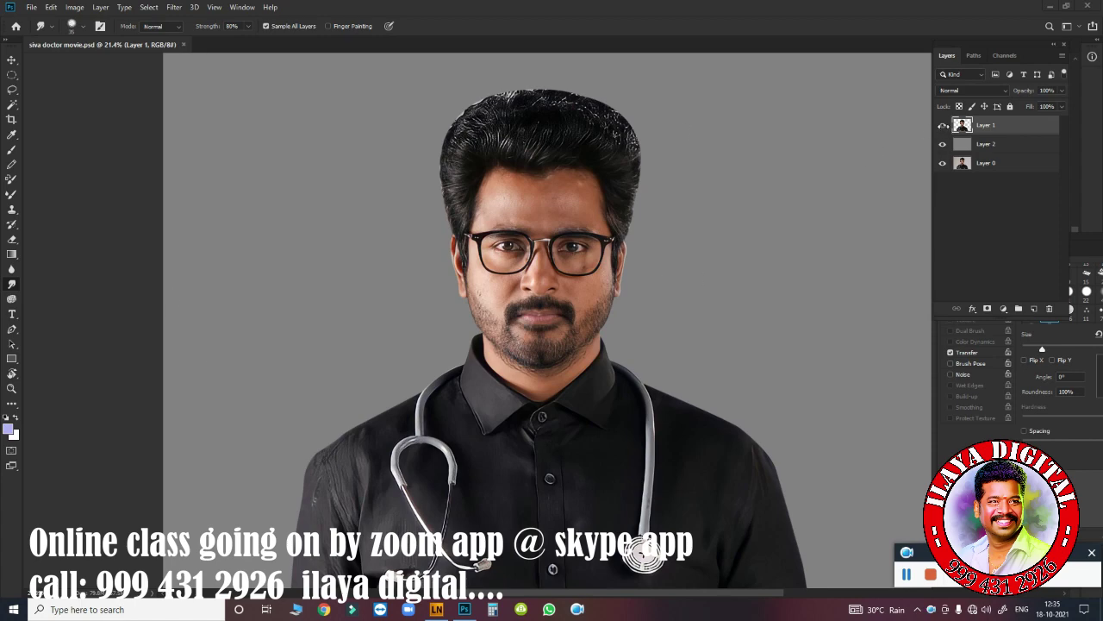
- Toggle the top layers' visibility to view the original photo and bring up Brightness/Contrast
click(942, 125)
click(942, 144)
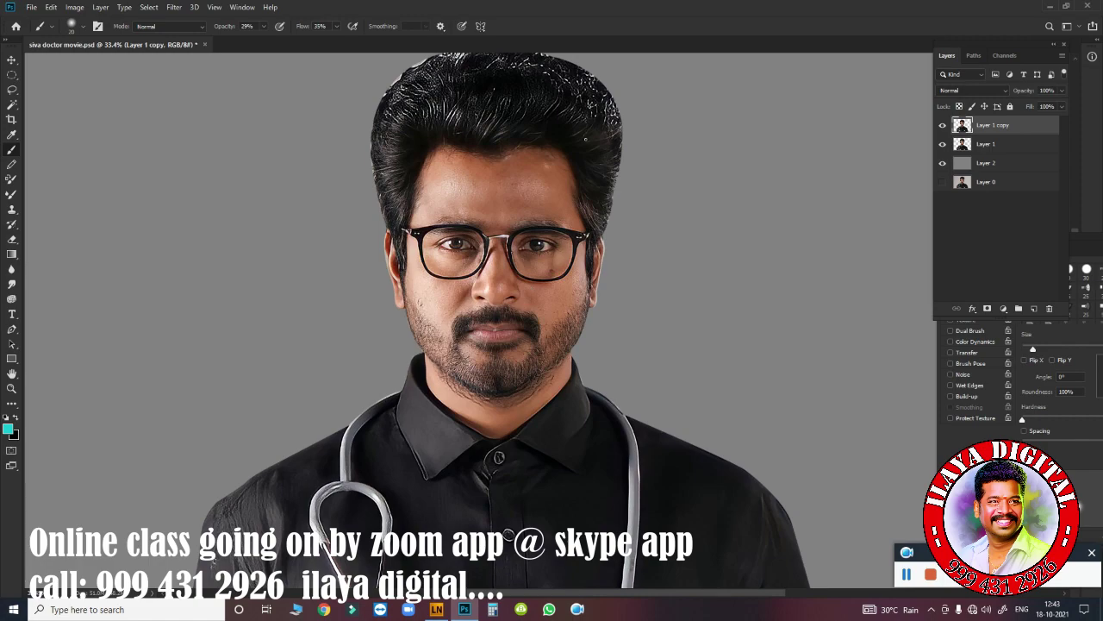
key(alt+i)
key(j)
key(b)
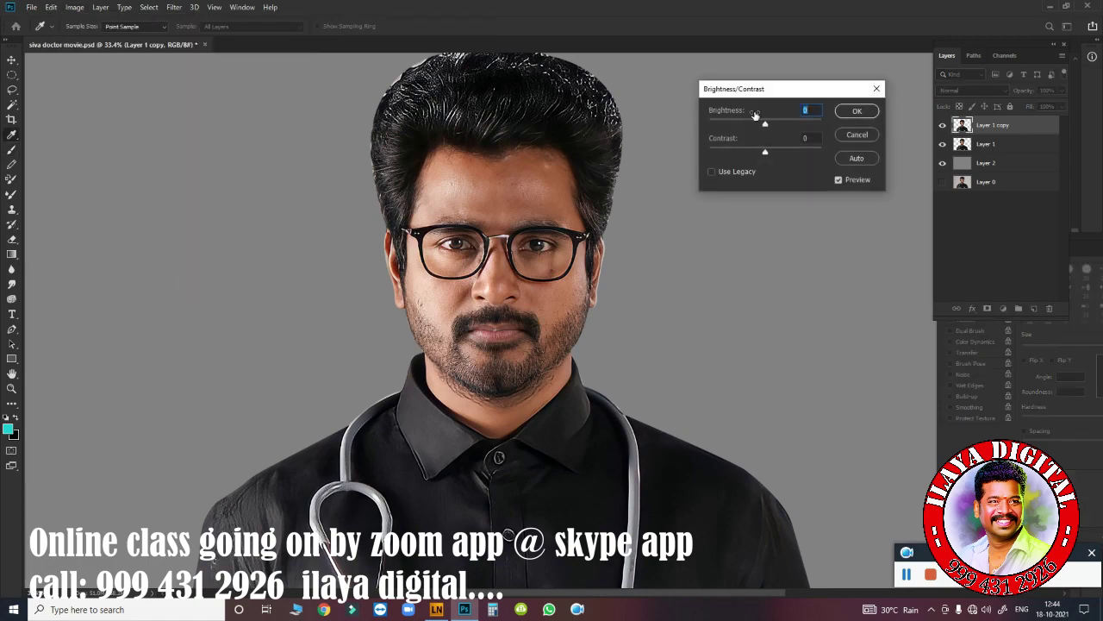
- Cancel the Brightness/Contrast adjustment and delete the Layer 1 copy layer
drag(571, 253, 494, 339)
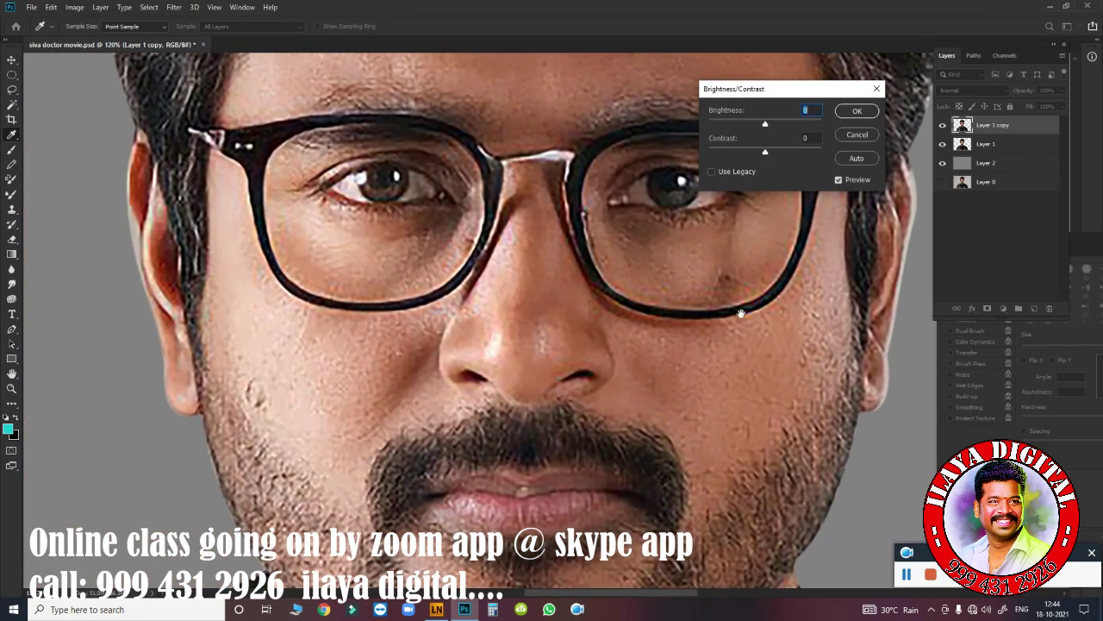
click(869, 136)
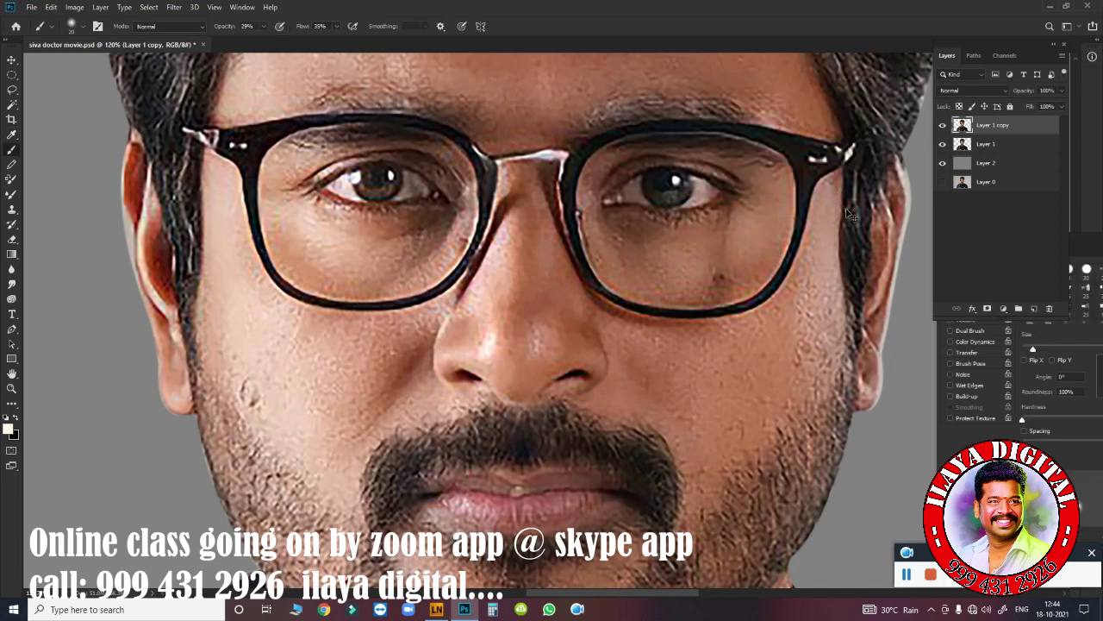
key(ctrl+comma)
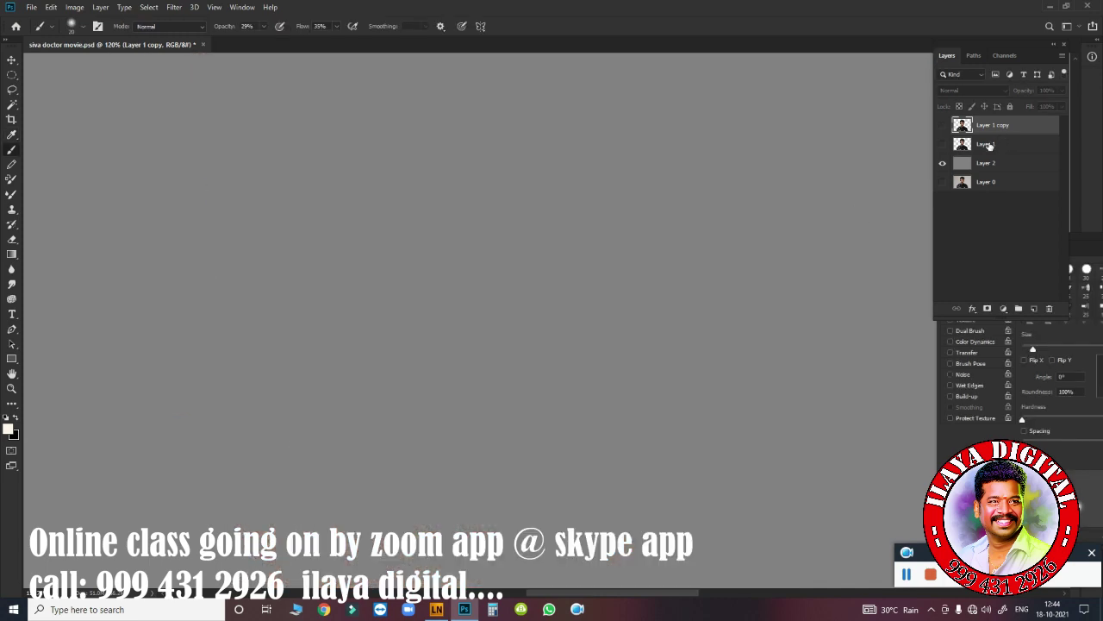
key(Delete)
- Duplicate Layer 1 into a fresh Layer 1 copy and view the whole face
click(942, 125)
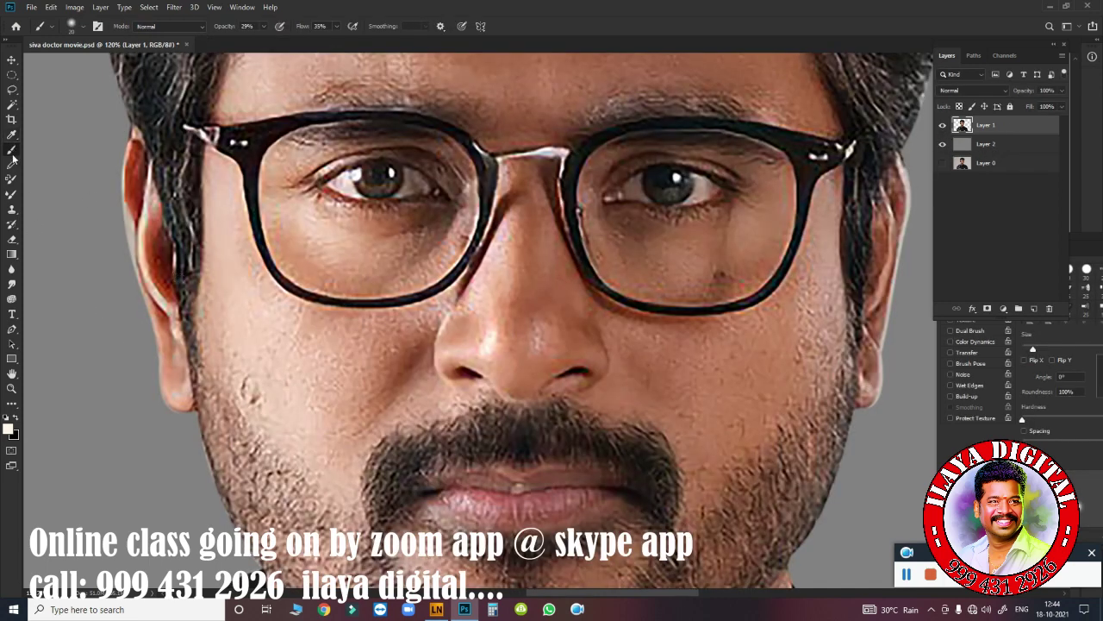
key(v)
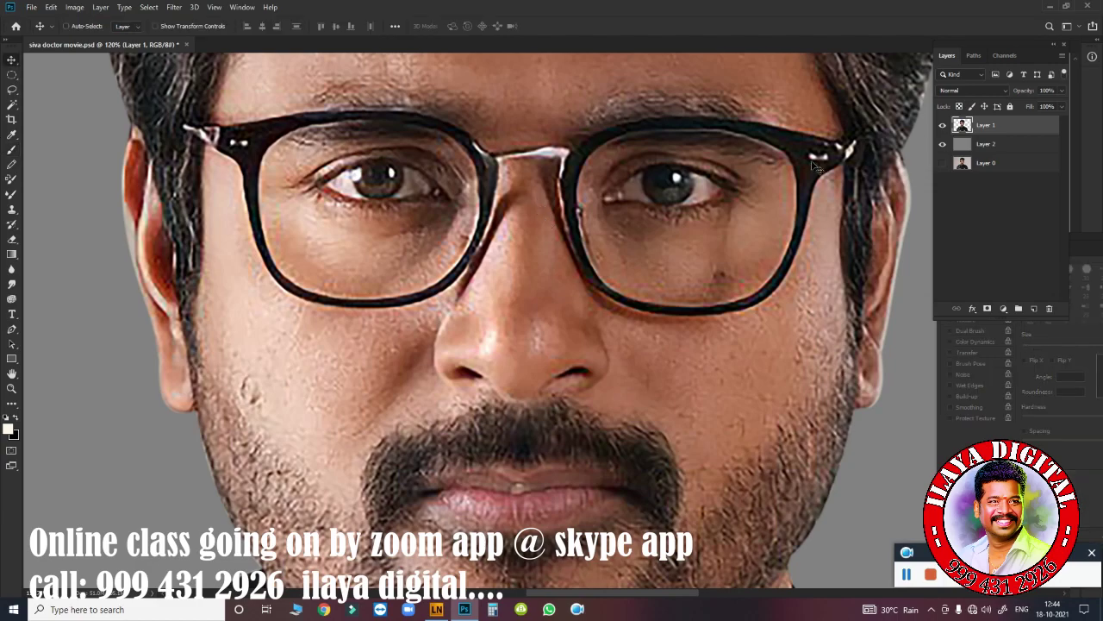
key(ctrl+j)
mouse_move(664, 212)
mouse_down()
mouse_move(647, 205)
mouse_move(624, 244)
mouse_up()
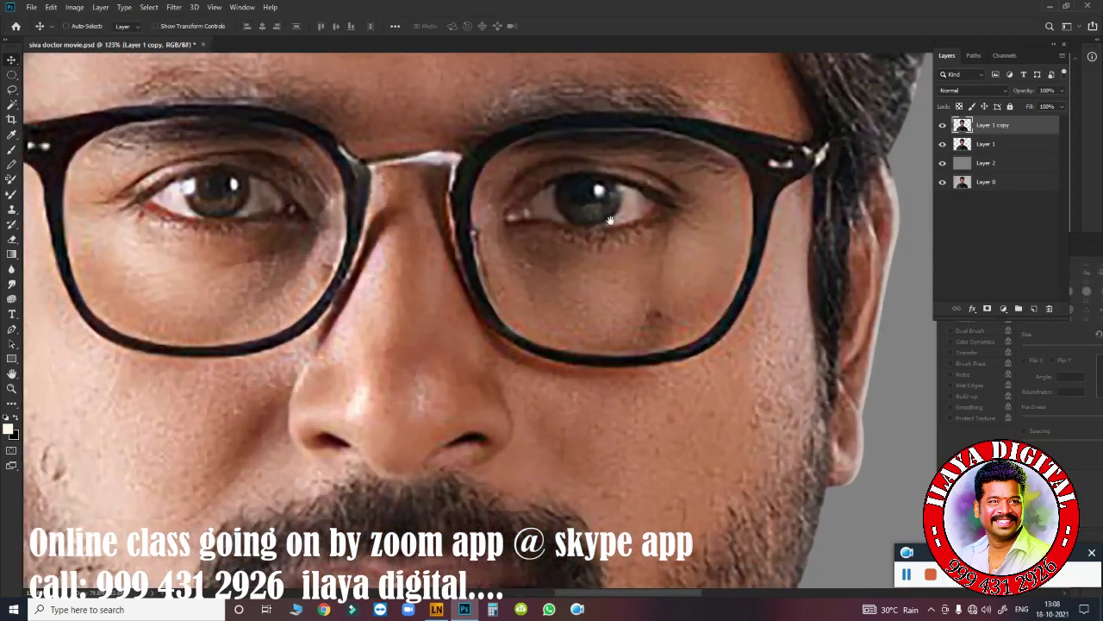
drag(610, 220, 619, 203)
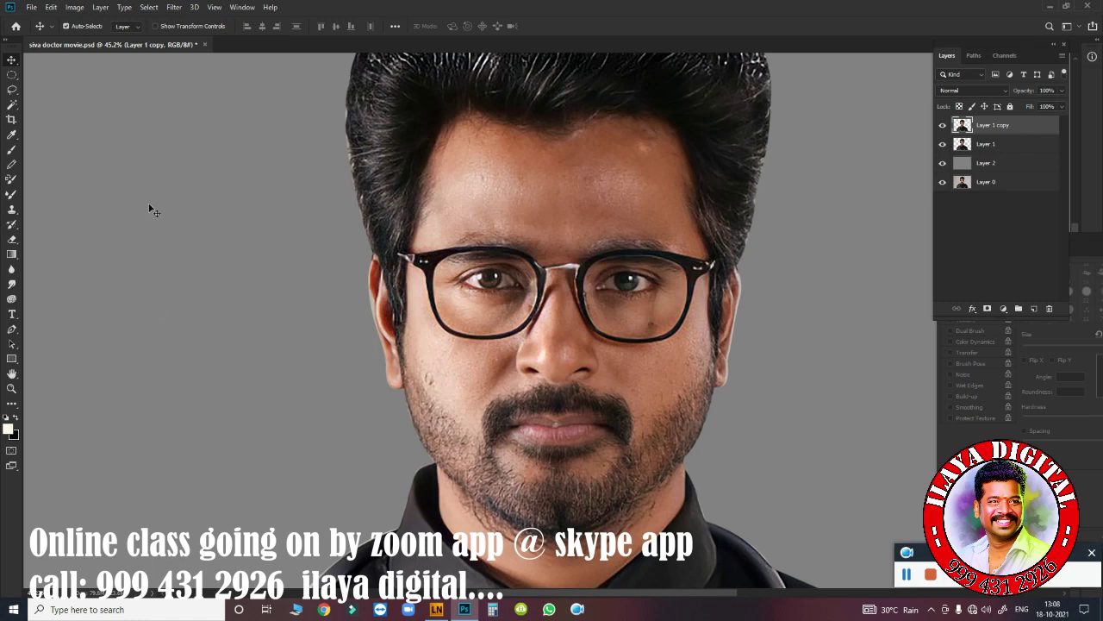
- Show Layer 1 copy and apply Brightness/Contrast with Brightness 12 and stronger contrast
click(942, 126)
key(alt+i)
key(j)
key(b)
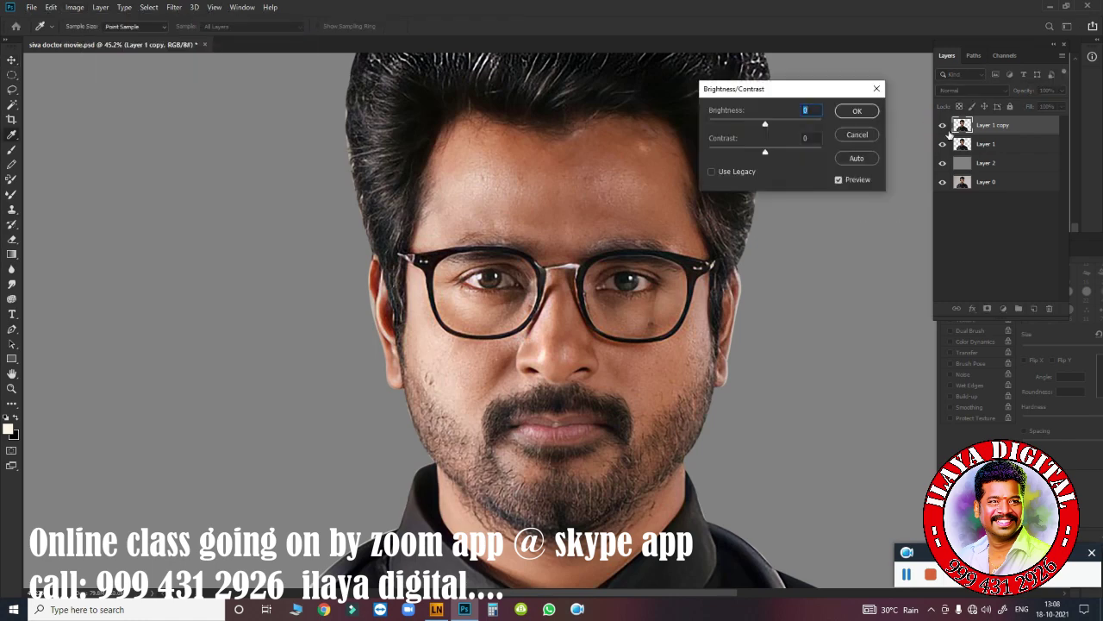
ctrl+click(402, 320)
drag(783, 88, 804, 146)
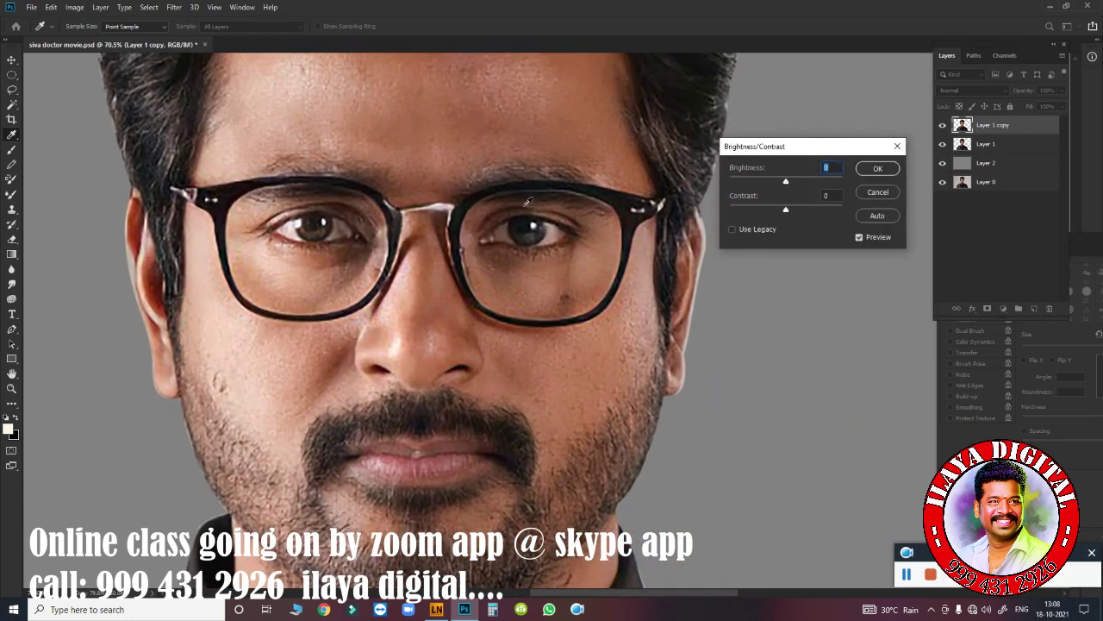
drag(787, 184, 793, 181)
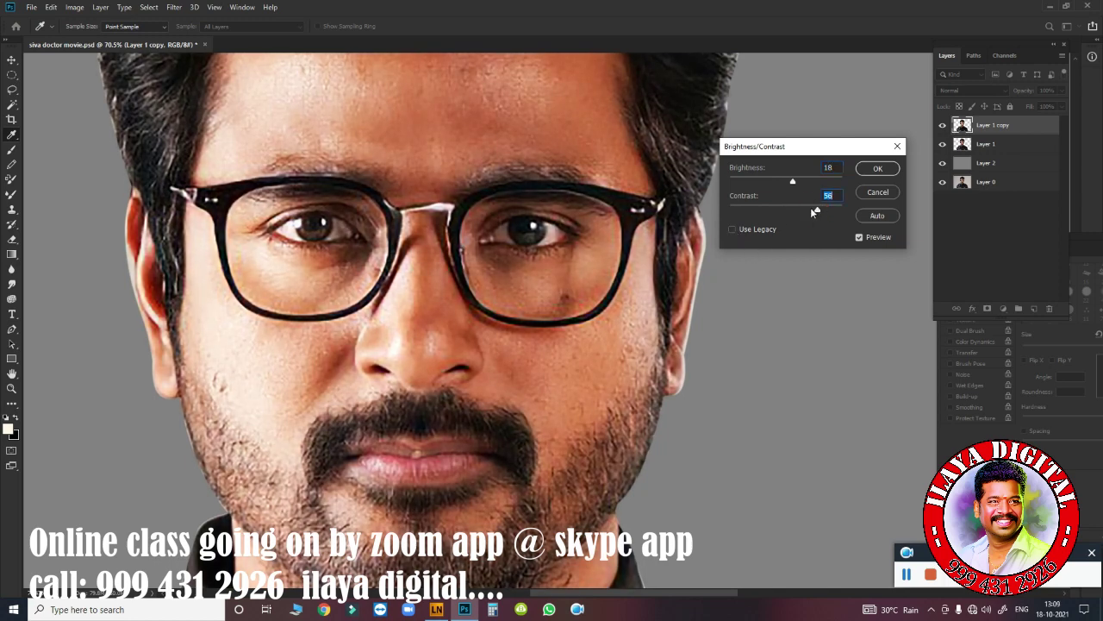
drag(814, 212, 700, 198)
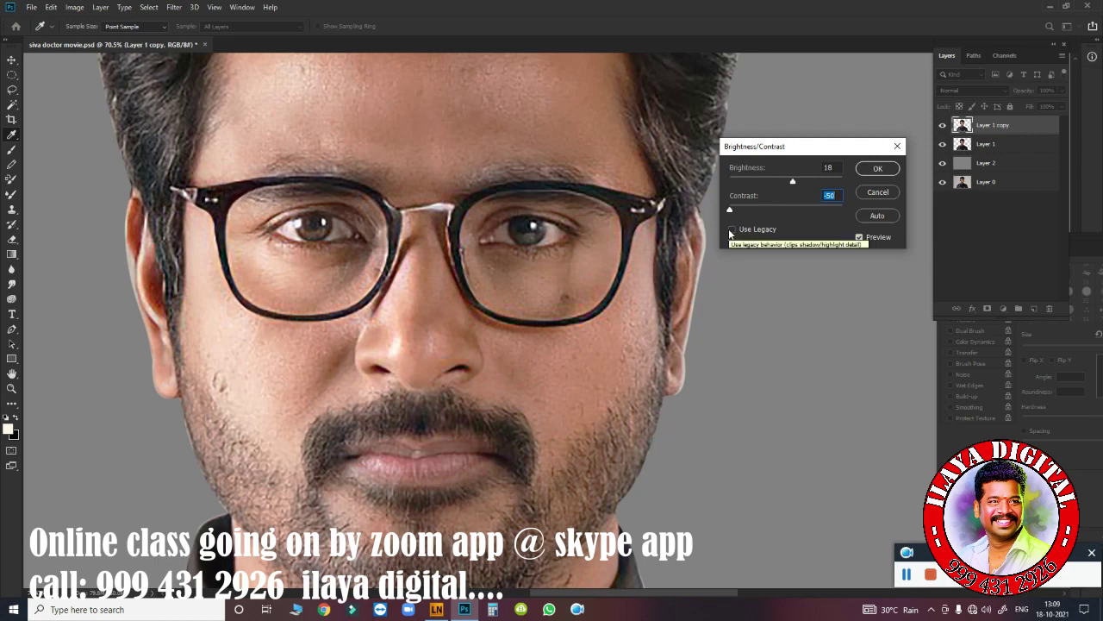
drag(730, 210, 809, 222)
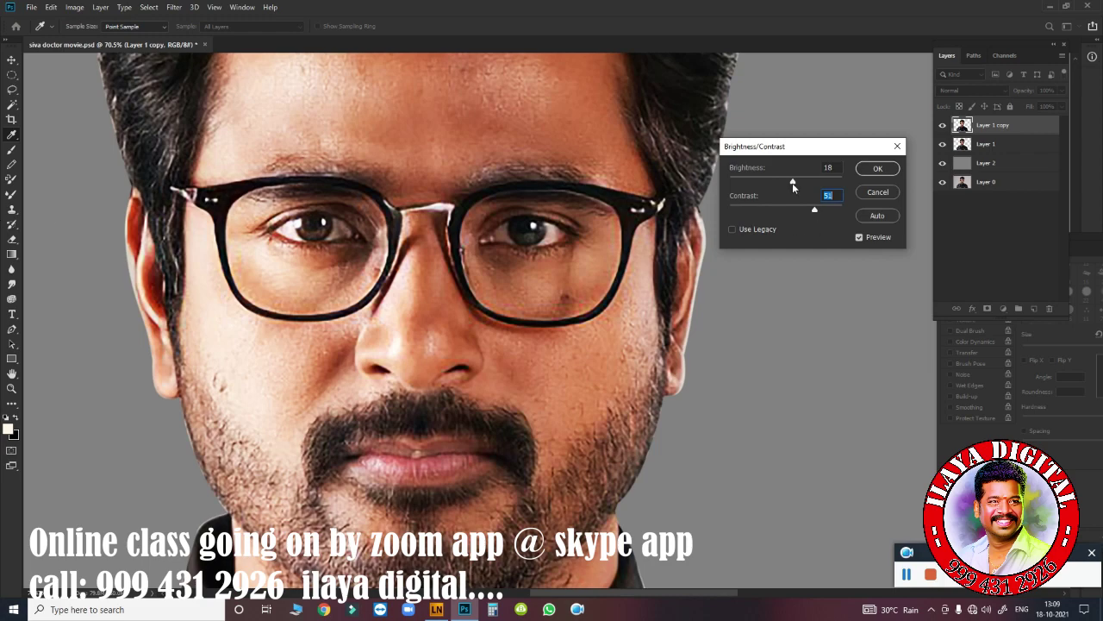
mouse_move(792, 183)
mouse_down()
mouse_move(769, 187)
mouse_move(792, 183)
mouse_move(779, 207)
mouse_move(813, 210)
mouse_move(755, 205)
mouse_move(820, 214)
mouse_up()
click(866, 170)
key(v)
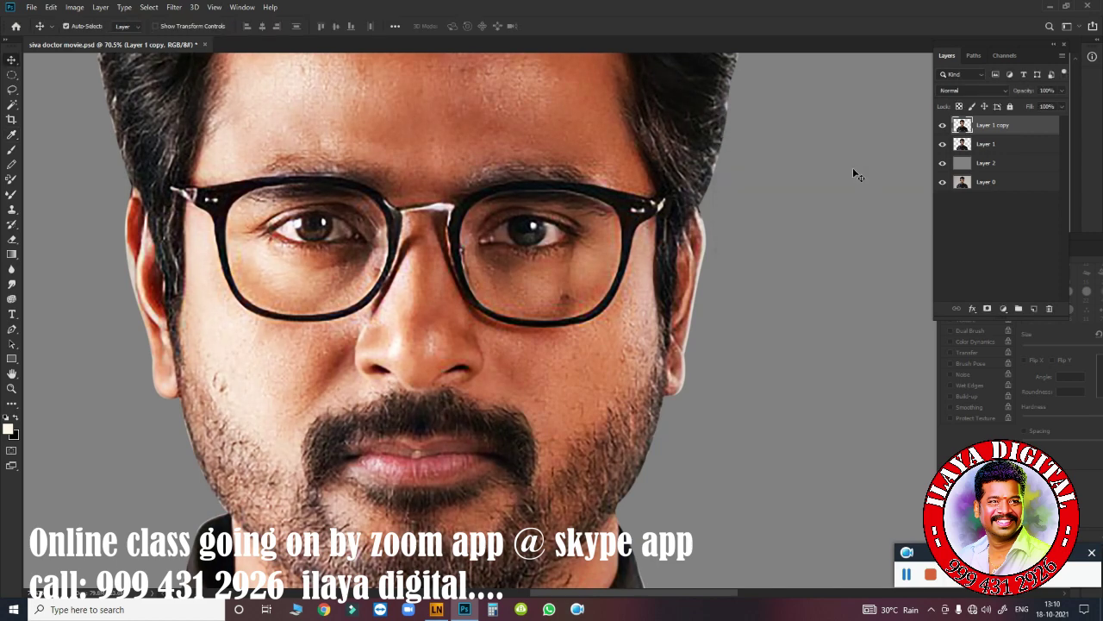
- Select a tonal range of the face with Select > Color Range
scroll(505, 287, down, 3)
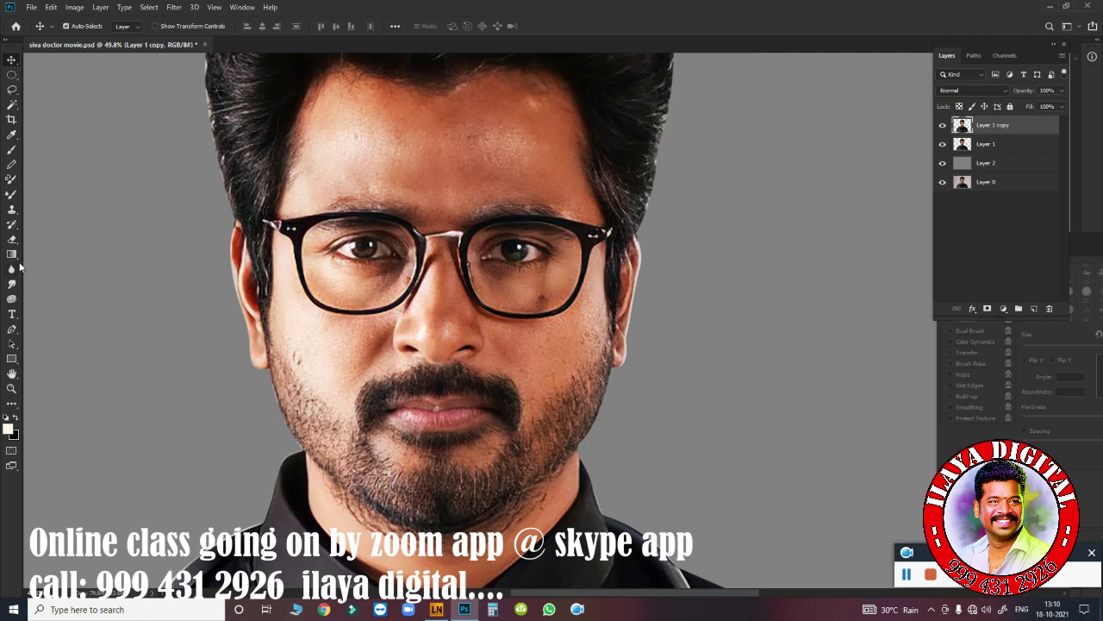
click(152, 7)
click(163, 119)
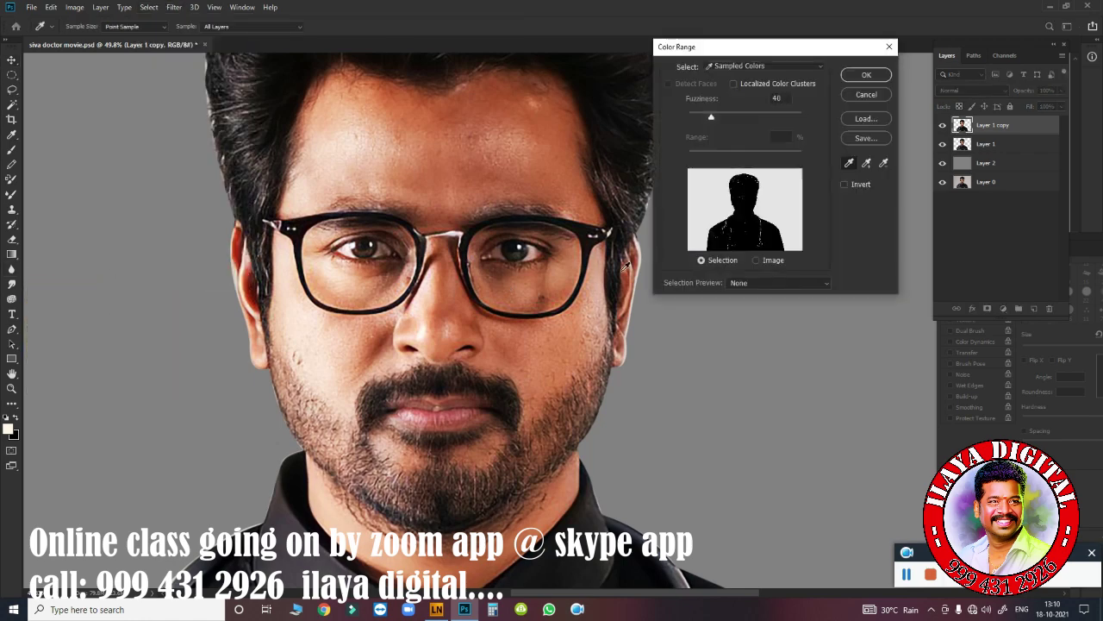
click(769, 66)
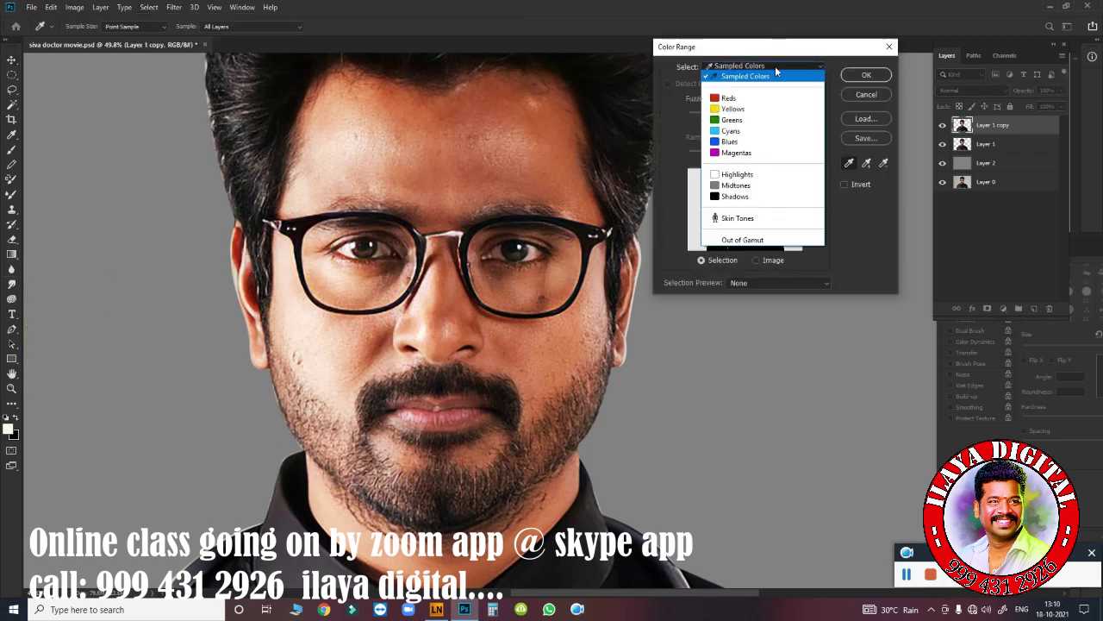
click(739, 183)
click(858, 76)
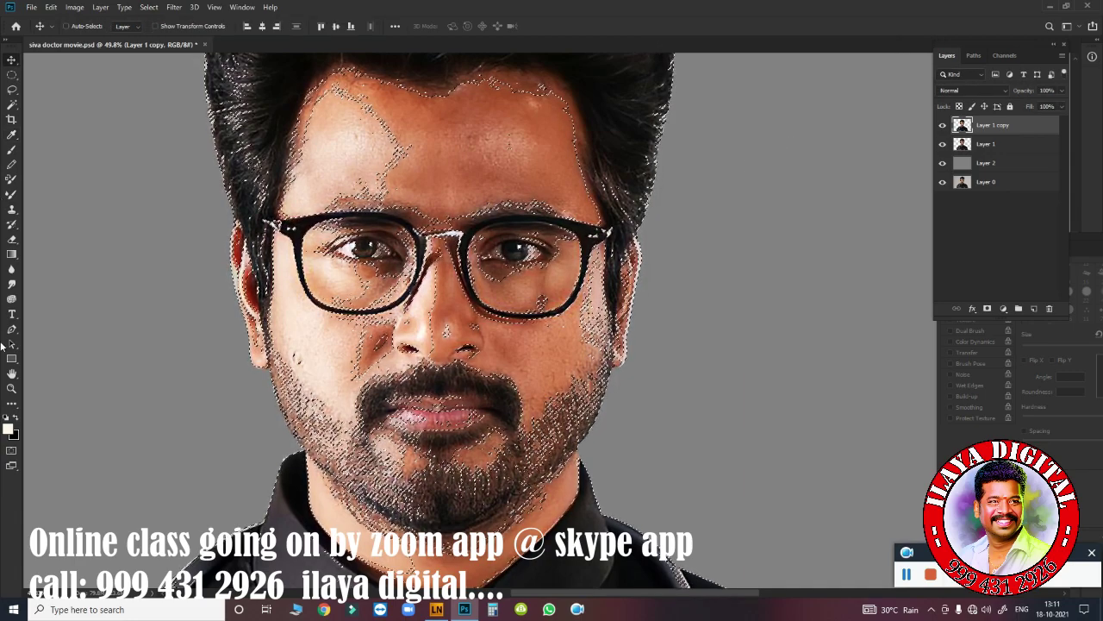
- In Color Balance, shift the midtones to +8, -5, -12 toward red and yellow
key(ctrl+b)
mouse_move(329, 152)
mouse_down()
mouse_move(617, 153)
mouse_move(840, 131)
mouse_up()
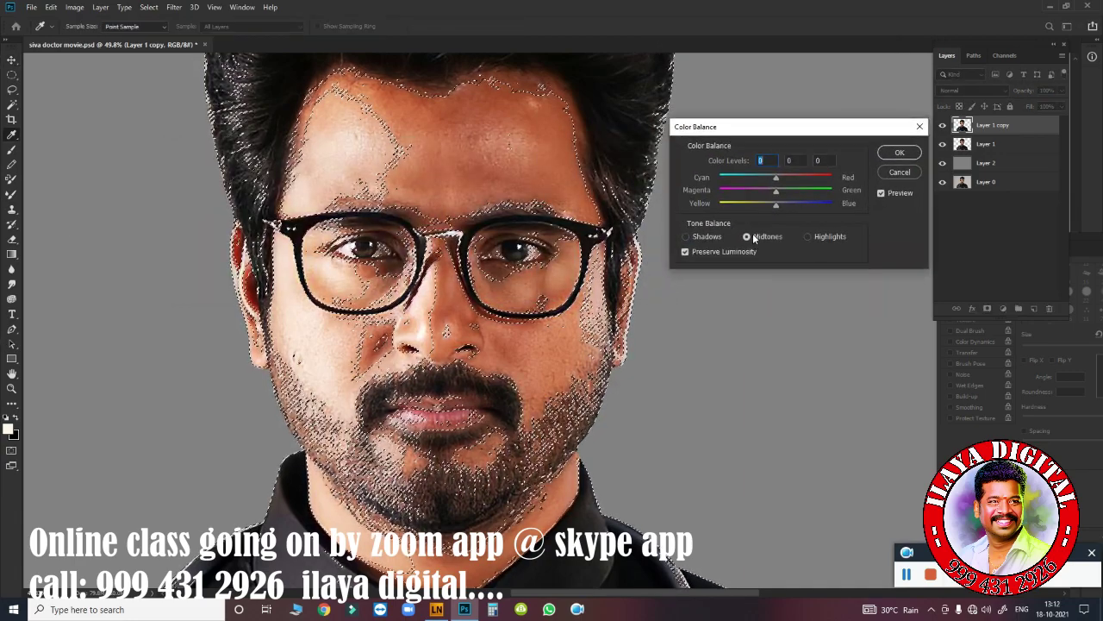
drag(774, 203, 772, 190)
drag(776, 177, 771, 203)
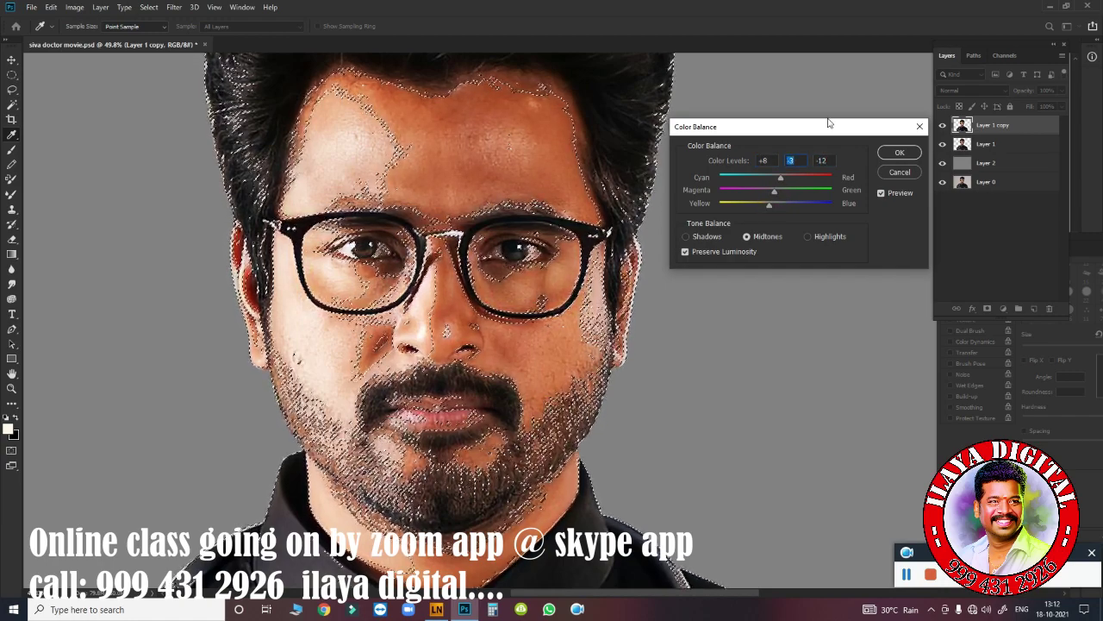
click(880, 196)
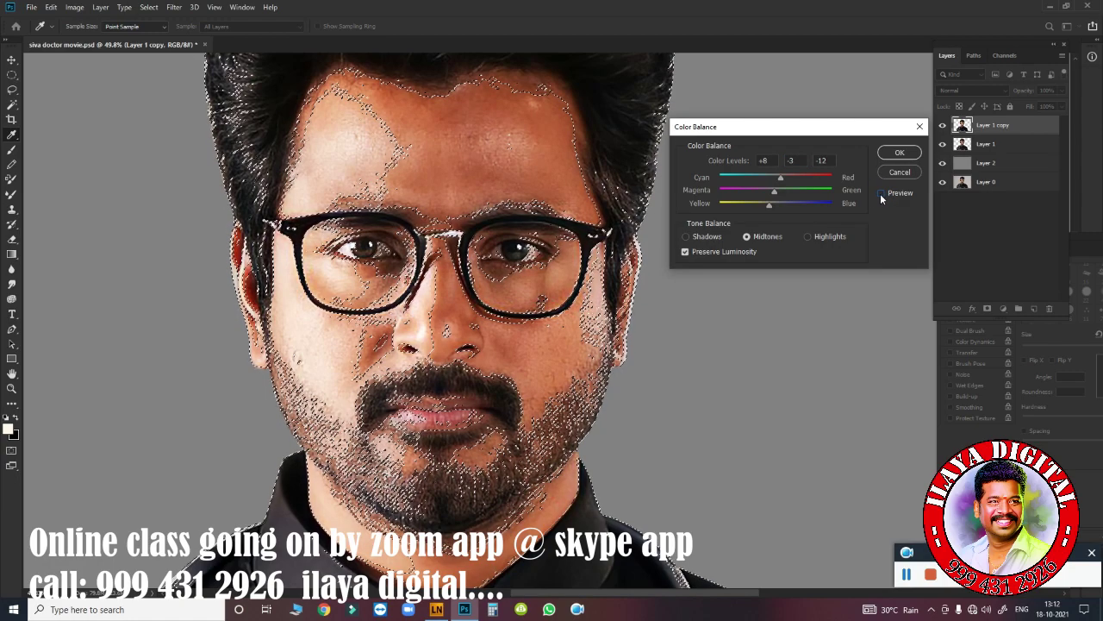
drag(776, 191, 774, 193)
click(768, 205)
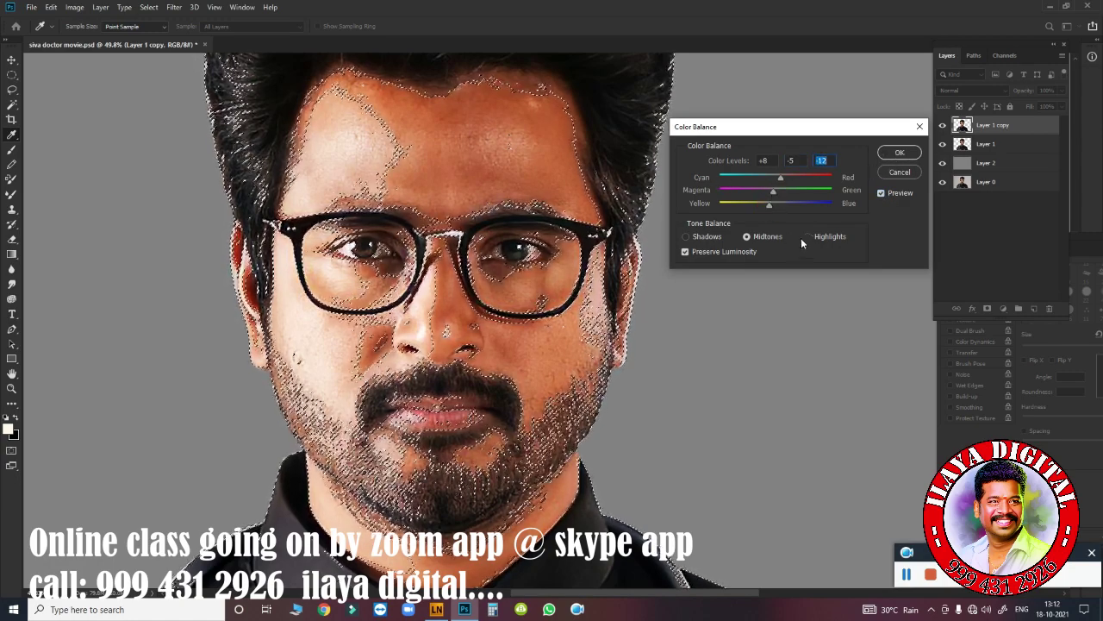
- Set the highlights to +4, -6, -14, apply the Color Balance and deselect
click(808, 236)
mouse_move(776, 190)
mouse_down()
mouse_move(756, 199)
mouse_move(776, 190)
mouse_move(769, 203)
mouse_up()
drag(776, 191, 779, 178)
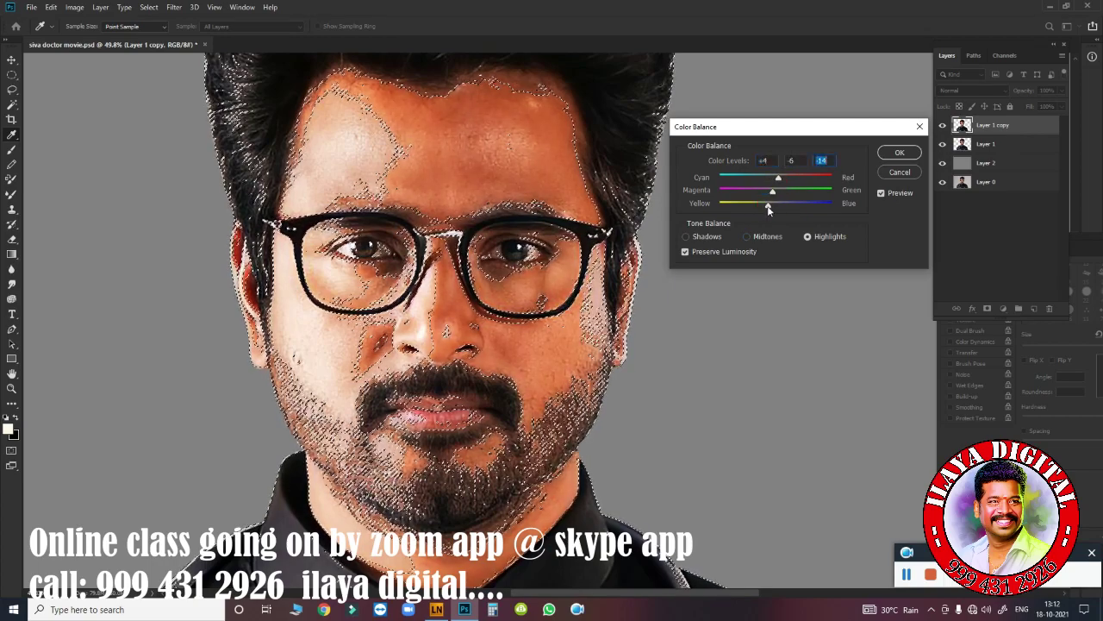
key(Return)
key(ctrl+d)
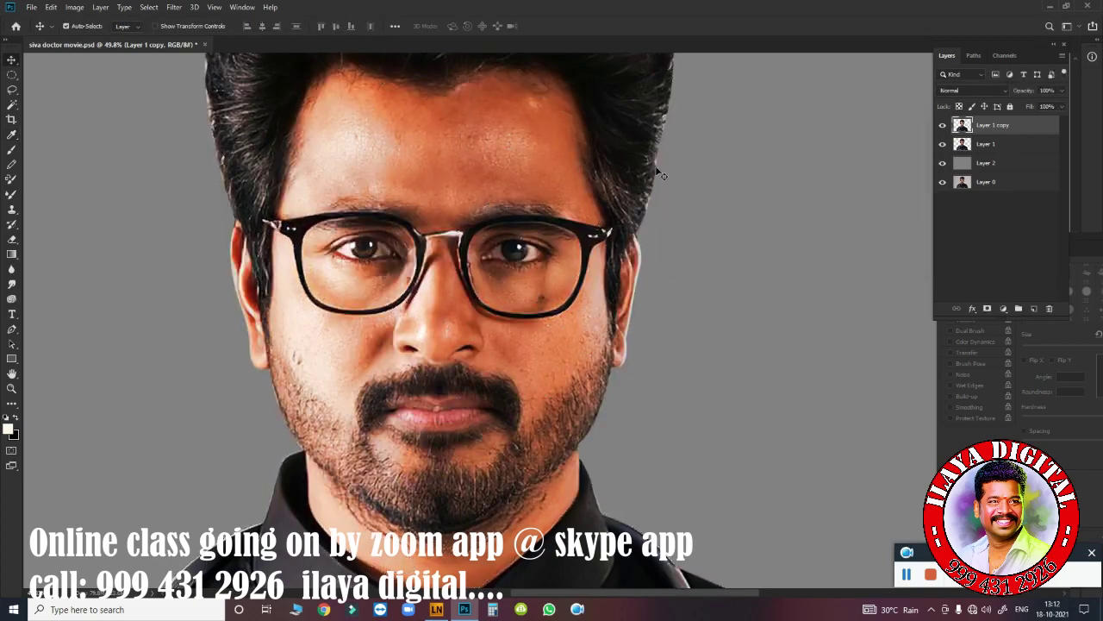
- Compare Layer 1 copy on and off, then select the Midtones with Color Range
click(942, 125)
click(942, 125)
click(149, 7)
click(164, 116)
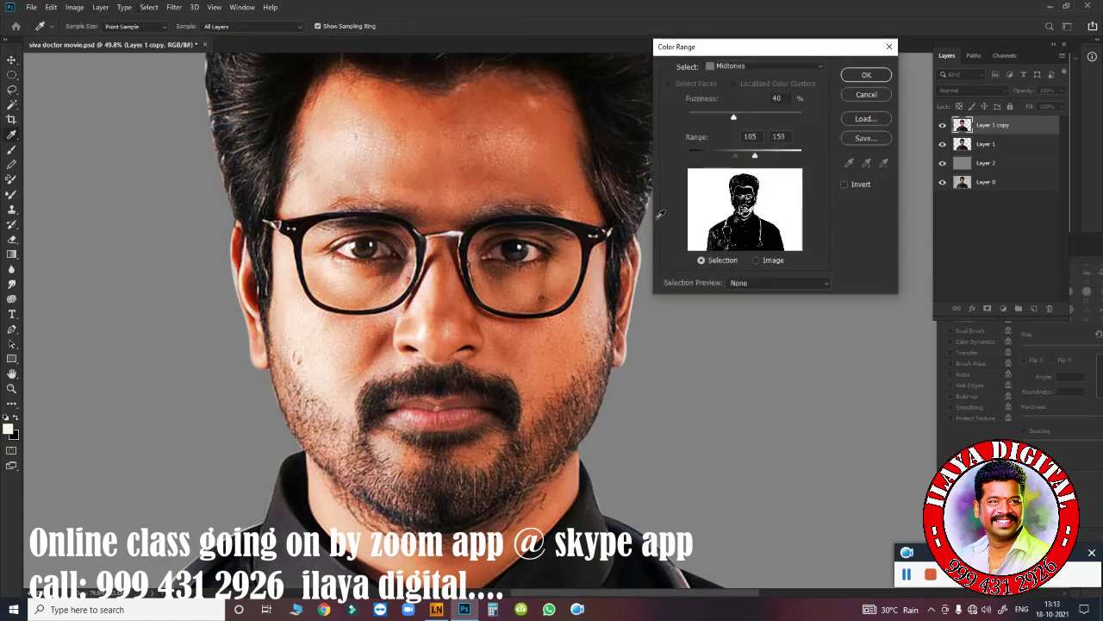
click(763, 66)
click(739, 176)
key(Return)
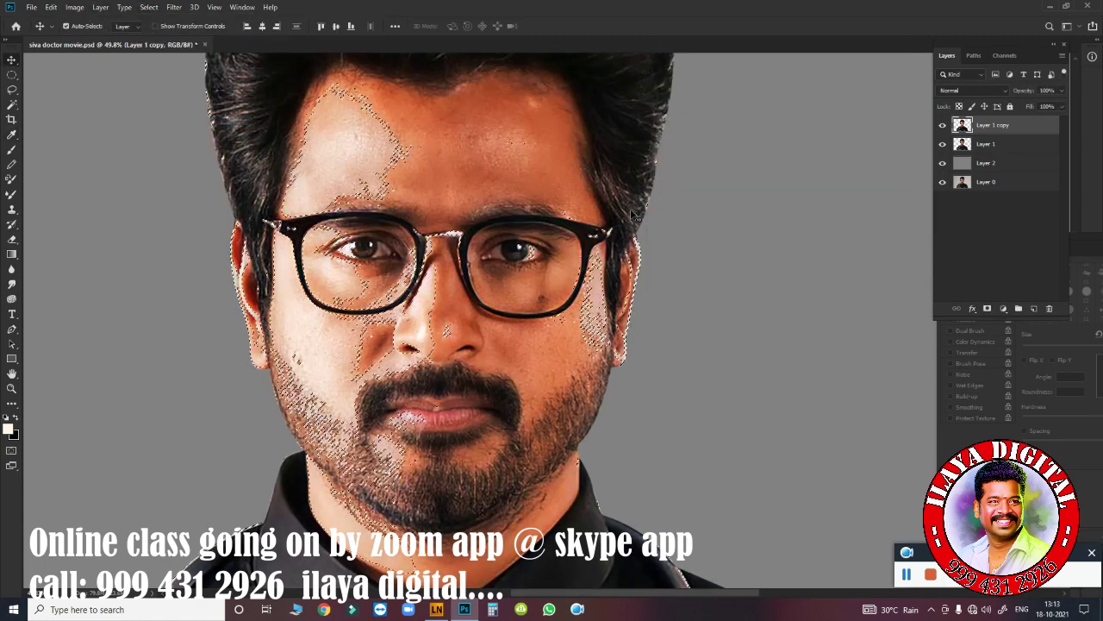
- Apply a Color Balance with highlights at 0, +7, +27 and deselect
key(ctrl+b)
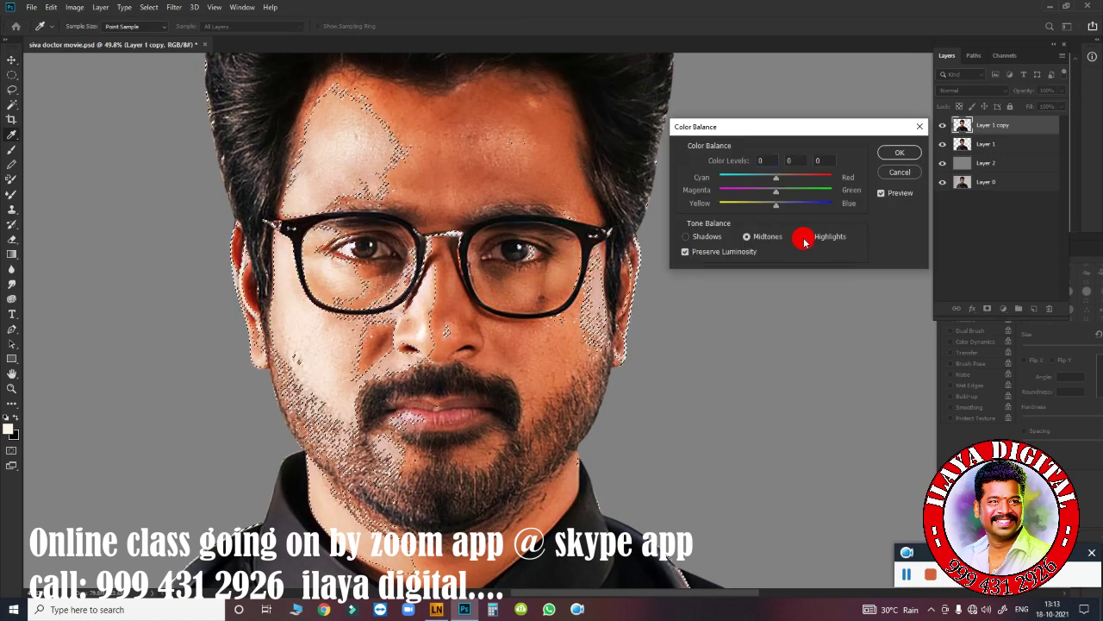
click(806, 236)
mouse_move(776, 203)
mouse_down()
mouse_move(816, 205)
mouse_move(780, 209)
mouse_move(812, 195)
mouse_up()
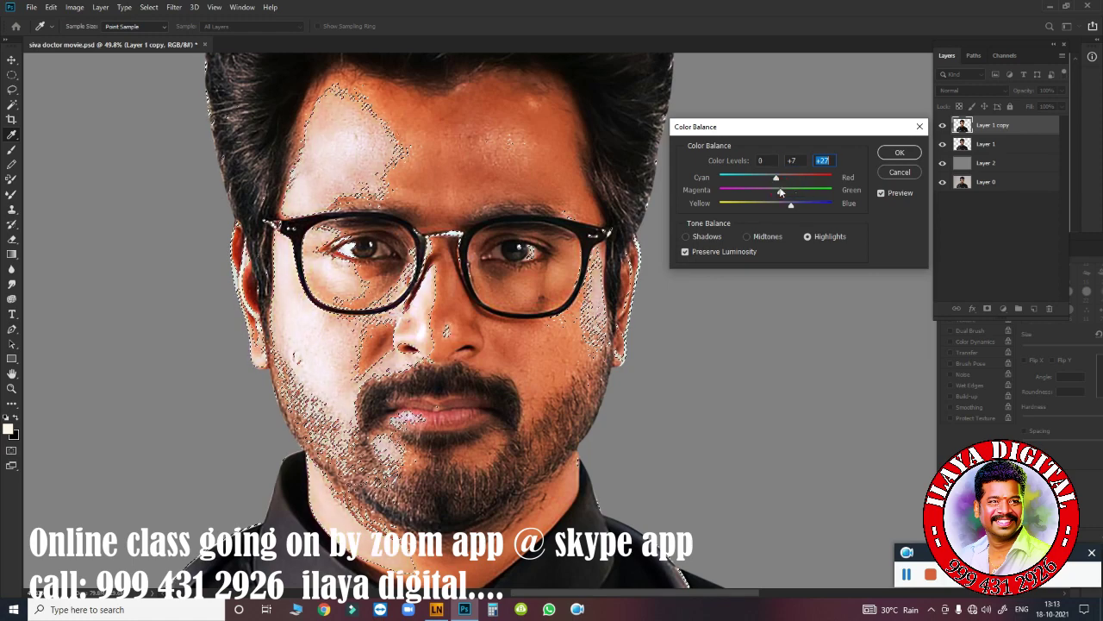
key(Return)
key(v)
key(ctrl+d)
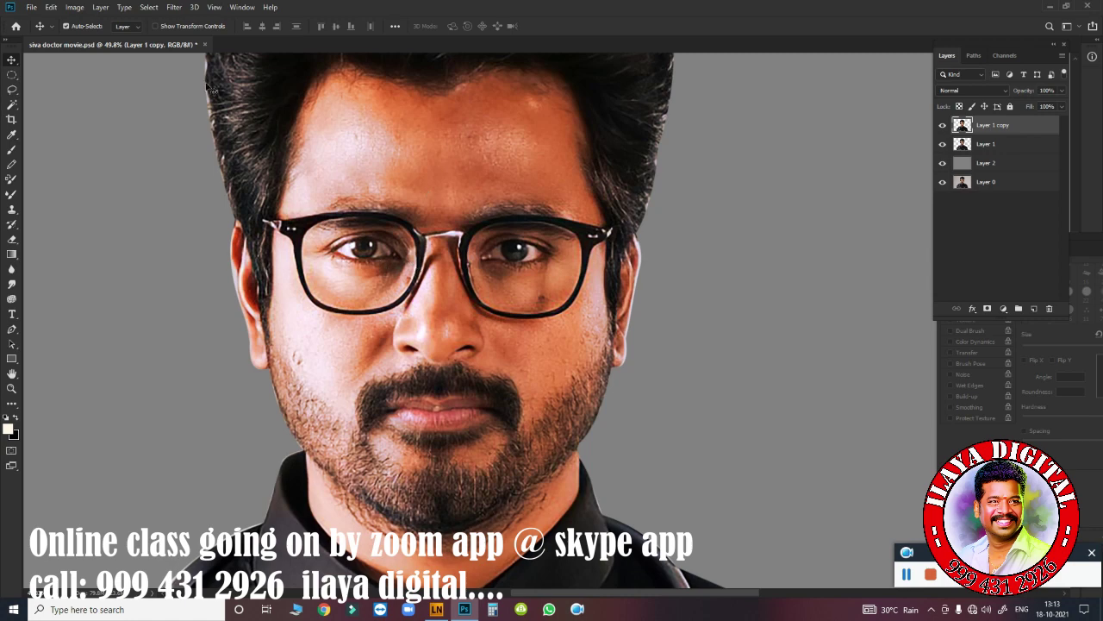
- Select the Shadows tonal range with Select > Color Range
click(148, 7)
click(168, 120)
click(764, 67)
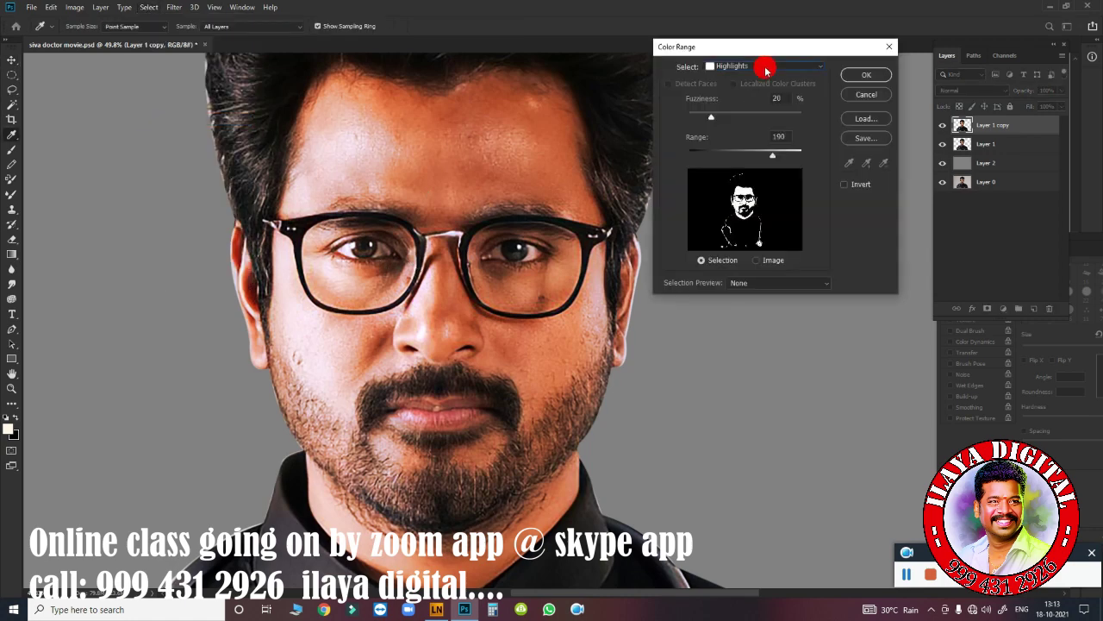
click(745, 198)
click(866, 75)
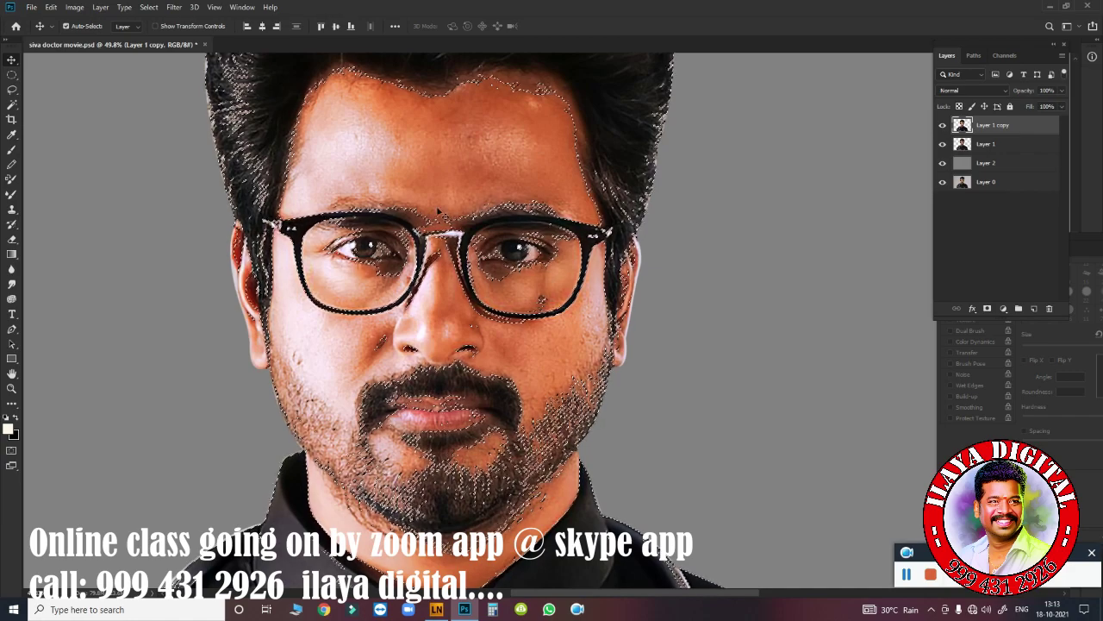
- Apply a Color Balance with shadows at 0, +8, -7 and clear the selection
key(ctrl+b)
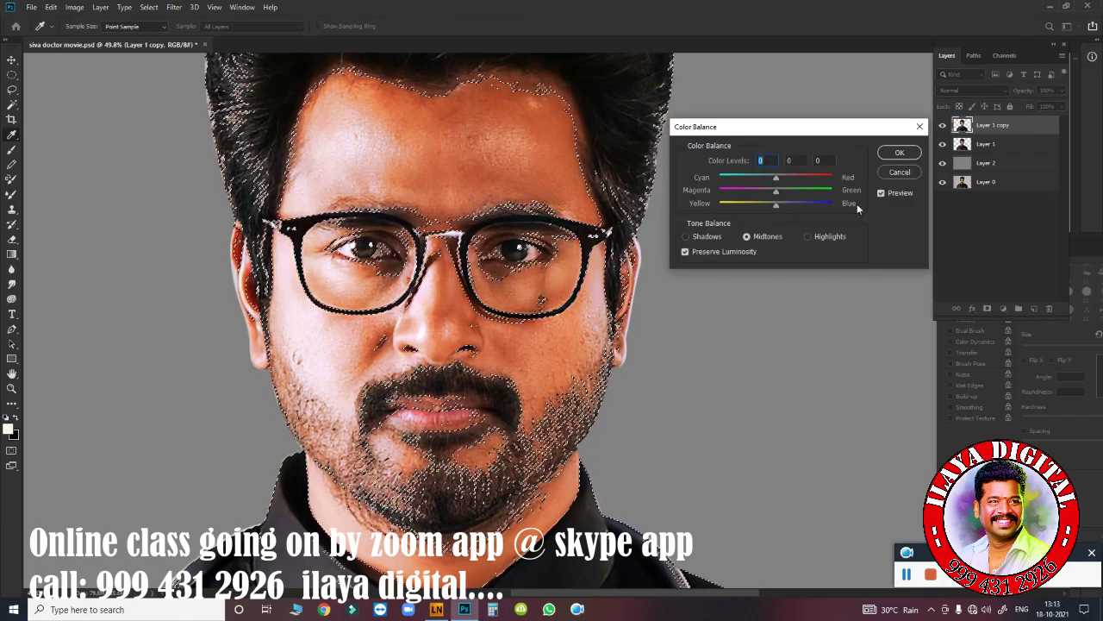
drag(771, 203, 779, 192)
click(686, 237)
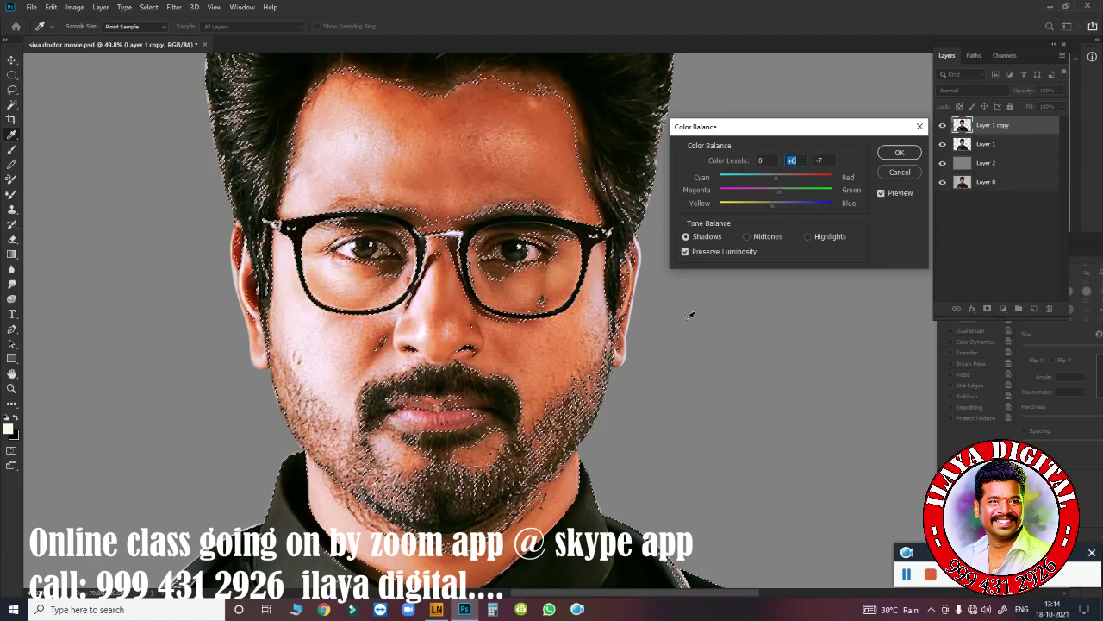
click(897, 172)
key(v)
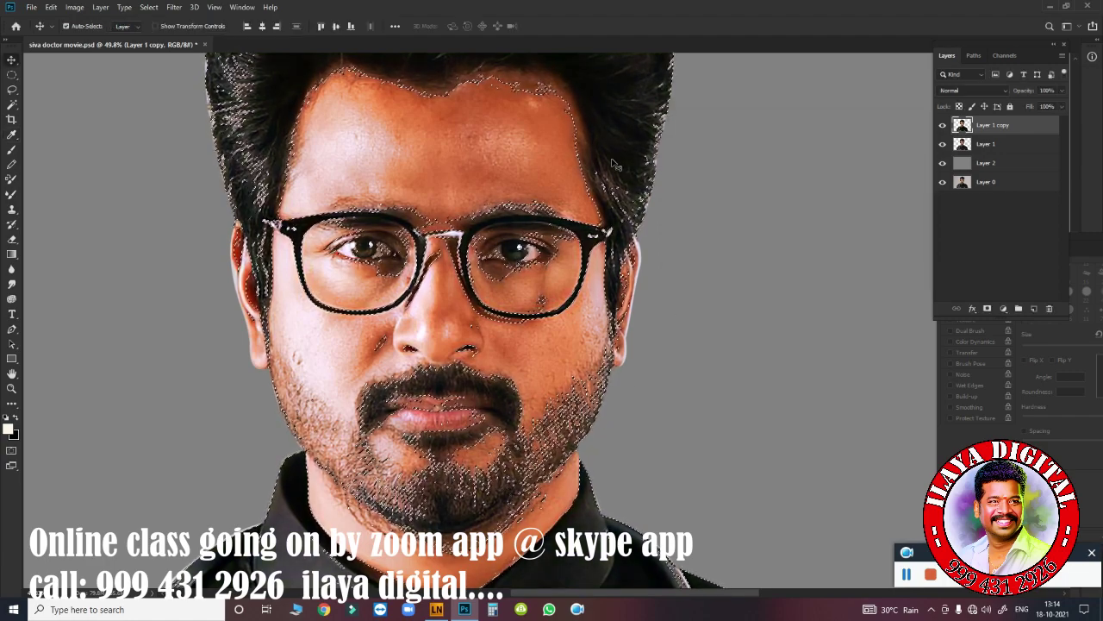
key(ctrl+d)
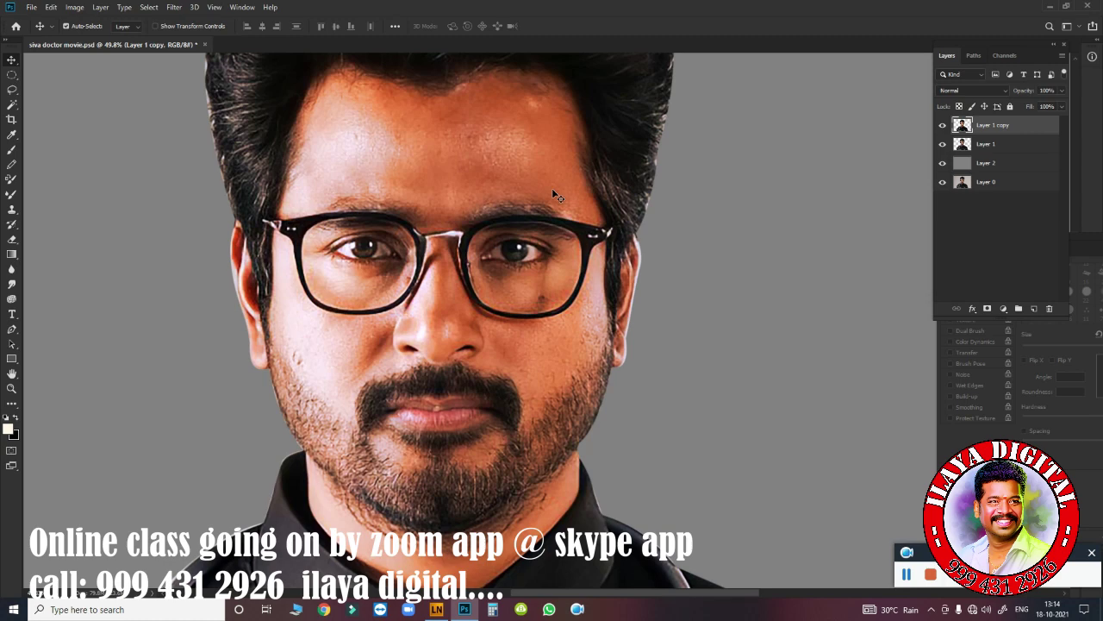
- Apply another Color Balance moving the Highlights Yellow/Blue slider to +29
key(ctrl+b)
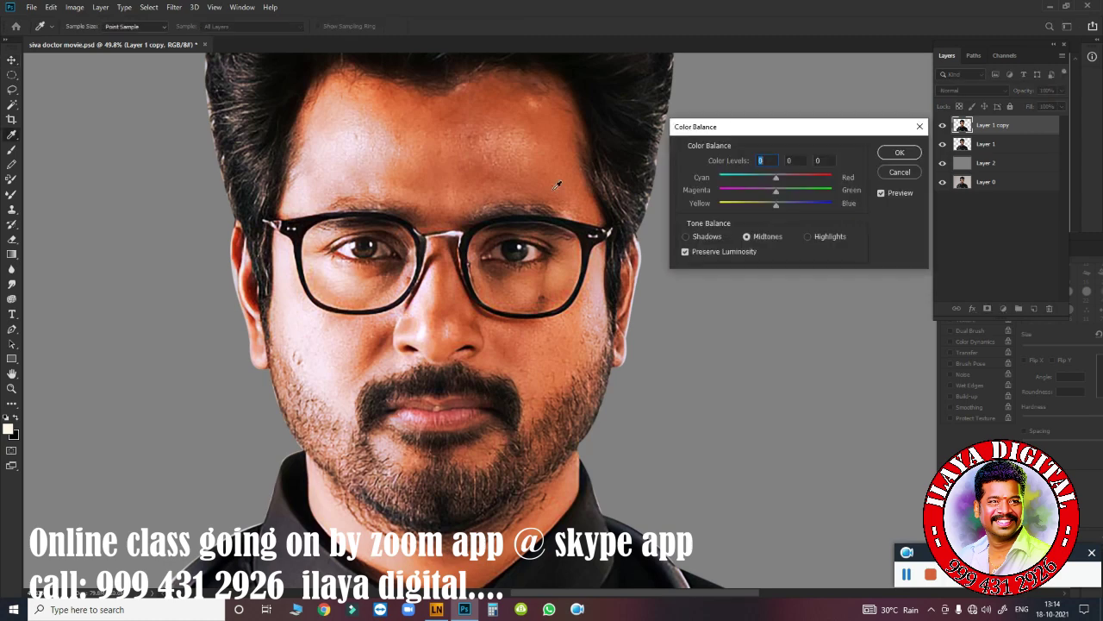
click(773, 210)
click(807, 236)
drag(776, 204, 790, 207)
click(899, 152)
key(v)
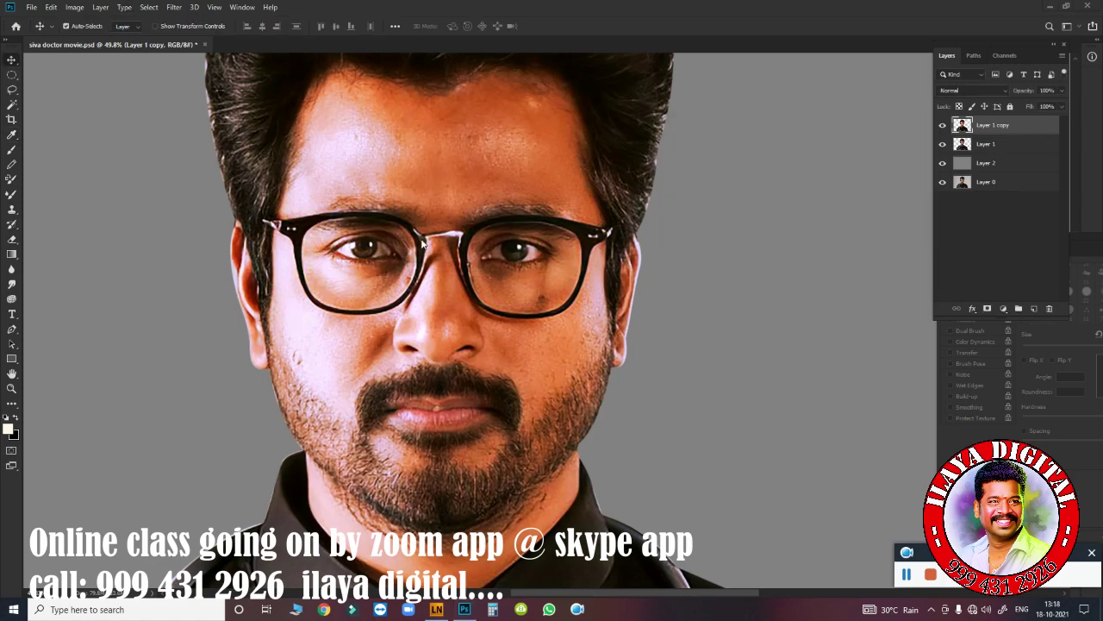
mouse_move(505, 305)
mouse_down()
mouse_move(517, 259)
mouse_move(485, 243)
mouse_up()
- Set Unsharp Mask to Amount 52%, Radius 4.2 pixels, Threshold 0, comparing with Preview toggled
click(176, 7)
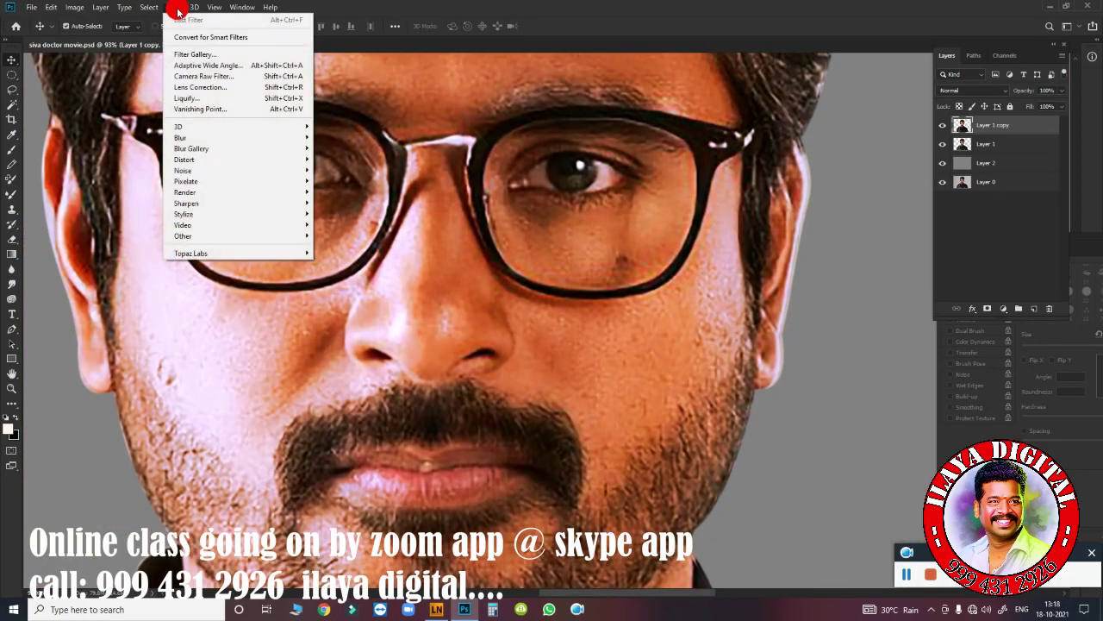
click(353, 256)
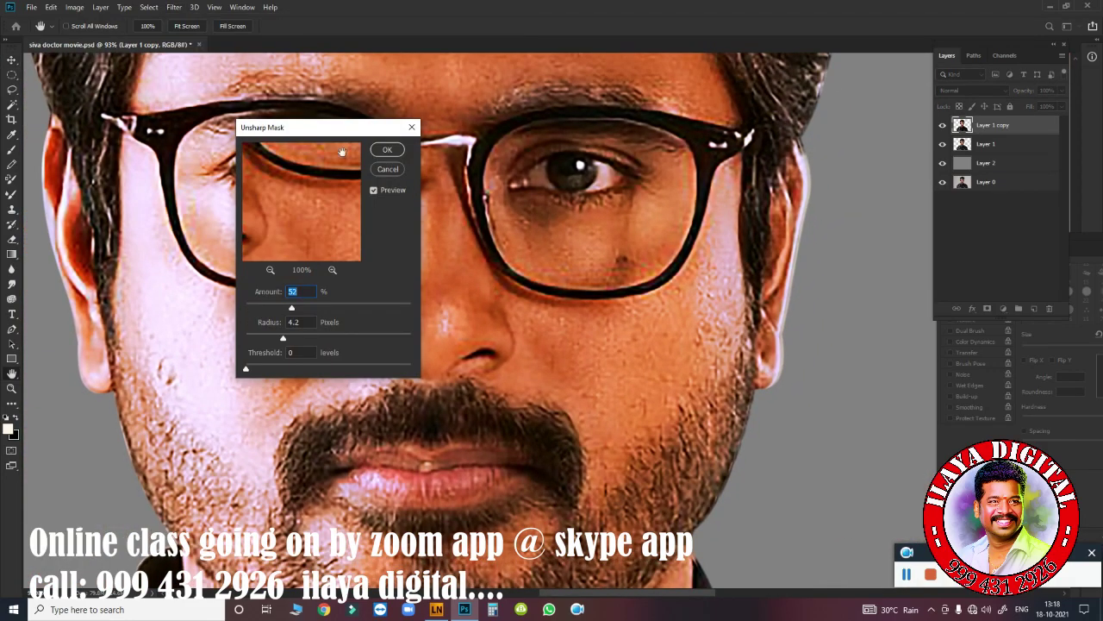
drag(328, 123, 759, 131)
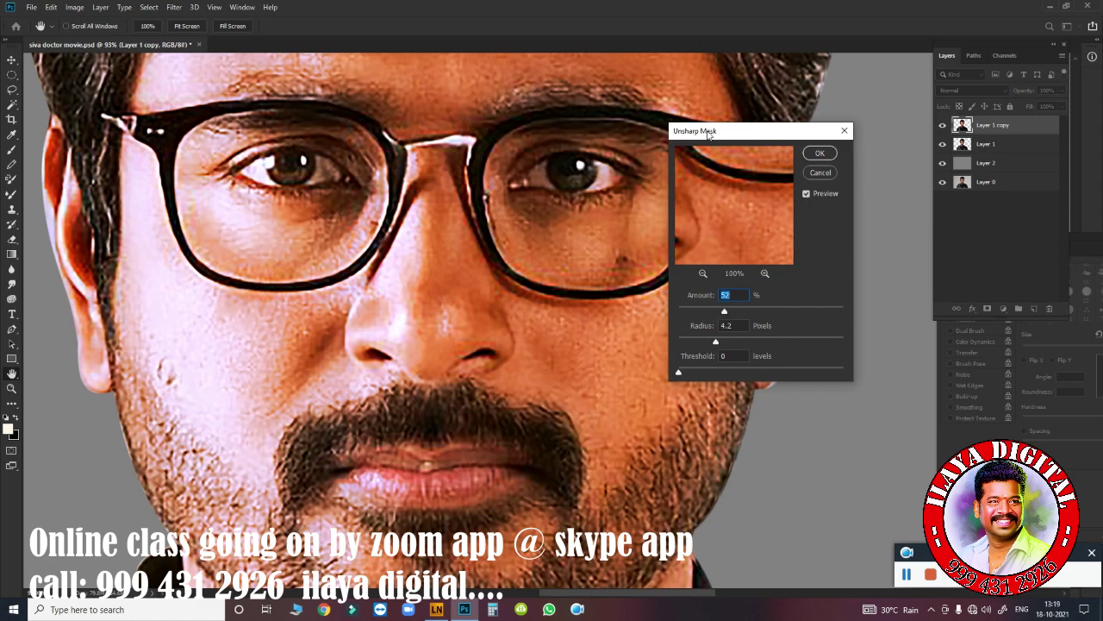
click(807, 196)
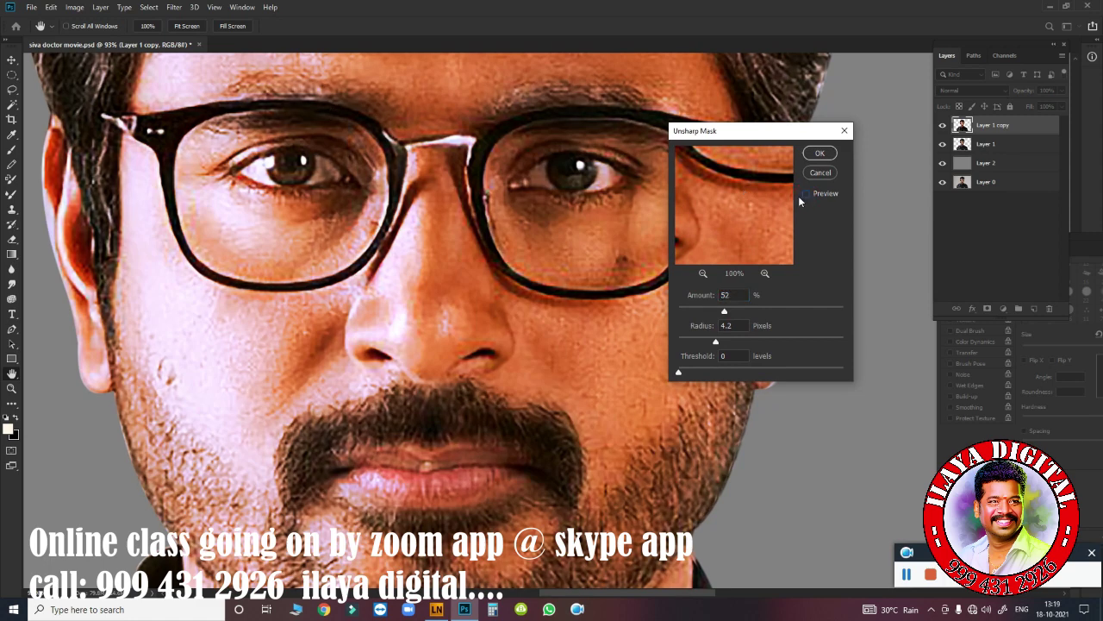
click(806, 196)
click(806, 198)
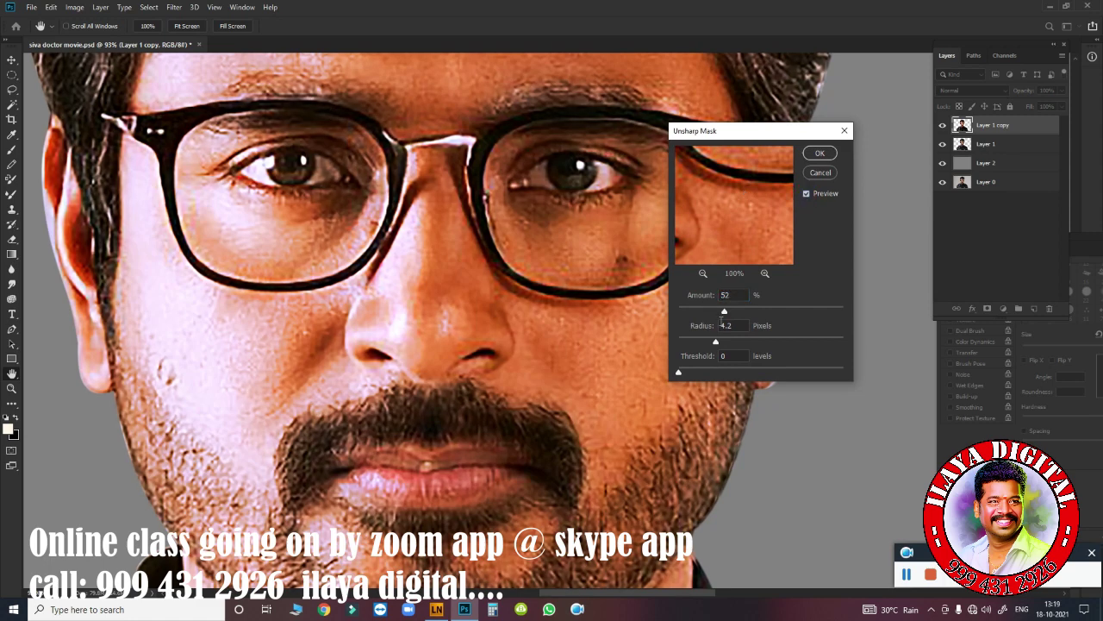
click(812, 200)
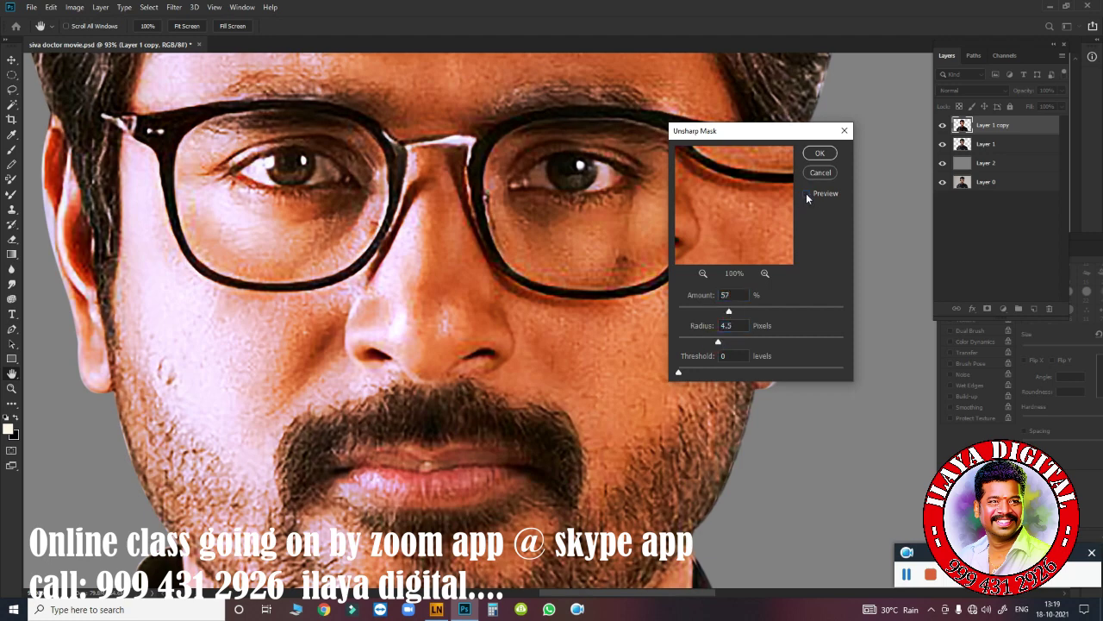
click(800, 196)
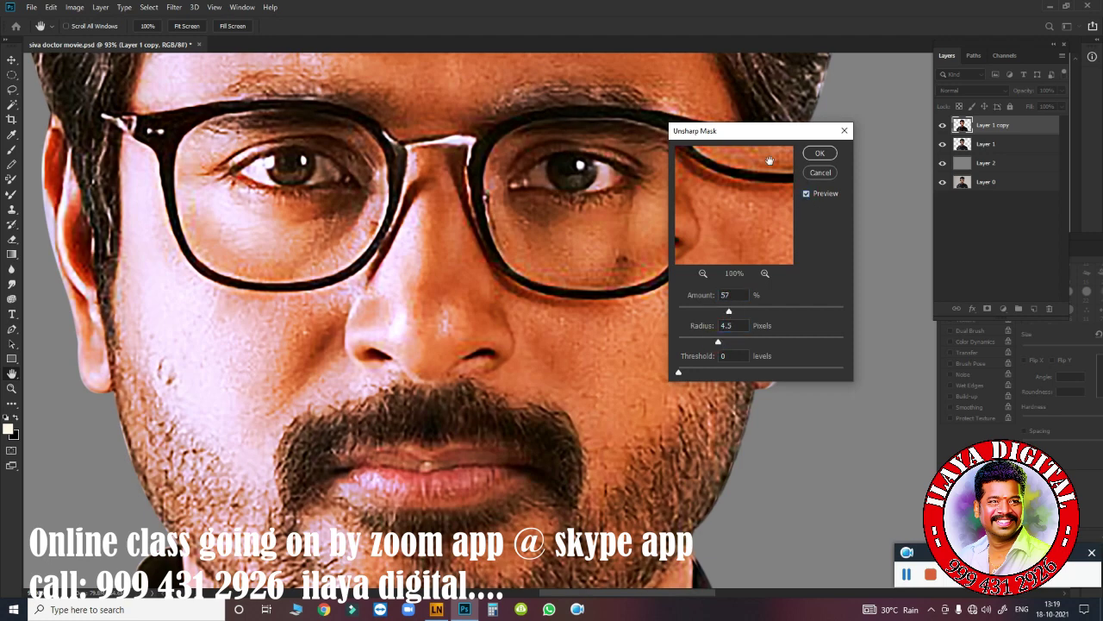
- Cancel, then reopen Unsharp Mask with the same settings and apply it
click(823, 176)
click(173, 7)
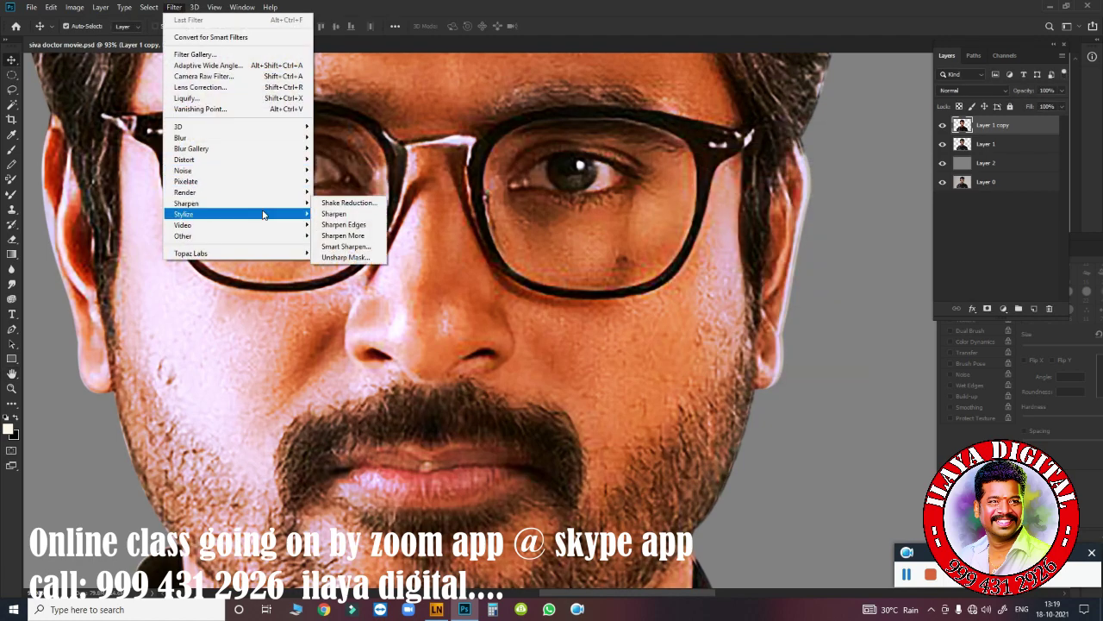
click(358, 257)
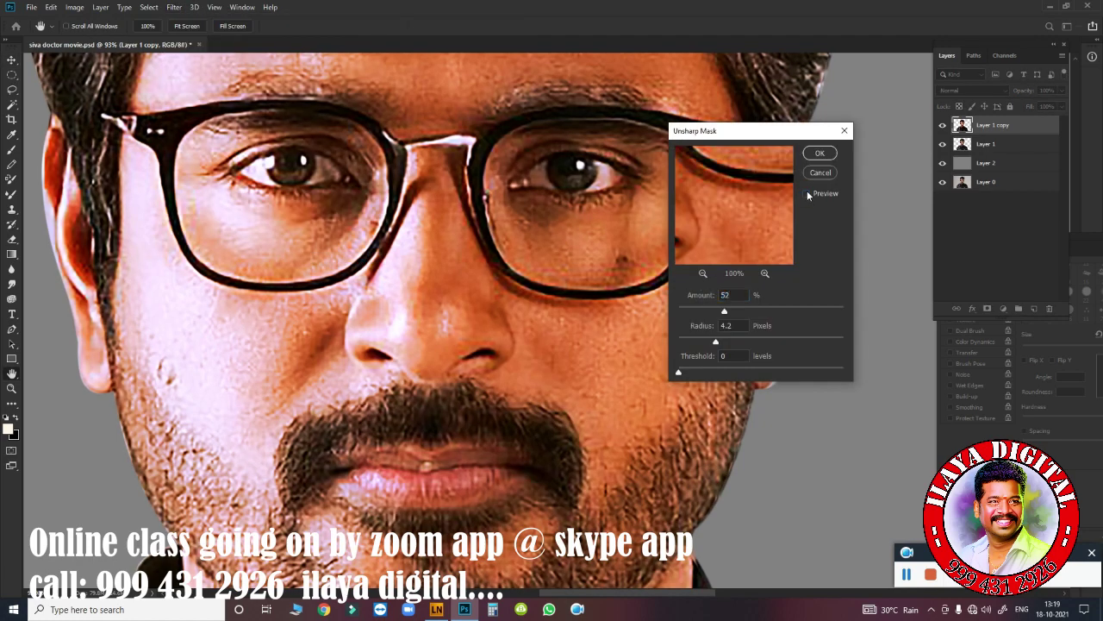
click(820, 152)
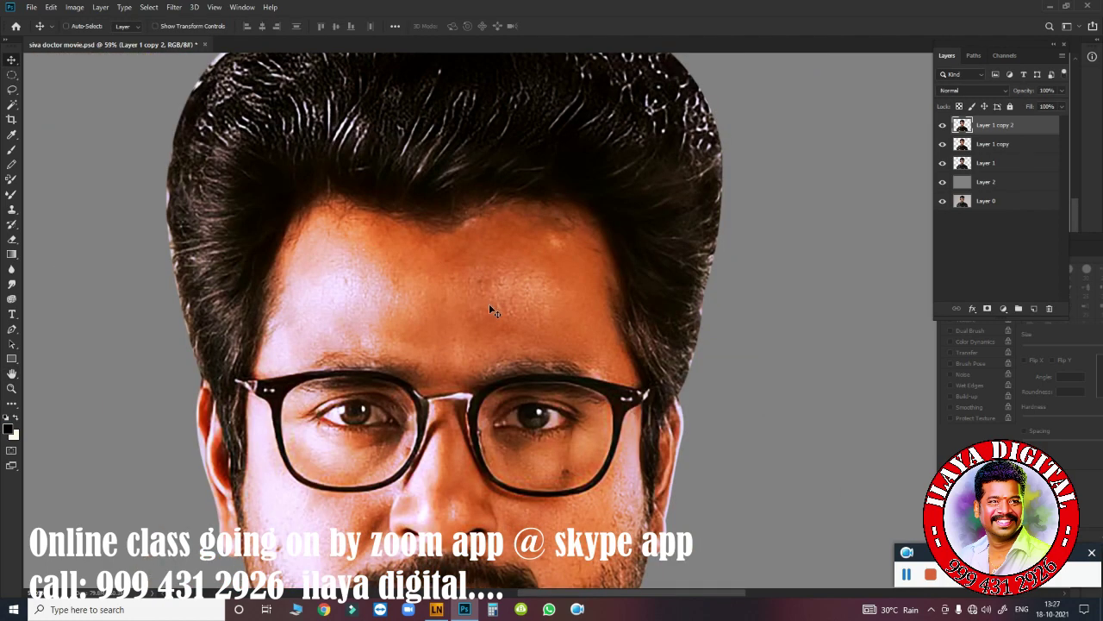
- Duplicate the top layer, delete the extra copy, and adjust layer visibility so Layer 1 copy is hidden
key(ctrl+minus)
drag(495, 339, 600, 284)
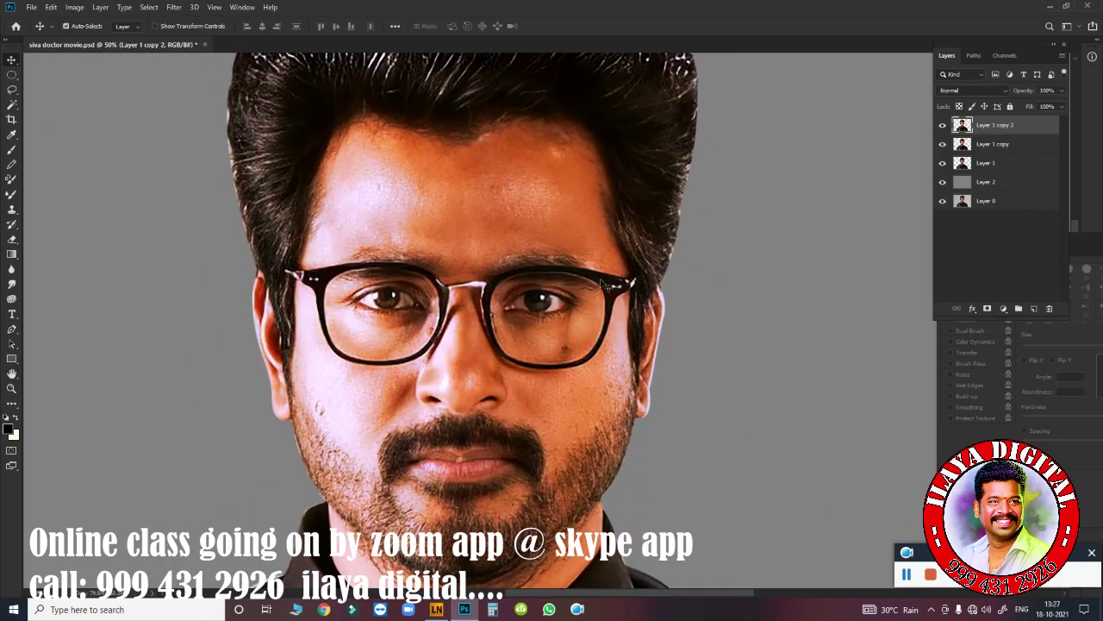
key(ctrl+j)
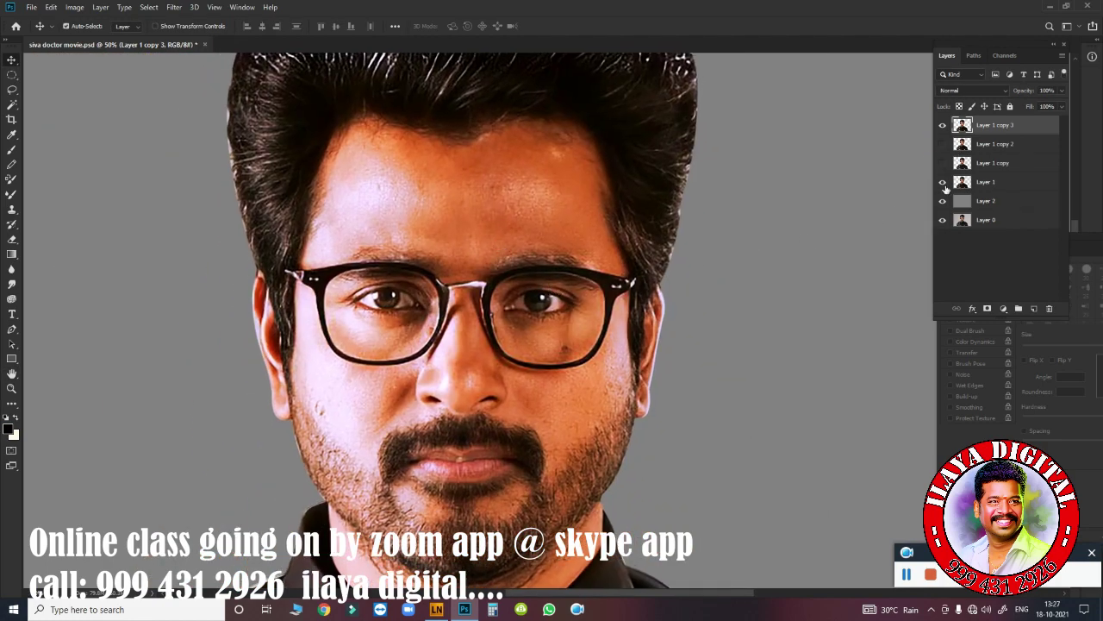
click(942, 125)
click(942, 163)
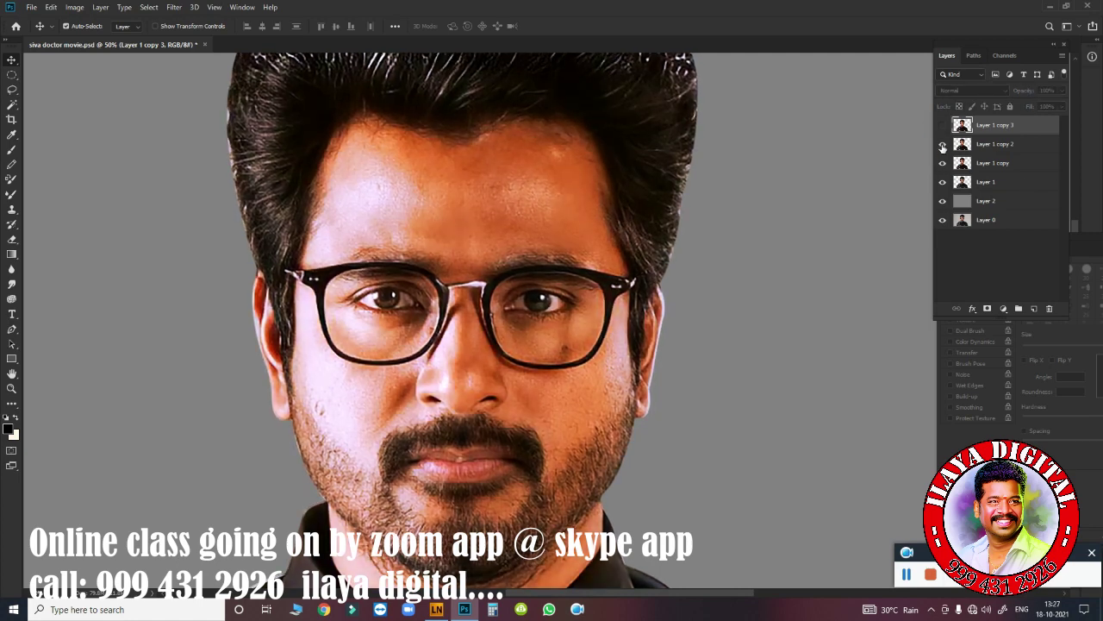
key(Delete)
click(943, 125)
drag(942, 125, 942, 162)
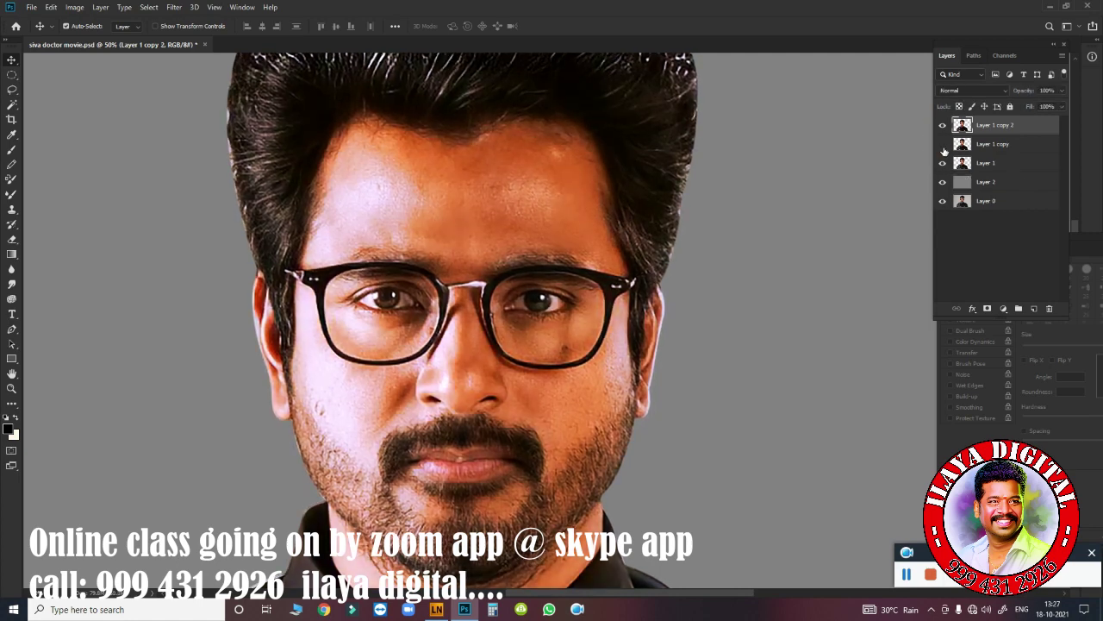
drag(942, 125, 942, 163)
- Create a new empty Layer 3 on top and zoom in on the nose
key(ctrl+shift+n)
key(Return)
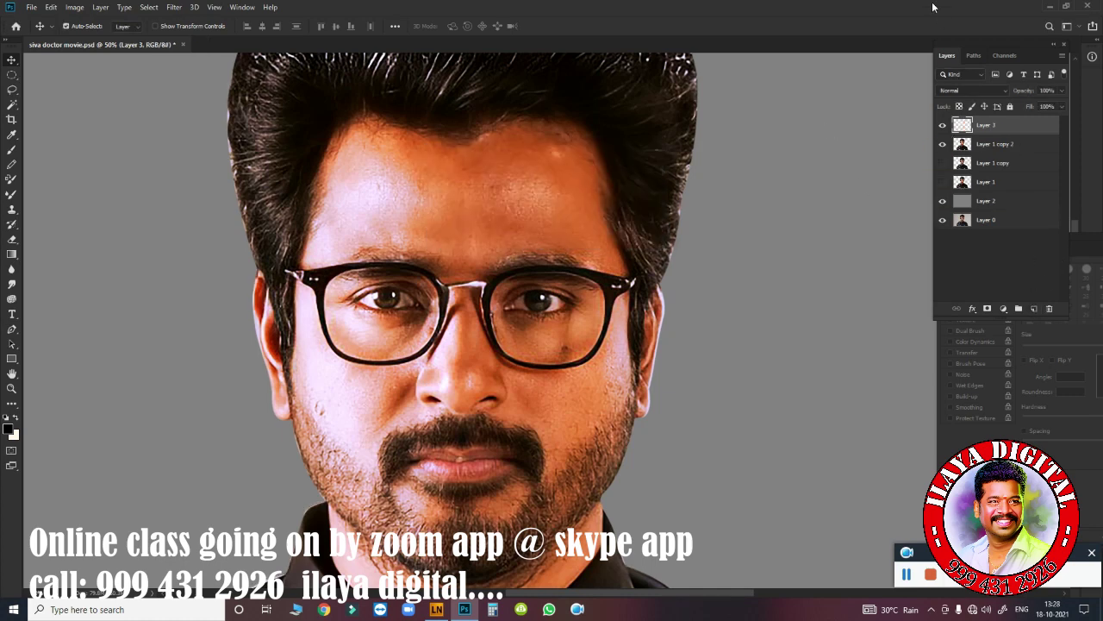
mouse_move(425, 265)
mouse_down()
mouse_move(445, 312)
mouse_move(446, 275)
mouse_move(502, 253)
mouse_up()
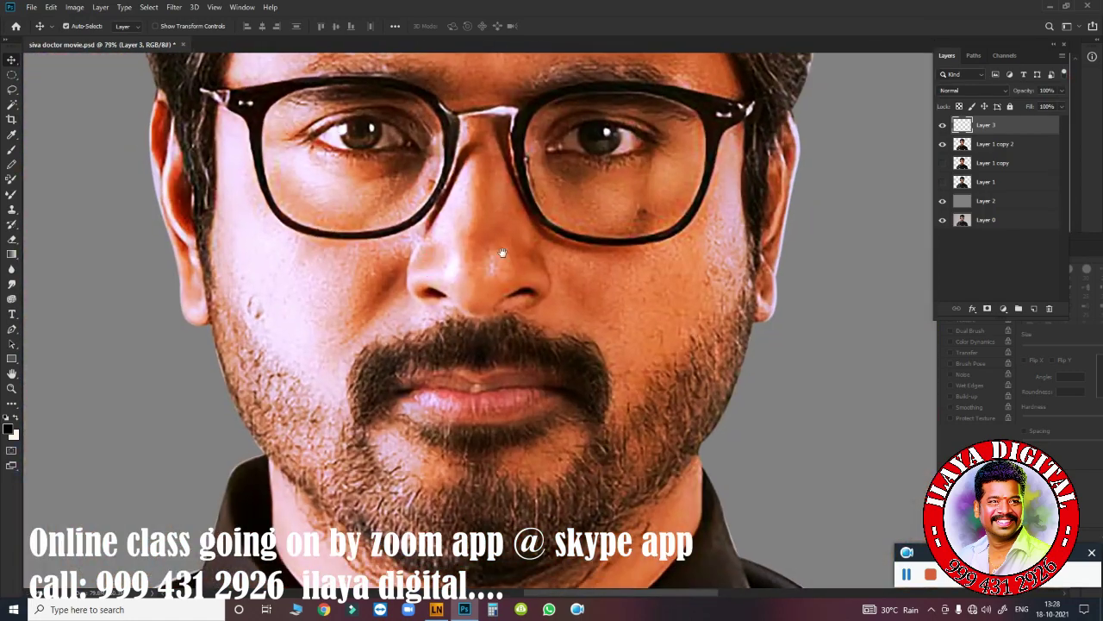
drag(497, 209, 497, 288)
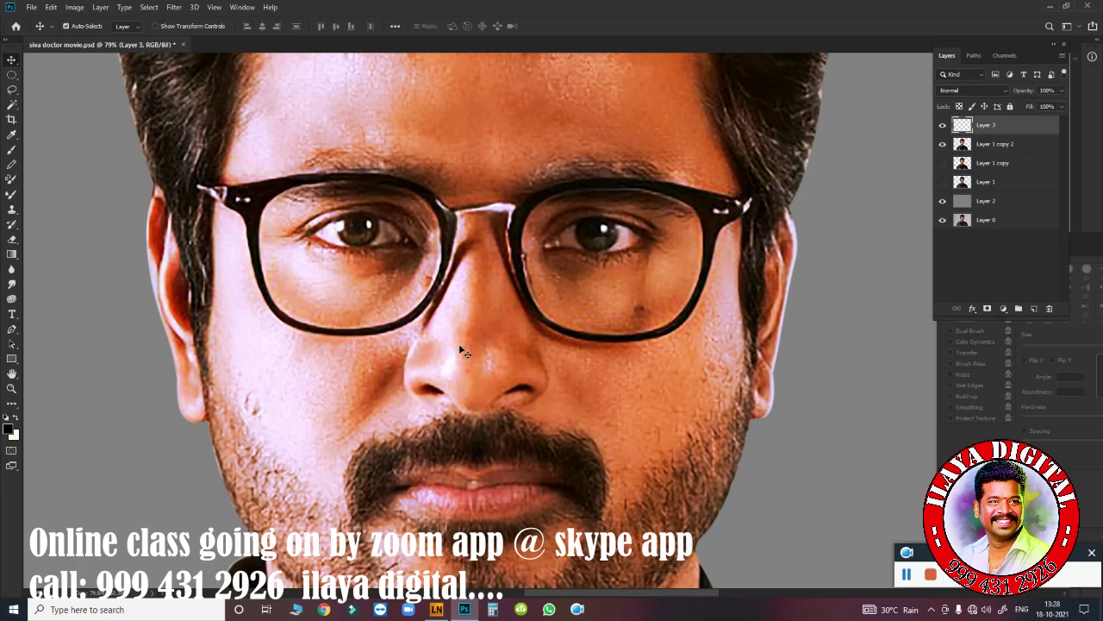
- Pick the Smudge tool with a smaller brush, checking its brush presets, zoomed on the nose
drag(502, 345, 435, 294)
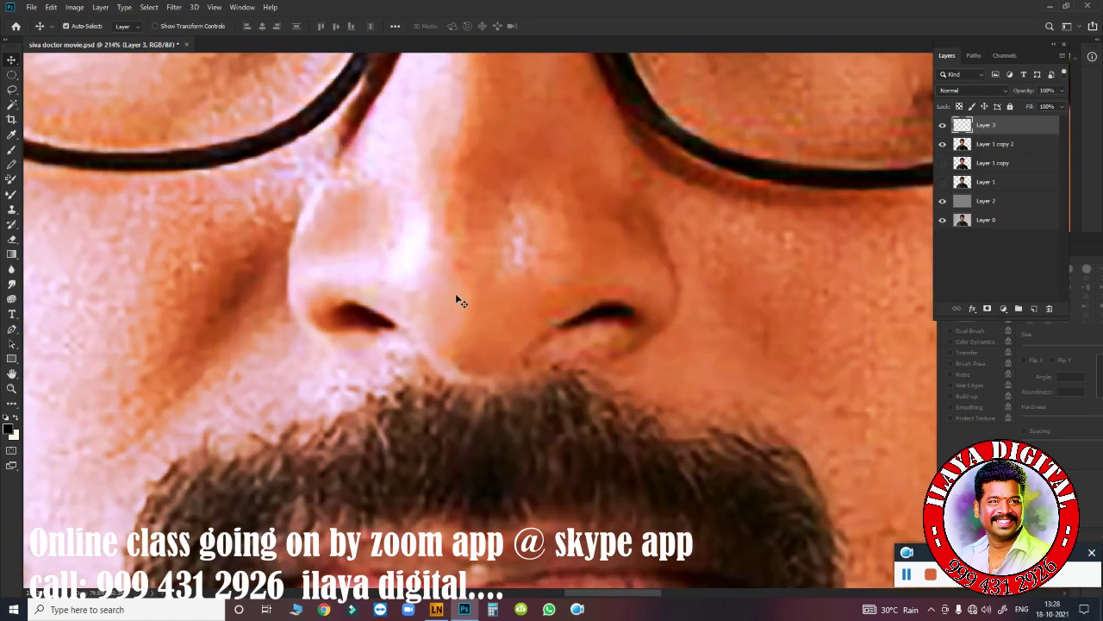
key(r)
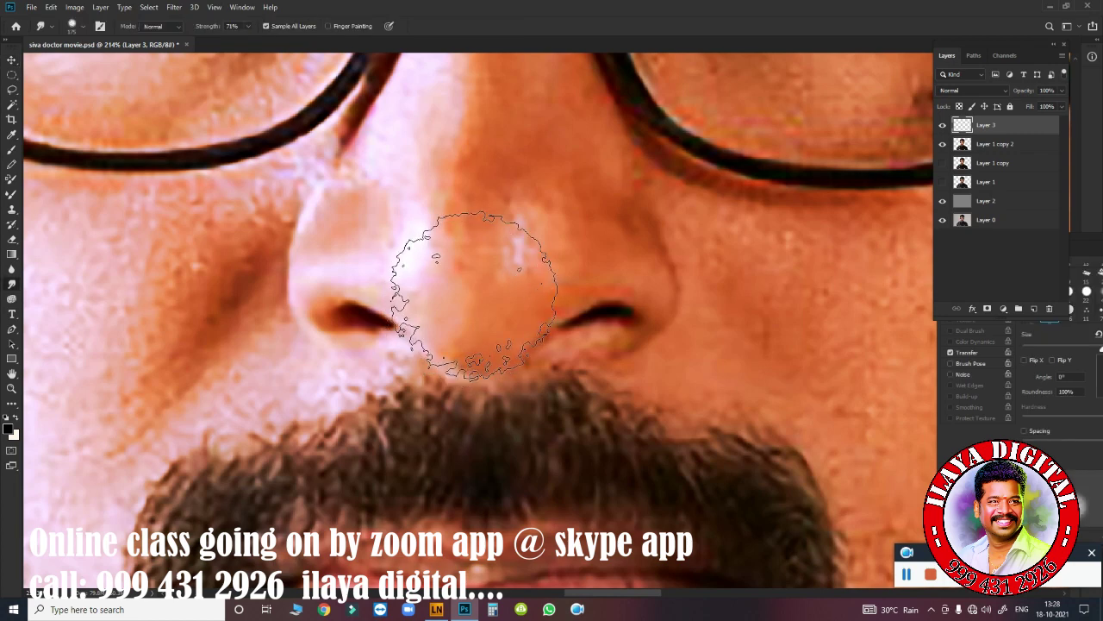
key(bracketleft)
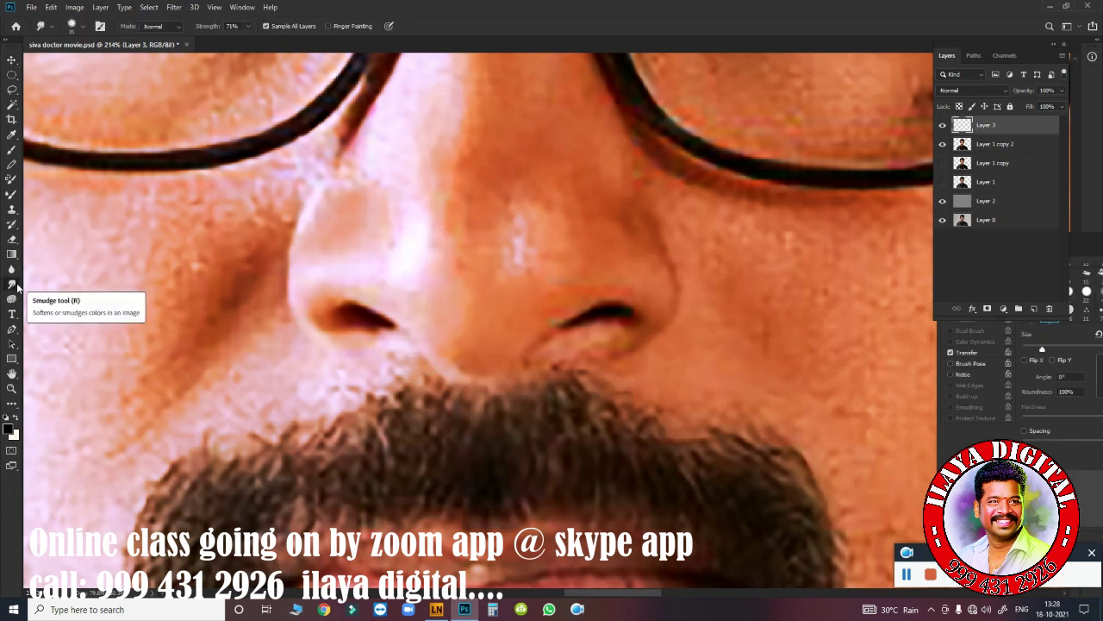
right_click(394, 185)
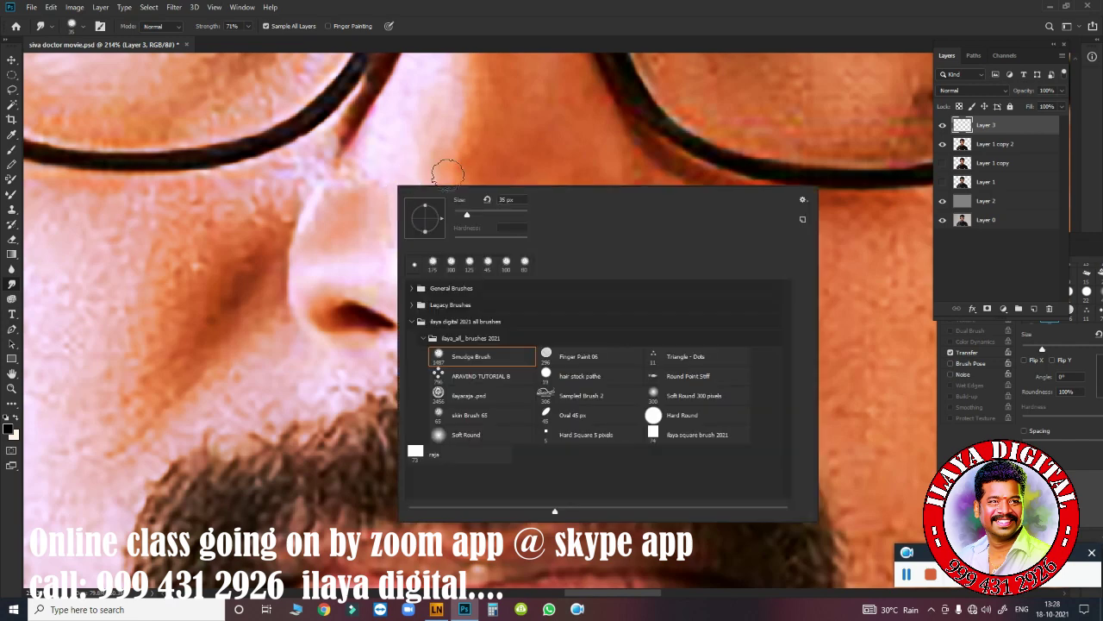
click(594, 22)
right_click(648, 224)
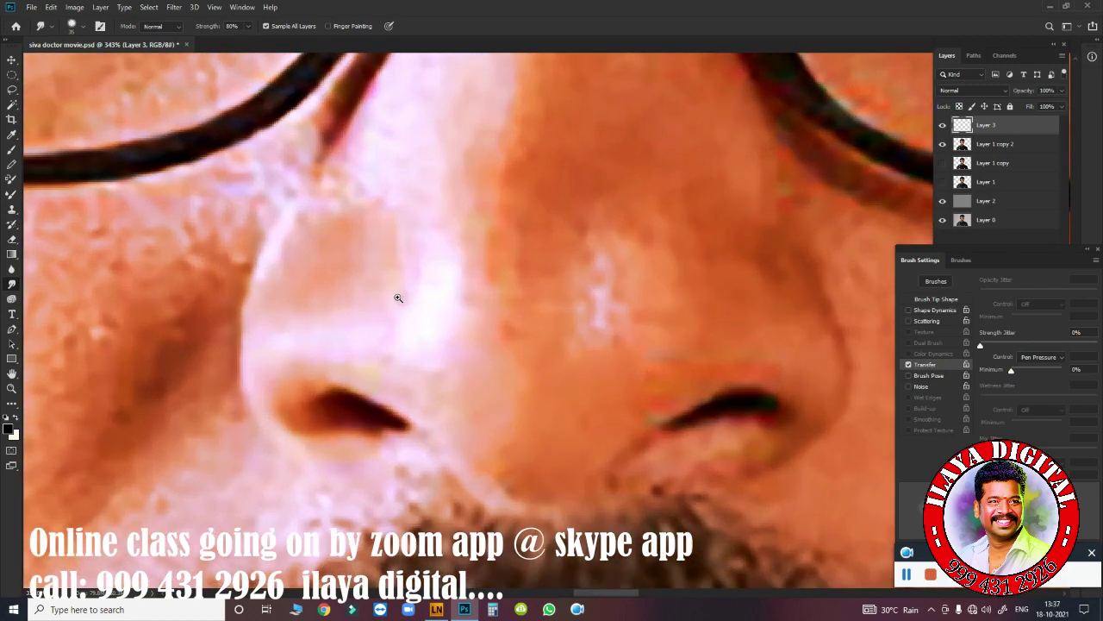
drag(404, 299, 397, 298)
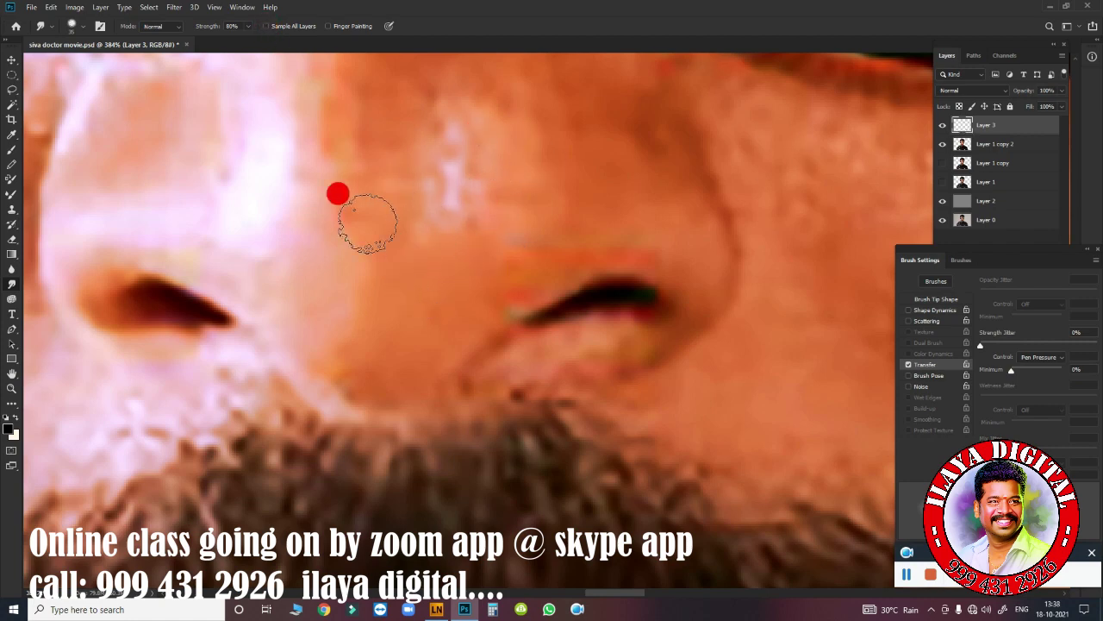
- Enable Sample All Layers and smear the white specks on the nose bridge
click(265, 26)
drag(506, 133, 302, 303)
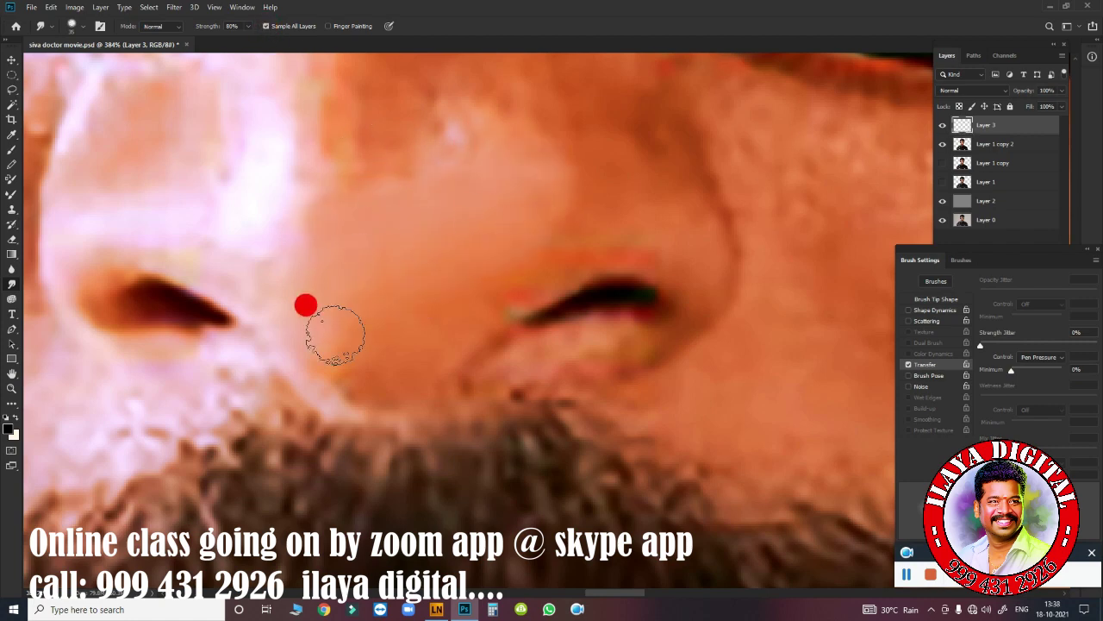
drag(527, 209, 563, 297)
drag(457, 137, 451, 256)
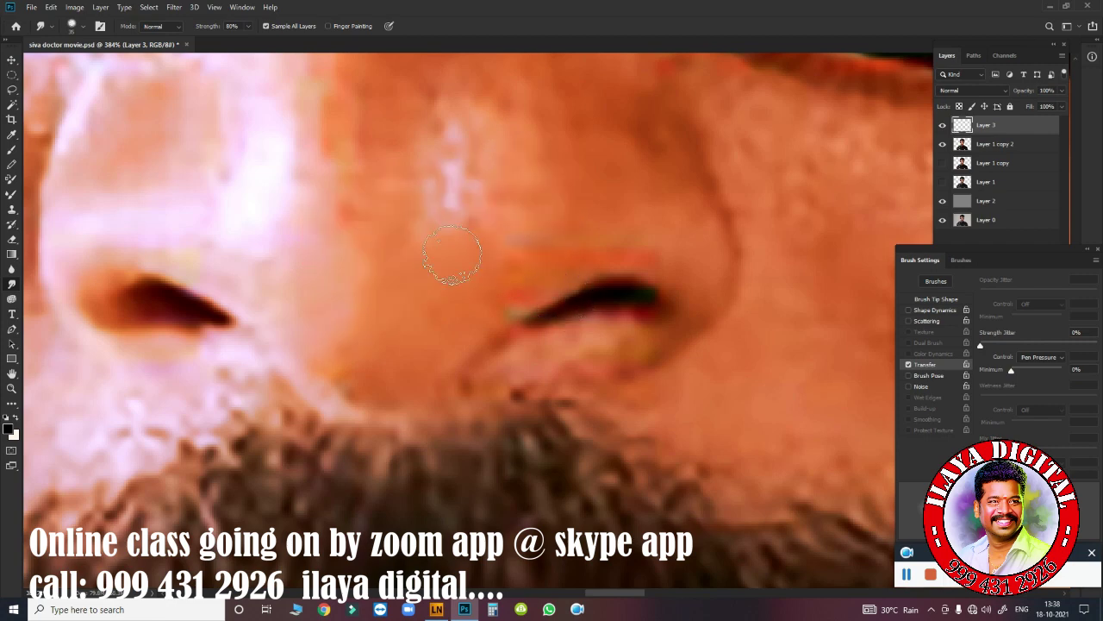
- Try a smudge stroke on Layer 1 copy 2, undo it, and return to a visible Layer 3
click(999, 144)
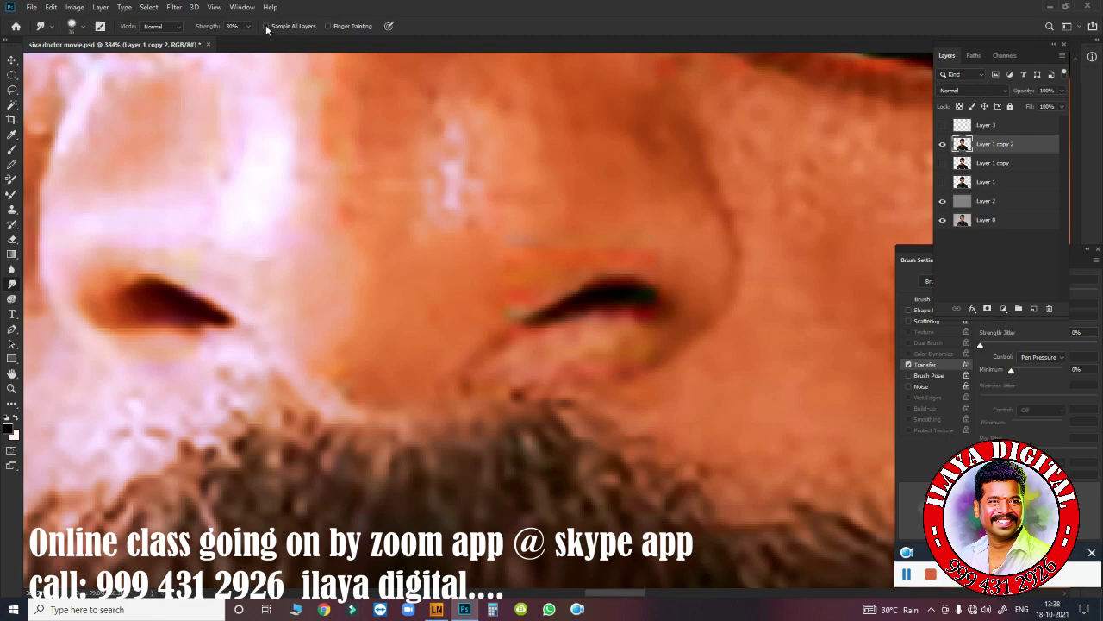
drag(397, 206, 489, 220)
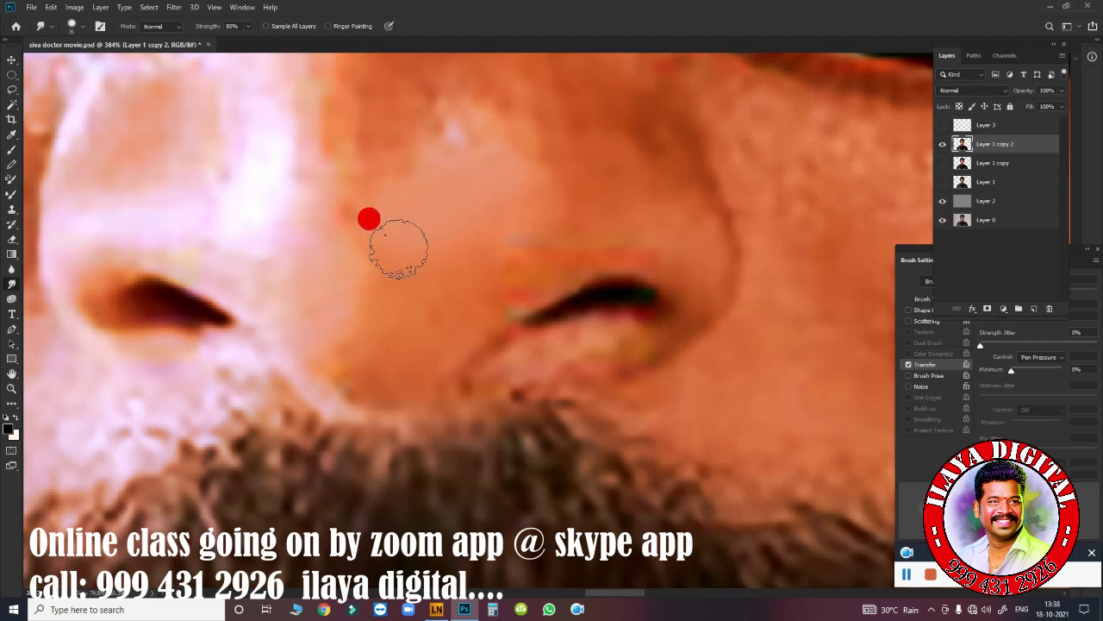
key(ctrl+z)
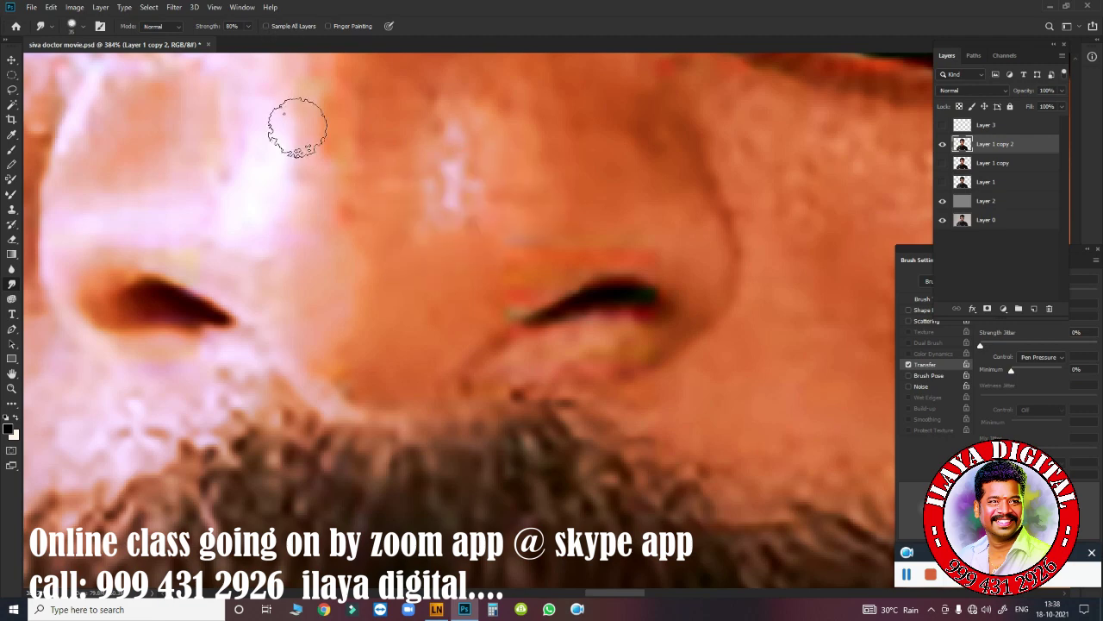
click(996, 125)
click(942, 124)
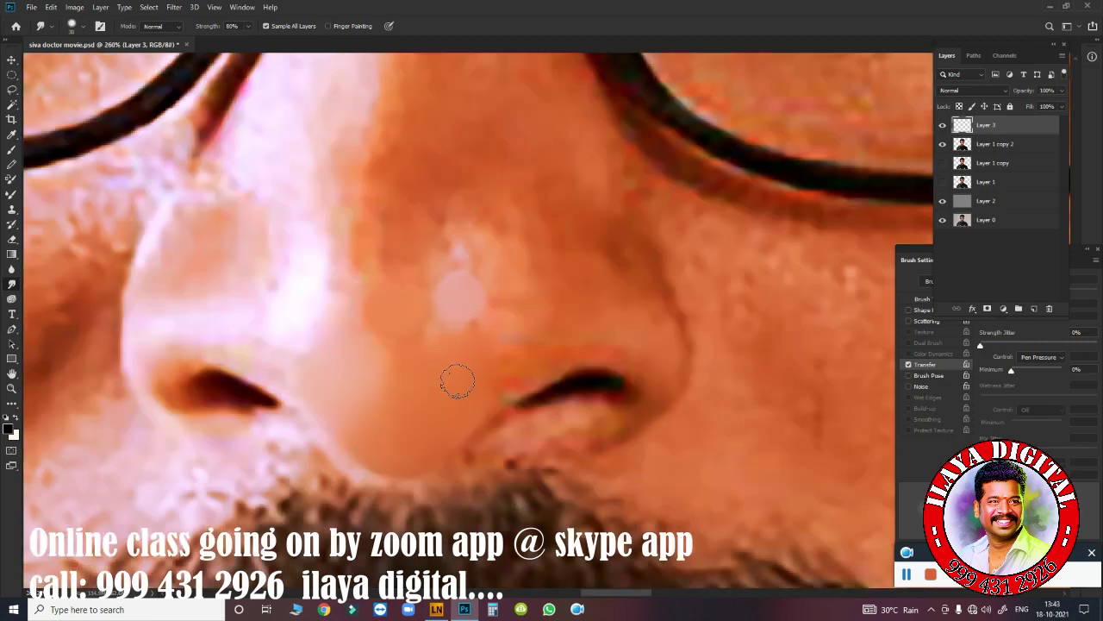
- Smudge the skin beside the nose, the left nostril and the nose tip on Layer 3
mouse_move(442, 365)
mouse_down()
mouse_move(402, 227)
mouse_move(387, 244)
mouse_move(404, 182)
mouse_move(394, 197)
mouse_move(398, 250)
mouse_up()
mouse_move(401, 323)
mouse_down()
mouse_move(382, 278)
mouse_move(433, 231)
mouse_move(389, 285)
mouse_move(302, 324)
mouse_move(302, 305)
mouse_move(347, 251)
mouse_move(348, 207)
mouse_up()
mouse_move(268, 359)
mouse_down()
mouse_move(328, 368)
mouse_move(296, 330)
mouse_up()
mouse_move(411, 378)
mouse_down()
mouse_move(364, 420)
mouse_move(382, 308)
mouse_up()
alt+scroll(457, 345, down, 1)
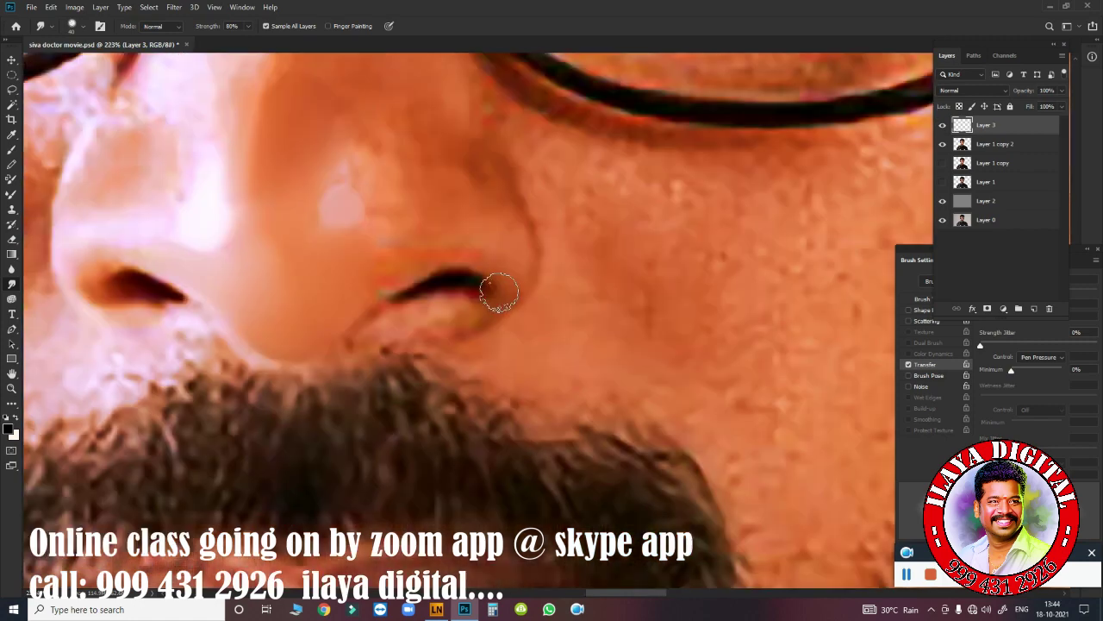
- Smooth the skin around and below the right nostril, blending the pale spot along its edge
drag(438, 317, 500, 320)
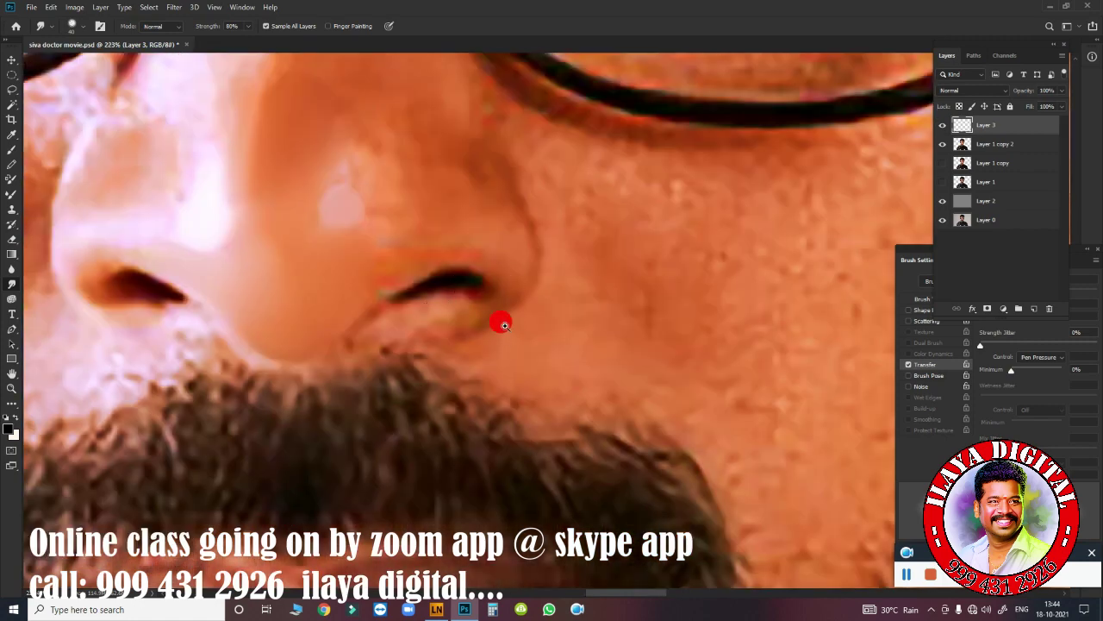
alt+scroll(529, 320, up, 2)
alt+scroll(510, 296, down, 1)
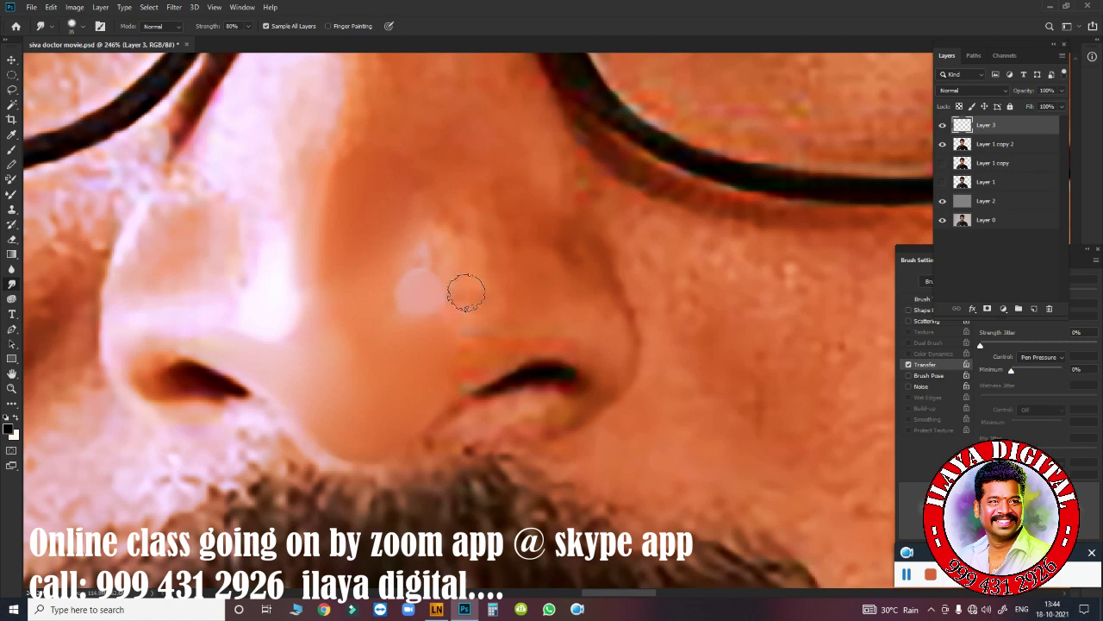
mouse_move(438, 347)
mouse_down()
mouse_move(429, 397)
mouse_move(492, 325)
mouse_up()
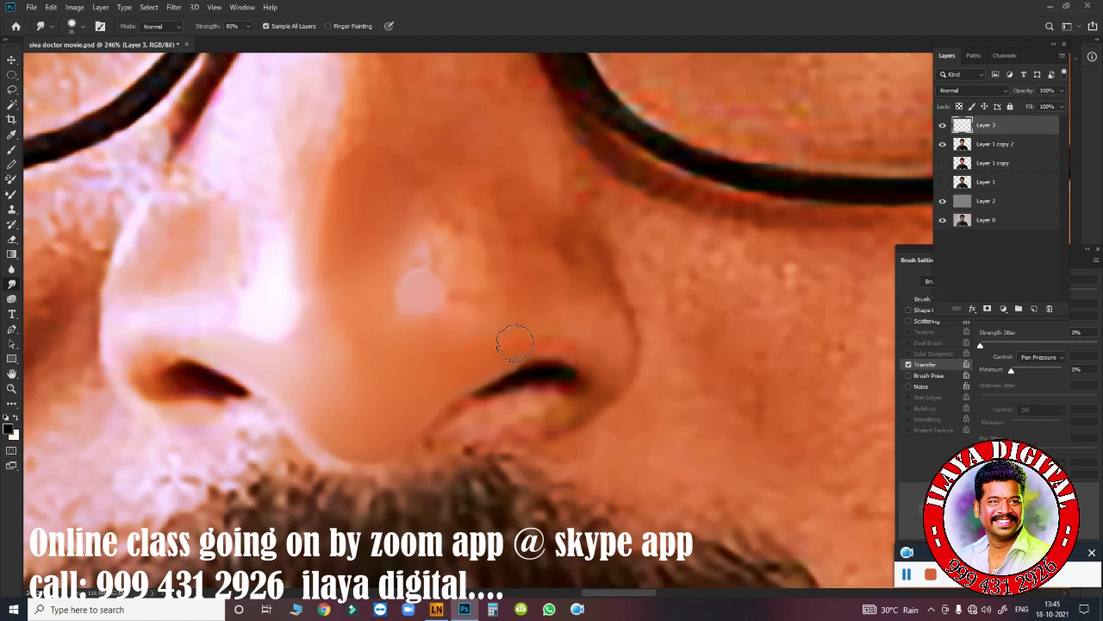
mouse_move(451, 284)
mouse_down()
mouse_move(610, 338)
mouse_move(603, 321)
mouse_up()
mouse_move(555, 264)
mouse_down()
mouse_move(539, 250)
mouse_move(524, 273)
mouse_move(593, 307)
mouse_up()
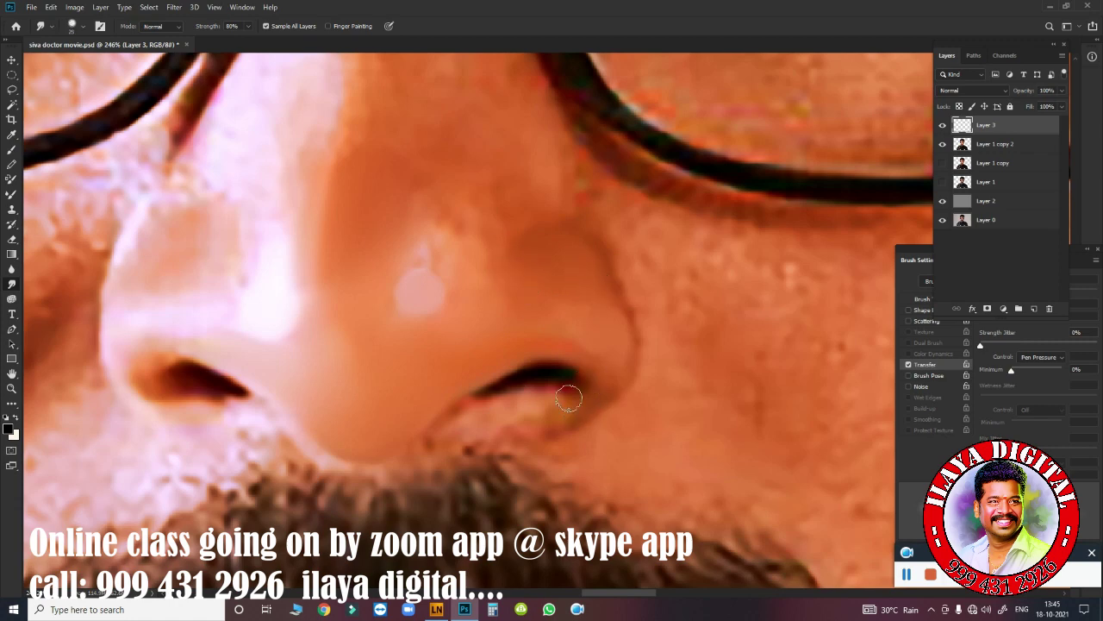
scroll(604, 396, up, 1)
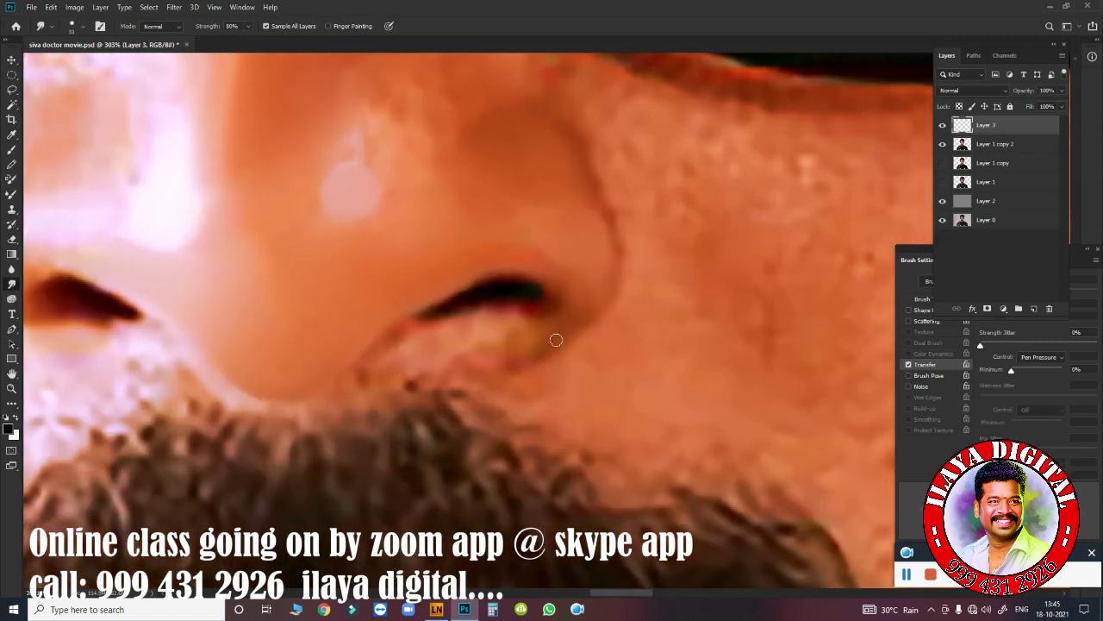
drag(537, 345, 552, 338)
drag(615, 260, 612, 286)
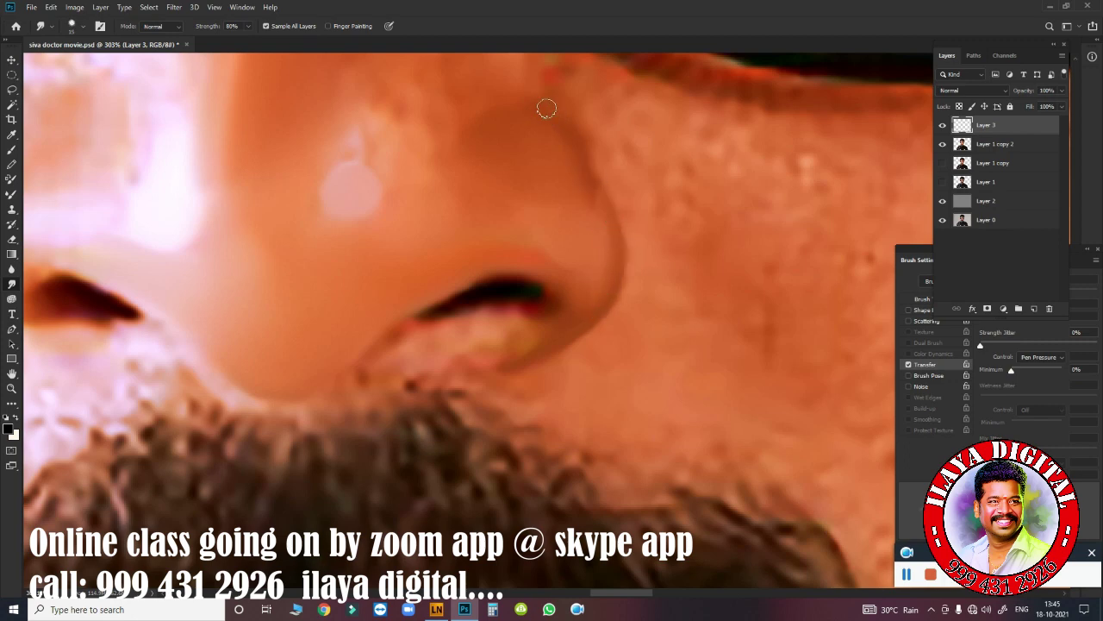
- Soften the upper edge of the nose with short smudge strokes
drag(582, 142, 610, 225)
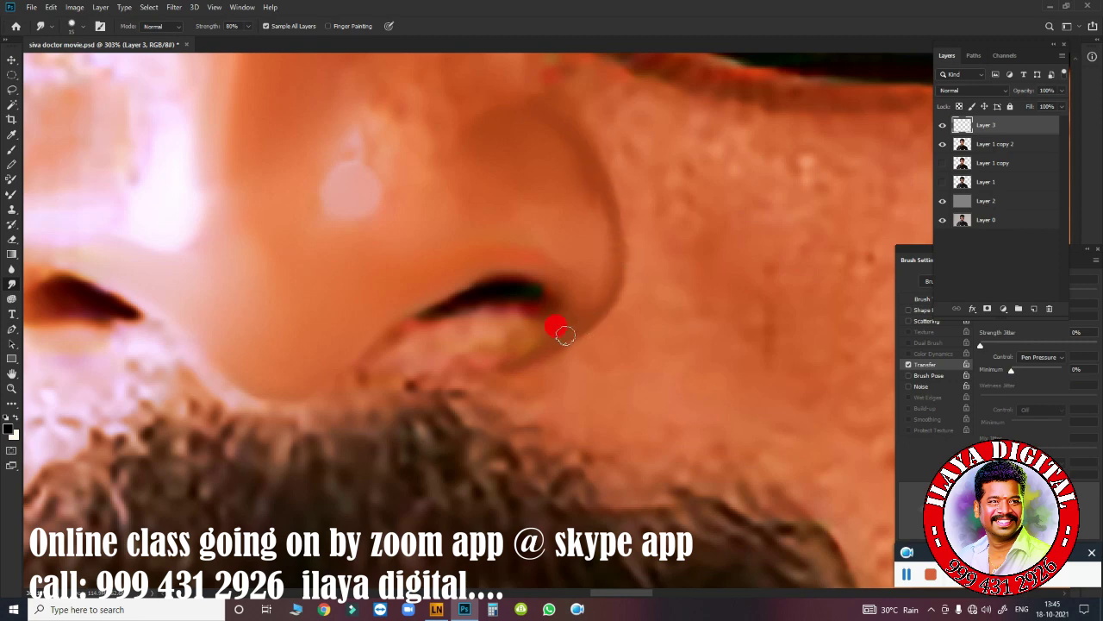
drag(564, 335, 586, 323)
drag(567, 135, 577, 146)
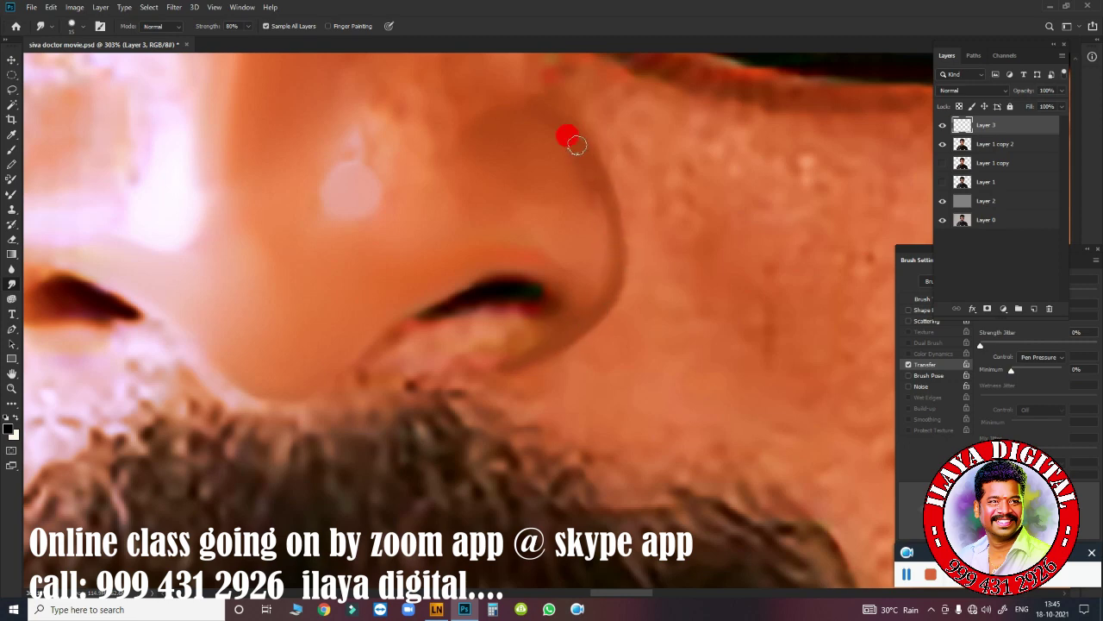
drag(539, 114, 507, 143)
mouse_move(490, 103)
mouse_down()
mouse_move(518, 142)
mouse_move(554, 162)
mouse_up()
drag(565, 200, 588, 224)
drag(517, 109, 547, 162)
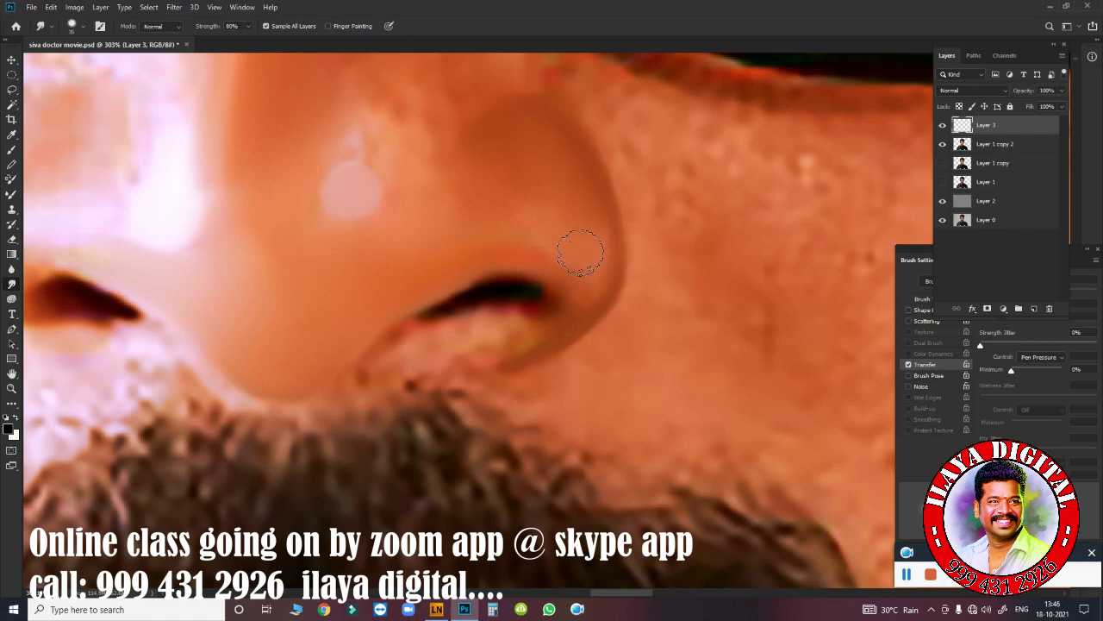
- Keep softening the nostril edge and upper nose edge with quick strokes
drag(557, 285, 574, 301)
drag(538, 258, 558, 278)
drag(576, 238, 596, 256)
drag(569, 199, 586, 222)
drag(517, 101, 538, 125)
drag(582, 204, 602, 226)
- Smooth the nose side above the nostril and inside the nostril area, then re-zoom on it
drag(529, 313, 552, 328)
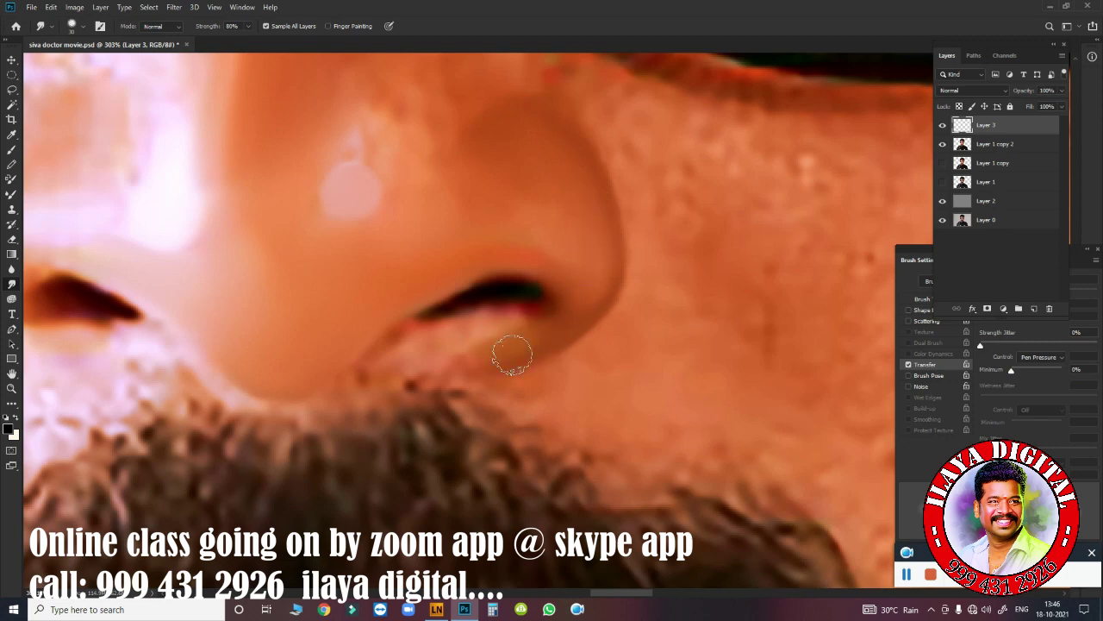
drag(475, 224, 524, 253)
drag(382, 253, 406, 275)
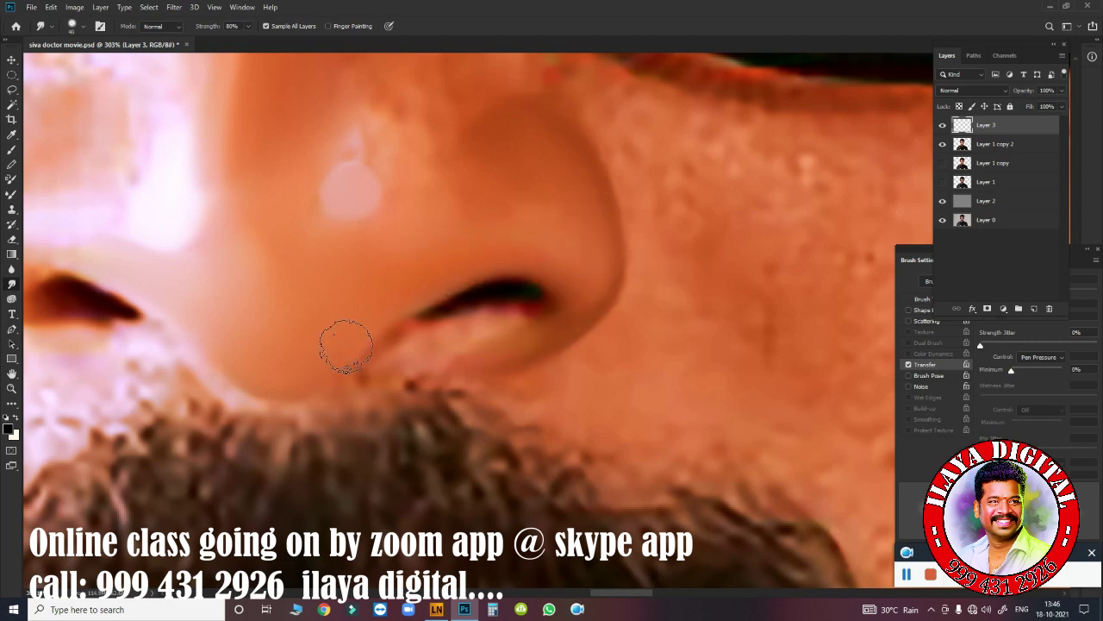
mouse_move(422, 254)
mouse_down()
mouse_move(515, 242)
mouse_move(404, 241)
mouse_move(298, 318)
mouse_move(409, 244)
mouse_up()
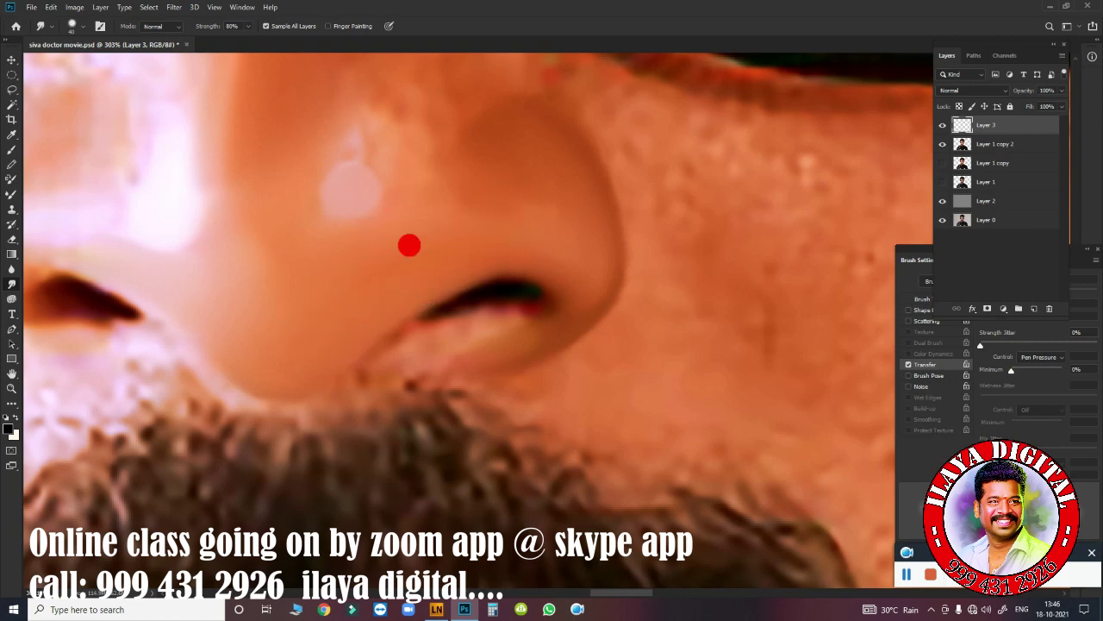
mouse_move(593, 270)
mouse_down()
mouse_move(561, 201)
mouse_move(551, 216)
mouse_move(595, 227)
mouse_move(596, 279)
mouse_move(536, 136)
mouse_move(522, 156)
mouse_move(468, 153)
mouse_move(471, 135)
mouse_move(512, 143)
mouse_move(475, 197)
mouse_move(414, 167)
mouse_move(480, 176)
mouse_up()
mouse_move(447, 143)
mouse_down()
mouse_move(442, 202)
mouse_move(522, 192)
mouse_move(537, 201)
mouse_move(534, 246)
mouse_up()
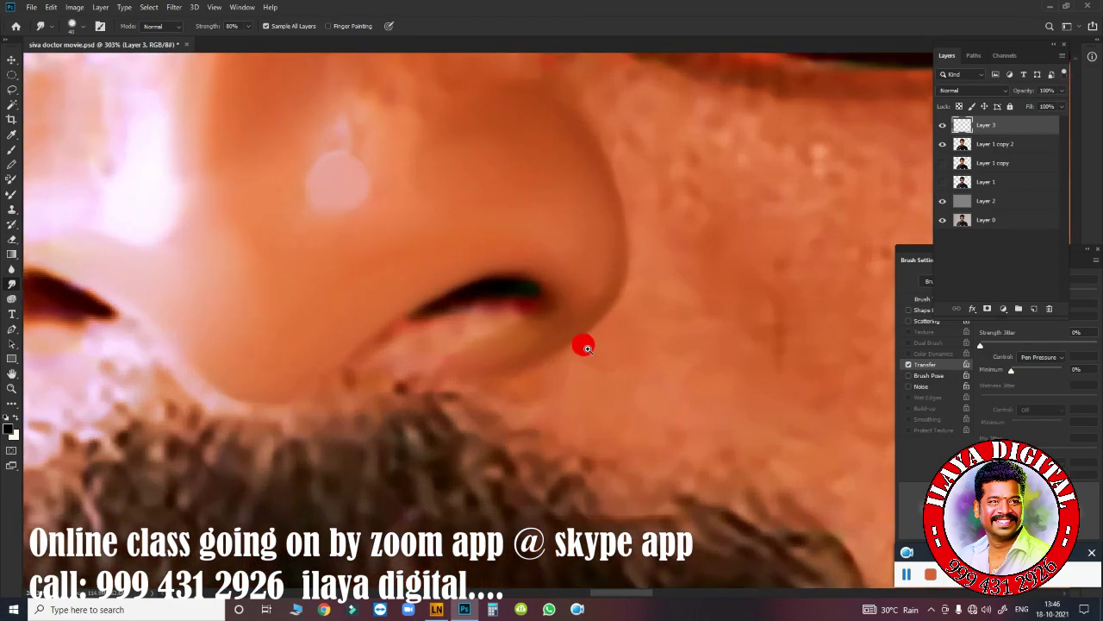
click(524, 337)
drag(525, 339, 572, 350)
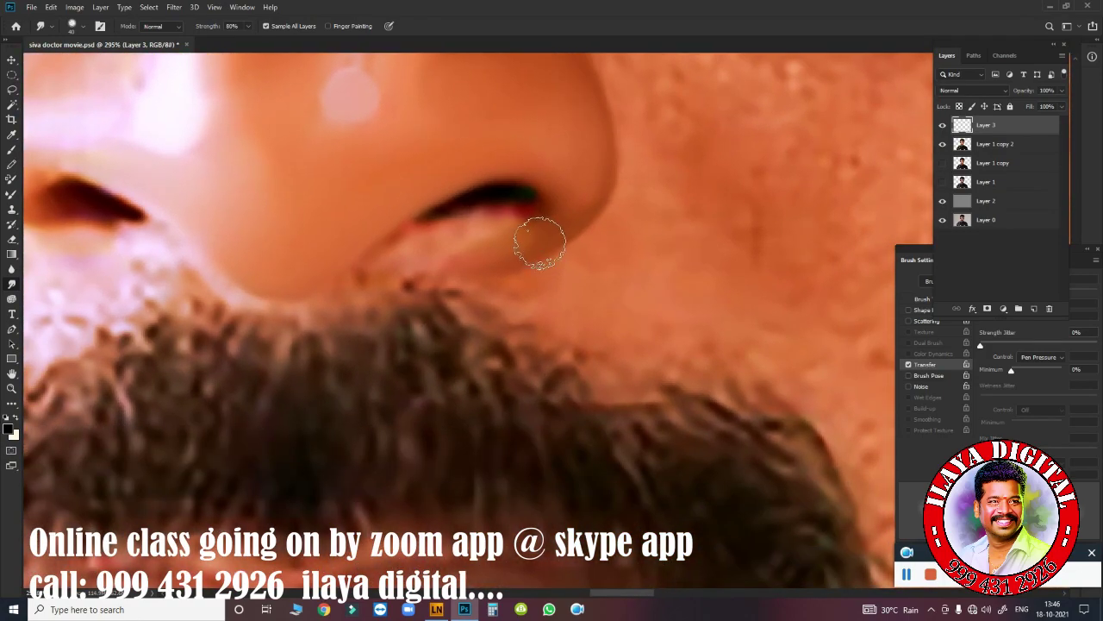
- Reshape the nostril's dark crease into a smooth curve, then fit the whole image in view
mouse_move(505, 195)
mouse_down()
mouse_move(480, 180)
mouse_move(437, 195)
mouse_move(358, 259)
mouse_up()
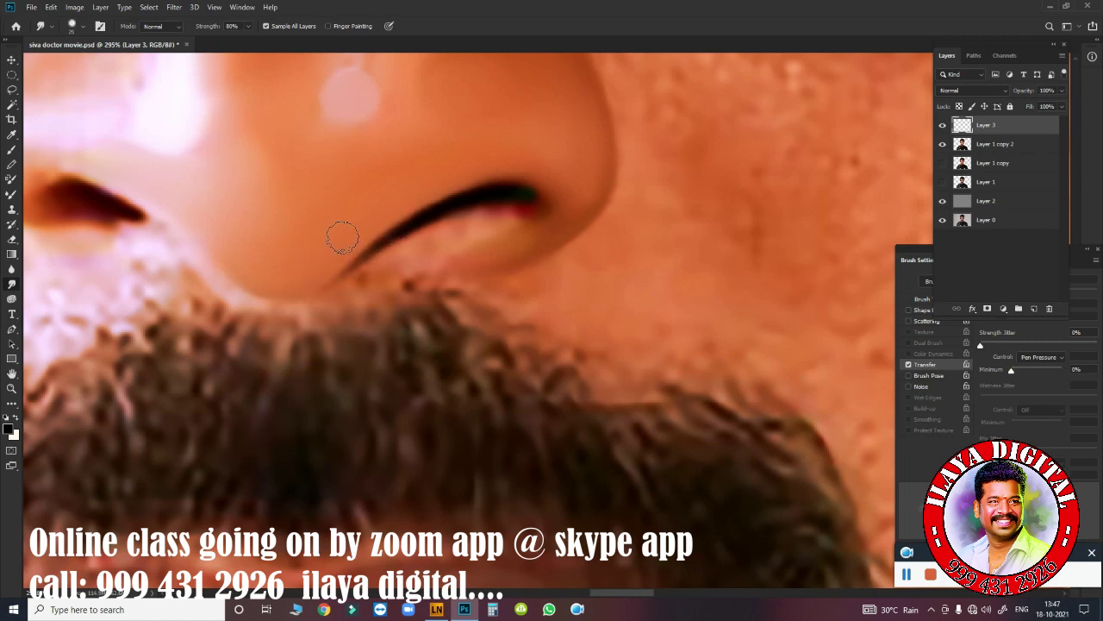
drag(409, 175, 424, 191)
drag(480, 153, 556, 197)
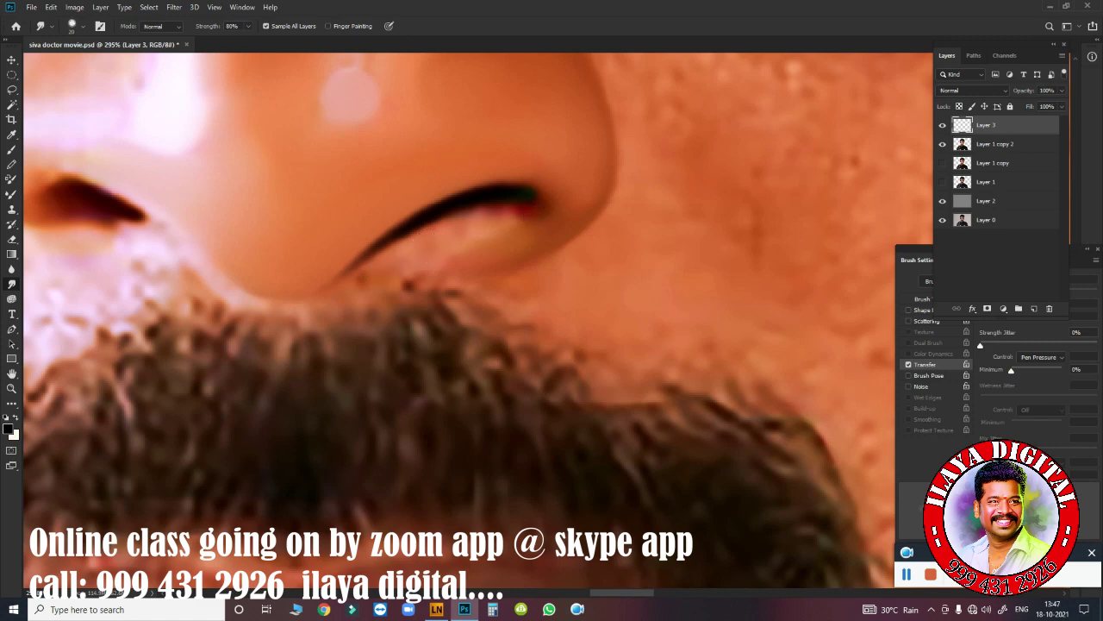
mouse_move(365, 281)
mouse_down()
mouse_move(422, 267)
mouse_move(402, 261)
mouse_move(451, 230)
mouse_move(511, 217)
mouse_up()
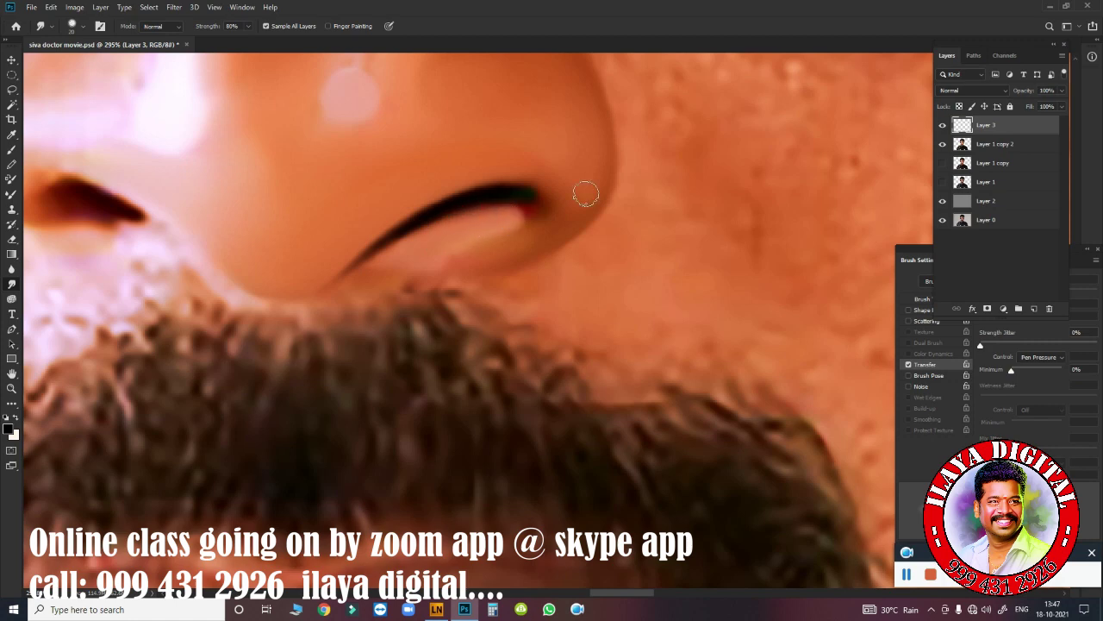
mouse_move(436, 259)
mouse_down()
mouse_move(463, 261)
mouse_move(370, 274)
mouse_move(414, 252)
mouse_move(385, 258)
mouse_up()
mouse_move(505, 215)
mouse_down()
mouse_move(433, 211)
mouse_move(324, 280)
mouse_move(533, 215)
mouse_move(522, 209)
mouse_up()
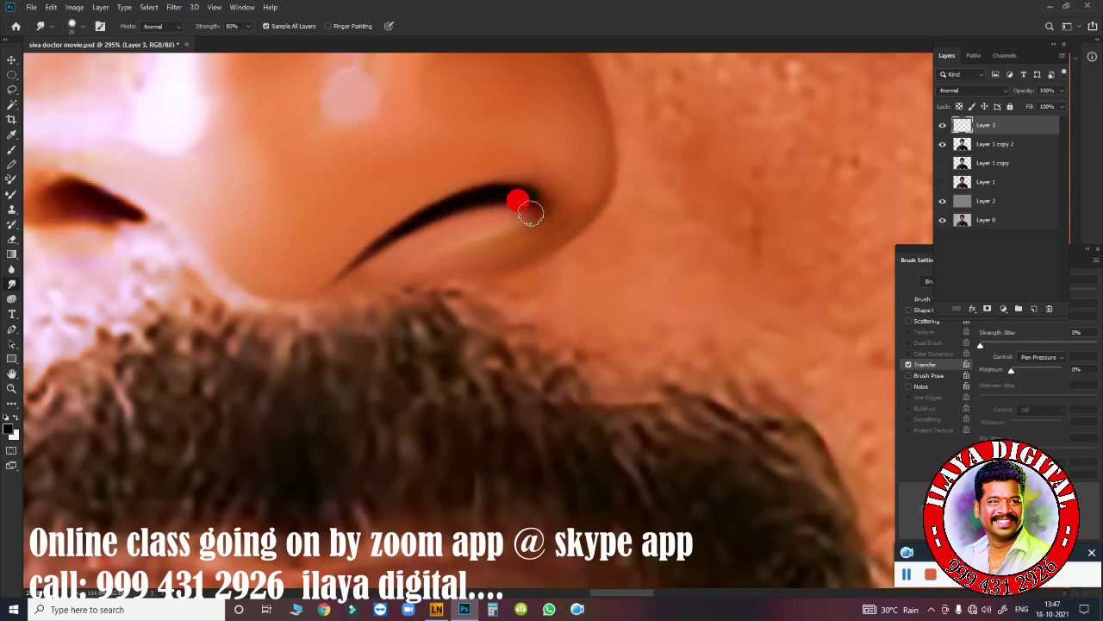
mouse_move(571, 178)
mouse_down()
mouse_move(505, 247)
mouse_move(566, 267)
mouse_move(522, 286)
mouse_move(502, 264)
mouse_move(404, 268)
mouse_move(606, 231)
mouse_up()
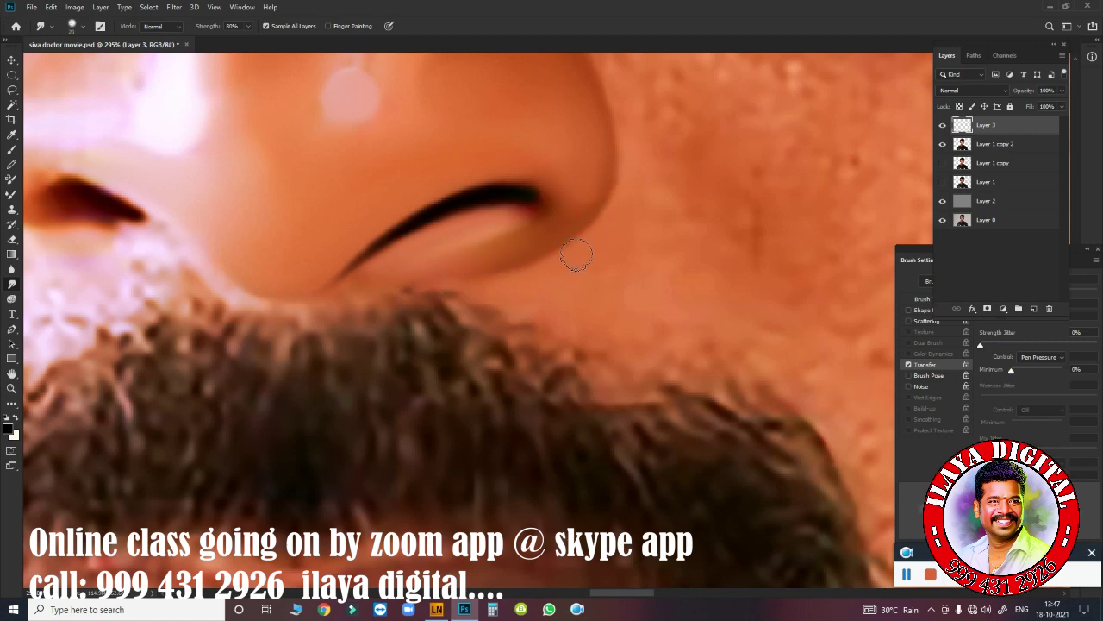
key(ctrl+0)
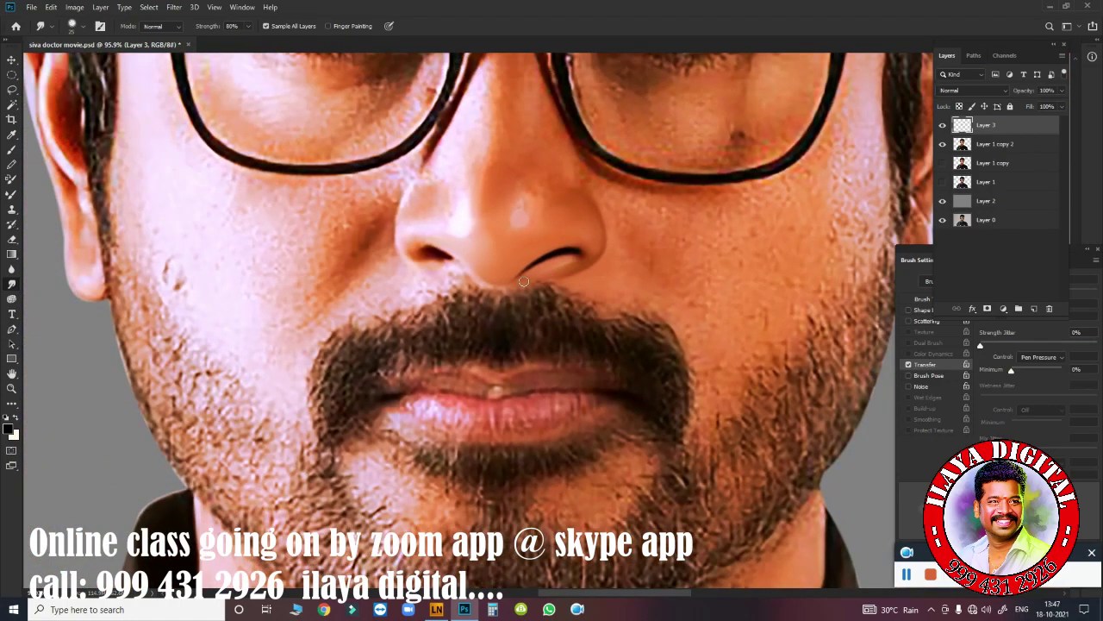
- Smooth the skin on the nose bridge from the tip up toward the glasses
mouse_move(551, 352)
mouse_down()
mouse_move(487, 356)
mouse_move(529, 256)
mouse_up()
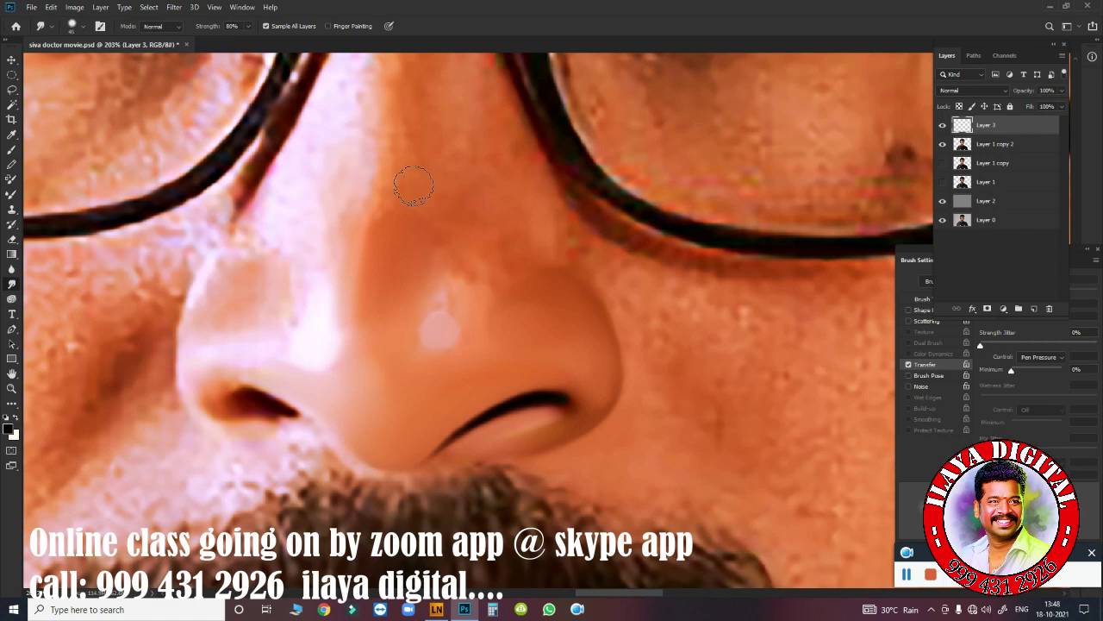
drag(413, 185, 390, 190)
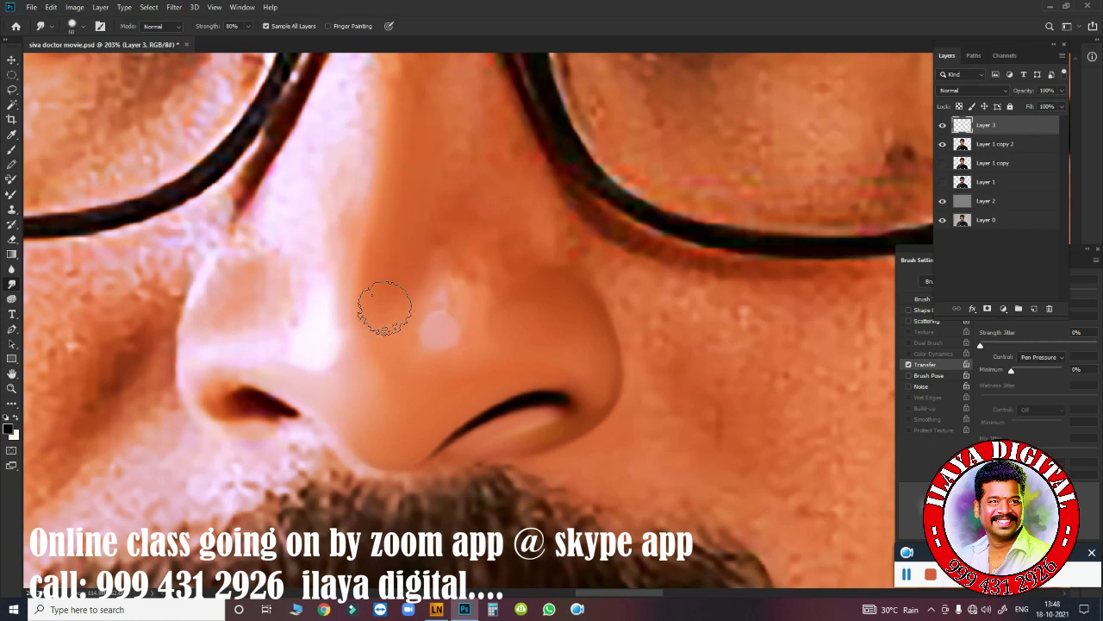
mouse_move(409, 147)
mouse_down()
mouse_move(365, 365)
mouse_move(411, 299)
mouse_move(419, 374)
mouse_up()
mouse_move(488, 248)
mouse_down()
mouse_move(518, 243)
mouse_move(470, 289)
mouse_up()
mouse_move(456, 111)
mouse_down()
mouse_move(454, 162)
mouse_move(509, 307)
mouse_up()
mouse_move(430, 243)
mouse_down()
mouse_move(422, 231)
mouse_move(438, 321)
mouse_move(497, 321)
mouse_move(476, 312)
mouse_up()
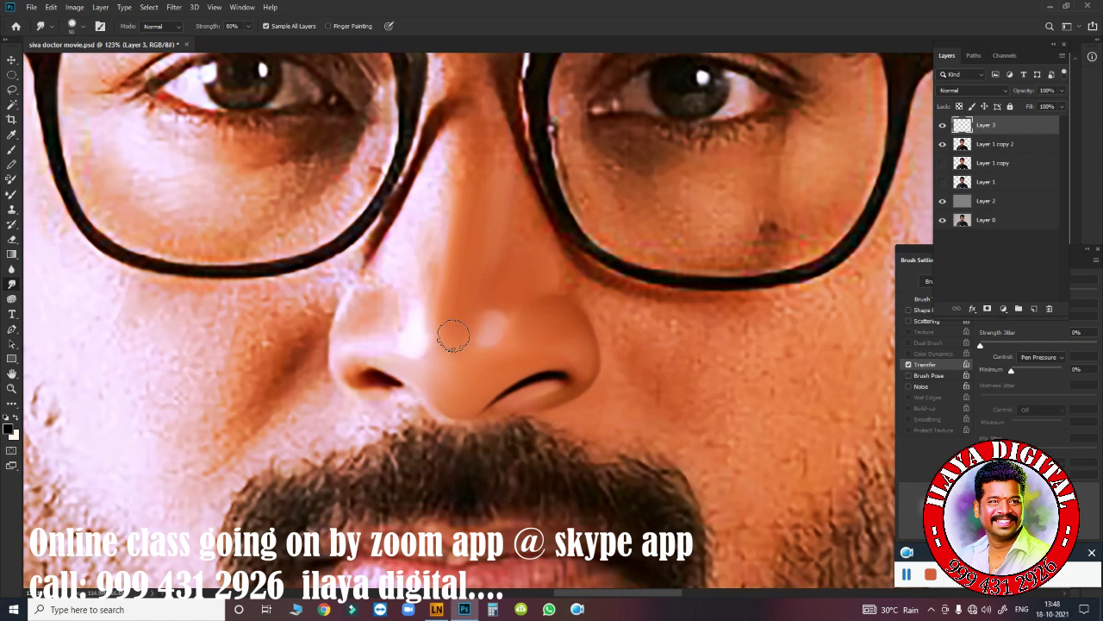
mouse_move(436, 348)
mouse_down()
mouse_move(468, 369)
mouse_move(455, 352)
mouse_move(450, 377)
mouse_move(477, 356)
mouse_up()
- Smooth the right side of the nose bridge and the skin beside the nose
click(460, 283)
drag(514, 199, 539, 233)
drag(546, 274, 544, 270)
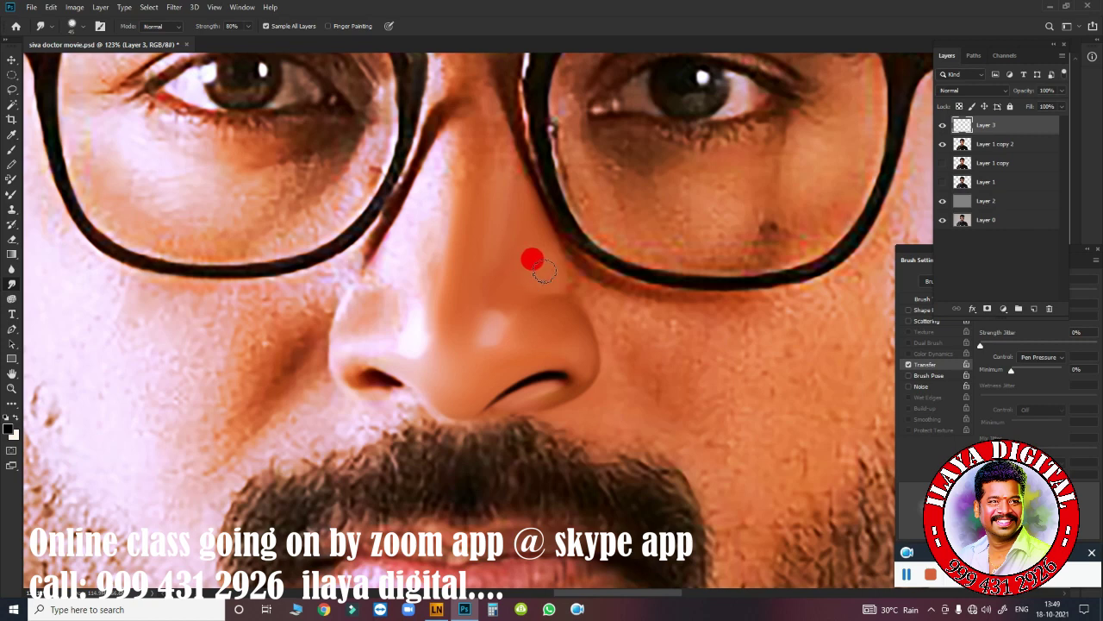
drag(547, 266, 547, 298)
drag(548, 256, 565, 317)
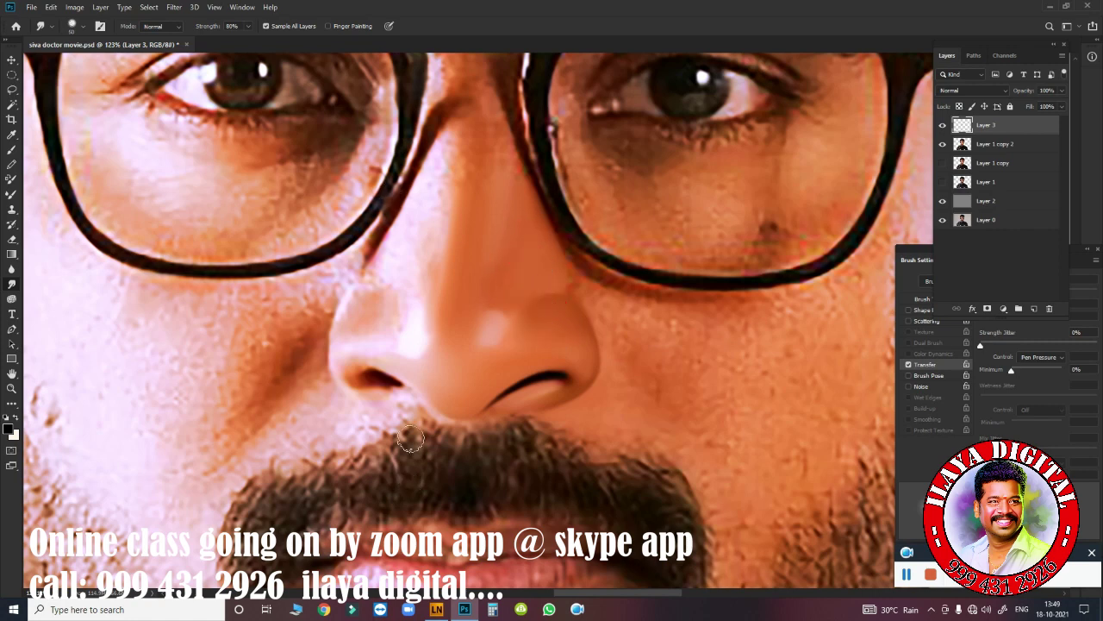
drag(622, 256, 670, 278)
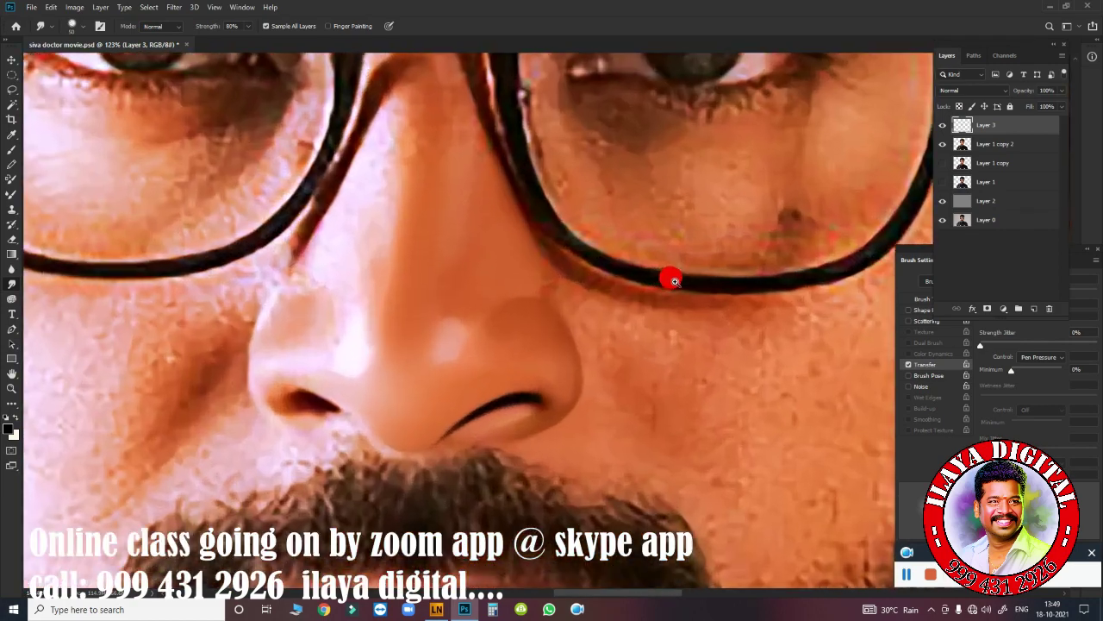
scroll(411, 344, up, 3)
- Blend the nose highlight and soften the nose edge from the nostril up to the glasses
drag(463, 336, 399, 350)
drag(512, 269, 580, 309)
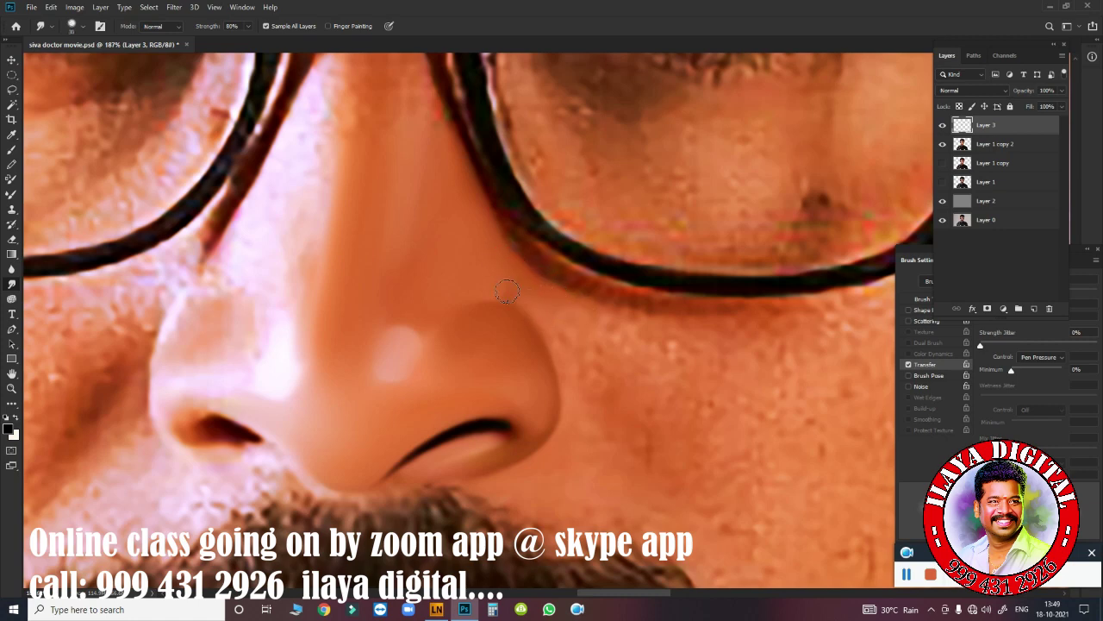
drag(565, 381, 551, 346)
drag(495, 294, 497, 296)
drag(546, 328, 534, 311)
drag(509, 271, 568, 320)
drag(474, 255, 511, 265)
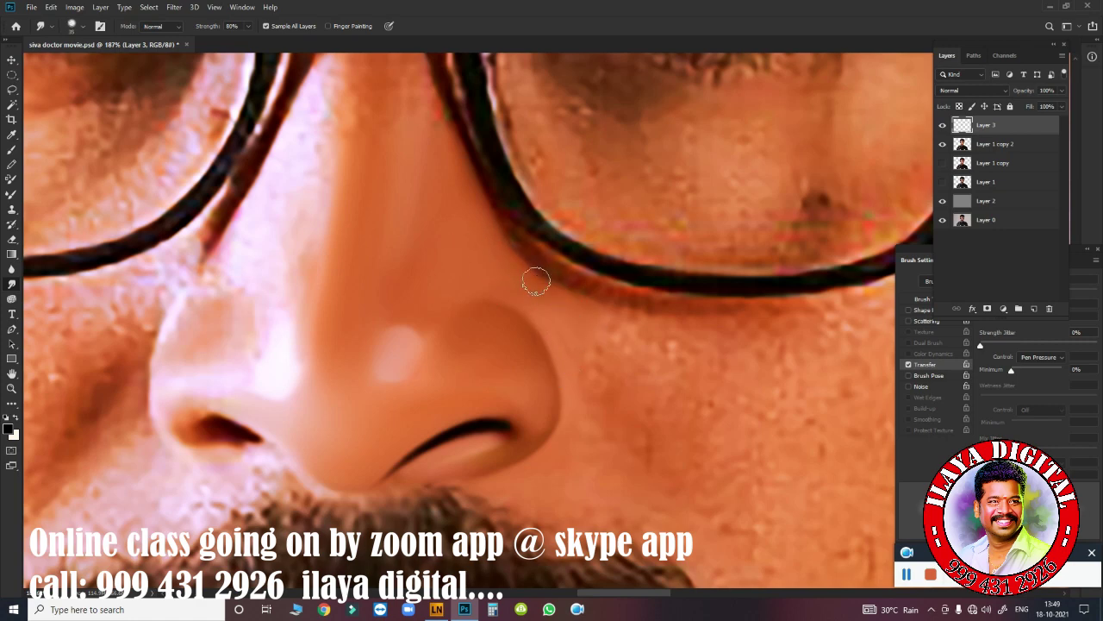
mouse_move(542, 310)
mouse_down()
mouse_move(524, 327)
mouse_move(535, 384)
mouse_up()
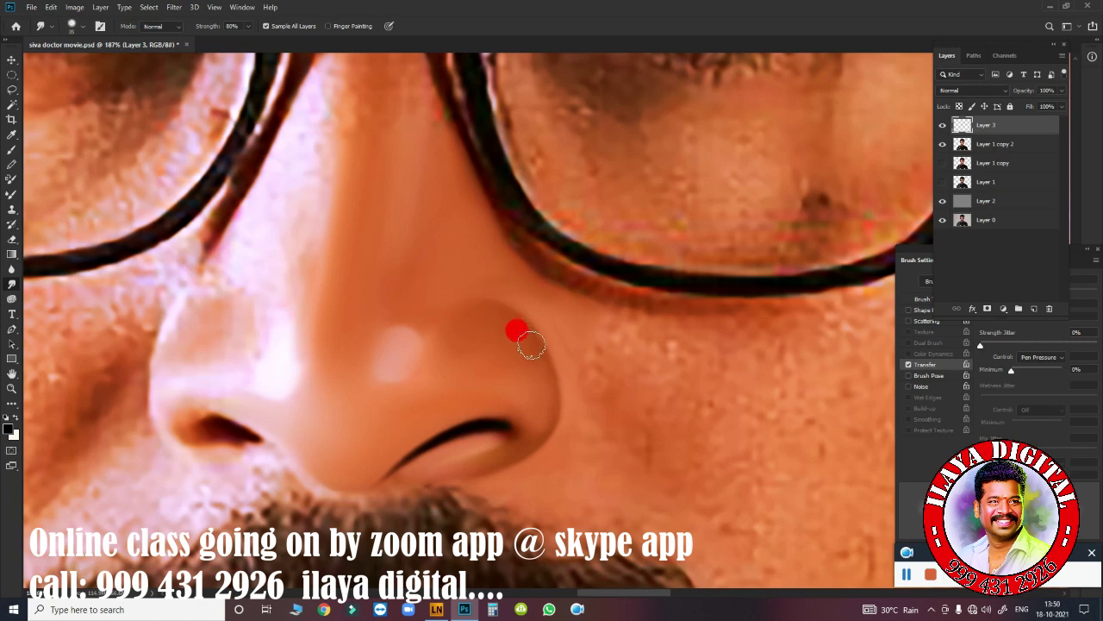
- Blend the orange shading on the cheek beside the nose and along the cheek crease
drag(647, 325, 447, 308)
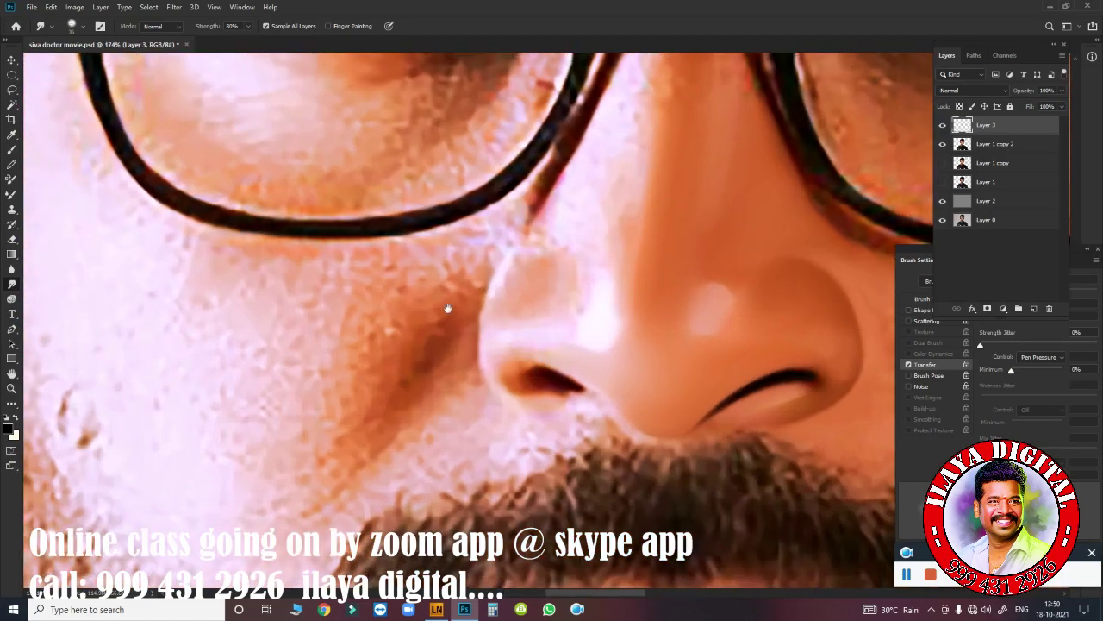
mouse_move(478, 250)
mouse_down()
mouse_move(590, 317)
mouse_move(611, 192)
mouse_up()
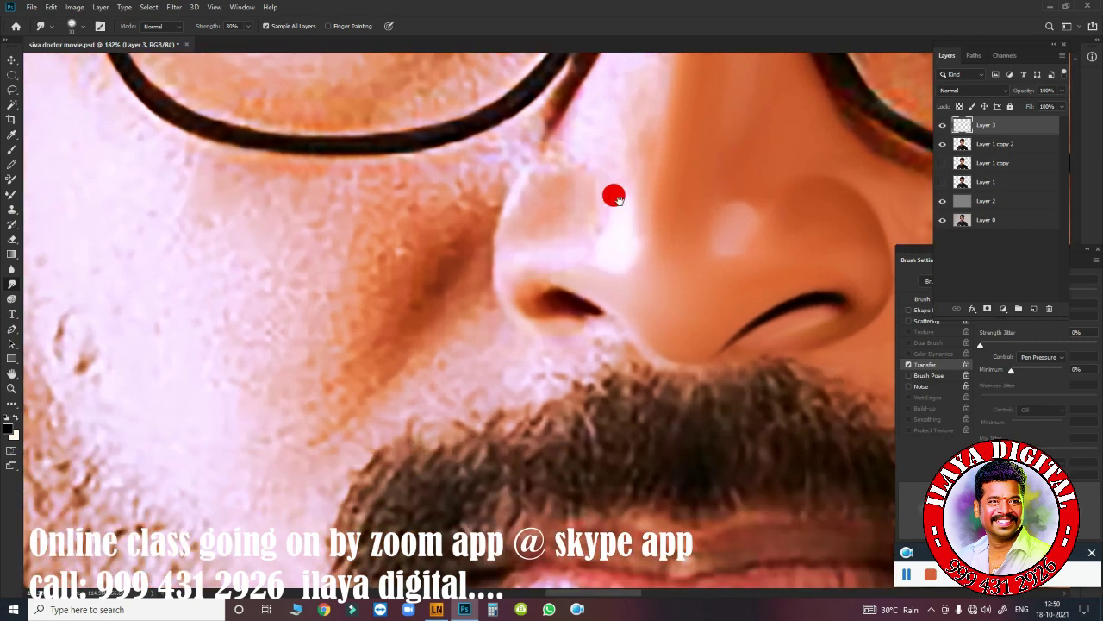
mouse_move(424, 205)
mouse_down()
mouse_move(367, 279)
mouse_move(338, 343)
mouse_up()
drag(434, 193, 417, 220)
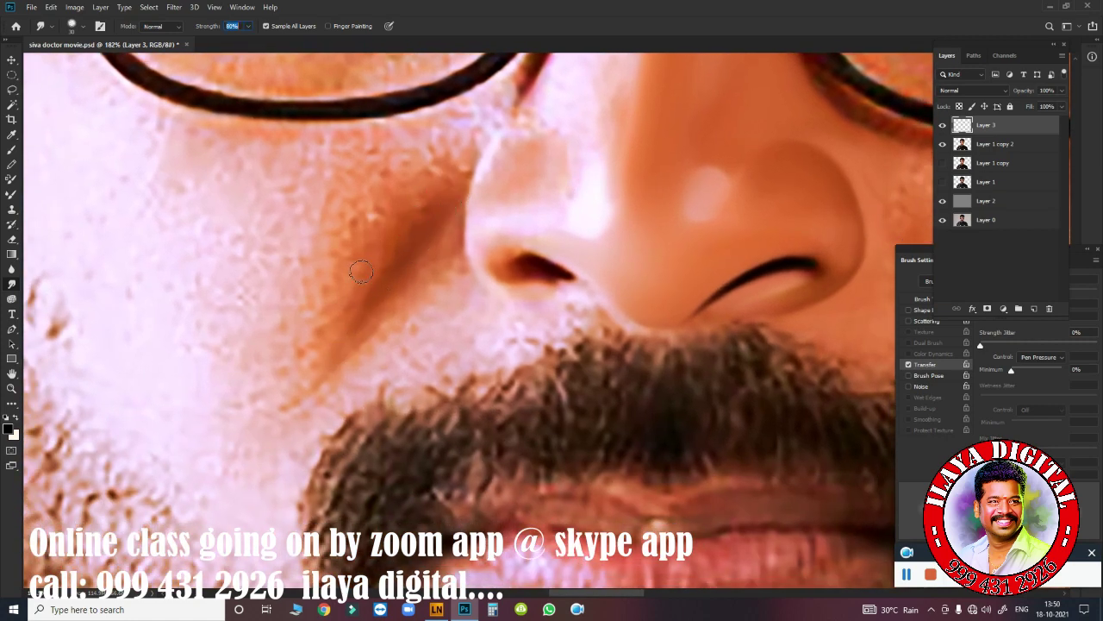
drag(273, 318, 290, 350)
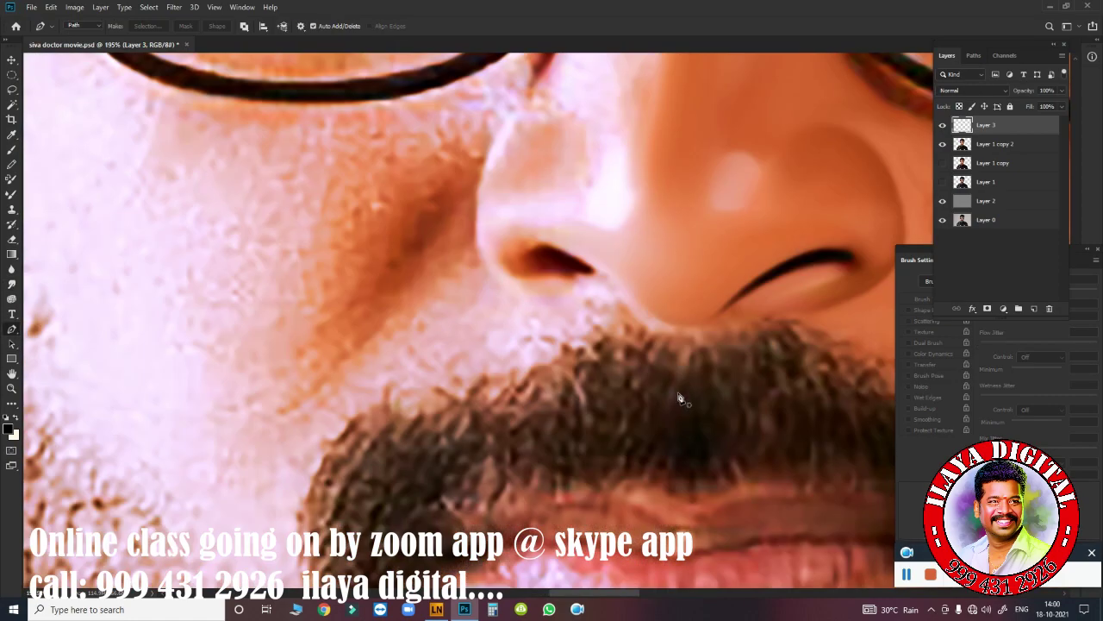
- Start a Pen path beside the nose, curving it along the nose side
scroll(680, 398, down, 3)
click(514, 247)
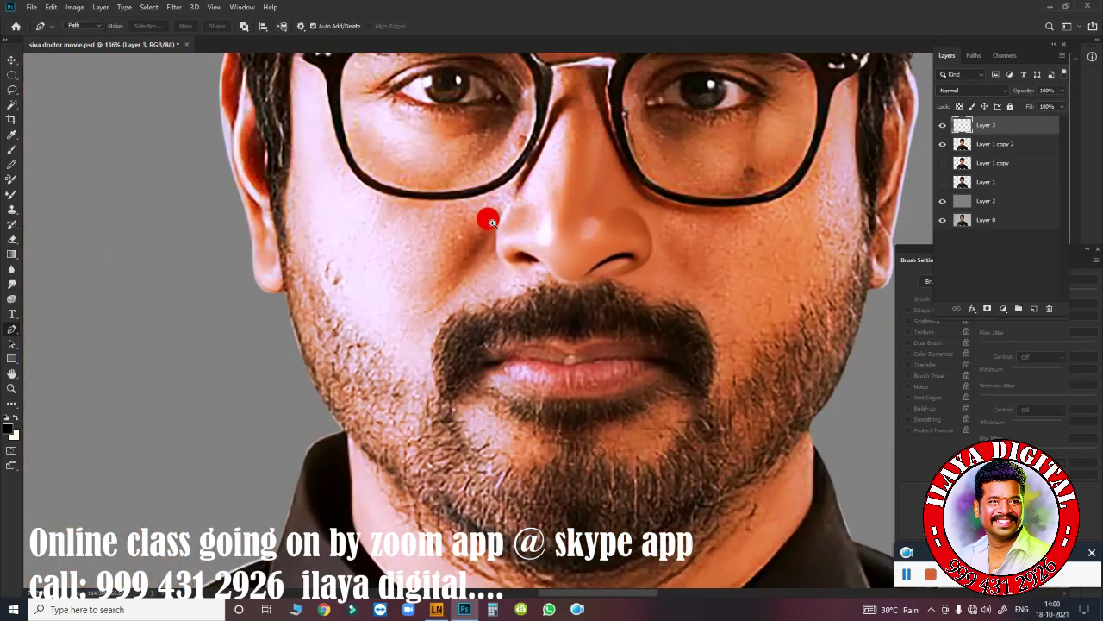
scroll(515, 248, down, 1)
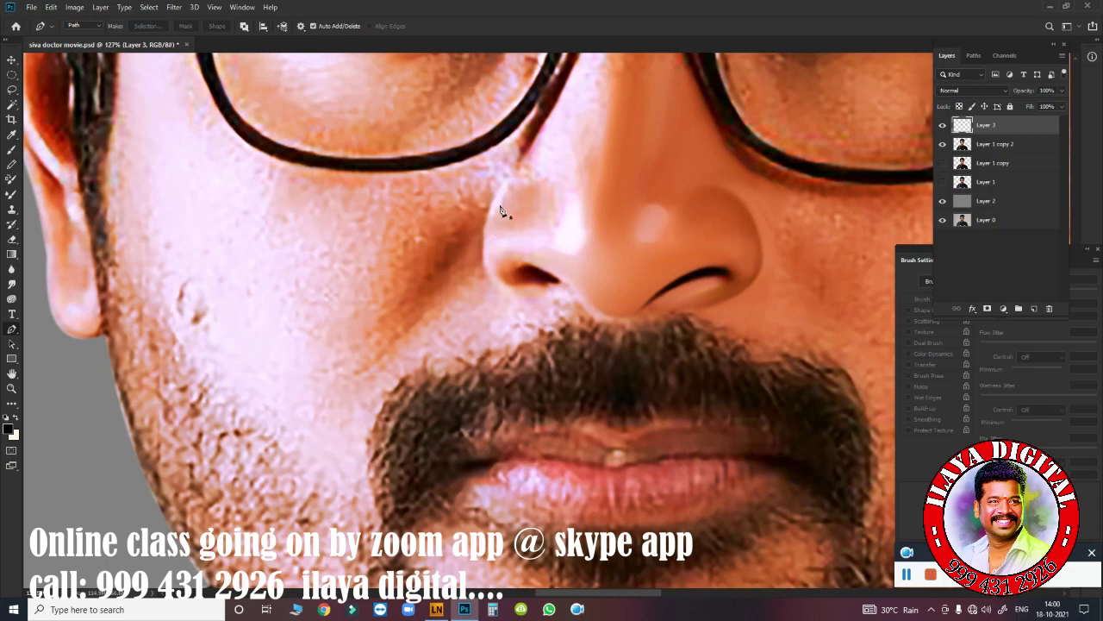
scroll(505, 197, down, 3)
scroll(505, 221, up, 4)
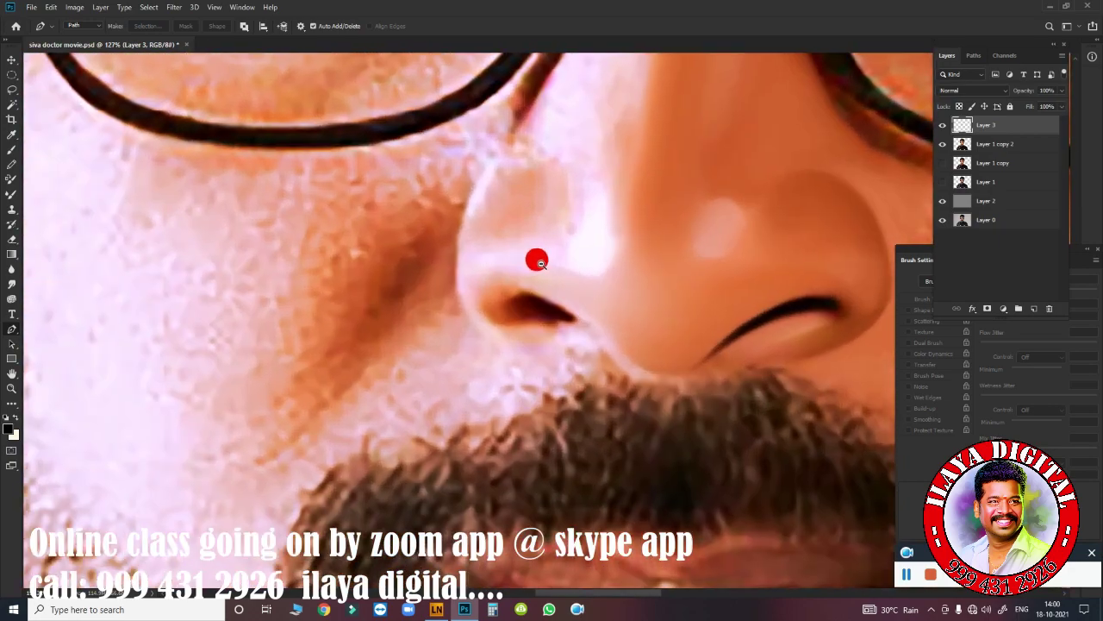
scroll(518, 215, up, 2)
scroll(494, 168, down, 3)
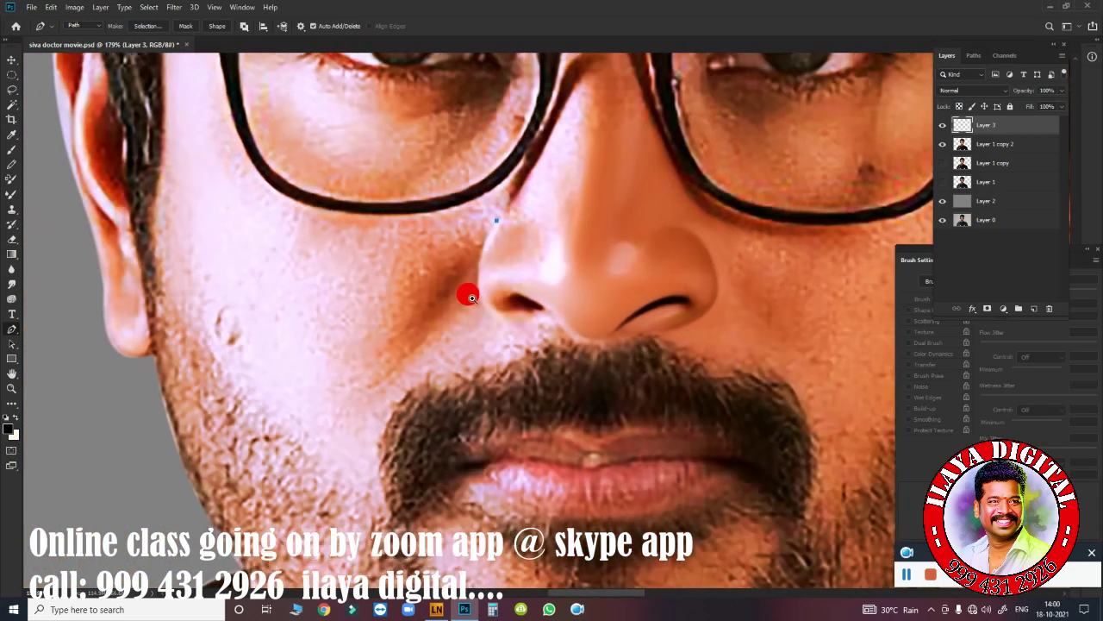
scroll(468, 290, up, 4)
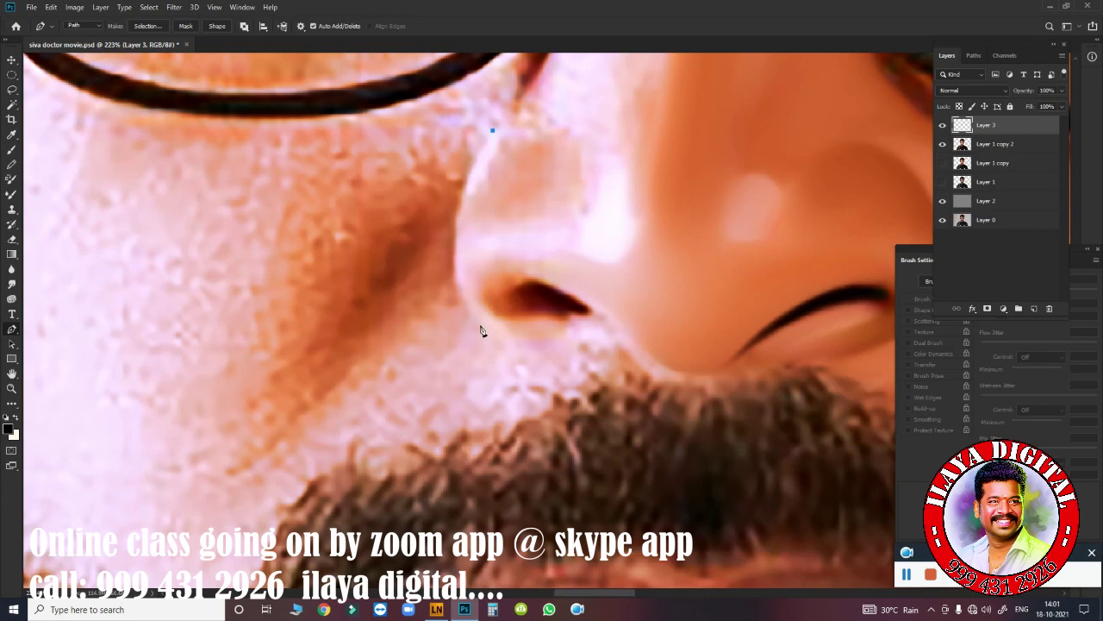
scroll(483, 330, down, 3)
scroll(486, 331, up, 2)
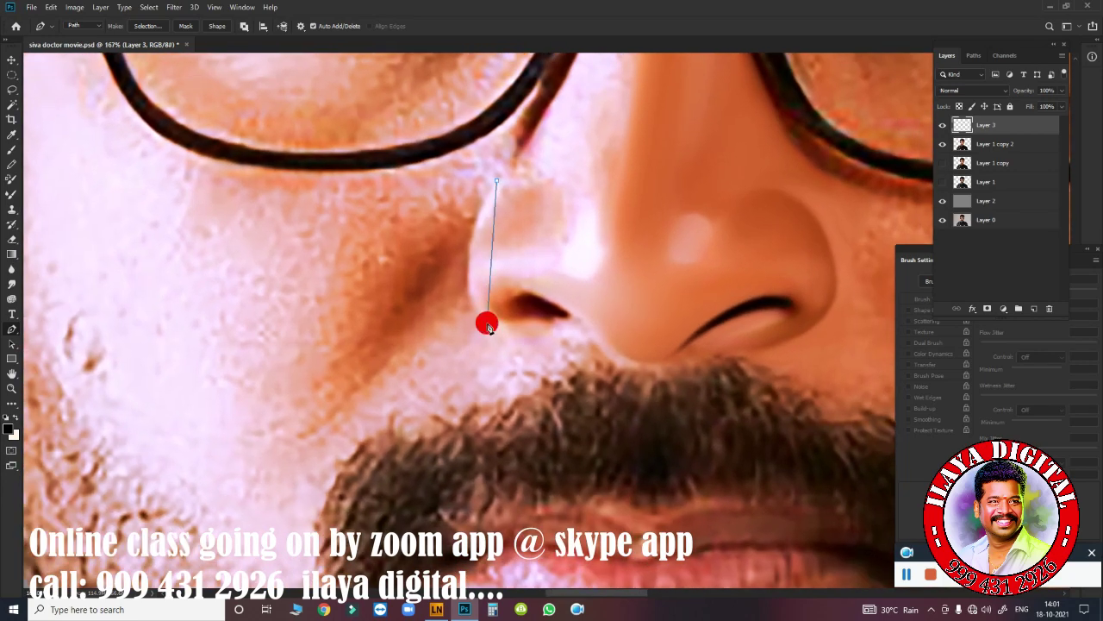
drag(487, 325, 532, 382)
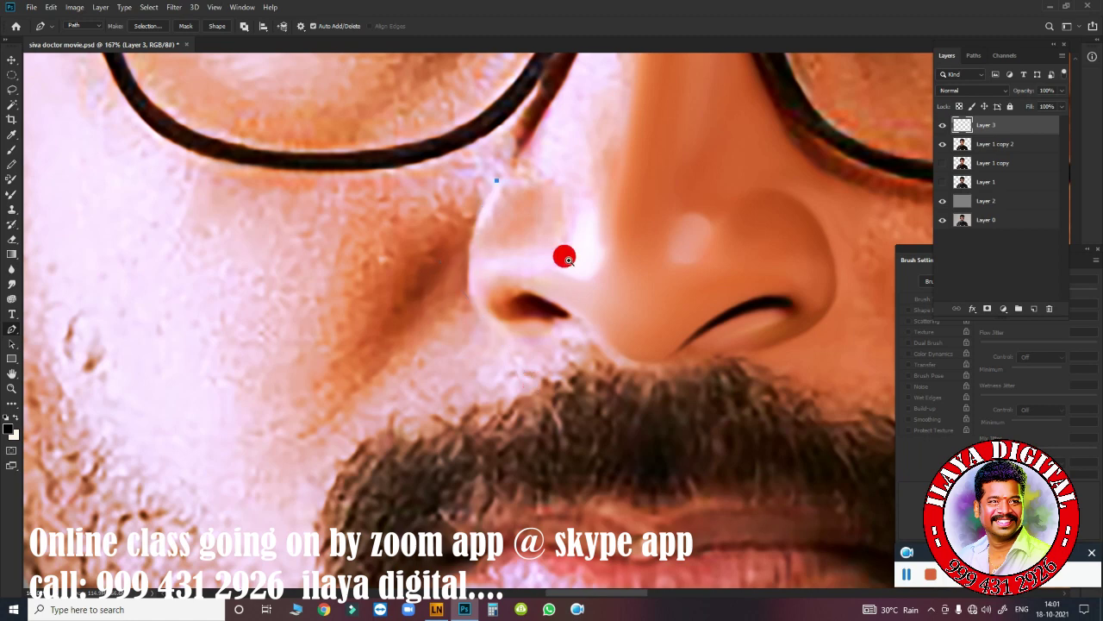
- Add a curved point below the nostril and trace the path along the moustache edge
scroll(564, 251, up, 2)
drag(454, 342, 503, 423)
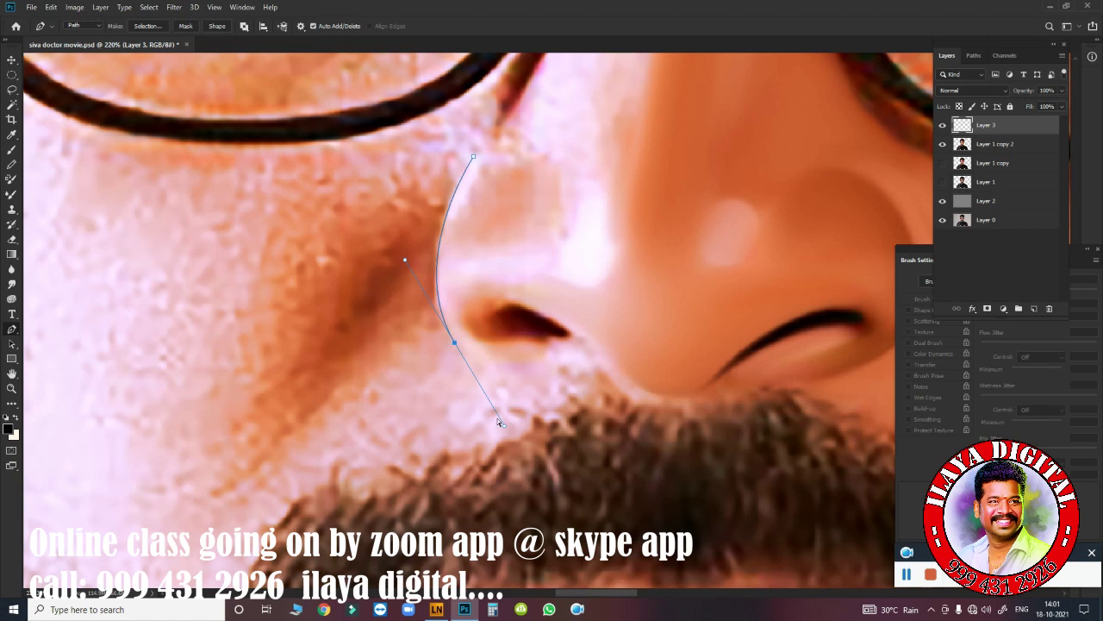
key(ctrl+z)
drag(456, 346, 508, 435)
drag(537, 387, 262, 526)
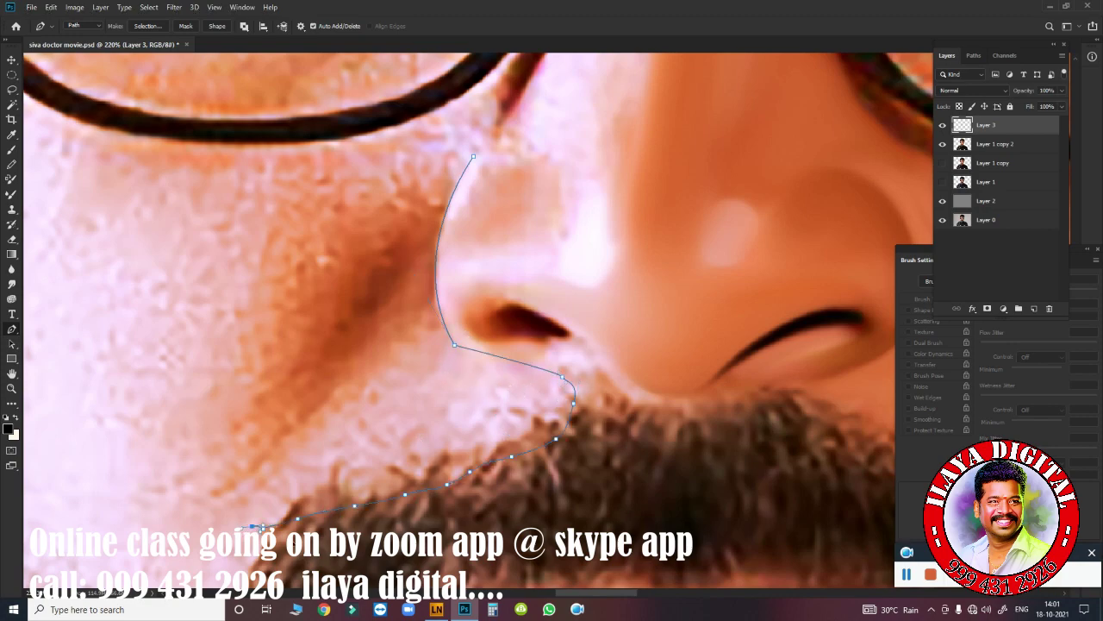
scroll(267, 482, down, 3)
scroll(431, 438, down, 2)
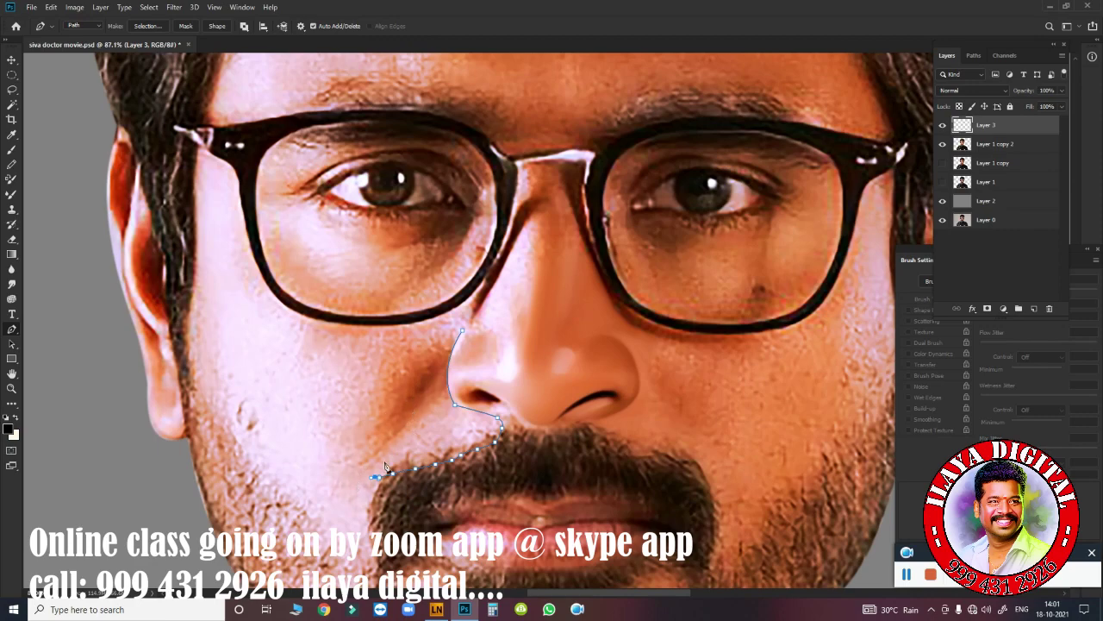
scroll(424, 437, up, 3)
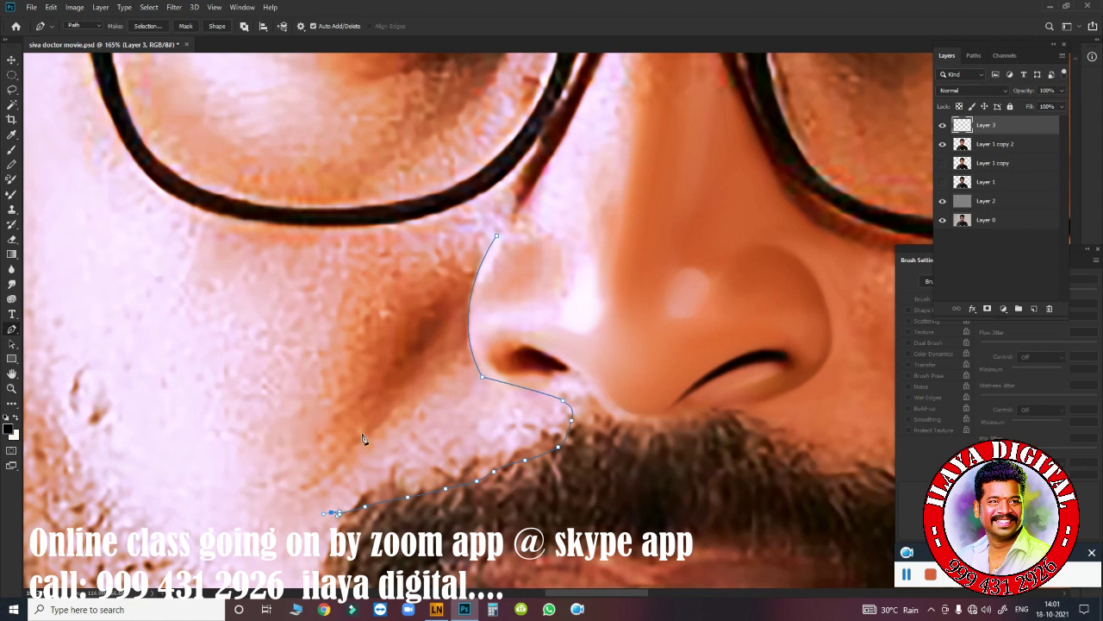
- Close the path at its lower end and load it as a selection with Ctrl+Enter
drag(319, 481, 337, 463)
scroll(439, 372, down, 3)
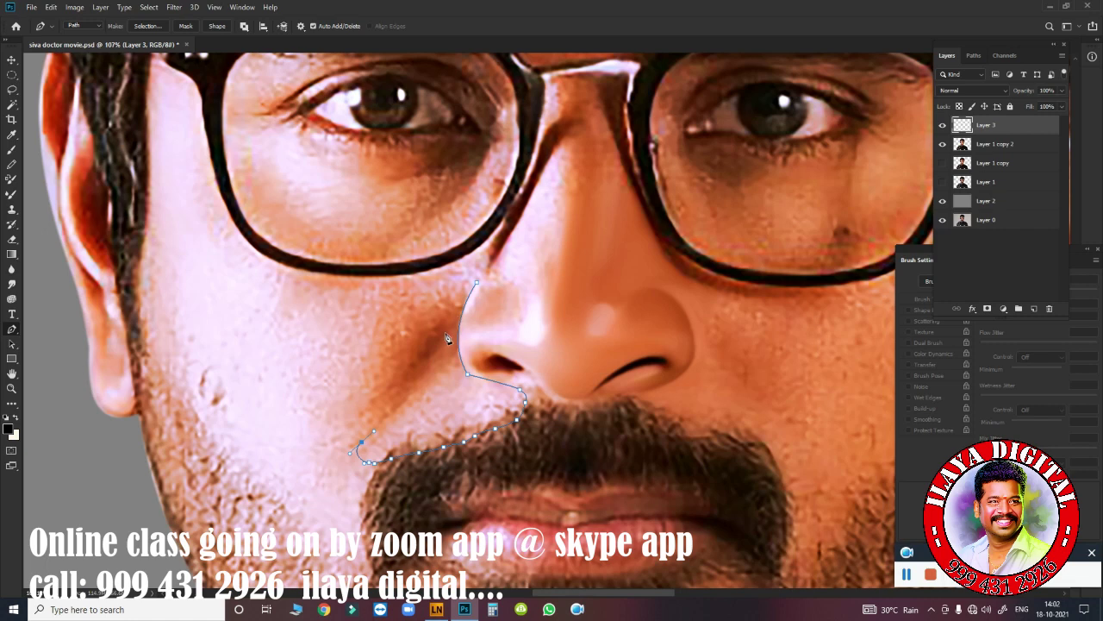
drag(445, 334, 455, 306)
key(ctrl+Return)
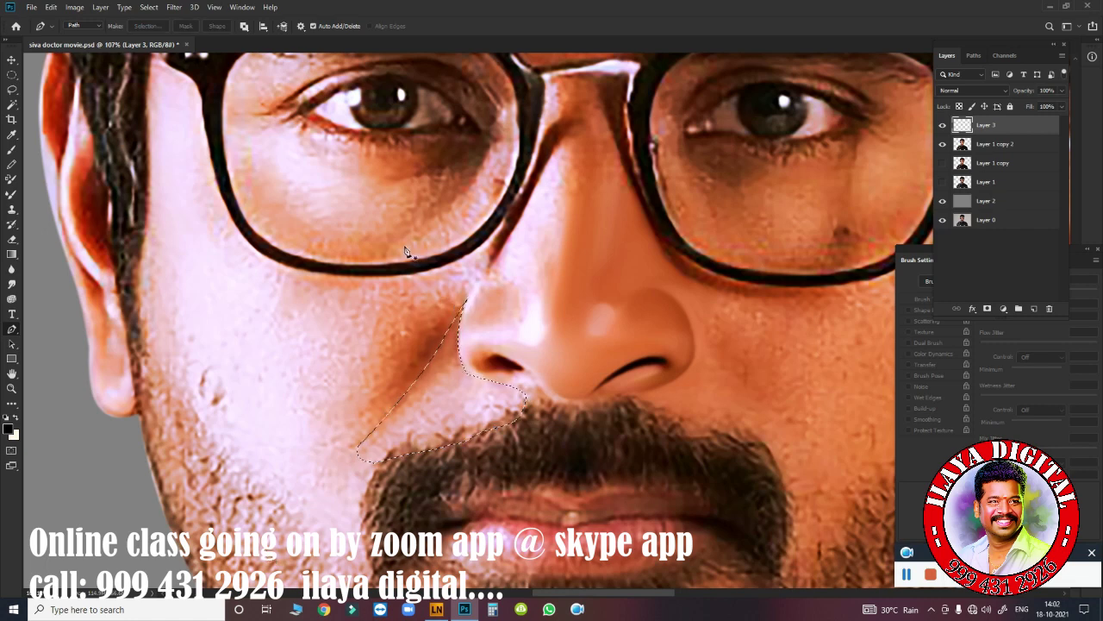
- Zoom in and switch to the Smudge tool with the R shortcut
scroll(506, 401, up, 3)
key(r)
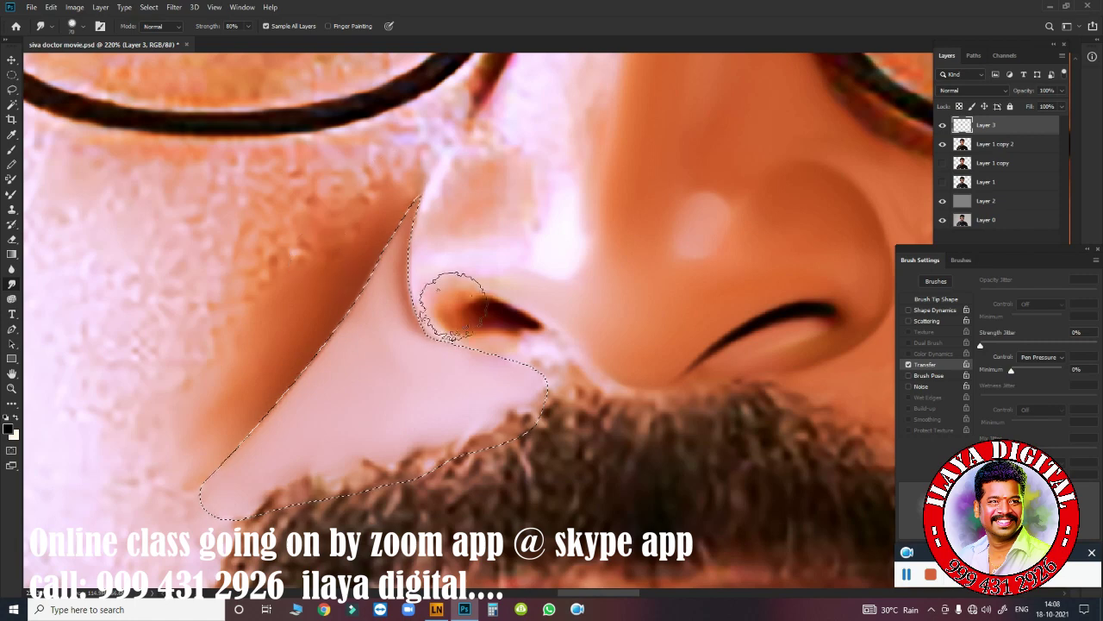
- Smudge the cheek inside the selection and smooth the nose side down to the nostril
mouse_move(353, 212)
mouse_down()
mouse_move(379, 226)
mouse_move(359, 352)
mouse_move(340, 283)
mouse_up()
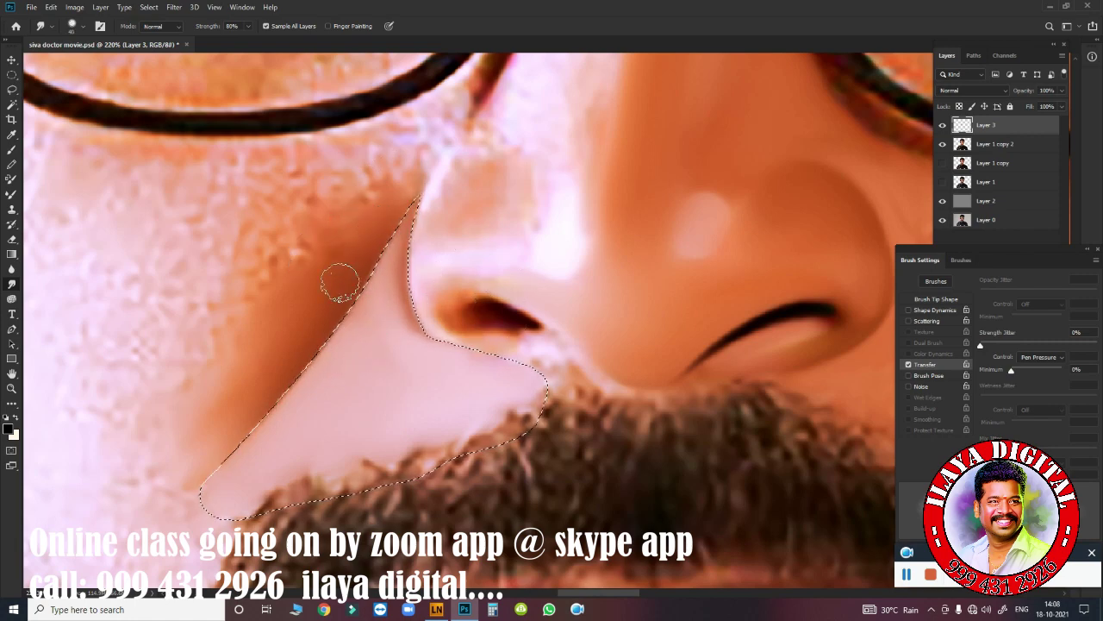
scroll(412, 368, up, 3)
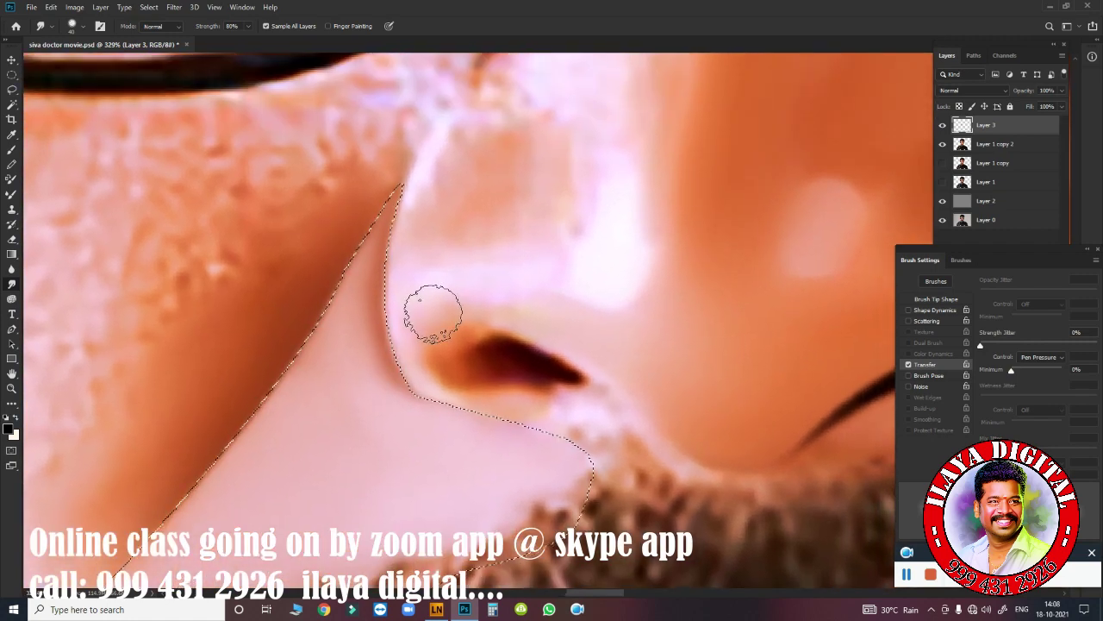
drag(402, 187, 416, 155)
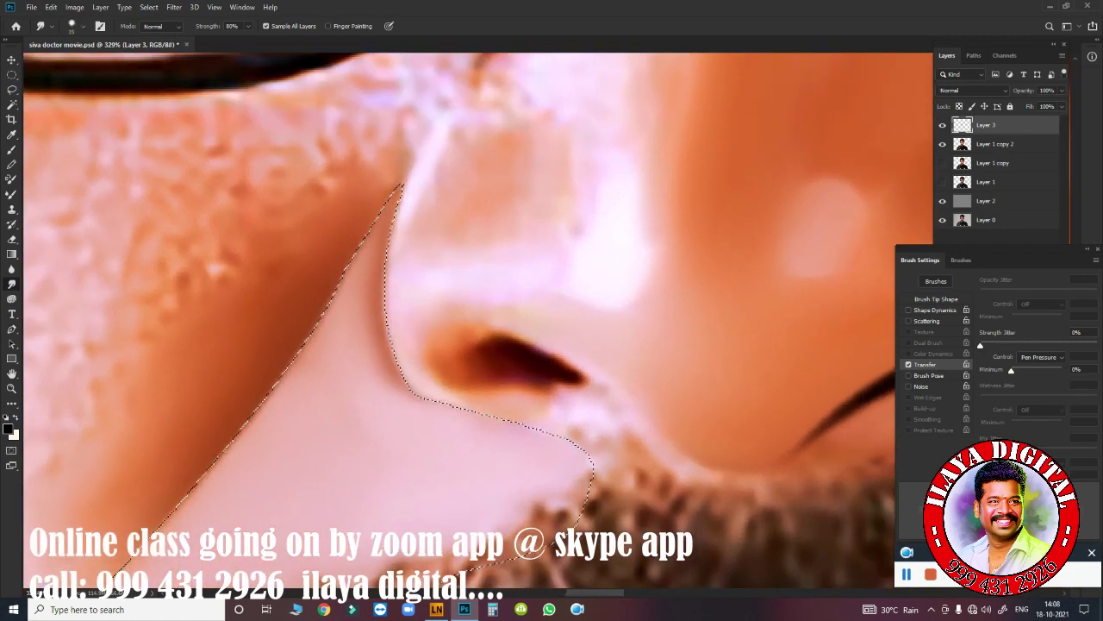
mouse_move(457, 178)
mouse_down()
mouse_move(469, 203)
mouse_move(485, 146)
mouse_move(610, 259)
mouse_up()
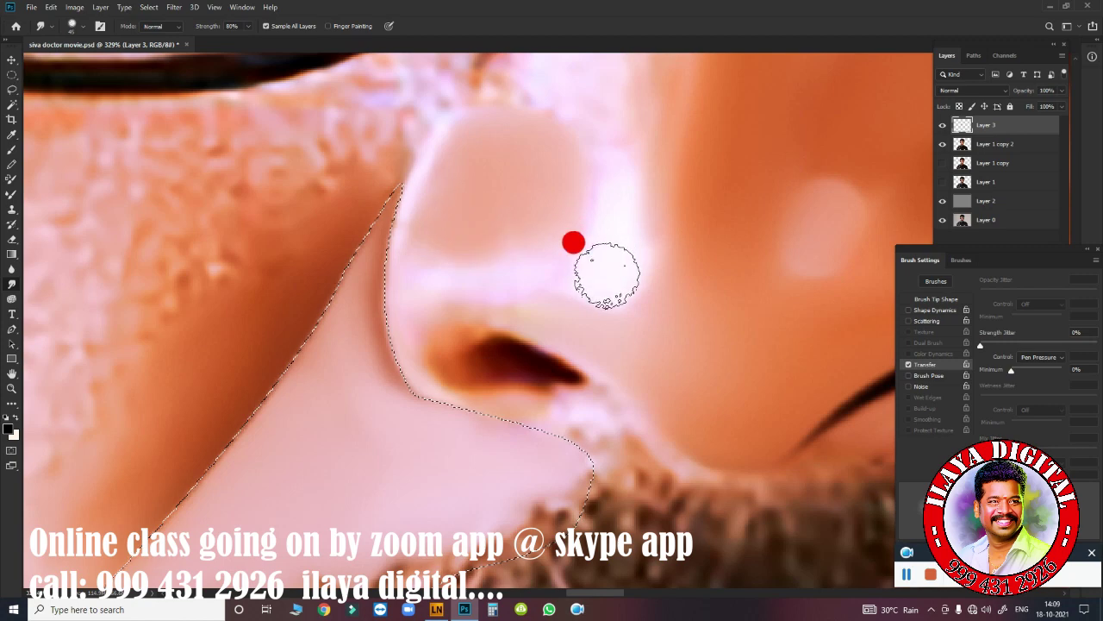
mouse_move(507, 297)
mouse_down()
mouse_move(614, 369)
mouse_move(510, 305)
mouse_up()
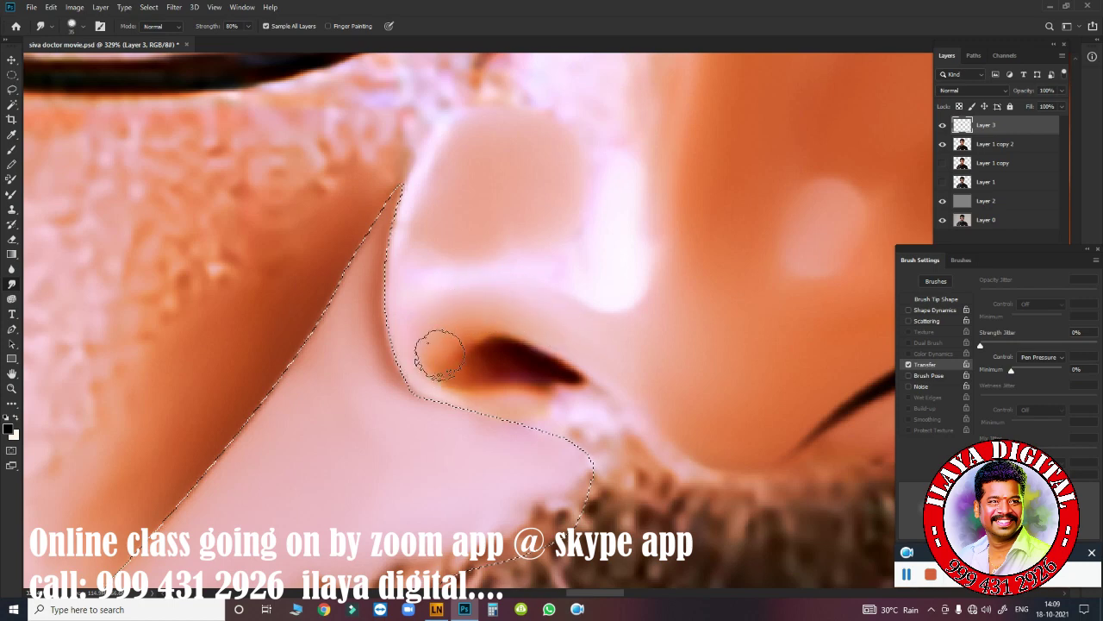
mouse_move(443, 357)
mouse_down()
mouse_move(451, 333)
mouse_move(550, 328)
mouse_up()
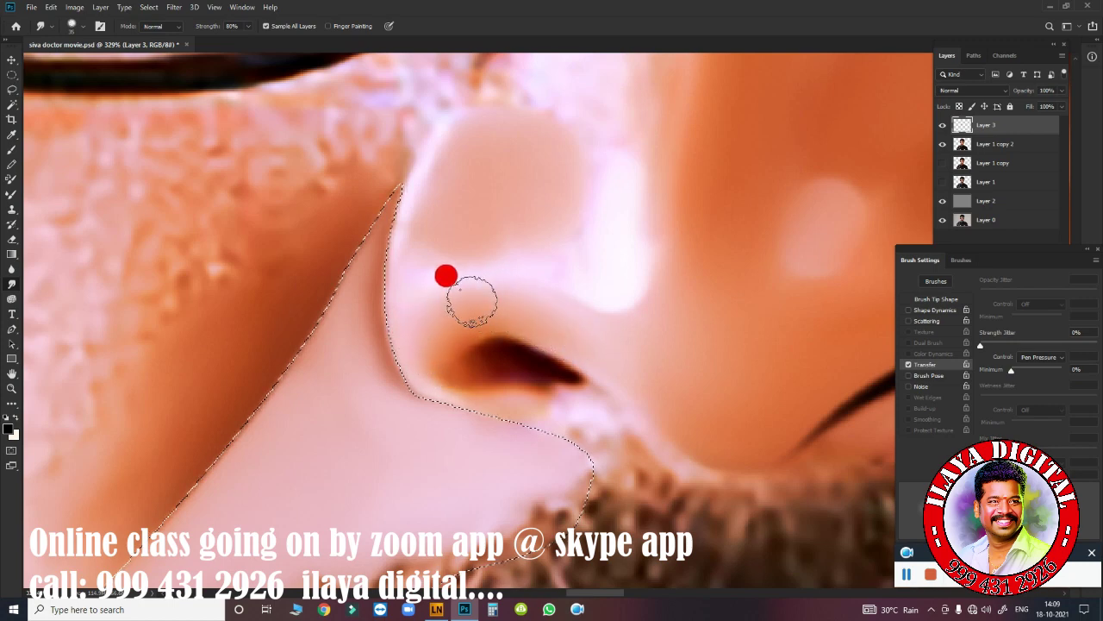
drag(593, 342, 536, 244)
- Blend the nostril's lower and upper edges into a smooth, tapered painted curve
drag(435, 345, 471, 277)
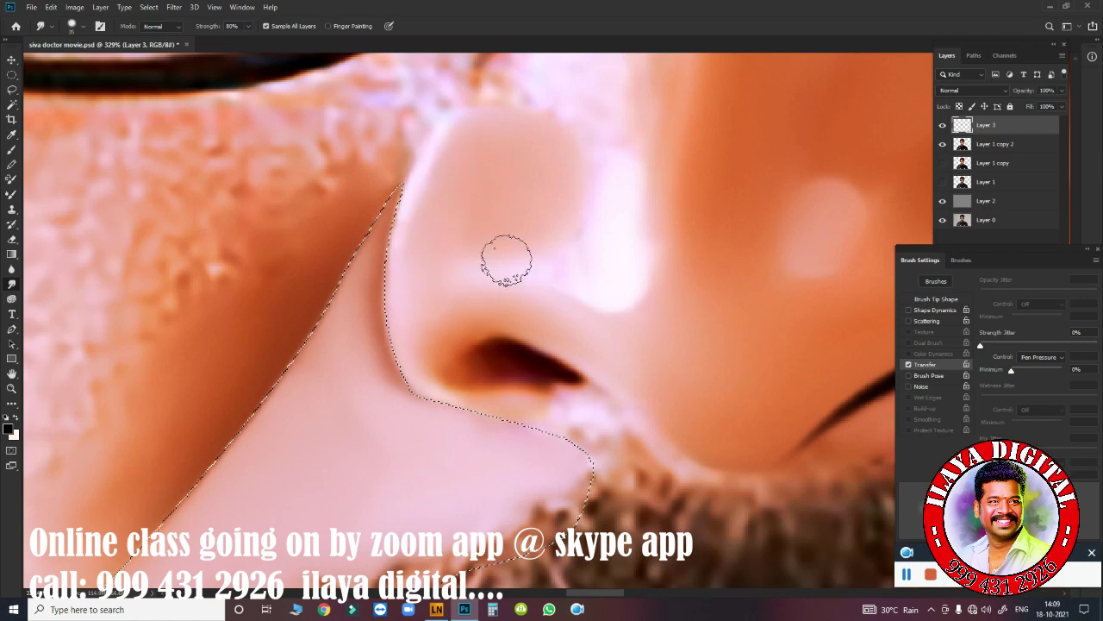
mouse_move(401, 293)
mouse_down()
mouse_move(431, 355)
mouse_move(622, 429)
mouse_up()
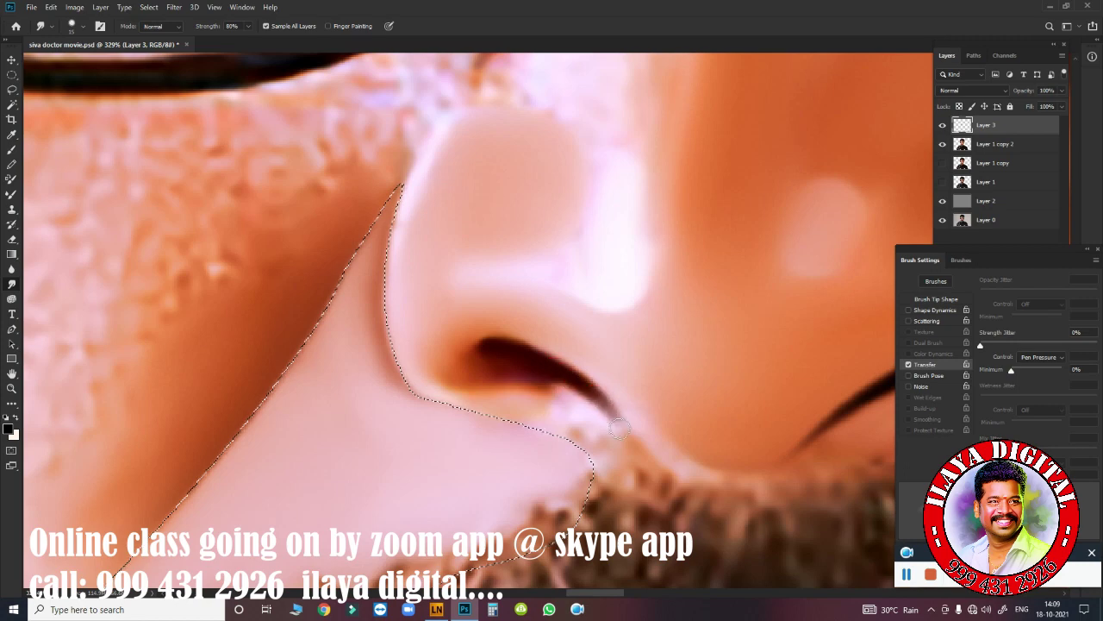
drag(552, 392, 598, 437)
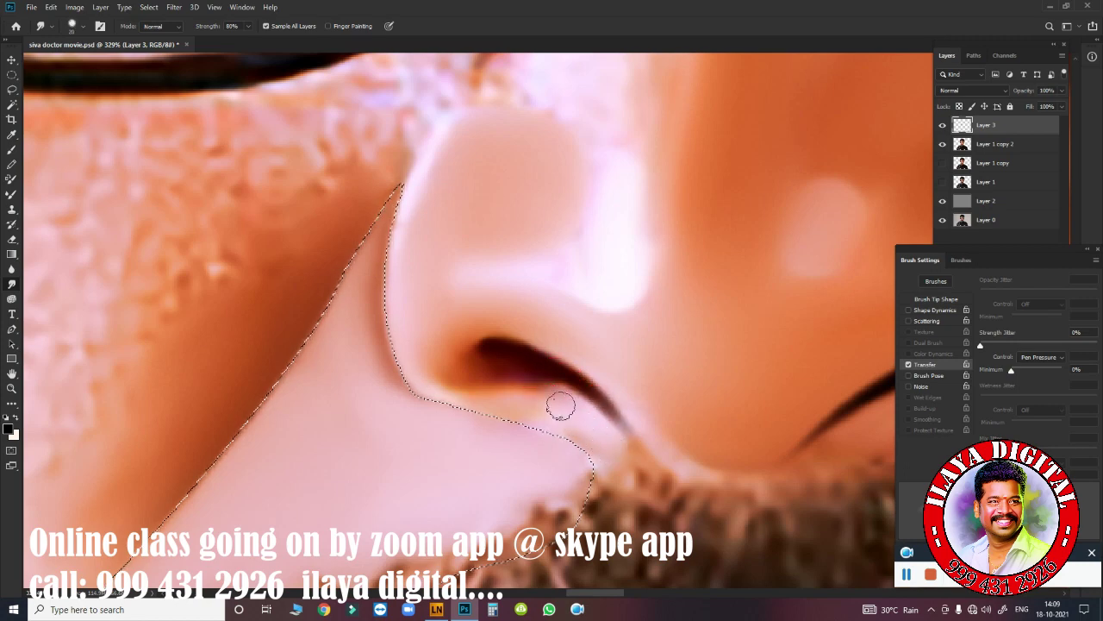
drag(490, 361, 565, 401)
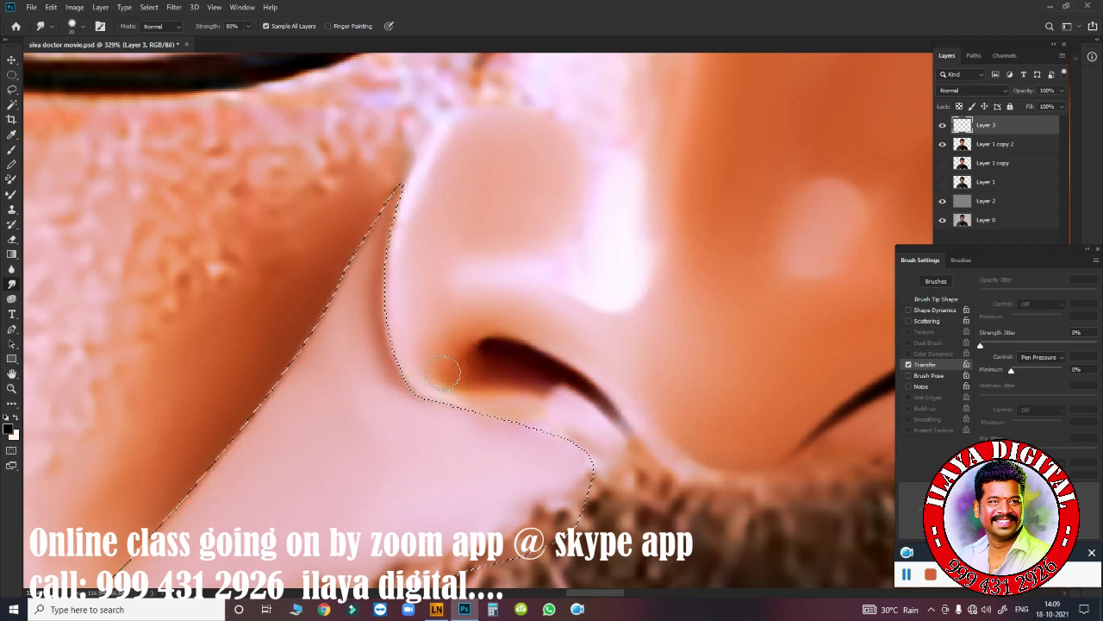
drag(440, 371, 522, 405)
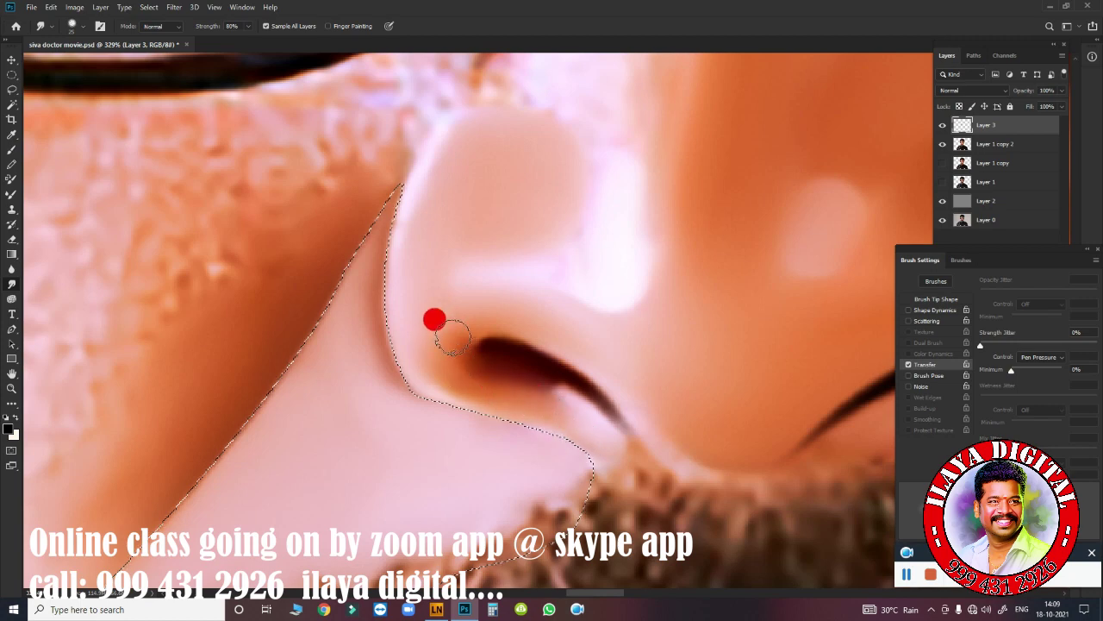
mouse_move(453, 338)
mouse_down()
mouse_move(464, 360)
mouse_move(487, 311)
mouse_move(414, 288)
mouse_up()
- Blend the nostril crease's upper edge and rotate the canvas view to a new working angle
mouse_move(495, 313)
mouse_down()
mouse_move(566, 323)
mouse_move(611, 241)
mouse_up()
key(r)
scroll(604, 278, up, 2)
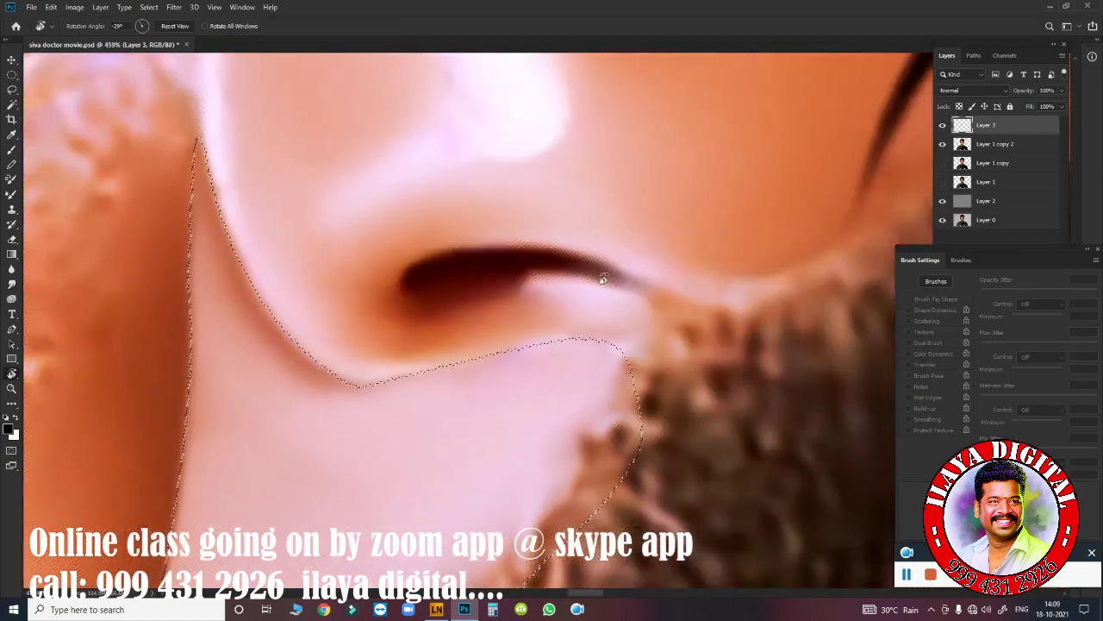
key(r)
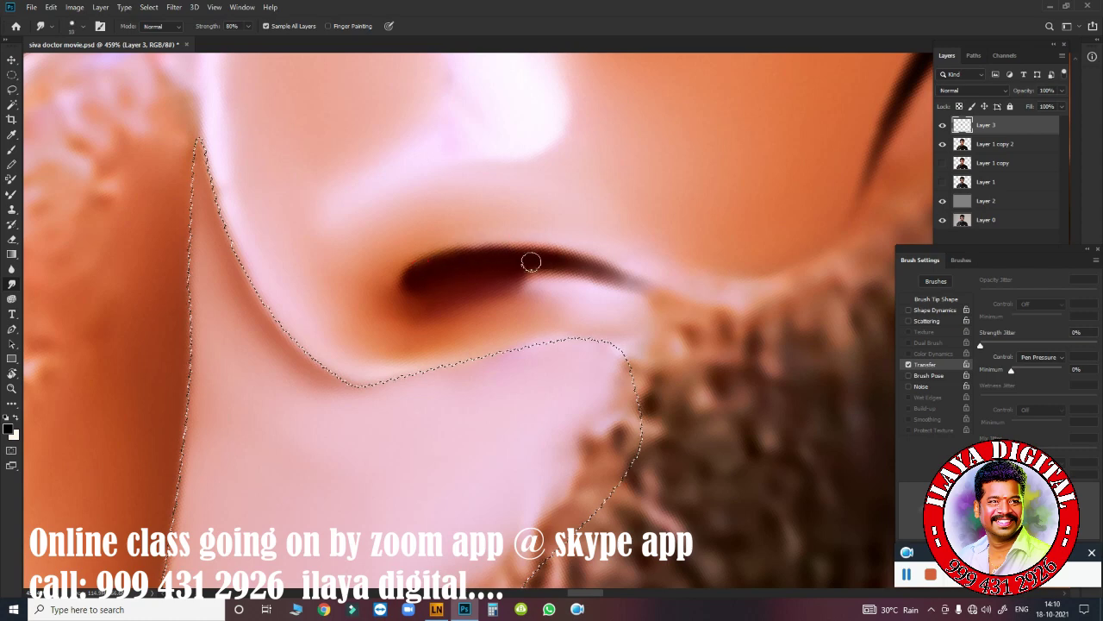
mouse_move(547, 256)
mouse_down()
mouse_move(460, 268)
mouse_move(407, 226)
mouse_move(561, 229)
mouse_up()
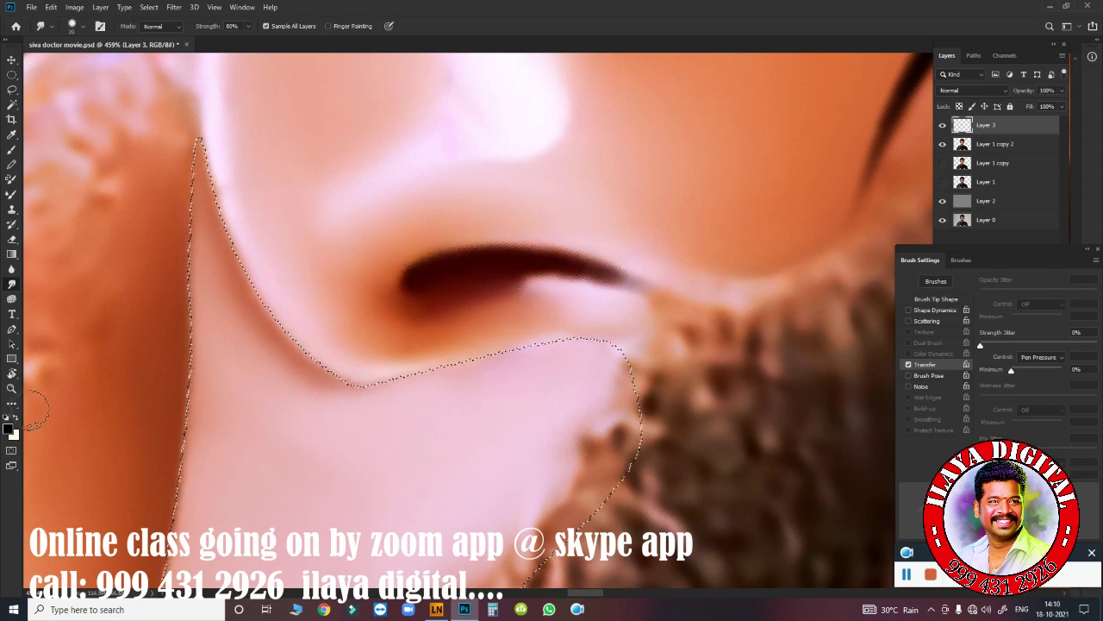
click(11, 374)
mouse_move(173, 365)
mouse_down()
mouse_move(359, 252)
mouse_move(271, 342)
mouse_move(537, 344)
mouse_up()
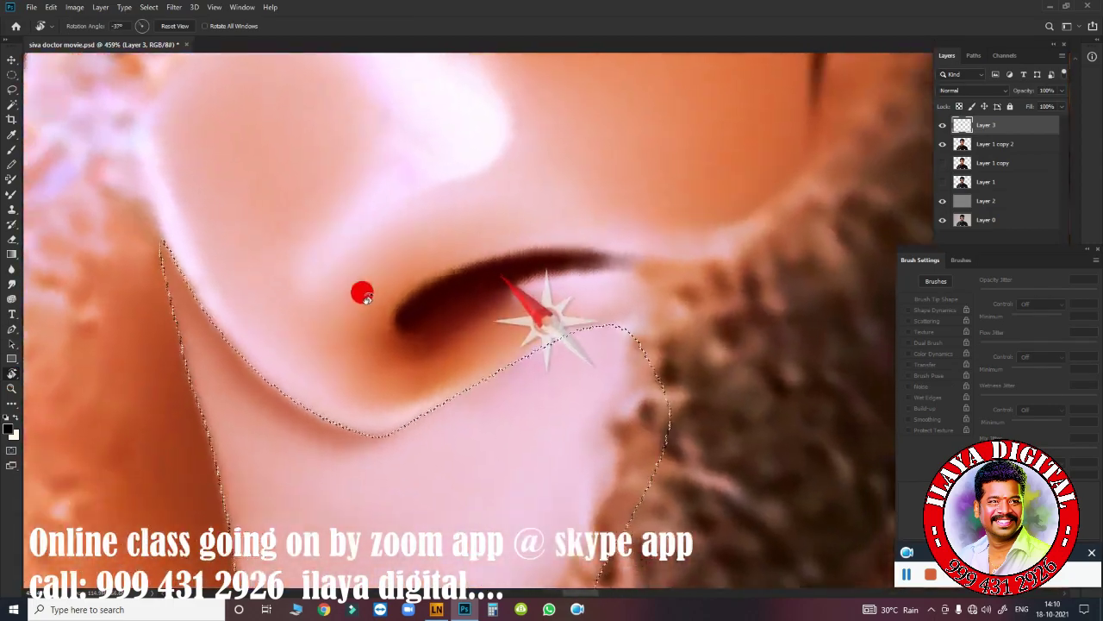
mouse_move(421, 285)
mouse_down()
mouse_move(387, 337)
mouse_move(394, 419)
mouse_up()
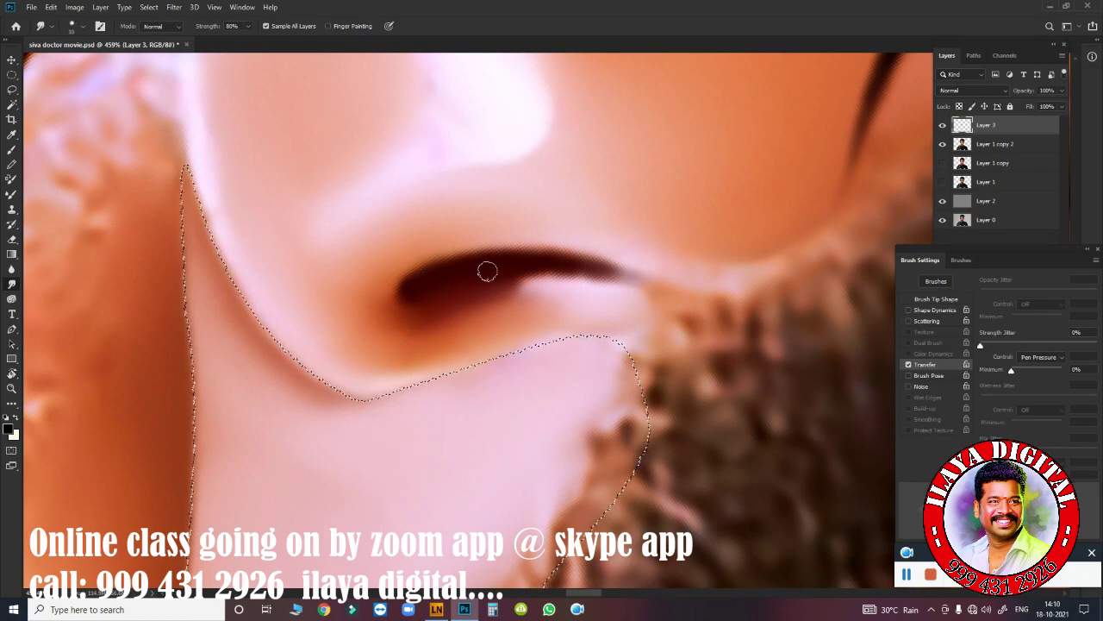
drag(666, 246, 611, 283)
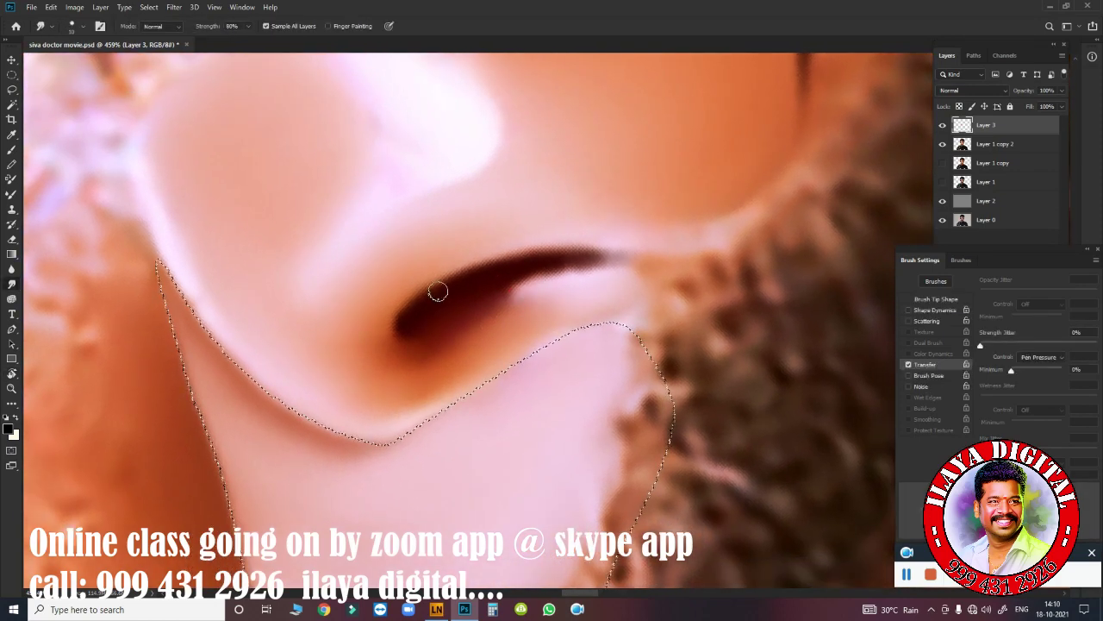
- Extend the dark nostril crease rightward, then soften its top, lower end and the skin below
drag(536, 263, 698, 263)
drag(523, 265, 700, 259)
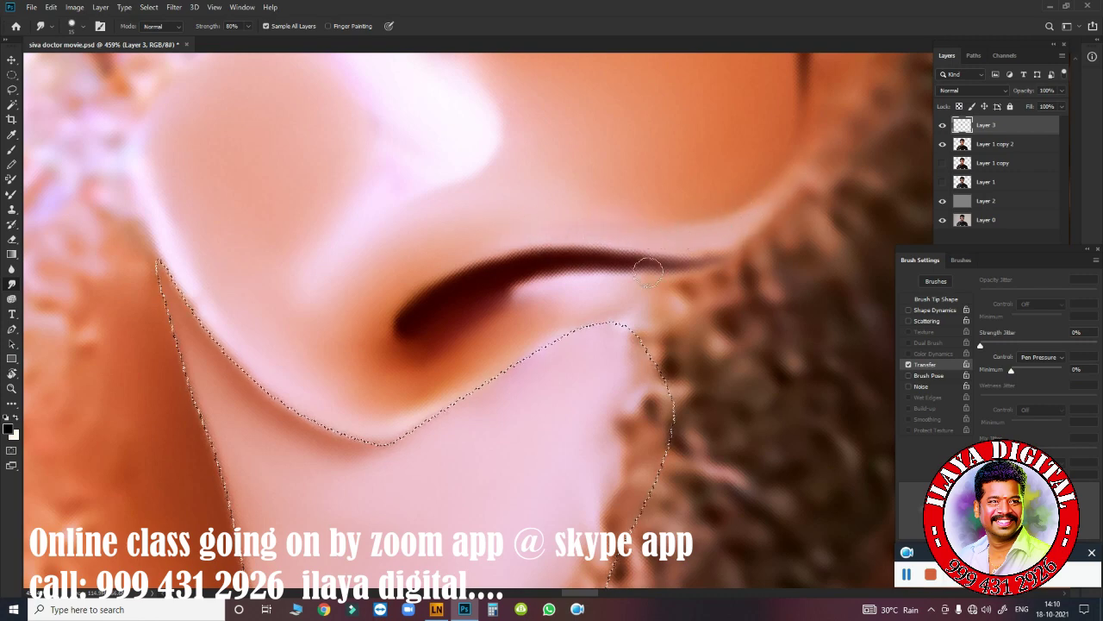
drag(463, 237, 485, 245)
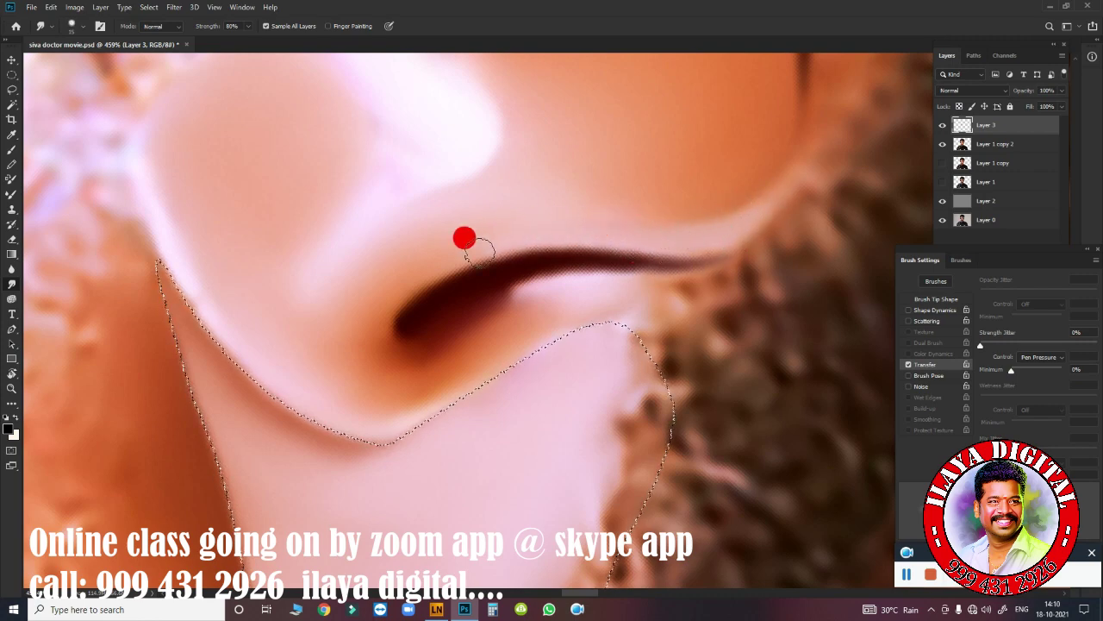
click(332, 268)
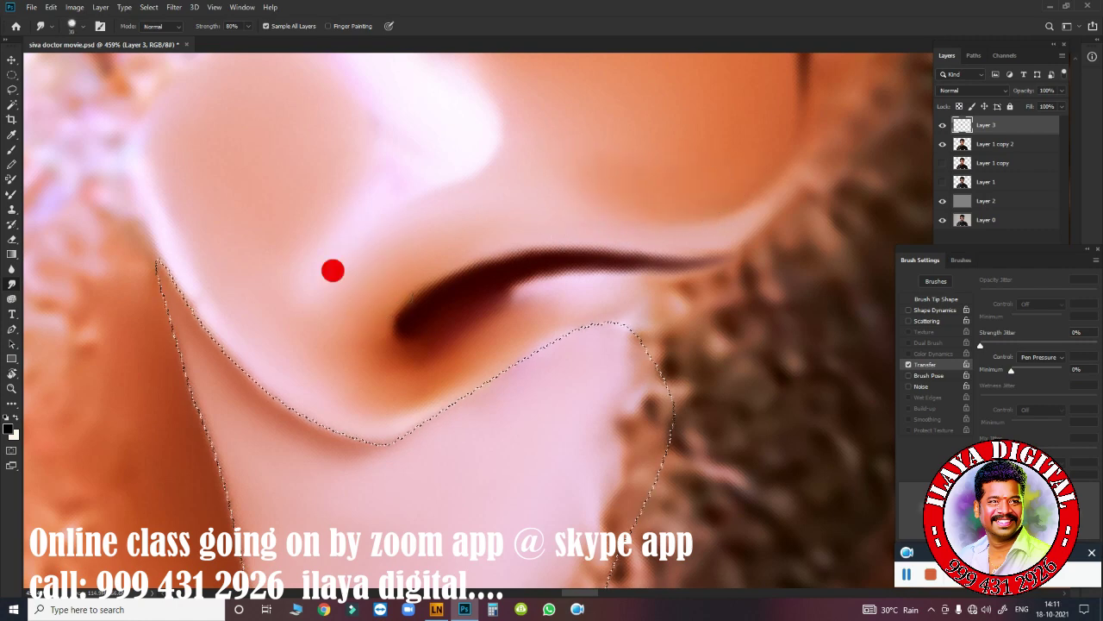
click(546, 189)
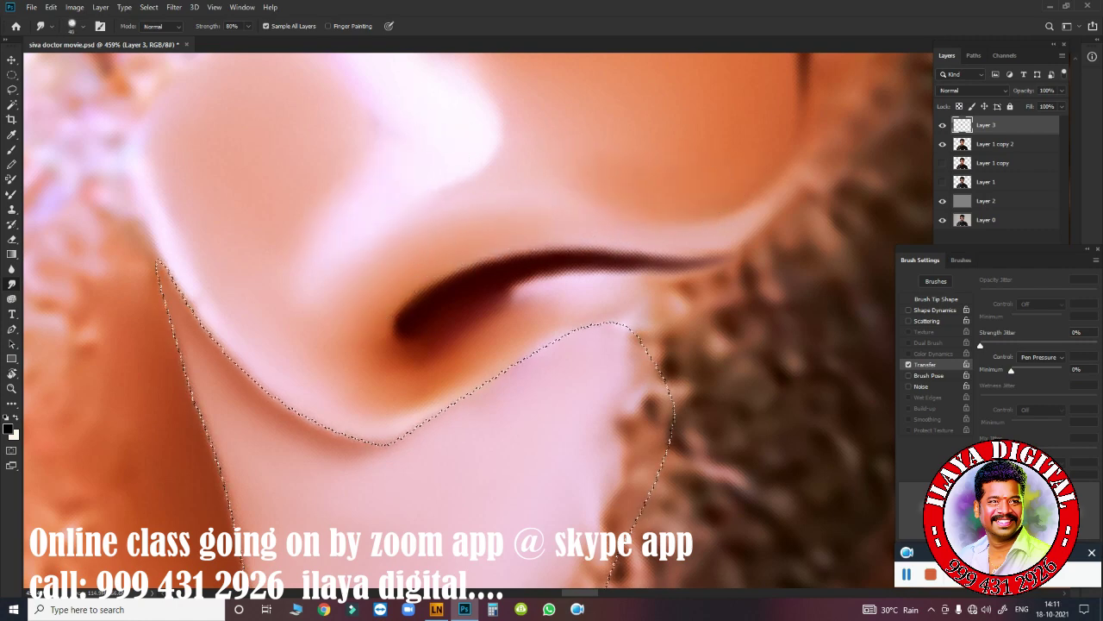
drag(280, 339, 310, 369)
drag(438, 316, 577, 298)
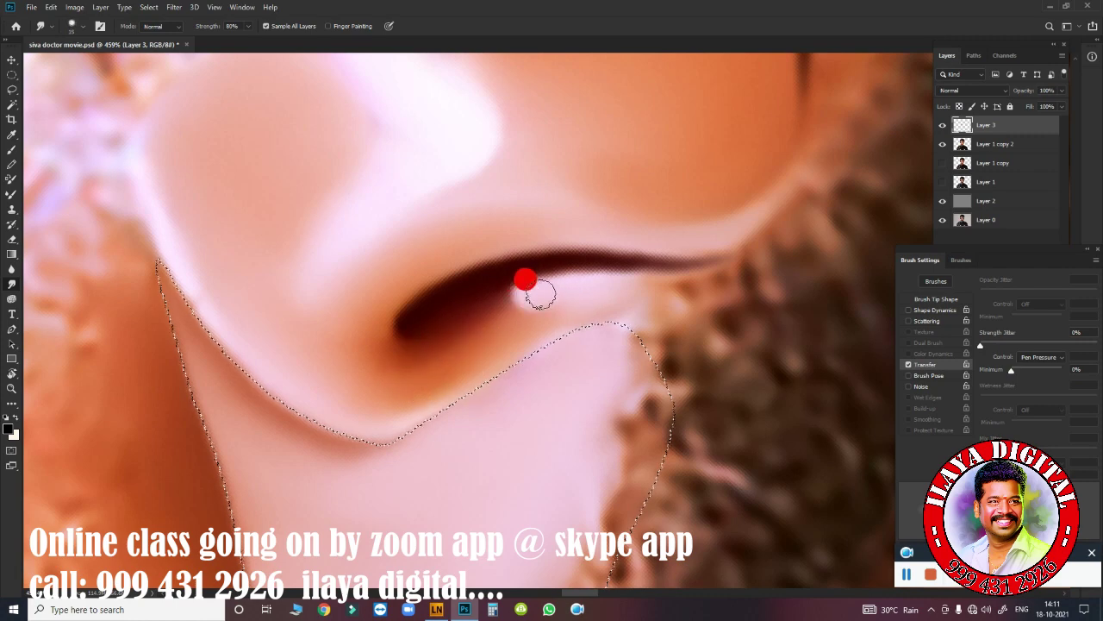
mouse_move(419, 376)
mouse_down()
mouse_move(322, 357)
mouse_move(388, 392)
mouse_move(263, 308)
mouse_move(309, 358)
mouse_up()
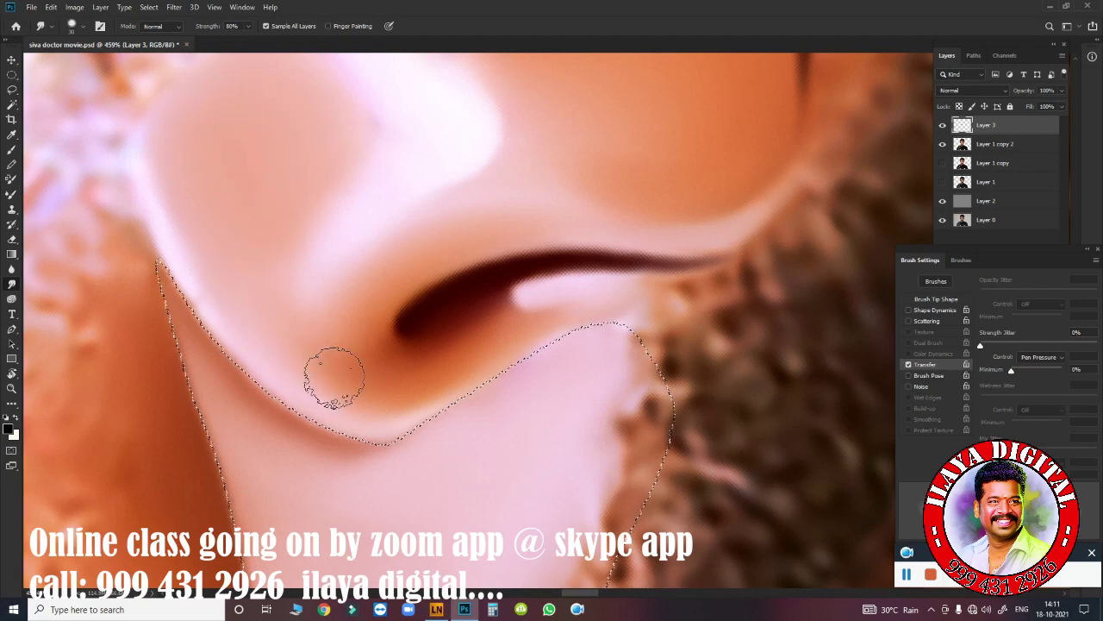
- Smooth the cheek skin and shadow edge beside the moustache
scroll(615, 431, down, 2)
scroll(660, 320, down, 2)
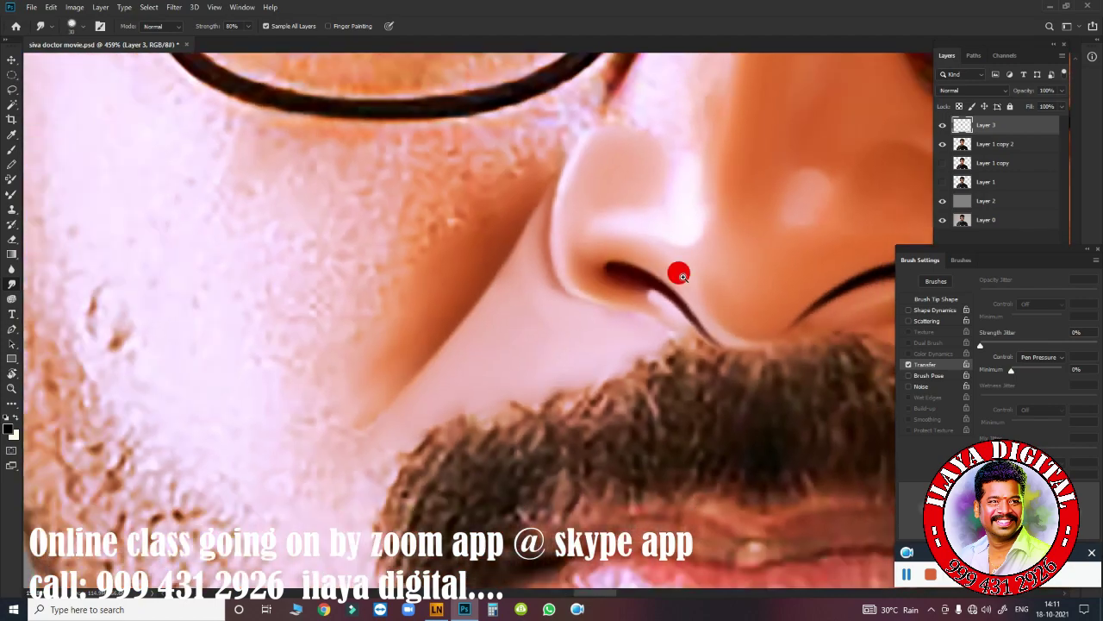
drag(677, 270, 497, 302)
scroll(543, 301, down, 2)
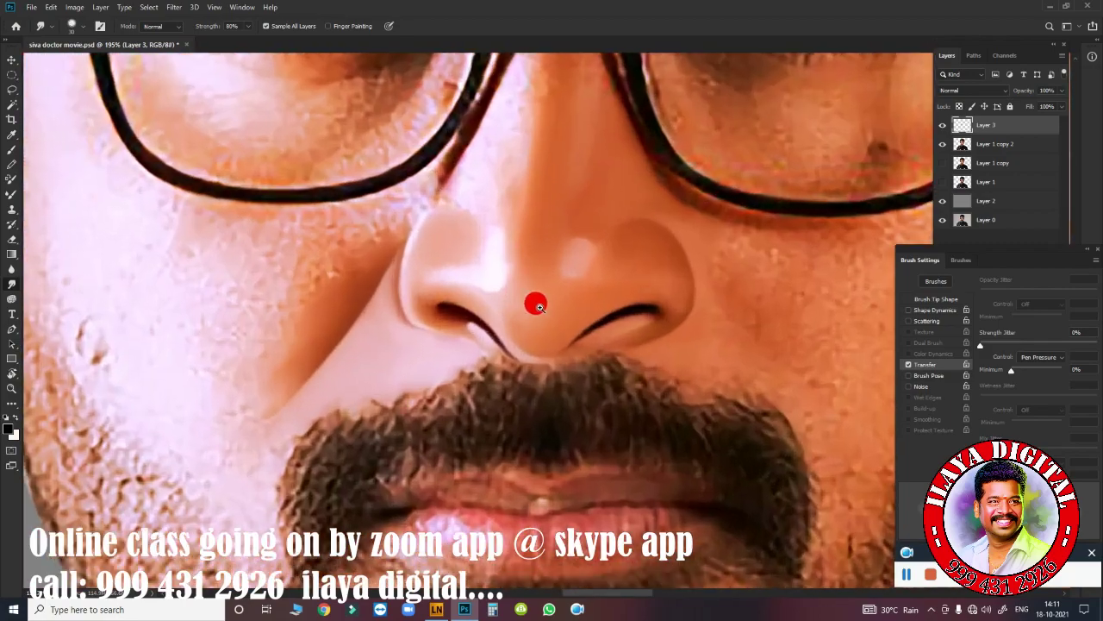
scroll(513, 327, up, 5)
scroll(718, 239, up, 2)
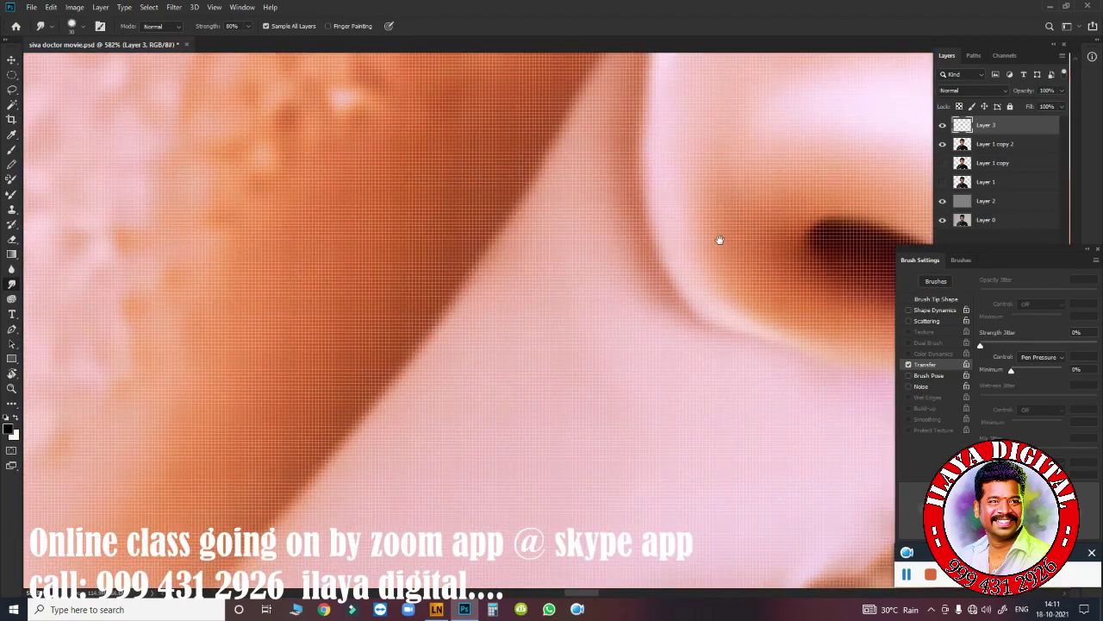
scroll(691, 259, down, 3)
scroll(456, 288, down, 2)
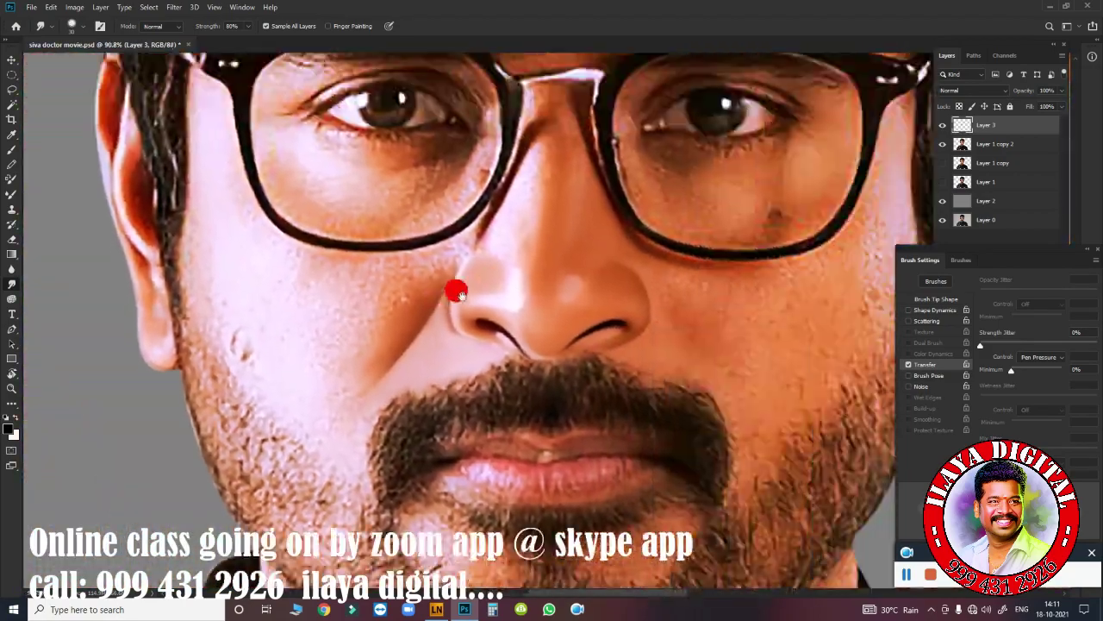
scroll(411, 379, down, 2)
scroll(489, 324, up, 5)
scroll(489, 324, down, 1)
scroll(426, 290, up, 4)
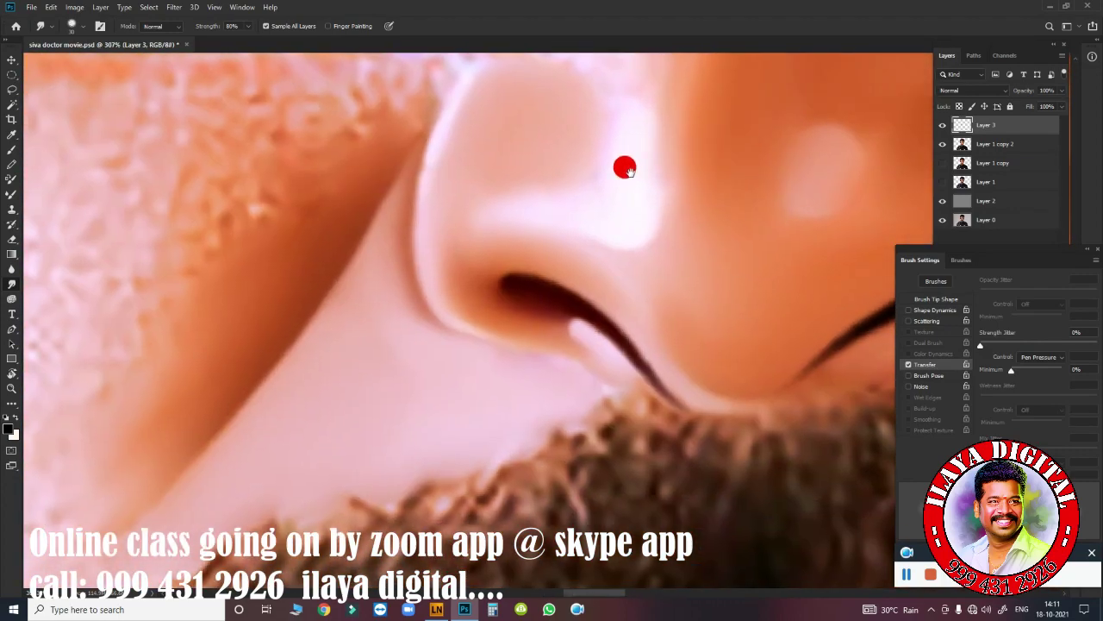
scroll(369, 264, down, 2)
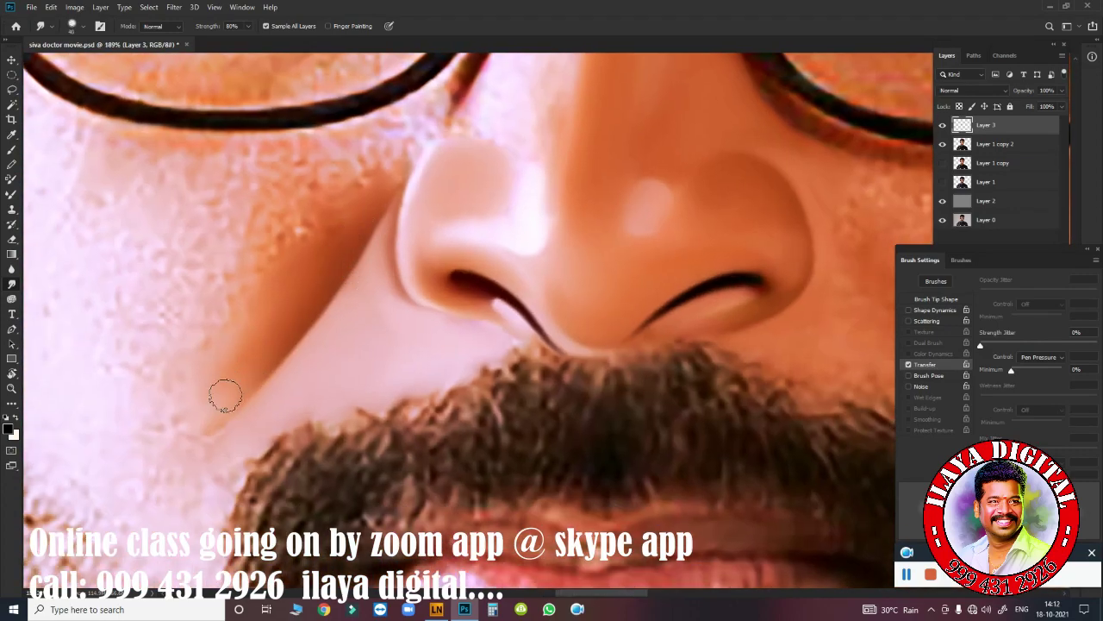
drag(191, 442, 111, 378)
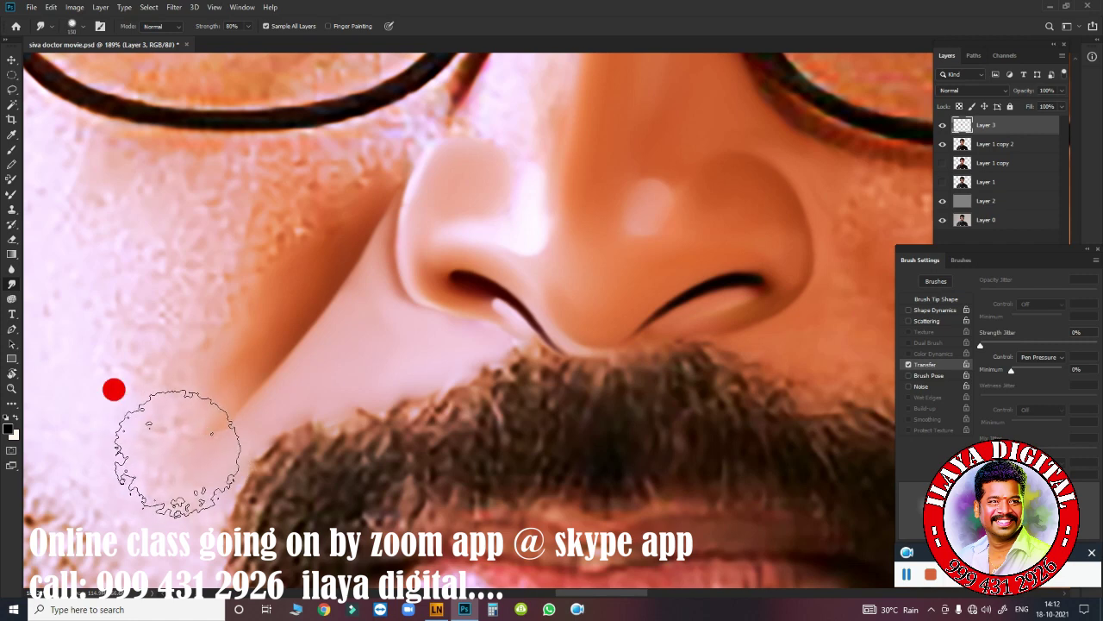
mouse_move(174, 444)
mouse_down()
mouse_move(221, 369)
mouse_move(184, 340)
mouse_move(224, 322)
mouse_move(250, 336)
mouse_up()
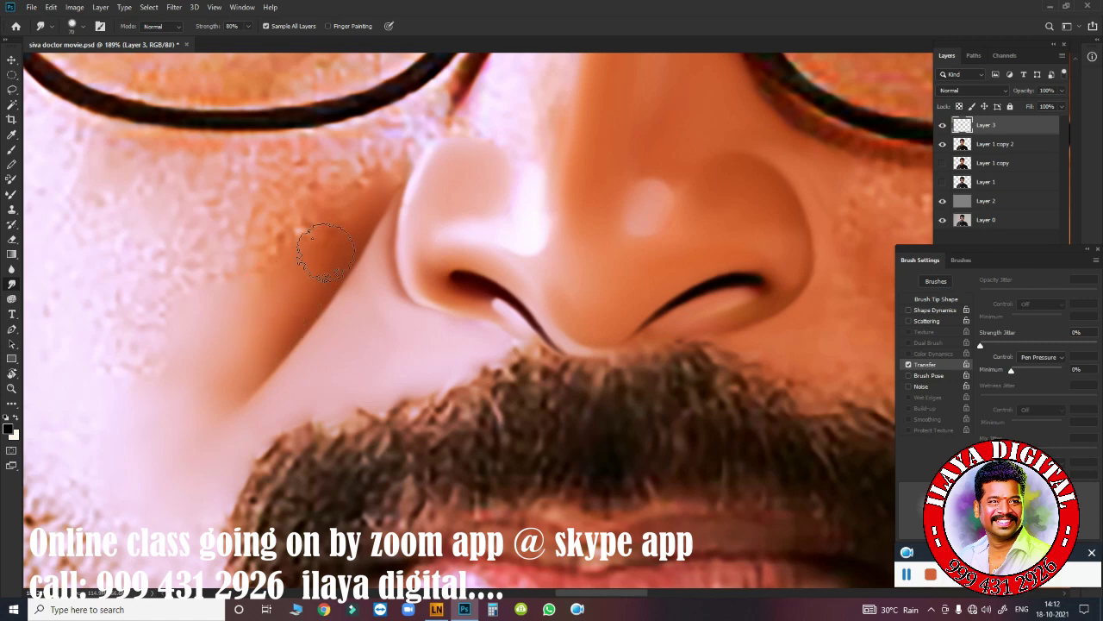
mouse_move(325, 213)
mouse_down()
mouse_move(305, 266)
mouse_move(313, 254)
mouse_move(248, 327)
mouse_move(285, 306)
mouse_up()
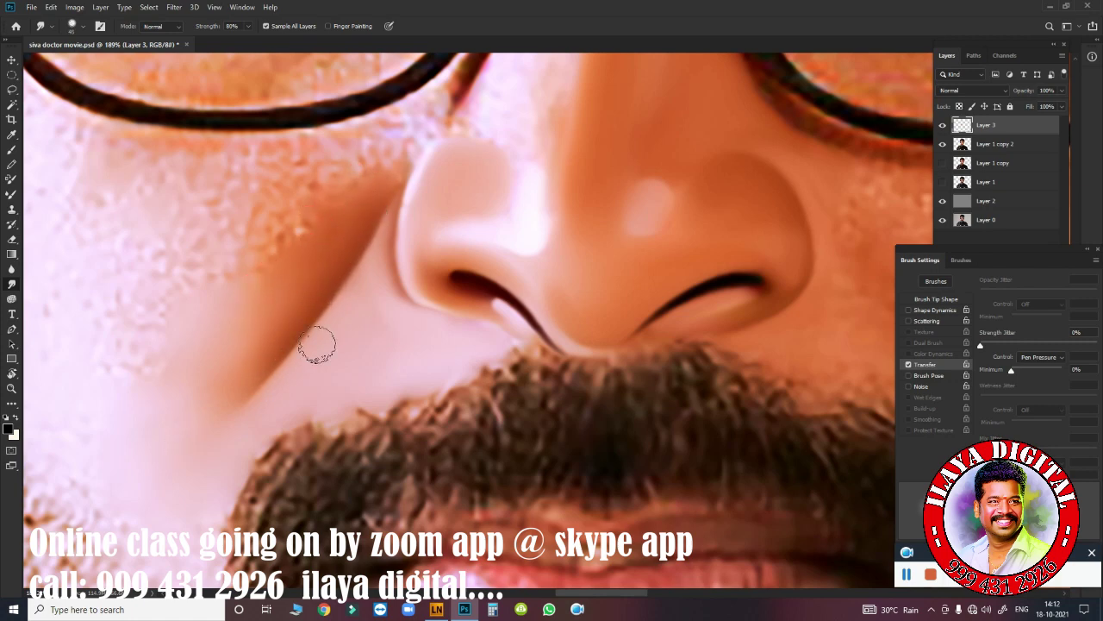
mouse_move(517, 303)
mouse_down()
mouse_move(566, 291)
mouse_move(344, 264)
mouse_move(319, 276)
mouse_move(401, 307)
mouse_move(381, 329)
mouse_up()
mouse_move(500, 290)
mouse_down()
mouse_move(466, 288)
mouse_move(491, 289)
mouse_up()
- Erase part of the smudging along the nose's left edge
key(e)
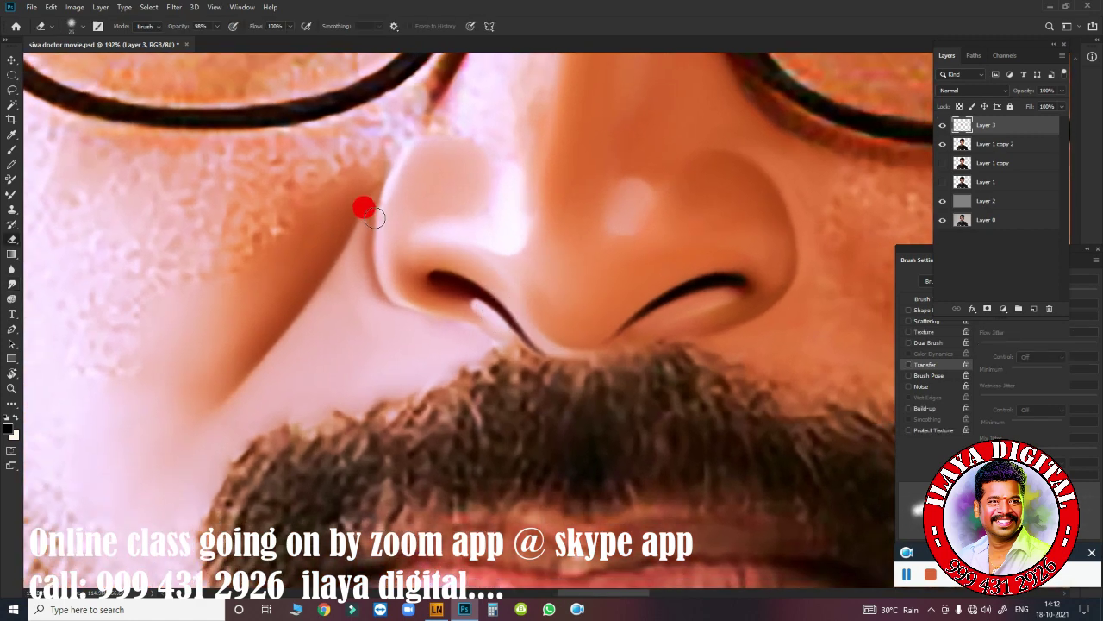
mouse_move(375, 217)
mouse_down()
mouse_move(375, 269)
mouse_move(427, 319)
mouse_up()
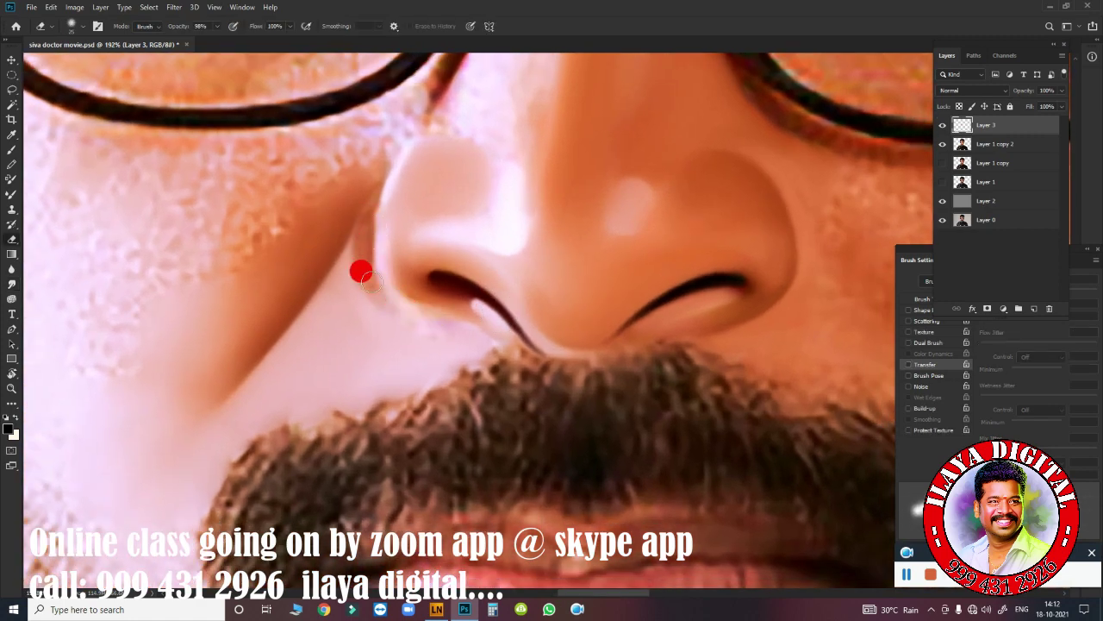
scroll(406, 297, down, 5)
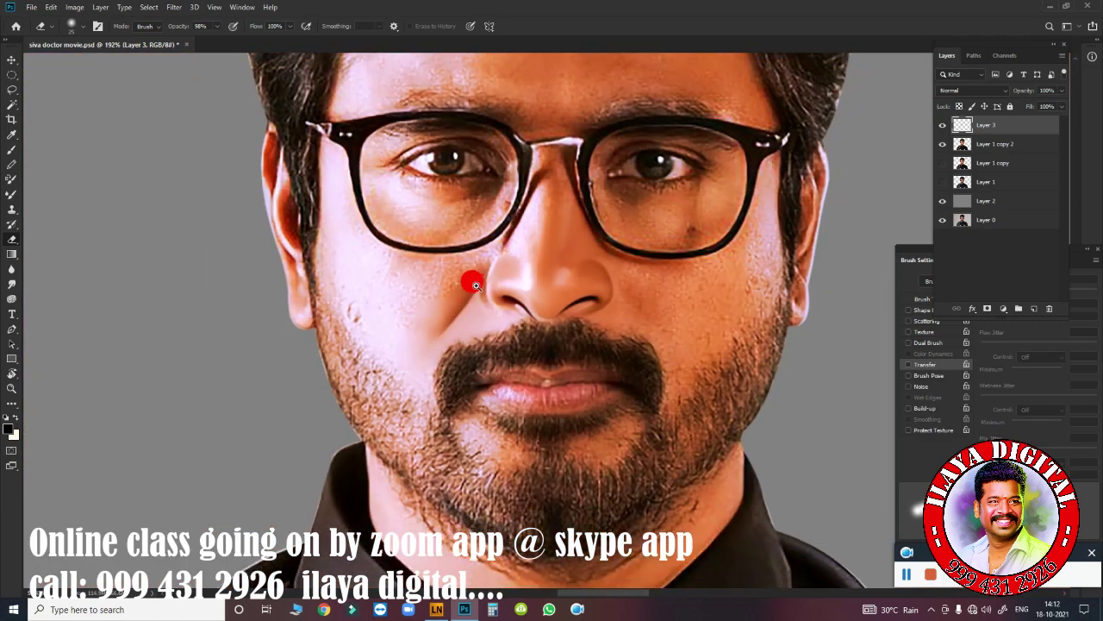
scroll(475, 285, up, 2)
scroll(524, 313, up, 2)
- Smudge the nose's left edge smooth from the bridge down to the nostril
key(r)
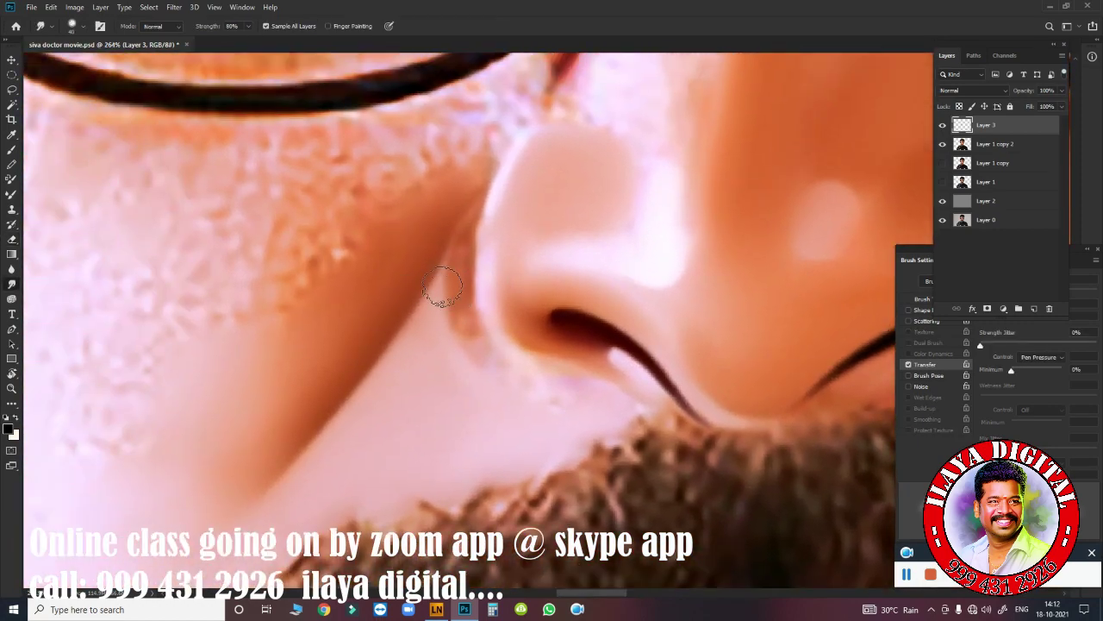
mouse_move(415, 250)
mouse_down()
mouse_move(466, 197)
mouse_move(478, 236)
mouse_move(486, 185)
mouse_up()
mouse_move(487, 263)
mouse_down()
mouse_move(484, 281)
mouse_move(490, 212)
mouse_up()
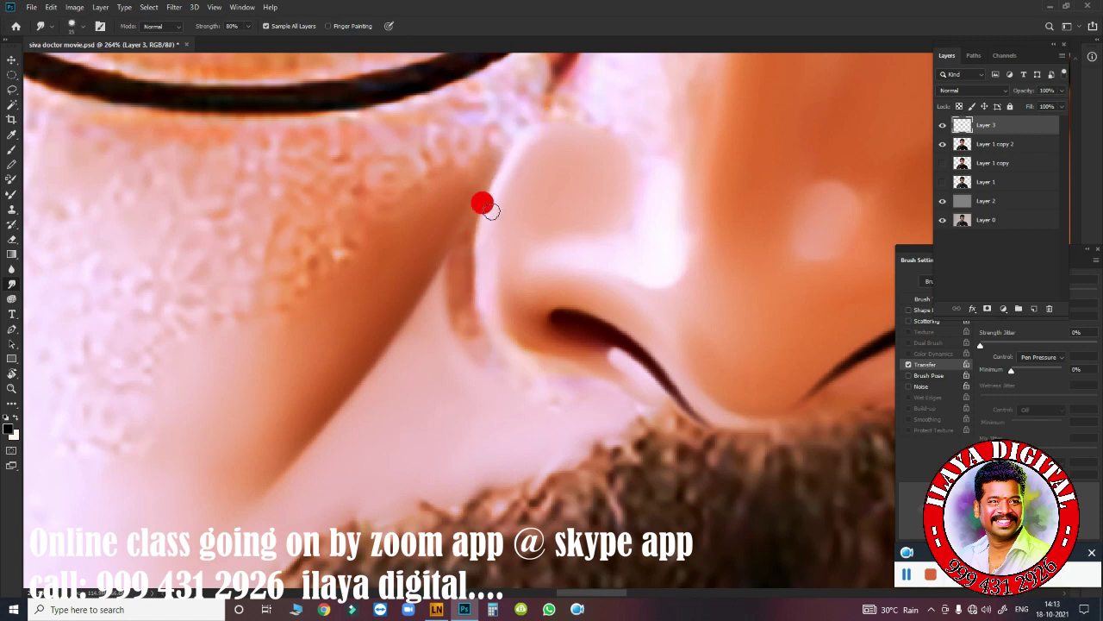
drag(497, 328, 487, 240)
drag(512, 354, 484, 239)
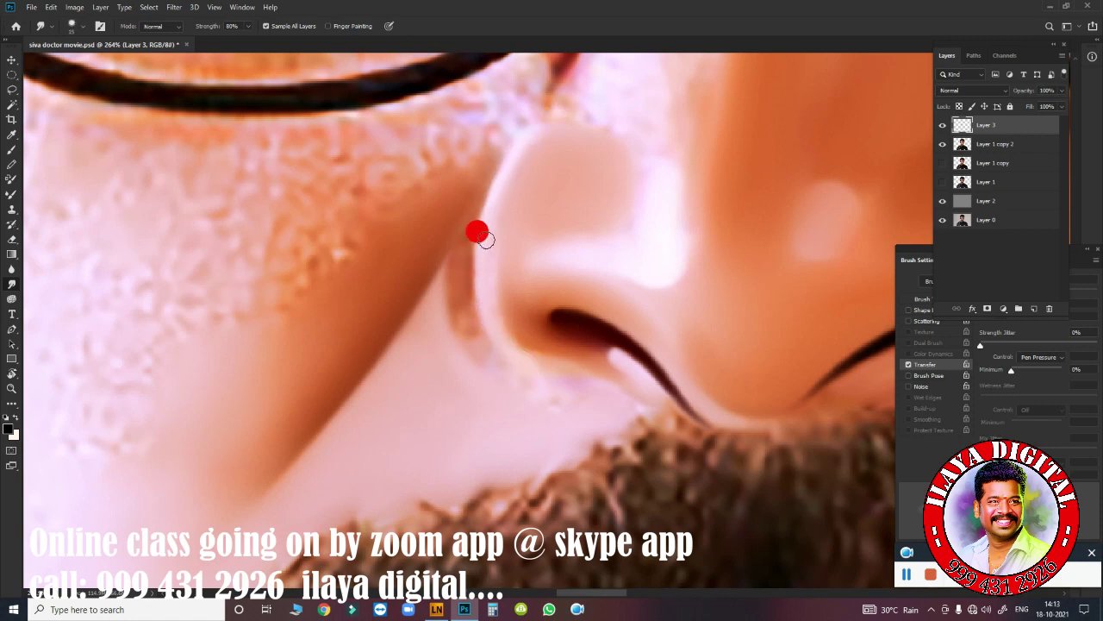
drag(565, 356, 575, 365)
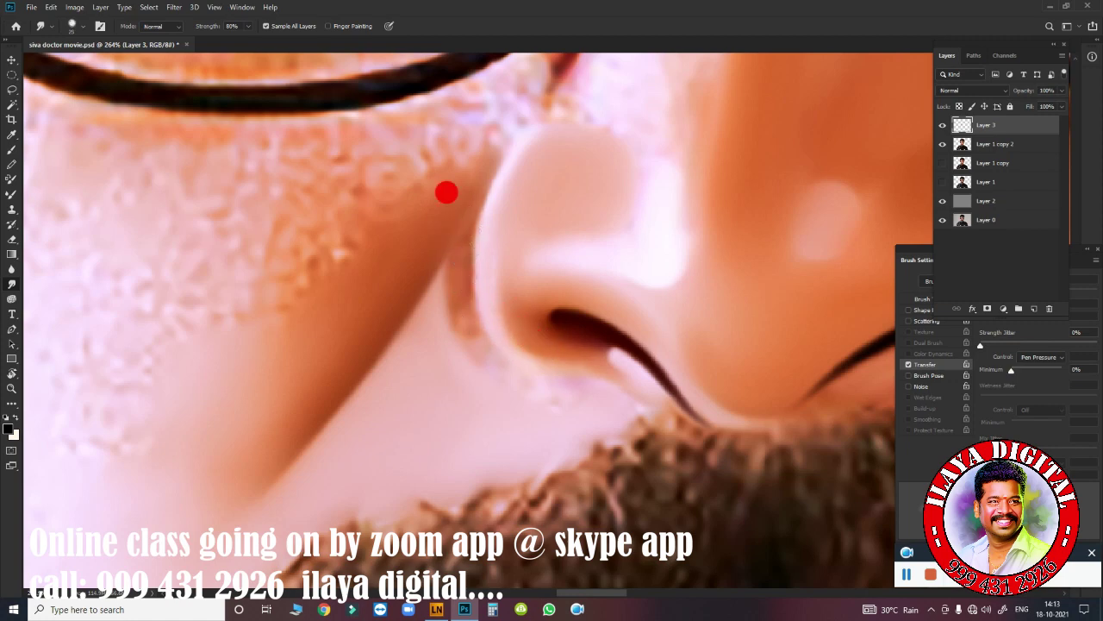
drag(446, 192, 390, 321)
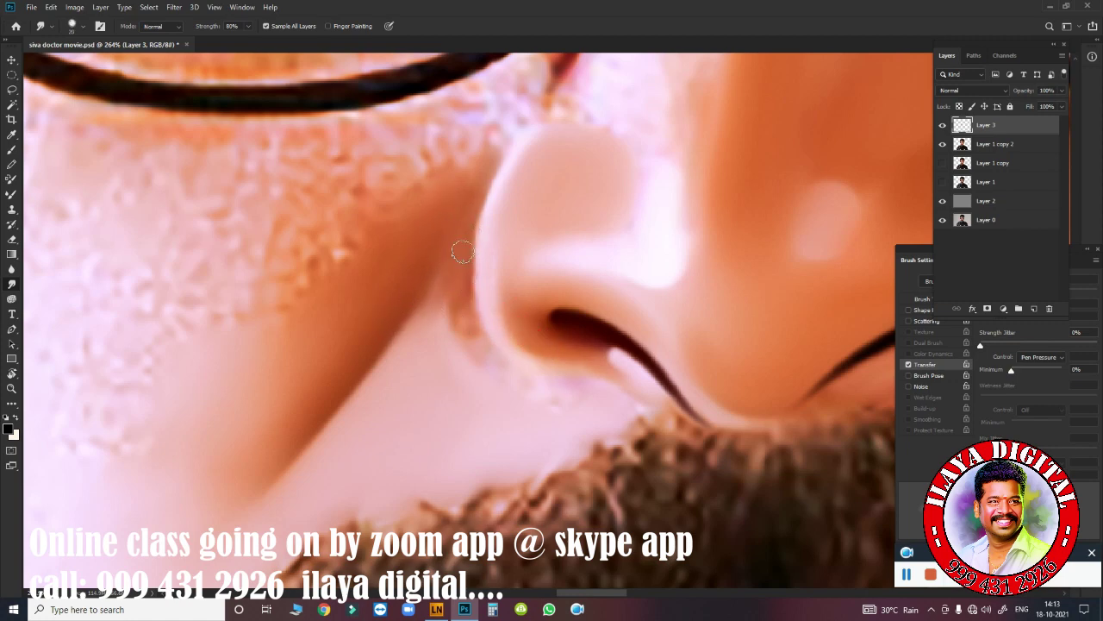
- Soften the nose's lower-left edge and blend the cheek shadow beside the nostril
drag(472, 299, 495, 355)
mouse_move(435, 285)
mouse_down()
mouse_move(427, 310)
mouse_move(441, 277)
mouse_move(480, 362)
mouse_move(520, 376)
mouse_up()
drag(427, 274, 360, 366)
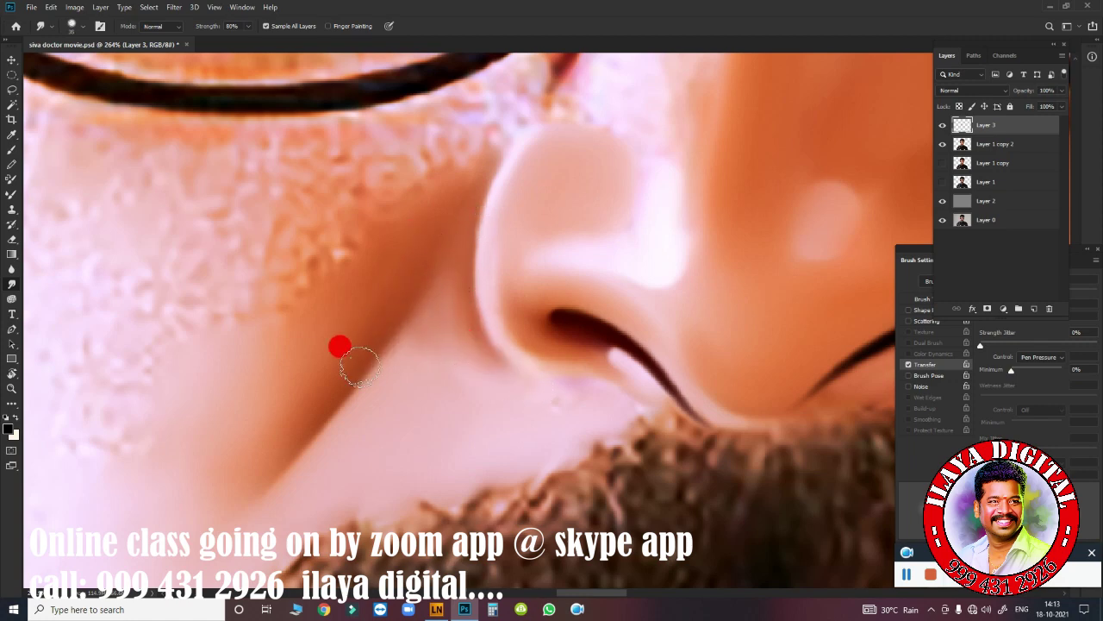
mouse_move(465, 364)
mouse_down()
mouse_move(510, 389)
mouse_move(431, 372)
mouse_move(387, 382)
mouse_move(406, 256)
mouse_move(438, 219)
mouse_move(394, 290)
mouse_move(445, 314)
mouse_move(555, 402)
mouse_move(505, 370)
mouse_move(522, 389)
mouse_move(434, 352)
mouse_move(350, 353)
mouse_move(423, 251)
mouse_up()
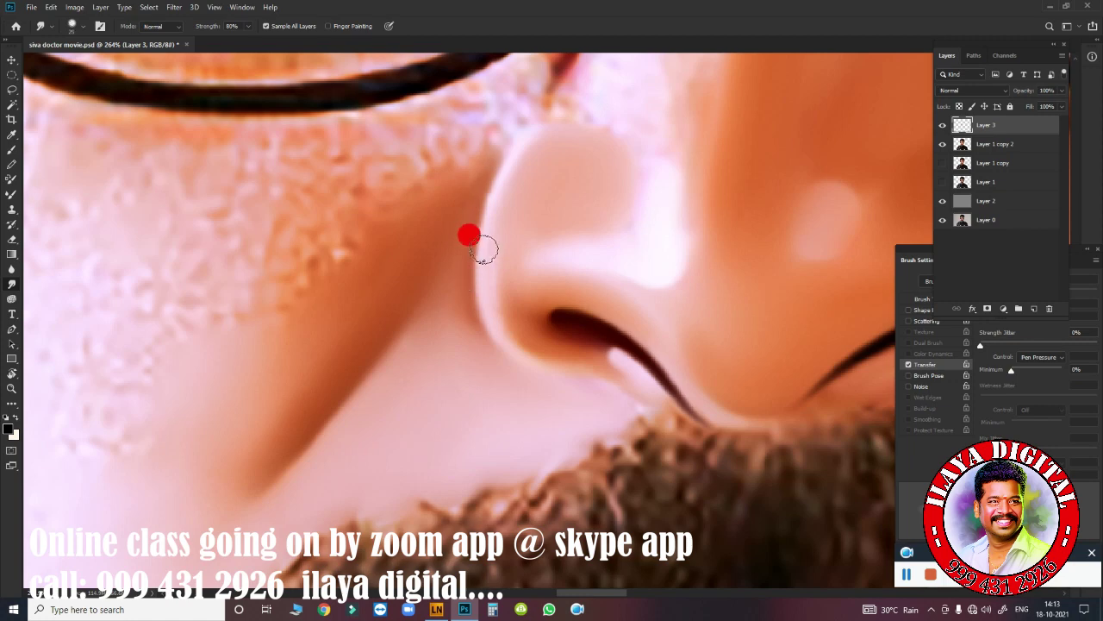
drag(604, 382, 443, 295)
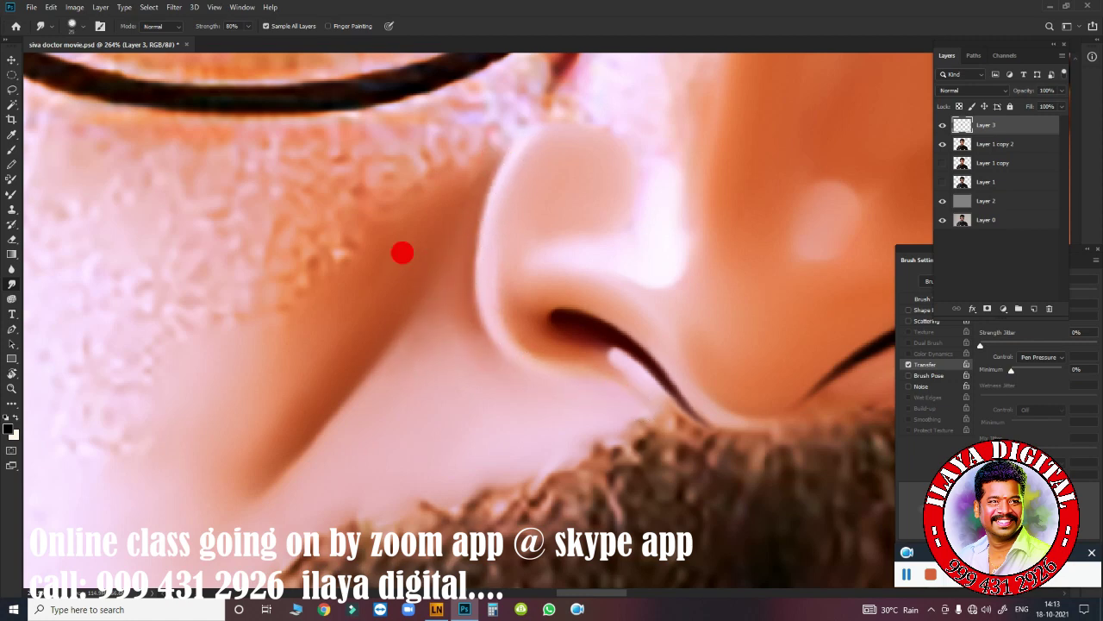
mouse_move(393, 324)
mouse_down()
mouse_move(276, 479)
mouse_move(506, 200)
mouse_up()
drag(270, 284, 315, 221)
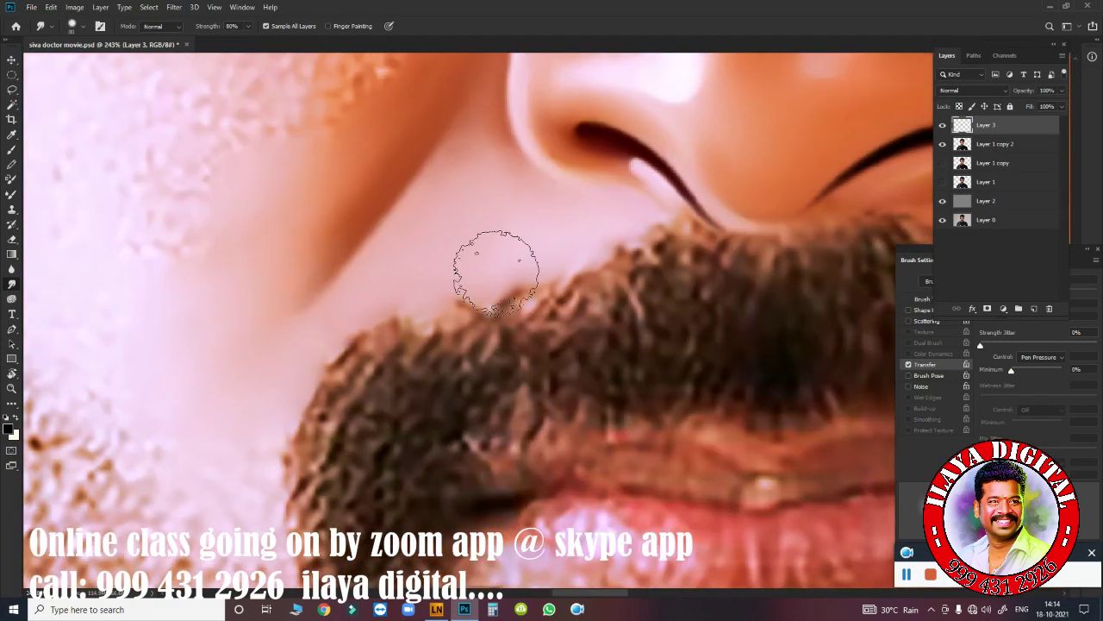
- Zoom onto the nose bridge and smooth the skin along the glasses frame edge
key(ctrl+0)
mouse_move(505, 336)
mouse_down()
mouse_move(574, 333)
mouse_move(485, 370)
mouse_up()
drag(517, 317, 561, 315)
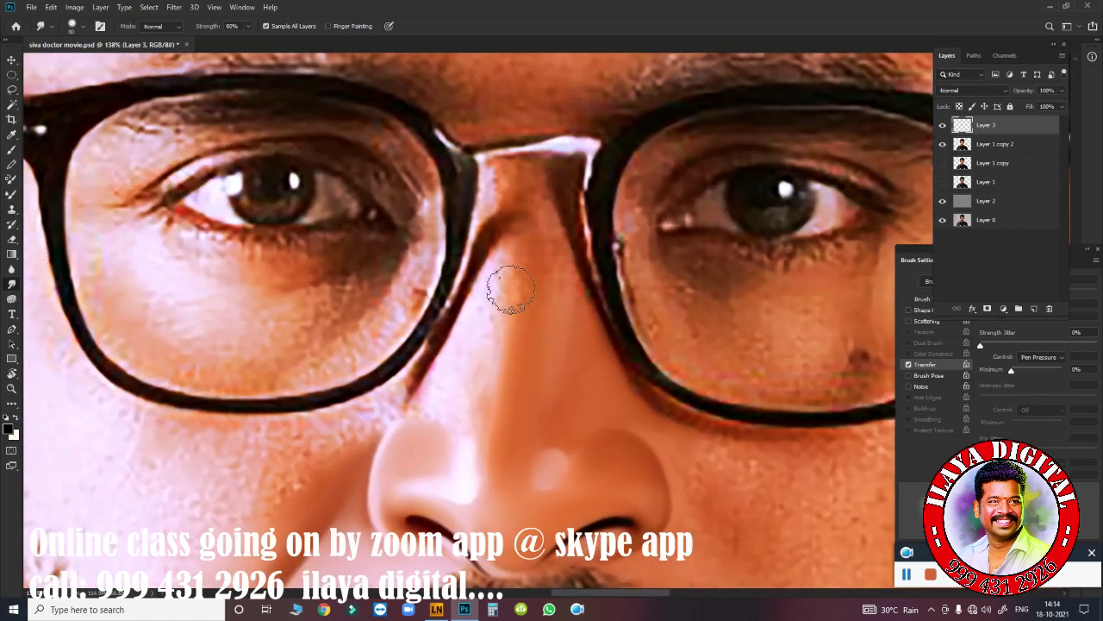
drag(533, 255, 540, 249)
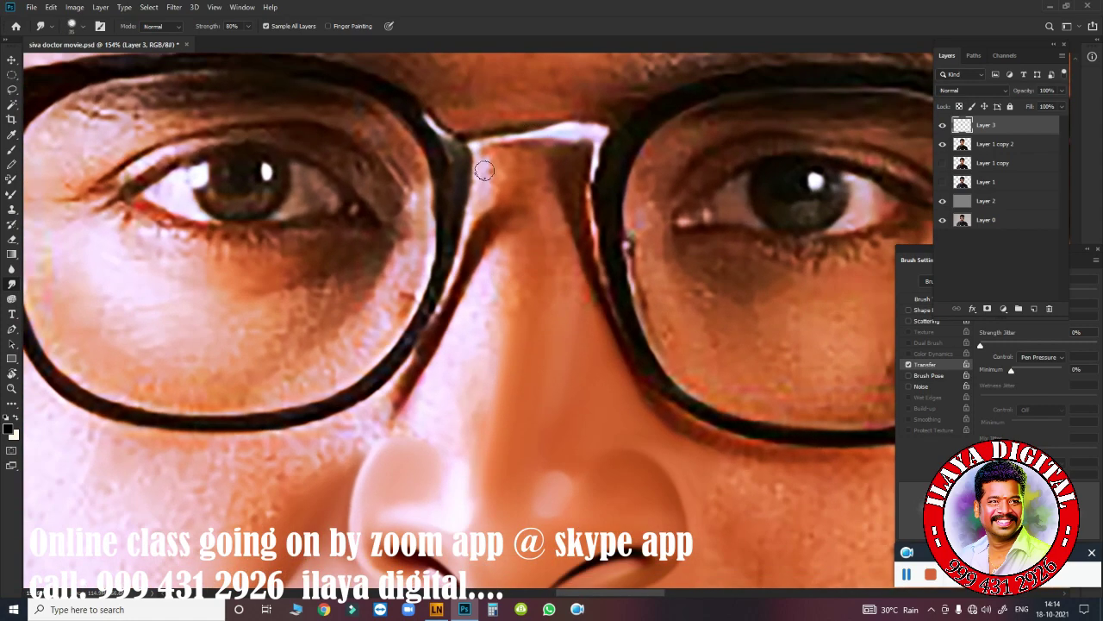
drag(462, 210, 477, 208)
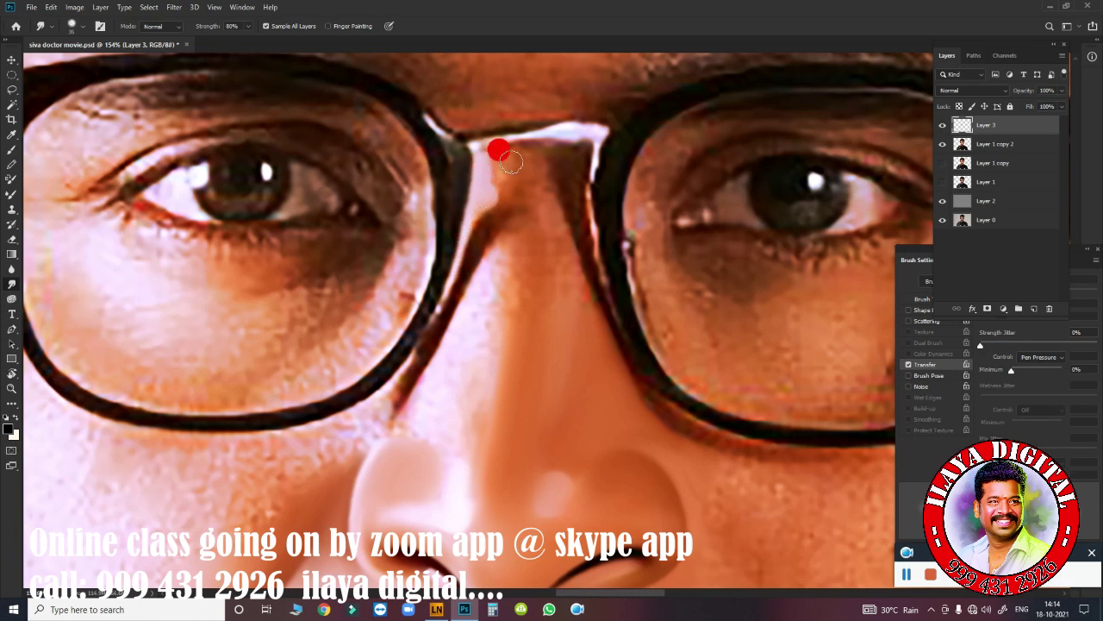
mouse_move(504, 166)
mouse_down()
mouse_move(537, 156)
mouse_move(503, 155)
mouse_move(524, 179)
mouse_up()
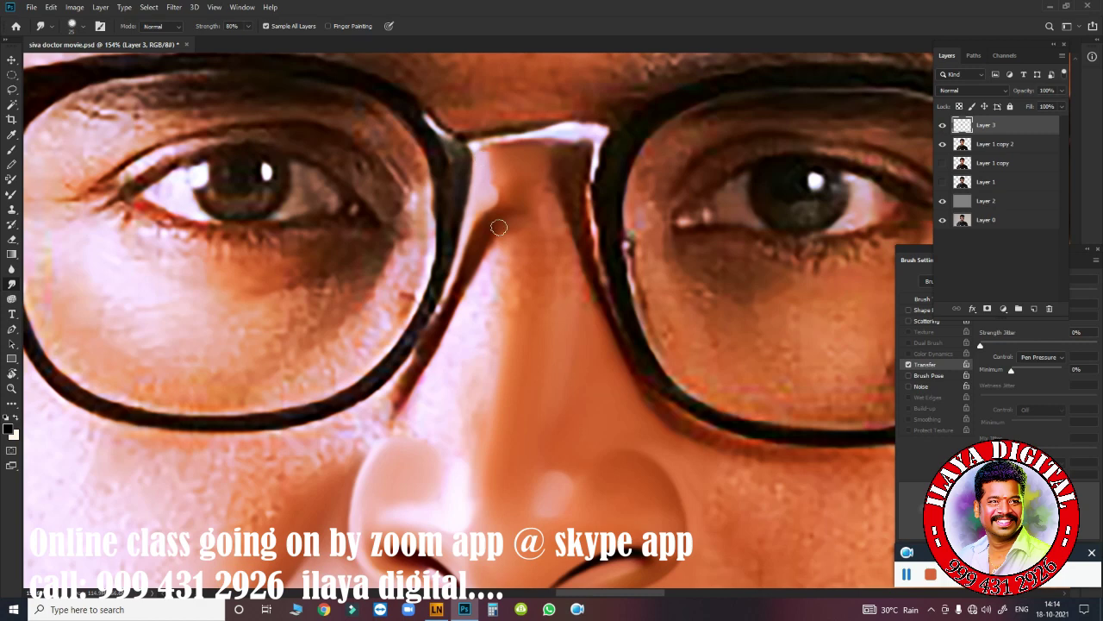
scroll(498, 226, up, 3)
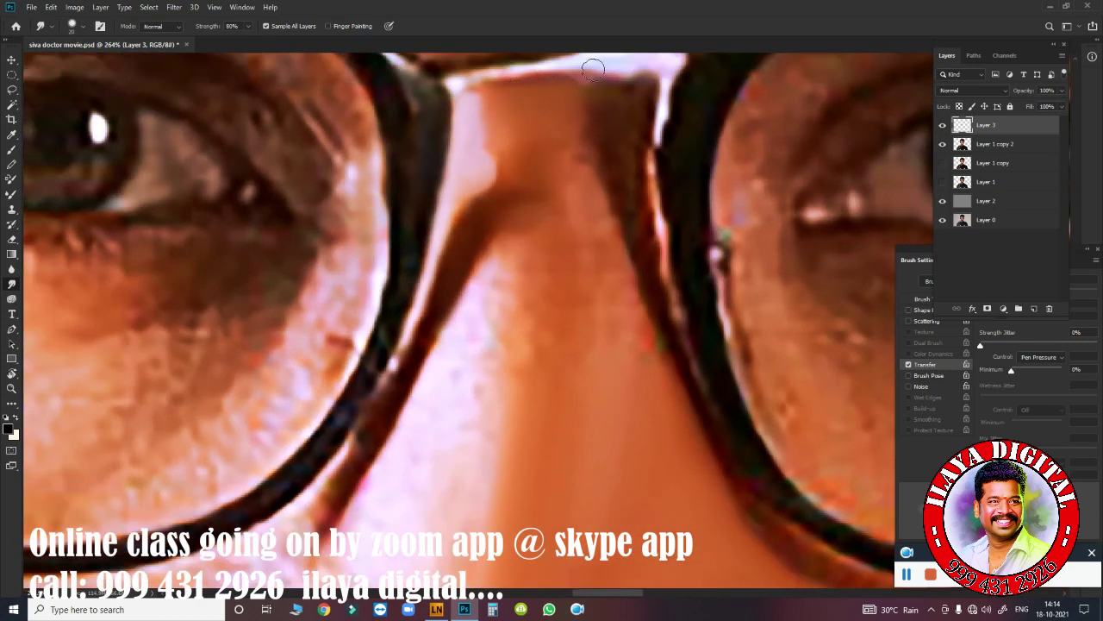
- Smooth the nose bridge, the frame's top edge and the shadow down the side of the nose
drag(582, 68, 544, 63)
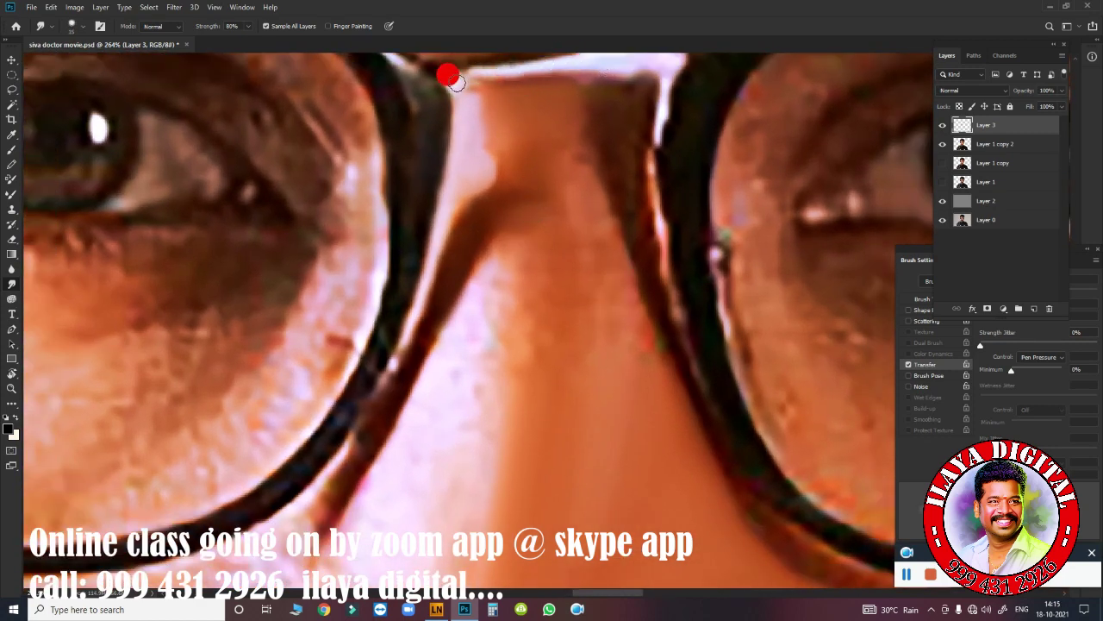
drag(466, 98, 484, 169)
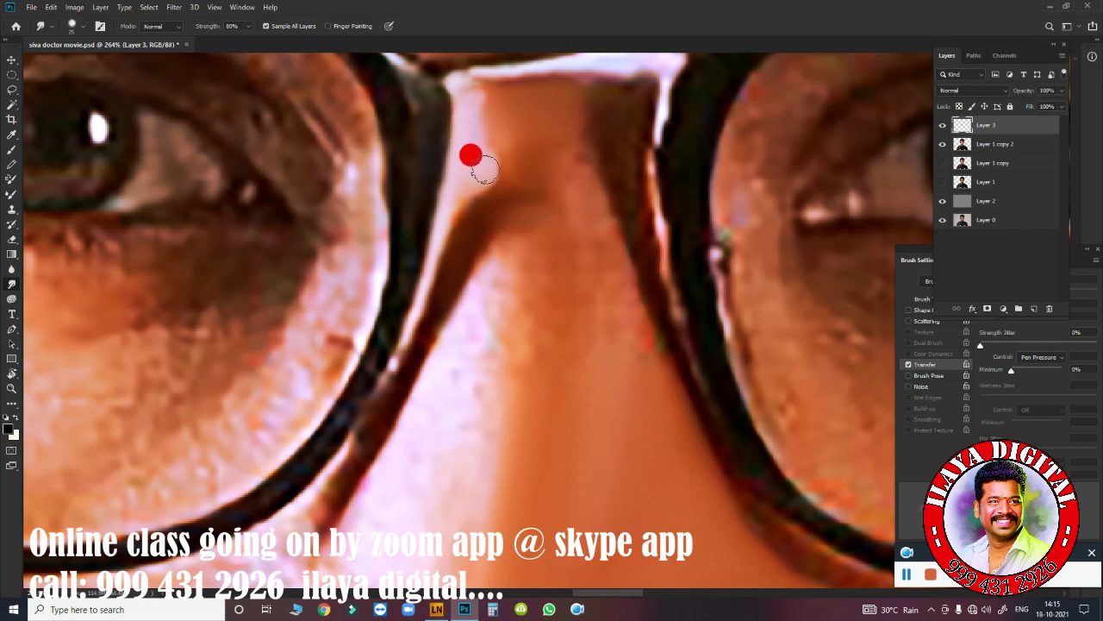
drag(486, 234, 493, 280)
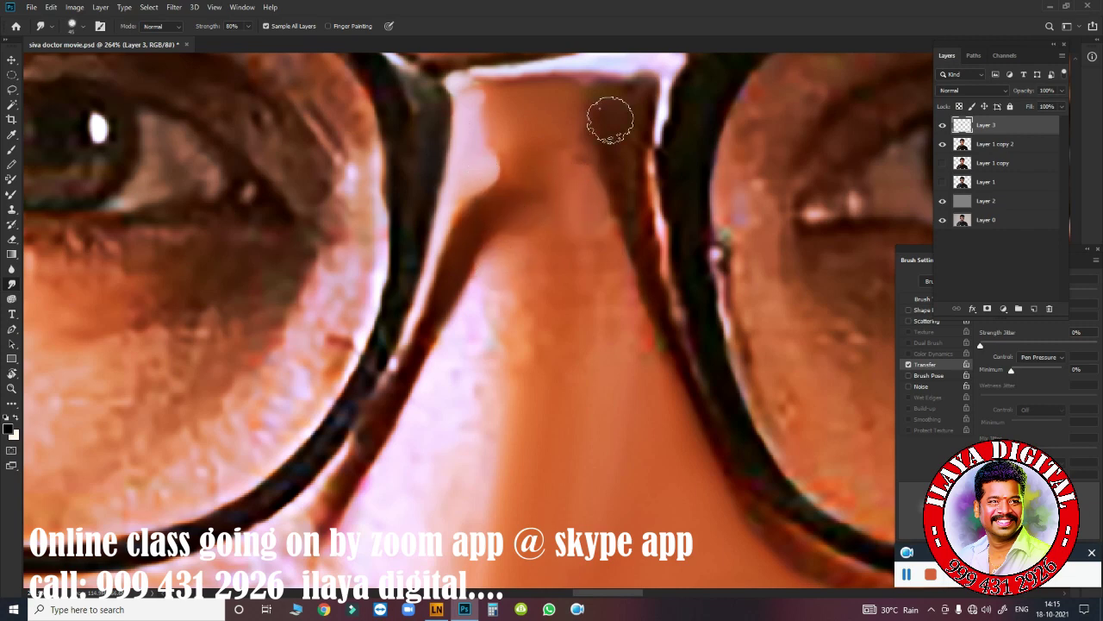
mouse_move(617, 98)
mouse_down()
mouse_move(543, 89)
mouse_move(591, 192)
mouse_move(548, 162)
mouse_up()
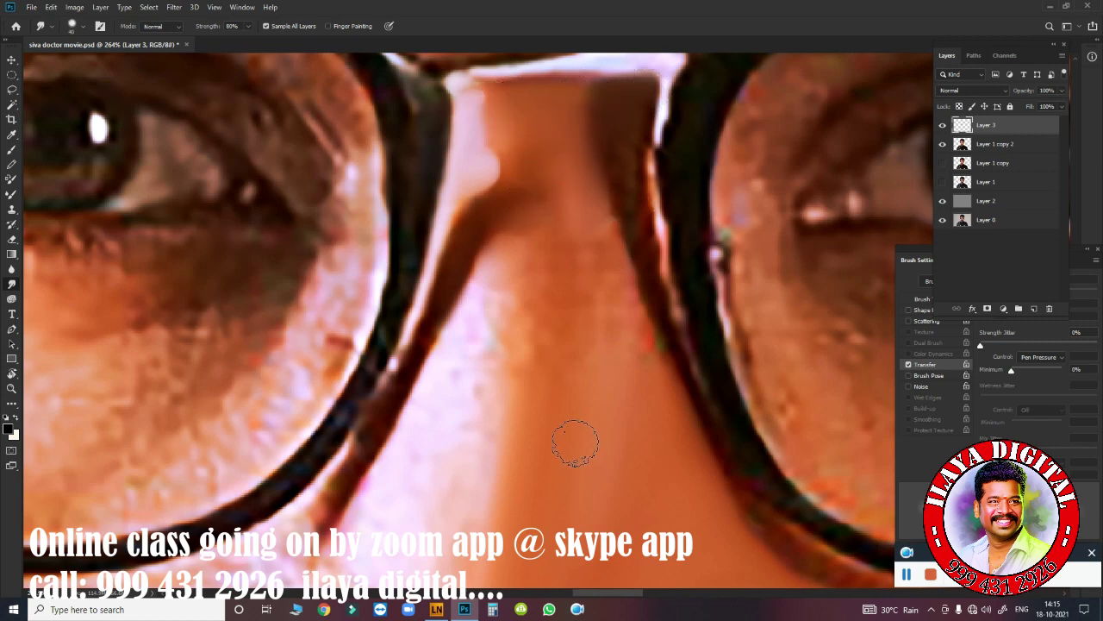
drag(643, 72, 479, 71)
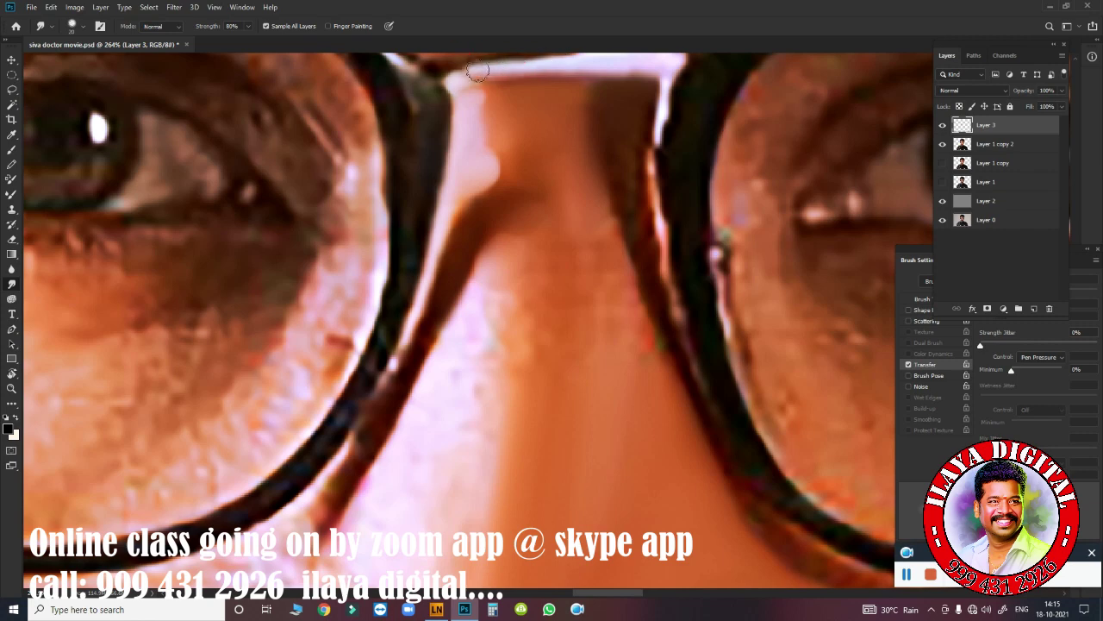
drag(475, 114, 488, 189)
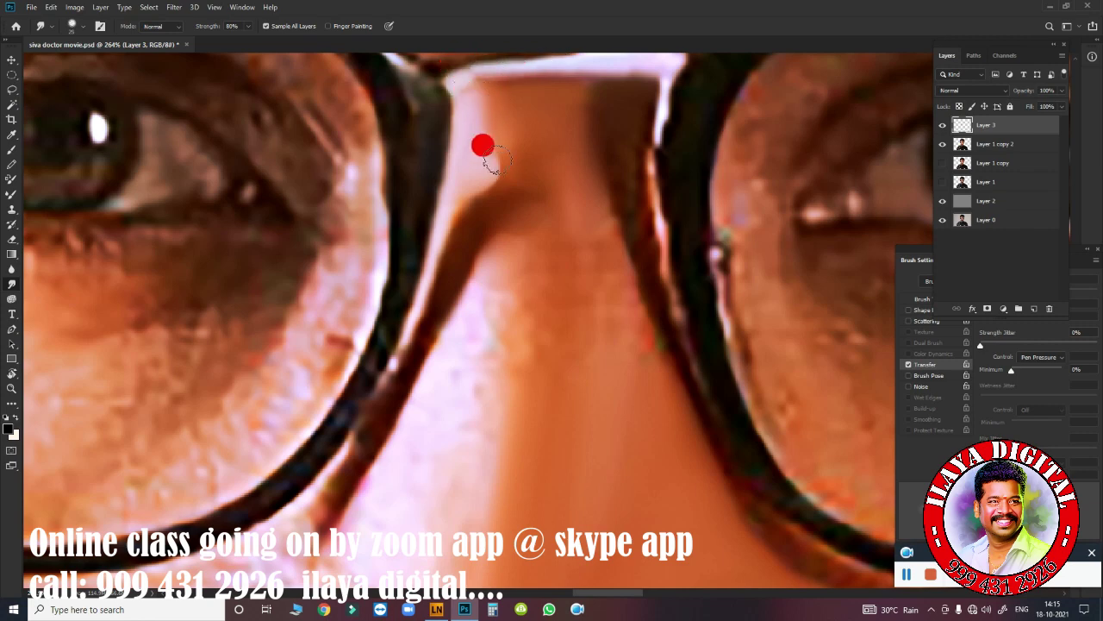
mouse_move(539, 104)
mouse_down()
mouse_move(630, 115)
mouse_move(639, 215)
mouse_up()
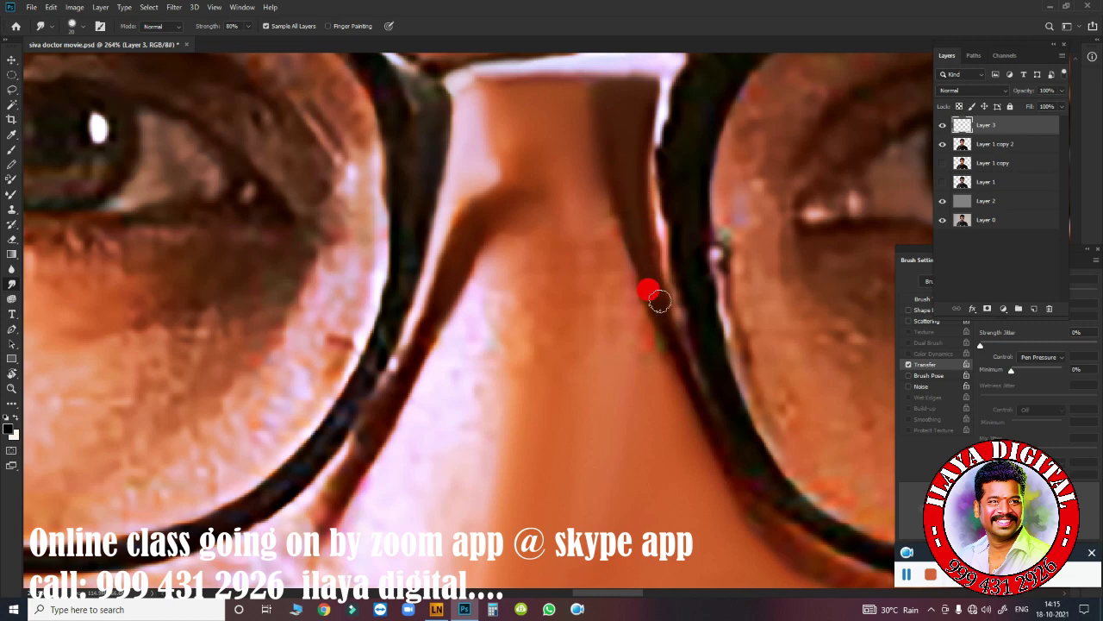
drag(659, 300, 658, 423)
mouse_move(530, 286)
mouse_down()
mouse_move(530, 259)
mouse_move(592, 268)
mouse_up()
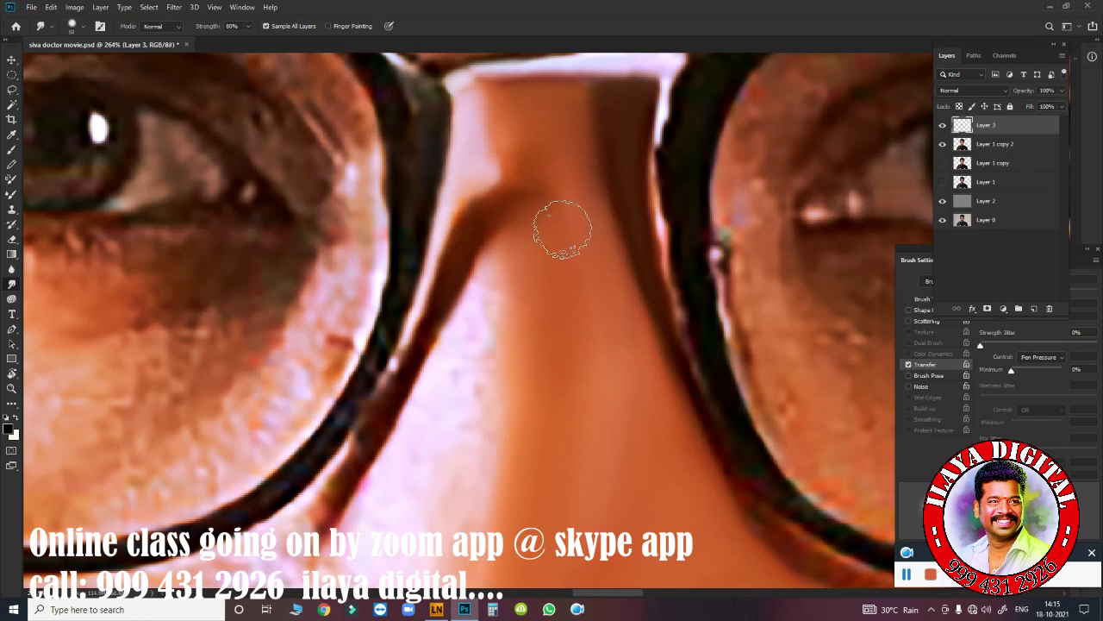
- Smooth the brow above the glasses bridge using a smaller smudge brush
drag(561, 227, 583, 418)
drag(505, 161, 587, 157)
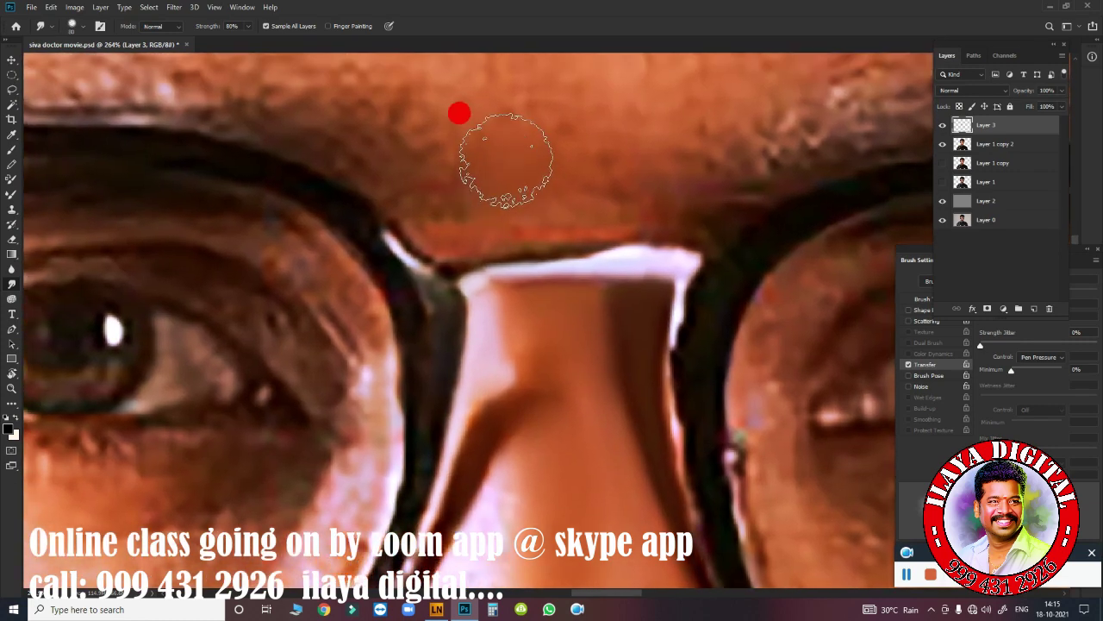
key([)
key([)
key([)
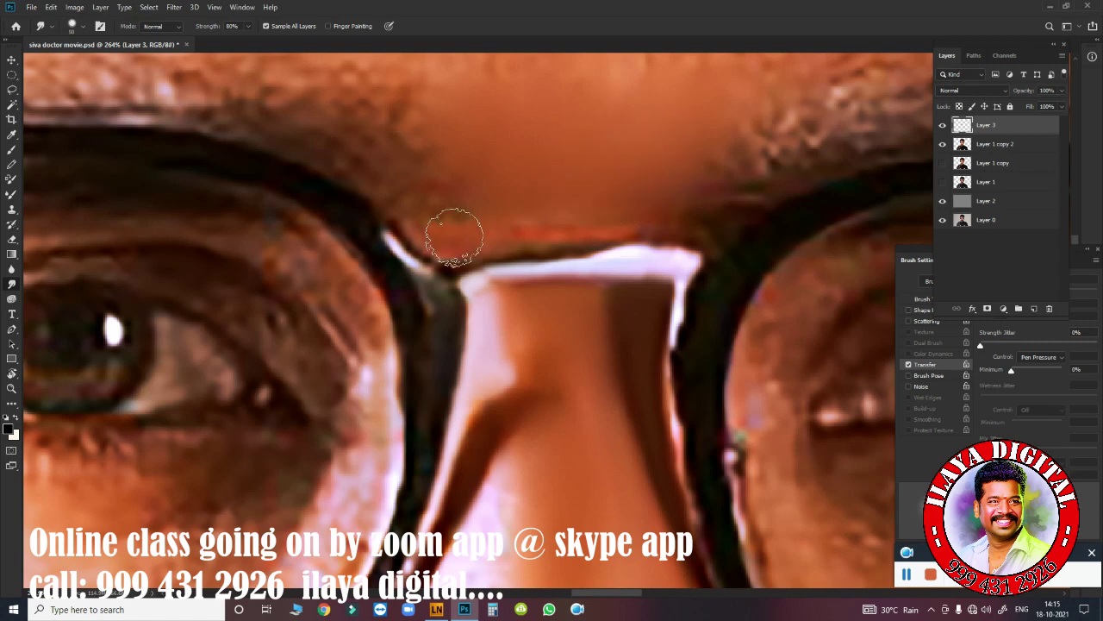
mouse_move(454, 233)
mouse_down()
mouse_move(436, 217)
mouse_move(644, 233)
mouse_move(677, 178)
mouse_move(630, 197)
mouse_move(492, 185)
mouse_move(594, 205)
mouse_move(705, 197)
mouse_move(623, 204)
mouse_move(529, 234)
mouse_move(648, 230)
mouse_up()
mouse_move(586, 252)
mouse_down()
mouse_move(671, 260)
mouse_move(624, 264)
mouse_up()
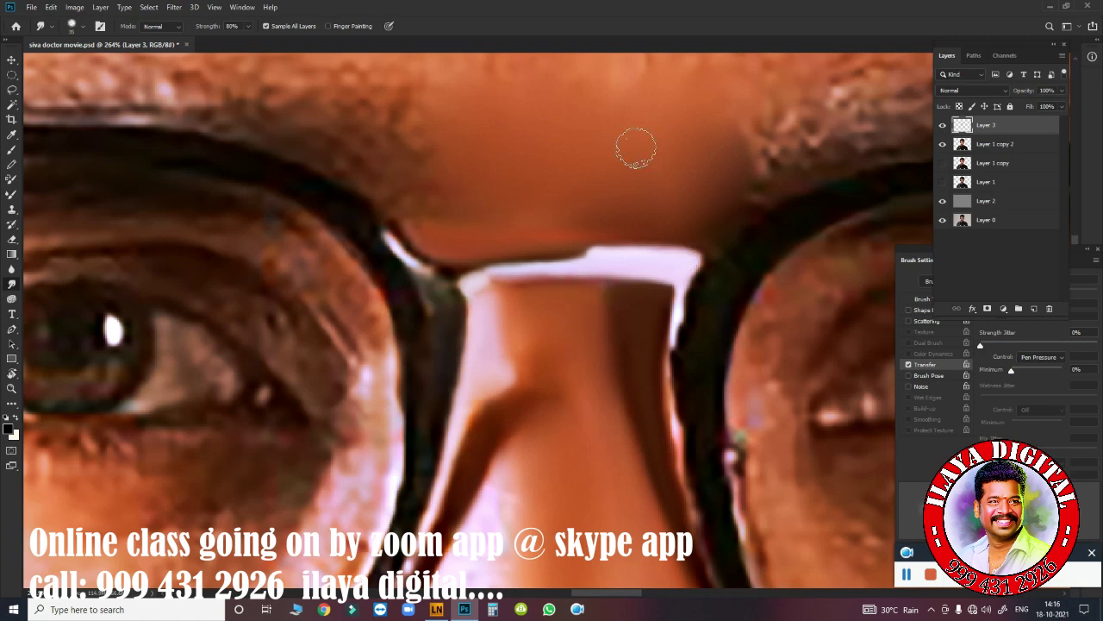
click(574, 344)
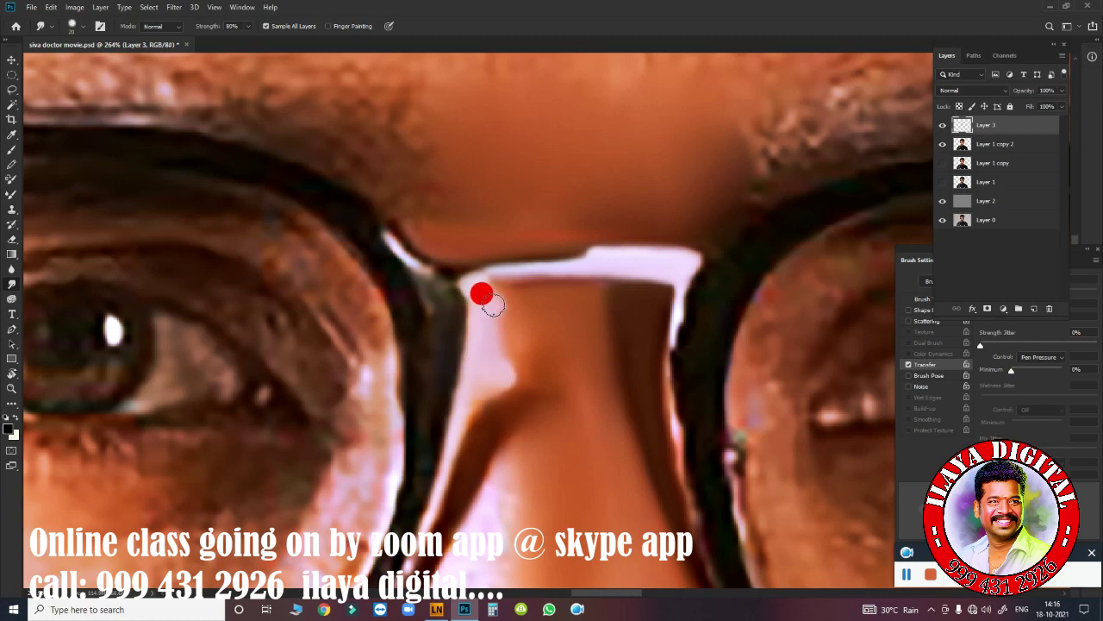
mouse_move(534, 325)
mouse_down()
mouse_move(634, 259)
mouse_move(592, 299)
mouse_up()
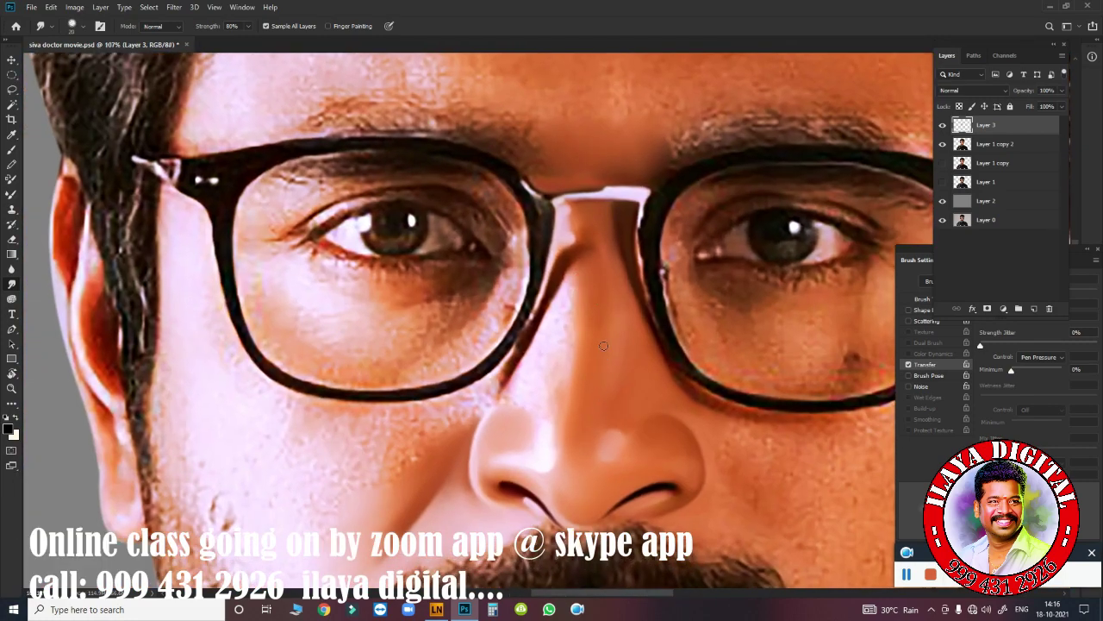
- Soften the frame edge beside the nose and smooth the nose bridge down to the tip
drag(676, 319, 647, 307)
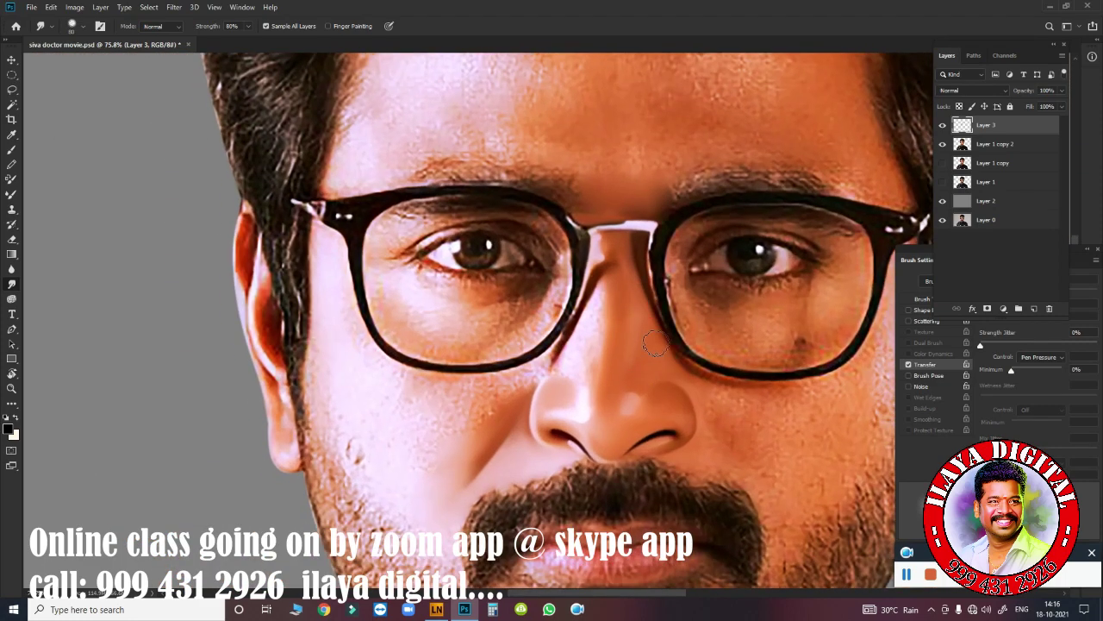
drag(680, 357, 640, 326)
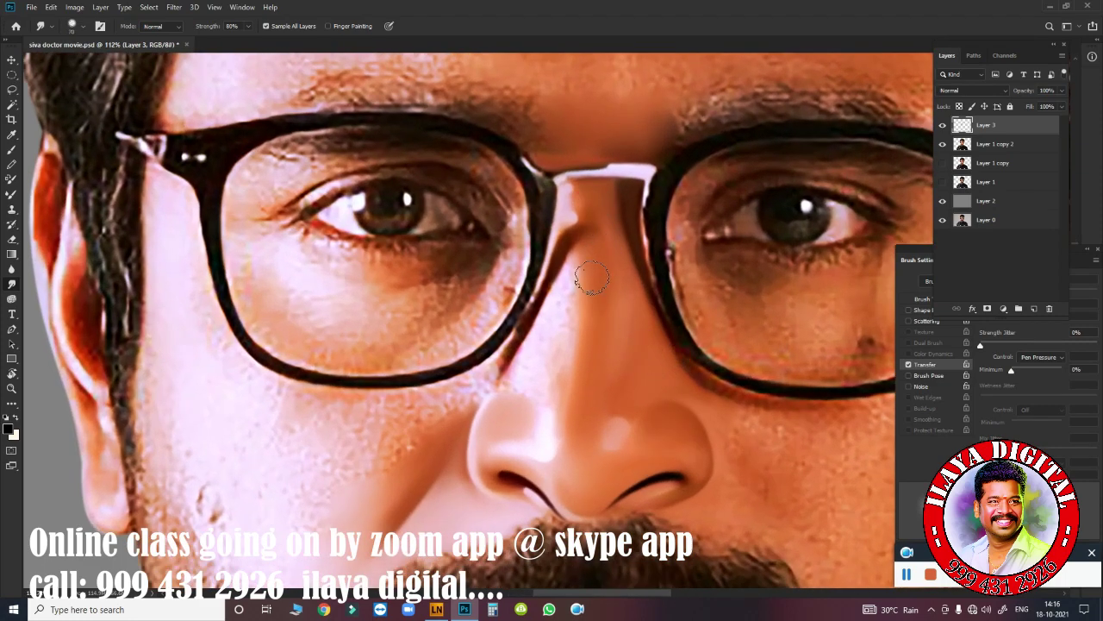
mouse_move(579, 311)
mouse_down()
mouse_move(584, 263)
mouse_move(561, 290)
mouse_move(630, 315)
mouse_move(626, 396)
mouse_up()
drag(583, 457, 586, 414)
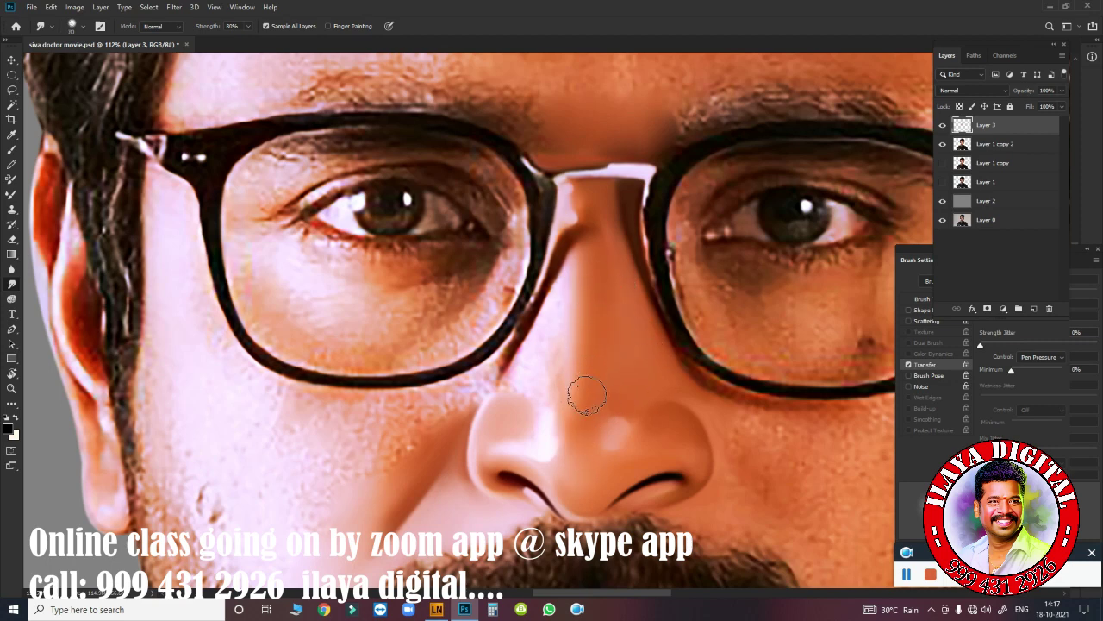
mouse_move(567, 278)
mouse_down()
mouse_move(581, 301)
mouse_move(577, 370)
mouse_up()
drag(583, 461, 599, 477)
drag(632, 255, 634, 260)
alt+scroll(557, 349, up, 3)
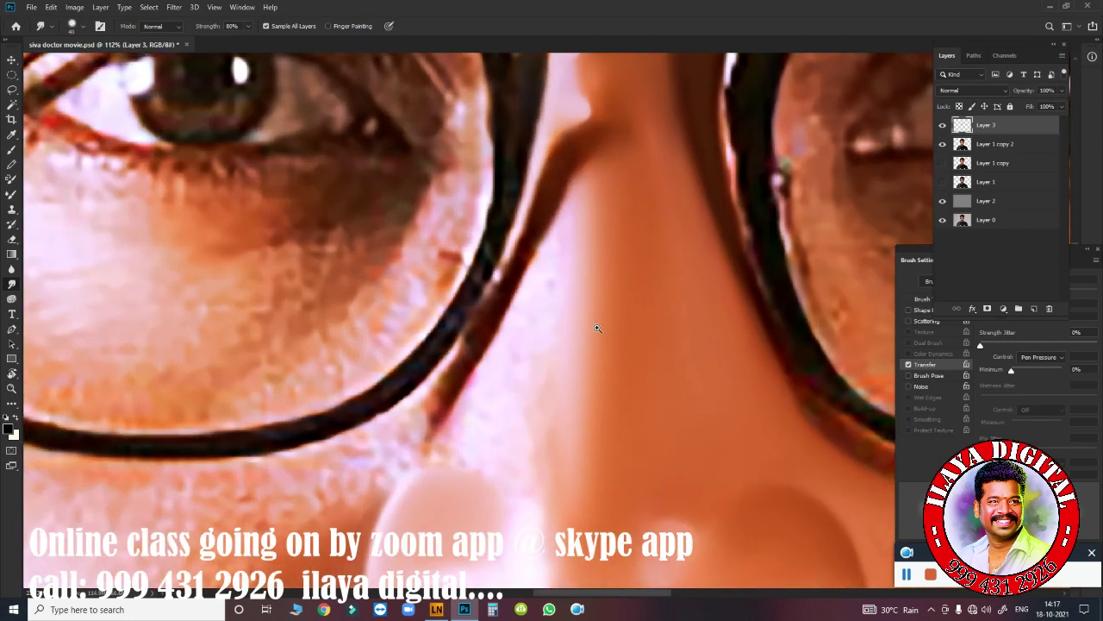
alt+scroll(479, 327, up, 2)
- Smooth the skin along and below the lower glasses rim with a smaller brush
mouse_move(496, 307)
mouse_down()
mouse_move(461, 315)
mouse_move(546, 303)
mouse_up()
mouse_move(483, 349)
mouse_down()
mouse_move(472, 338)
mouse_move(419, 352)
mouse_move(448, 370)
mouse_move(381, 409)
mouse_move(366, 383)
mouse_move(382, 357)
mouse_up()
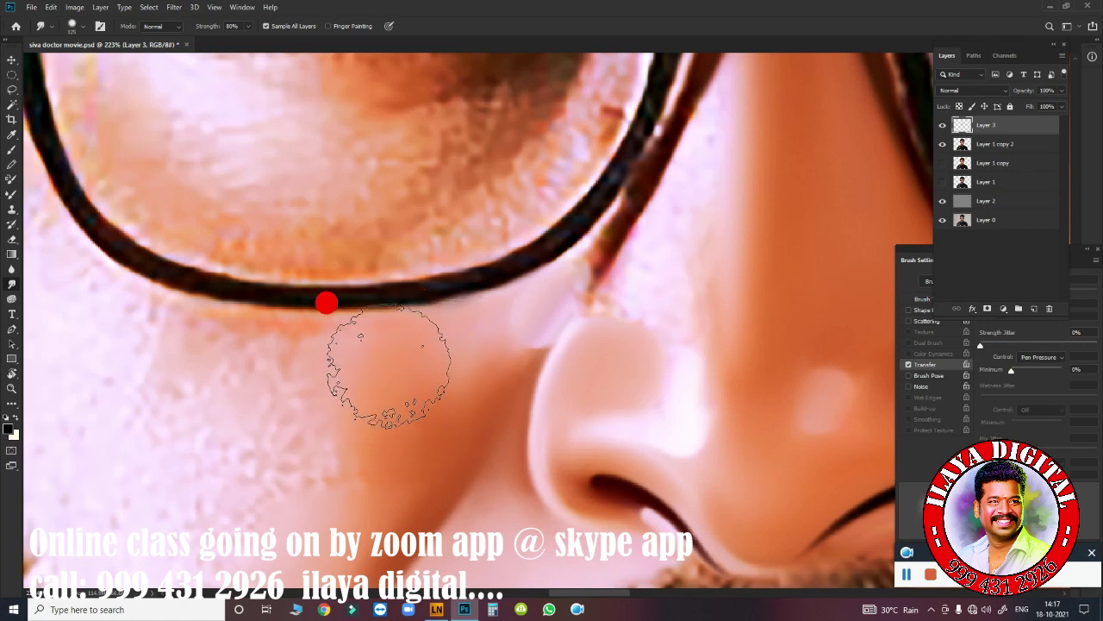
drag(345, 455, 349, 490)
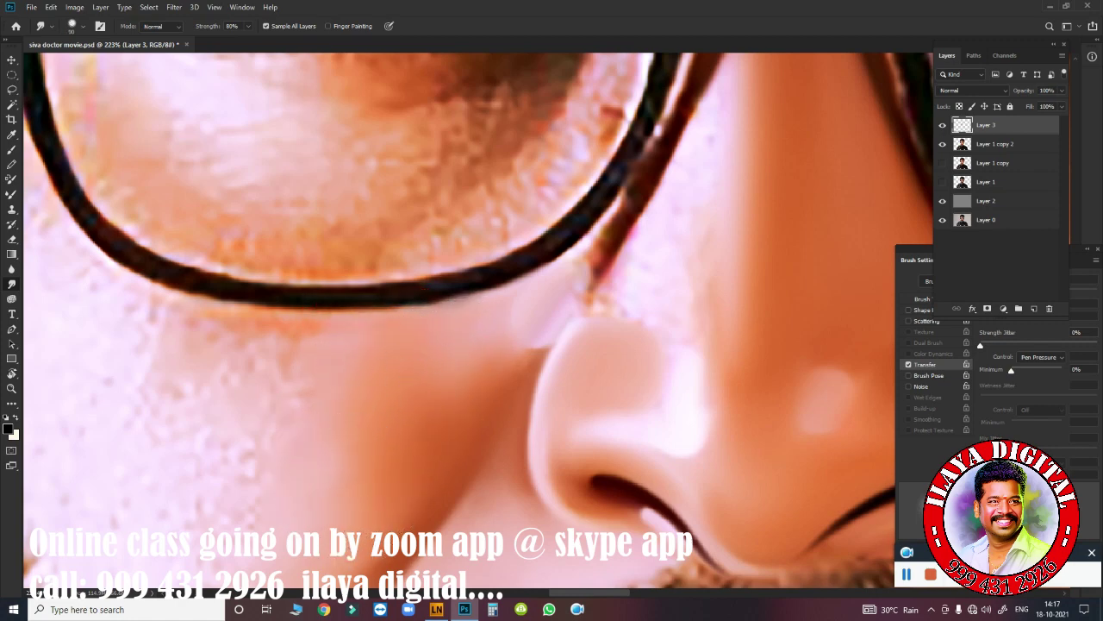
key(bracketleft)
key(bracketleft)
key(bracketleft)
drag(406, 332, 502, 337)
mouse_move(362, 375)
mouse_down()
mouse_move(347, 377)
mouse_move(408, 456)
mouse_move(406, 480)
mouse_move(437, 417)
mouse_move(374, 500)
mouse_move(350, 374)
mouse_move(422, 383)
mouse_up()
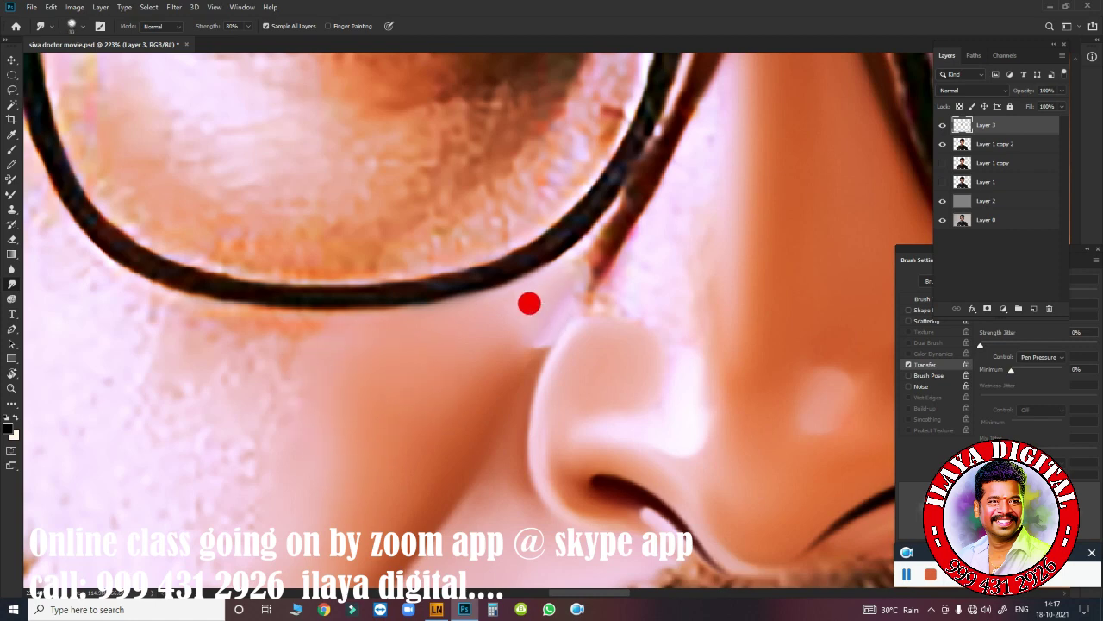
drag(529, 303, 545, 324)
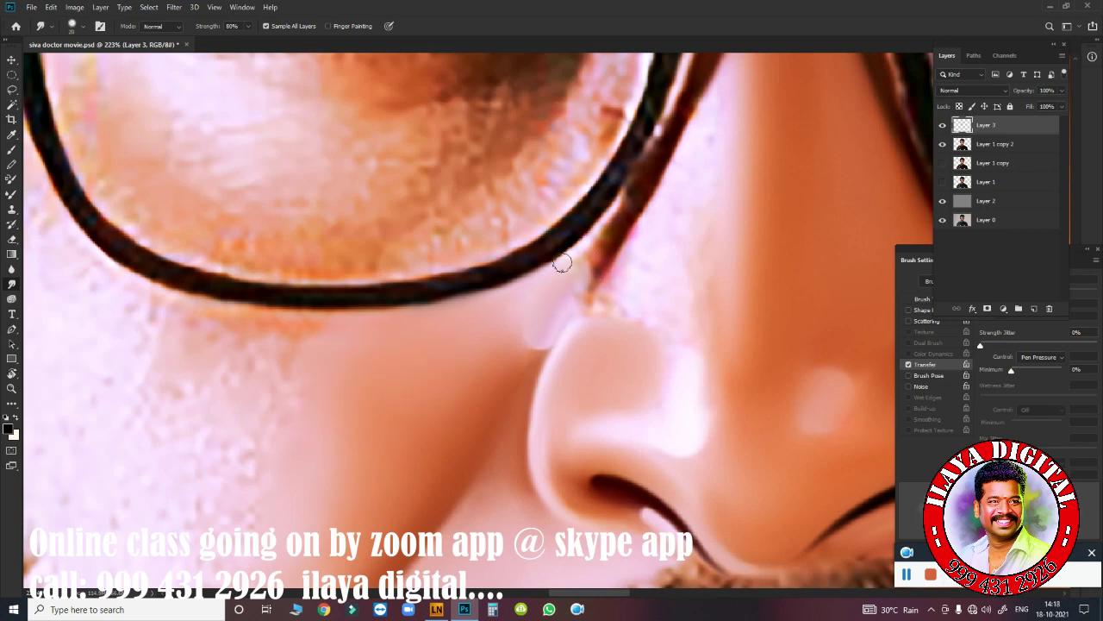
mouse_move(652, 143)
mouse_down()
mouse_move(660, 110)
mouse_move(594, 278)
mouse_move(599, 301)
mouse_move(578, 291)
mouse_move(629, 328)
mouse_move(608, 342)
mouse_up()
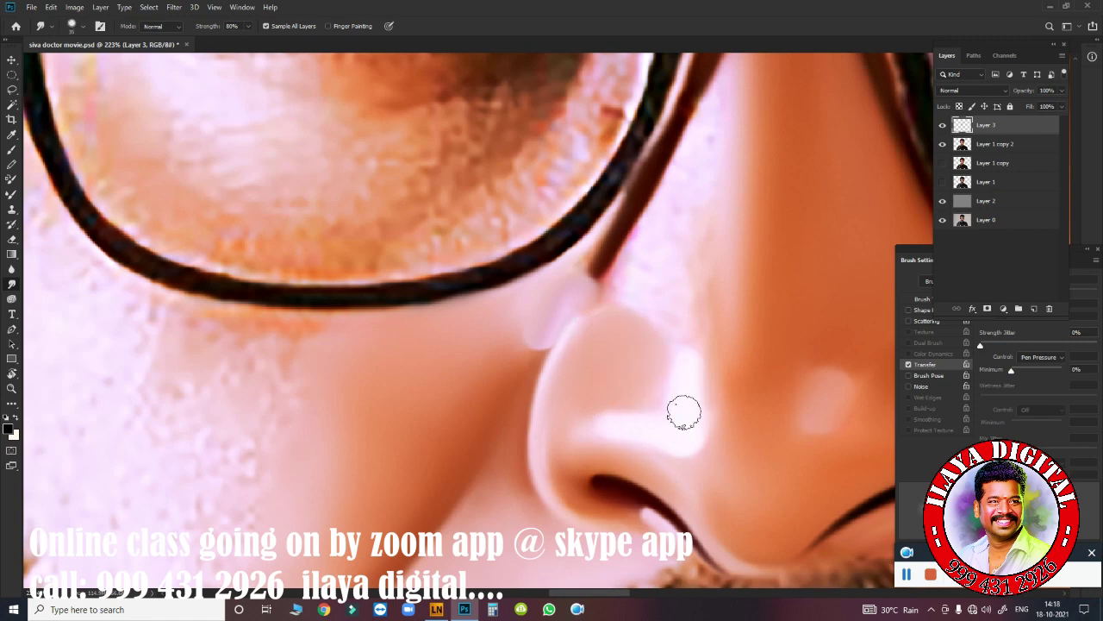
- Smooth the skin toward the nostril and smear the dark nose-pad edge of the glasses
mouse_move(750, 323)
mouse_down()
mouse_move(756, 239)
mouse_move(724, 393)
mouse_up()
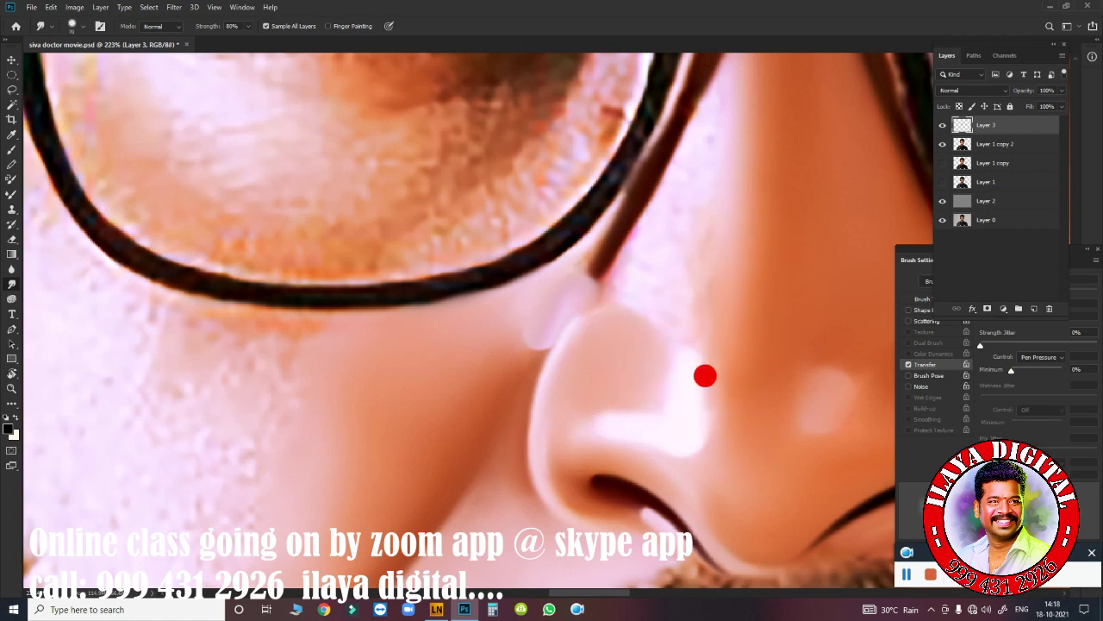
mouse_move(732, 524)
mouse_down()
mouse_move(689, 489)
mouse_move(717, 466)
mouse_up()
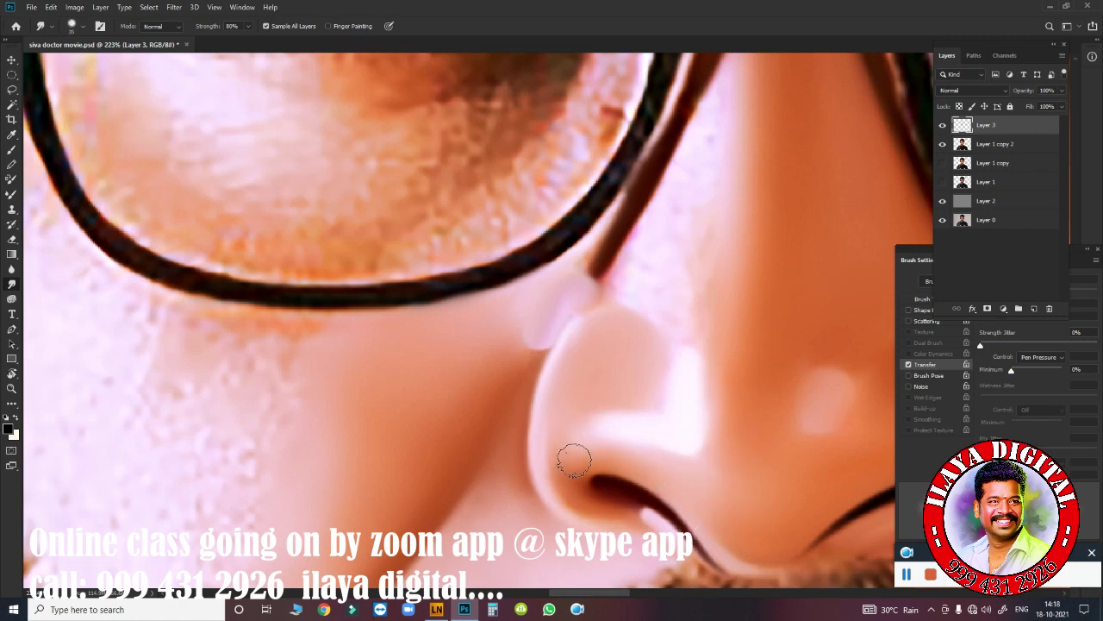
drag(640, 229, 506, 410)
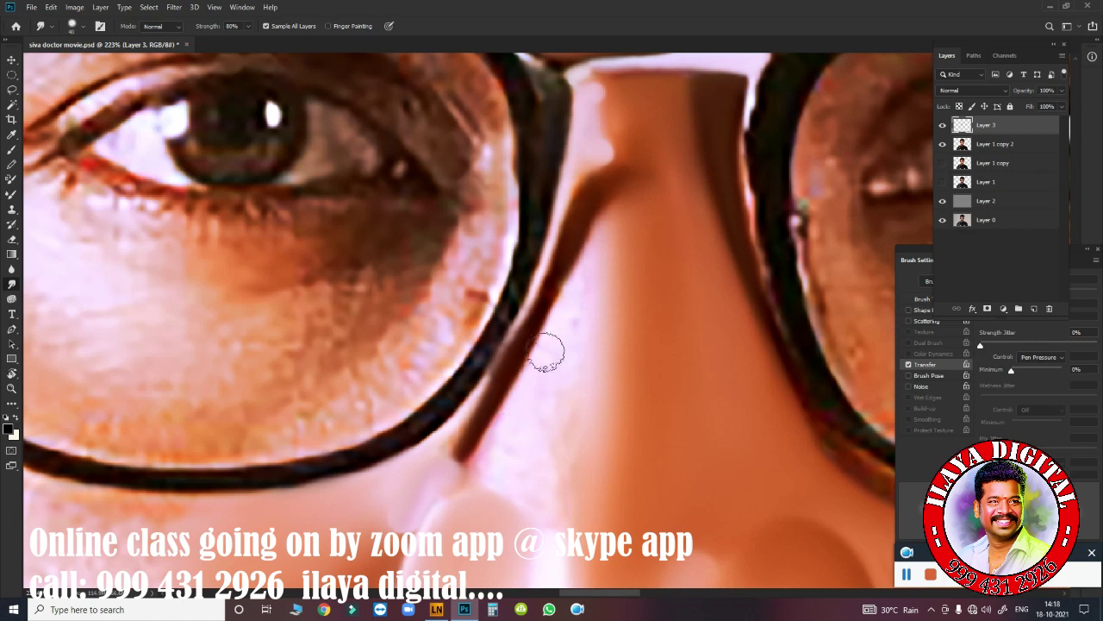
mouse_move(544, 319)
mouse_down()
mouse_move(571, 216)
mouse_move(587, 281)
mouse_up()
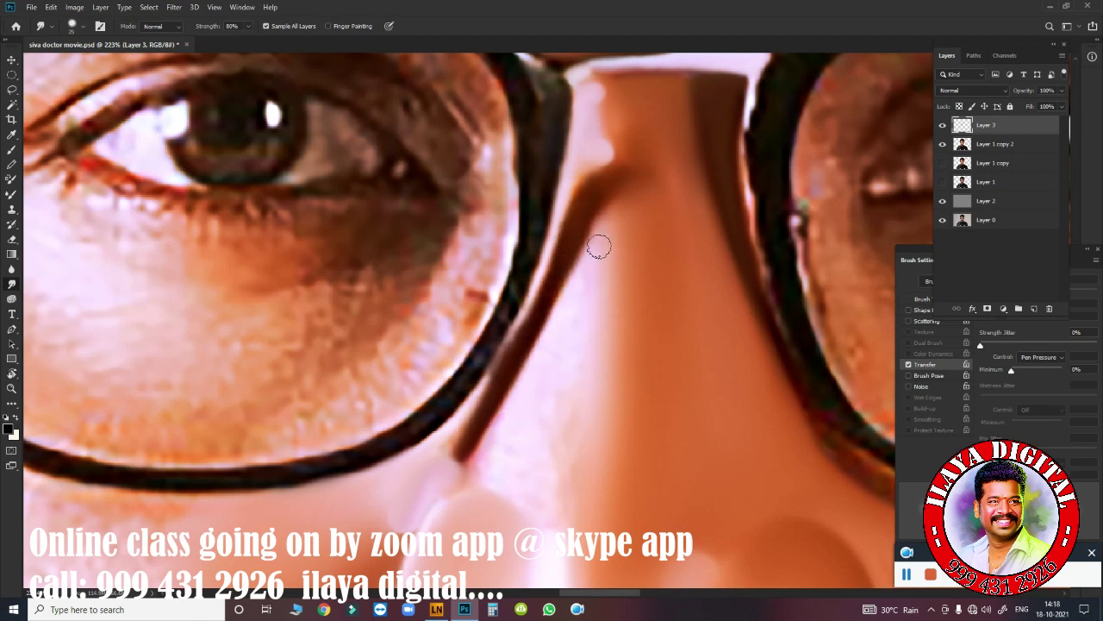
drag(566, 326, 500, 466)
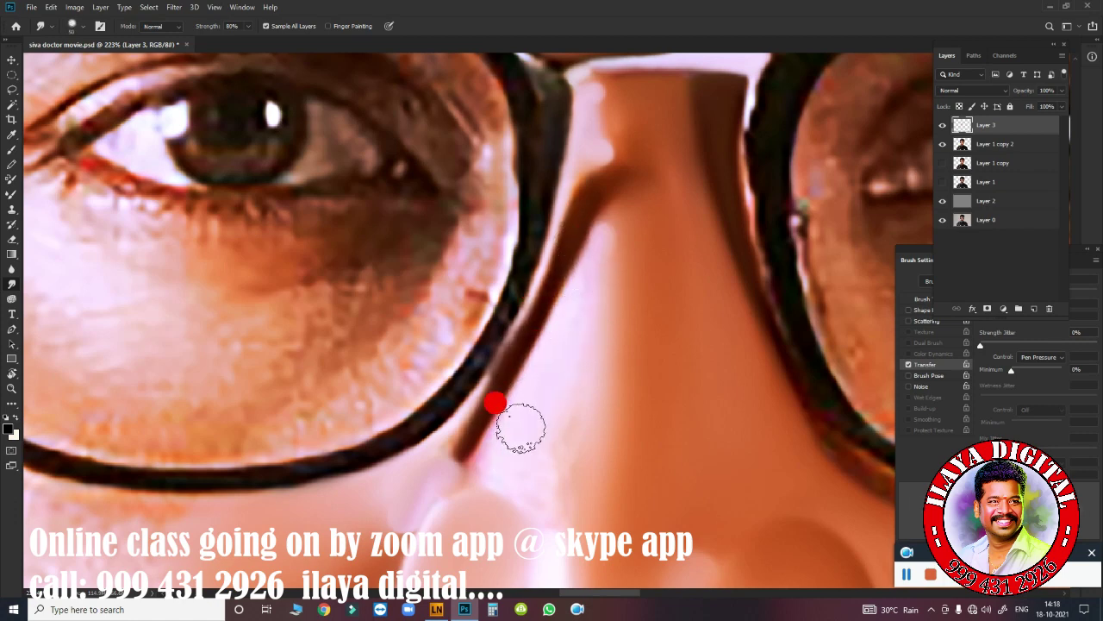
drag(574, 438, 640, 254)
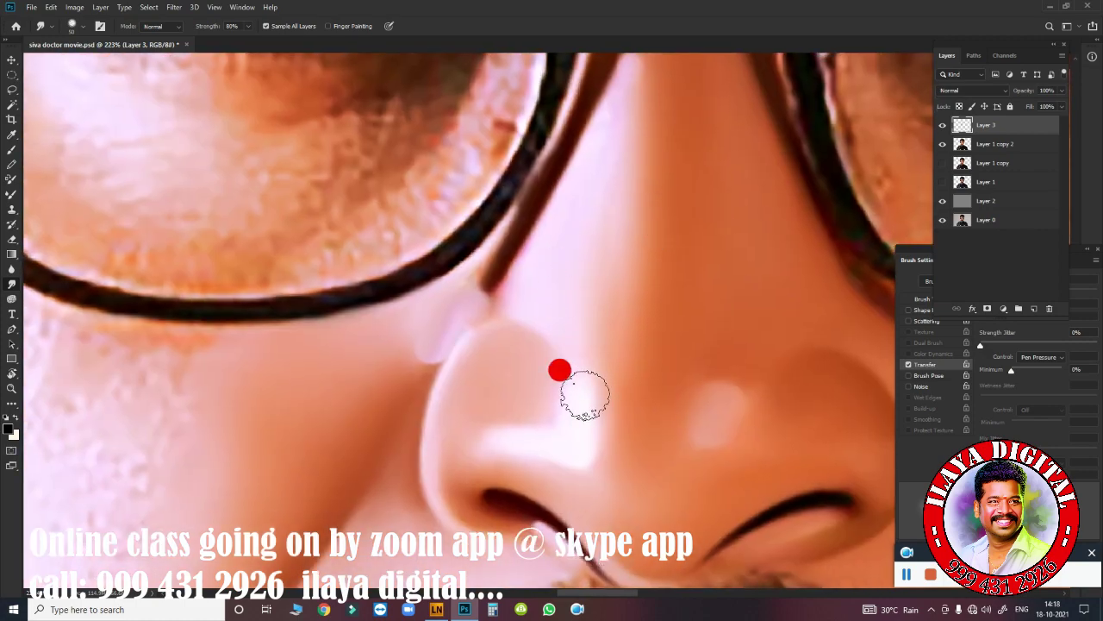
mouse_move(559, 370)
mouse_down()
mouse_move(591, 370)
mouse_move(524, 357)
mouse_move(488, 365)
mouse_up()
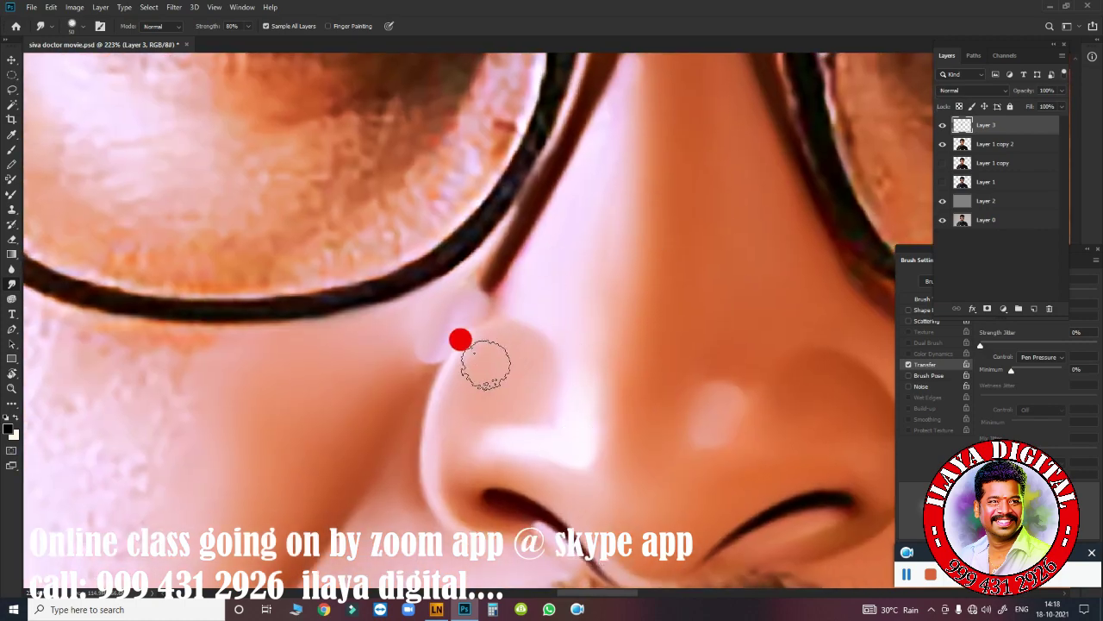
scroll(699, 282, down, 5)
scroll(700, 283, up, 1)
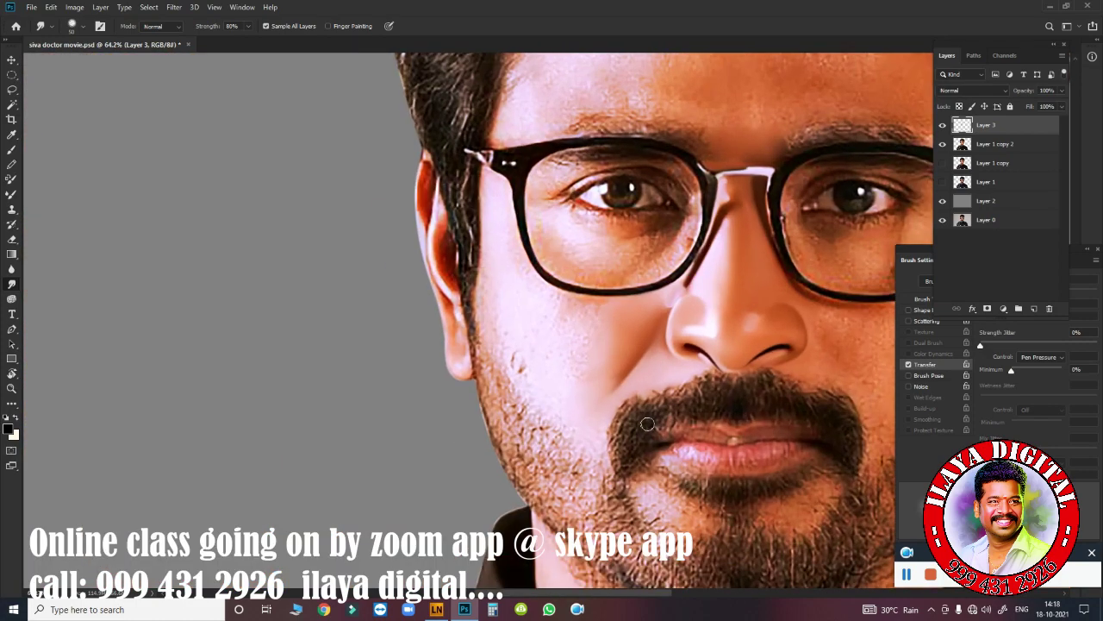
- Toggle Layer 3's visibility off and on to compare the retouch with the original
drag(679, 363, 536, 369)
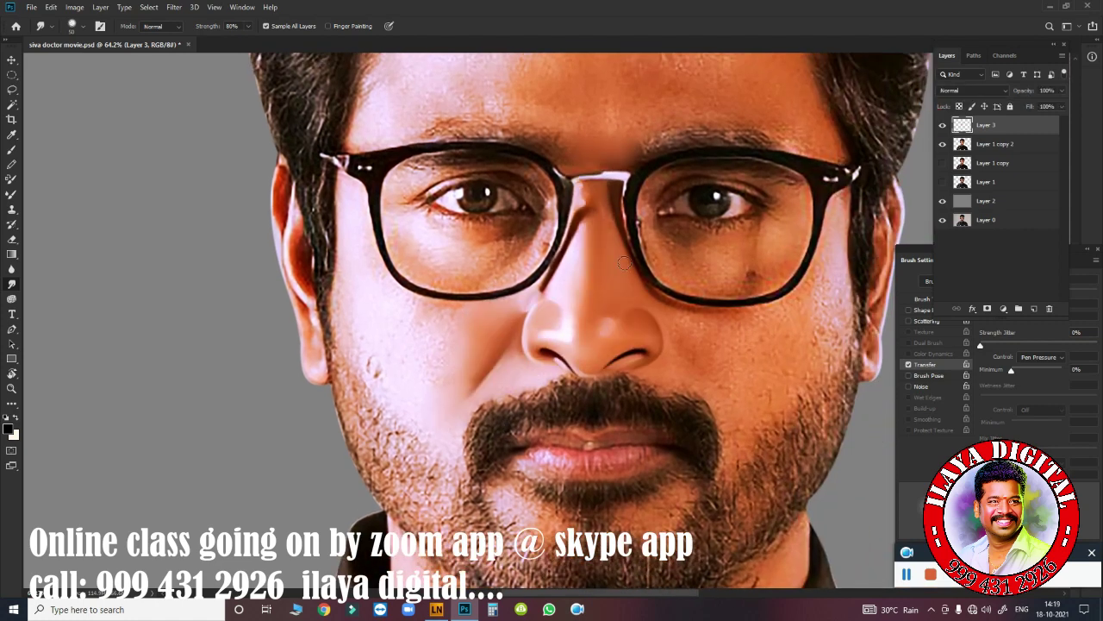
click(942, 126)
click(942, 126)
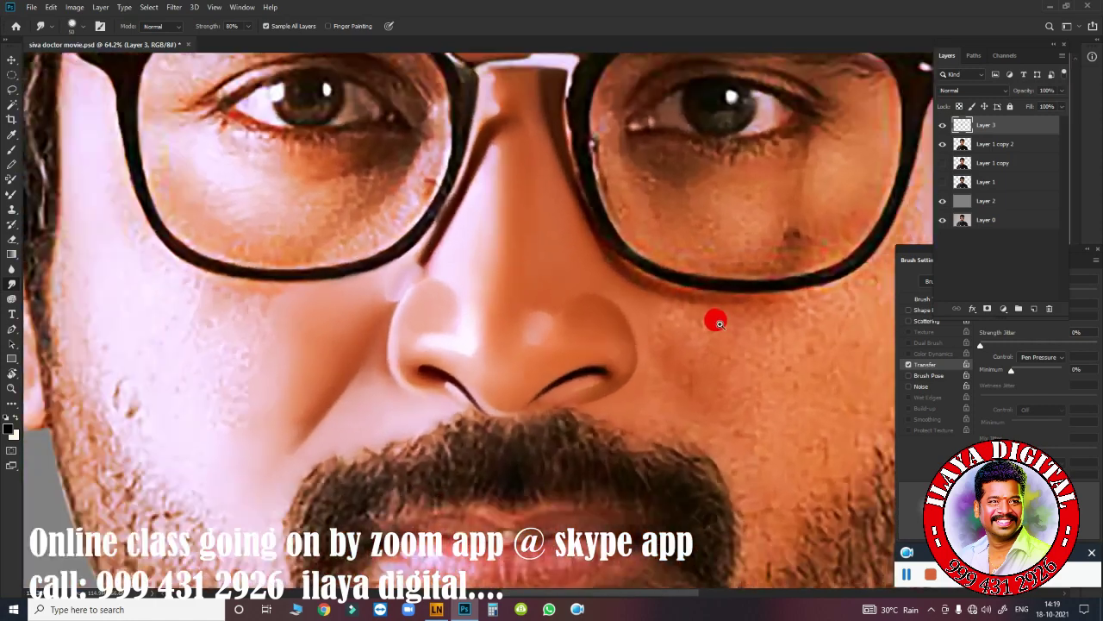
scroll(700, 323, down, 1)
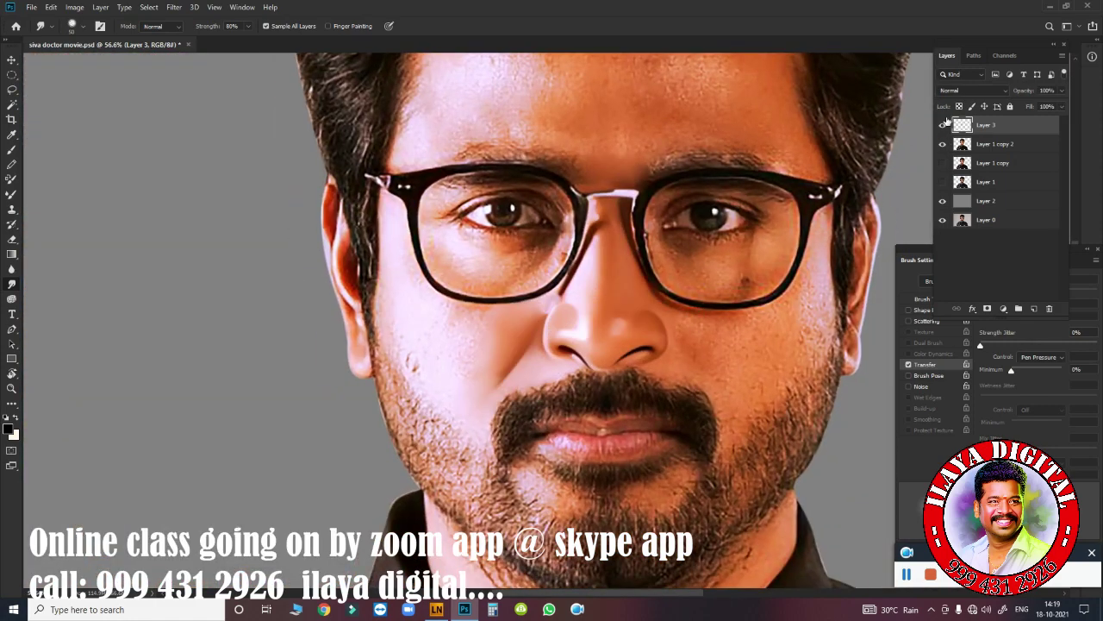
scroll(584, 349, up, 4)
scroll(585, 349, down, 1)
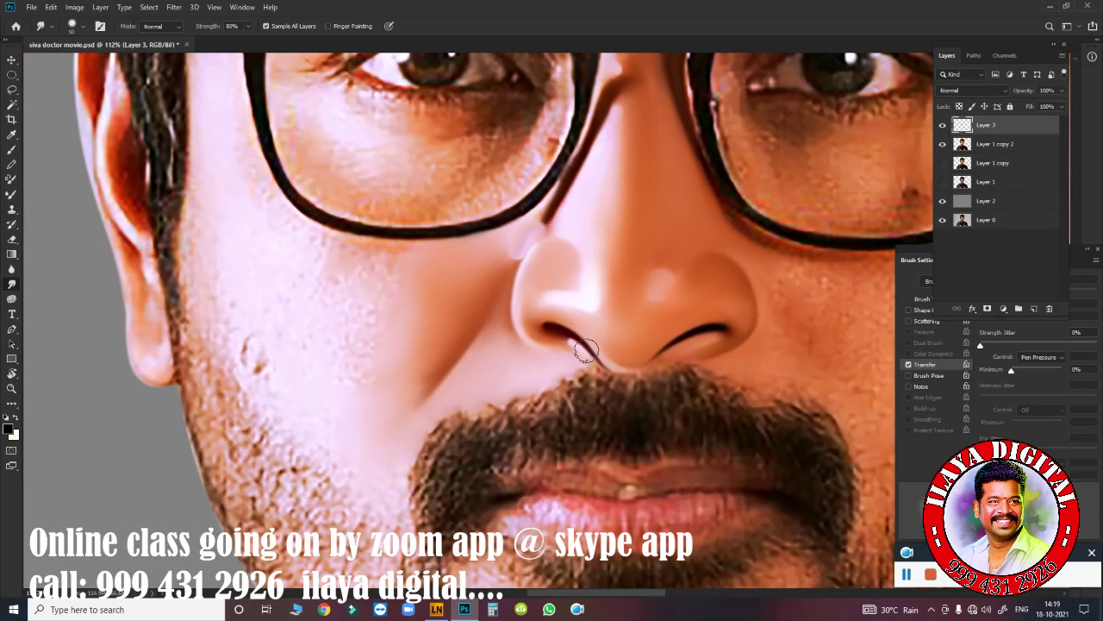
scroll(585, 349, up, 5)
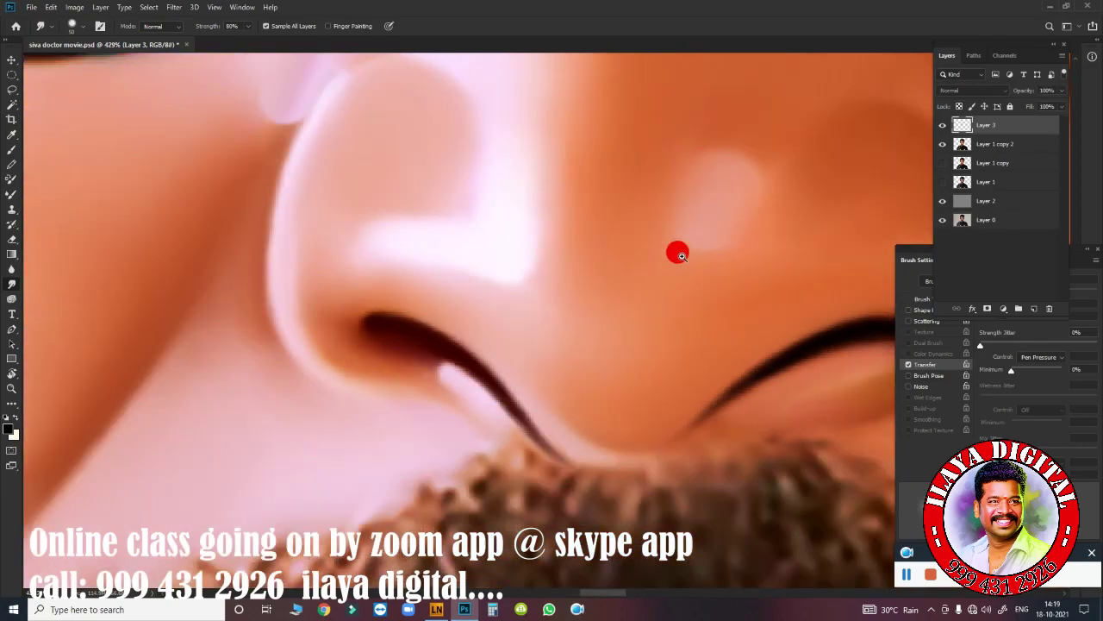
scroll(679, 254, down, 4)
scroll(592, 244, up, 3)
scroll(665, 267, down, 3)
scroll(606, 253, up, 1)
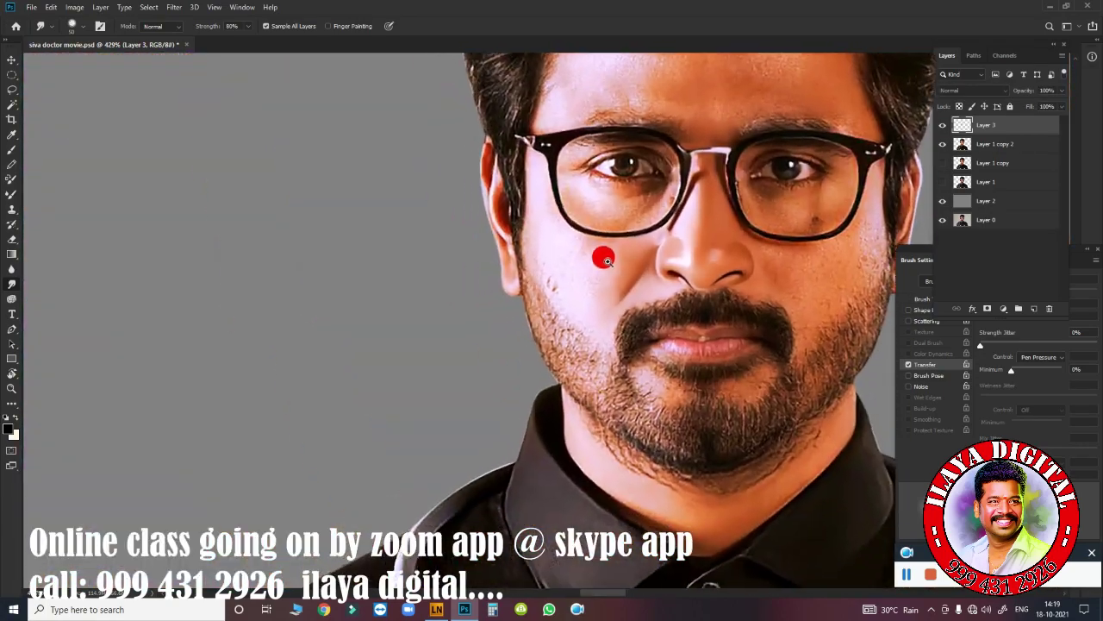
scroll(606, 259, up, 3)
scroll(673, 284, down, 1)
scroll(658, 273, down, 2)
scroll(498, 302, up, 1)
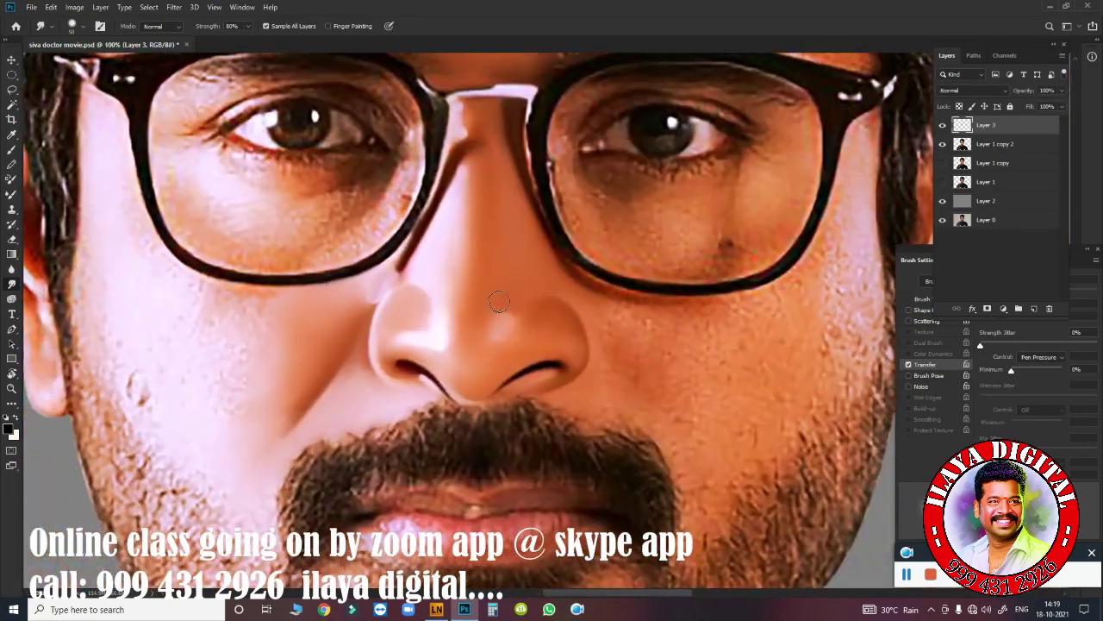
- Smudge the nose tip and blend the nostril's dark edge line into the skin
mouse_move(502, 319)
mouse_down()
mouse_move(489, 349)
mouse_move(468, 352)
mouse_up()
click(468, 209)
scroll(488, 353, up, 2)
scroll(448, 350, up, 1)
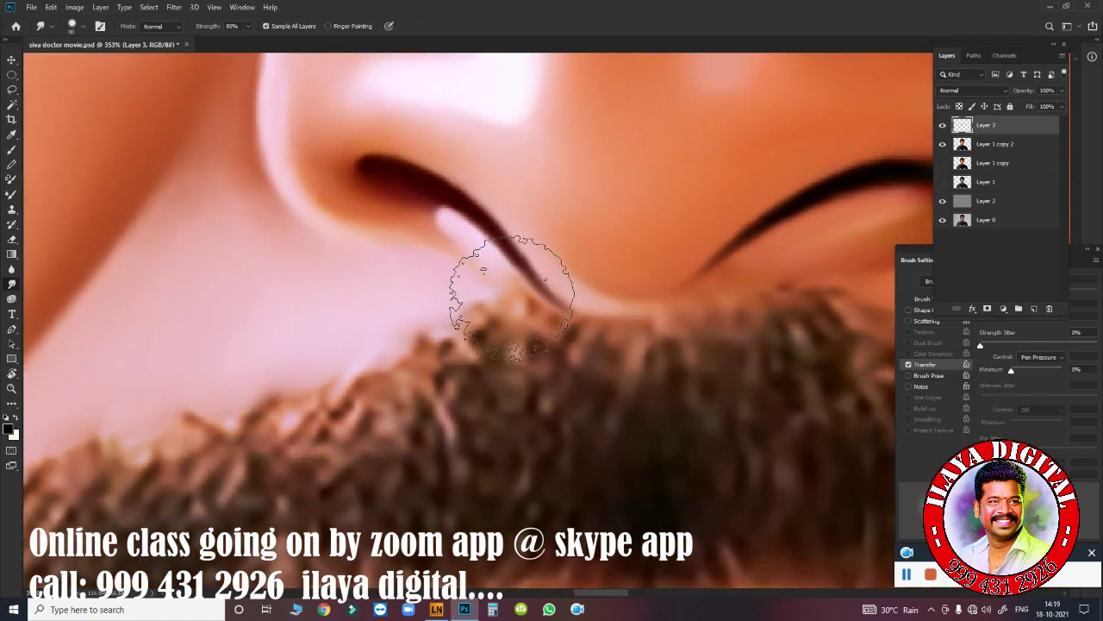
drag(417, 216, 496, 274)
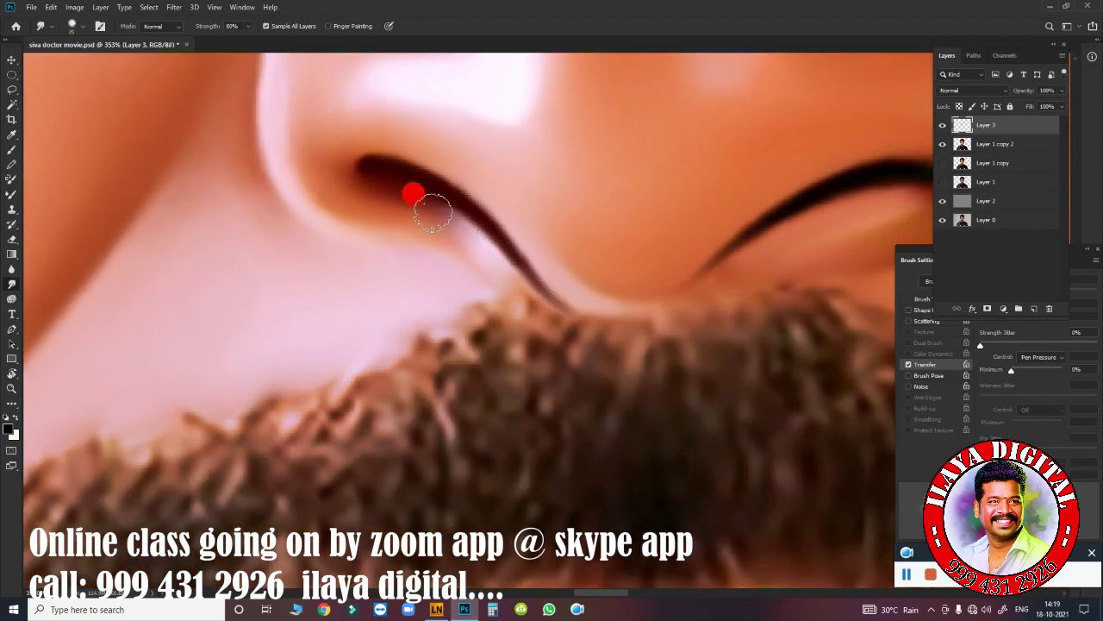
drag(564, 306, 527, 284)
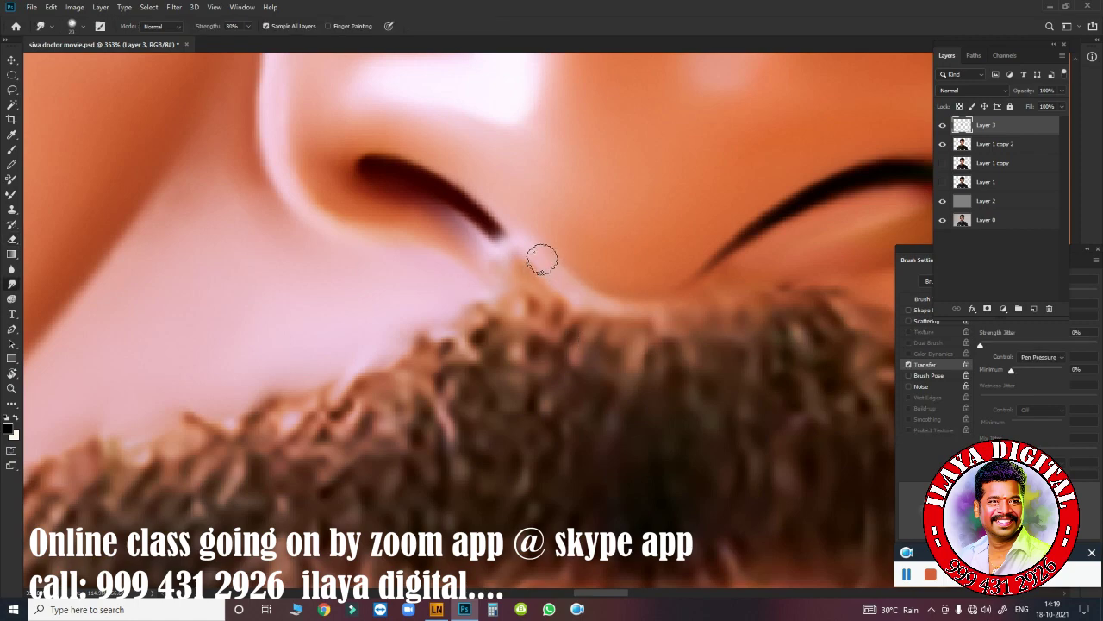
- Smear along the nostril edge and soften the skin below and left of it
mouse_move(533, 244)
mouse_down()
mouse_move(485, 284)
mouse_move(559, 316)
mouse_up()
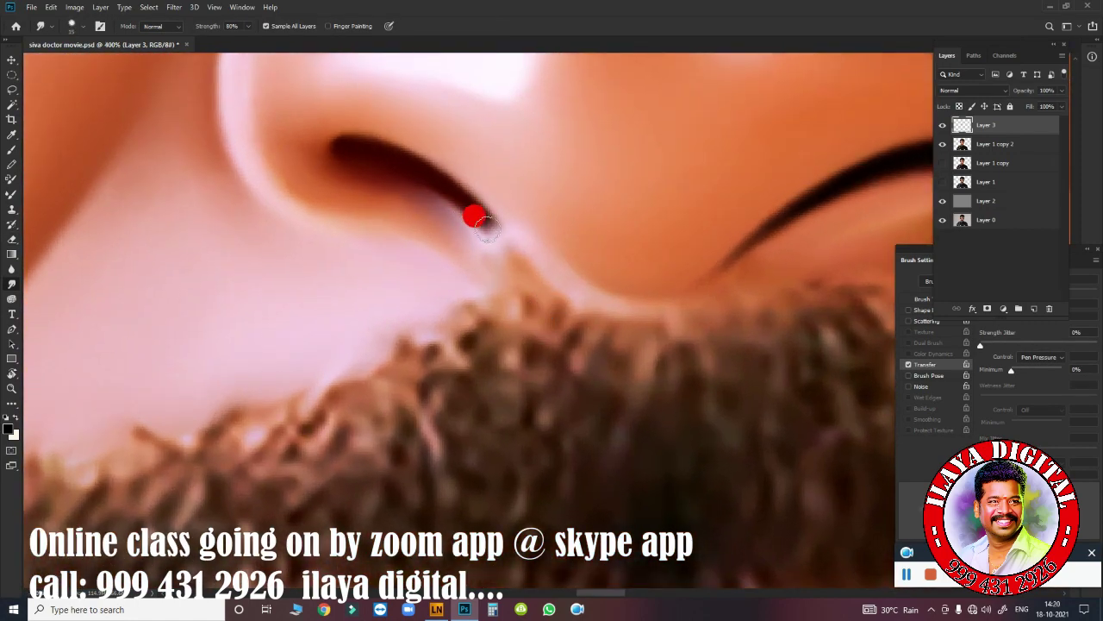
mouse_move(487, 227)
mouse_down()
mouse_move(524, 266)
mouse_move(611, 288)
mouse_move(571, 230)
mouse_move(655, 261)
mouse_move(645, 240)
mouse_move(659, 237)
mouse_move(581, 154)
mouse_up()
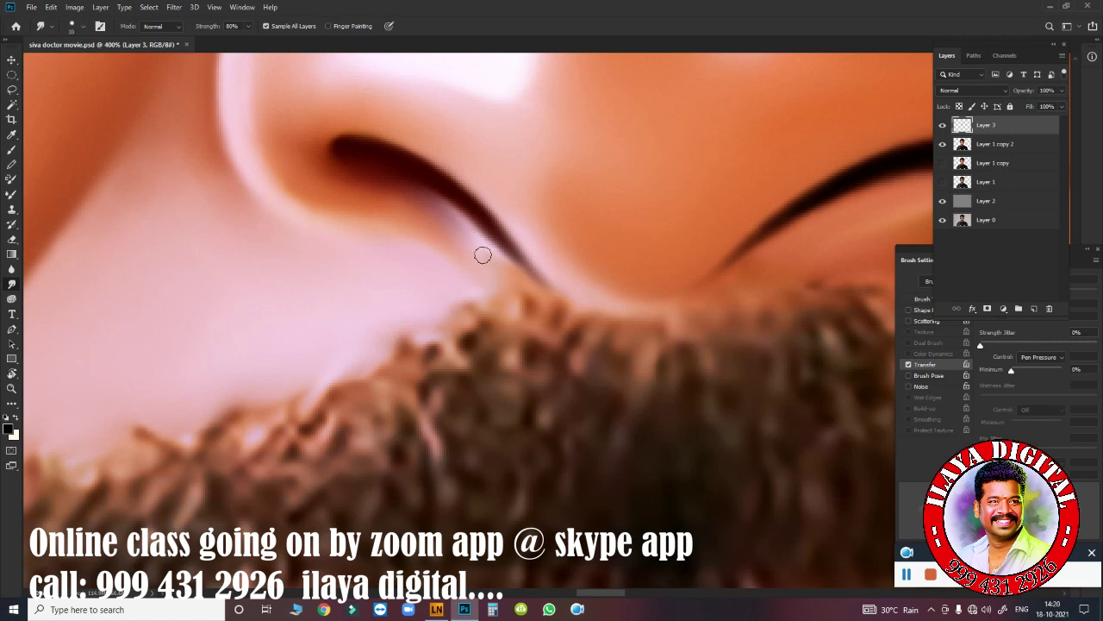
drag(473, 269, 607, 312)
mouse_move(682, 253)
mouse_down()
mouse_move(662, 258)
mouse_move(699, 291)
mouse_move(660, 302)
mouse_up()
mouse_move(499, 292)
mouse_down()
mouse_move(428, 213)
mouse_move(621, 302)
mouse_move(371, 204)
mouse_move(257, 132)
mouse_up()
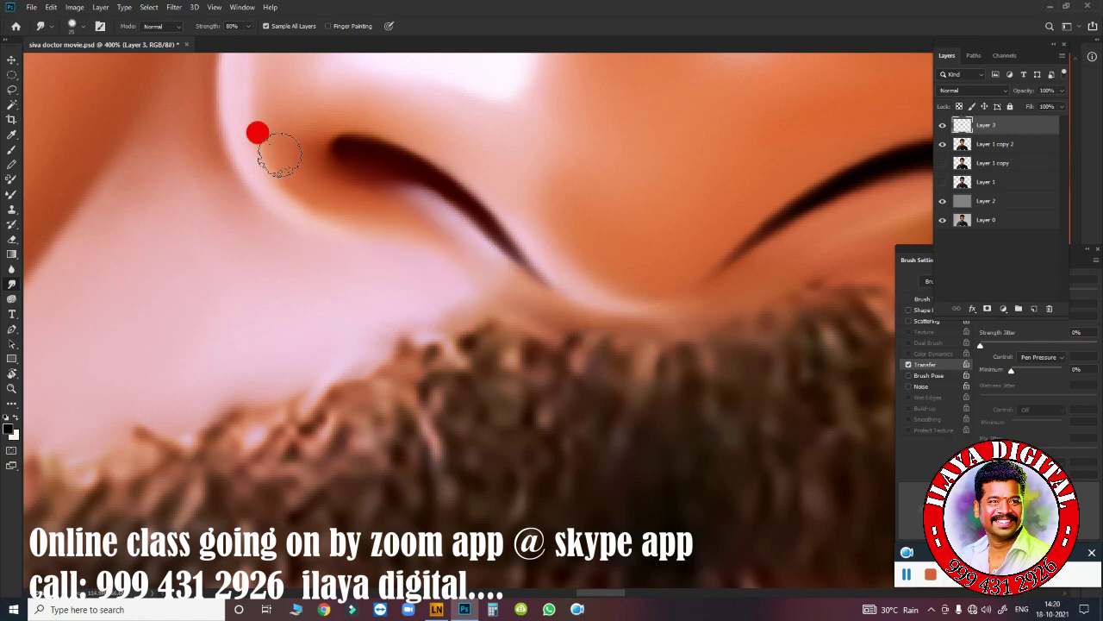
alt+space+click(621, 276)
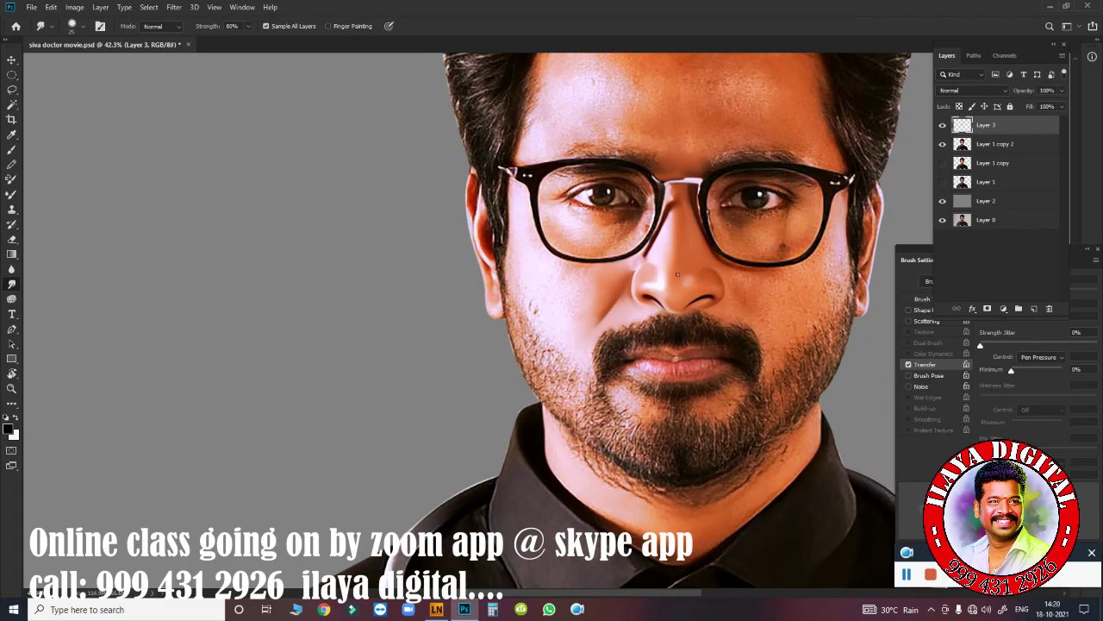
- Smudge the nose bridge, the skin by the nostril, the pink skin beside the nose and the nose-pad edge
mouse_move(638, 276)
mouse_down()
mouse_move(613, 216)
mouse_move(667, 288)
mouse_up()
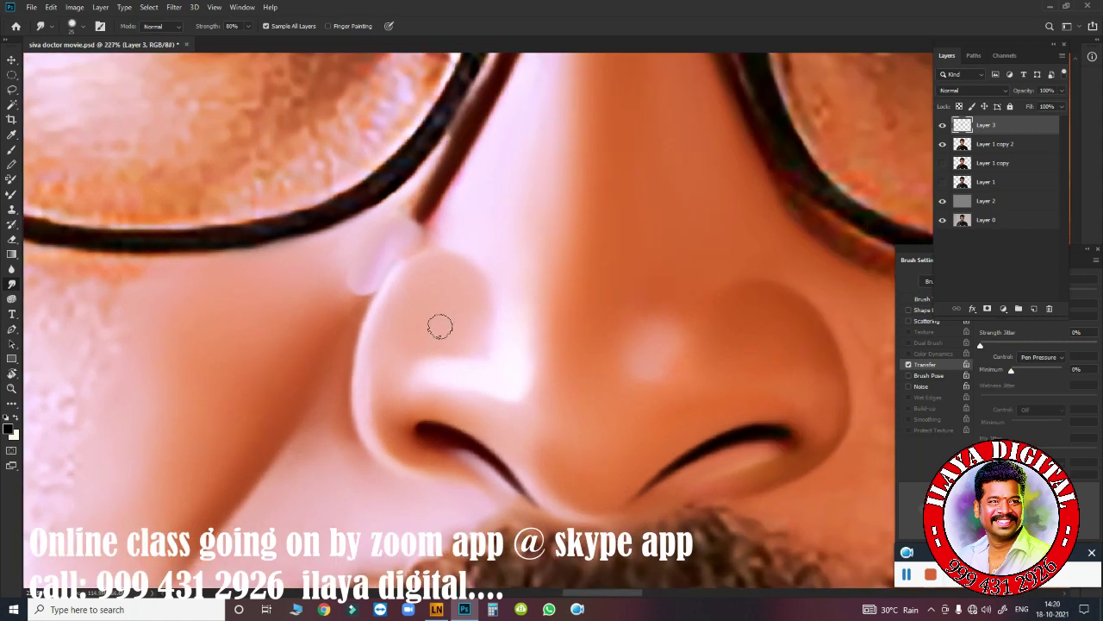
drag(452, 215, 470, 245)
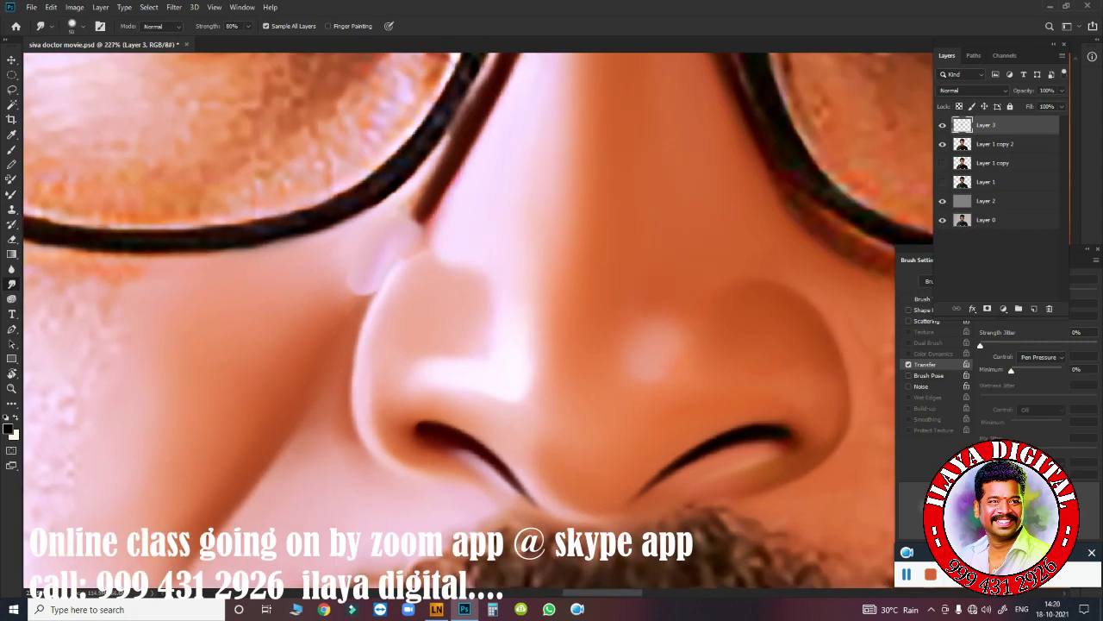
mouse_move(428, 302)
mouse_down()
mouse_move(449, 287)
mouse_move(423, 288)
mouse_move(394, 325)
mouse_move(480, 319)
mouse_move(472, 299)
mouse_move(443, 394)
mouse_move(419, 342)
mouse_up()
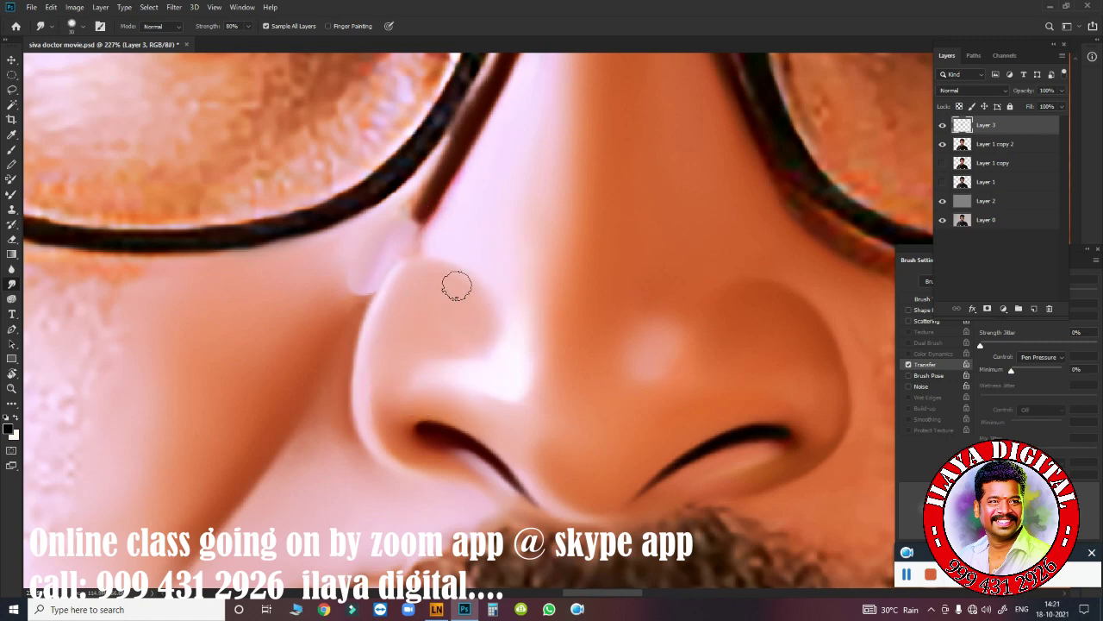
drag(381, 273, 408, 285)
drag(423, 171, 425, 204)
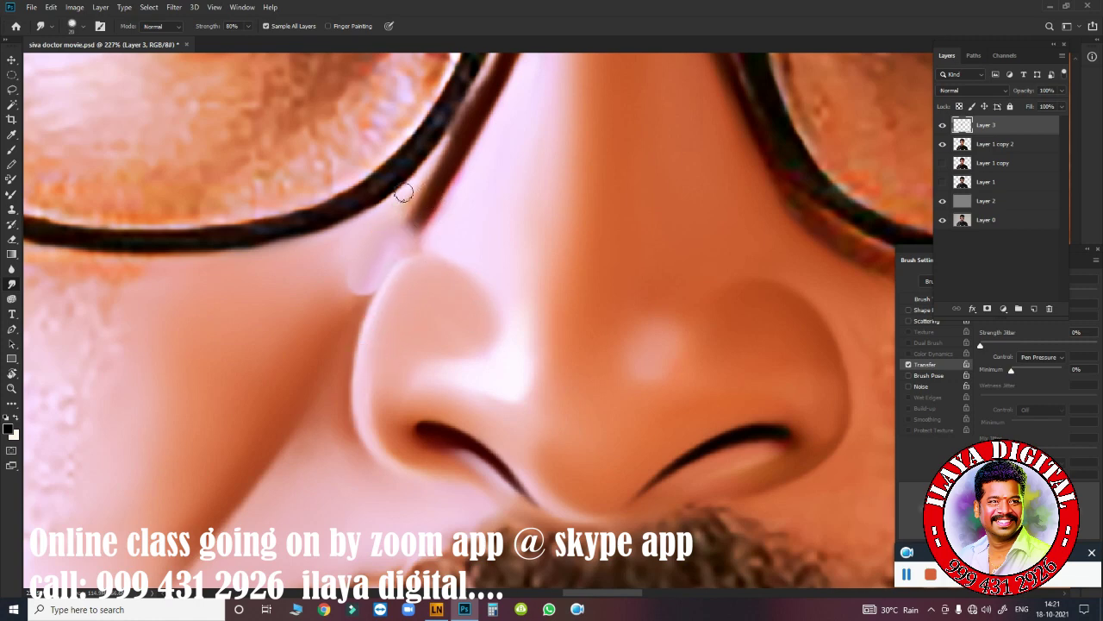
- Smooth more skin around the nose-pad edge, the bridge and left of the nose tip
drag(438, 199, 449, 208)
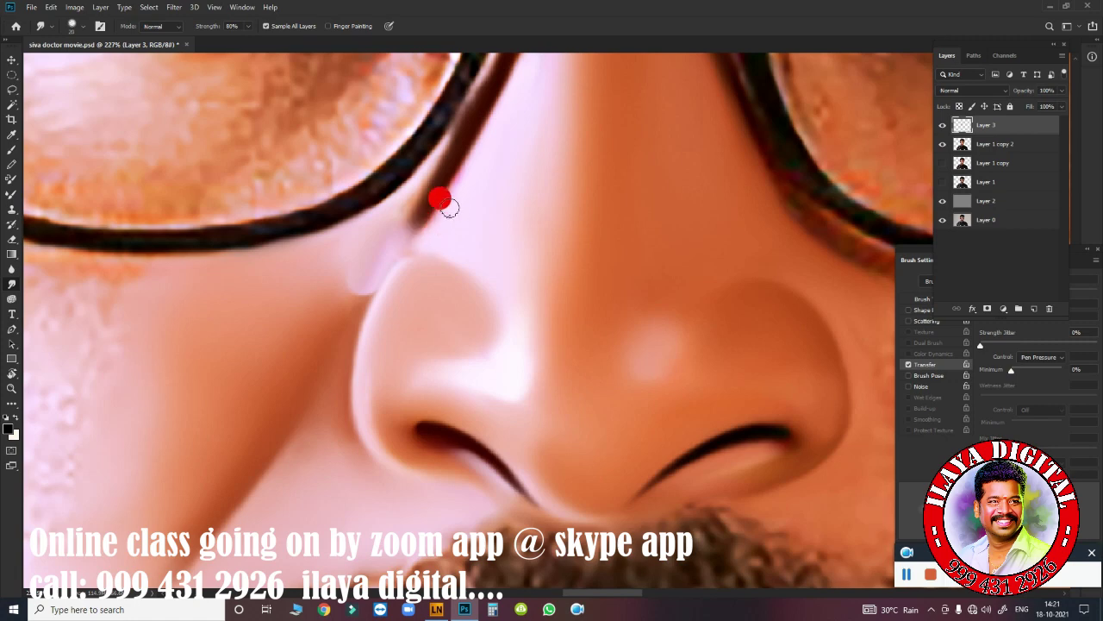
drag(405, 254, 388, 266)
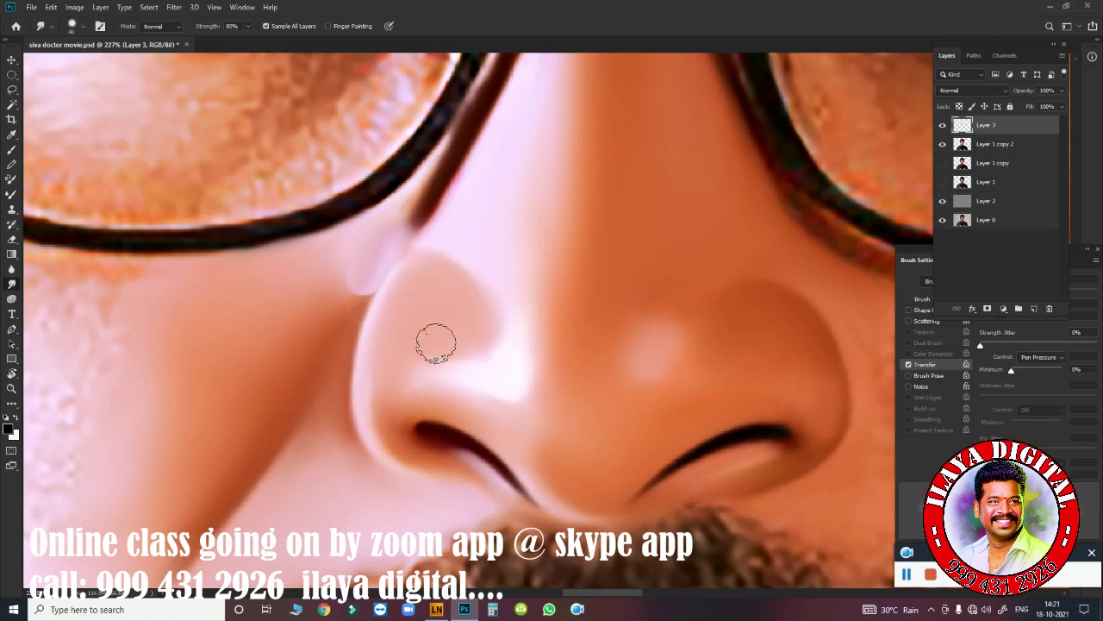
drag(456, 290, 465, 302)
drag(492, 379, 534, 318)
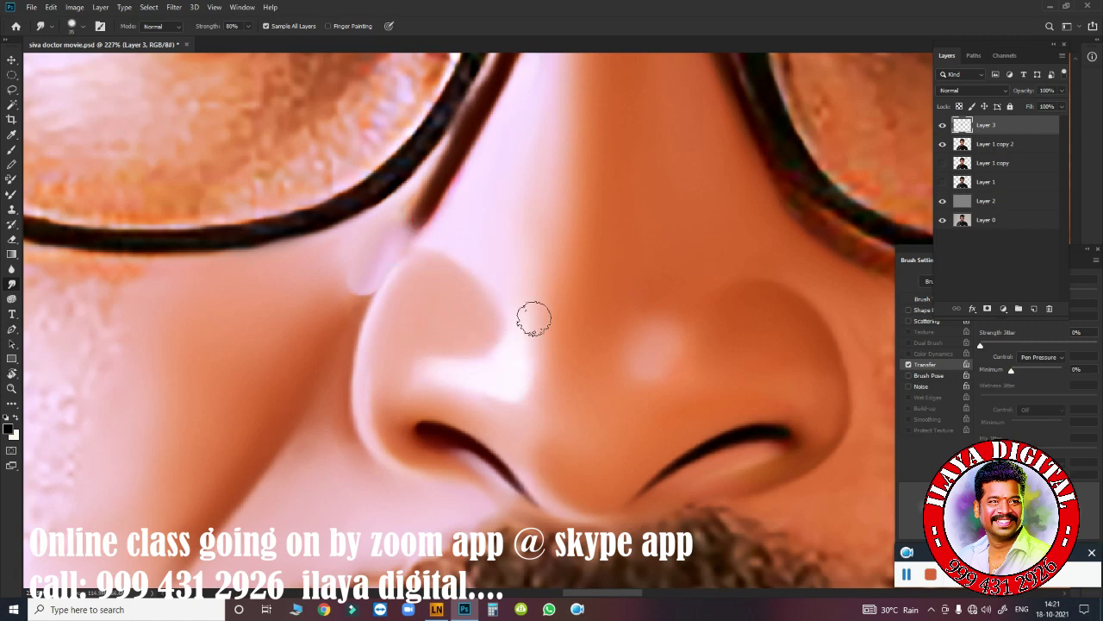
mouse_move(620, 377)
mouse_down()
mouse_move(513, 388)
mouse_move(579, 394)
mouse_up()
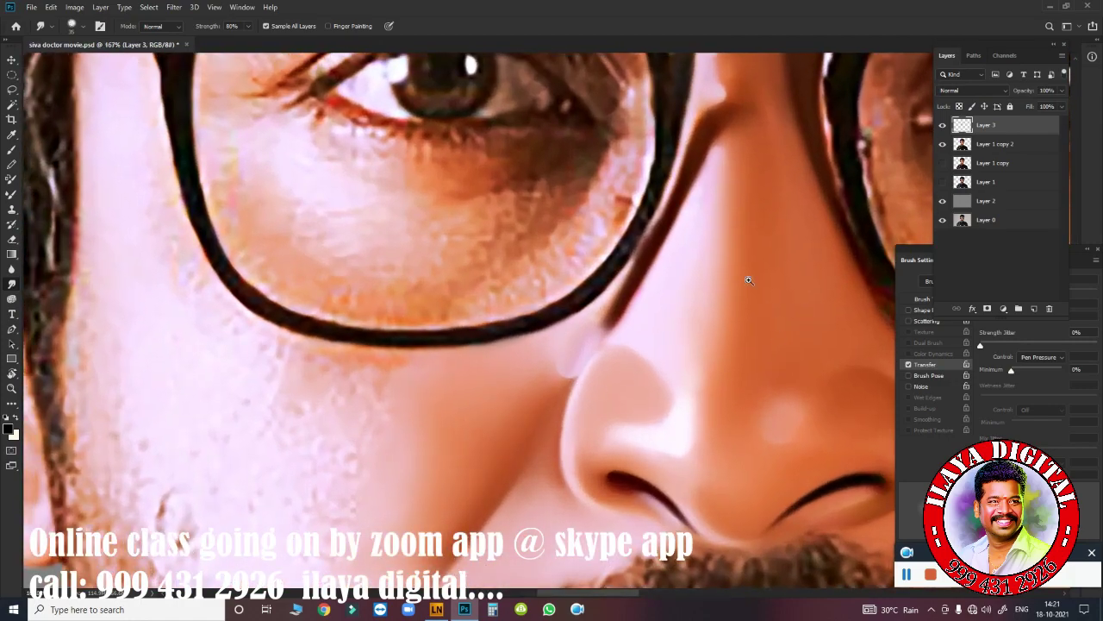
mouse_move(743, 389)
mouse_down()
mouse_move(557, 325)
mouse_move(581, 305)
mouse_up()
mouse_move(629, 336)
mouse_down()
mouse_move(574, 323)
mouse_move(644, 315)
mouse_move(547, 284)
mouse_up()
- With the Pen tool, frame the nose, moustache and glasses to edit the cheek path
key(p)
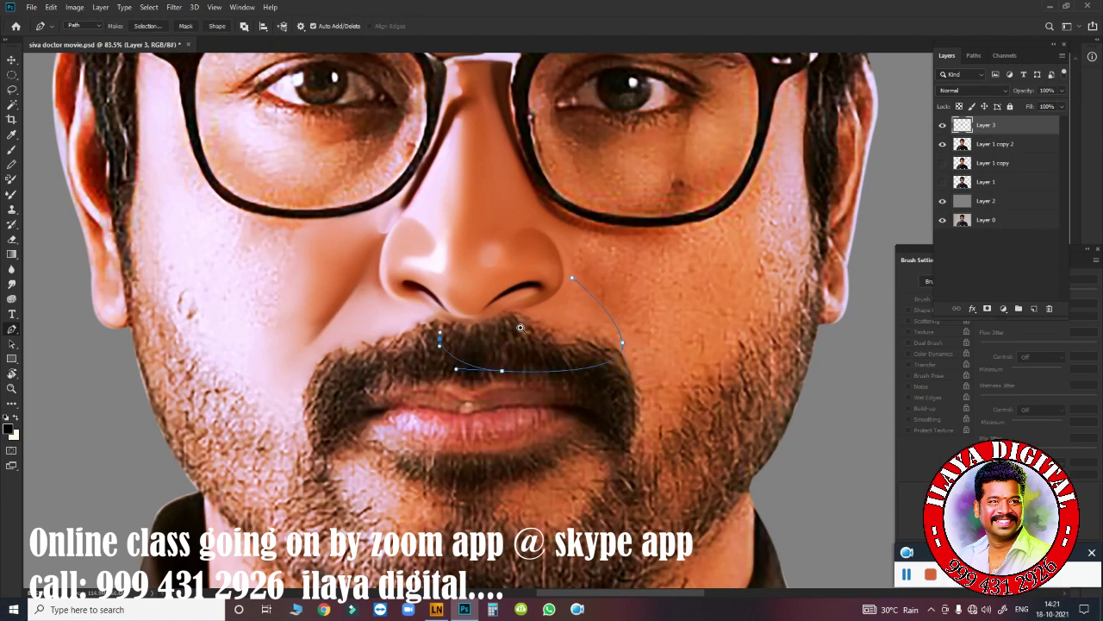
drag(520, 328, 521, 291)
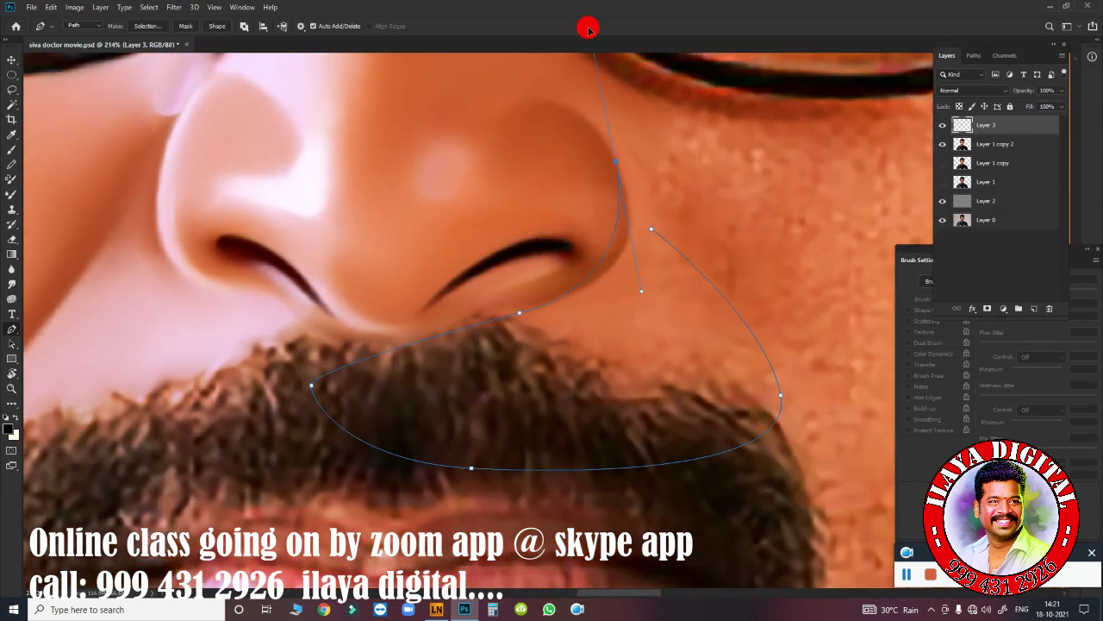
mouse_move(616, 136)
mouse_down()
mouse_move(593, 364)
mouse_move(581, 274)
mouse_up()
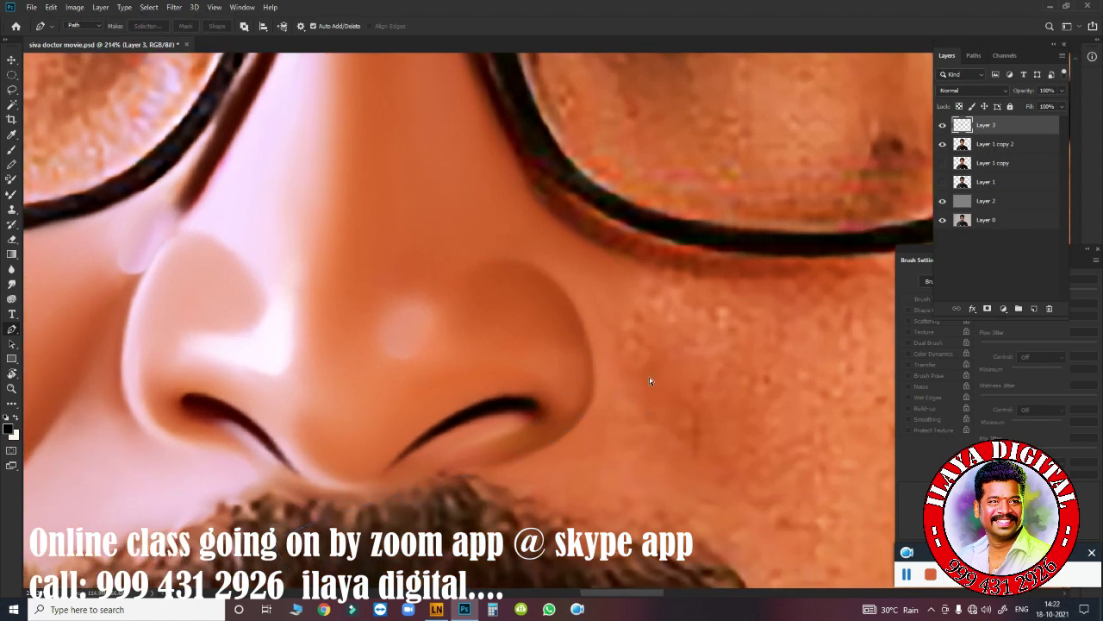
- Load the cheek path as a selection and feather its edge
key(ctrl+Return)
scroll(672, 345, down, 5)
alt+scroll(628, 276, up, 1)
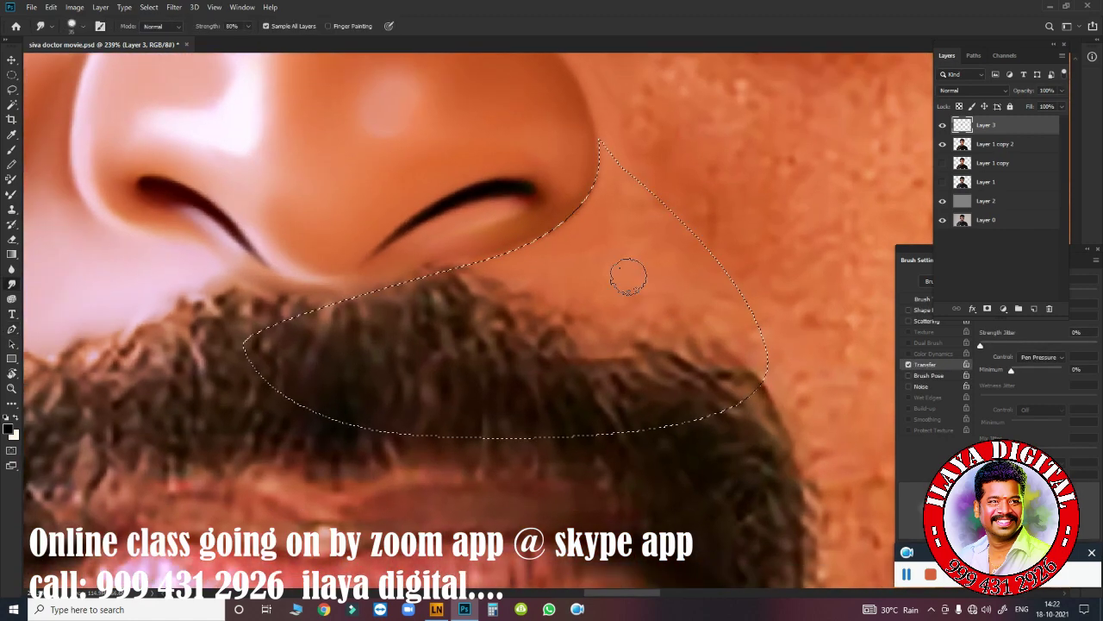
key(shift+F6)
key(Return)
scroll(557, 298, up, 2)
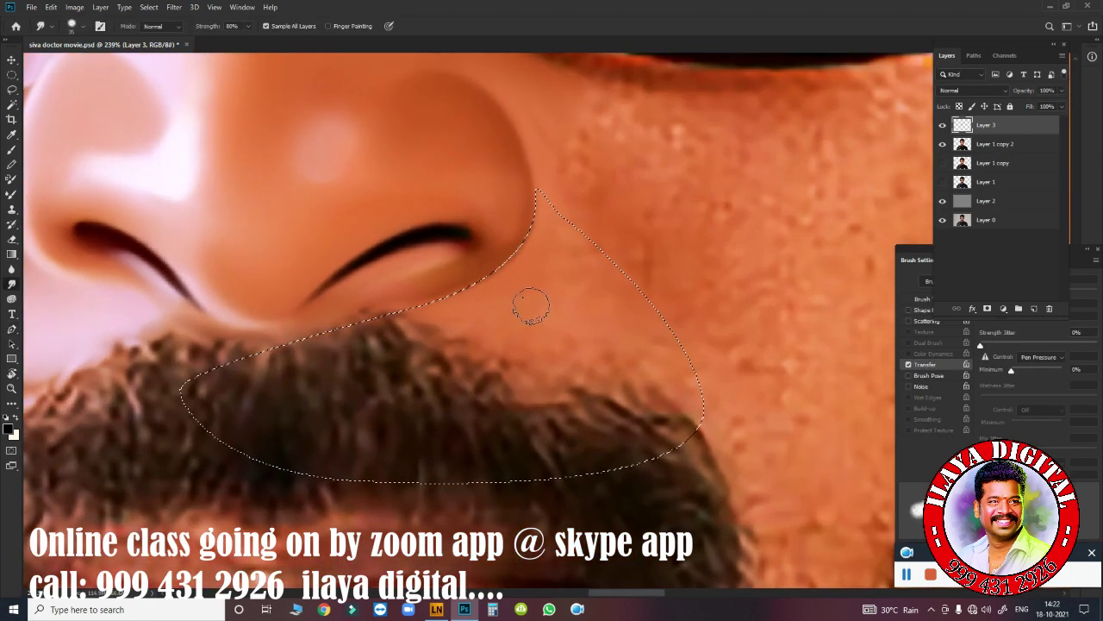
key(ctrl+d)
alt+scroll(541, 302, down, 2)
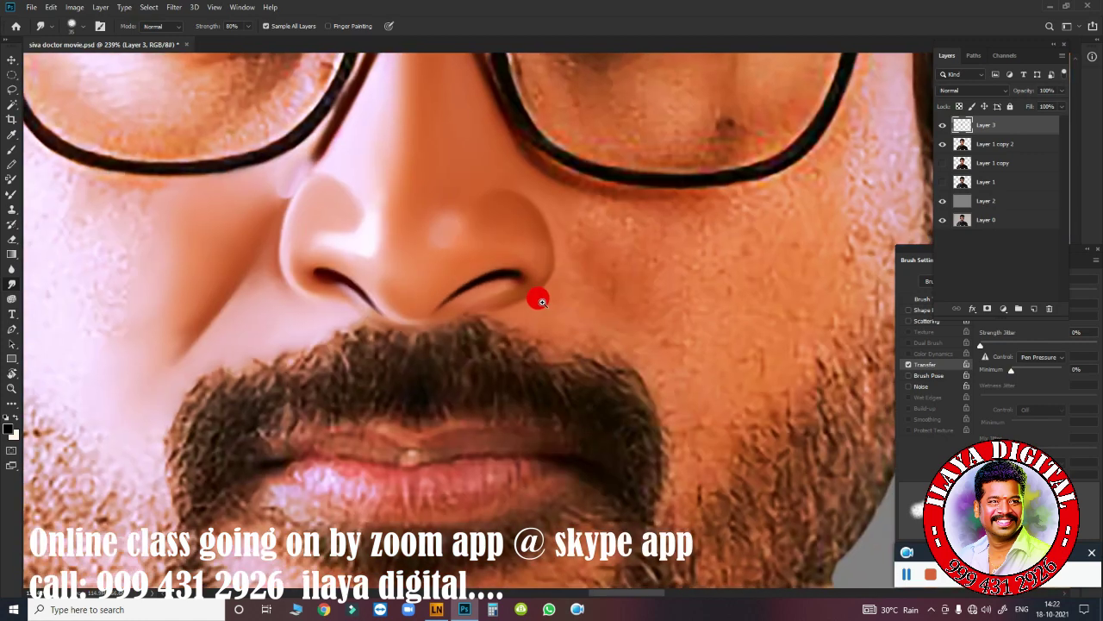
key(ctrl+shift+d)
alt+scroll(539, 301, up, 1)
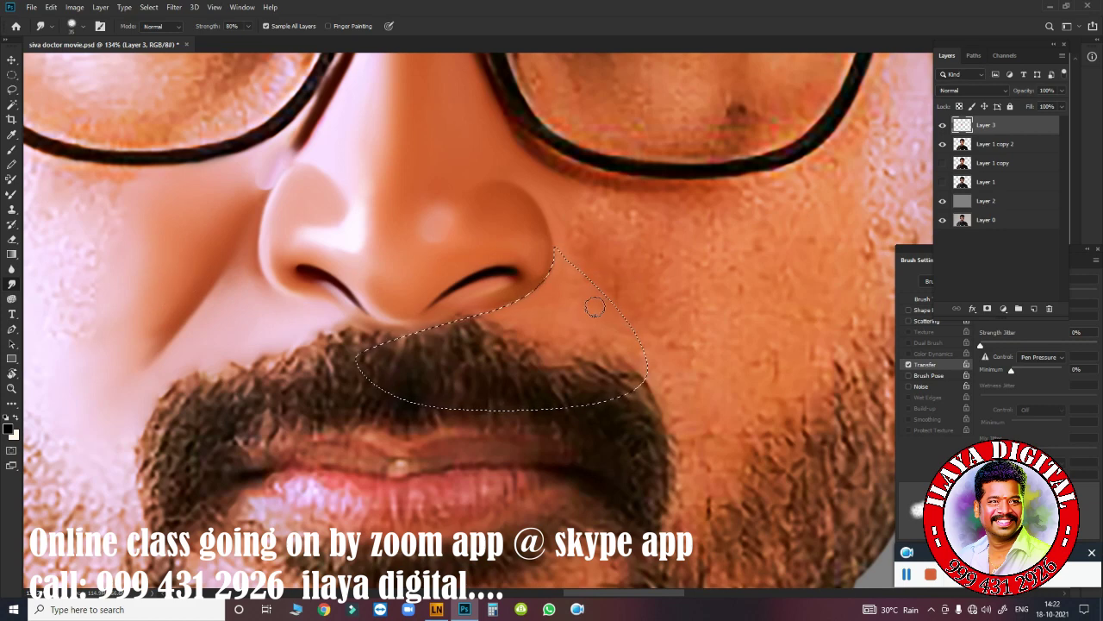
scroll(595, 308, up, 2)
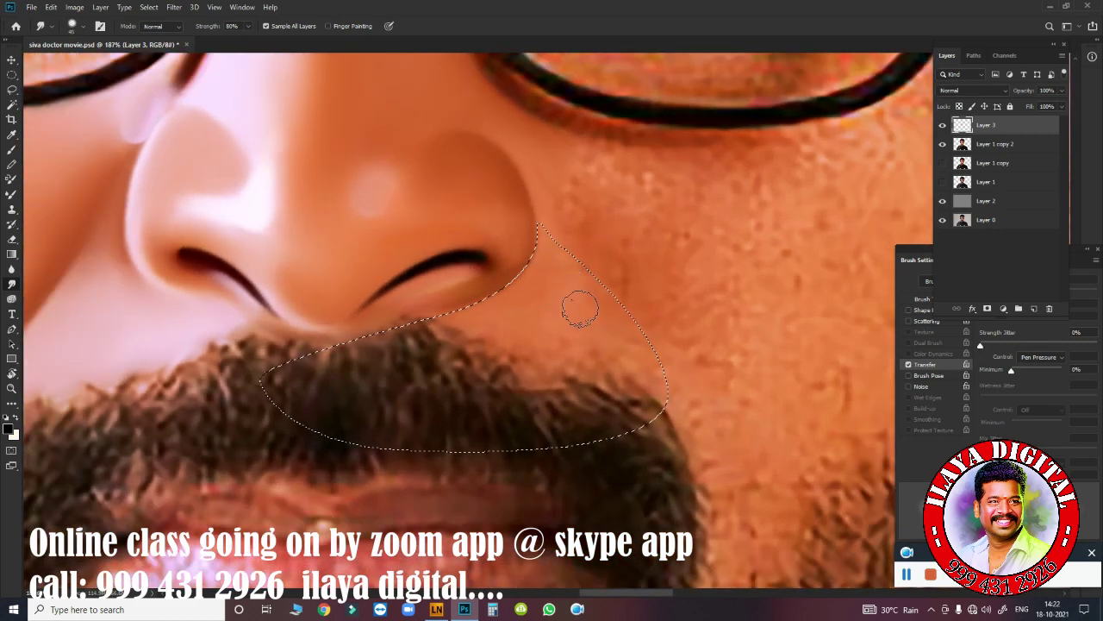
- Smudge the cheek inside the selection along the nostril edge and moustache top
drag(568, 300, 554, 287)
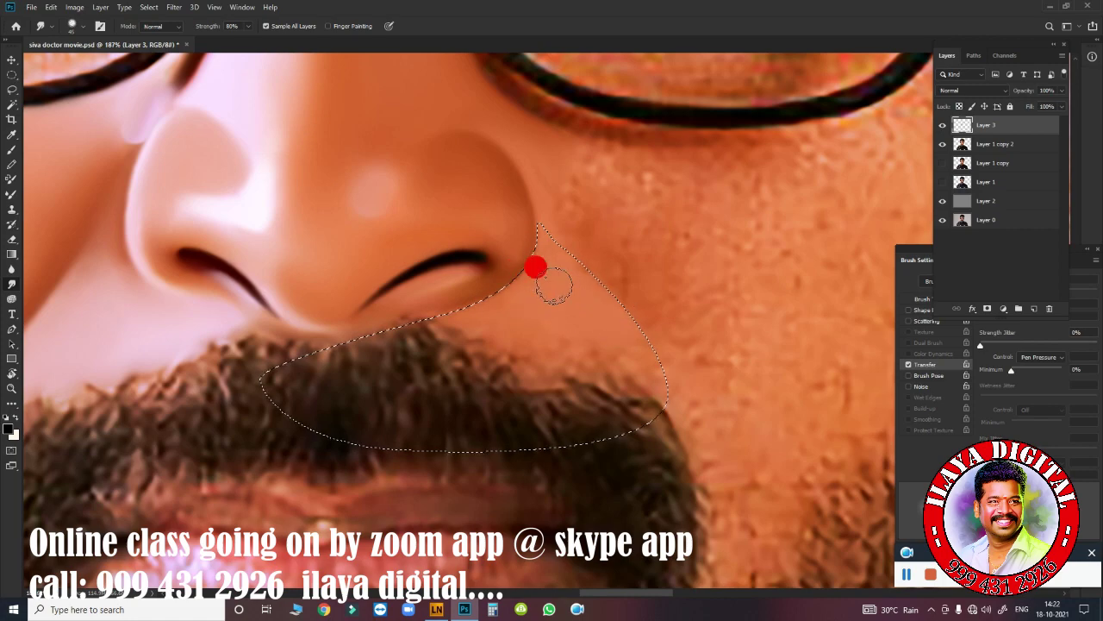
drag(514, 323, 622, 346)
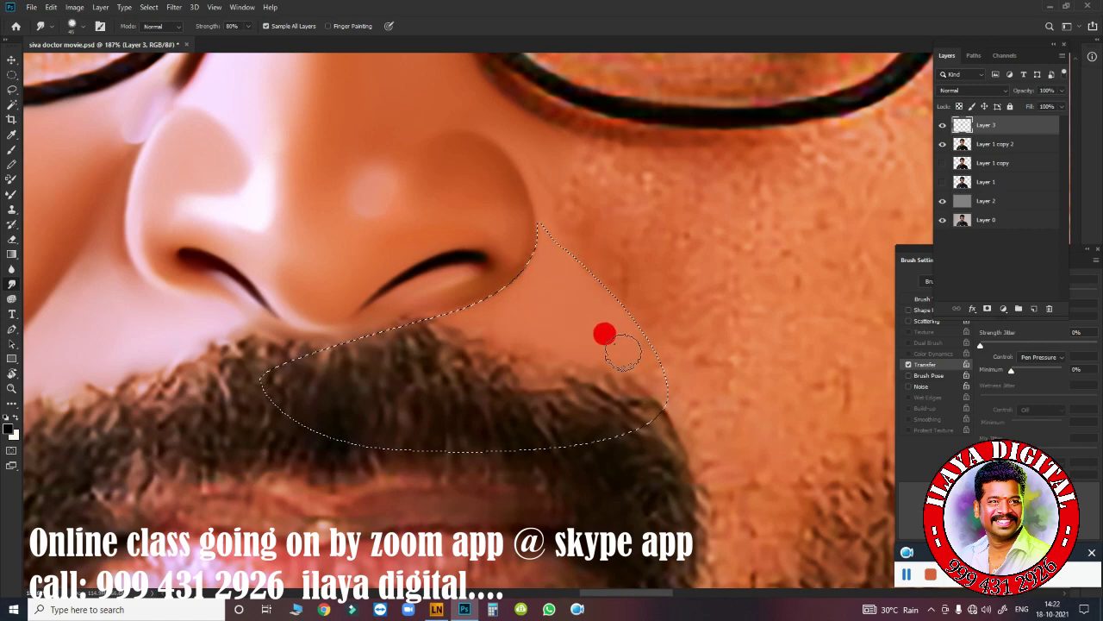
ctrl+click(586, 319)
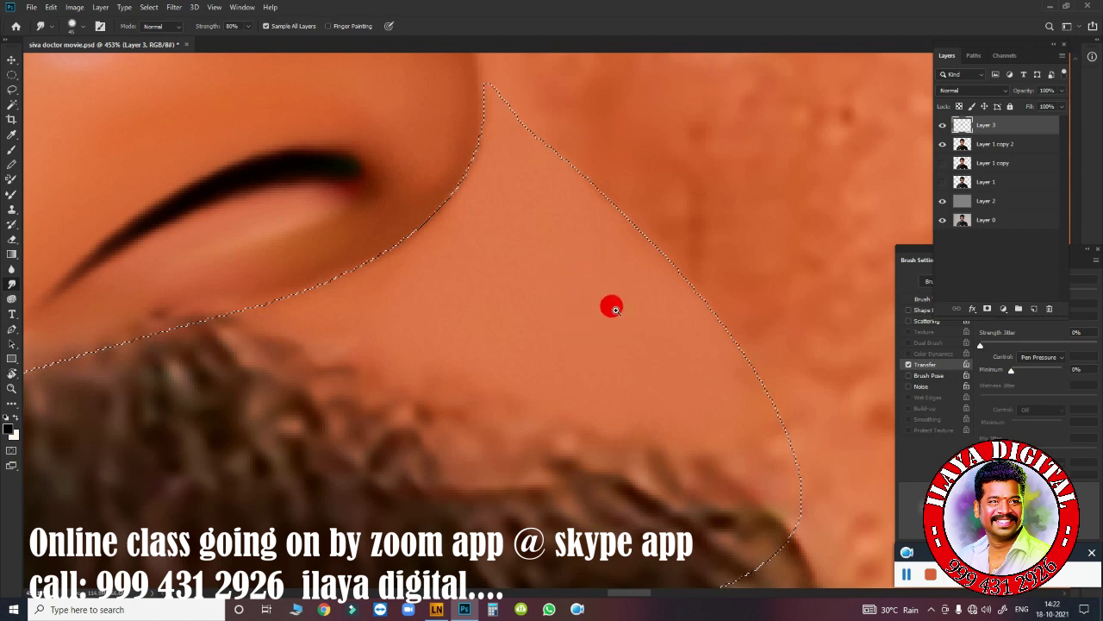
drag(611, 303, 670, 288)
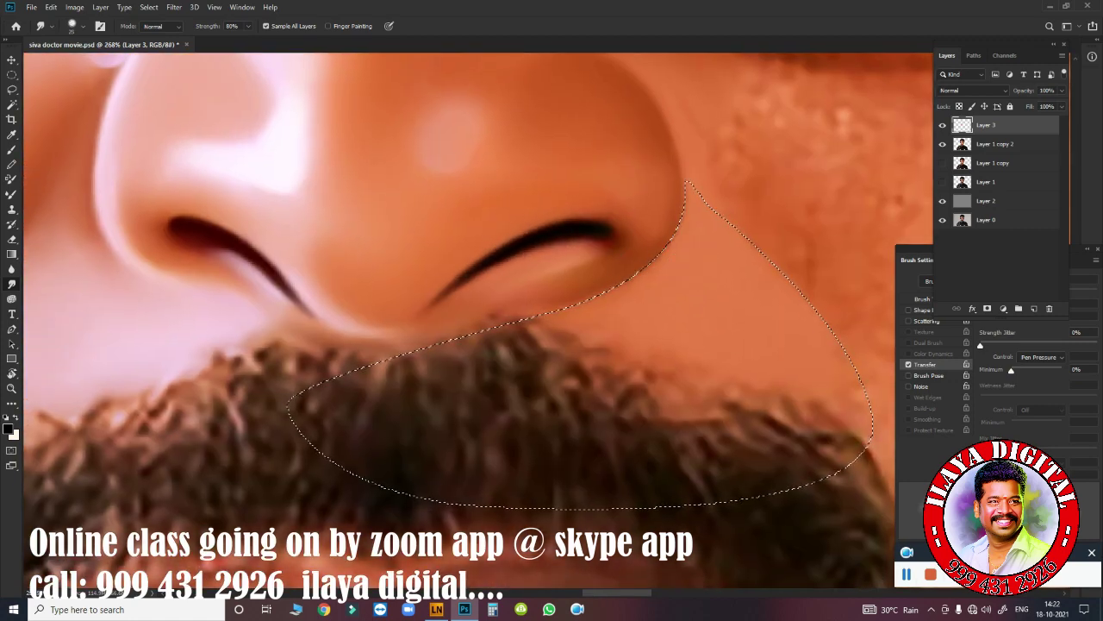
mouse_move(601, 298)
mouse_down()
mouse_move(578, 318)
mouse_move(694, 392)
mouse_up()
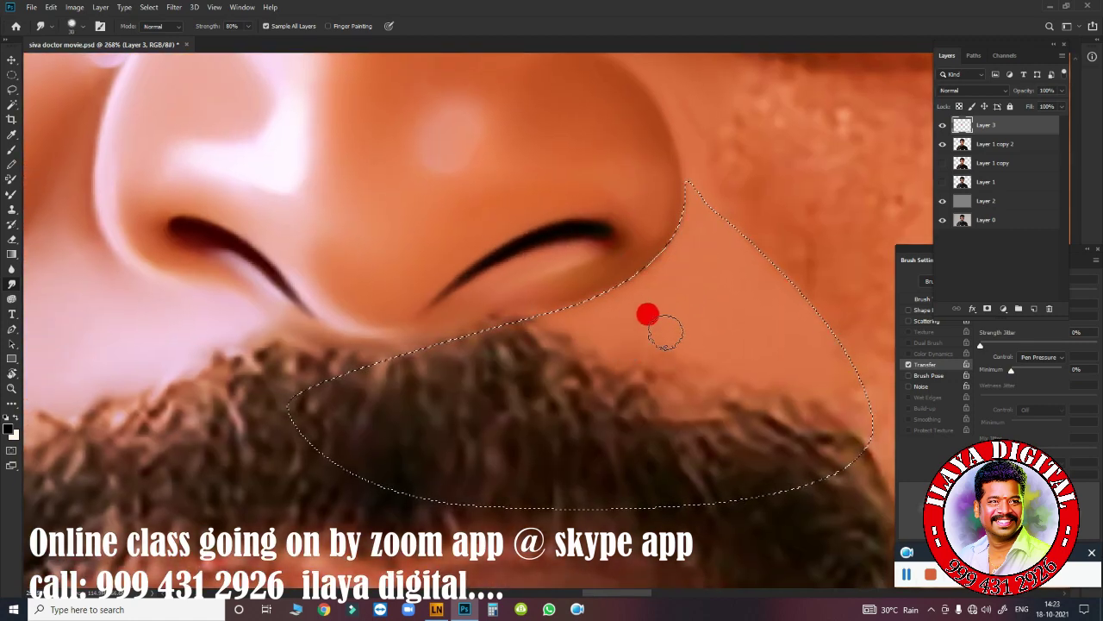
drag(762, 394, 618, 336)
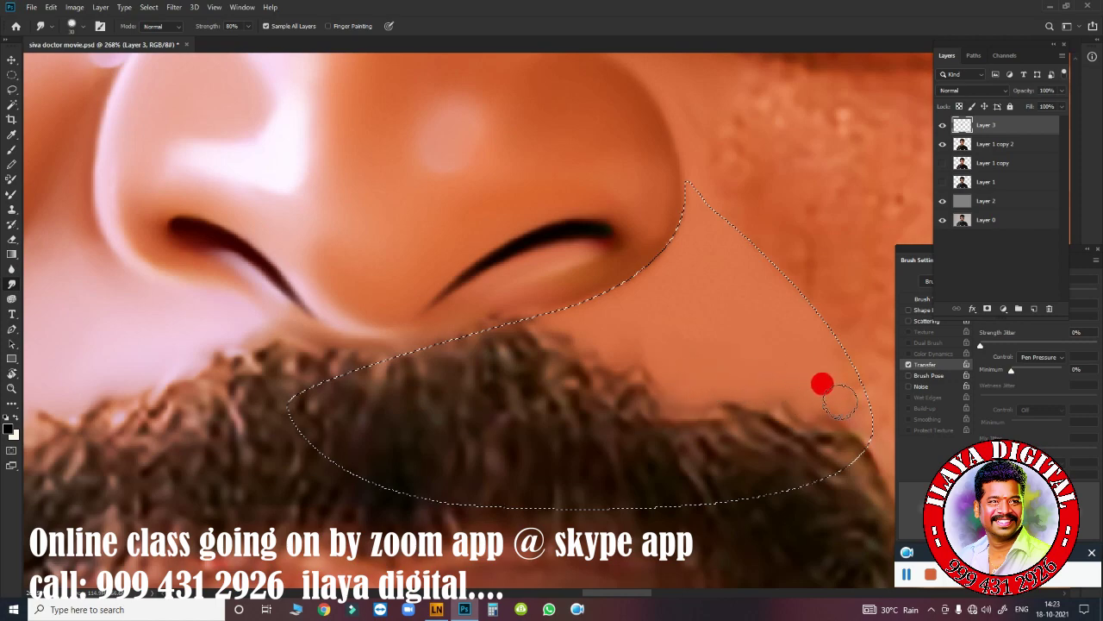
scroll(637, 338, up, 1)
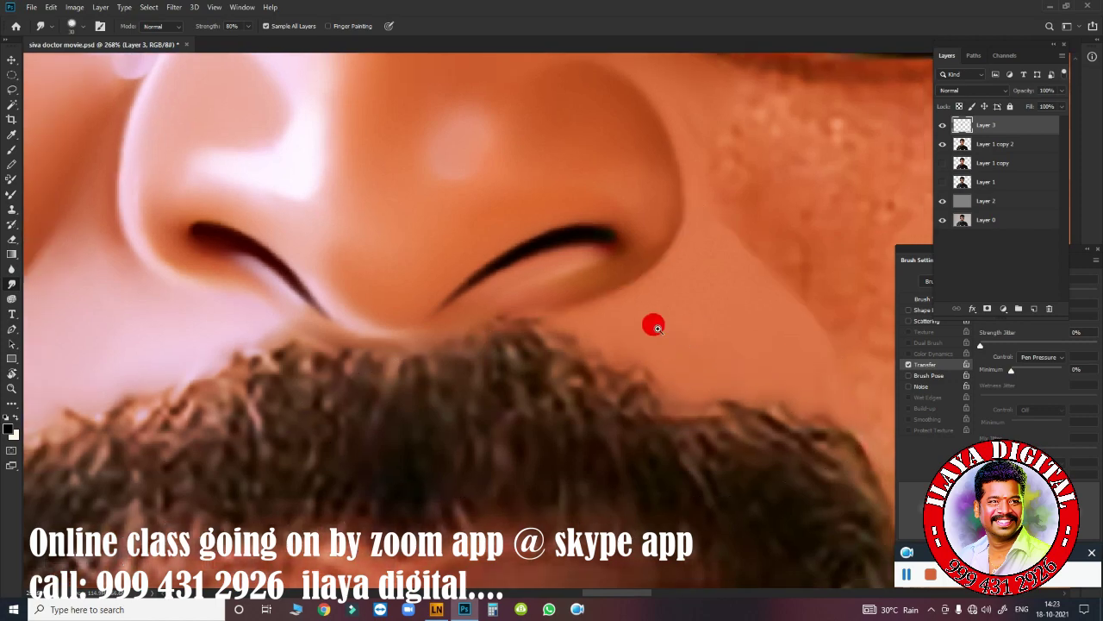
scroll(655, 341, down, 3)
scroll(655, 340, up, 2)
scroll(673, 379, down, 2)
- Erase a spot inside the selection with the Eraser
key(e)
click(708, 405)
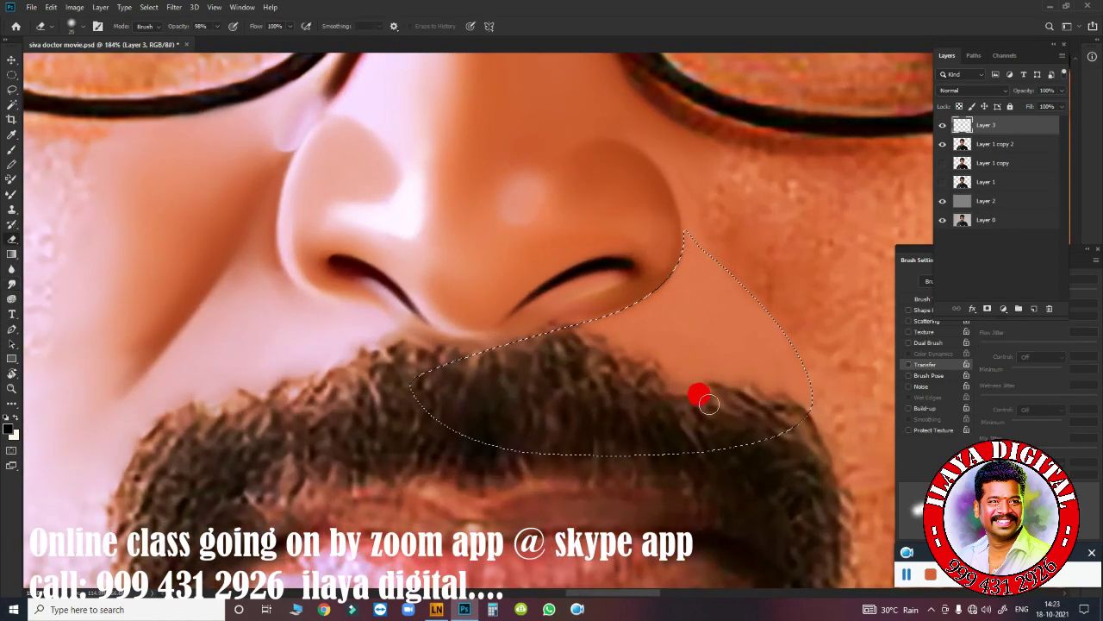
scroll(689, 362, down, 5)
scroll(652, 308, up, 5)
scroll(439, 320, up, 1)
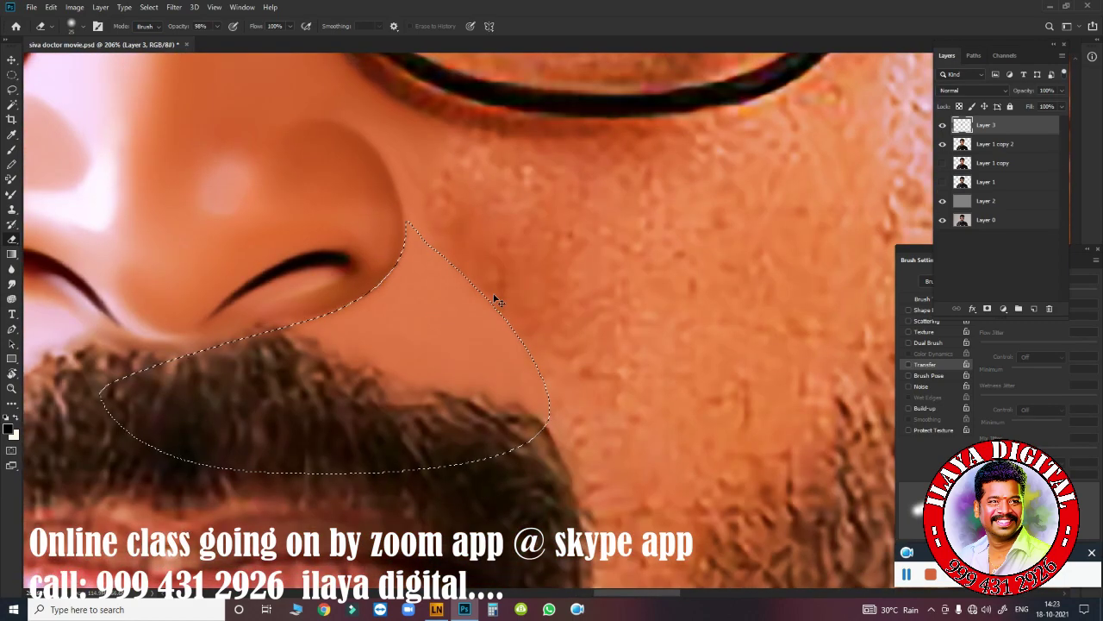
scroll(444, 310, up, 2)
scroll(444, 310, up, 1)
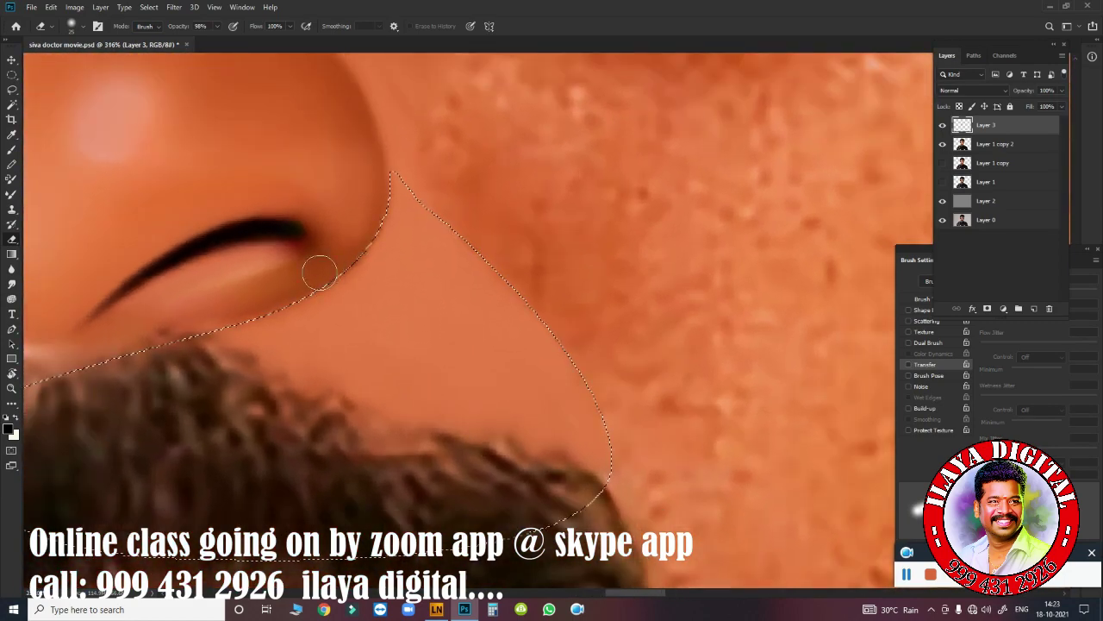
- Blend the shadow along the nostril edge and smooth the cheek beside it
key(r)
drag(332, 274, 283, 292)
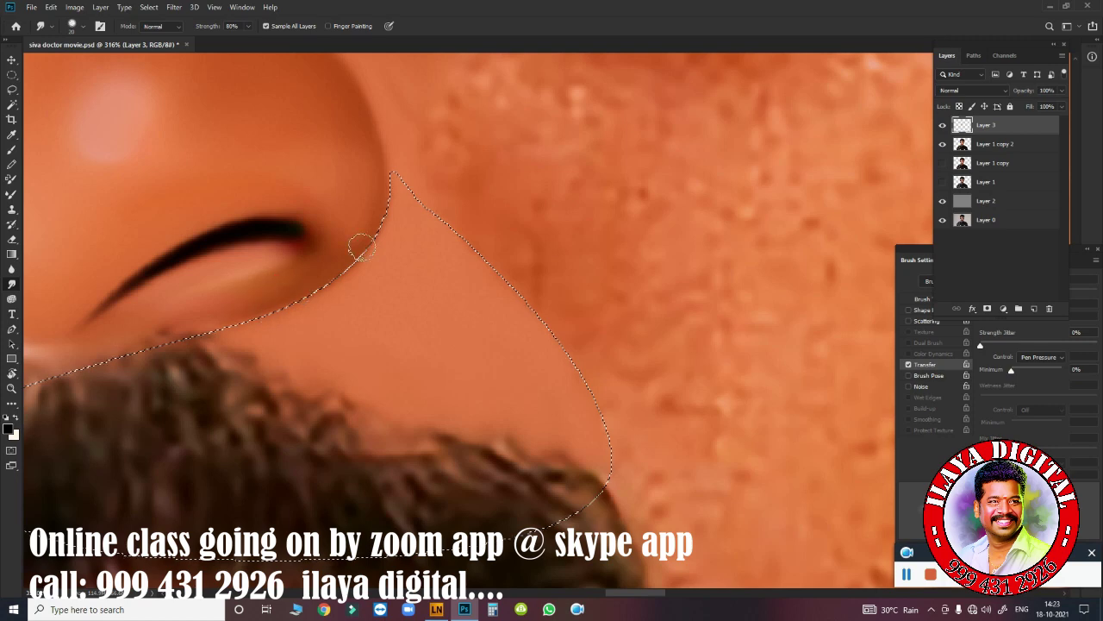
mouse_move(359, 247)
mouse_down()
mouse_move(377, 202)
mouse_move(342, 281)
mouse_move(223, 332)
mouse_up()
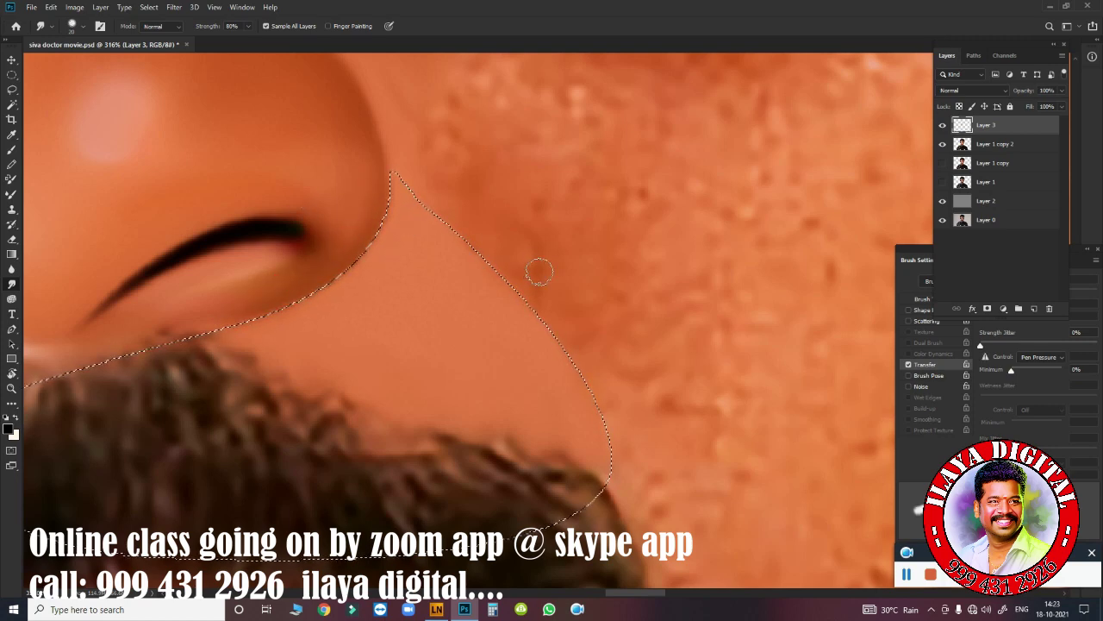
scroll(538, 272, down, 2)
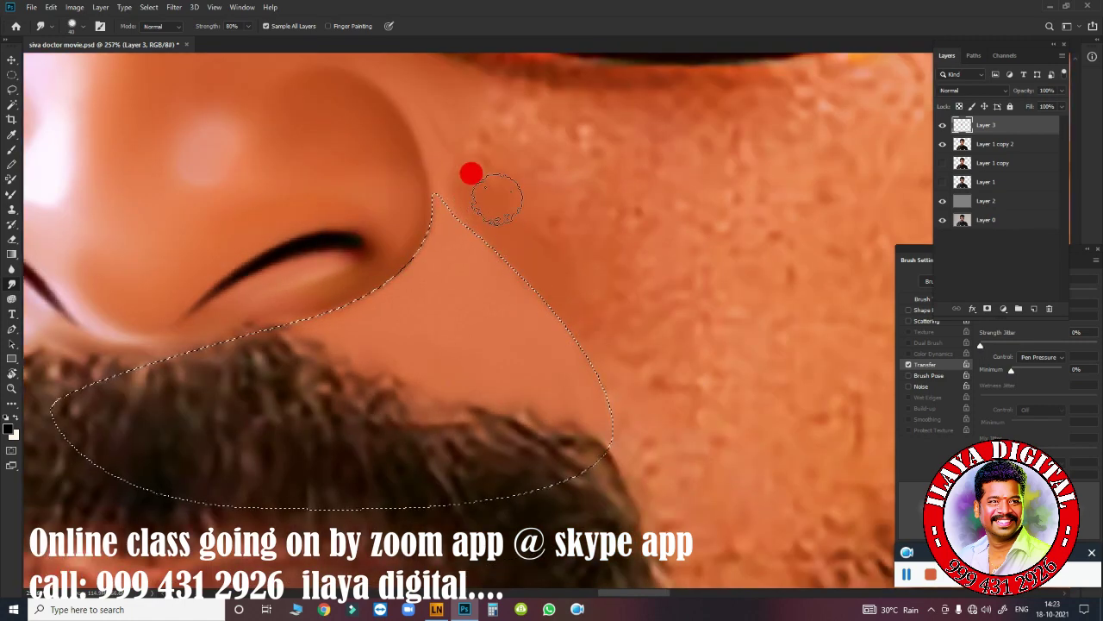
mouse_move(460, 189)
mouse_down()
mouse_move(549, 278)
mouse_move(485, 187)
mouse_move(584, 300)
mouse_move(623, 383)
mouse_move(608, 278)
mouse_move(628, 319)
mouse_up()
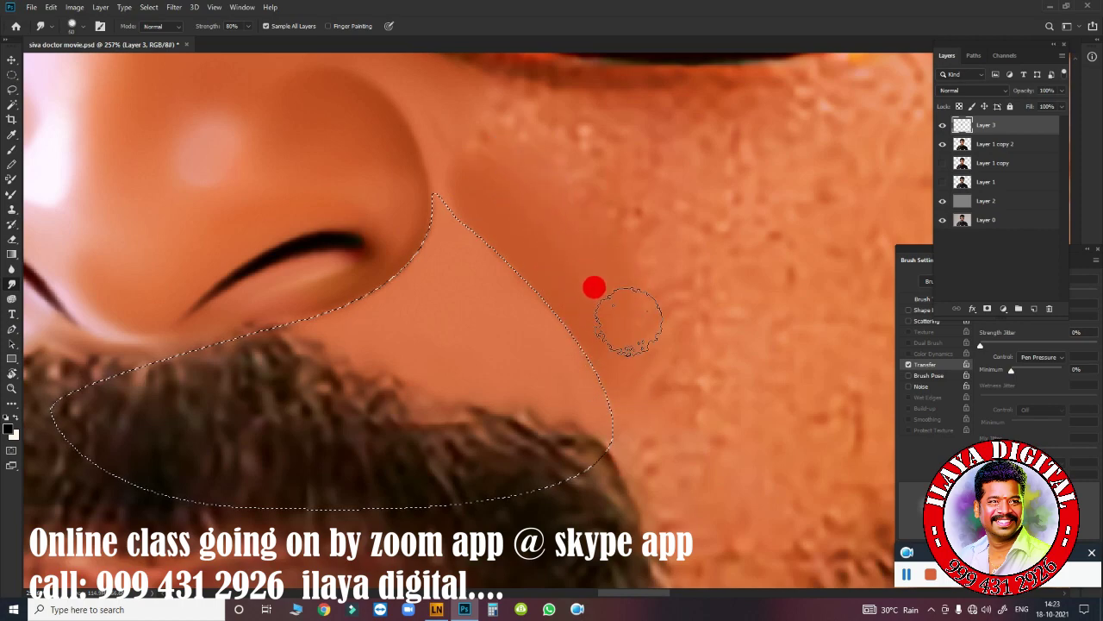
scroll(689, 314, down, 8)
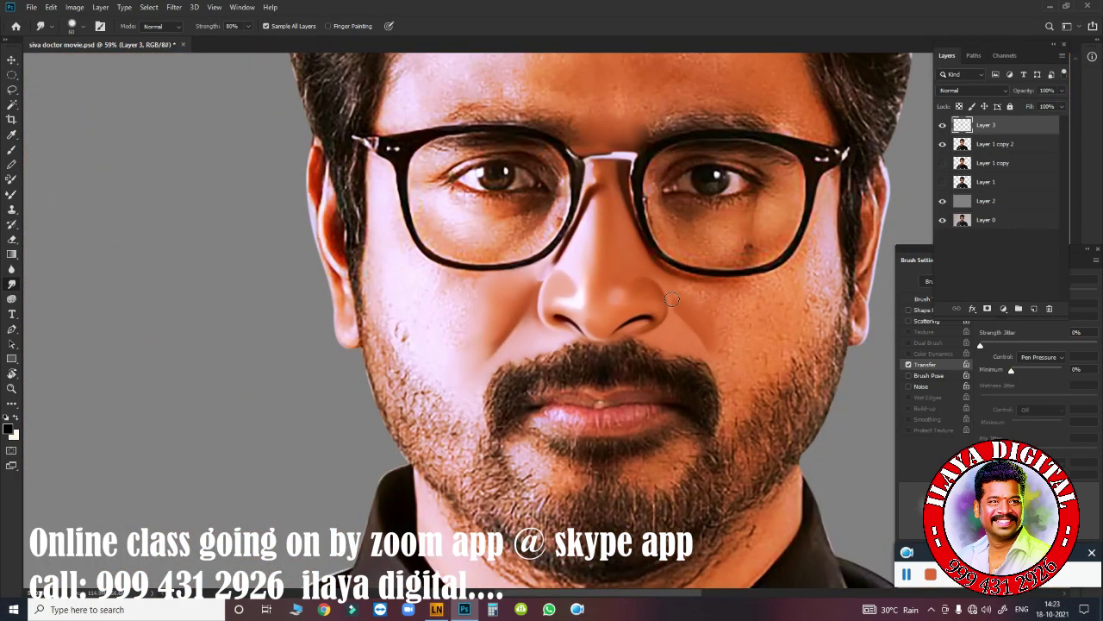
- Smudge the cheek beside the nose and the reddish fringe below the glasses rim
scroll(583, 317, up, 3)
scroll(355, 325, up, 3)
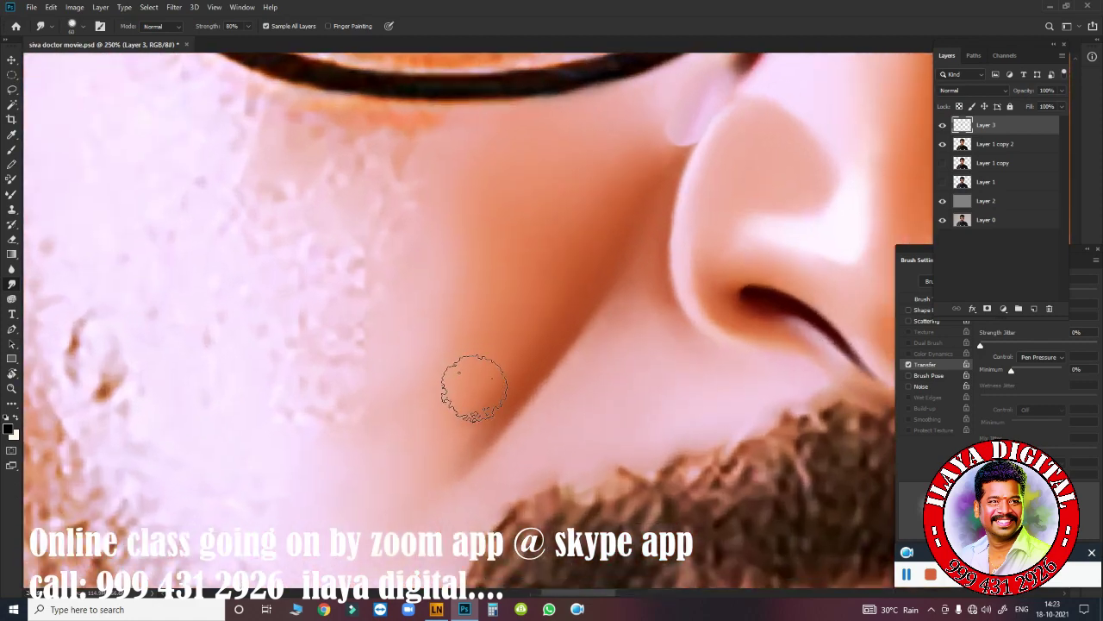
drag(468, 382, 443, 443)
scroll(443, 443, down, 3)
drag(727, 389, 316, 291)
scroll(505, 370, up, 4)
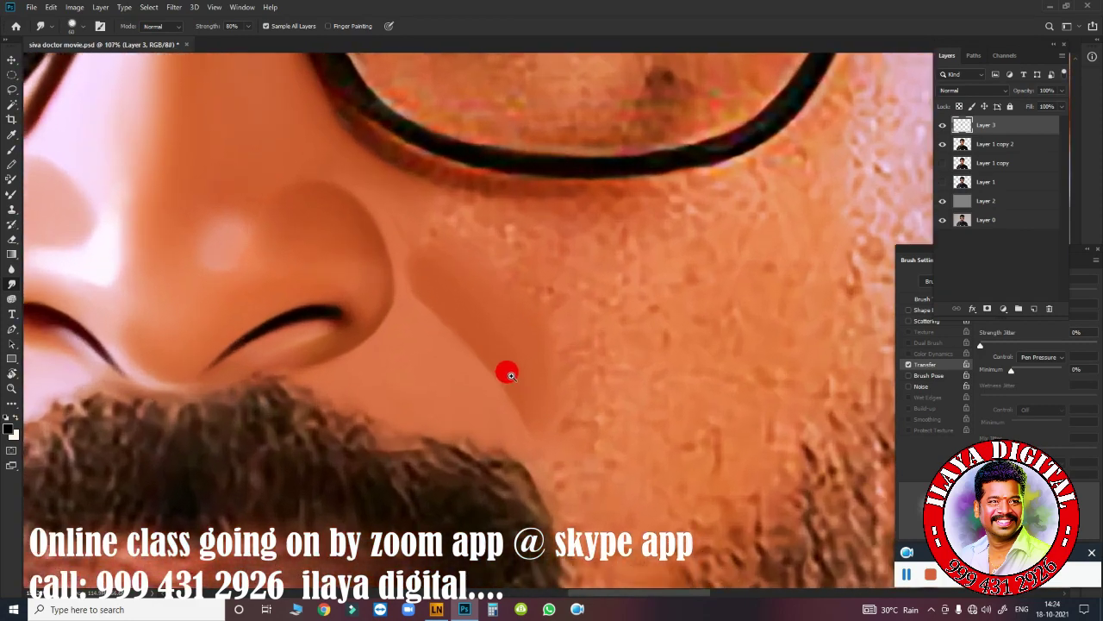
drag(505, 369, 500, 364)
click(583, 356)
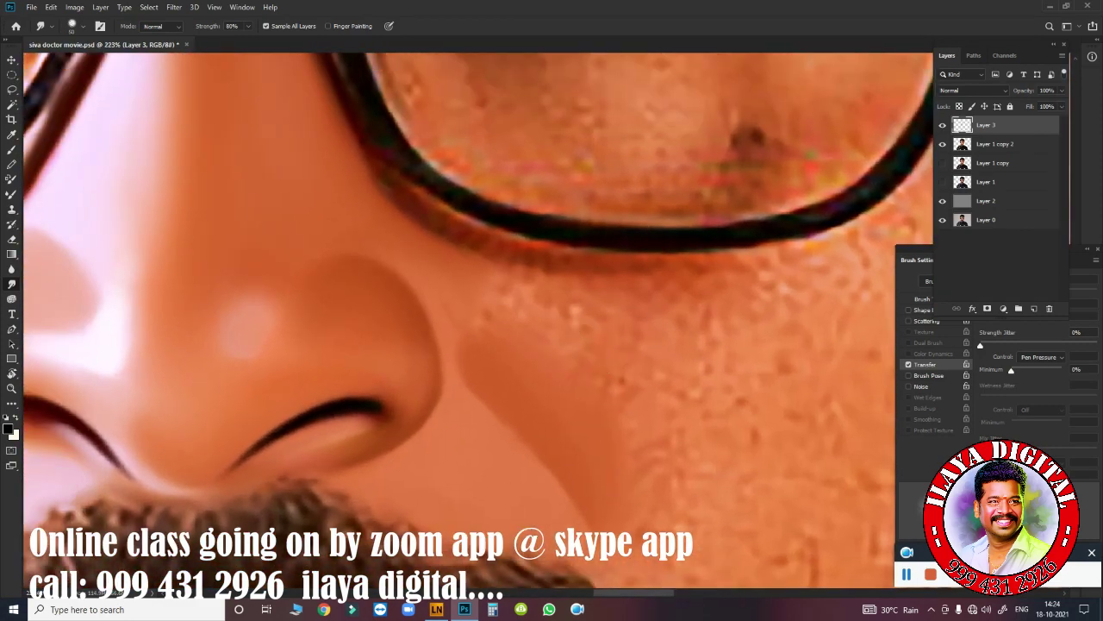
drag(406, 170, 437, 188)
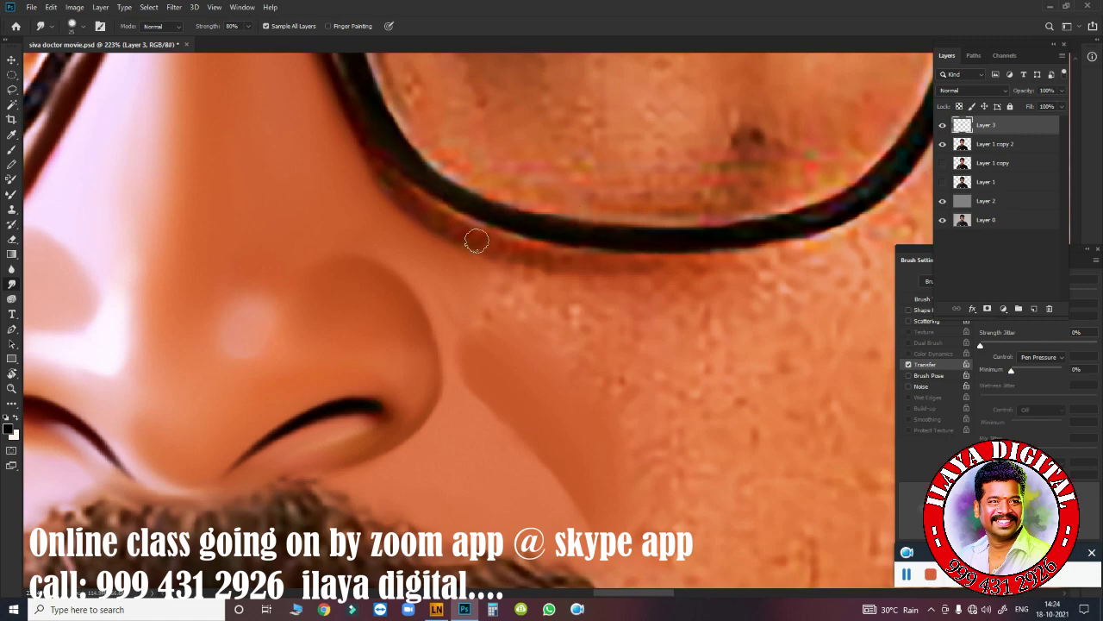
mouse_move(352, 111)
mouse_down()
mouse_move(538, 249)
mouse_move(623, 241)
mouse_move(402, 178)
mouse_up()
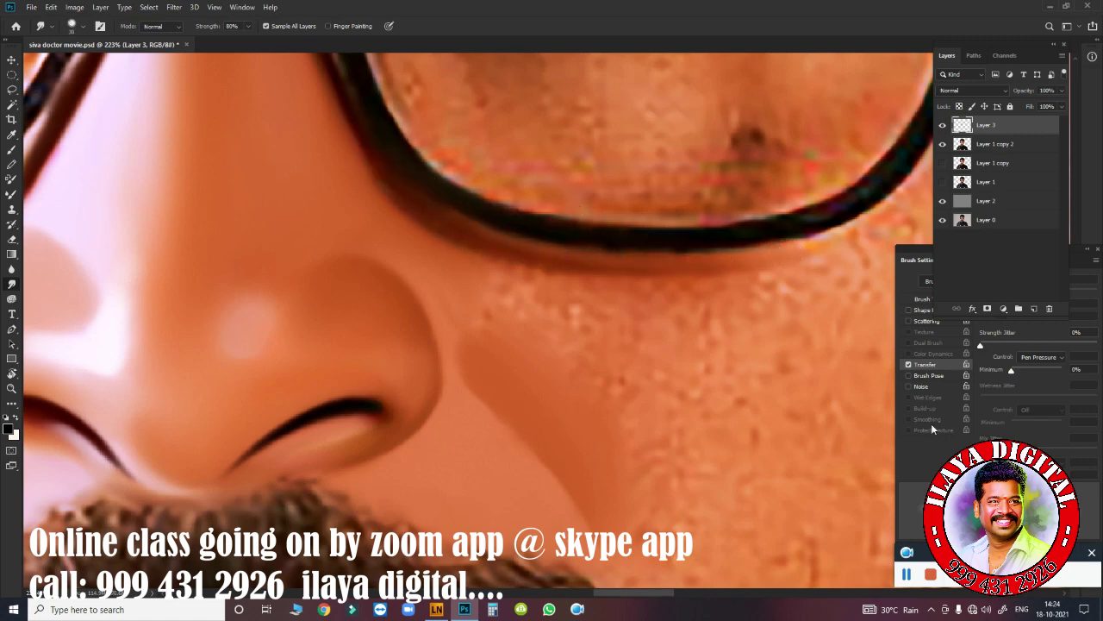
- Show the brush tip shape options and smooth the nose edge, crease and lower glasses rim
drag(938, 344, 972, 263)
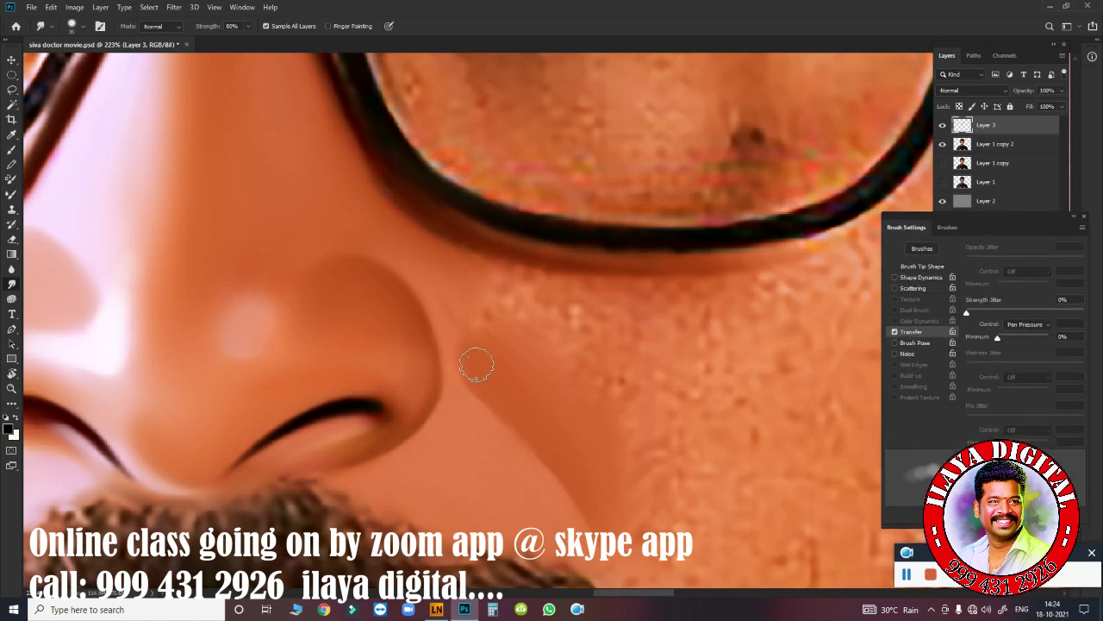
mouse_move(477, 366)
mouse_down()
mouse_move(483, 341)
mouse_move(527, 401)
mouse_up()
click(615, 256)
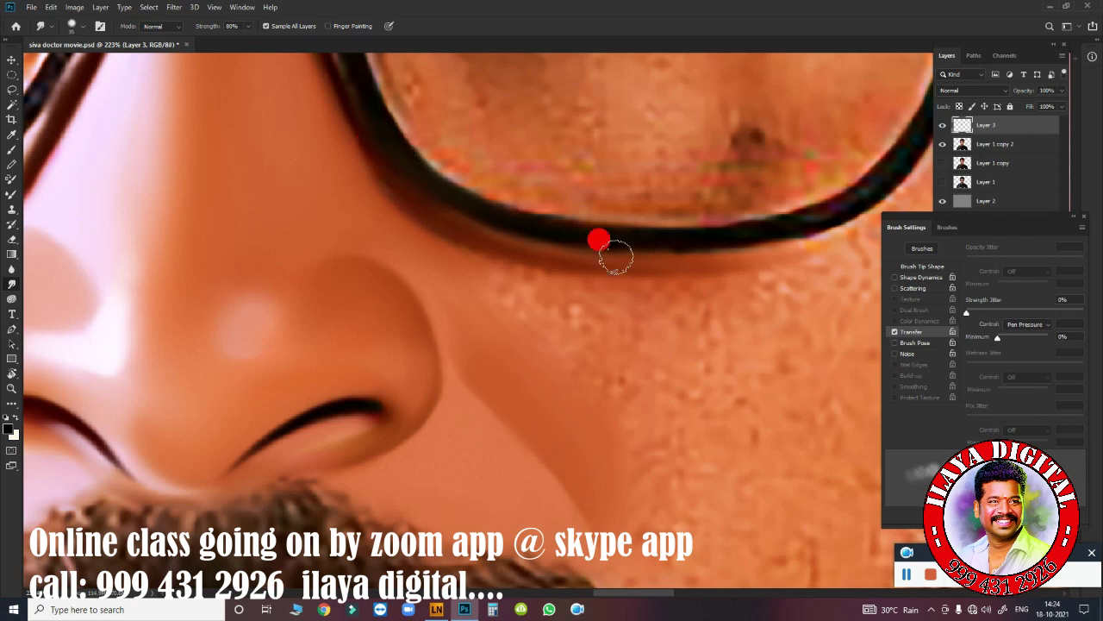
click(920, 267)
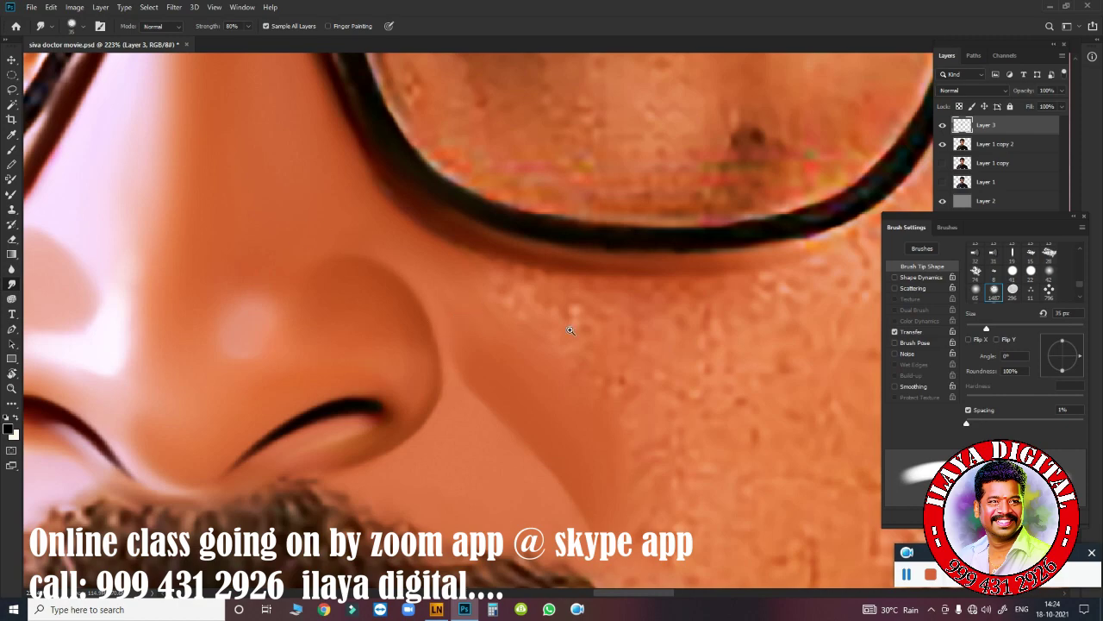
mouse_move(570, 330)
mouse_down()
mouse_move(500, 362)
mouse_move(533, 373)
mouse_up()
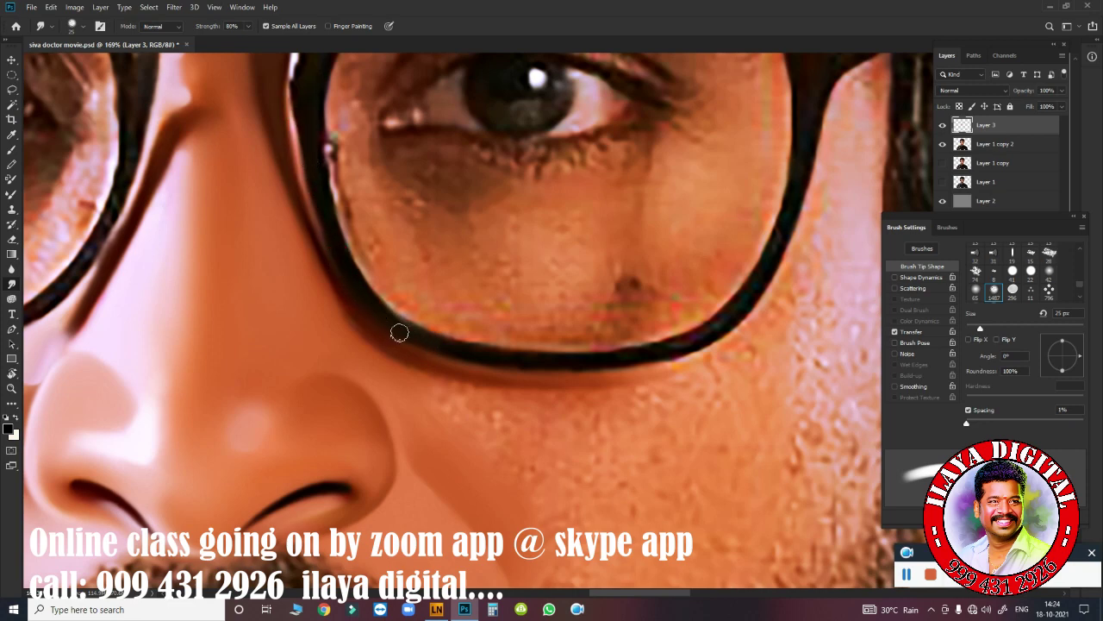
mouse_move(403, 329)
mouse_down()
mouse_move(565, 365)
mouse_move(689, 290)
mouse_up()
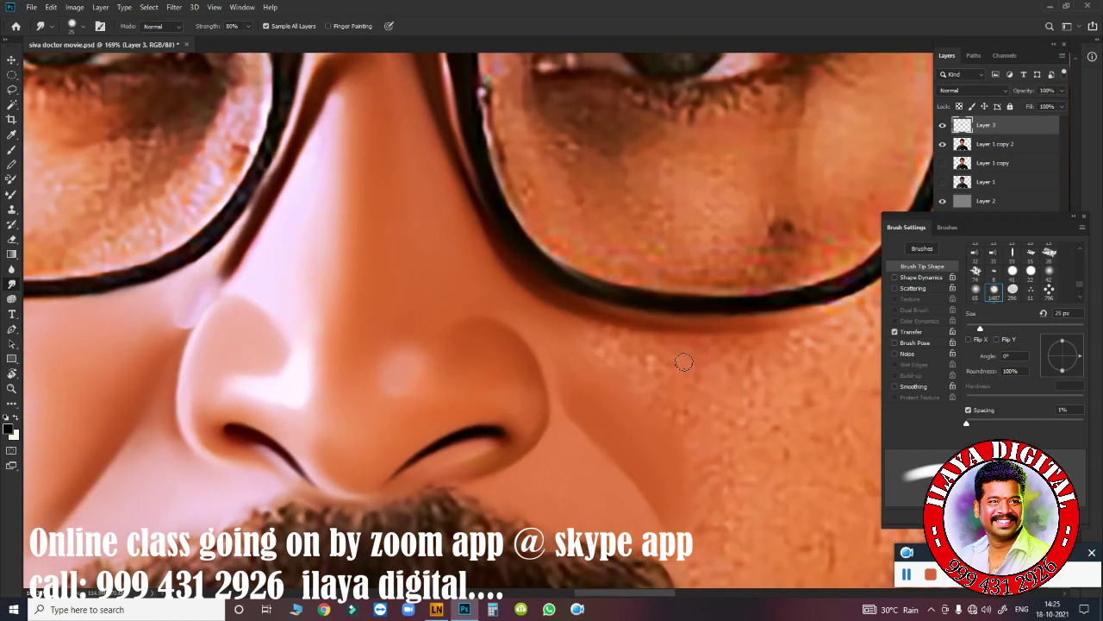
- At closer zoom, blend the nose edge down into the cheek
mouse_move(684, 362)
mouse_down()
mouse_move(658, 374)
mouse_move(785, 443)
mouse_up()
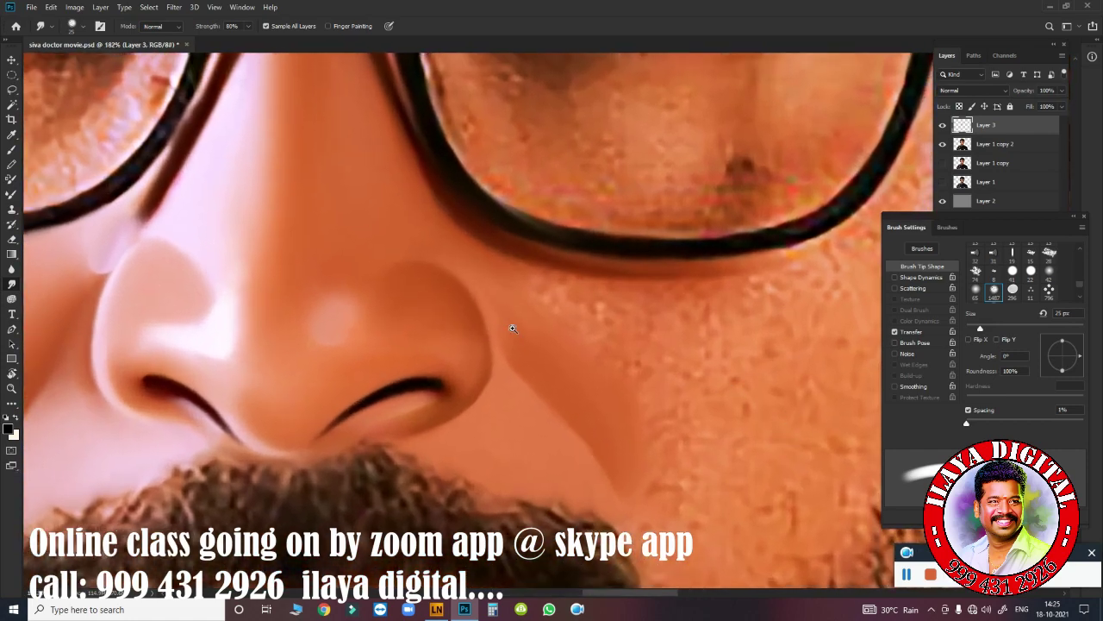
click(512, 328)
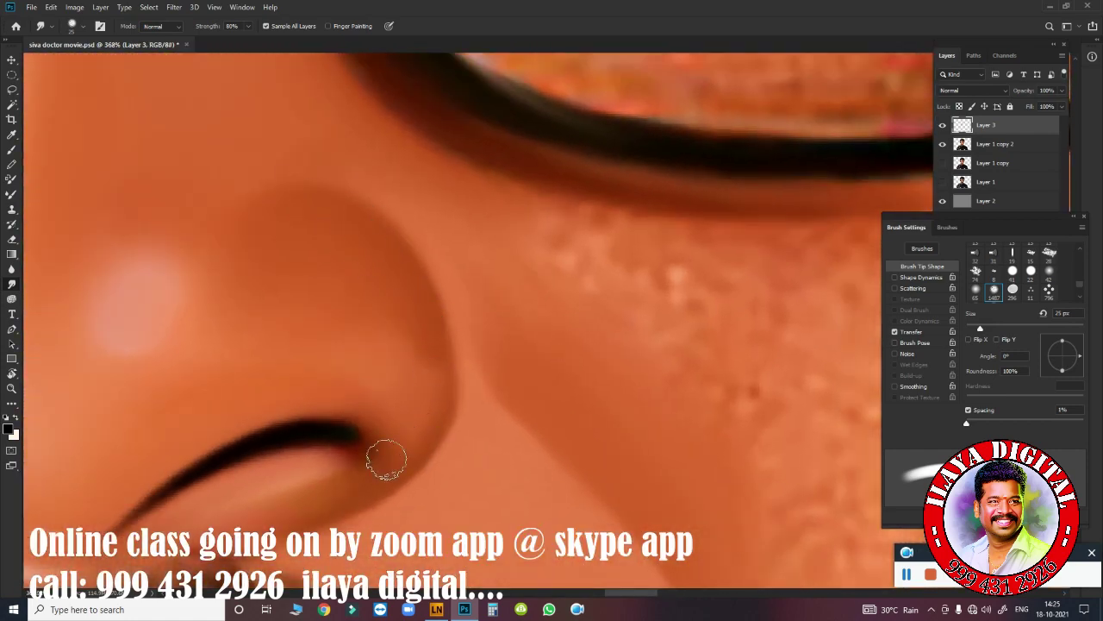
drag(395, 258, 416, 278)
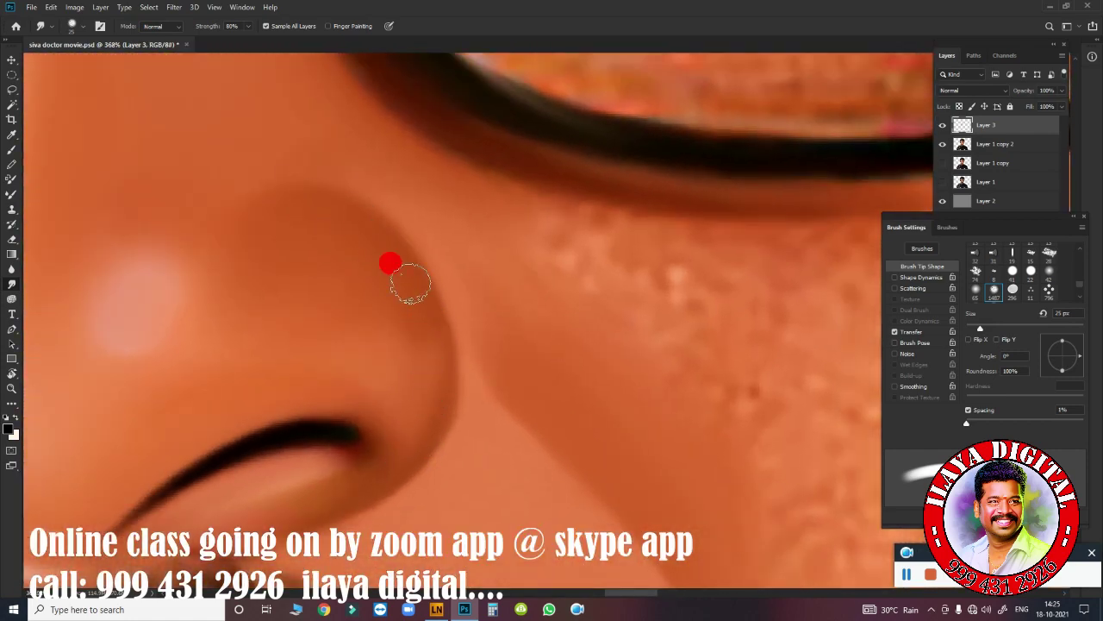
drag(417, 322, 418, 333)
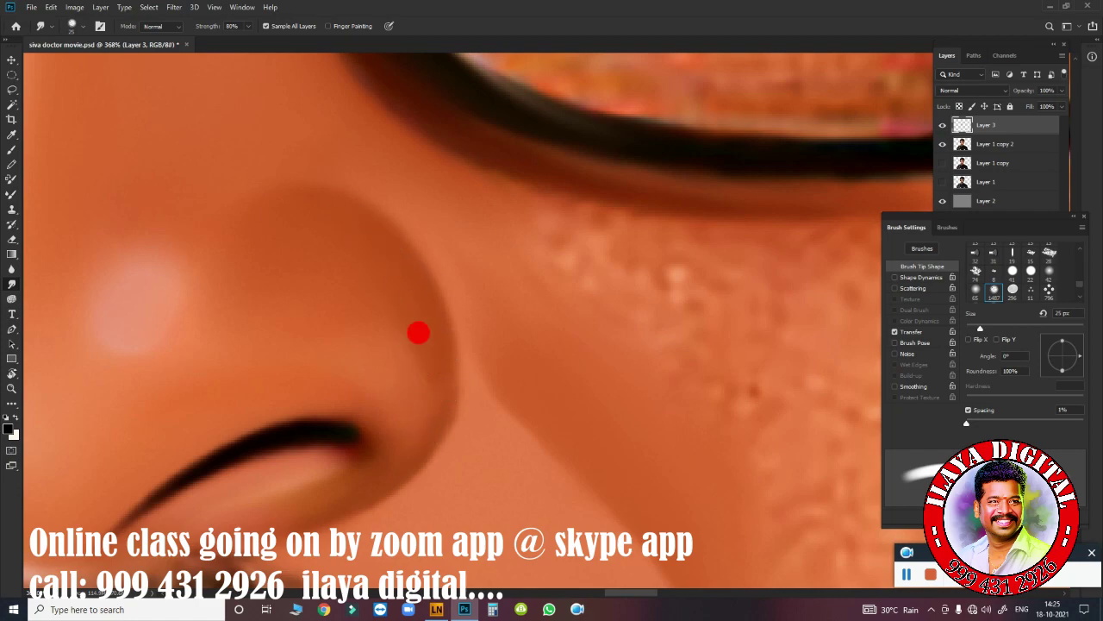
scroll(458, 419, down, 6)
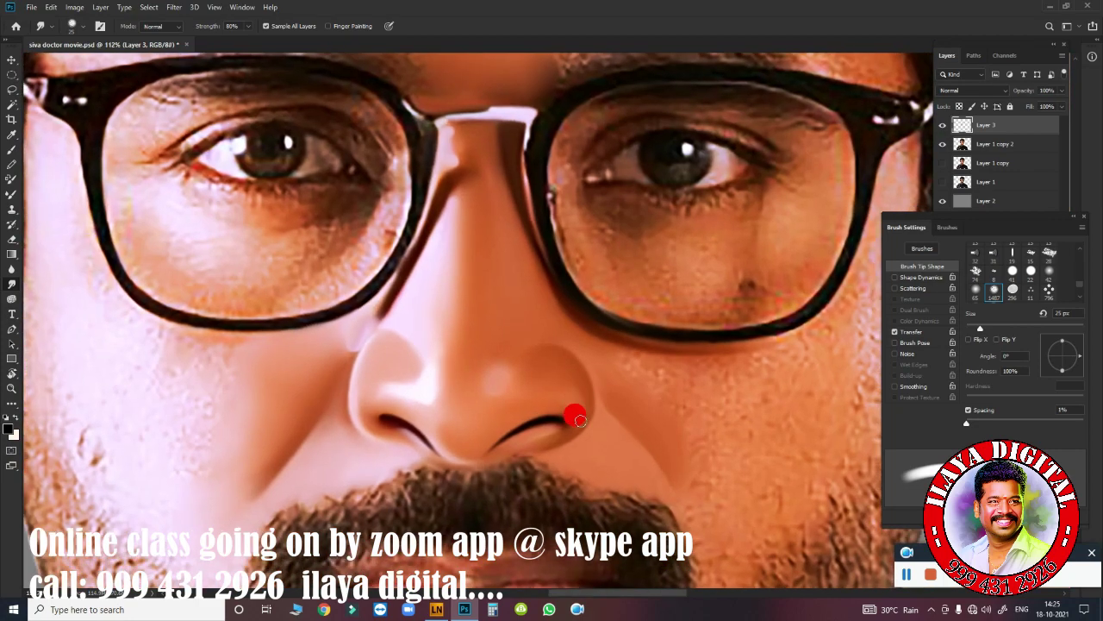
scroll(696, 391, up, 5)
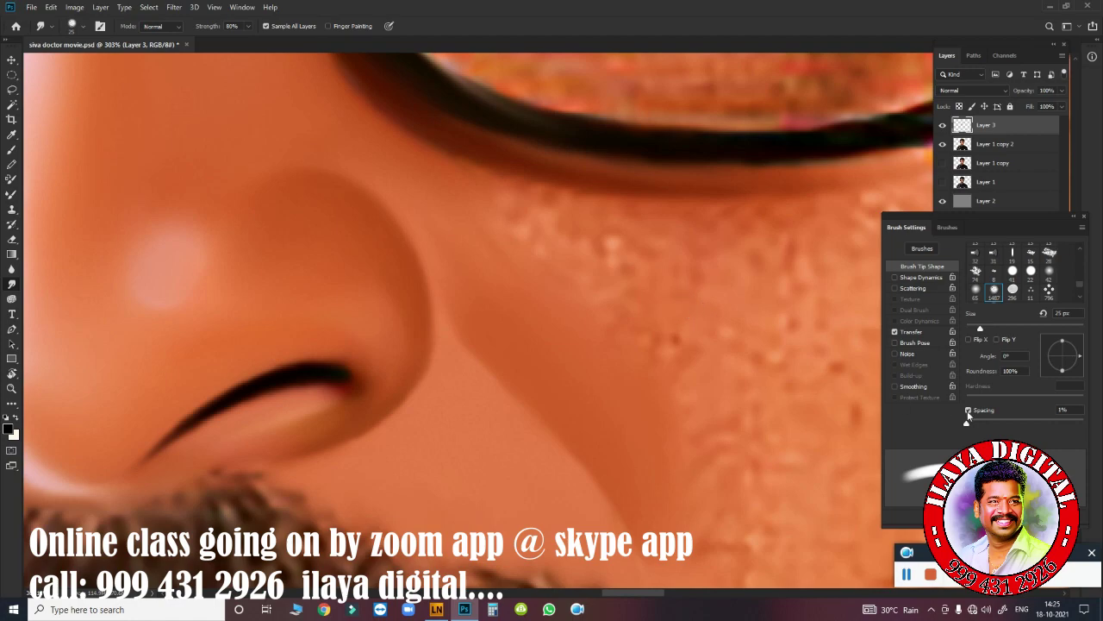
- Turn off brush Spacing and enlarge the smudge brush to 40 px
click(968, 411)
drag(353, 273, 379, 299)
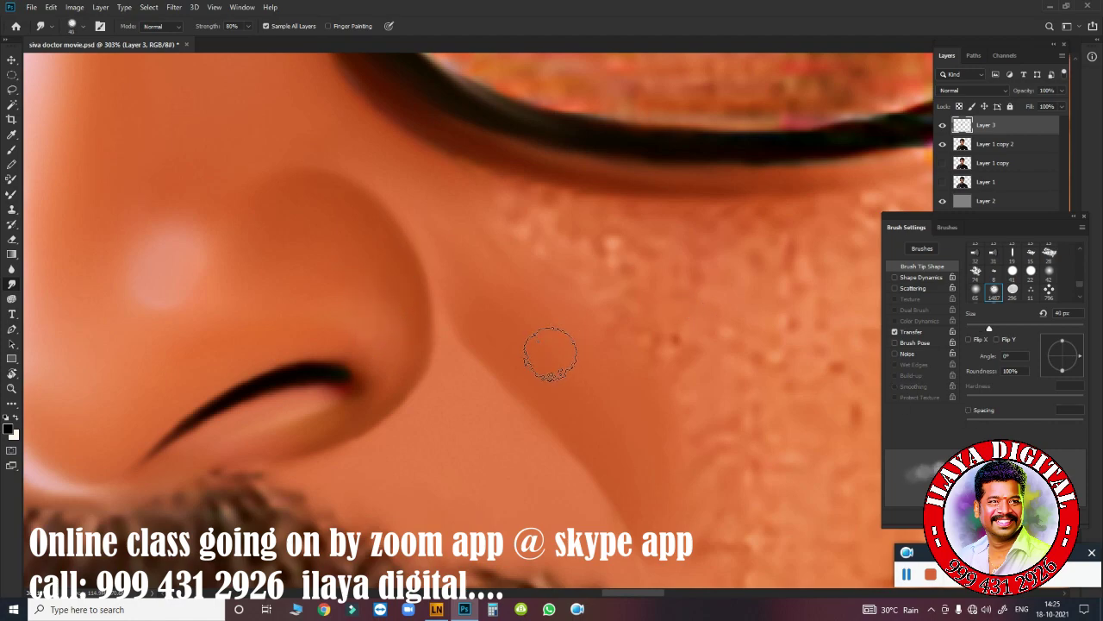
scroll(550, 353, down, 3)
scroll(482, 361, up, 2)
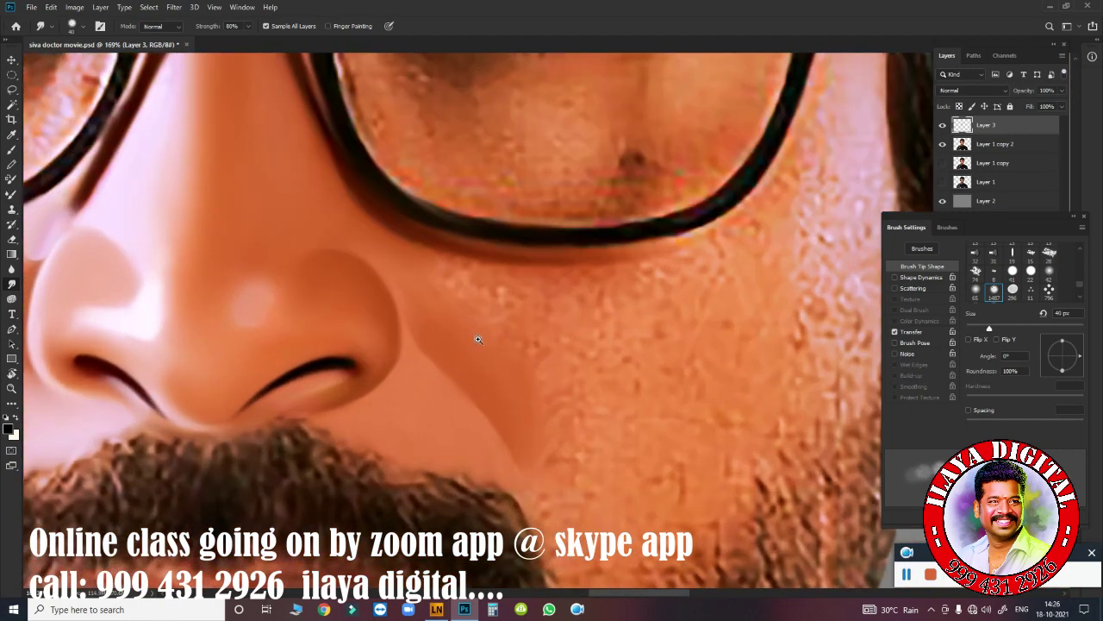
scroll(479, 339, down, 2)
scroll(469, 299, up, 3)
drag(660, 337, 646, 295)
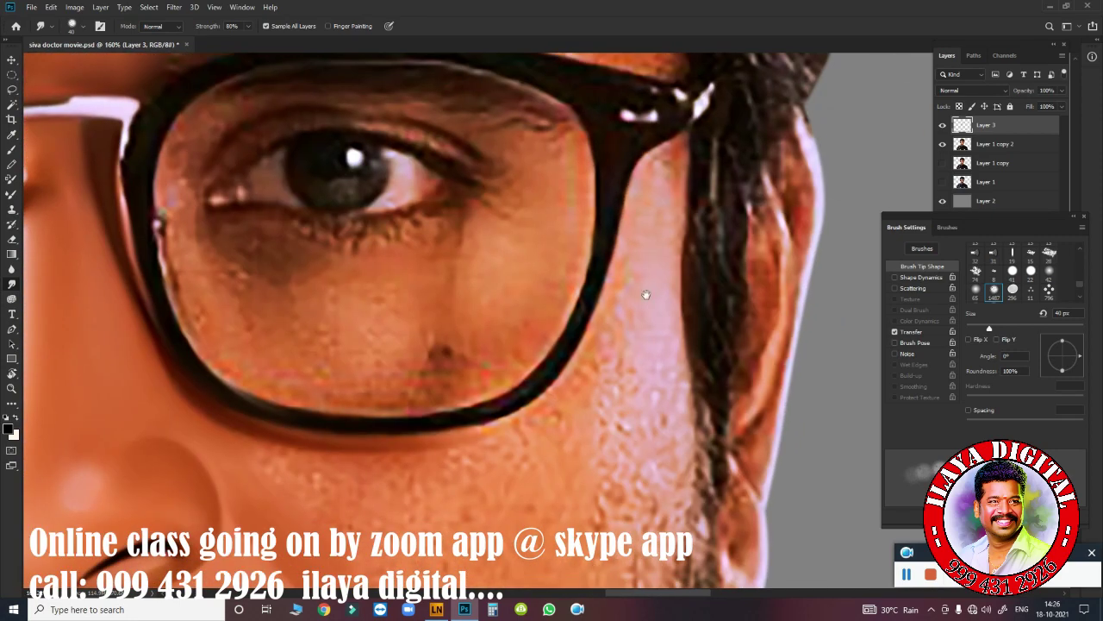
scroll(650, 222, down, 3)
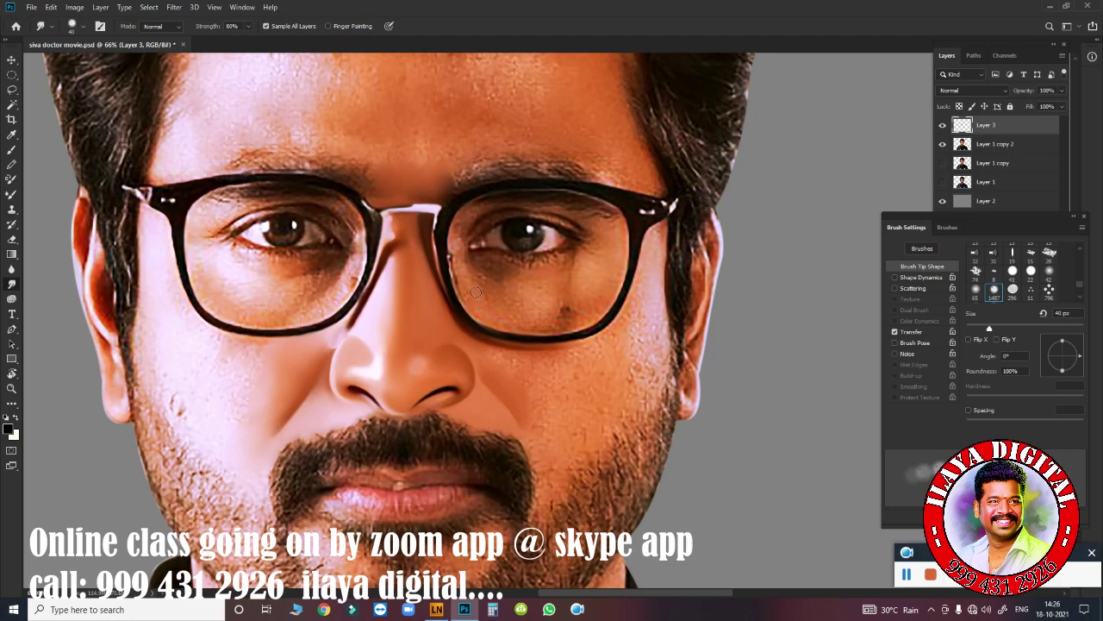
scroll(645, 394, up, 2)
scroll(645, 343, up, 1)
- Rotate the canvas view to follow the eye's angle
key(r)
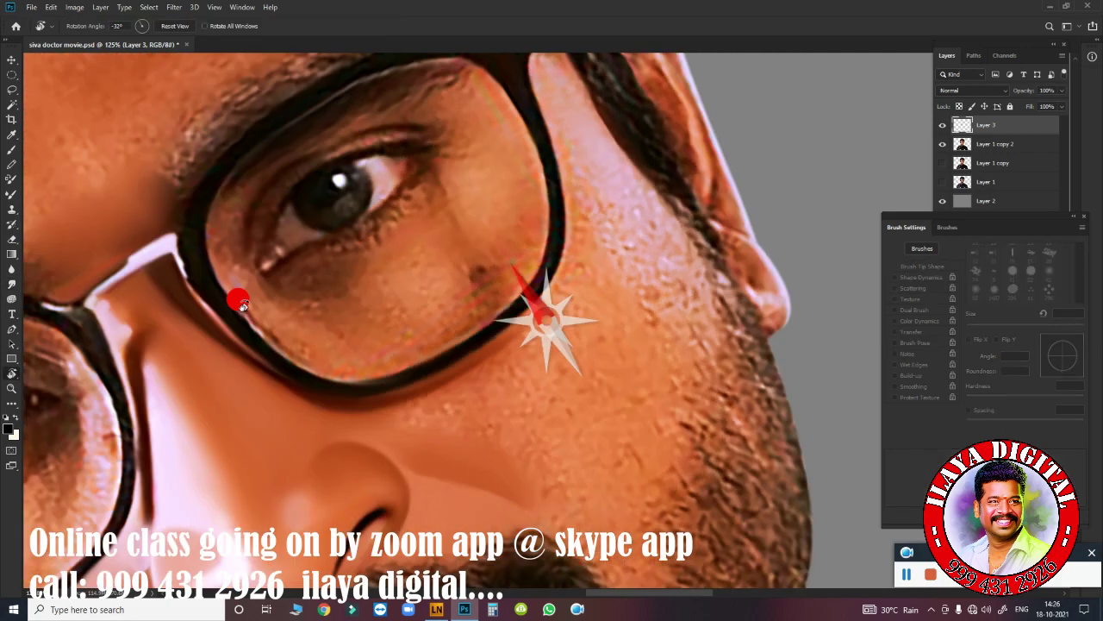
drag(694, 340, 517, 293)
scroll(546, 226, up, 2)
drag(698, 328, 776, 278)
scroll(460, 288, up, 1)
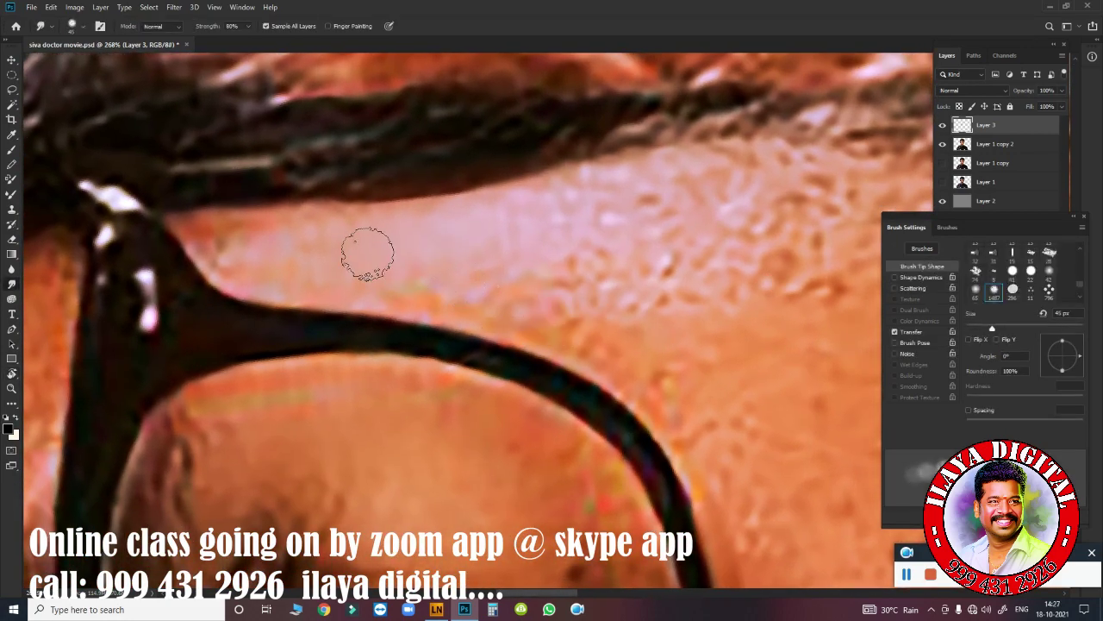
- Smudge the skin under the lash line and along the lid edge with 50–80 px brushes
key(bracketright)
mouse_move(560, 194)
mouse_down()
mouse_move(524, 205)
mouse_move(763, 178)
mouse_up()
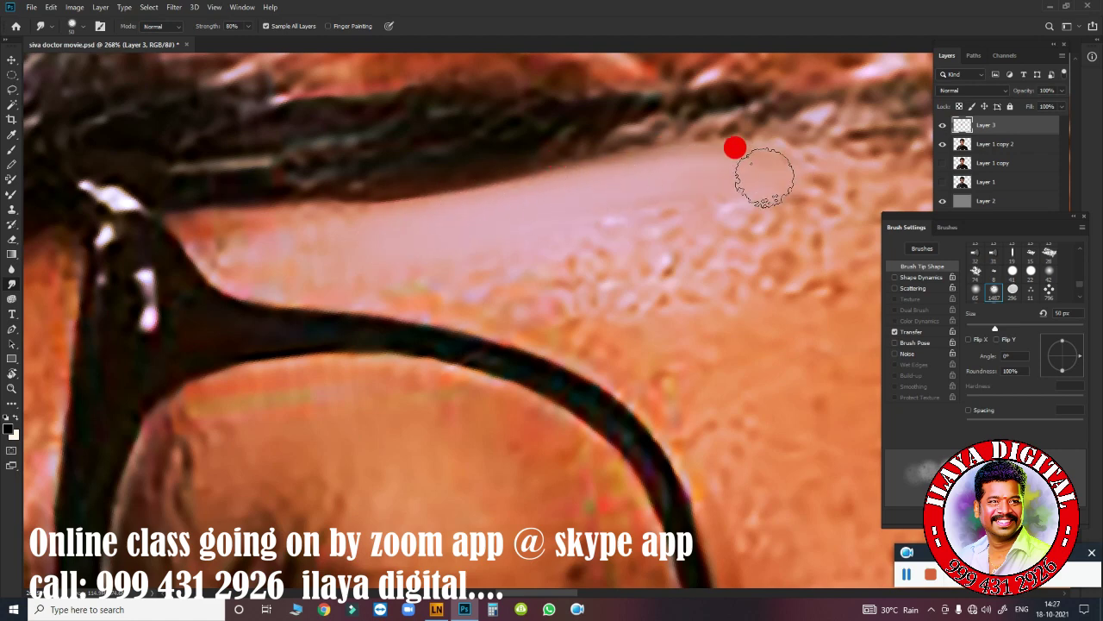
key(bracketright)
key(bracketright)
key(bracketright)
mouse_move(615, 247)
mouse_down()
mouse_move(757, 228)
mouse_move(781, 210)
mouse_move(495, 241)
mouse_move(305, 246)
mouse_move(394, 234)
mouse_move(291, 239)
mouse_move(327, 222)
mouse_move(197, 237)
mouse_move(190, 195)
mouse_up()
key(bracketleft)
key(bracketleft)
key(bracketleft)
key(bracketleft)
mouse_move(461, 183)
mouse_down()
mouse_move(197, 187)
mouse_move(384, 189)
mouse_move(273, 197)
mouse_move(617, 148)
mouse_up()
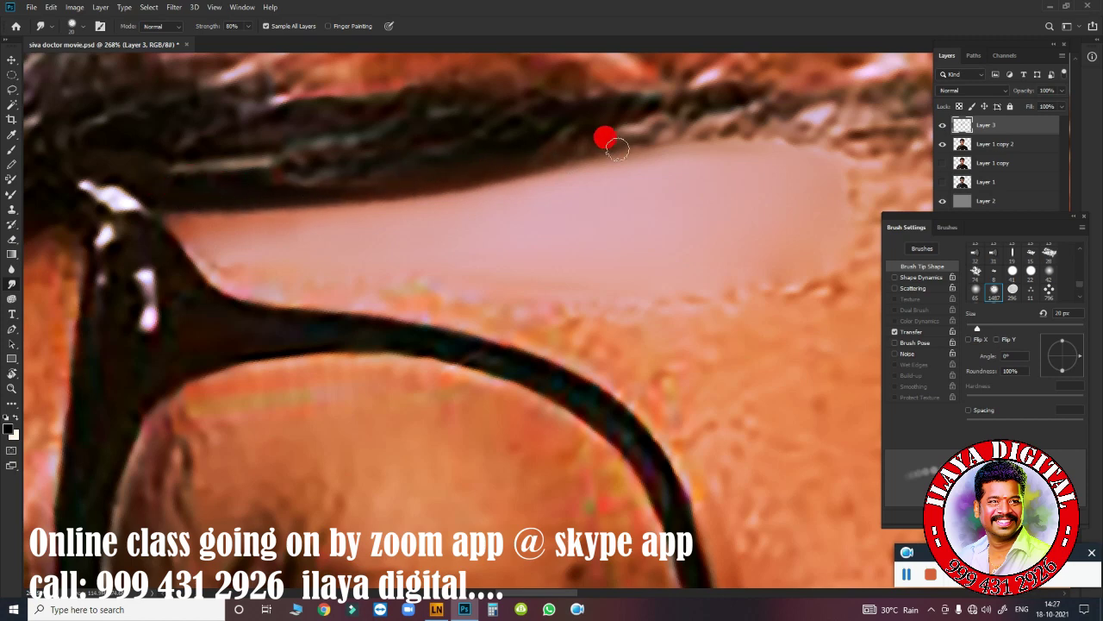
mouse_move(188, 223)
mouse_down()
mouse_move(198, 245)
mouse_move(364, 202)
mouse_move(212, 250)
mouse_move(246, 280)
mouse_move(491, 319)
mouse_move(237, 246)
mouse_move(354, 239)
mouse_move(285, 251)
mouse_move(413, 275)
mouse_up()
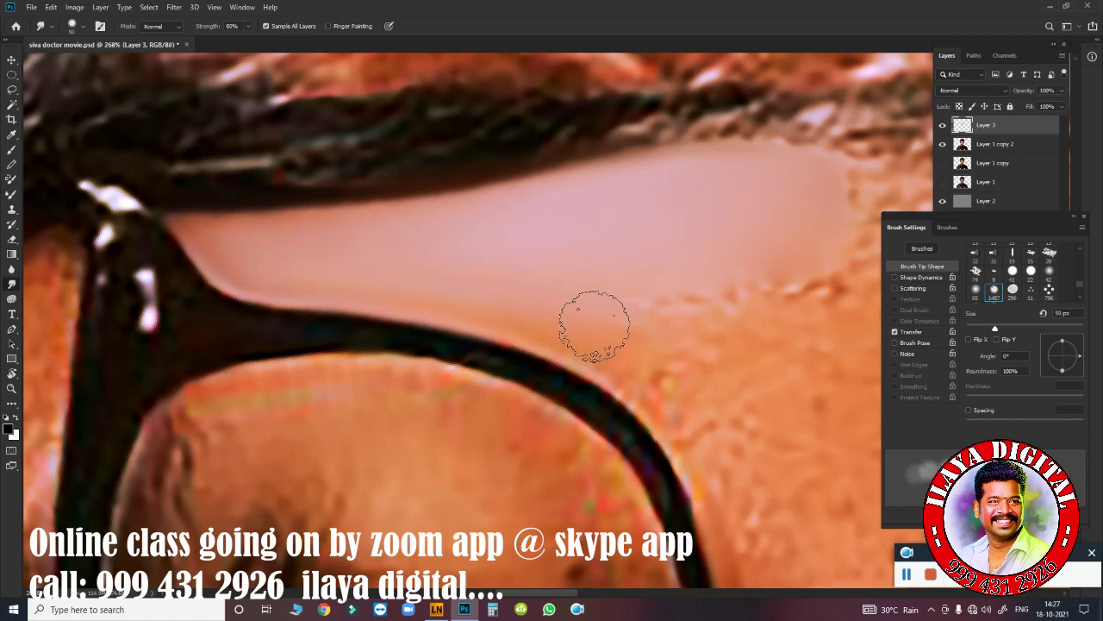
- Blend a wider under-eye patch with a 125–150 px brush and view the whole face
key(bracketright)
key(bracketright)
key(bracketright)
mouse_move(783, 296)
mouse_down()
mouse_move(668, 302)
mouse_move(713, 316)
mouse_up()
key(bracketright)
scroll(603, 380, right, 5)
key(ctrl+0)
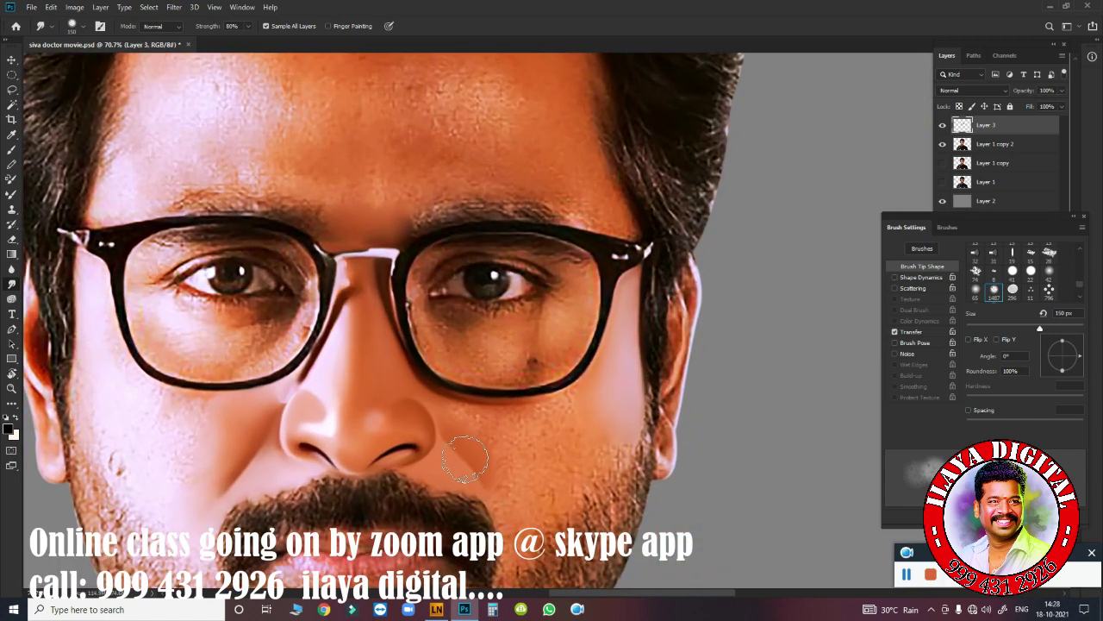
- Toggle Layer 3's visibility to compare with the original, then zoom in on the cheek
click(941, 125)
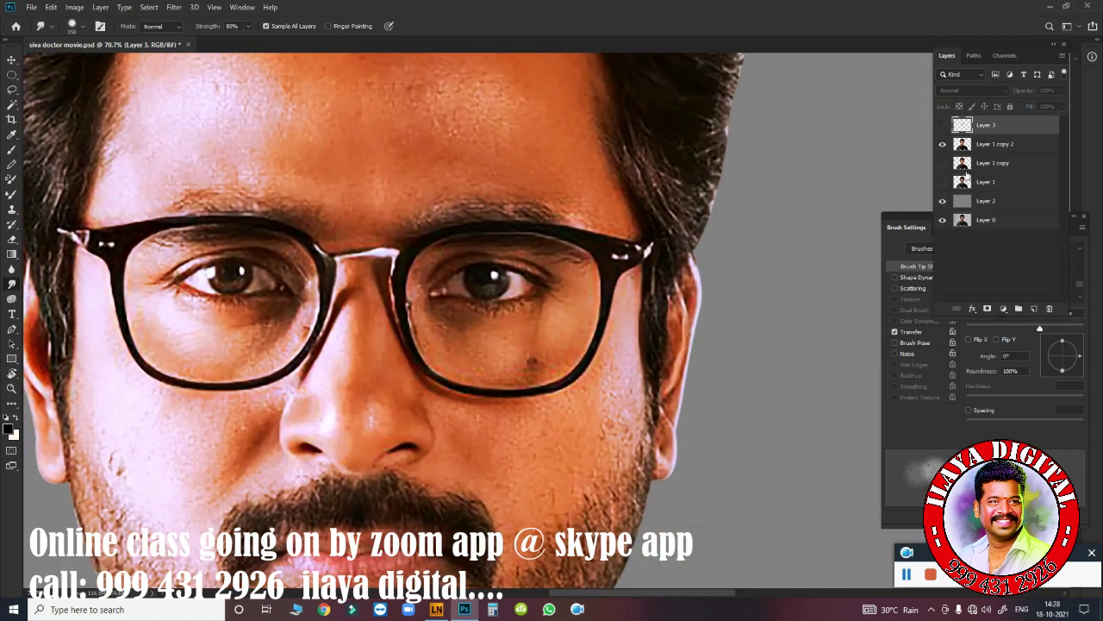
click(941, 125)
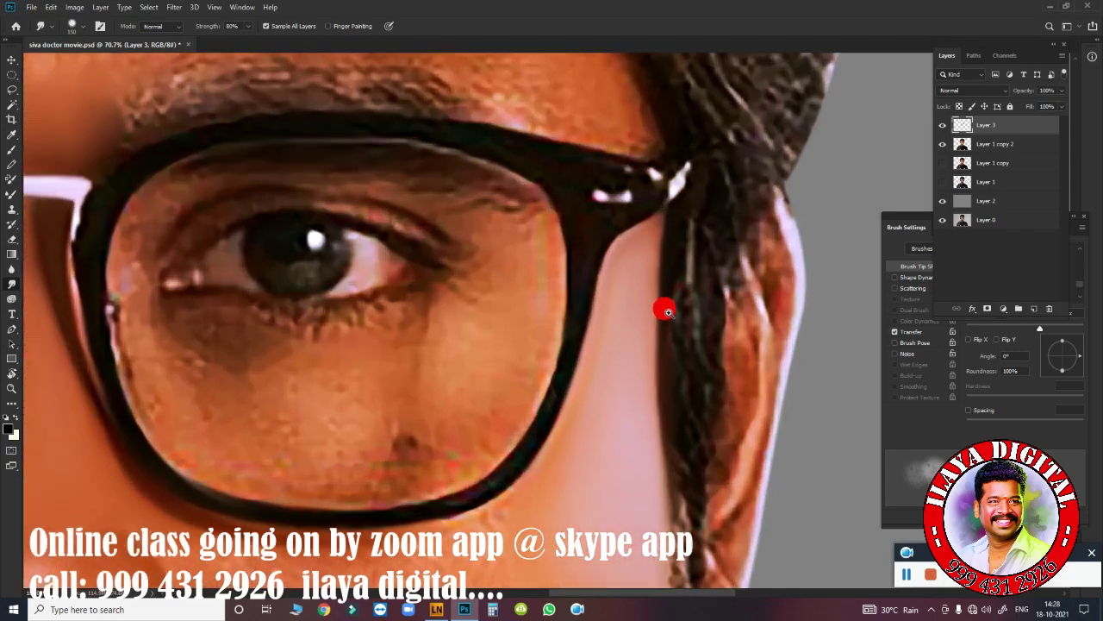
scroll(664, 307, up, 5)
drag(698, 279, 704, 302)
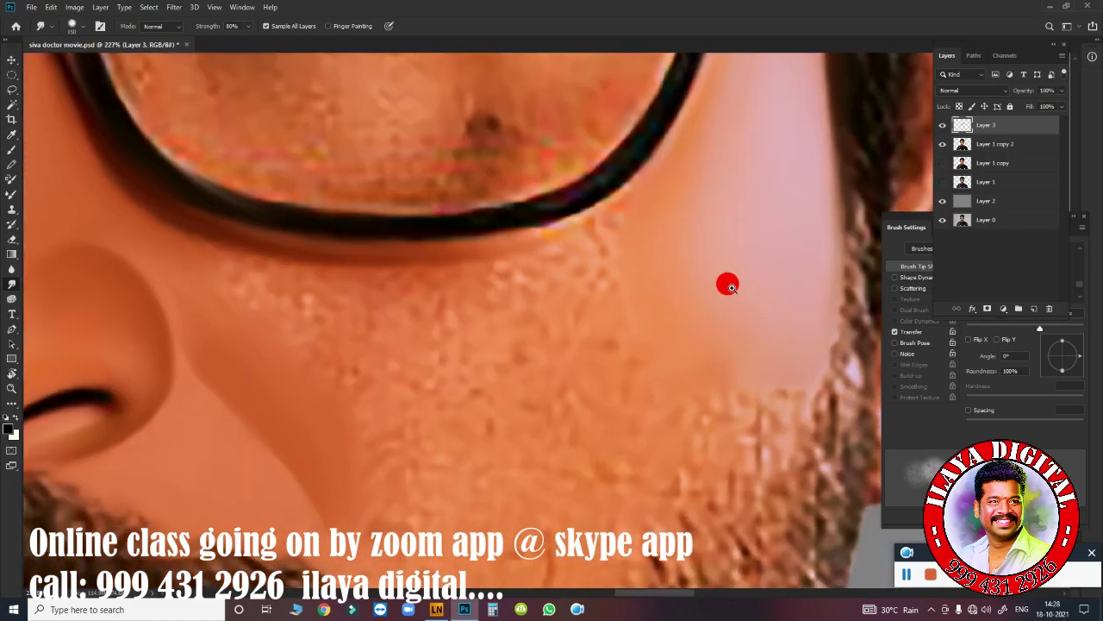
scroll(705, 303, down, 3)
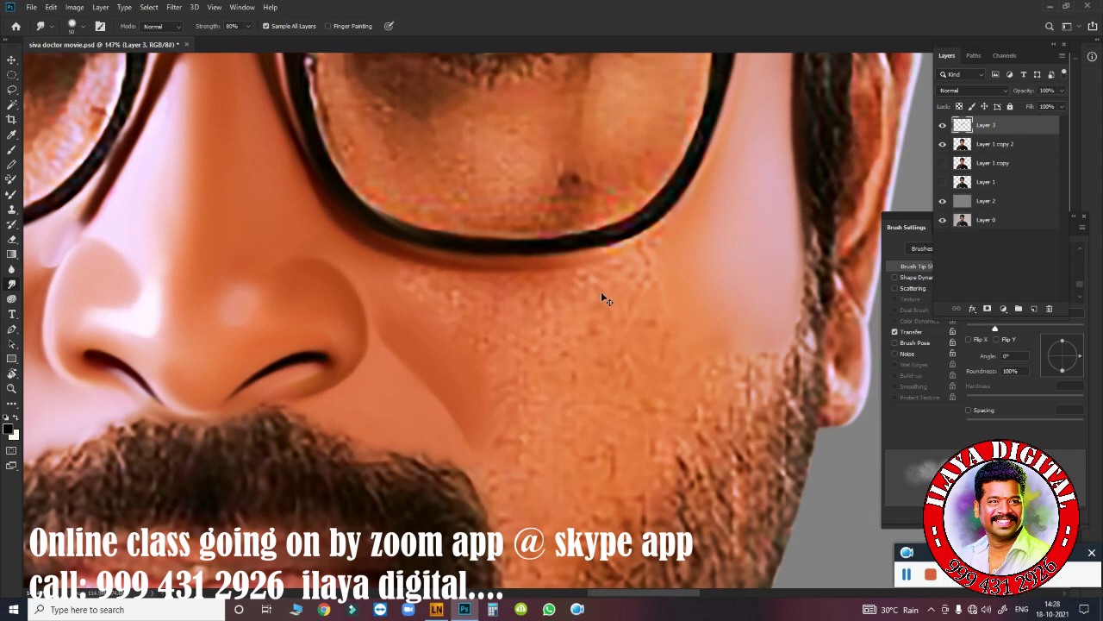
scroll(603, 297, up, 2)
- Smudge the skin below the lower glasses rim and the stubbled upper cheek
mouse_move(680, 216)
mouse_down()
mouse_move(734, 153)
mouse_move(680, 211)
mouse_move(721, 122)
mouse_up()
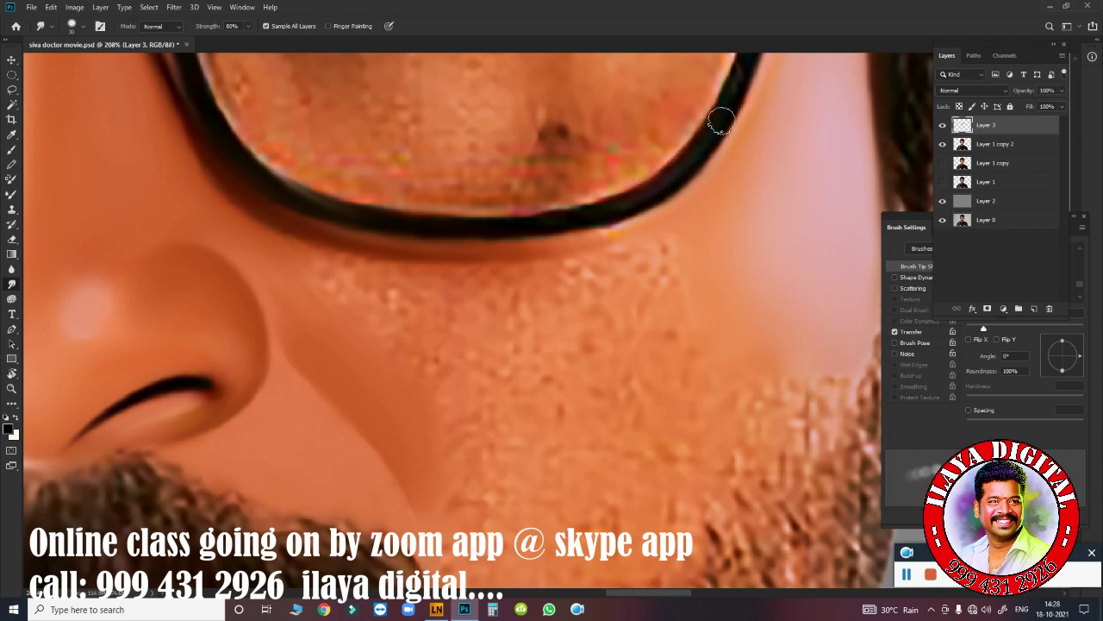
mouse_move(651, 222)
mouse_down()
mouse_move(575, 245)
mouse_move(657, 223)
mouse_up()
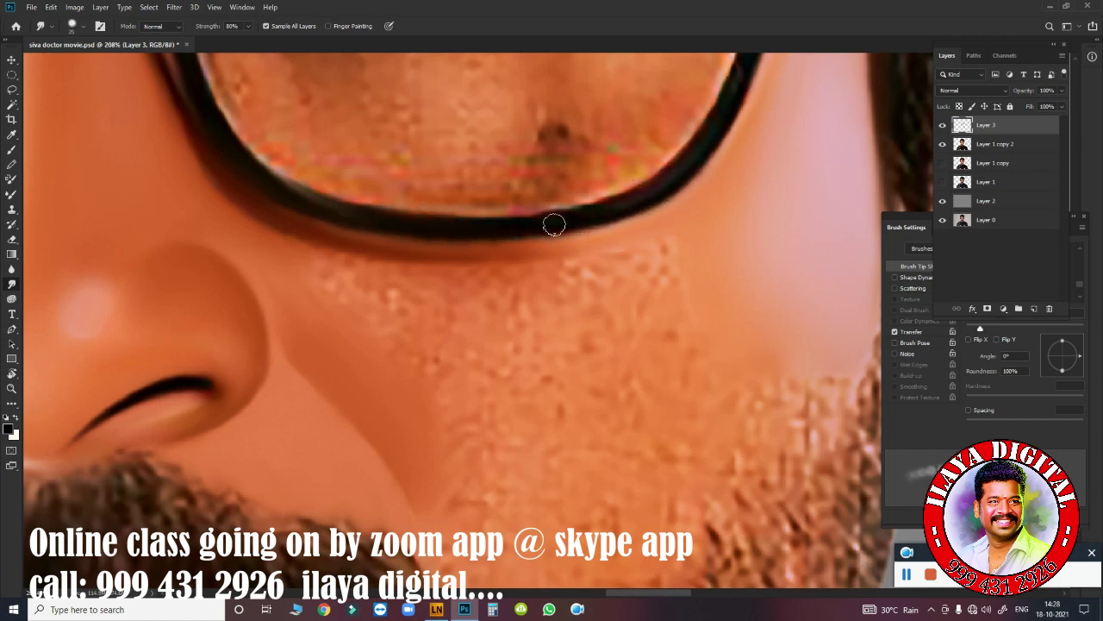
drag(592, 204, 591, 222)
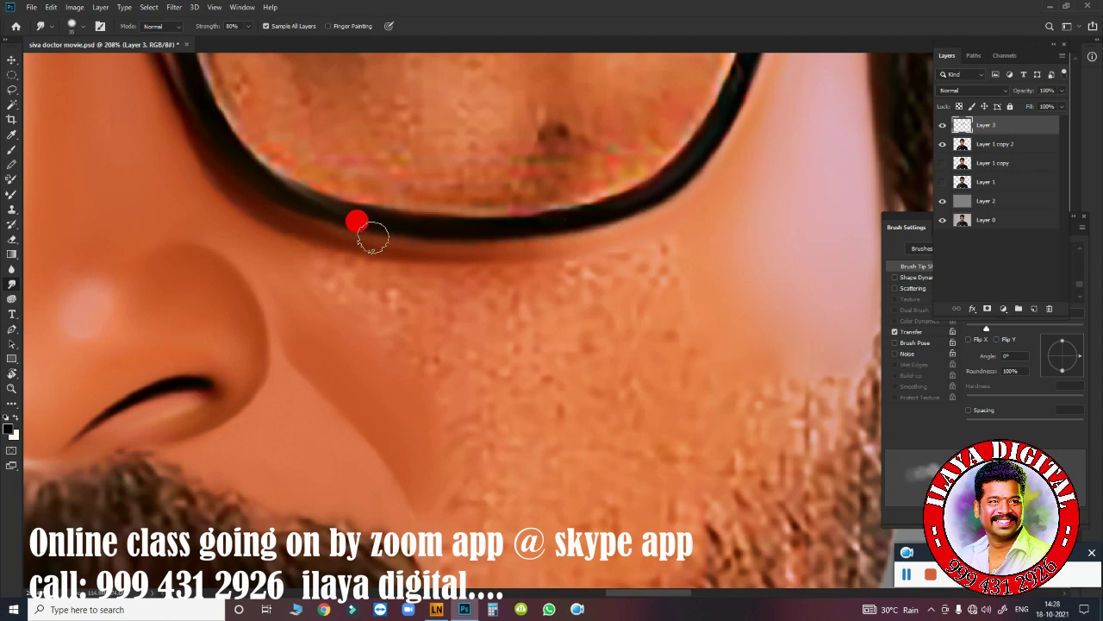
drag(359, 221, 599, 227)
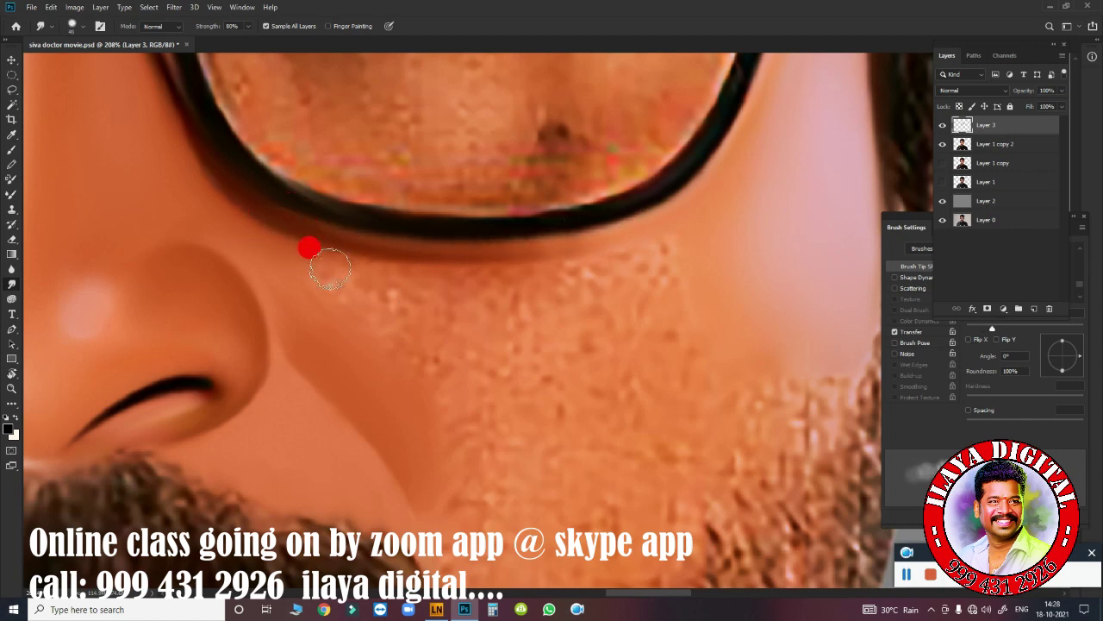
drag(325, 256, 447, 283)
drag(371, 249, 448, 281)
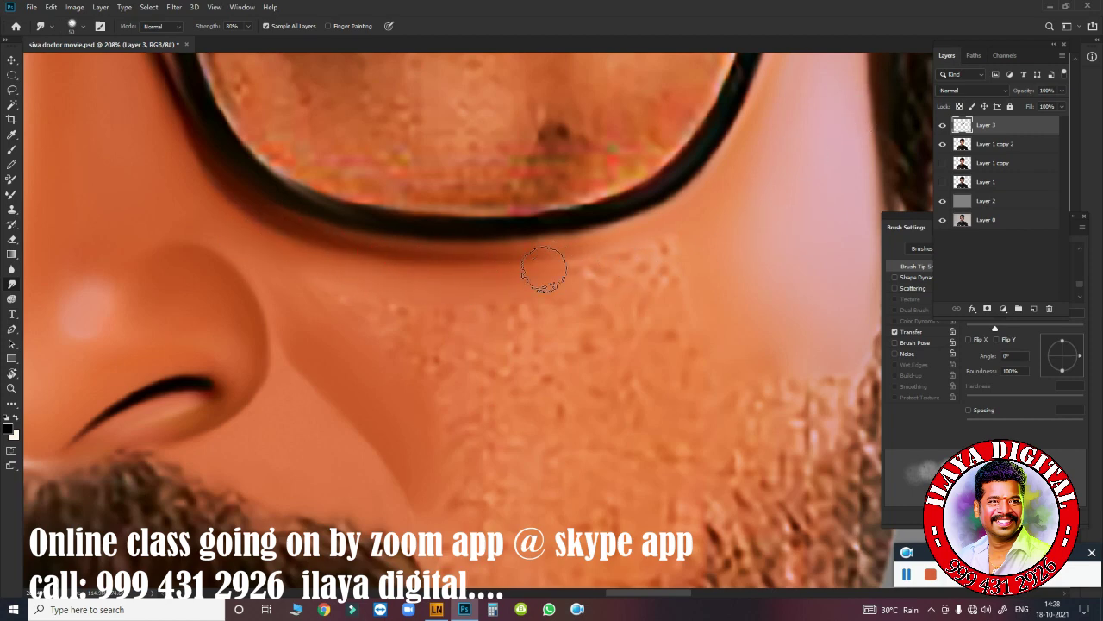
mouse_move(695, 229)
mouse_down()
mouse_move(586, 290)
mouse_move(674, 292)
mouse_up()
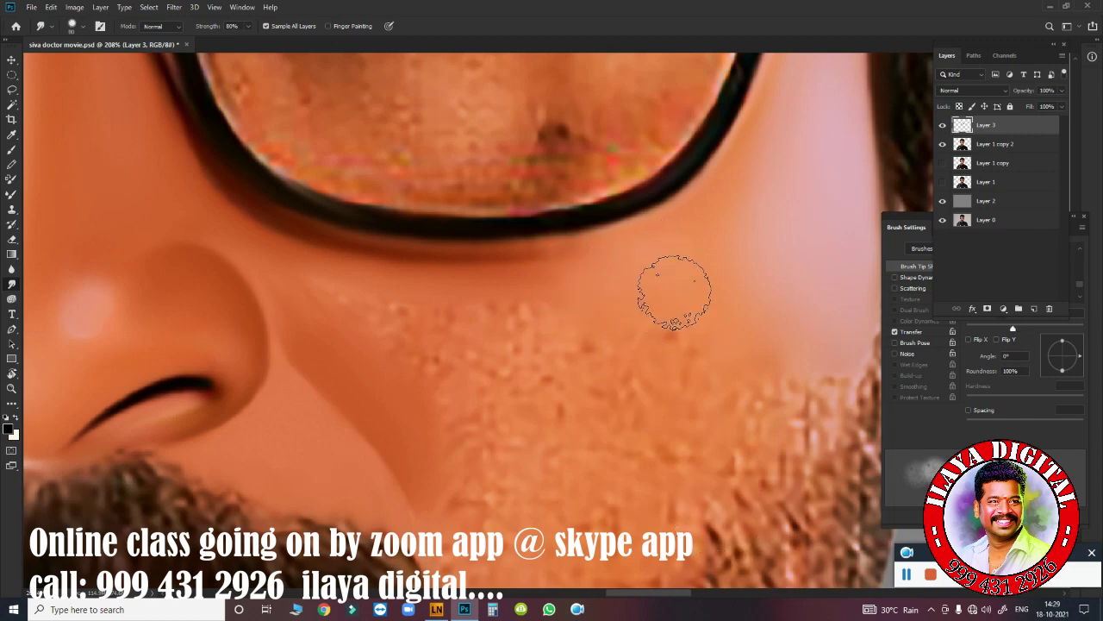
- Hide the interface panels to preview the portrait down to the beard
drag(653, 345, 511, 280)
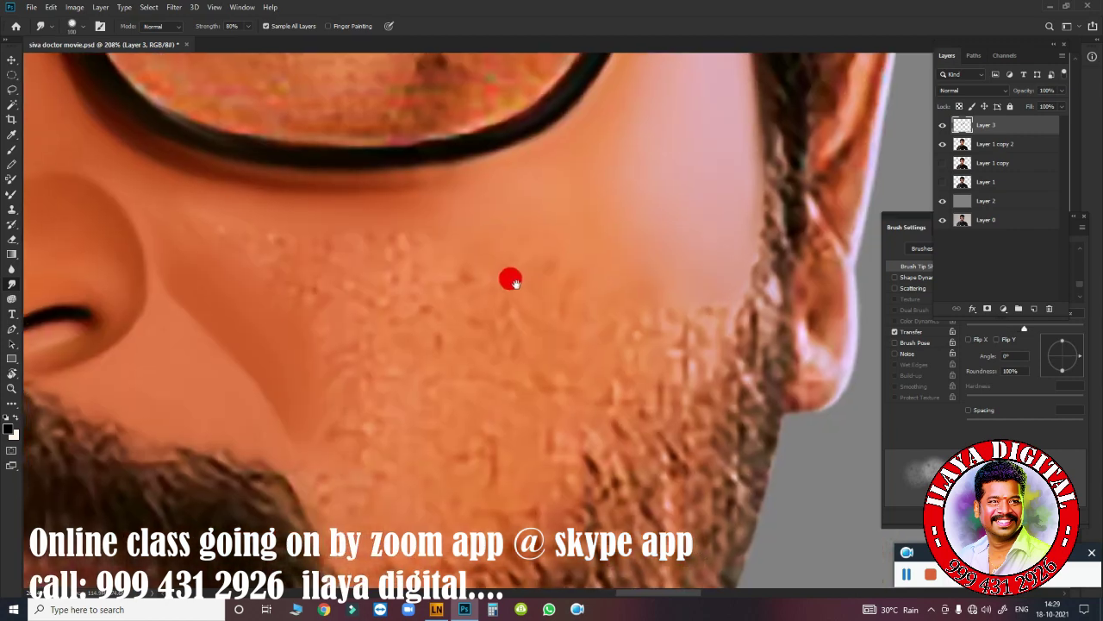
scroll(534, 293, down, 2)
key(Tab)
scroll(574, 344, down, 2)
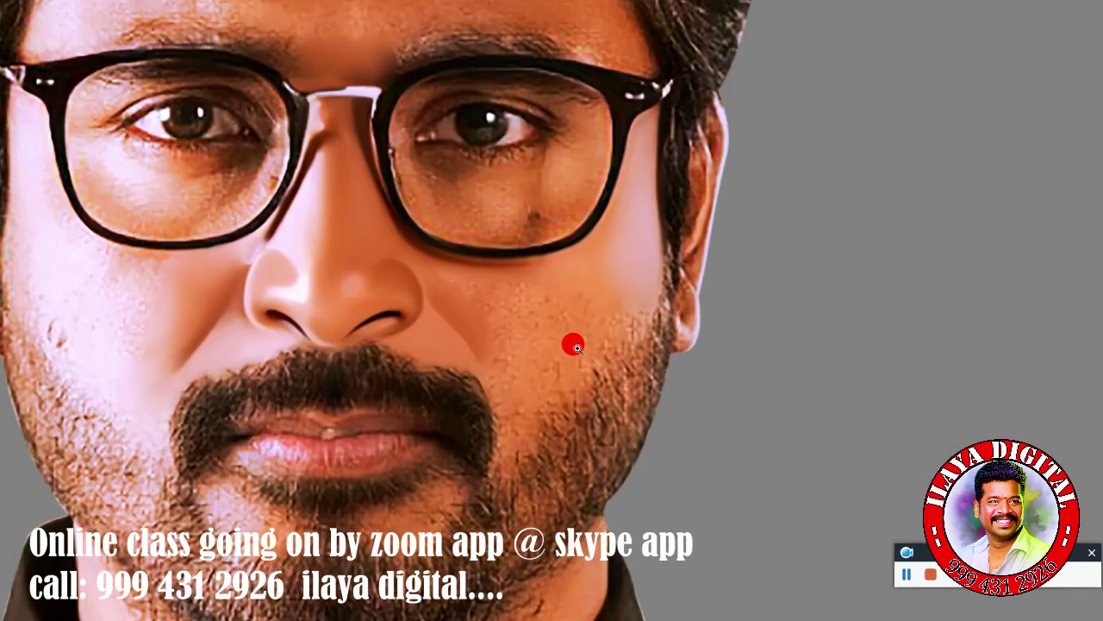
scroll(575, 346, up, 2)
scroll(560, 283, up, 2)
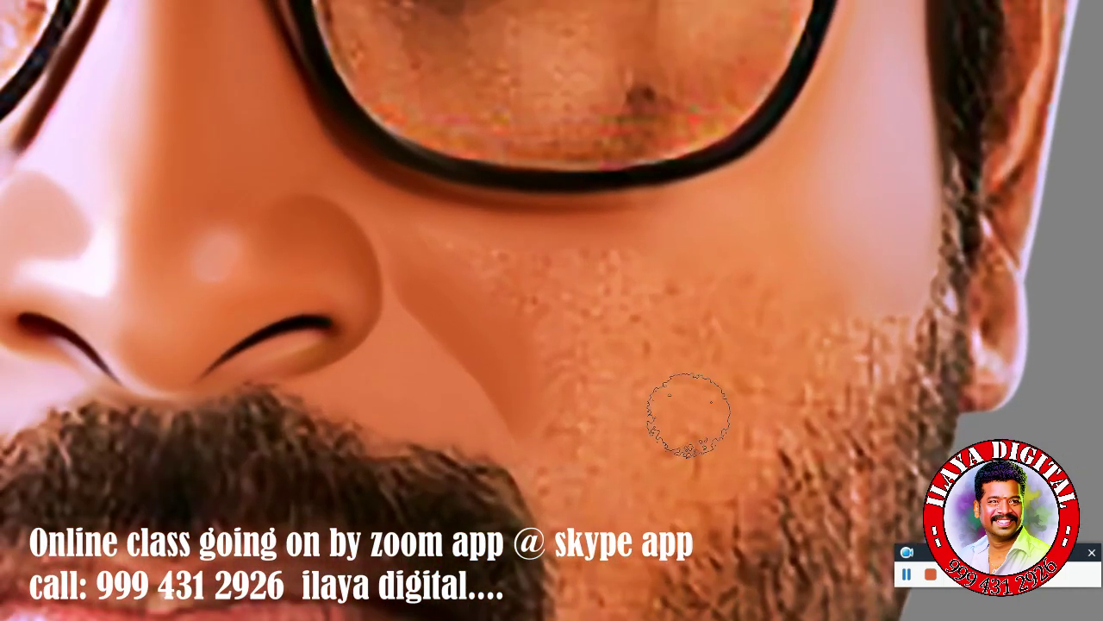
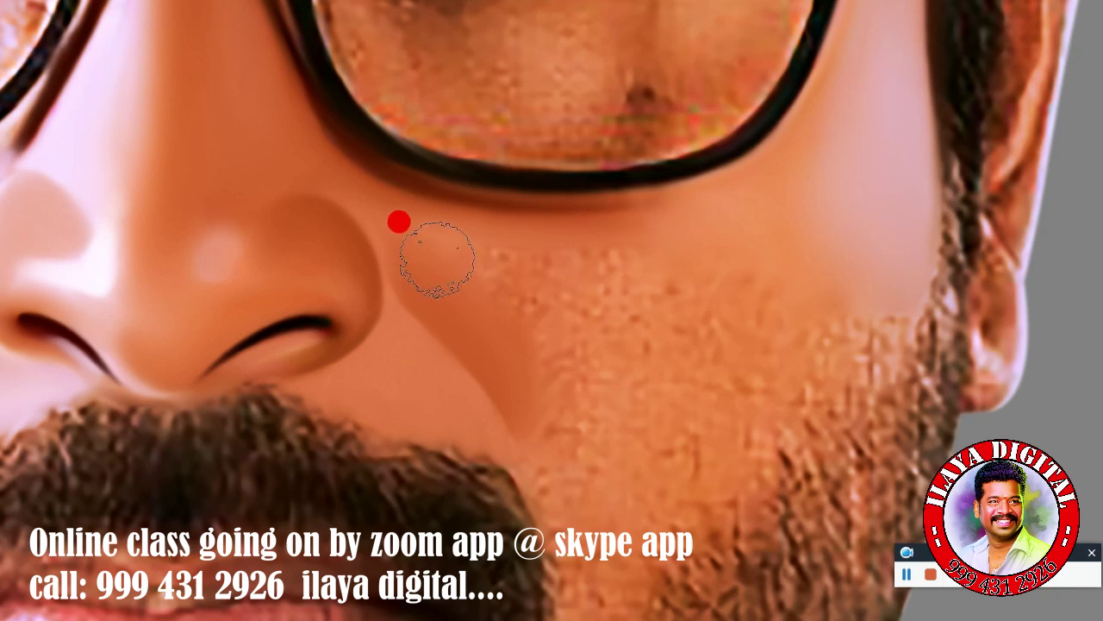
- Blend-brush the nose crease, the cheek by the moustache, and the skin above the chin
mouse_move(421, 267)
mouse_down()
mouse_move(530, 369)
mouse_move(532, 390)
mouse_up()
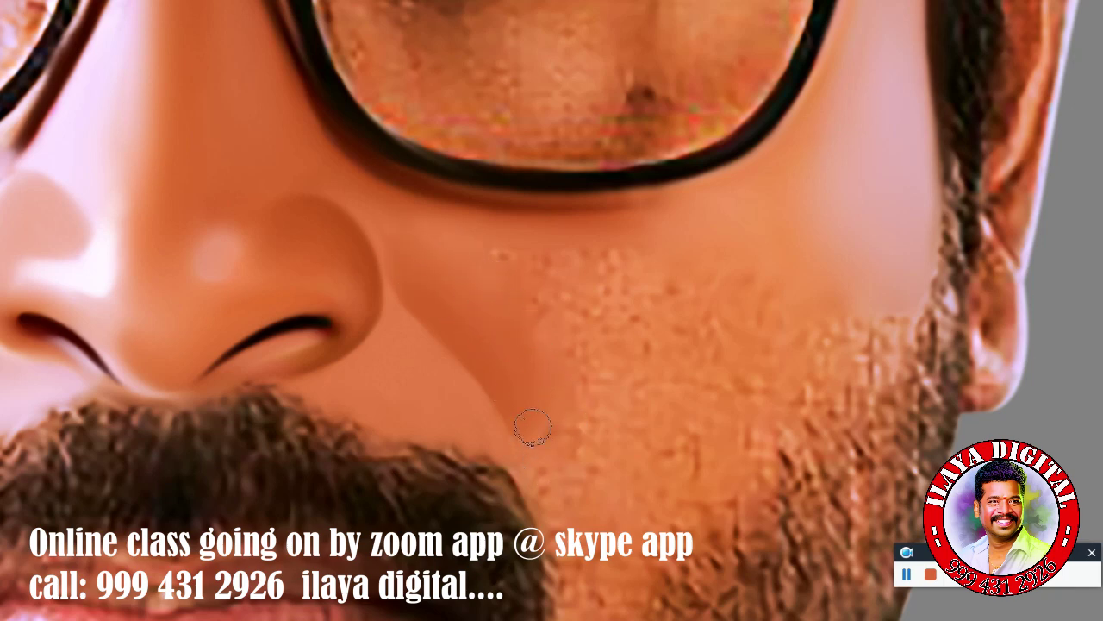
drag(561, 483, 543, 454)
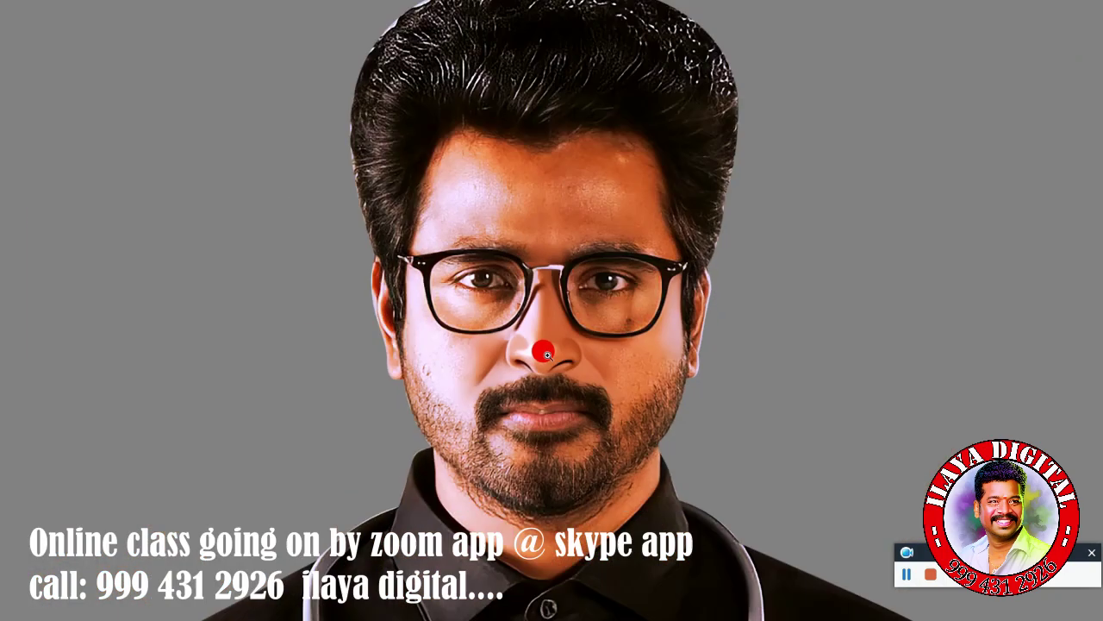
drag(621, 374, 596, 462)
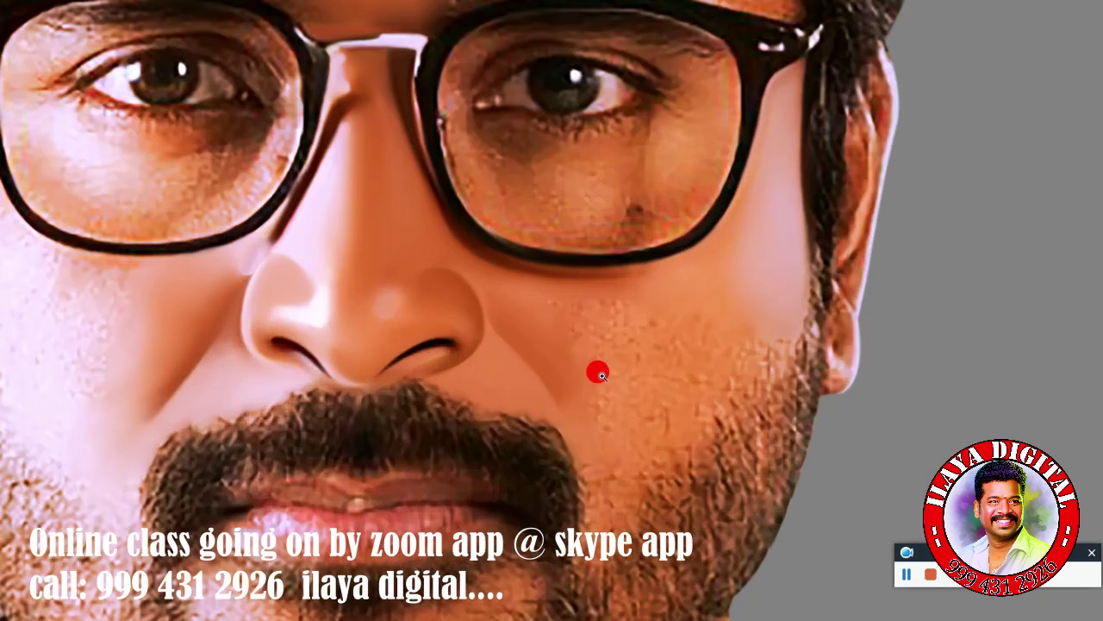
drag(278, 351, 431, 302)
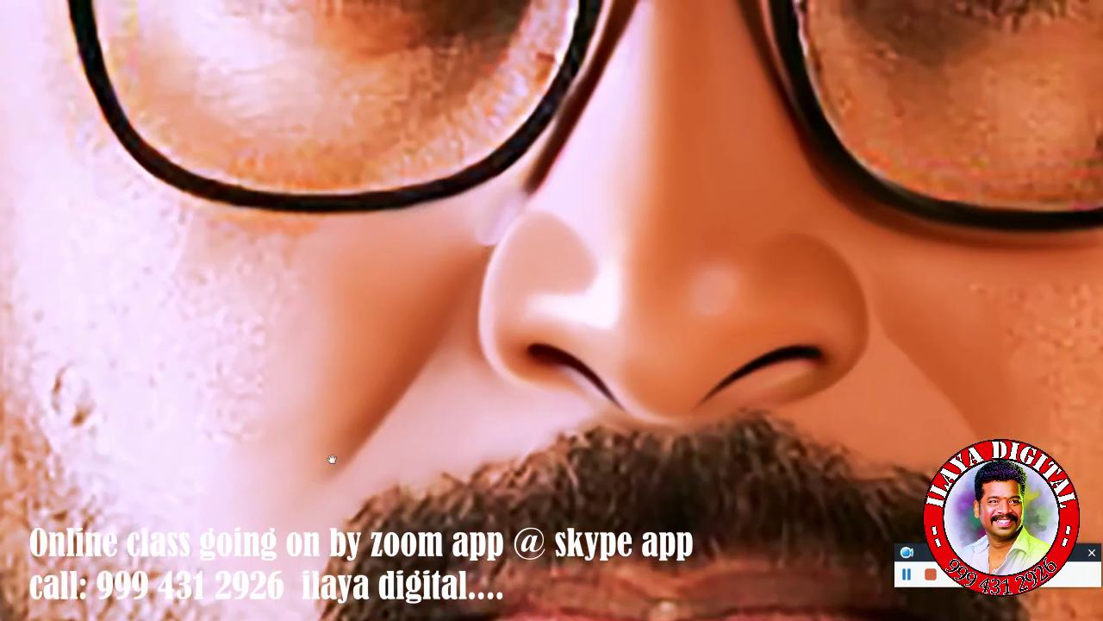
mouse_move(332, 459)
mouse_down()
mouse_move(571, 440)
mouse_move(666, 277)
mouse_up()
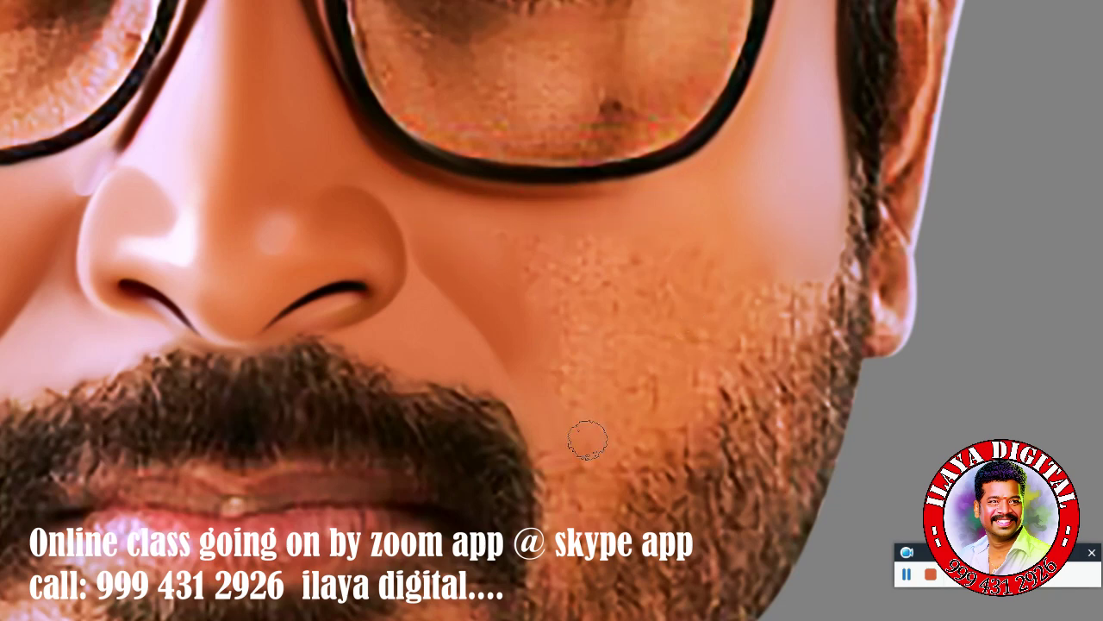
drag(637, 350, 645, 256)
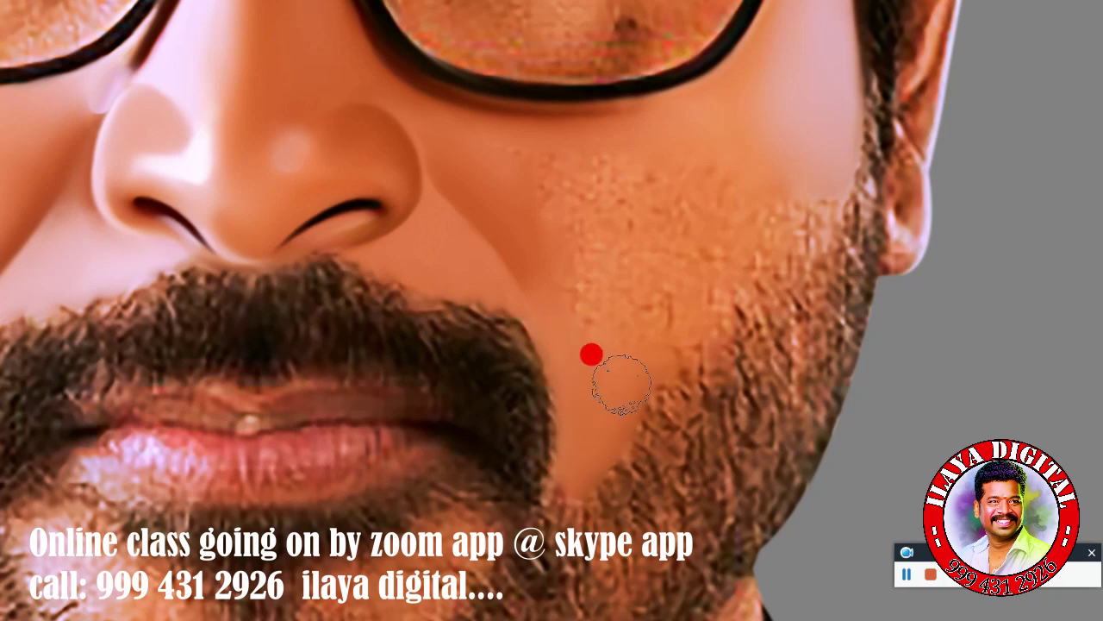
mouse_move(620, 384)
mouse_down()
mouse_move(587, 370)
mouse_move(598, 320)
mouse_move(654, 330)
mouse_move(766, 230)
mouse_up()
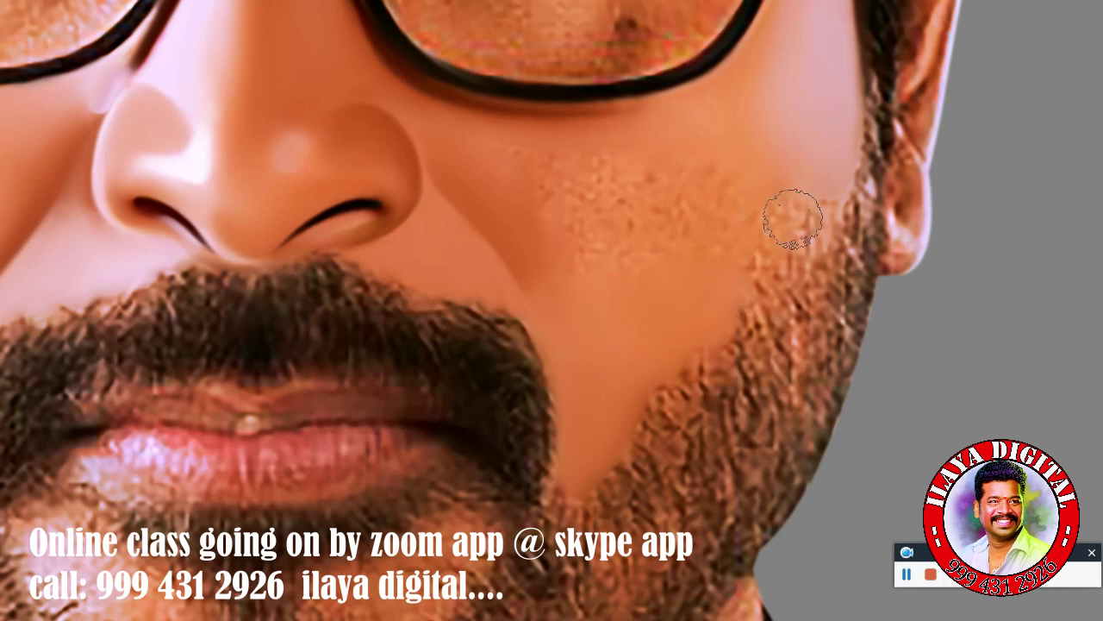
- Smooth the cheek along the beard edge and the grainy patch below the glasses
mouse_move(775, 170)
mouse_down()
mouse_move(813, 198)
mouse_move(775, 246)
mouse_move(722, 234)
mouse_move(704, 256)
mouse_move(716, 239)
mouse_move(728, 250)
mouse_move(654, 304)
mouse_move(697, 320)
mouse_move(655, 345)
mouse_up()
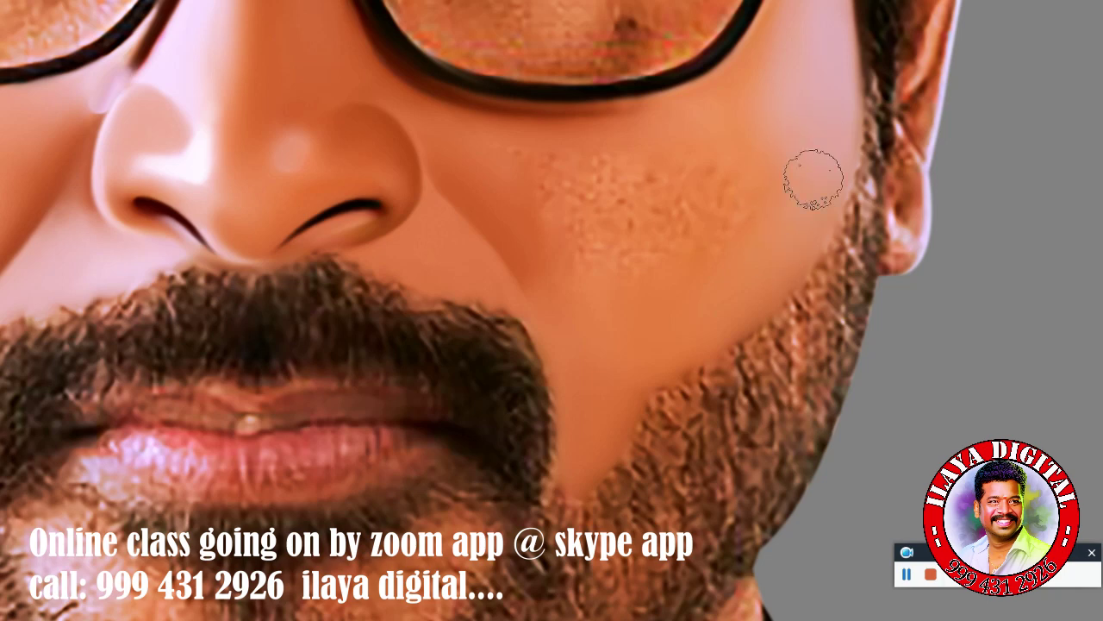
mouse_move(812, 175)
mouse_down()
mouse_move(830, 116)
mouse_move(775, 255)
mouse_up()
drag(700, 322, 623, 387)
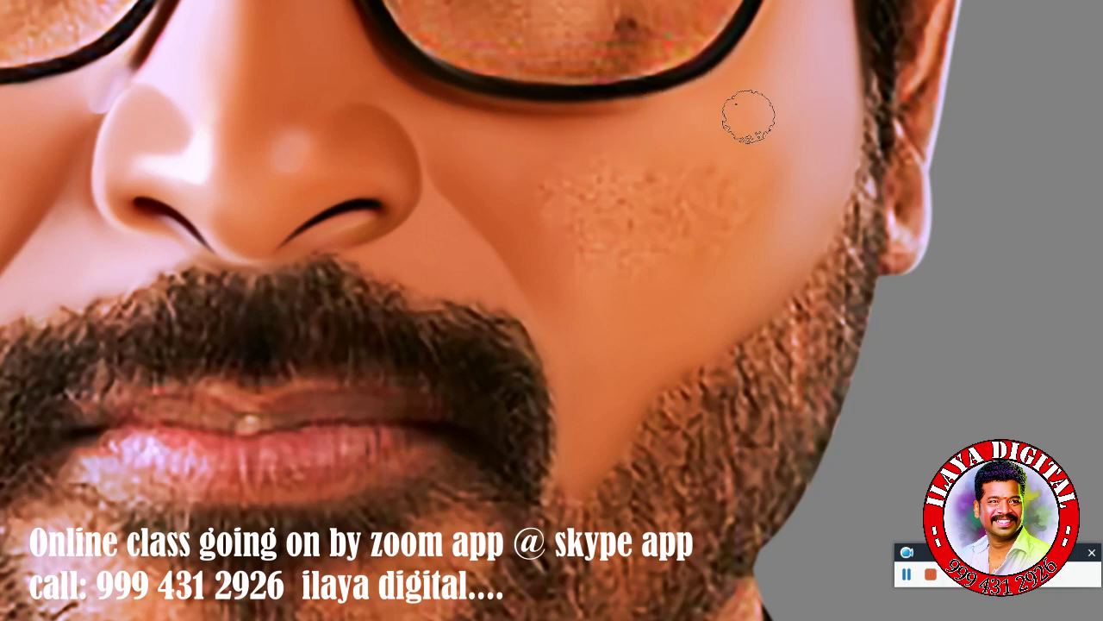
drag(748, 117, 788, 102)
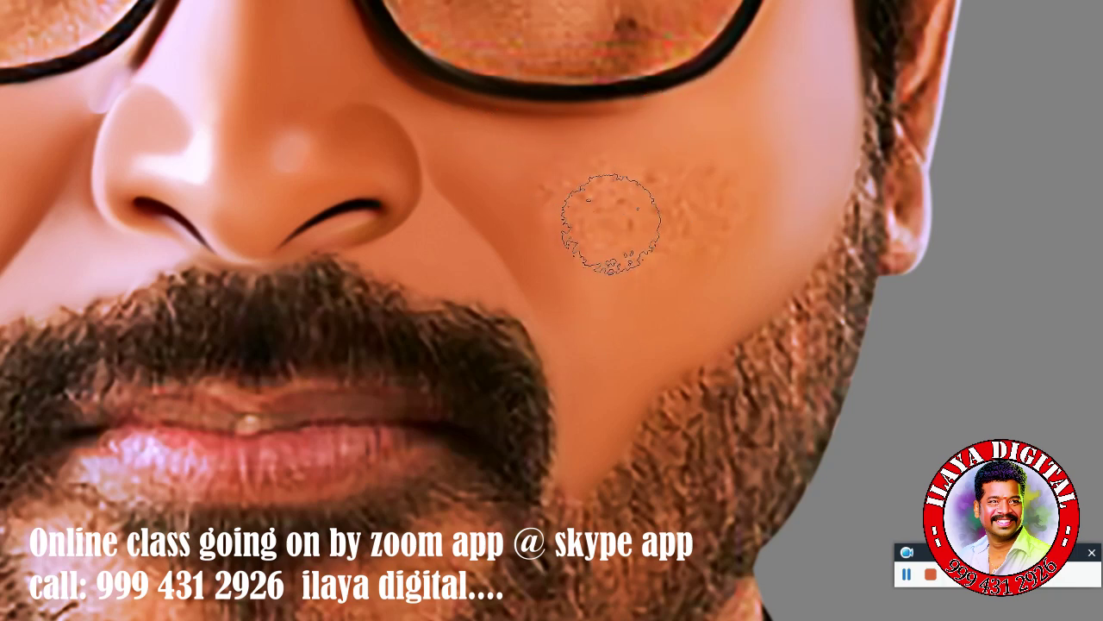
click(705, 200)
mouse_move(705, 200)
mouse_down()
mouse_move(606, 256)
mouse_move(611, 233)
mouse_up()
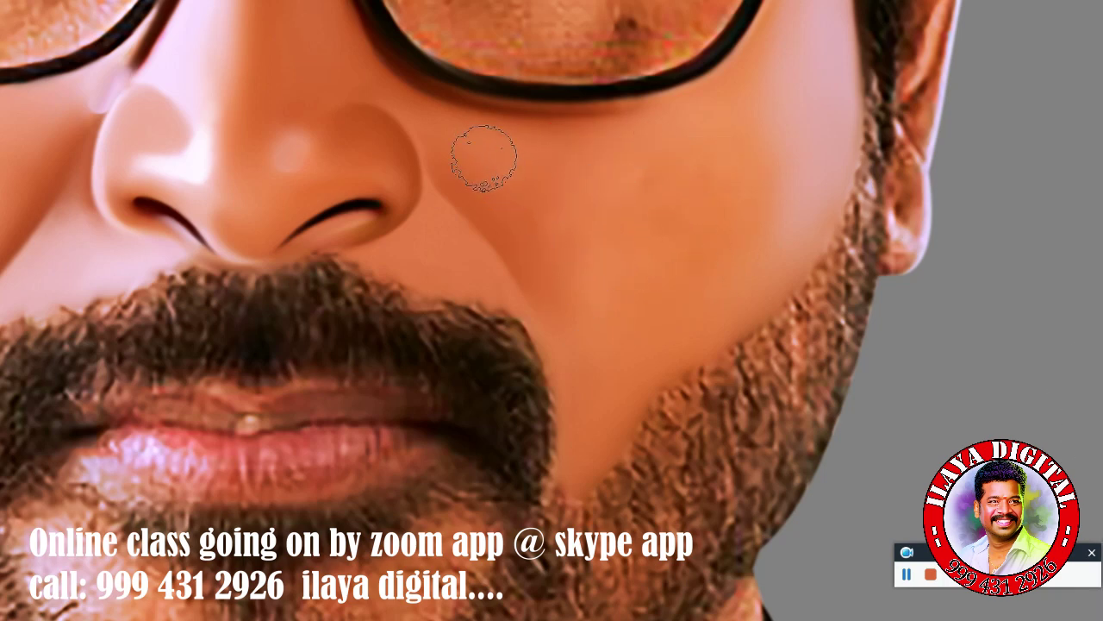
- Blend the upper and mid right cheek until its texture is gone
drag(516, 187, 595, 313)
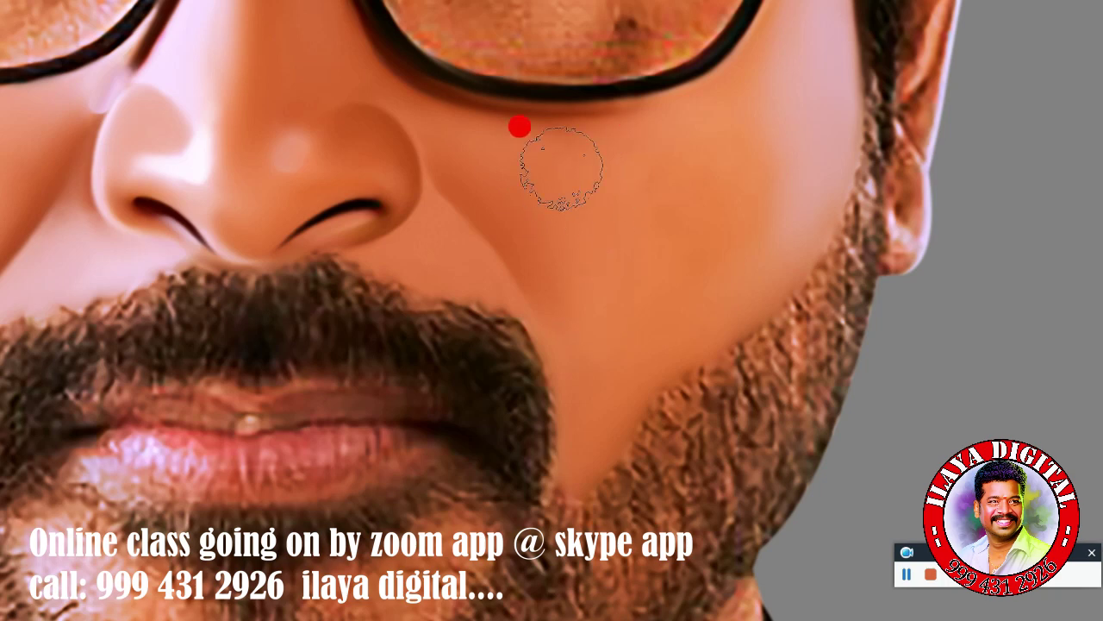
mouse_move(560, 164)
mouse_down()
mouse_move(732, 147)
mouse_move(725, 193)
mouse_up()
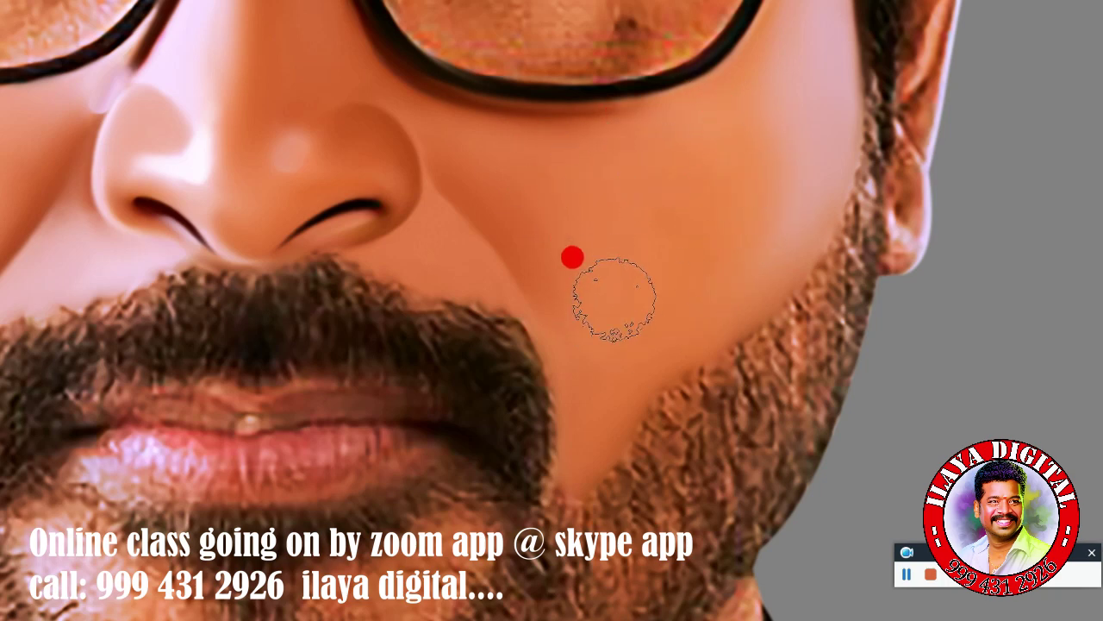
drag(724, 192, 681, 190)
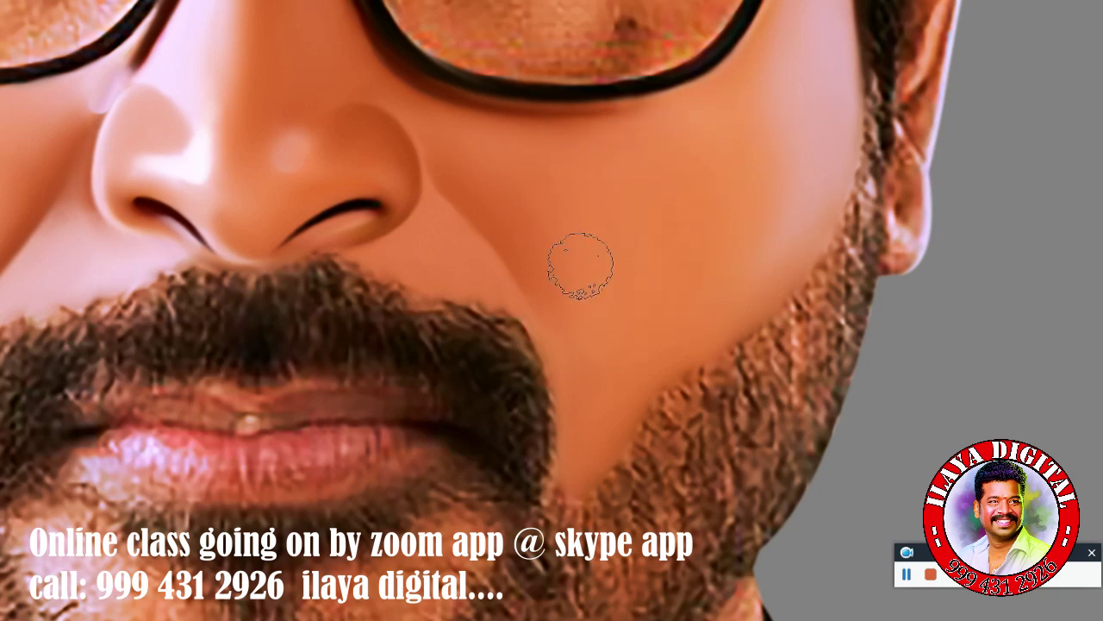
mouse_move(579, 261)
mouse_down()
mouse_move(599, 210)
mouse_move(647, 239)
mouse_up()
drag(746, 110, 775, 198)
drag(471, 173, 598, 210)
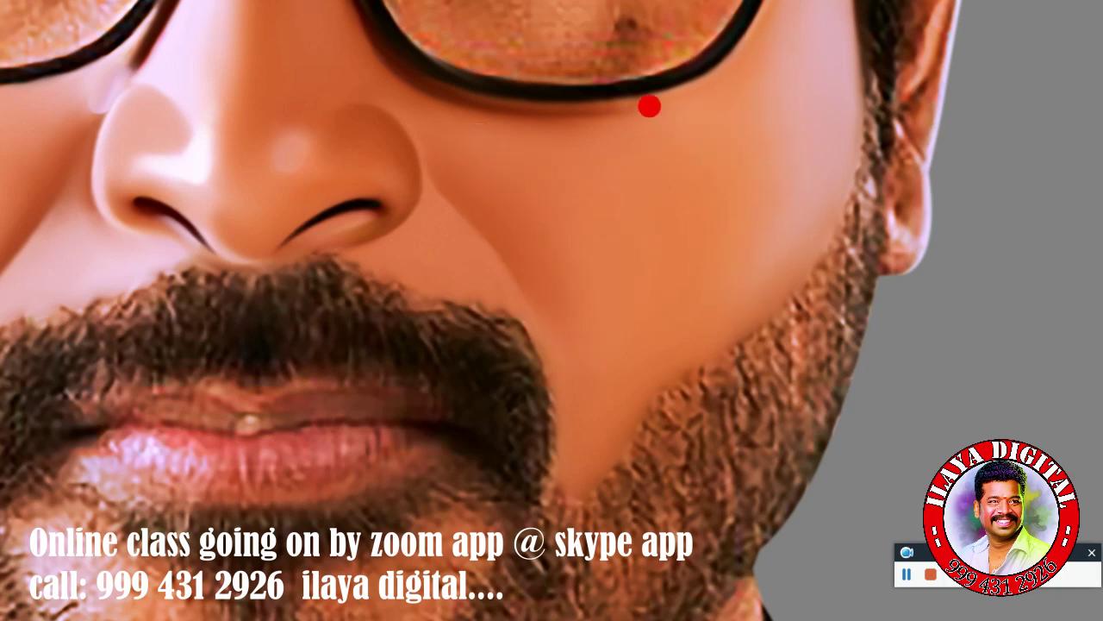
mouse_move(649, 106)
mouse_down()
mouse_move(704, 113)
mouse_move(687, 143)
mouse_up()
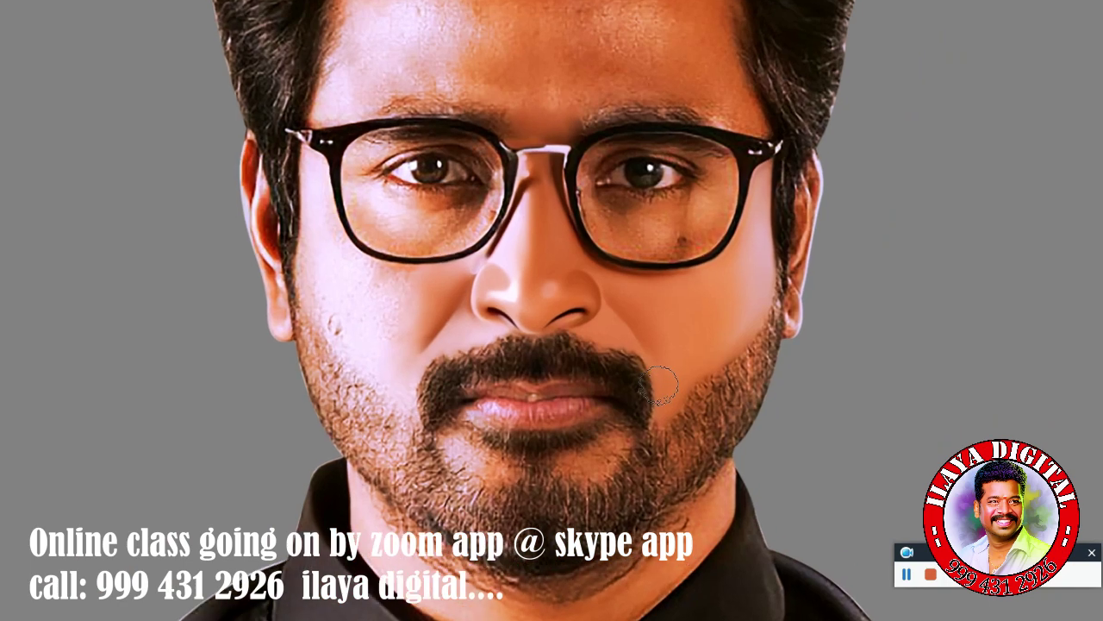
- Make Layer 1 copy 2 visible and zoom in on the left eye and cheek
drag(659, 385, 646, 337)
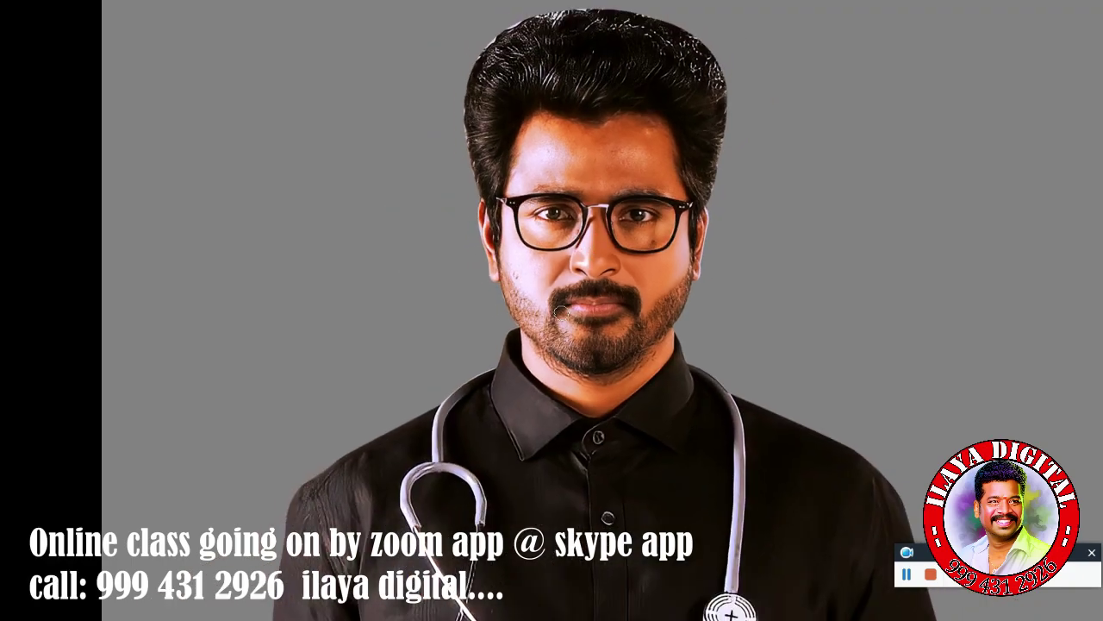
key(F7)
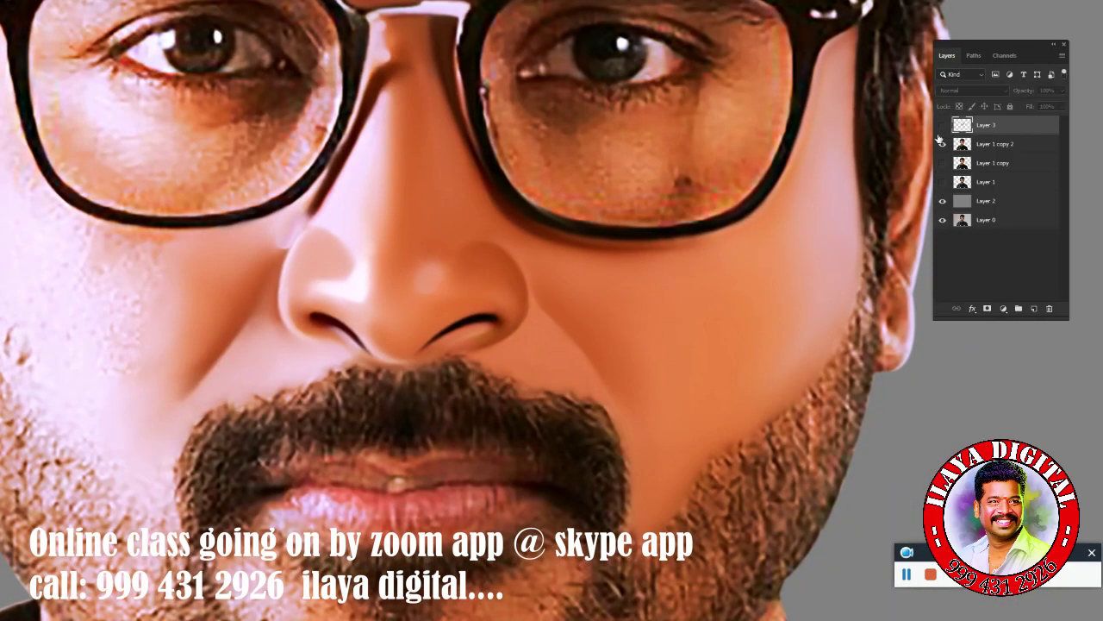
click(942, 144)
drag(811, 293, 551, 364)
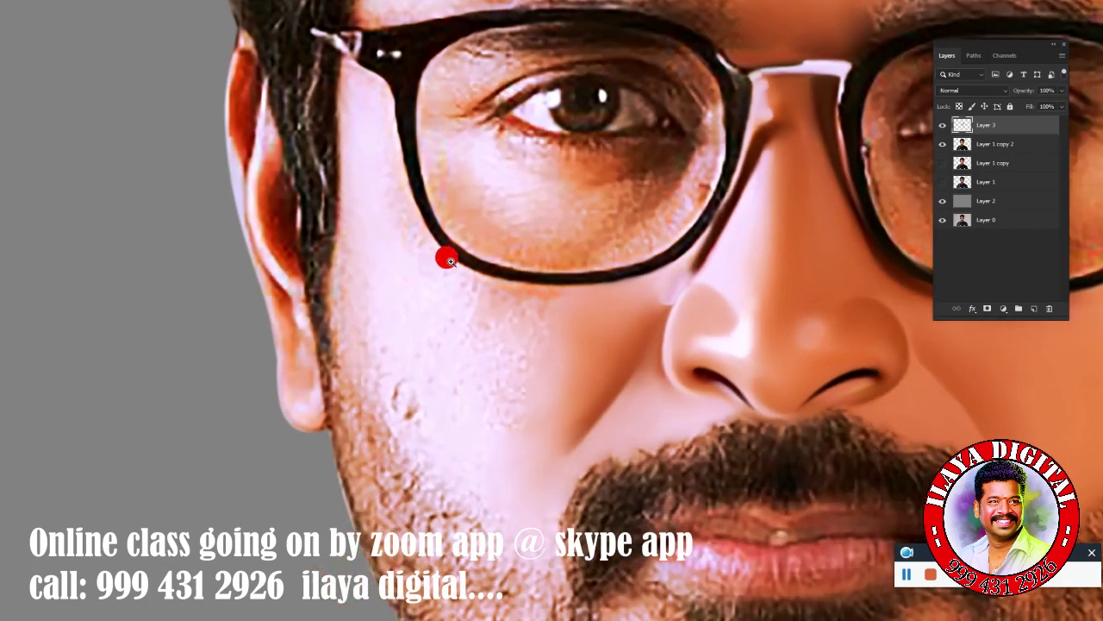
drag(443, 253, 347, 214)
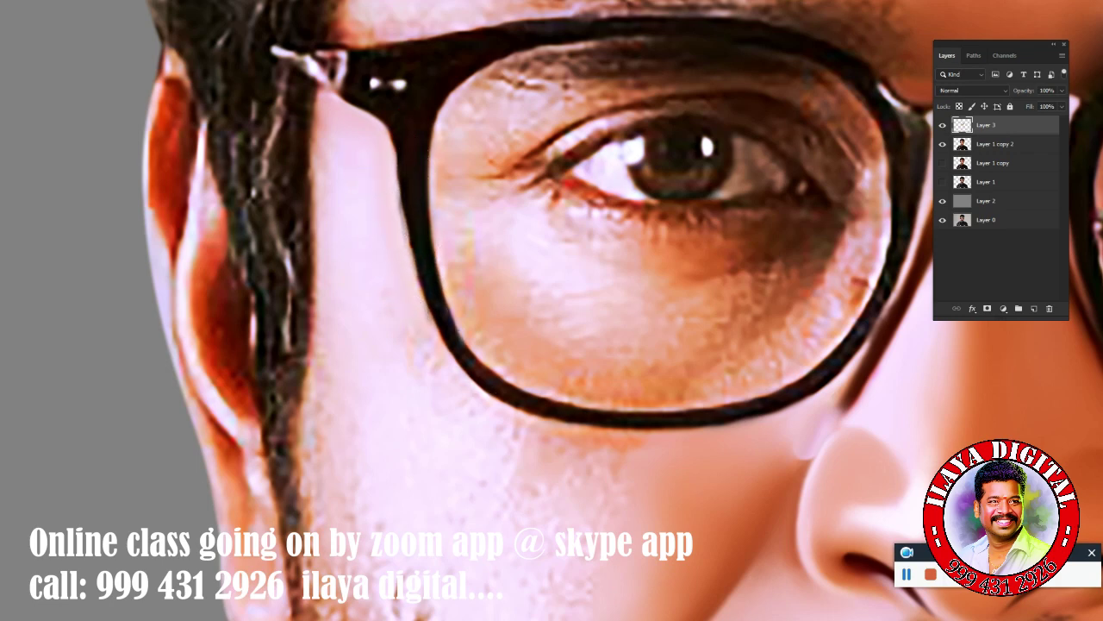
- Smooth the cheek below the left eye and paint out the jaw blemish
drag(309, 136, 336, 163)
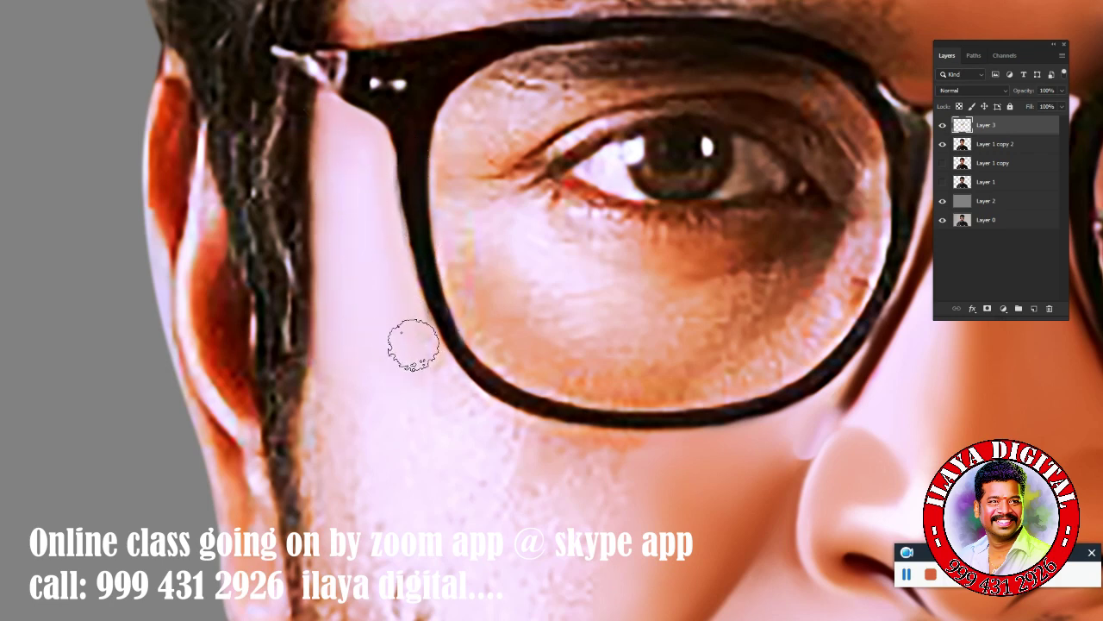
mouse_move(458, 394)
mouse_down()
mouse_move(397, 422)
mouse_move(397, 225)
mouse_up()
mouse_move(322, 113)
mouse_down()
mouse_move(317, 212)
mouse_move(323, 272)
mouse_move(330, 106)
mouse_move(342, 330)
mouse_up()
mouse_move(394, 374)
mouse_down()
mouse_move(413, 399)
mouse_move(374, 352)
mouse_move(446, 420)
mouse_move(421, 317)
mouse_up()
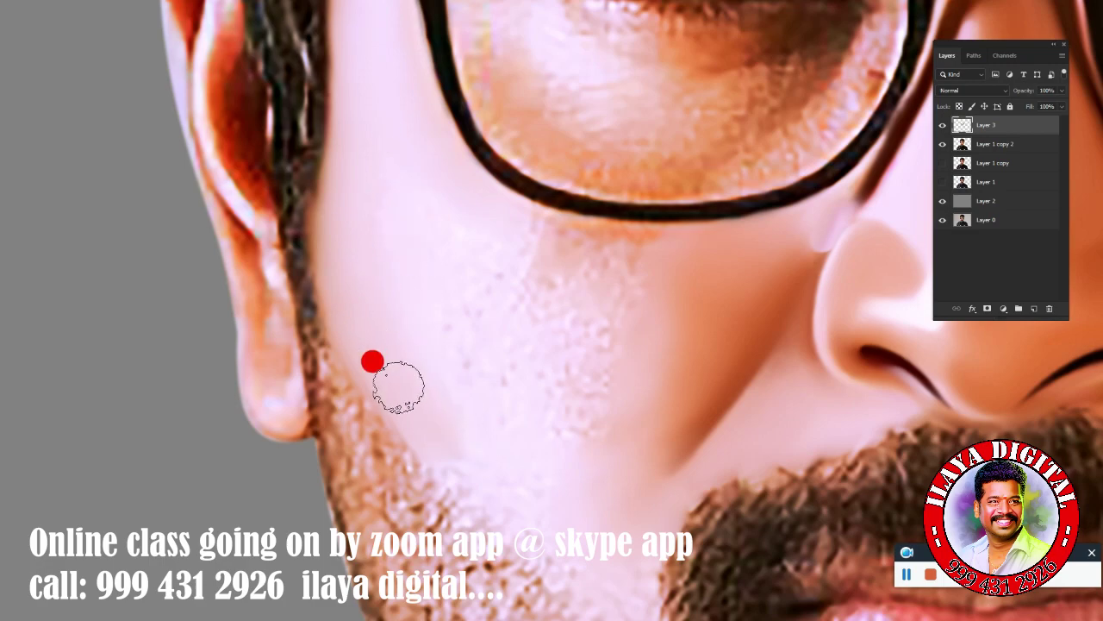
drag(398, 387, 501, 455)
- Smooth the rest of the left cheek and shrink the brush to a small size
scroll(499, 436, down, 2)
scroll(509, 382, down, 2)
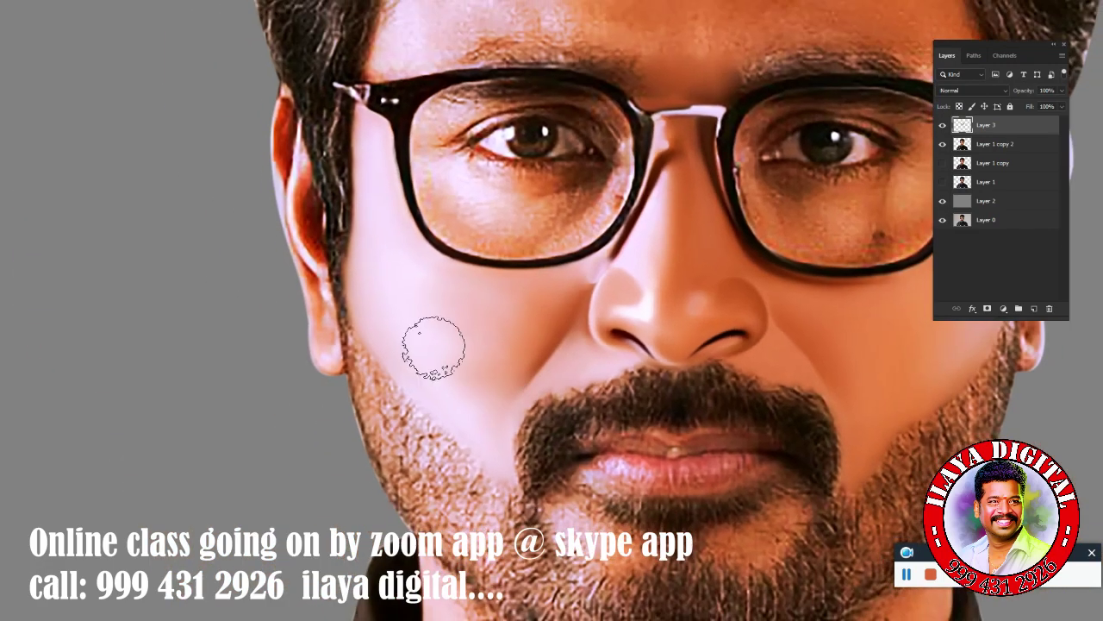
drag(419, 340, 475, 374)
scroll(672, 442, down, 3)
scroll(593, 382, up, 3)
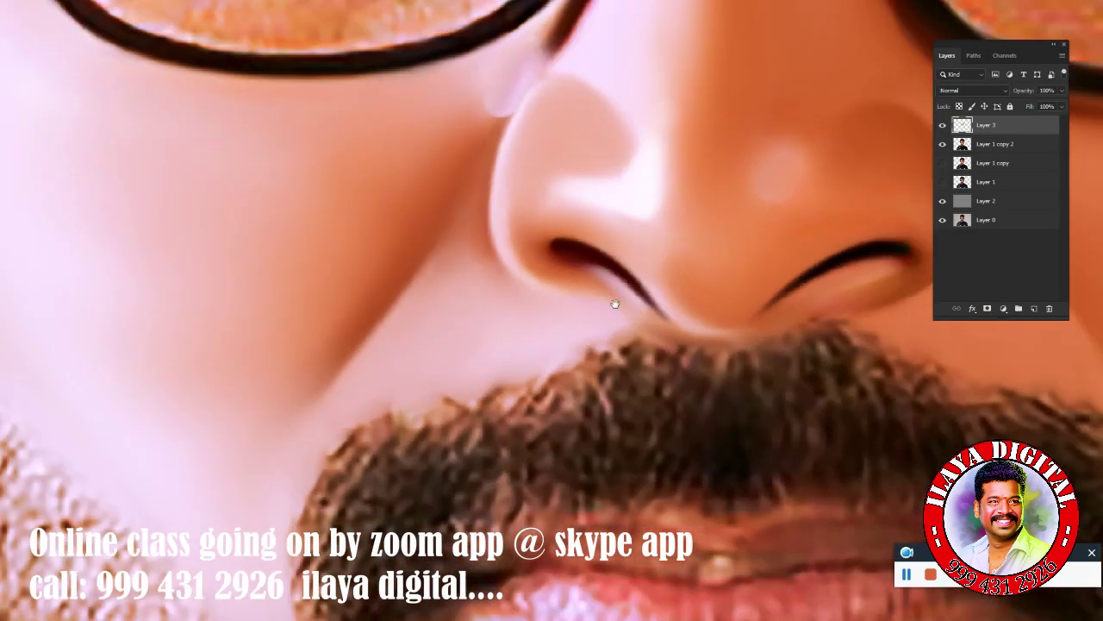
scroll(529, 320, up, 2)
drag(527, 323, 456, 321)
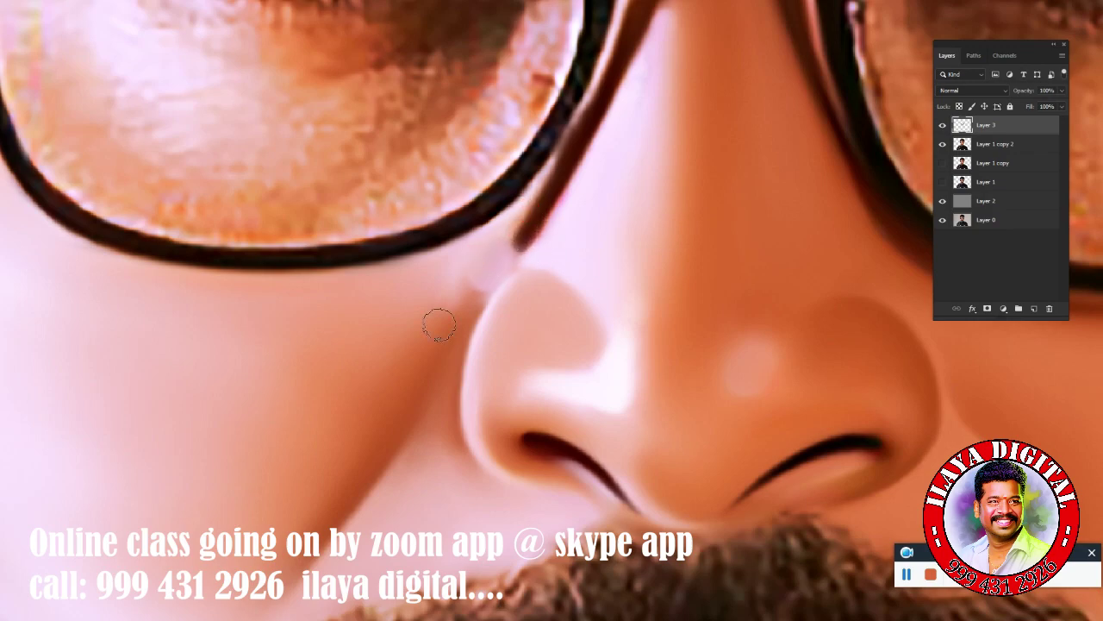
- Zoom in on the forehead and smooth a first spot on it
click(436, 293)
scroll(572, 352, down, 3)
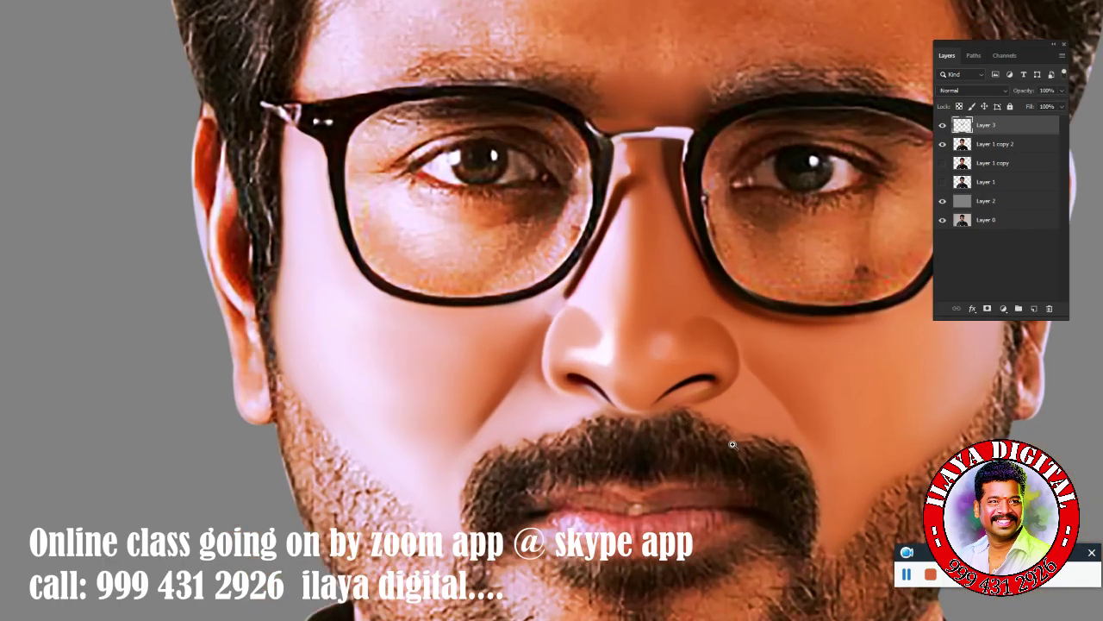
scroll(739, 278, up, 5)
scroll(571, 215, up, 2)
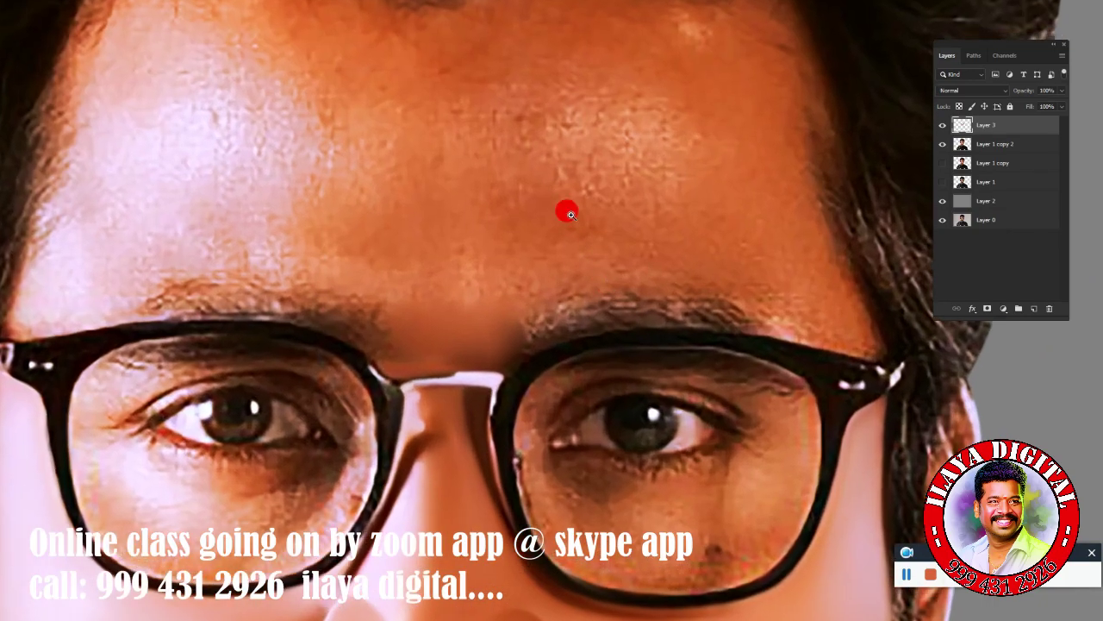
scroll(569, 214, down, 3)
scroll(557, 187, up, 2)
scroll(534, 207, up, 2)
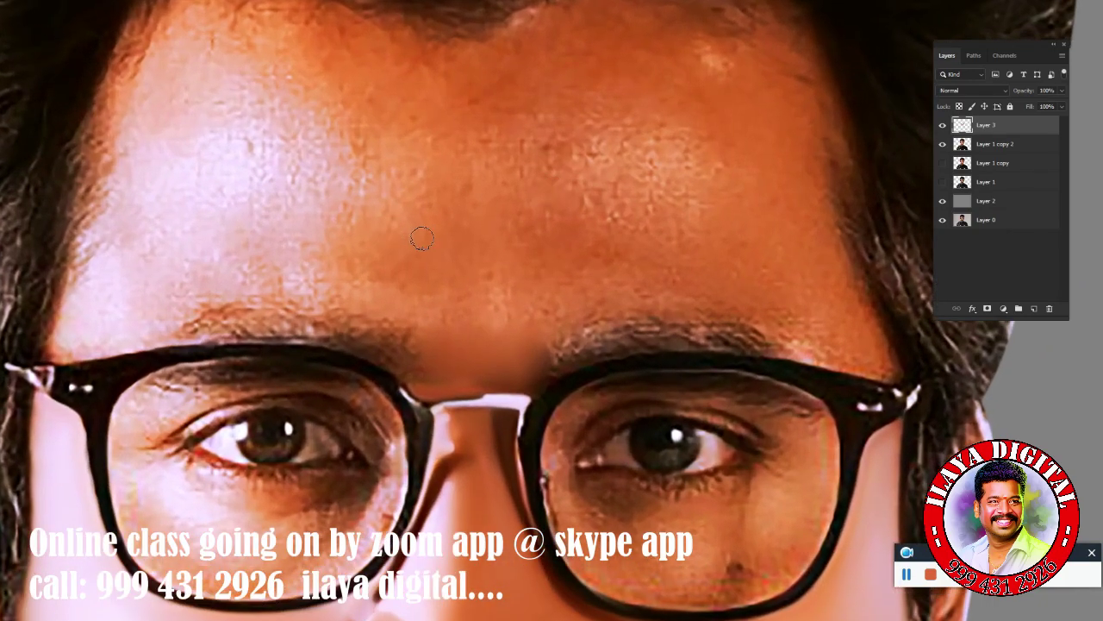
click(405, 125)
- Stroke across the textured forehead, then undo that last smoothing stroke
drag(448, 160, 487, 229)
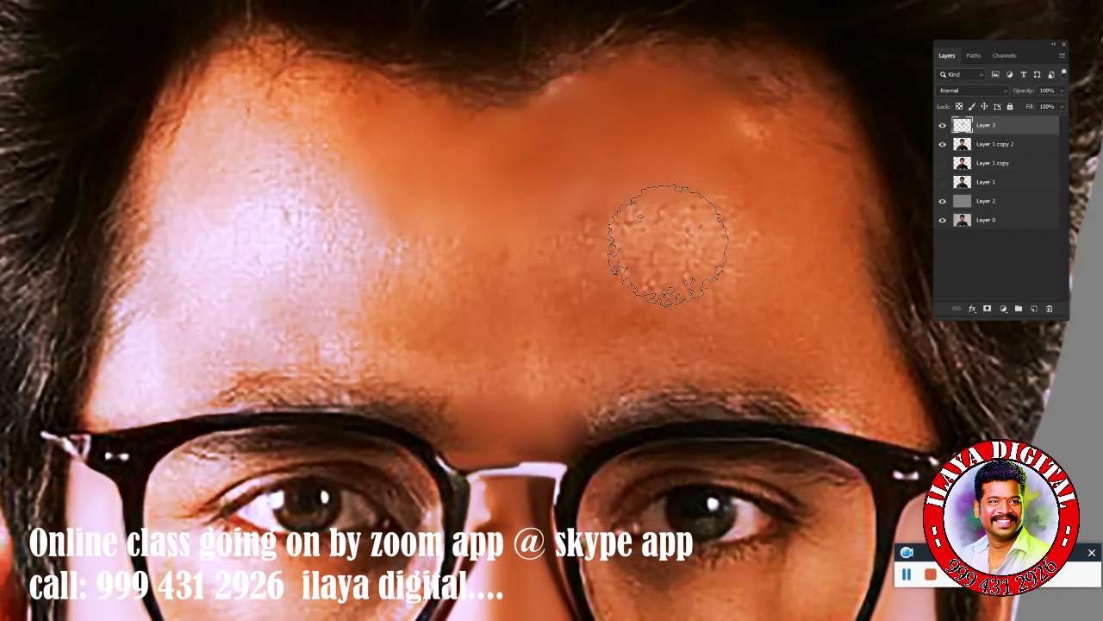
click(447, 262)
mouse_move(446, 263)
mouse_down()
mouse_move(687, 233)
mouse_move(707, 250)
mouse_up()
key(ctrl+z)
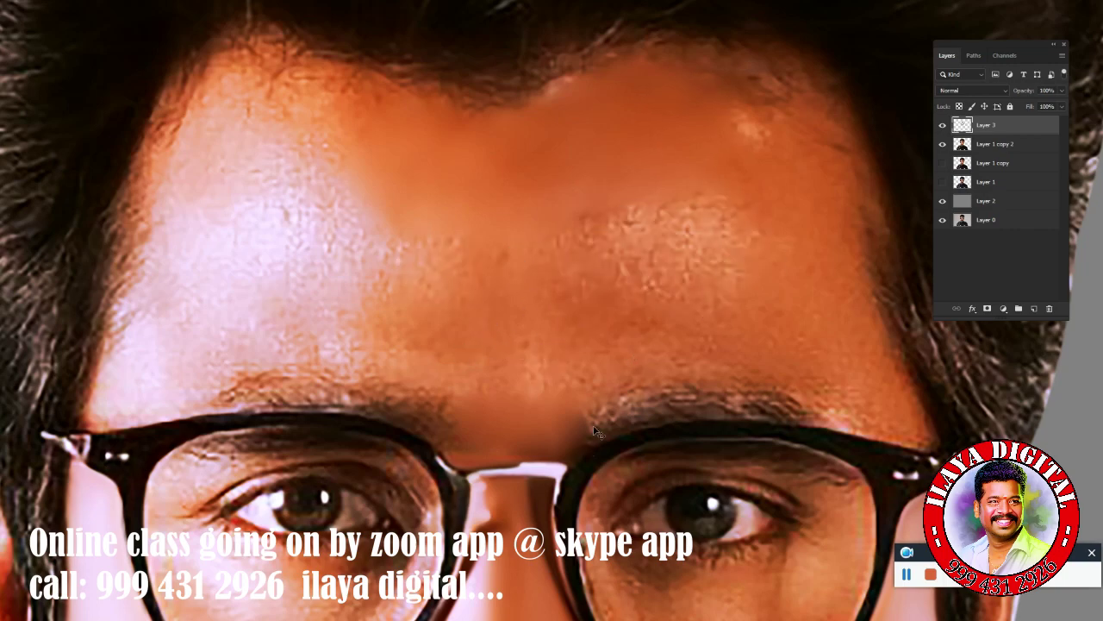
mouse_move(738, 335)
mouse_down()
mouse_move(557, 354)
mouse_move(401, 234)
mouse_up()
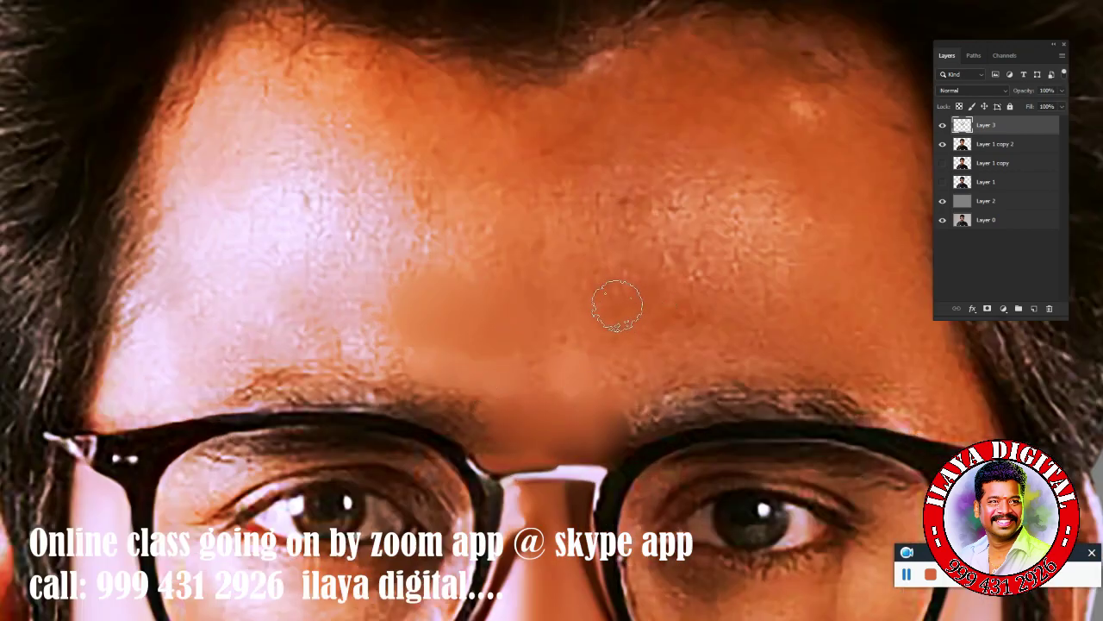
- Paint smooth, lighter skin across the forehead up toward the hairline
drag(728, 214, 755, 230)
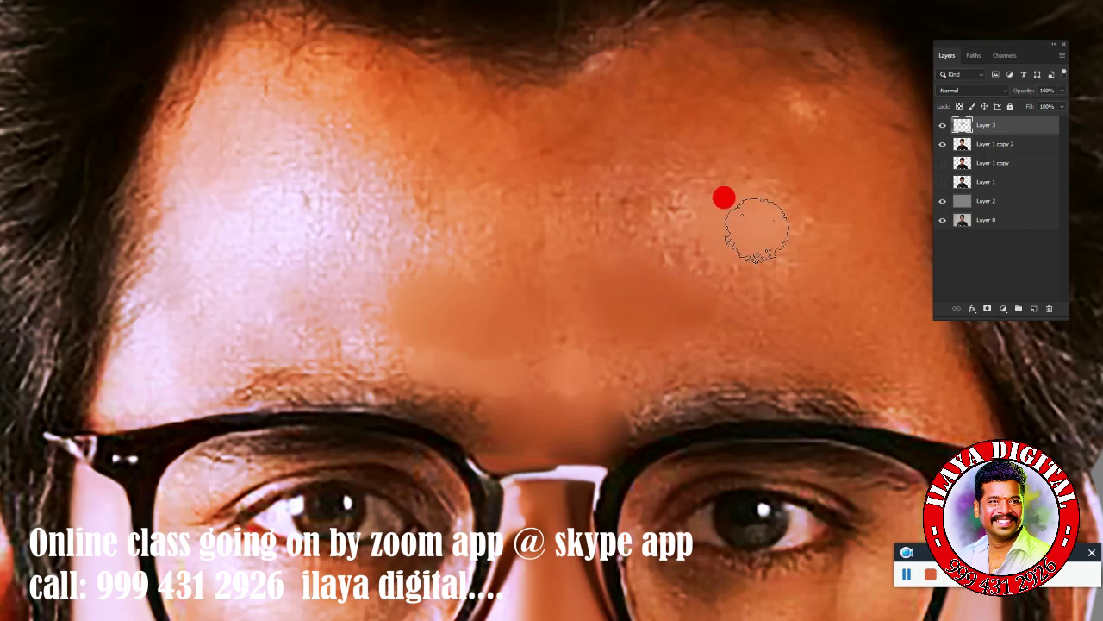
mouse_move(357, 226)
mouse_down()
mouse_move(457, 231)
mouse_move(521, 147)
mouse_up()
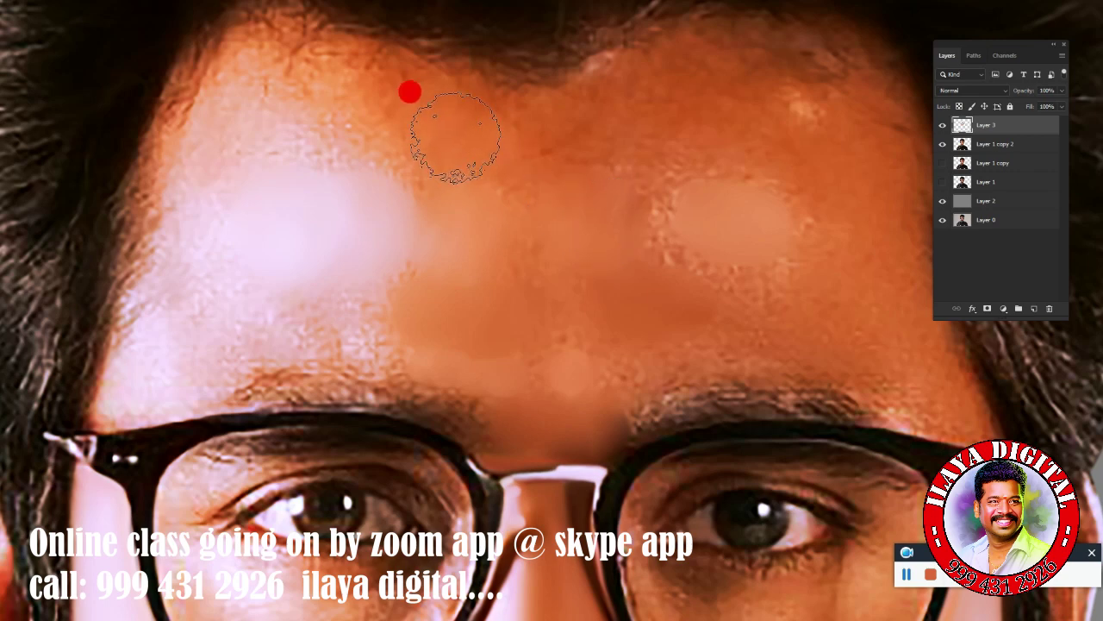
drag(593, 129, 486, 268)
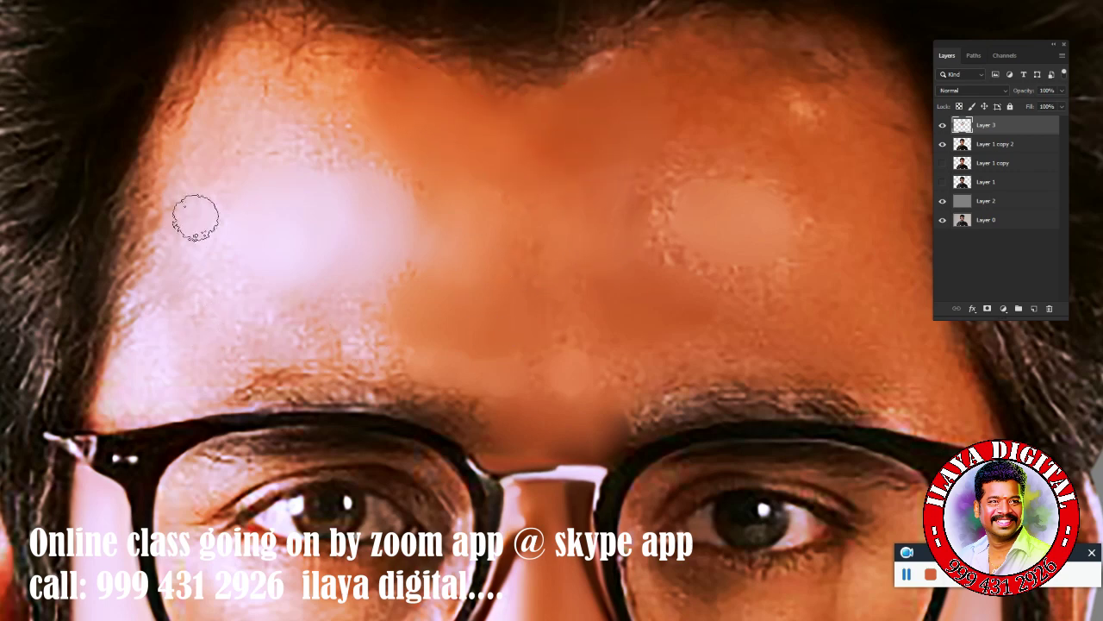
drag(314, 120, 433, 103)
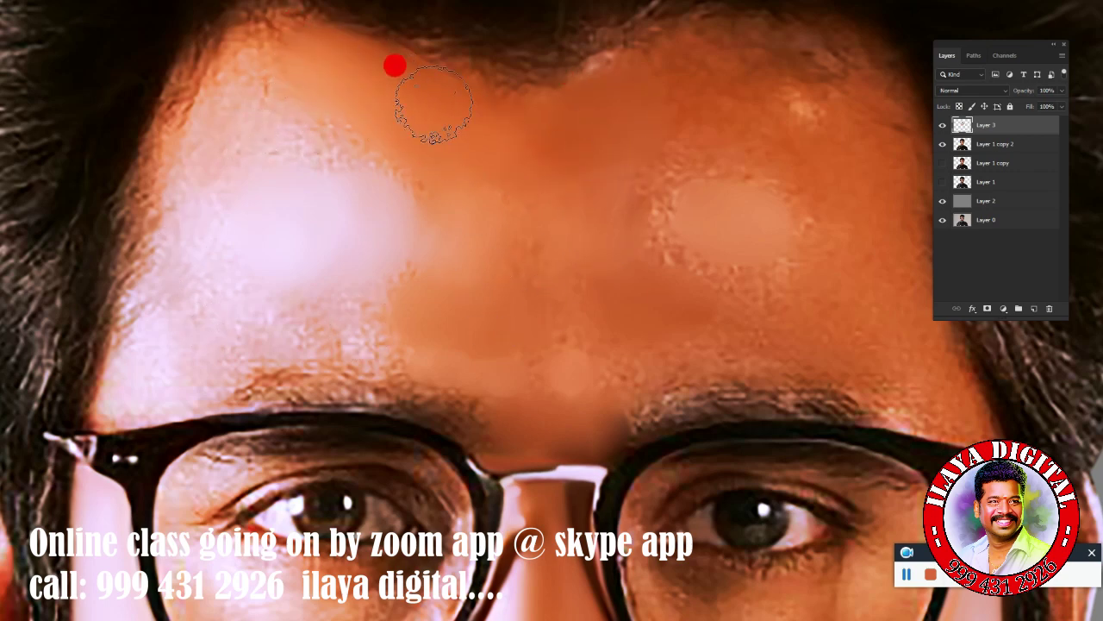
drag(434, 104, 319, 76)
drag(227, 104, 263, 47)
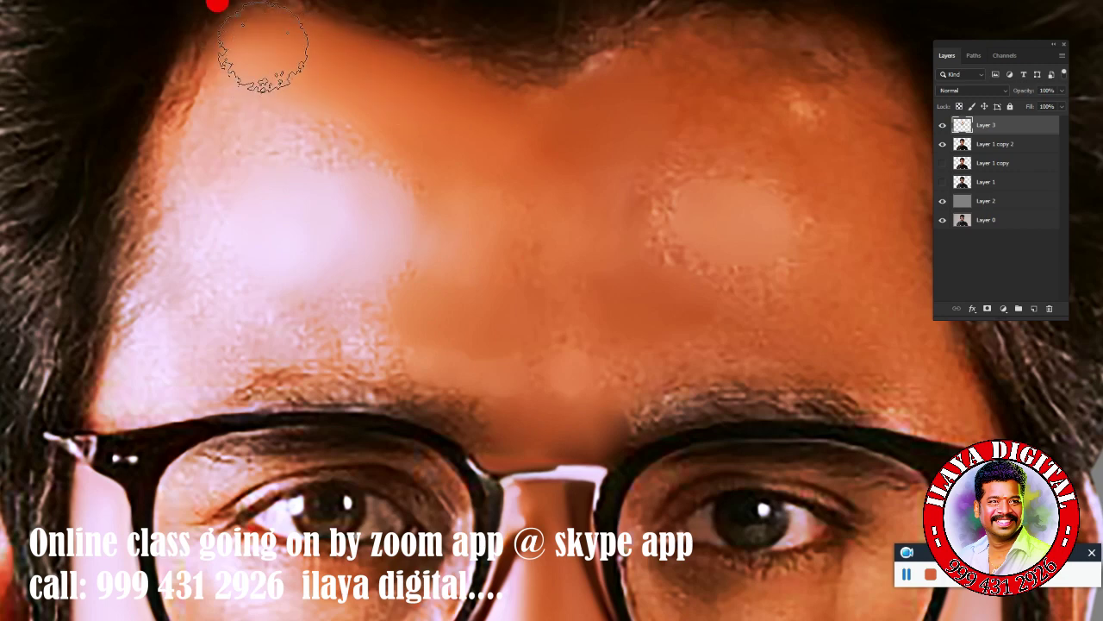
drag(217, 6, 176, 49)
drag(143, 116, 156, 118)
- Blend the upper forehead and left temple skin into the upper-left hairline
drag(279, 214, 356, 287)
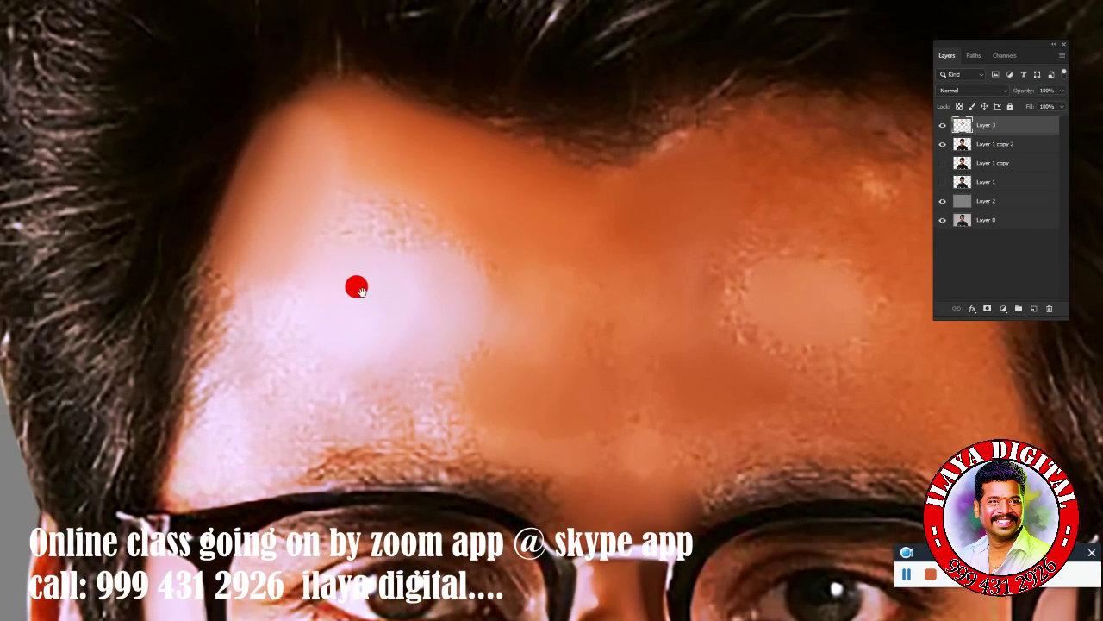
drag(288, 69, 324, 67)
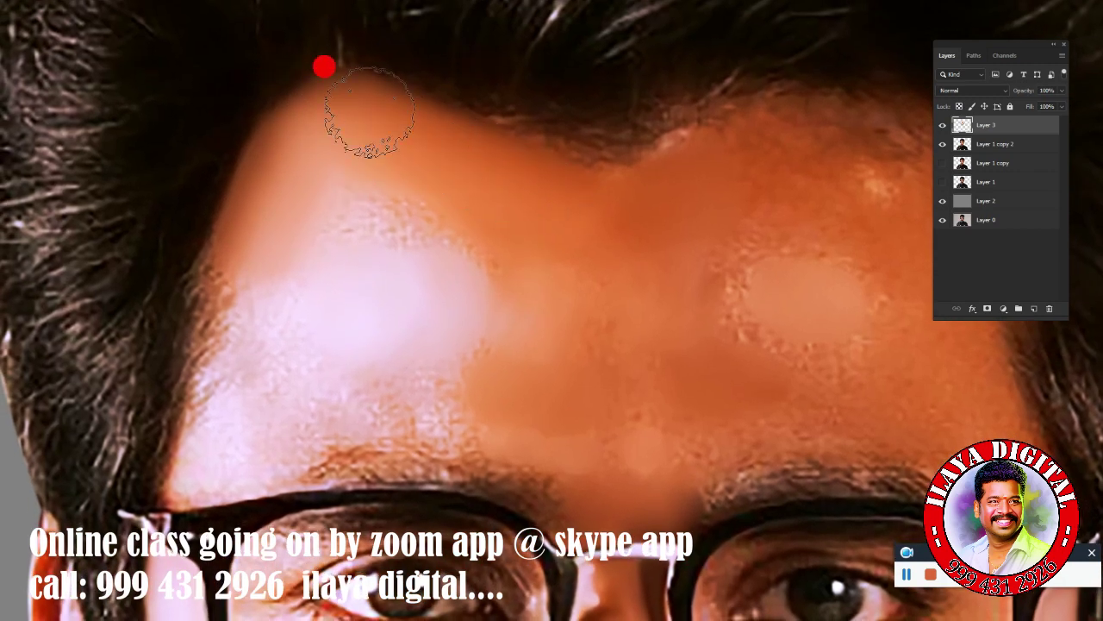
drag(369, 112, 301, 117)
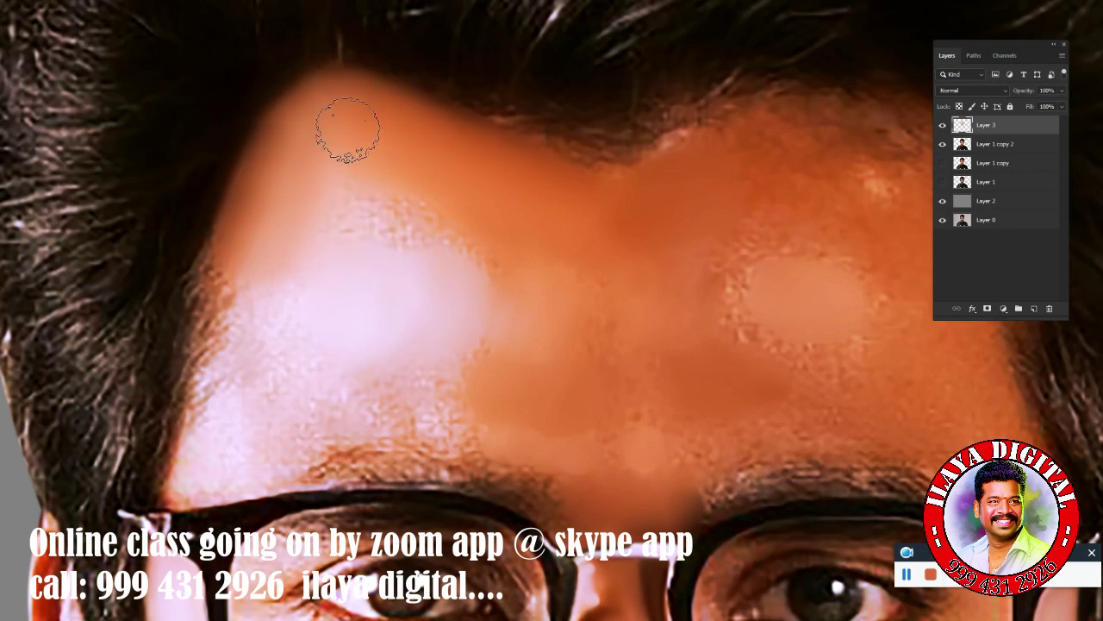
mouse_move(365, 222)
mouse_down()
mouse_move(431, 252)
mouse_move(361, 165)
mouse_up()
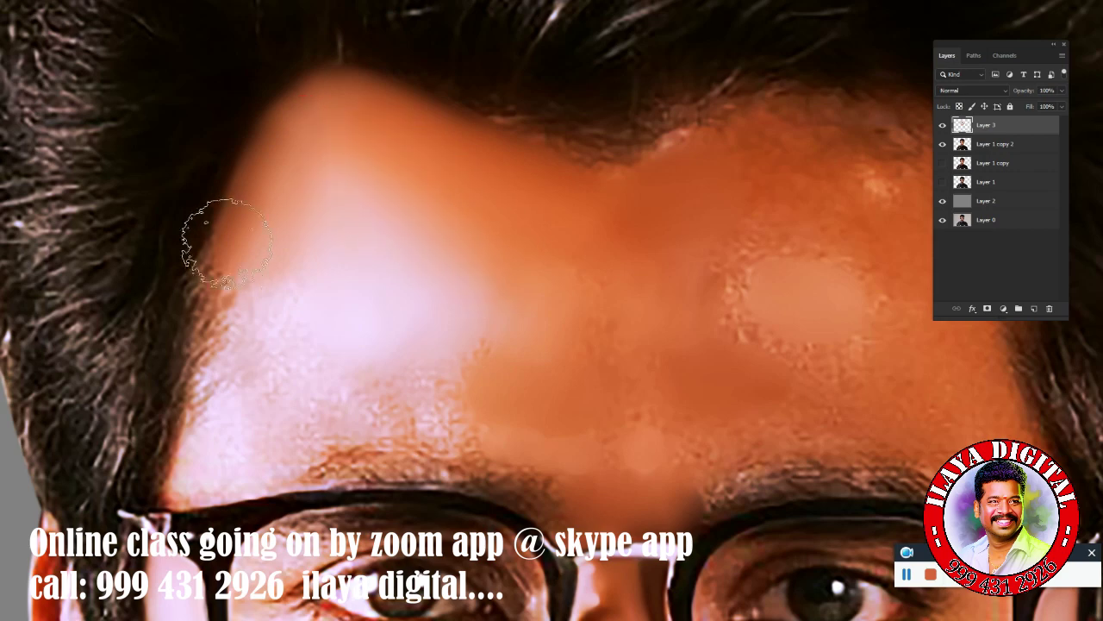
drag(226, 241, 300, 124)
drag(221, 382, 187, 450)
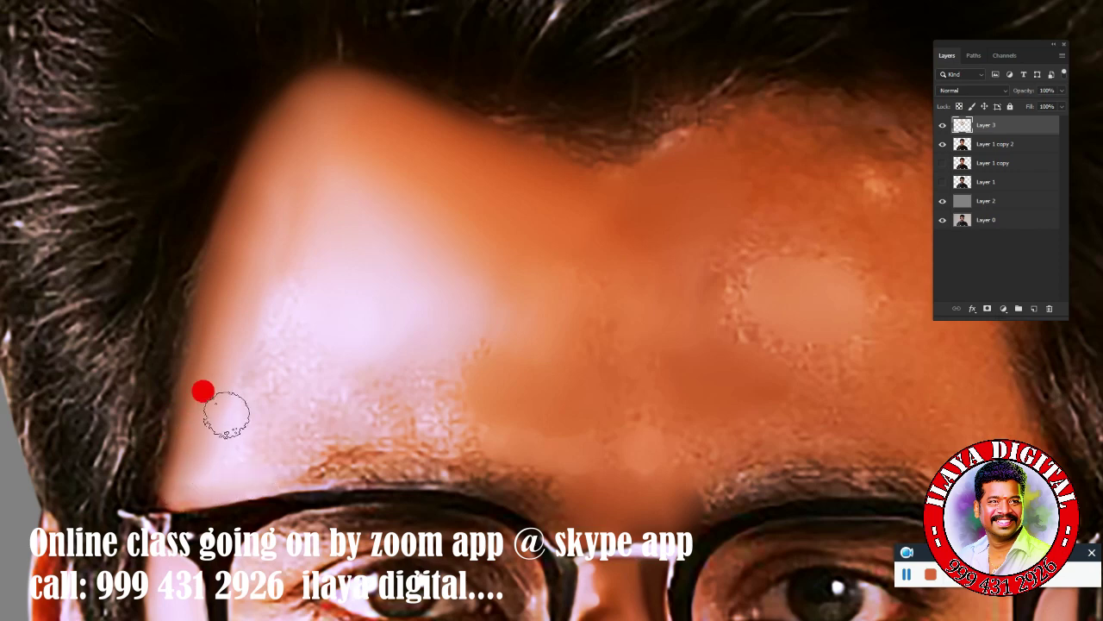
mouse_move(226, 416)
mouse_down()
mouse_move(264, 365)
mouse_move(229, 424)
mouse_move(288, 426)
mouse_move(336, 388)
mouse_move(262, 446)
mouse_up()
mouse_move(313, 252)
mouse_down()
mouse_move(330, 216)
mouse_move(263, 316)
mouse_move(305, 199)
mouse_move(443, 250)
mouse_move(302, 333)
mouse_up()
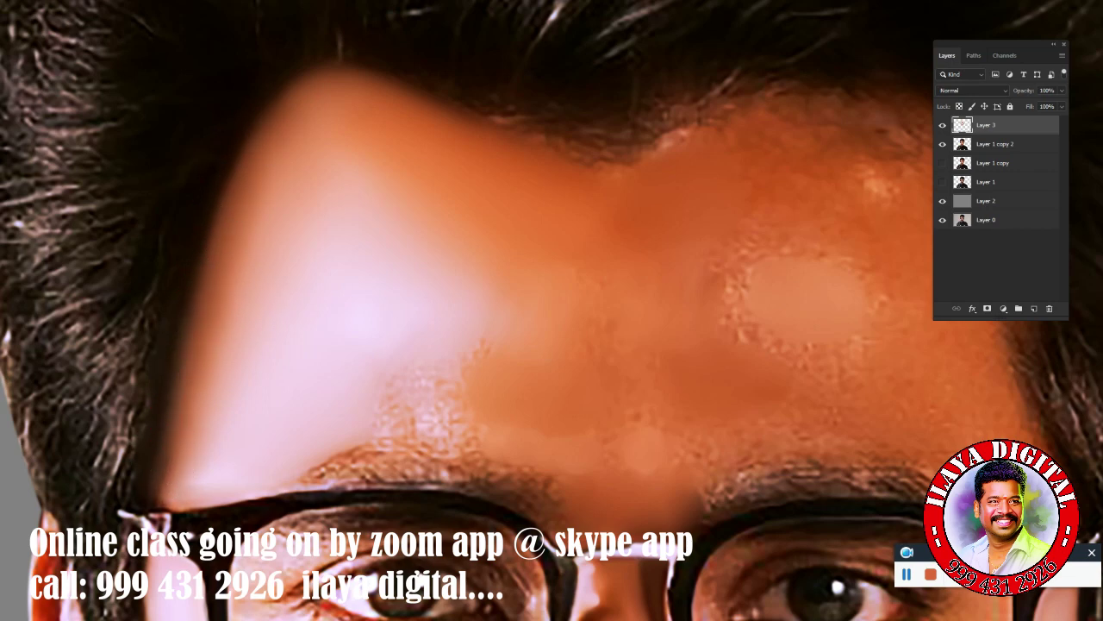
- Even out the mid-forehead skin from the brow up toward the hairline
mouse_move(330, 178)
mouse_down()
mouse_move(418, 316)
mouse_move(302, 405)
mouse_up()
mouse_move(370, 382)
mouse_down()
mouse_move(407, 399)
mouse_move(468, 312)
mouse_up()
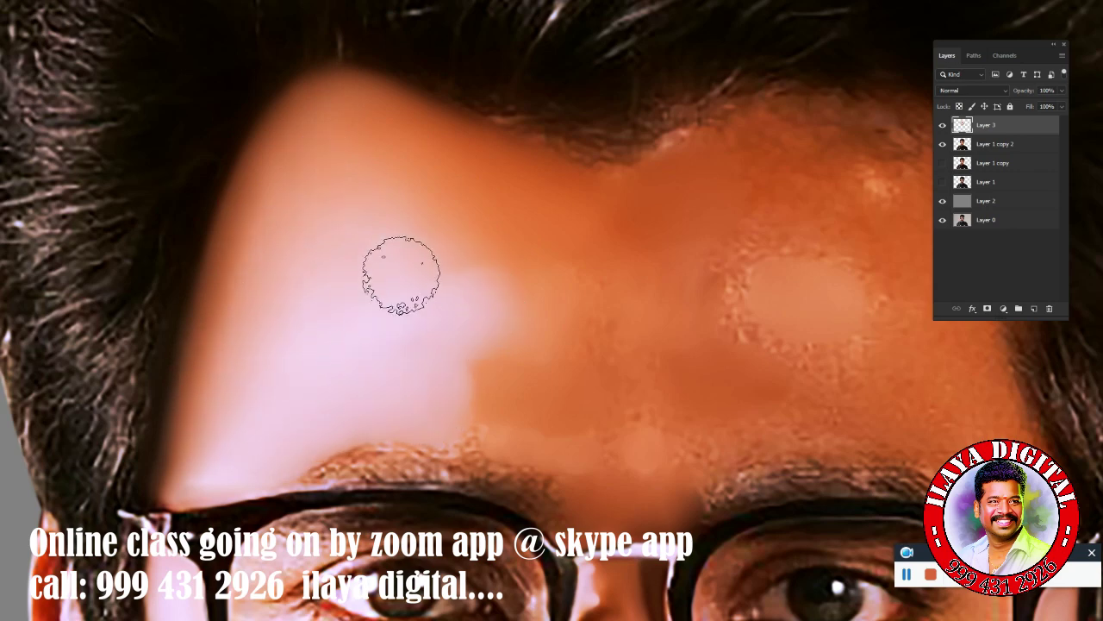
mouse_move(502, 367)
mouse_down()
mouse_move(387, 374)
mouse_move(491, 328)
mouse_move(455, 266)
mouse_up()
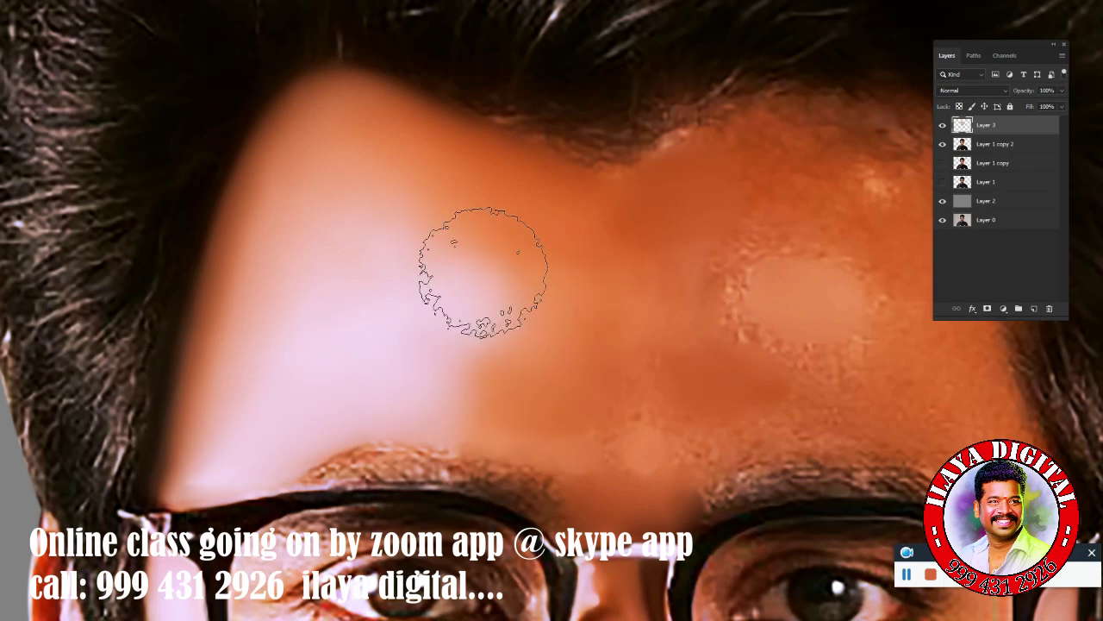
mouse_move(393, 198)
mouse_down()
mouse_move(537, 276)
mouse_move(481, 161)
mouse_move(604, 217)
mouse_move(653, 178)
mouse_up()
drag(556, 175, 438, 123)
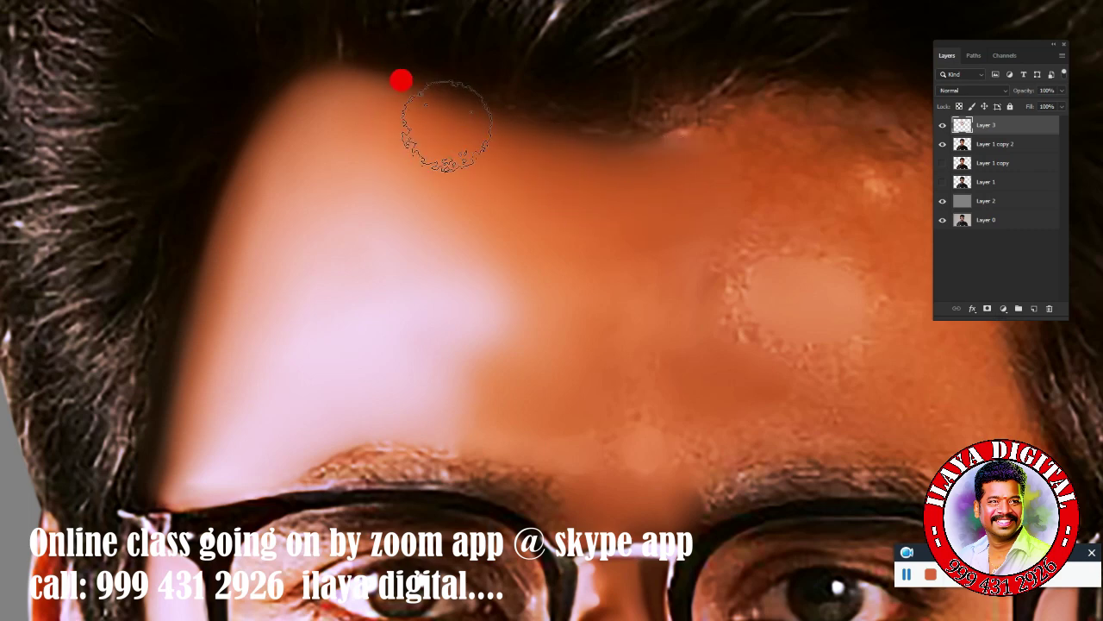
drag(537, 258, 469, 373)
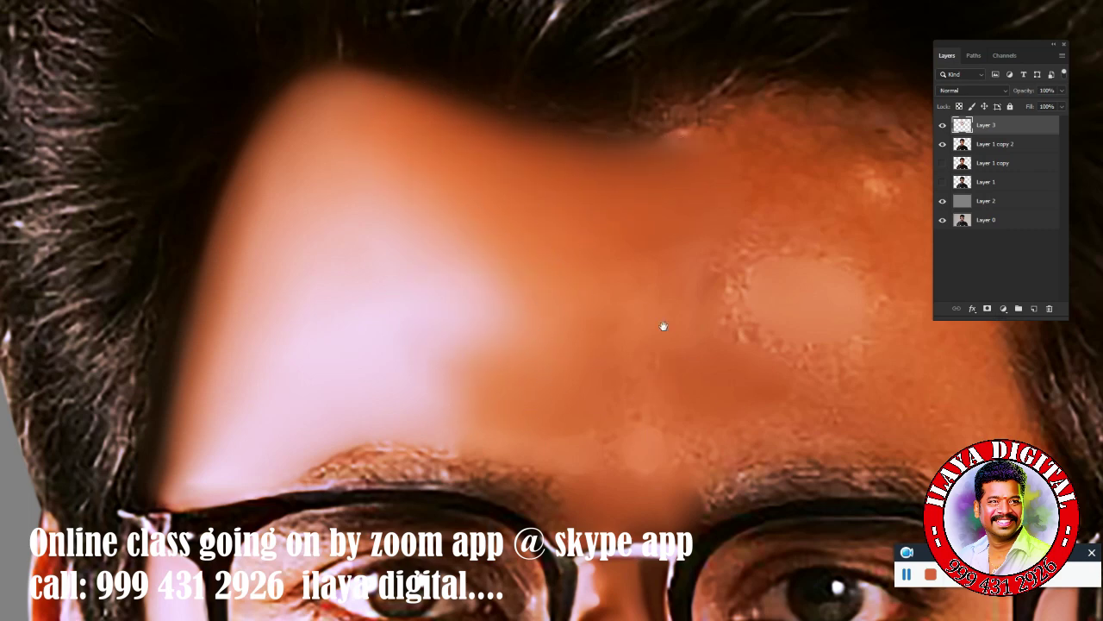
scroll(665, 322, right, 5)
- Smooth the right forehead and hairline, erasing the rough blemish with a larger brush
mouse_move(394, 197)
mouse_down()
mouse_move(327, 155)
mouse_move(222, 152)
mouse_move(382, 124)
mouse_move(468, 172)
mouse_move(333, 221)
mouse_move(576, 234)
mouse_move(541, 148)
mouse_move(433, 103)
mouse_move(295, 115)
mouse_move(271, 106)
mouse_move(311, 99)
mouse_move(624, 264)
mouse_up()
mouse_move(645, 181)
mouse_down()
mouse_move(352, 57)
mouse_move(238, 74)
mouse_move(532, 54)
mouse_move(648, 186)
mouse_move(468, 109)
mouse_move(564, 132)
mouse_up()
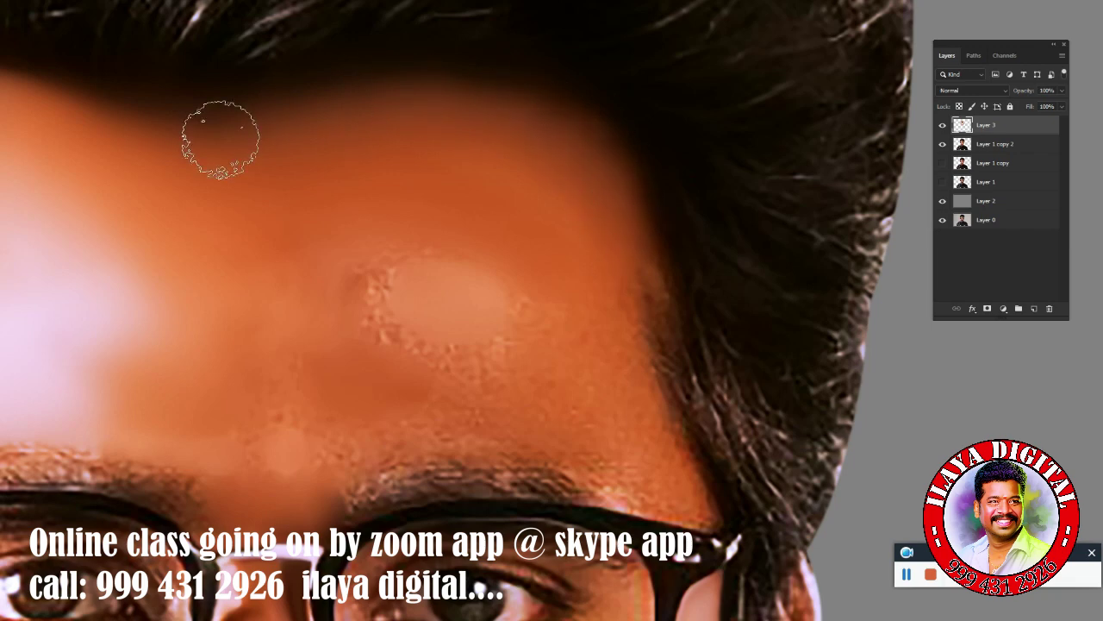
mouse_move(220, 138)
mouse_down()
mouse_move(406, 94)
mouse_move(547, 308)
mouse_up()
drag(409, 310, 451, 301)
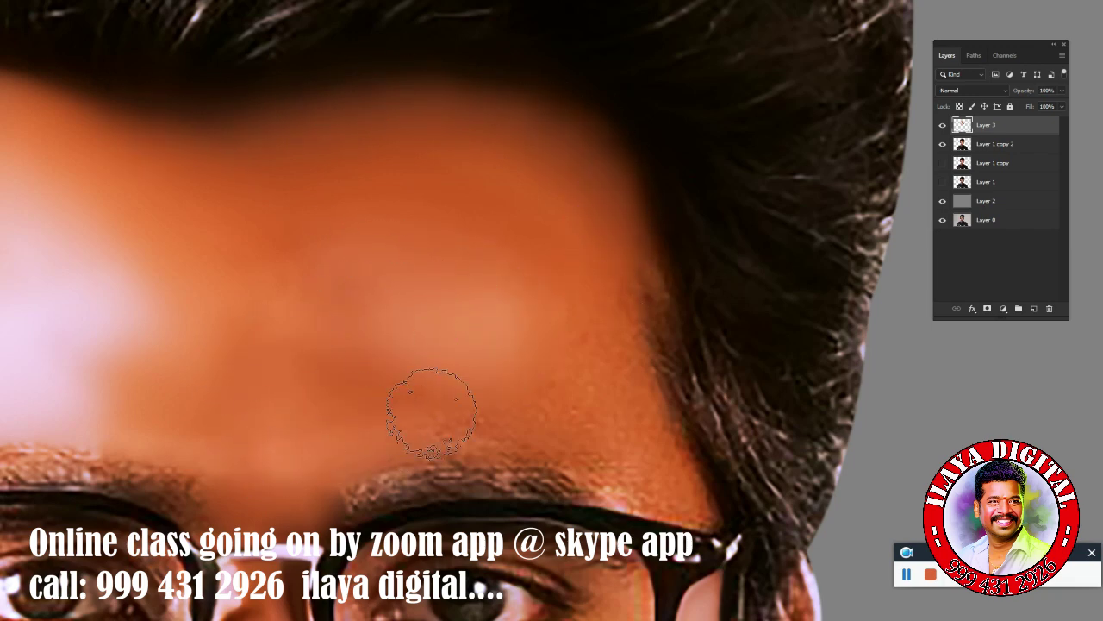
key(bracketright)
key(bracketright)
key(bracketright)
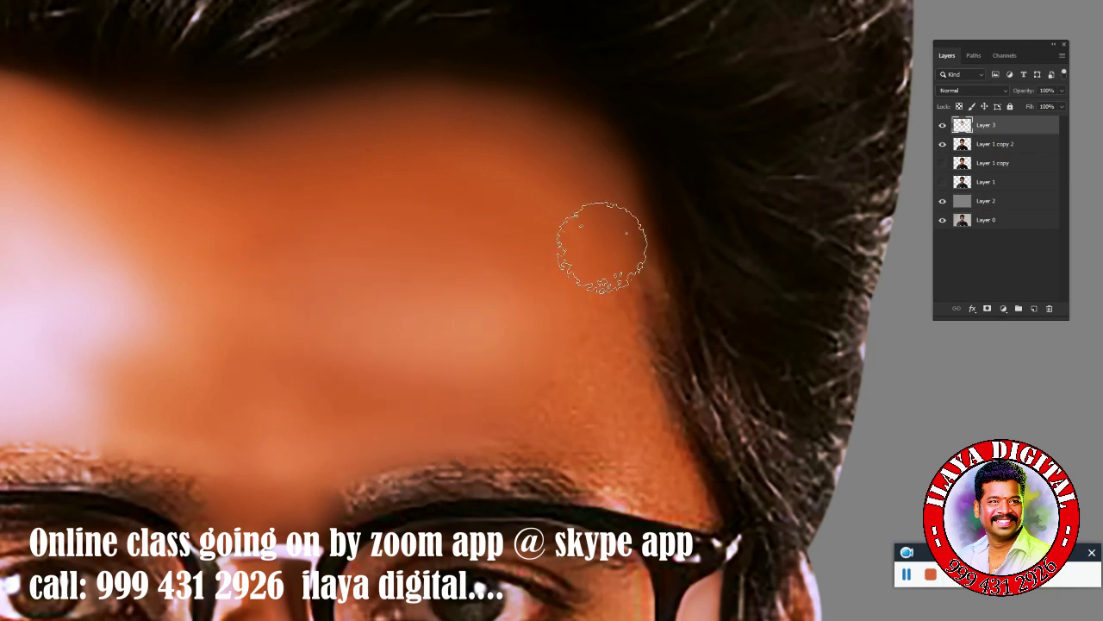
drag(591, 173, 583, 169)
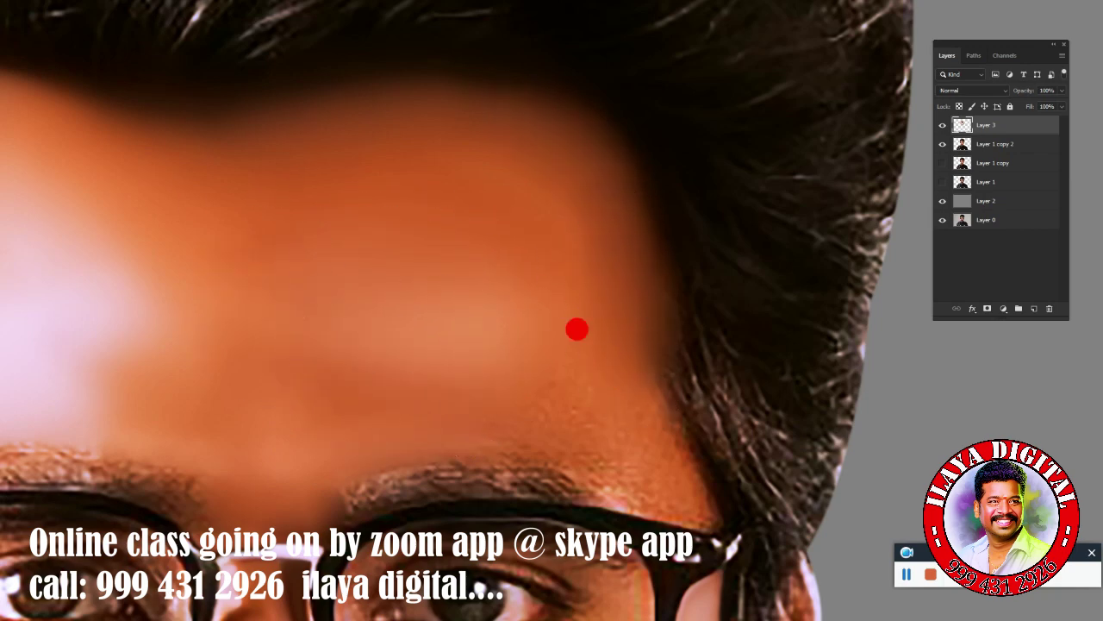
drag(577, 328, 424, 377)
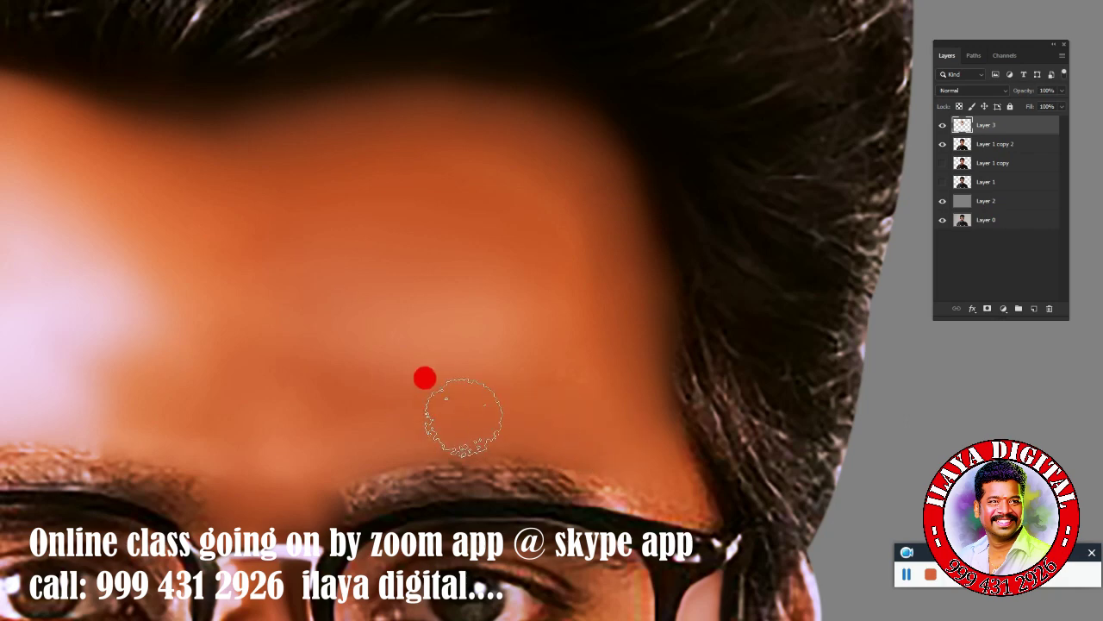
mouse_move(424, 377)
mouse_down()
mouse_move(488, 89)
mouse_move(635, 259)
mouse_up()
- View the whole head and blend the forehead centre into the hairline
key(ctrl+0)
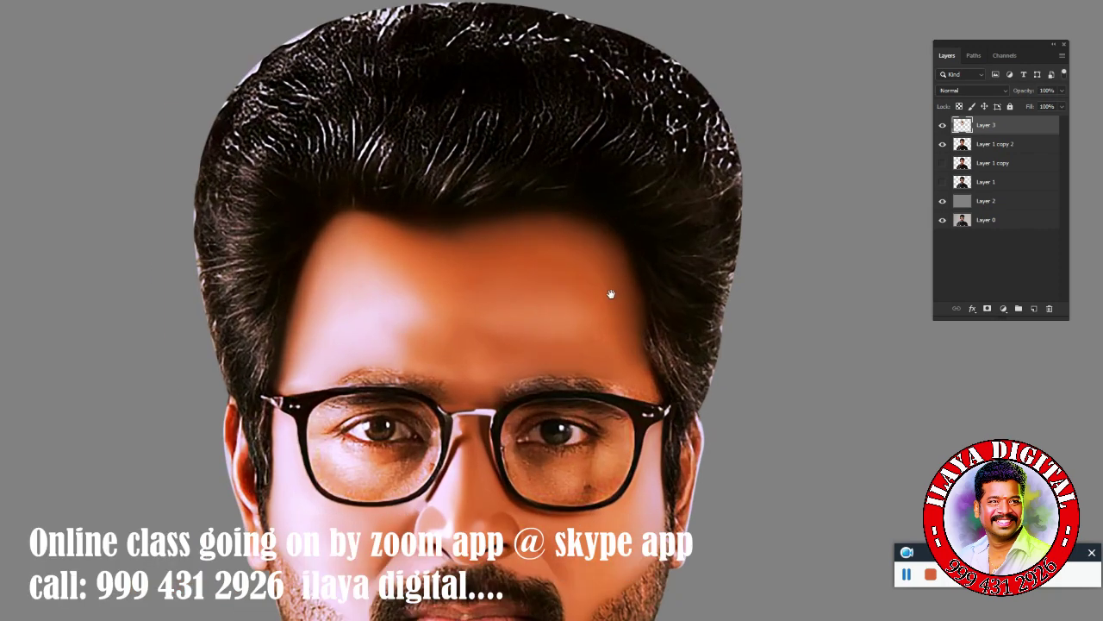
drag(611, 295, 641, 208)
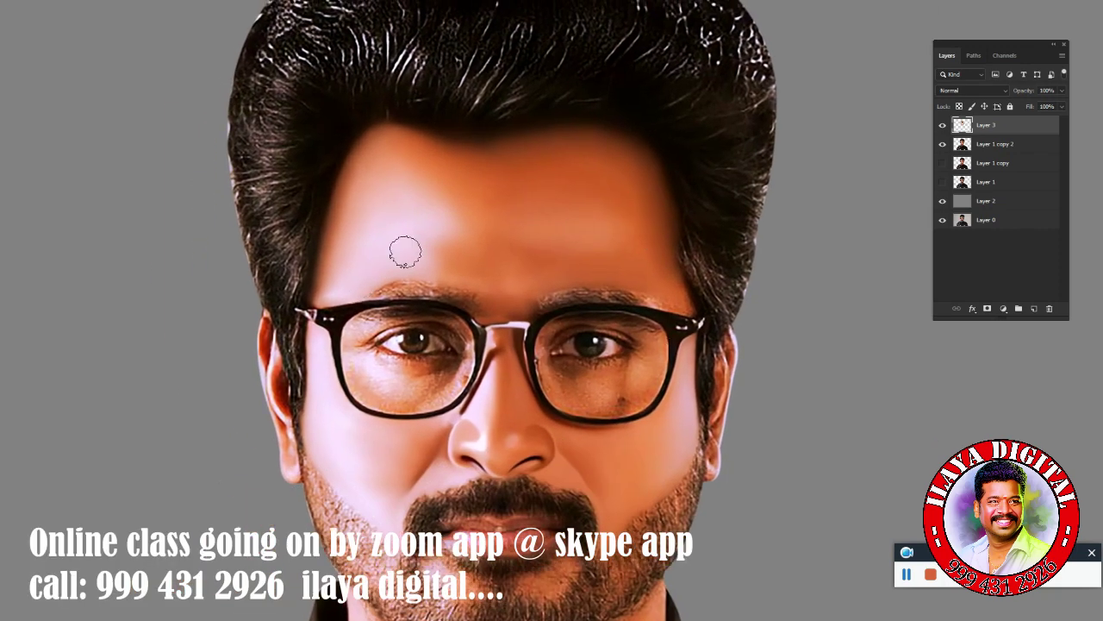
drag(438, 225, 406, 227)
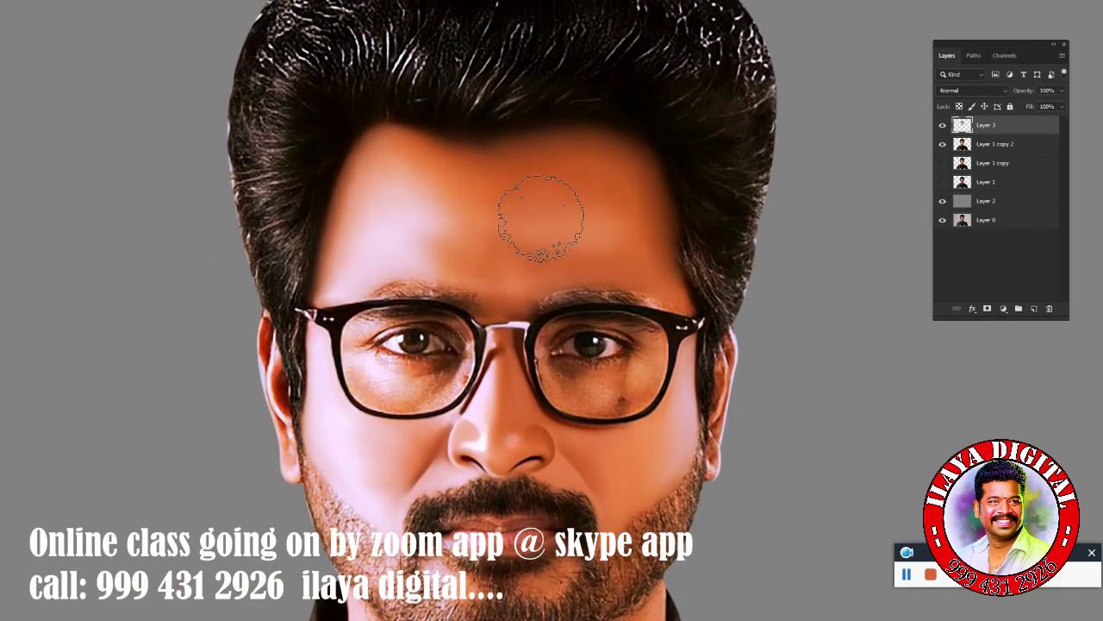
drag(549, 214, 581, 221)
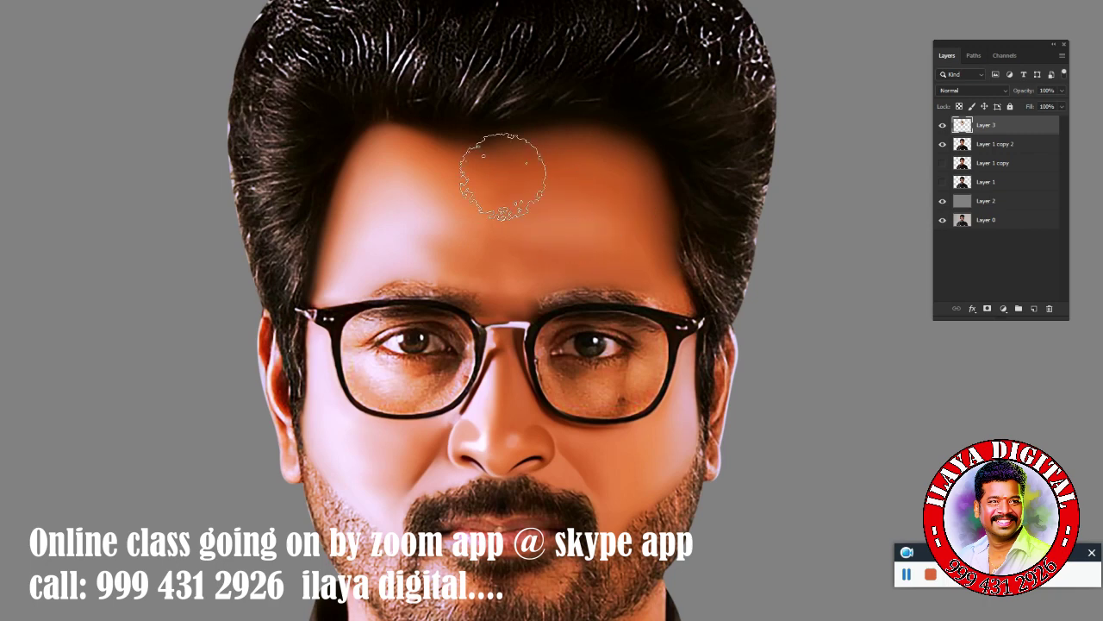
mouse_move(560, 129)
mouse_down()
mouse_move(383, 129)
mouse_move(656, 146)
mouse_up()
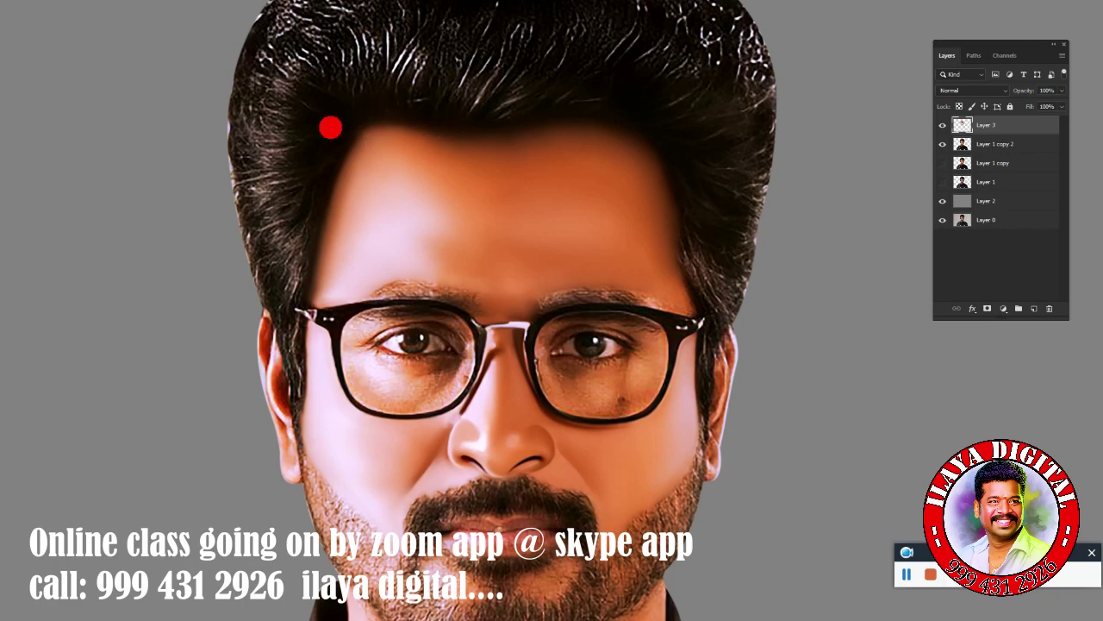
drag(564, 111, 390, 127)
scroll(542, 216, down, 5)
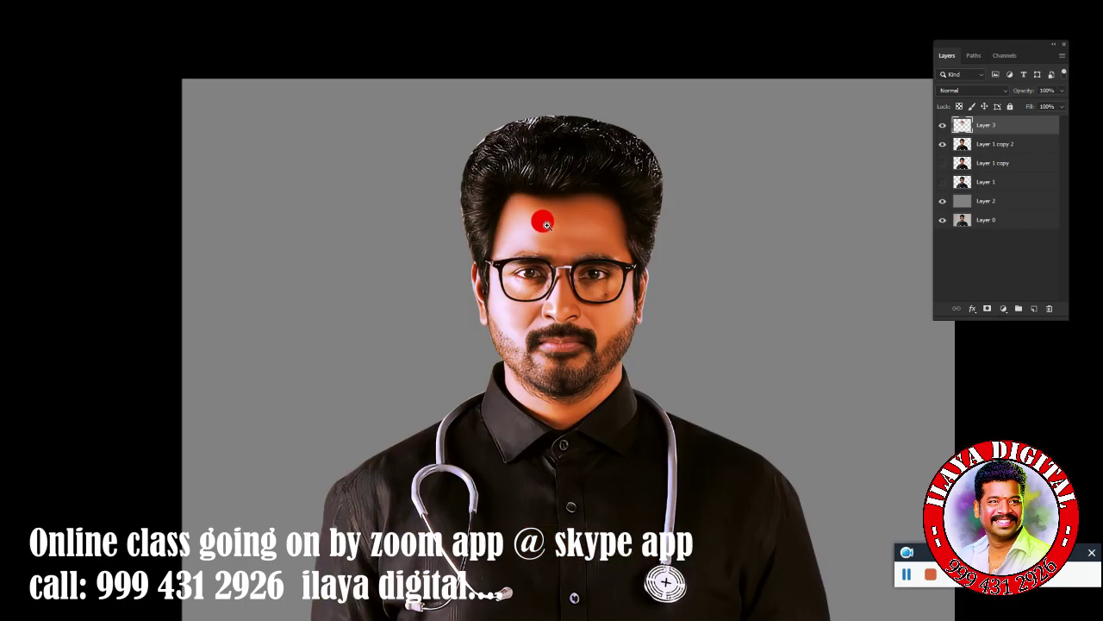
scroll(664, 256, up, 5)
scroll(699, 288, up, 3)
- With a smaller brush, smooth the right temple and the skin above the eyebrow
key(bracketleft)
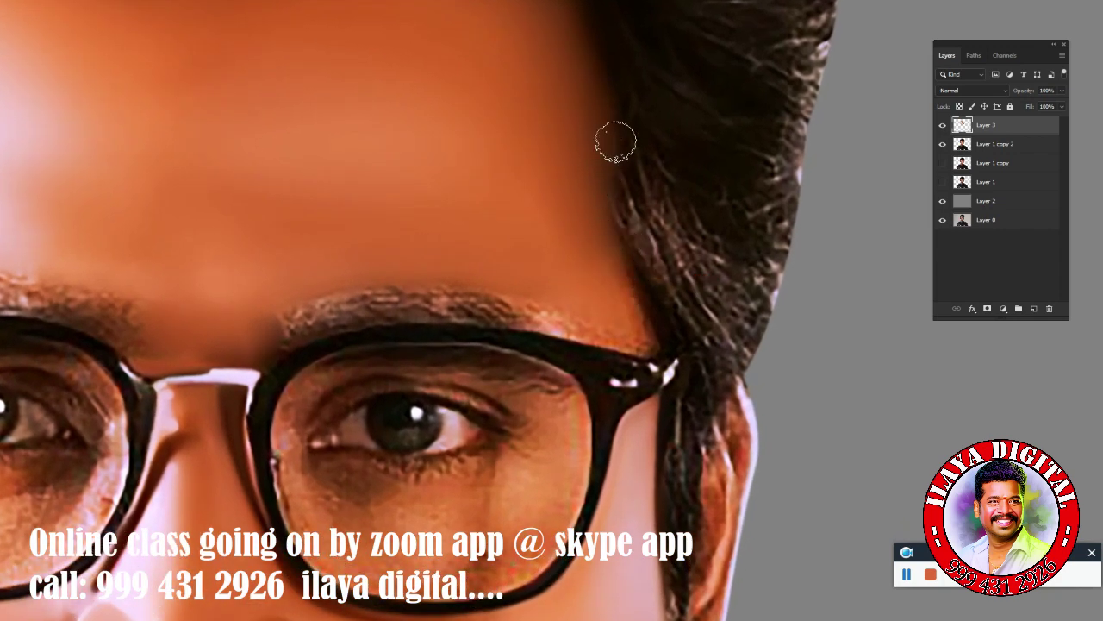
drag(620, 104, 622, 166)
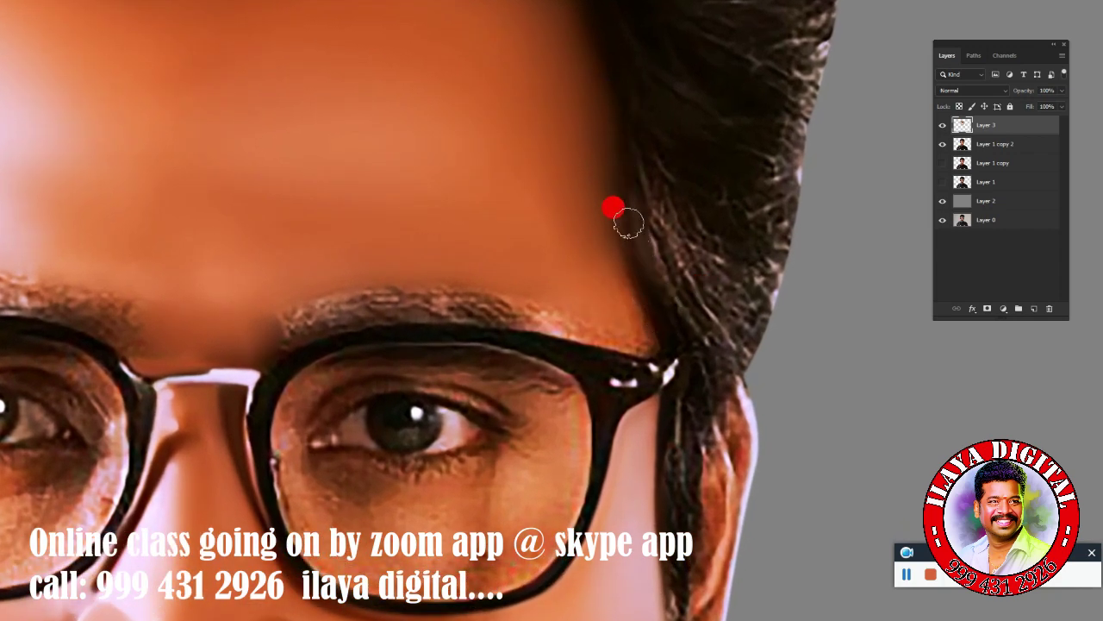
mouse_move(621, 250)
mouse_down()
mouse_move(593, 330)
mouse_move(608, 274)
mouse_up()
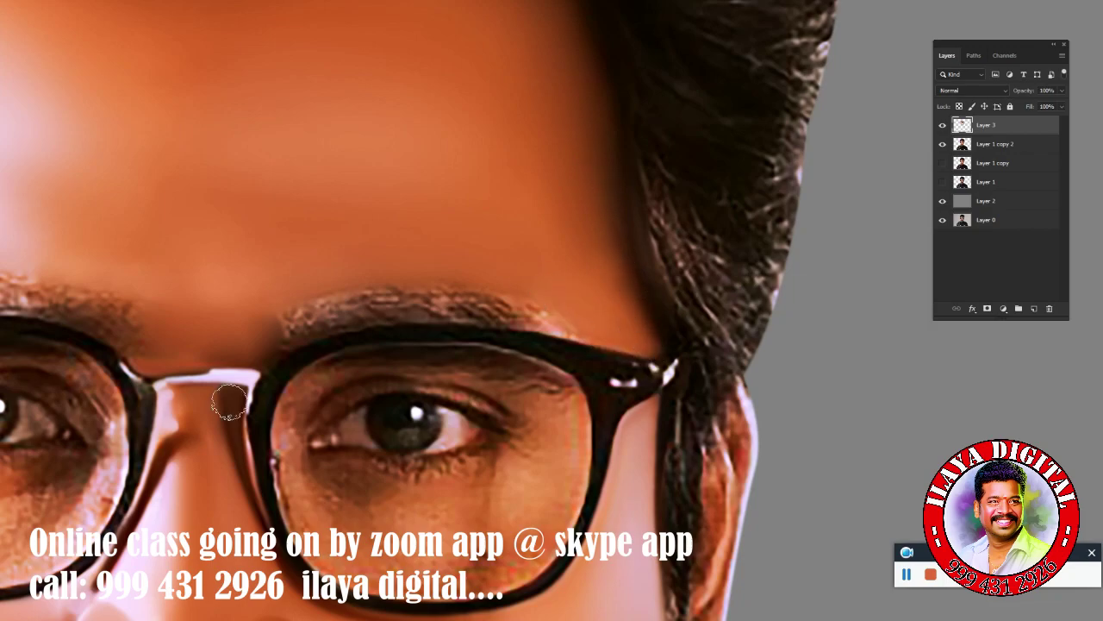
drag(234, 297, 610, 208)
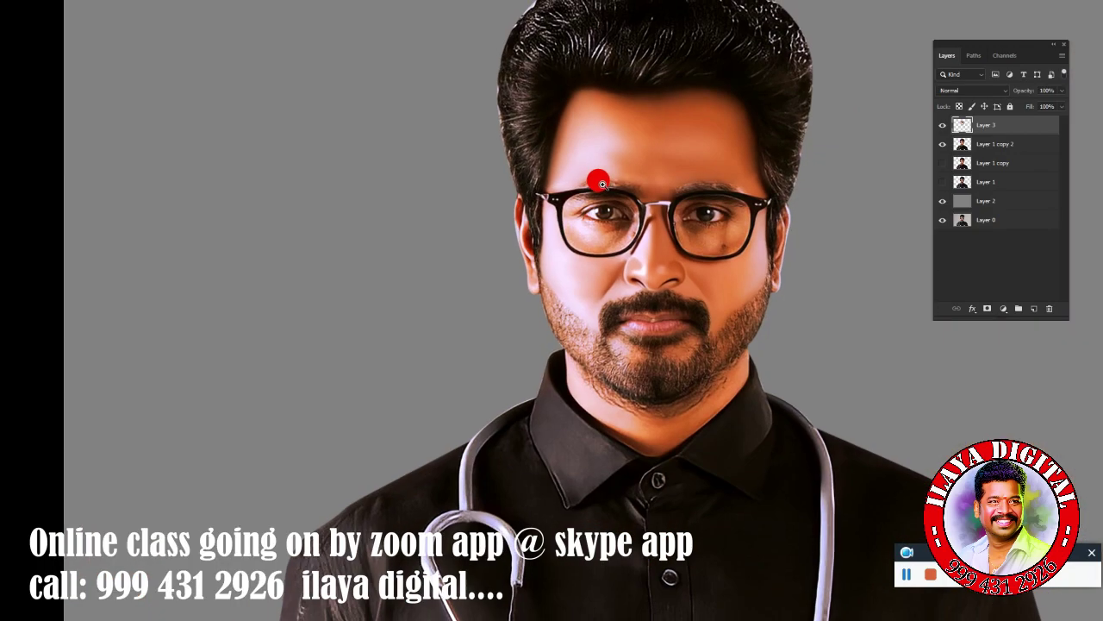
drag(475, 284, 652, 202)
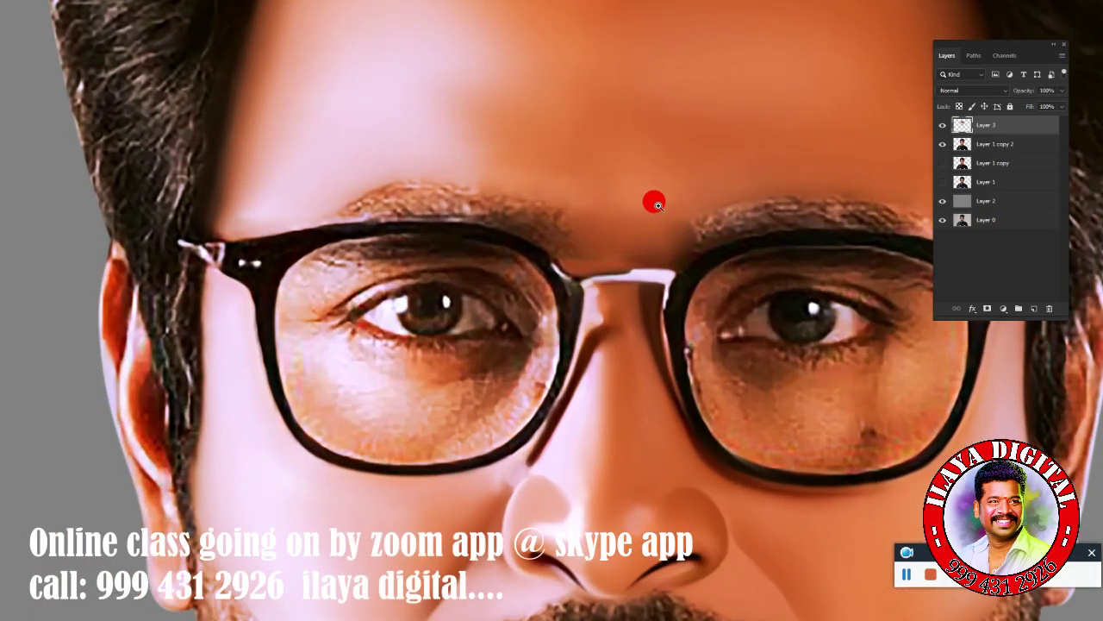
drag(501, 219, 651, 208)
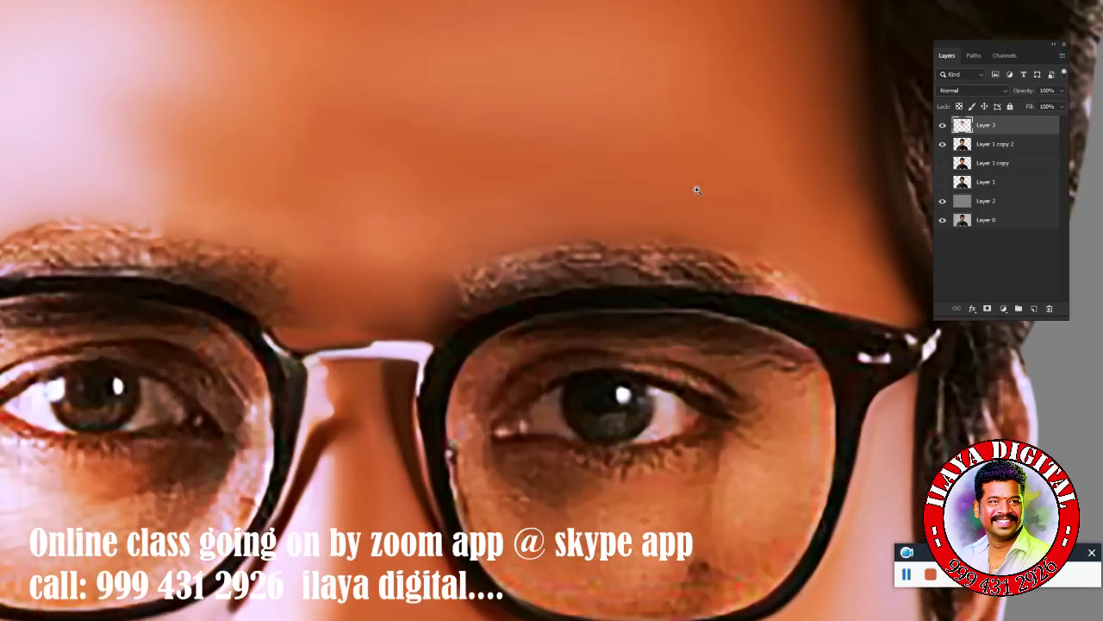
key(ctrl+0)
key(alt+bracketleft)
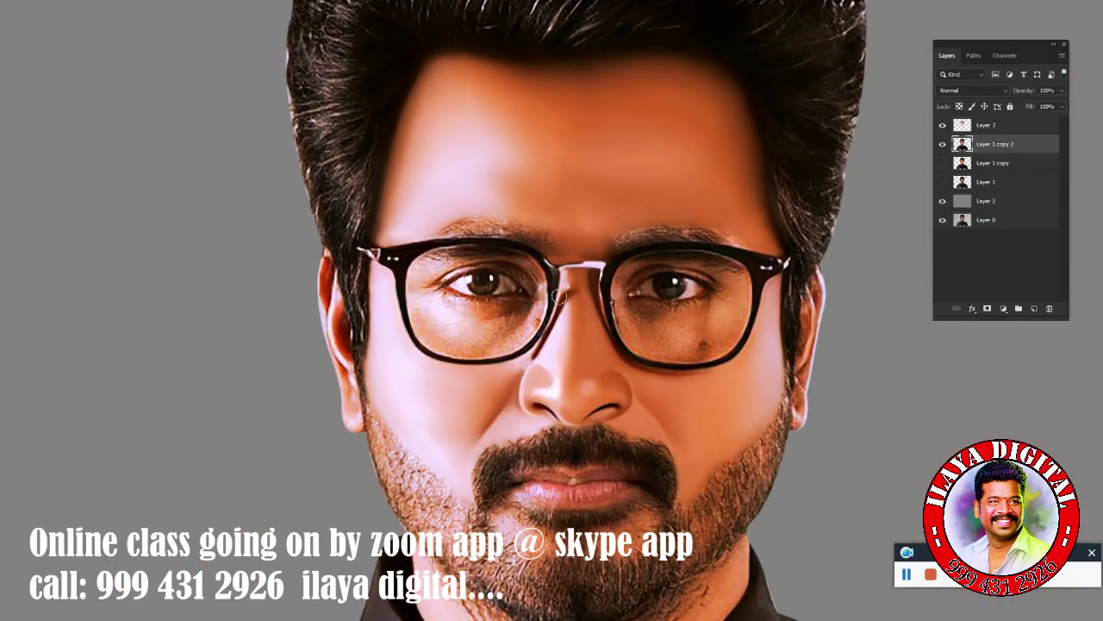
- Leave full-screen view, show Brush Settings, and switch to the Smudge tool
key(f)
key(F5)
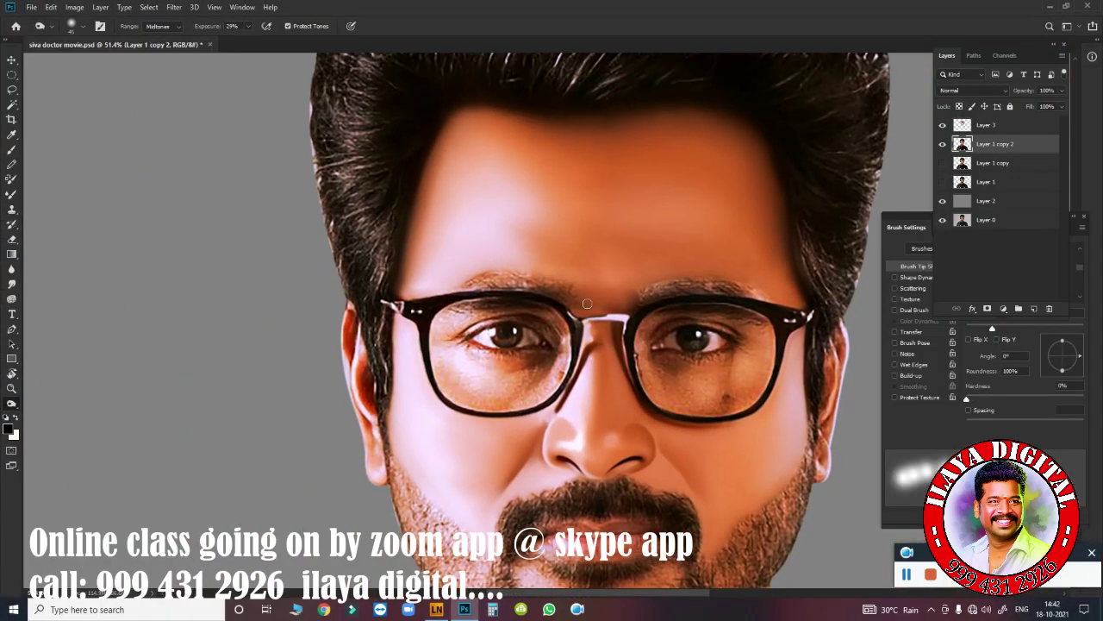
right_click(13, 407)
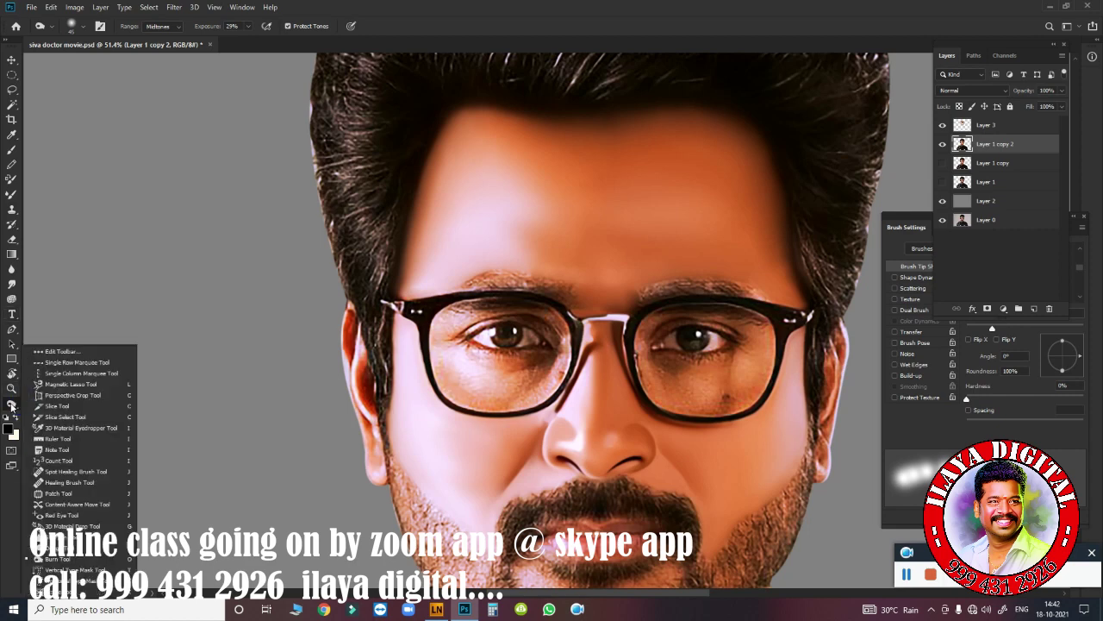
click(13, 402)
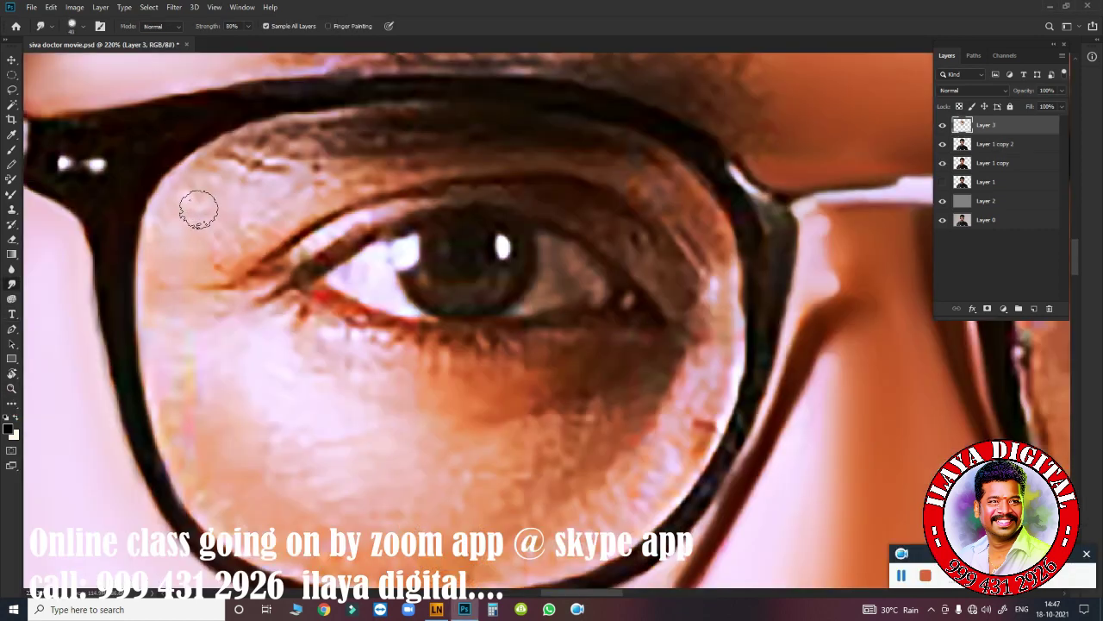
- Smudge the skin under the left eyebrow and below the lower eyelid smooth
mouse_move(199, 208)
mouse_down()
mouse_move(210, 183)
mouse_move(298, 172)
mouse_move(209, 256)
mouse_up()
click(187, 250)
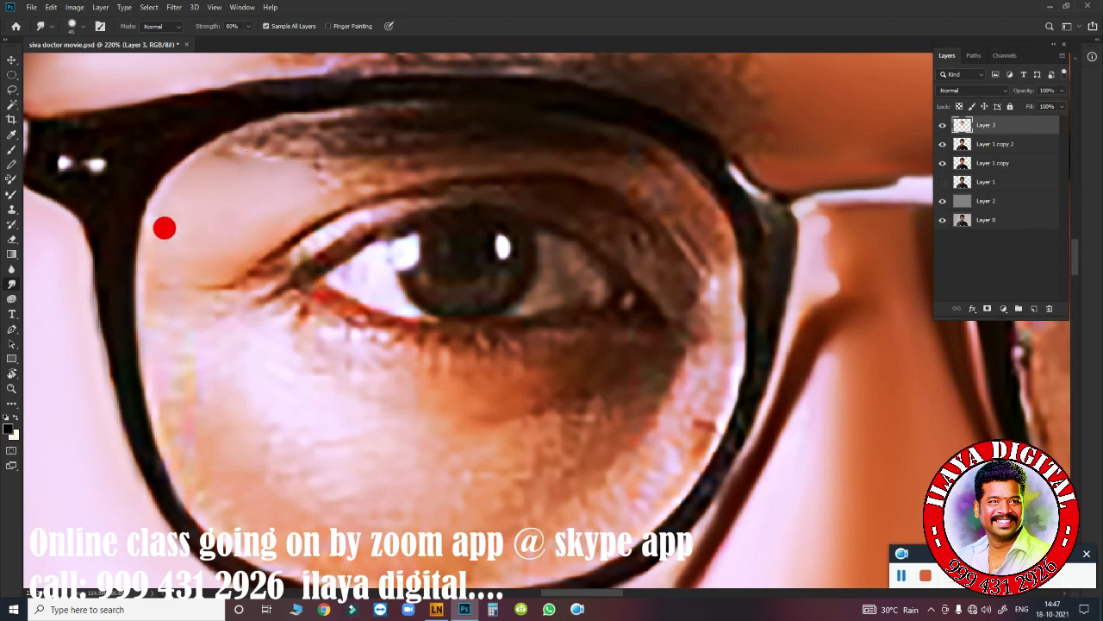
mouse_move(164, 227)
mouse_down()
mouse_move(156, 201)
mouse_move(153, 241)
mouse_up()
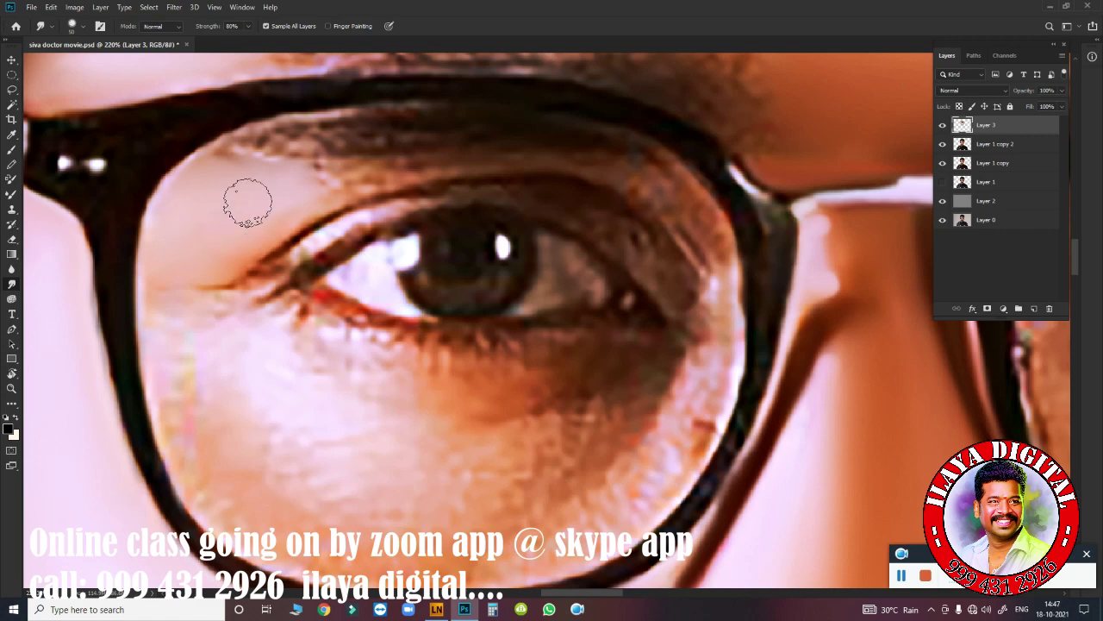
mouse_move(205, 322)
mouse_down()
mouse_move(209, 313)
mouse_move(181, 316)
mouse_move(181, 332)
mouse_up()
mouse_move(285, 357)
mouse_down()
mouse_move(322, 337)
mouse_move(323, 351)
mouse_move(308, 352)
mouse_move(266, 335)
mouse_up()
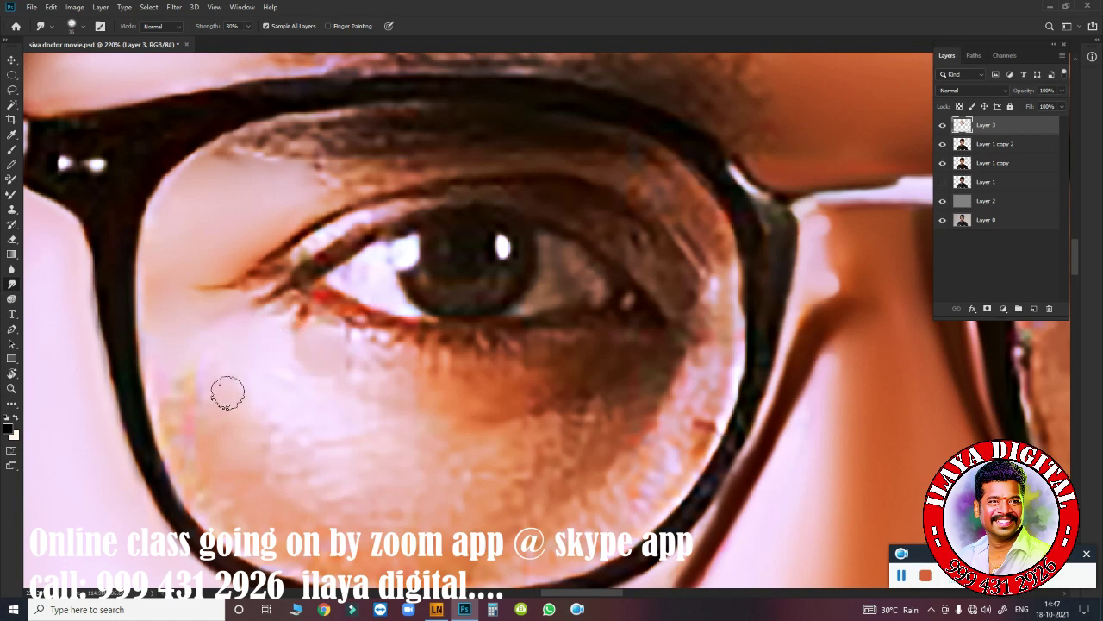
mouse_move(226, 389)
mouse_down()
mouse_move(196, 413)
mouse_move(185, 401)
mouse_move(193, 428)
mouse_move(285, 488)
mouse_move(230, 423)
mouse_move(209, 455)
mouse_move(249, 473)
mouse_move(222, 473)
mouse_up()
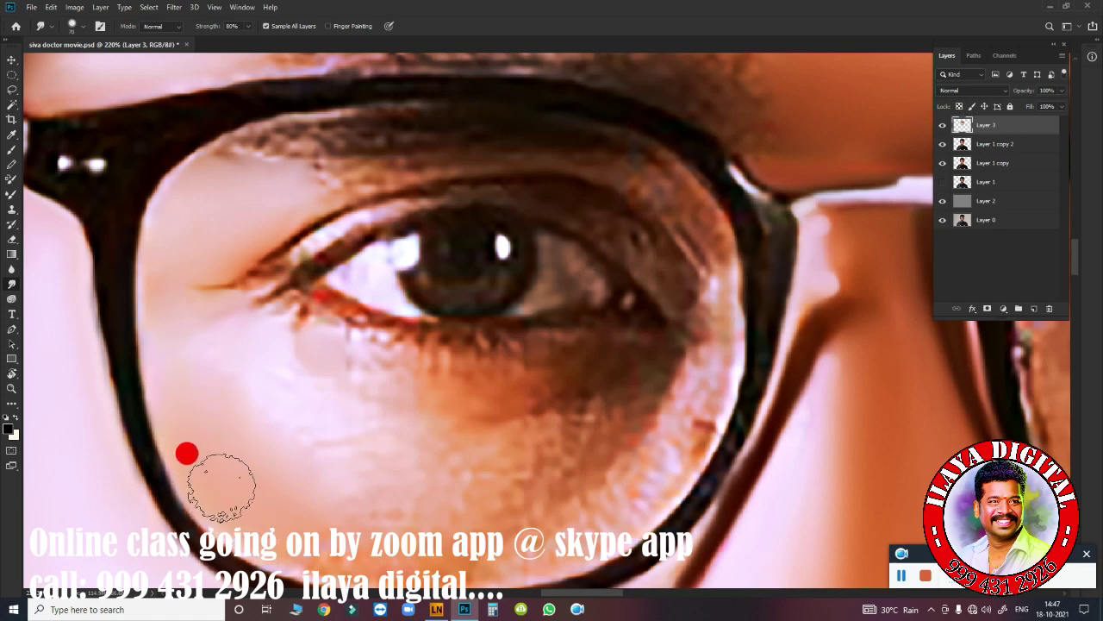
- Smudge the skin along the upper lens rim and under the left eye
drag(194, 412, 180, 401)
mouse_move(184, 202)
mouse_down()
mouse_move(111, 238)
mouse_move(159, 153)
mouse_up()
mouse_move(291, 94)
mouse_down()
mouse_move(665, 135)
mouse_move(519, 88)
mouse_up()
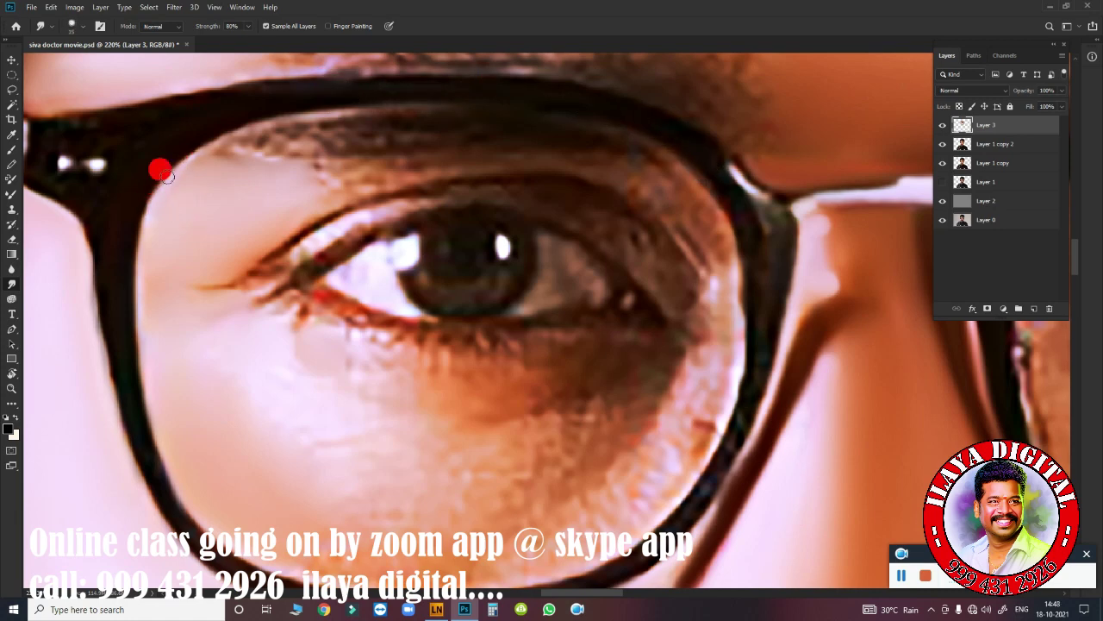
drag(167, 176, 190, 172)
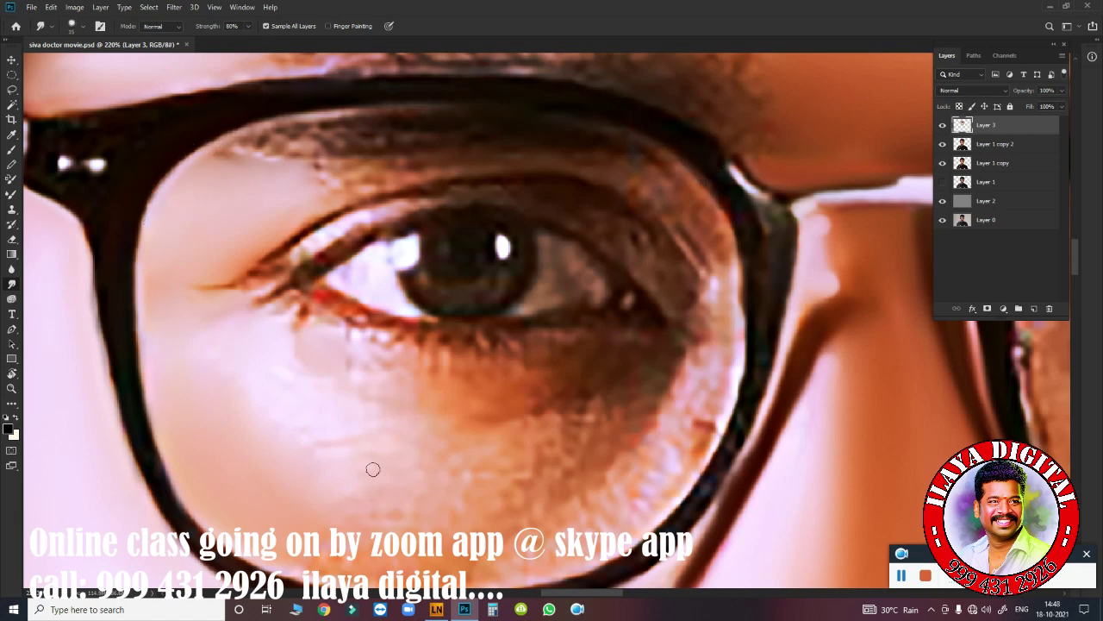
scroll(373, 469, down, 3)
mouse_move(336, 373)
mouse_down()
mouse_move(234, 370)
mouse_move(368, 379)
mouse_move(296, 345)
mouse_move(408, 387)
mouse_move(327, 401)
mouse_up()
- With a smaller brush, blend the dark under-eye tone outward inside the lens
key(bracketleft)
key(bracketleft)
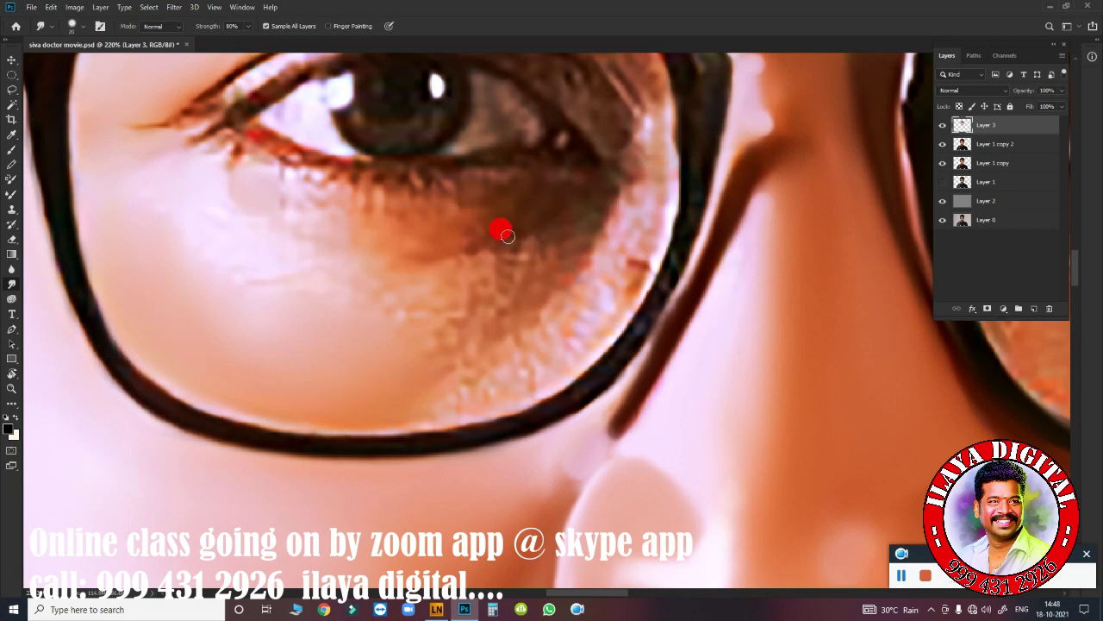
mouse_move(507, 235)
mouse_down()
mouse_move(505, 224)
mouse_move(389, 255)
mouse_up()
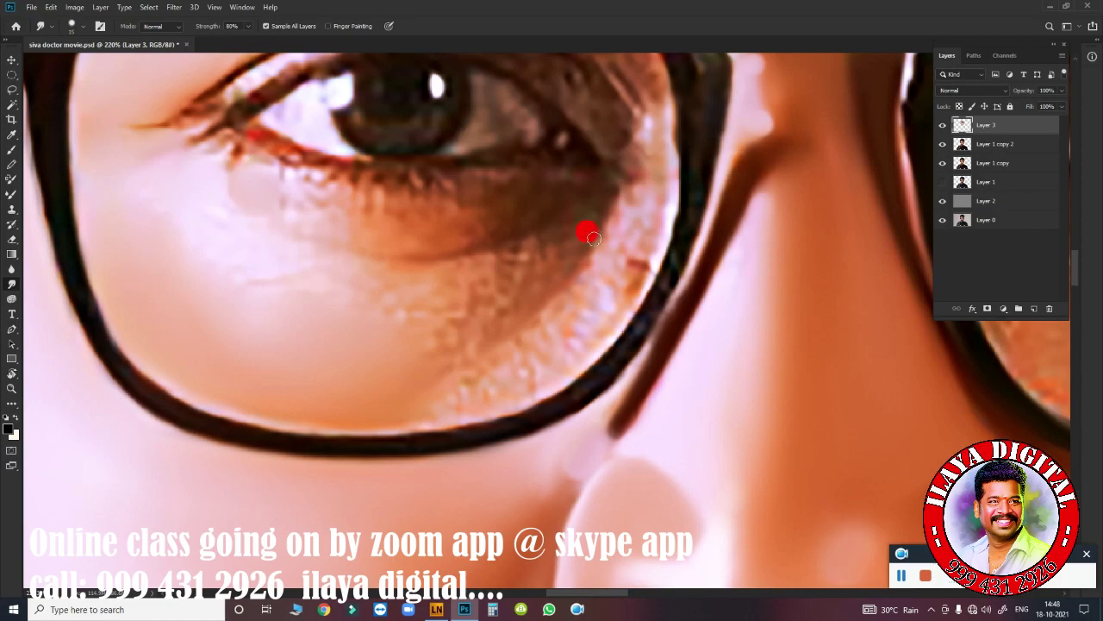
scroll(505, 337, down, 5)
scroll(564, 364, up, 4)
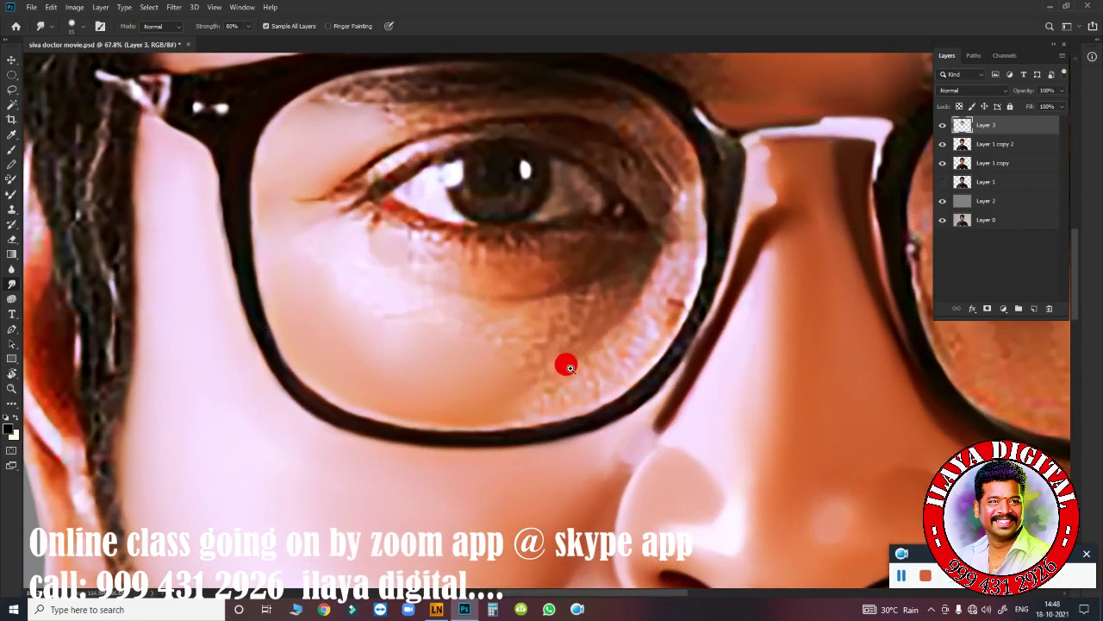
drag(563, 365, 646, 299)
scroll(648, 302, up, 2)
scroll(655, 323, down, 2)
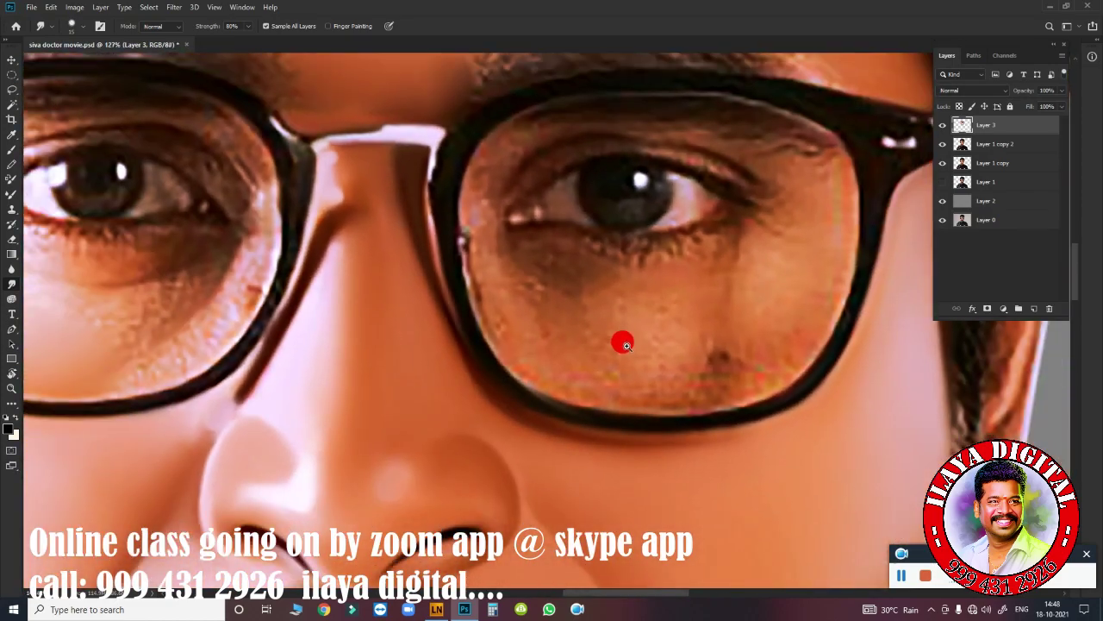
scroll(623, 340, down, 1)
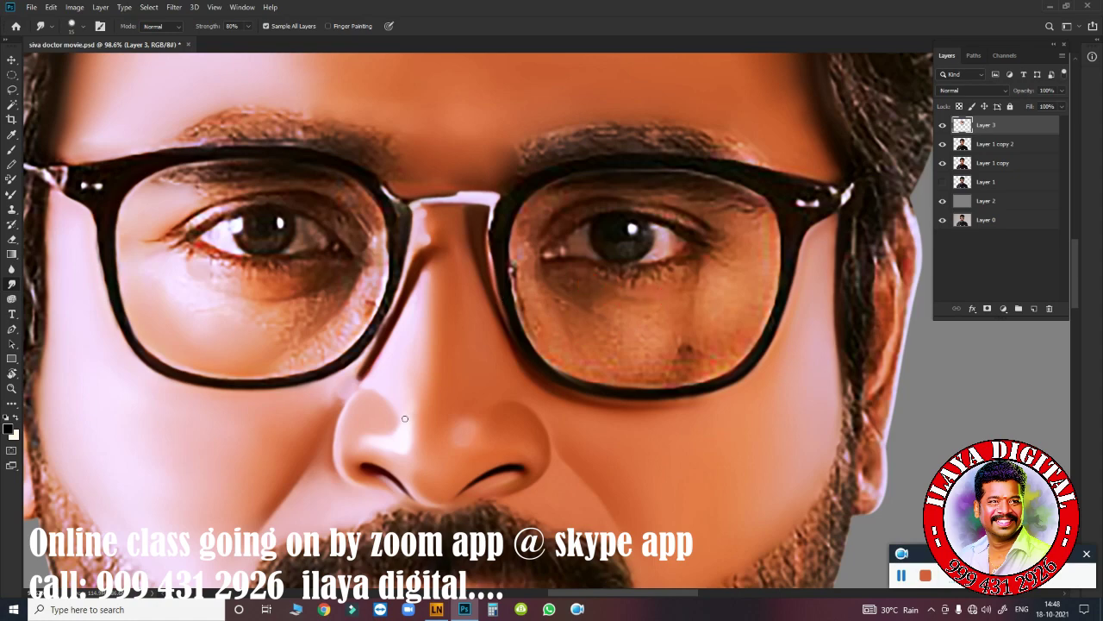
scroll(338, 303, up, 2)
scroll(559, 279, up, 2)
scroll(515, 278, up, 1)
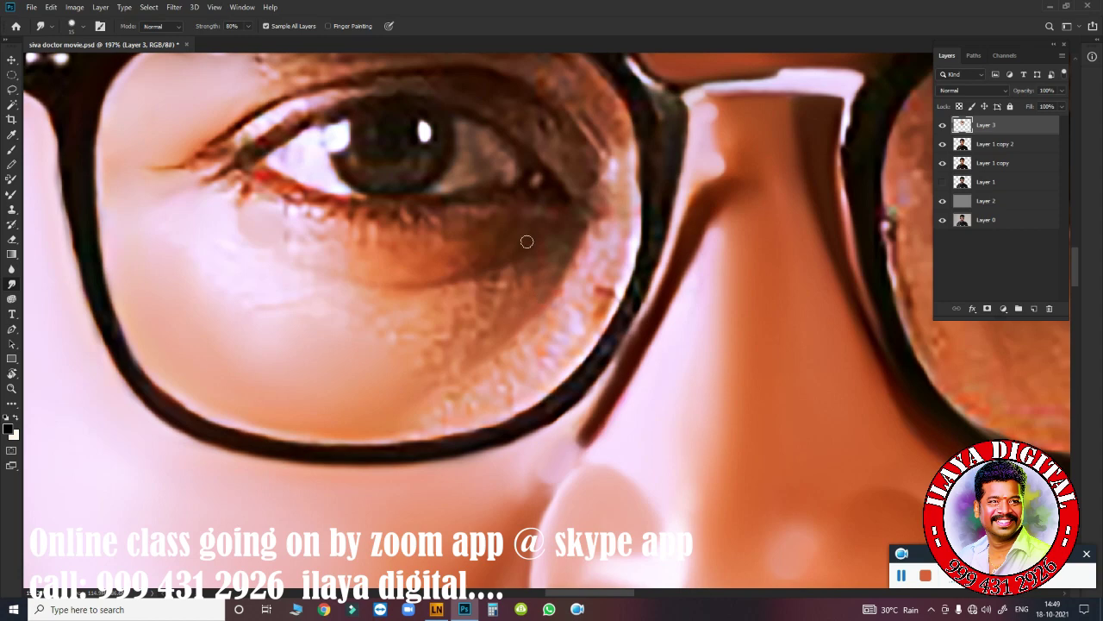
- Trace a closed pen path around the left under-eye bag and make it a selection
key(p)
drag(597, 231, 580, 295)
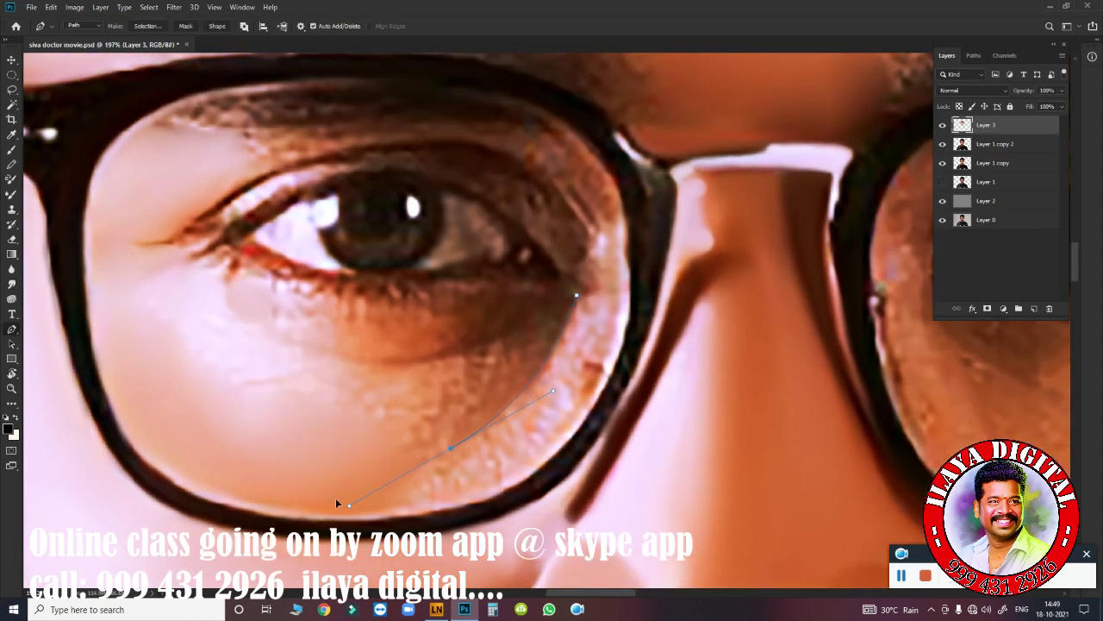
drag(148, 456, 120, 443)
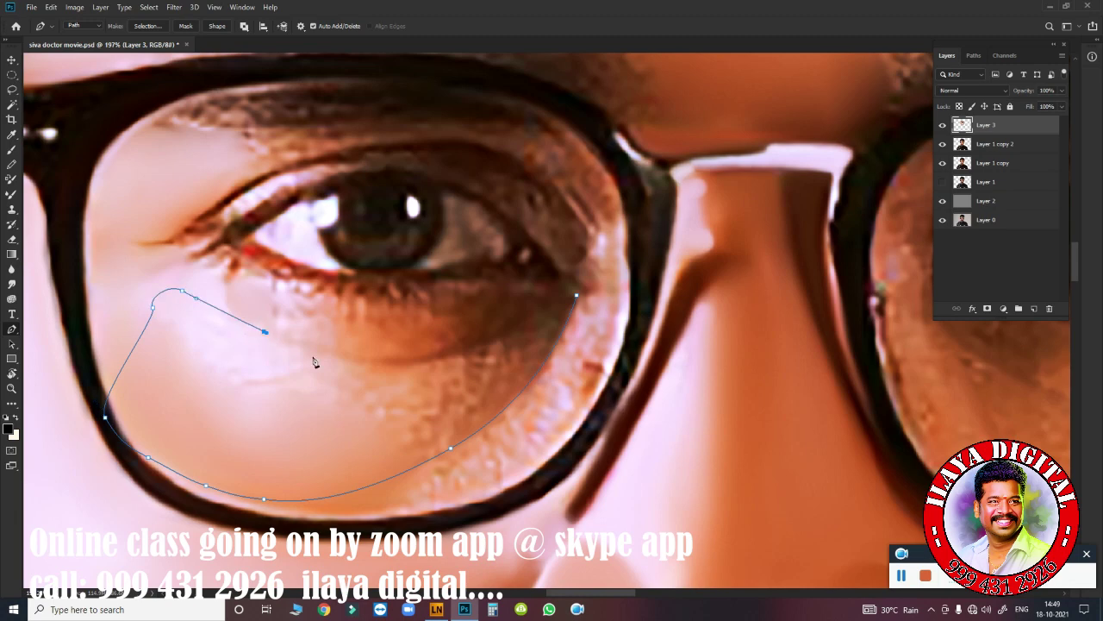
drag(471, 347, 567, 301)
drag(559, 295, 572, 273)
key(ctrl+Return)
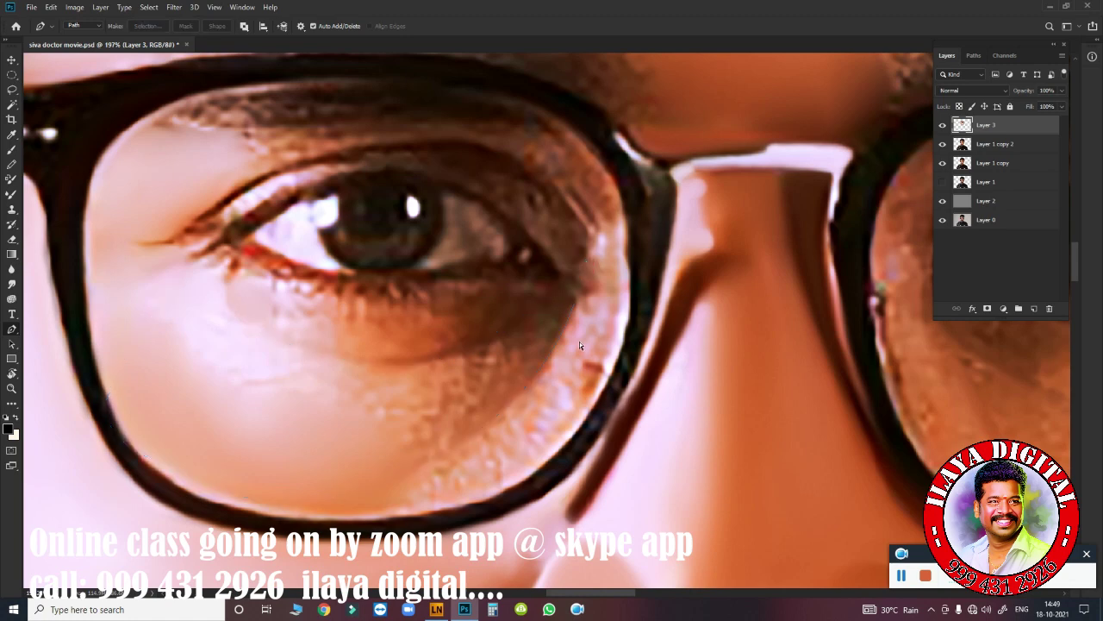
- Feather the under-eye selection by 2 pixels
key(r)
key(shift+F6)
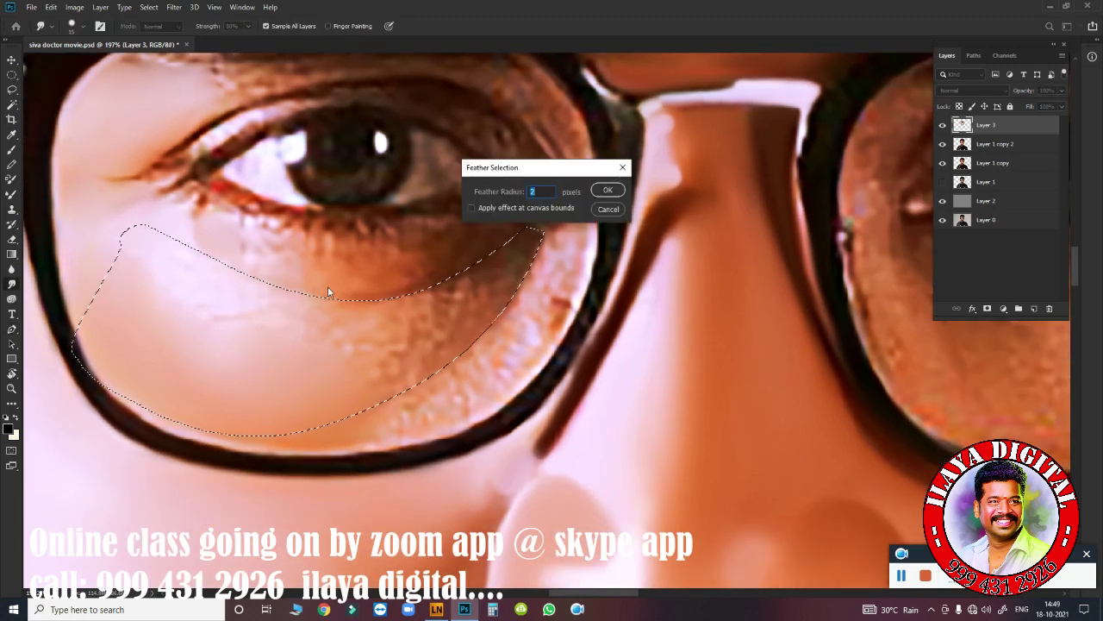
key(Return)
key(bracketright)
key(bracketright)
key(bracketright)
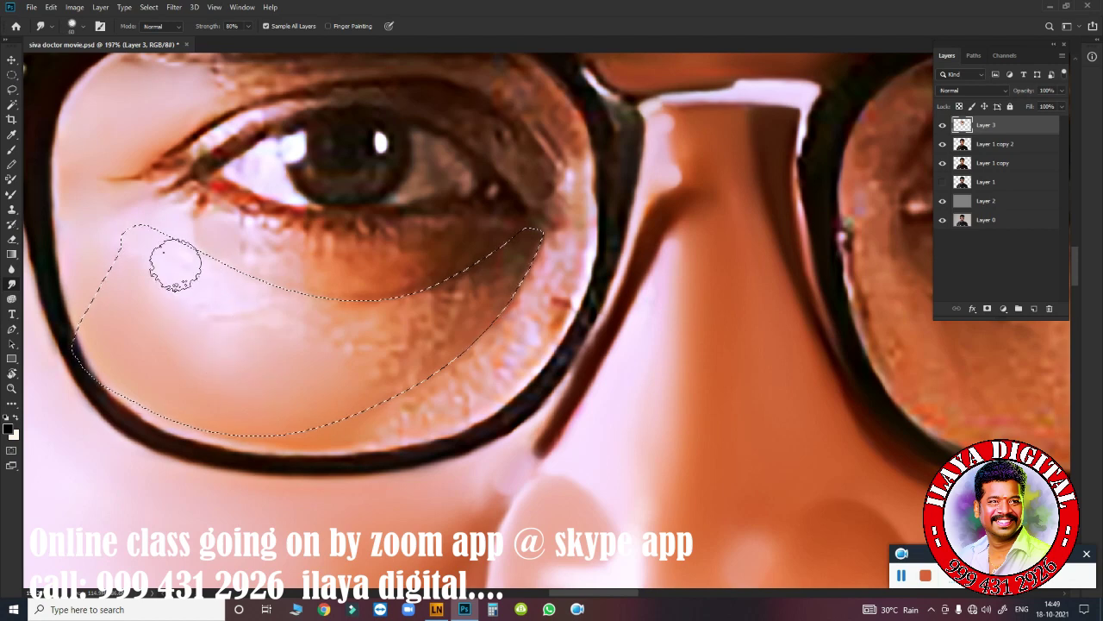
- Smudge the under-eye bag inside the selection with a halved brush size
mouse_move(167, 258)
mouse_down()
mouse_move(250, 290)
mouse_move(266, 339)
mouse_move(227, 315)
mouse_move(343, 362)
mouse_up()
key(bracketleft)
key(bracketleft)
key(bracketleft)
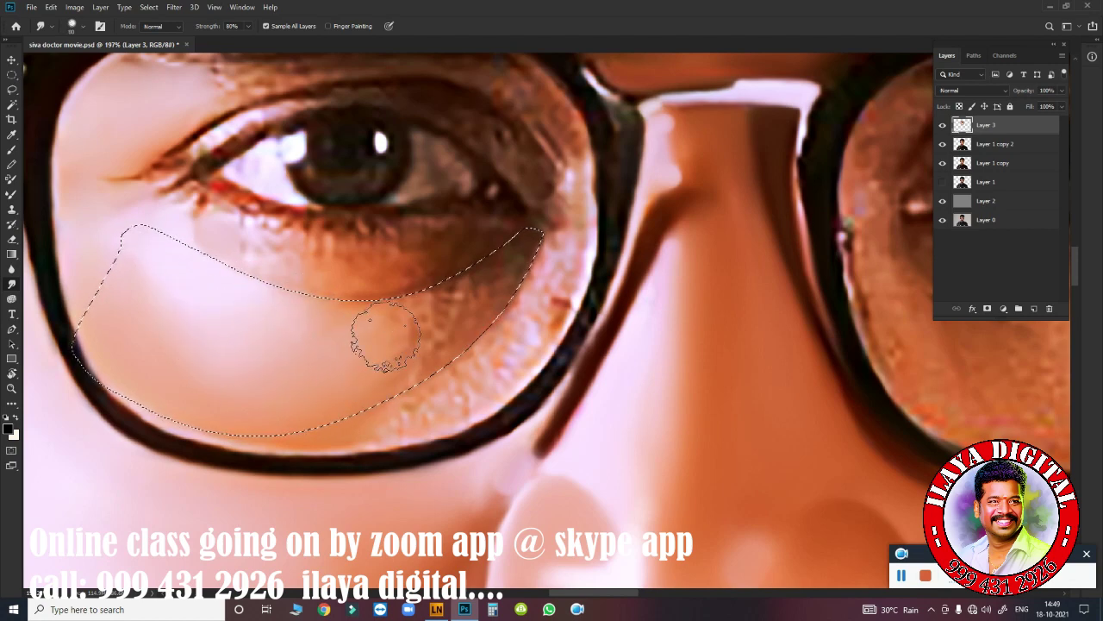
mouse_move(382, 320)
mouse_down()
mouse_move(482, 284)
mouse_move(505, 239)
mouse_up()
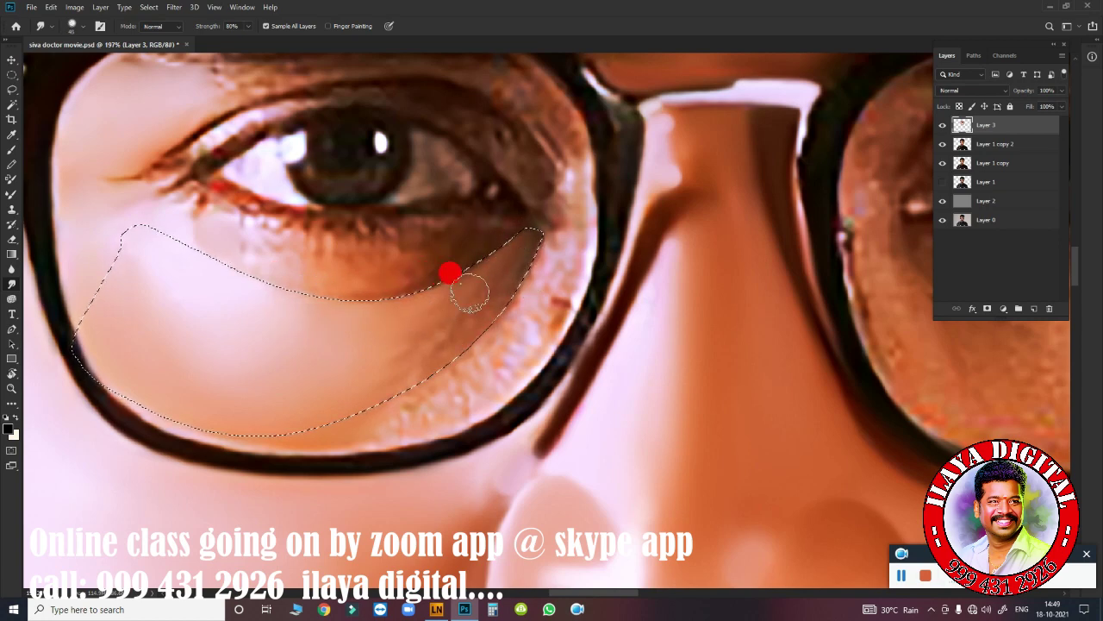
drag(449, 305, 417, 324)
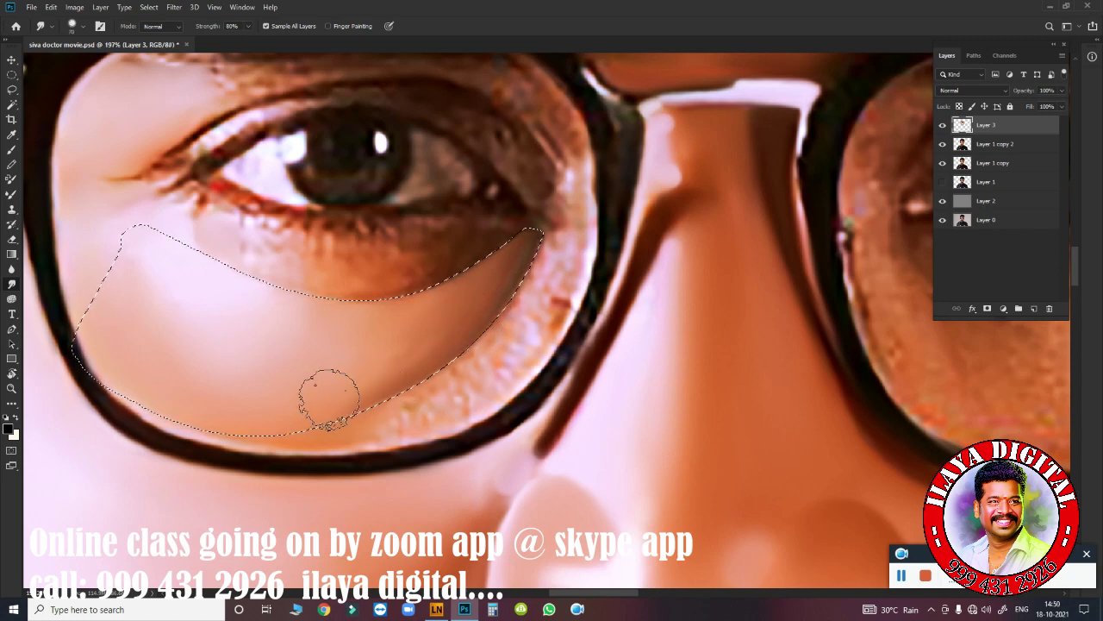
click(444, 294)
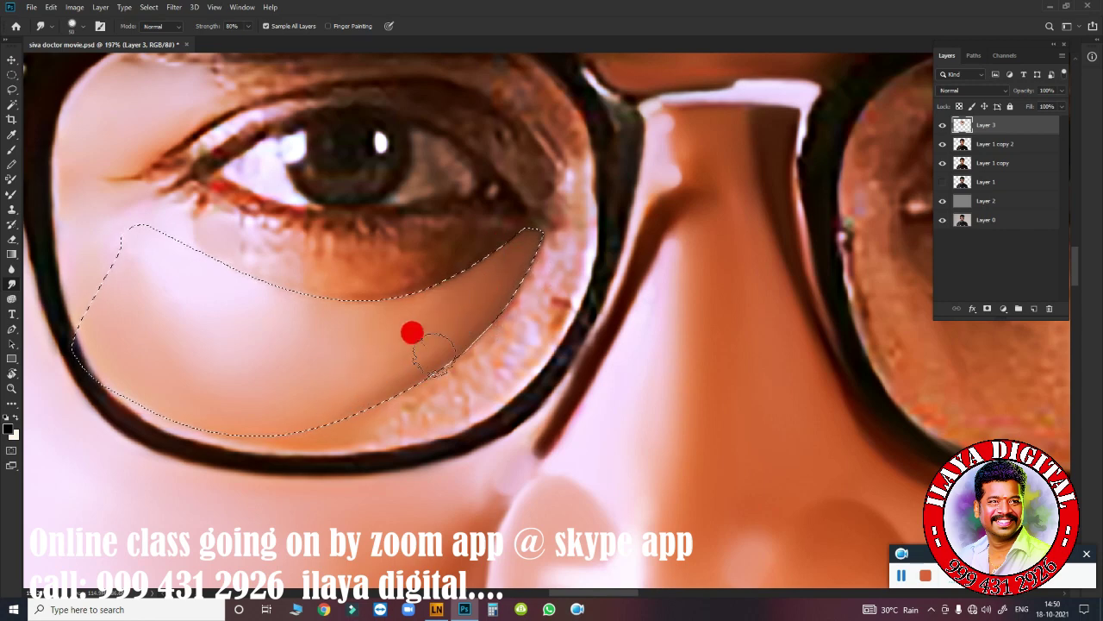
drag(412, 333, 471, 294)
- Smooth the eye bag's upper-left and lower edges, the lower eyelid, and the selection's bottom edge
drag(194, 254, 314, 299)
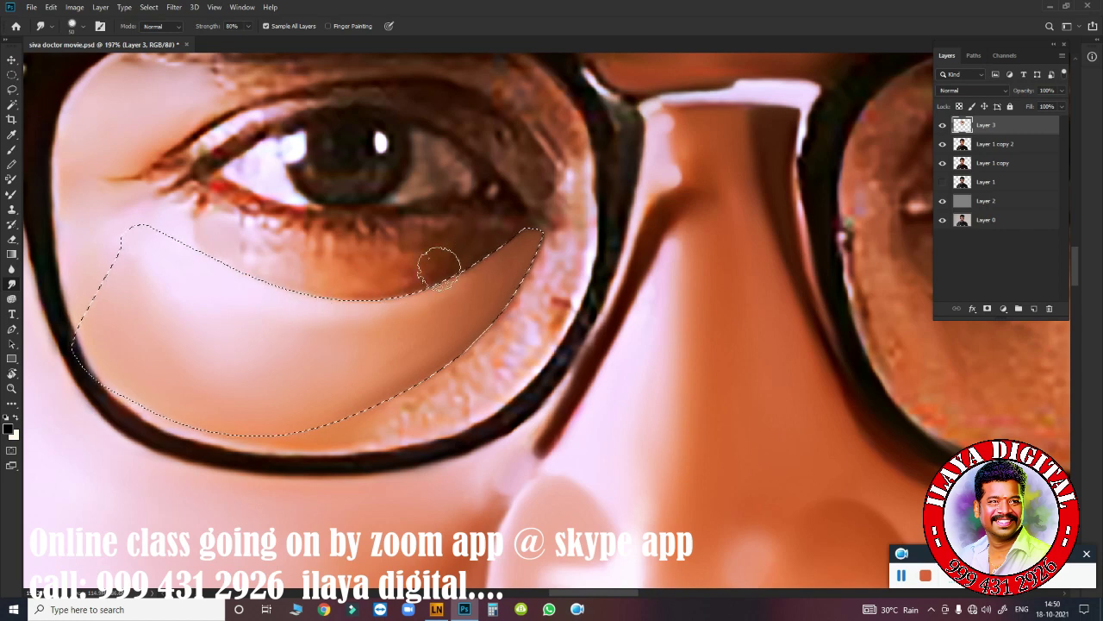
drag(315, 359, 343, 359)
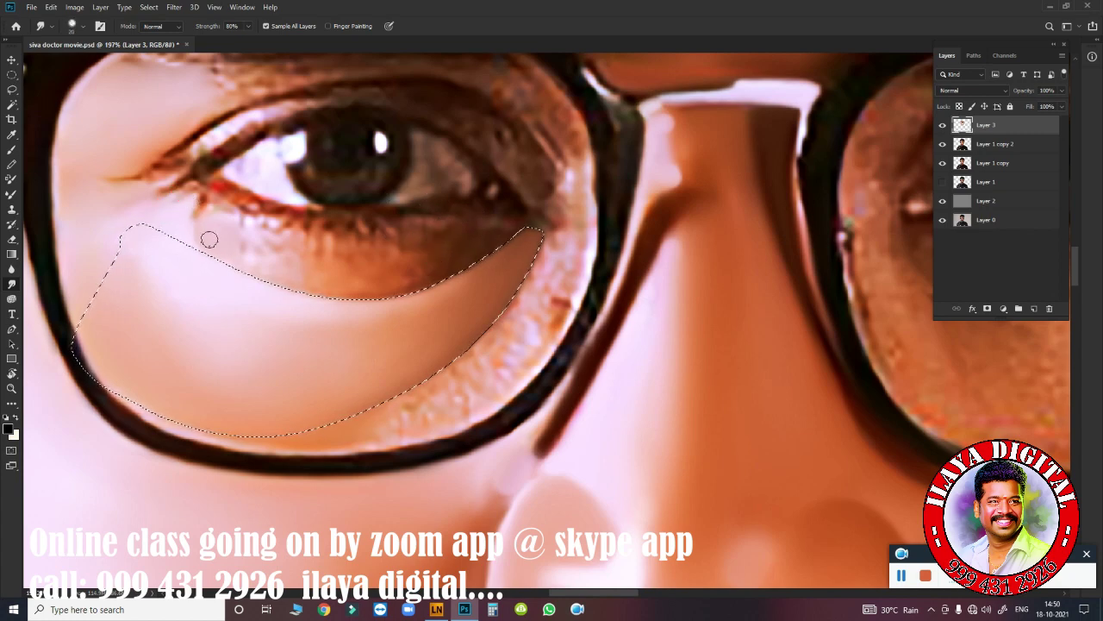
mouse_move(210, 239)
mouse_down()
mouse_move(264, 264)
mouse_move(436, 277)
mouse_move(423, 252)
mouse_move(439, 276)
mouse_move(342, 263)
mouse_move(439, 271)
mouse_move(508, 242)
mouse_up()
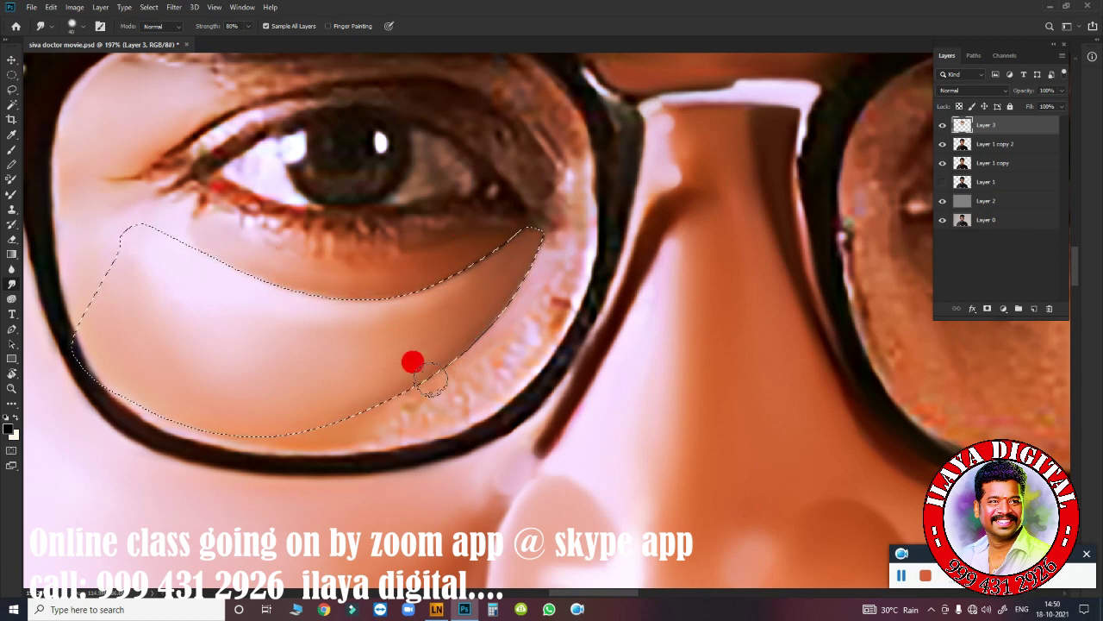
mouse_move(372, 408)
mouse_down()
mouse_move(328, 426)
mouse_move(453, 399)
mouse_move(374, 419)
mouse_move(468, 370)
mouse_move(552, 250)
mouse_move(467, 411)
mouse_up()
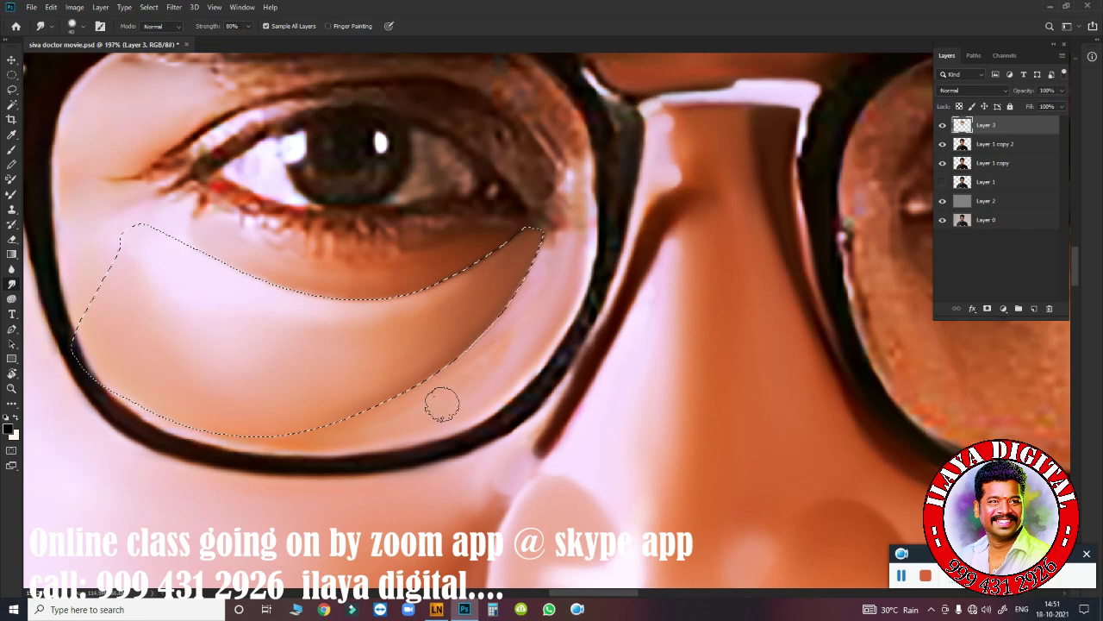
mouse_move(394, 402)
mouse_down()
mouse_move(553, 255)
mouse_move(572, 254)
mouse_up()
- Deselect, then keep smudging the under-eye streak up toward the lower glasses rim
key(ctrl+d)
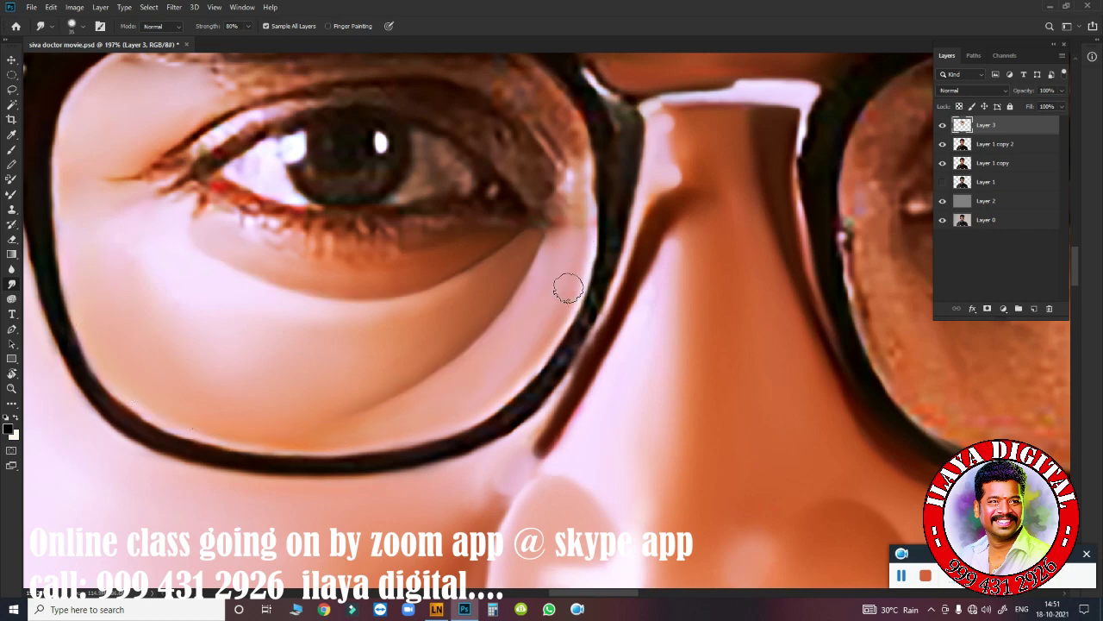
scroll(537, 324, down, 5)
scroll(533, 327, down, 1)
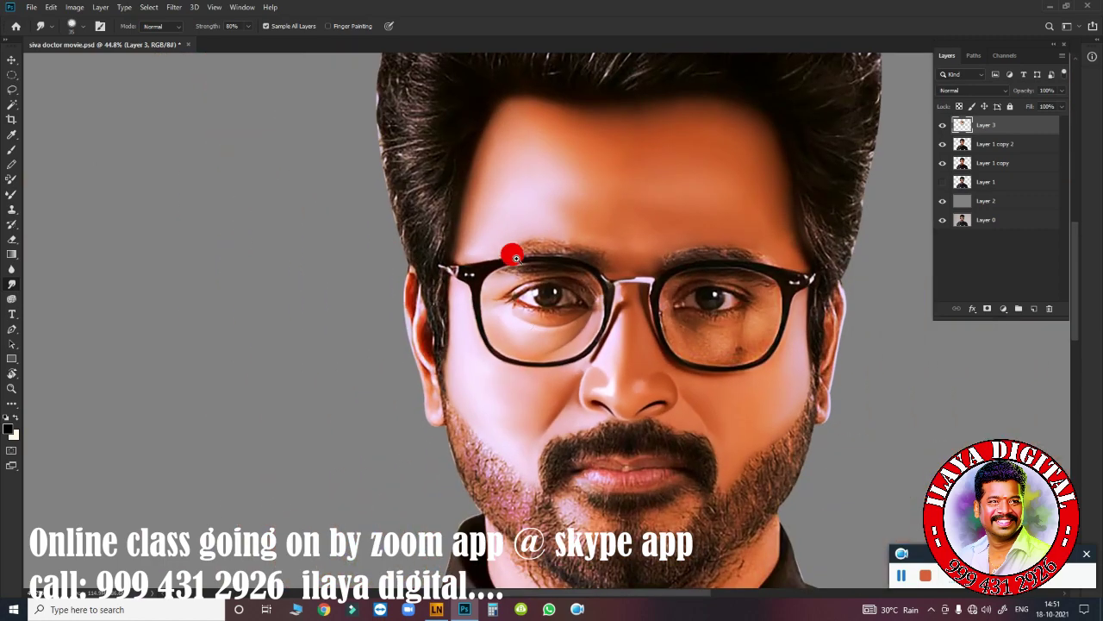
scroll(475, 353, up, 4)
scroll(471, 333, up, 2)
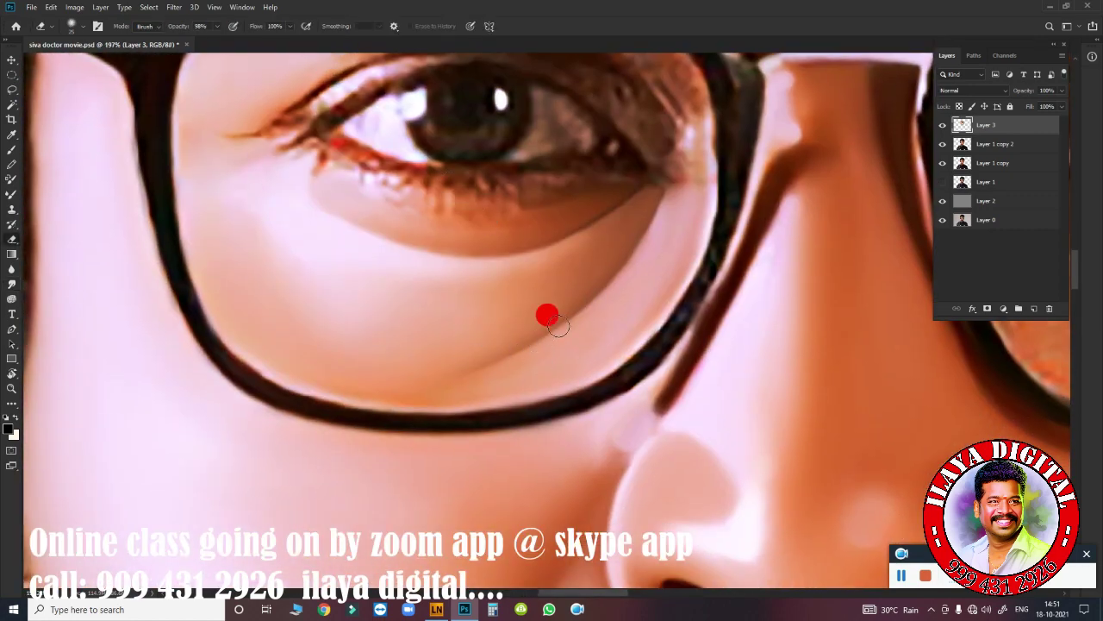
drag(547, 313, 431, 372)
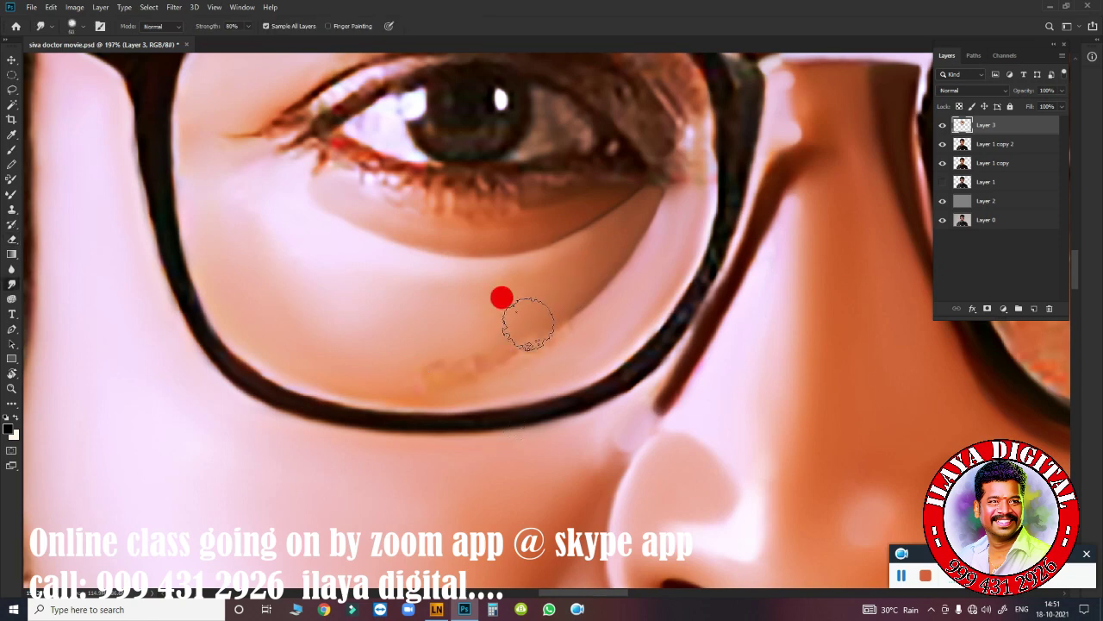
mouse_move(525, 325)
mouse_down()
mouse_move(610, 257)
mouse_move(521, 334)
mouse_up()
mouse_move(672, 225)
mouse_down()
mouse_move(522, 364)
mouse_move(424, 372)
mouse_move(551, 302)
mouse_move(552, 320)
mouse_move(636, 215)
mouse_move(594, 305)
mouse_move(539, 333)
mouse_move(623, 284)
mouse_move(595, 310)
mouse_up()
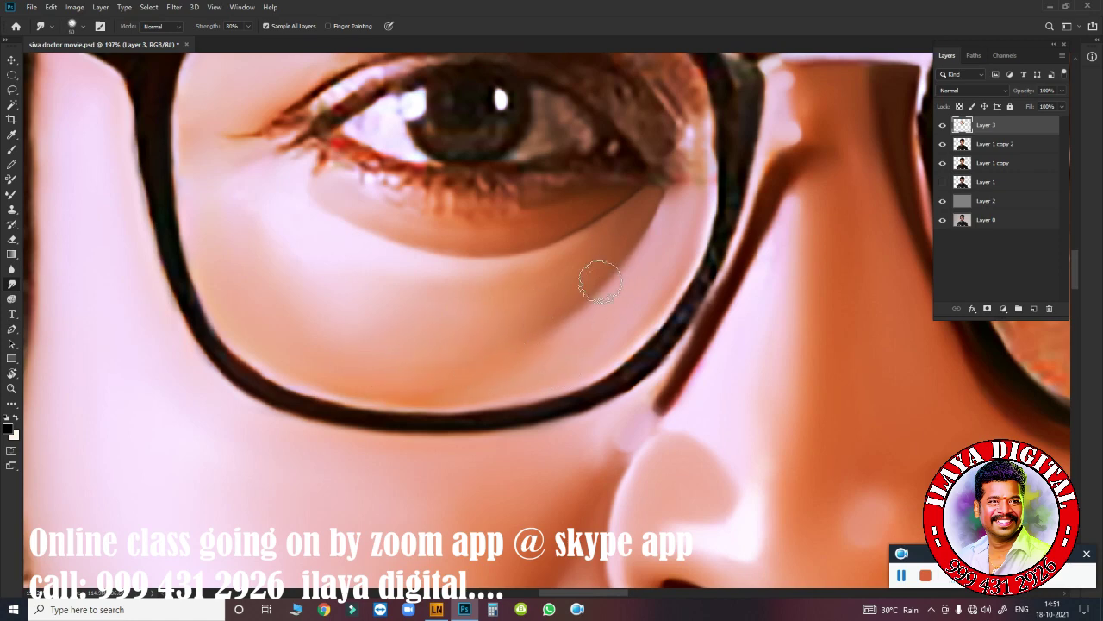
drag(601, 276, 653, 241)
drag(609, 333, 606, 269)
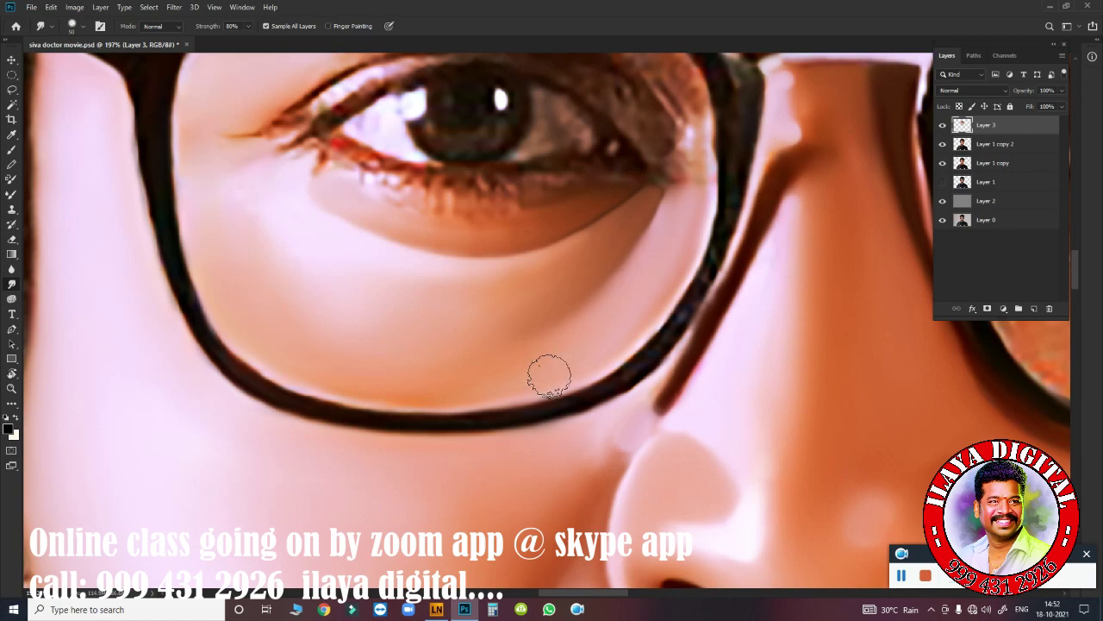
- Check the whole face, then smudge the lower eyelid skin and its shadow smooth
key(ctrl+0)
scroll(522, 382, up, 3)
scroll(577, 368, up, 3)
scroll(577, 369, up, 2)
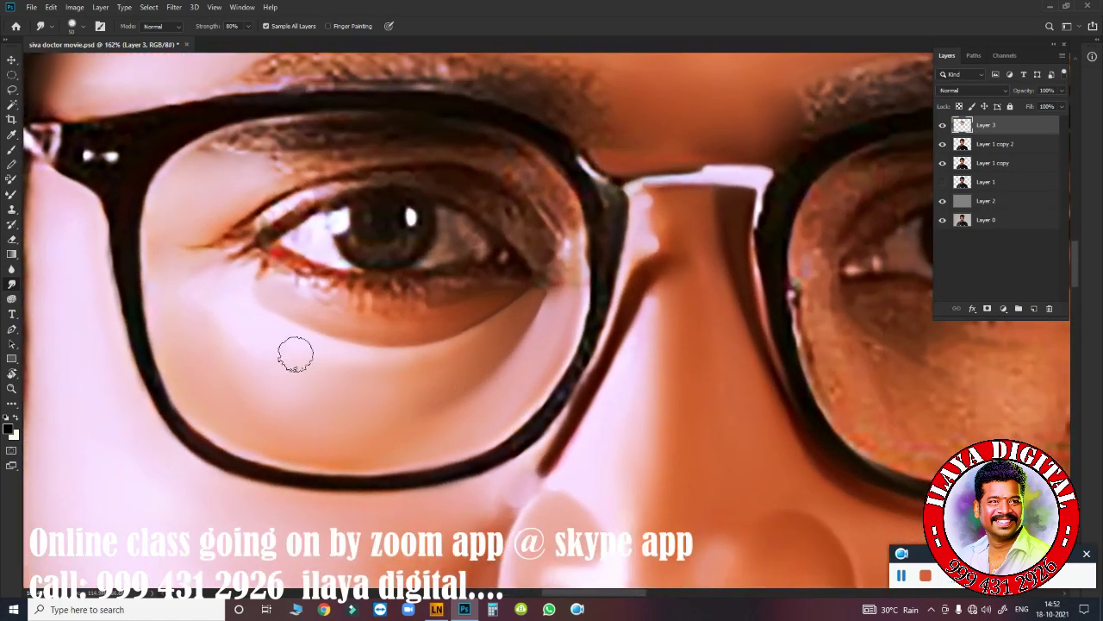
scroll(296, 353, up, 2)
scroll(522, 322, up, 2)
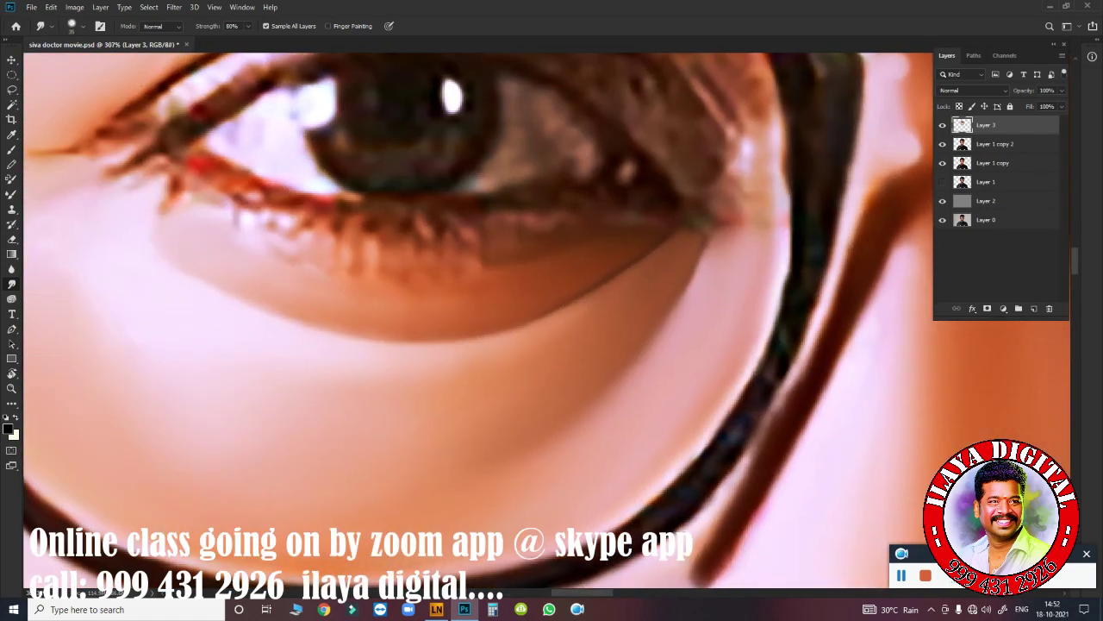
mouse_move(142, 240)
mouse_down()
mouse_move(209, 274)
mouse_move(197, 270)
mouse_up()
mouse_move(362, 310)
mouse_down()
mouse_move(402, 316)
mouse_move(382, 319)
mouse_move(475, 268)
mouse_up()
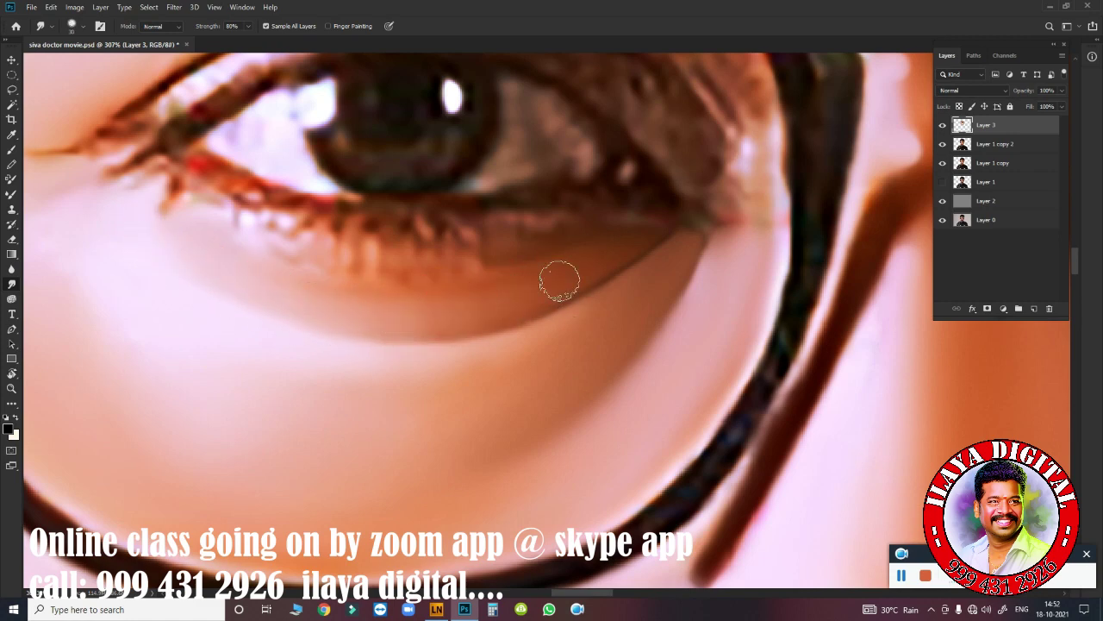
mouse_move(555, 260)
mouse_down()
mouse_move(575, 281)
mouse_move(606, 259)
mouse_up()
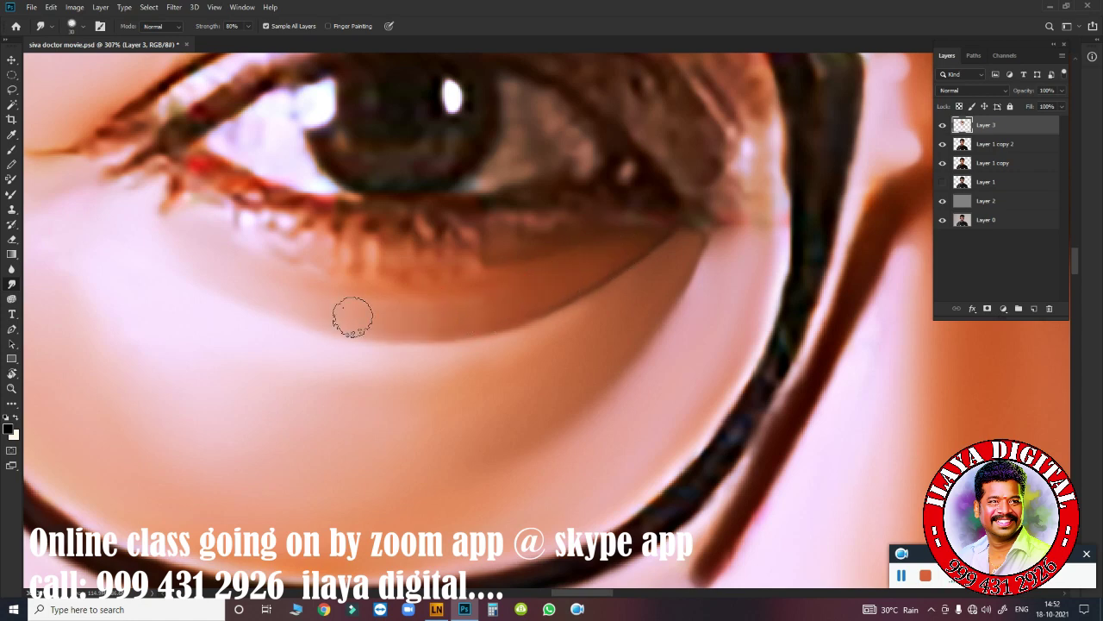
drag(537, 327, 532, 313)
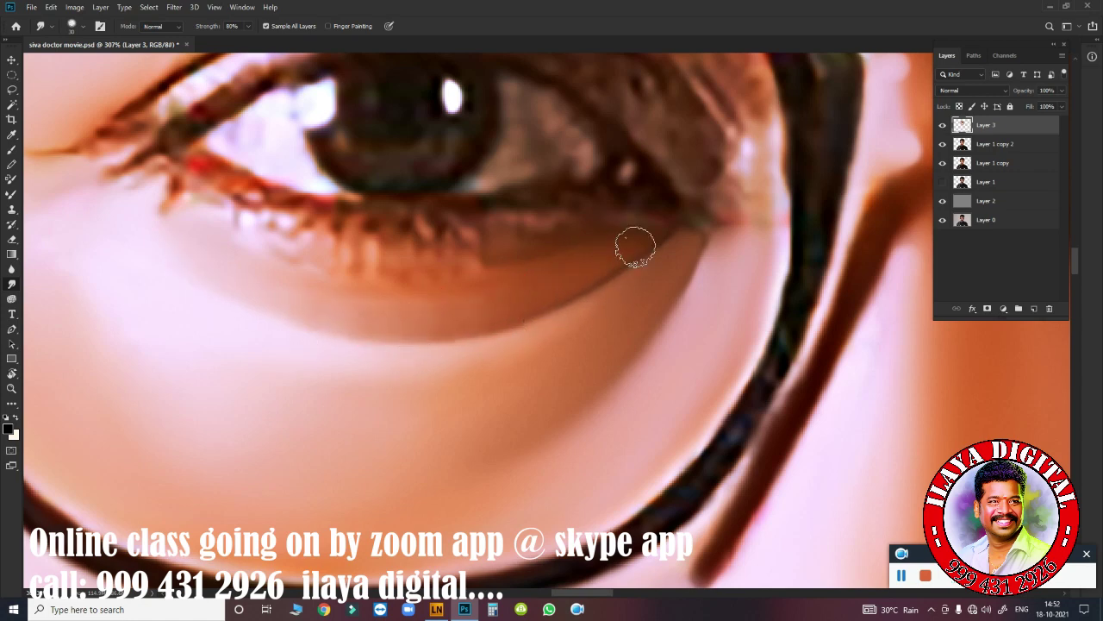
mouse_move(643, 251)
mouse_down()
mouse_move(296, 294)
mouse_move(330, 311)
mouse_move(458, 307)
mouse_move(388, 319)
mouse_up()
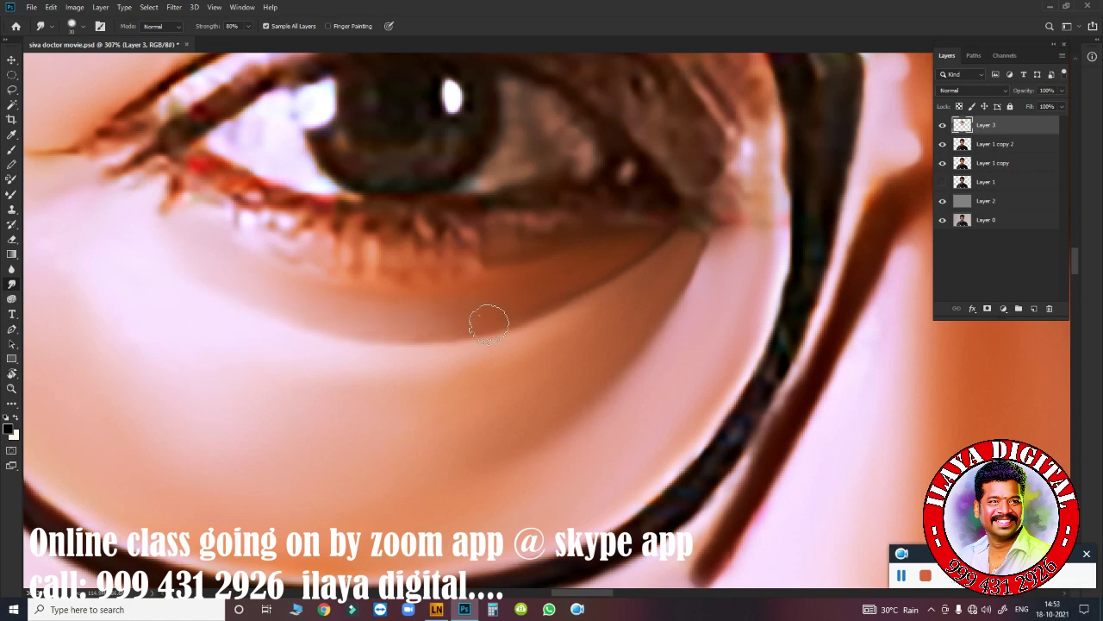
- Soften the under-eye skin and the lower lash line from the inner to the outer corner
drag(246, 266, 414, 290)
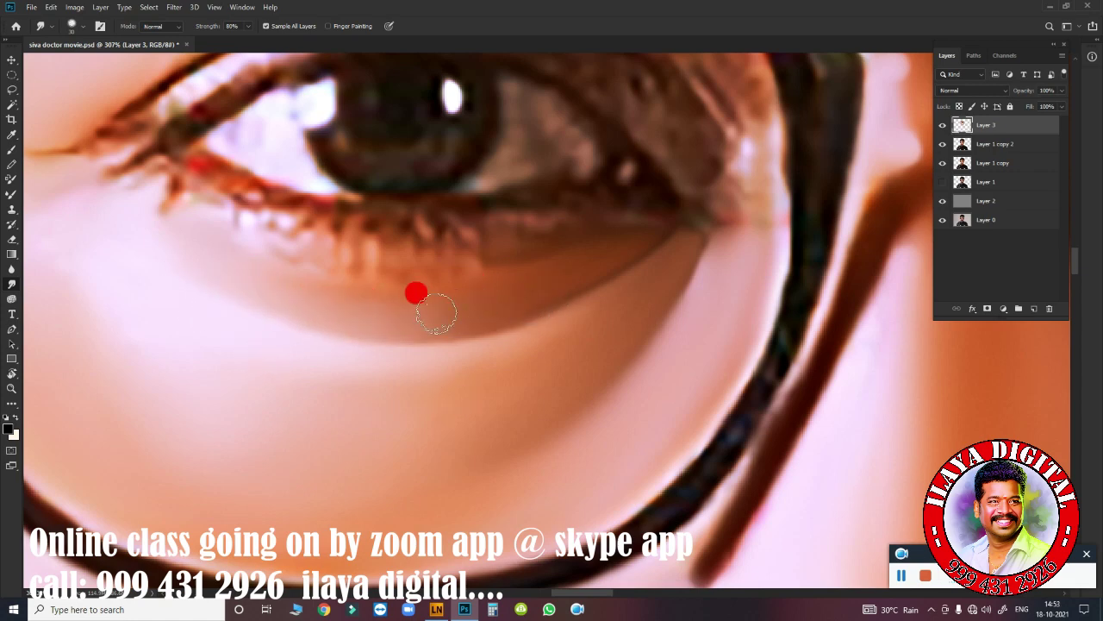
drag(480, 330, 500, 349)
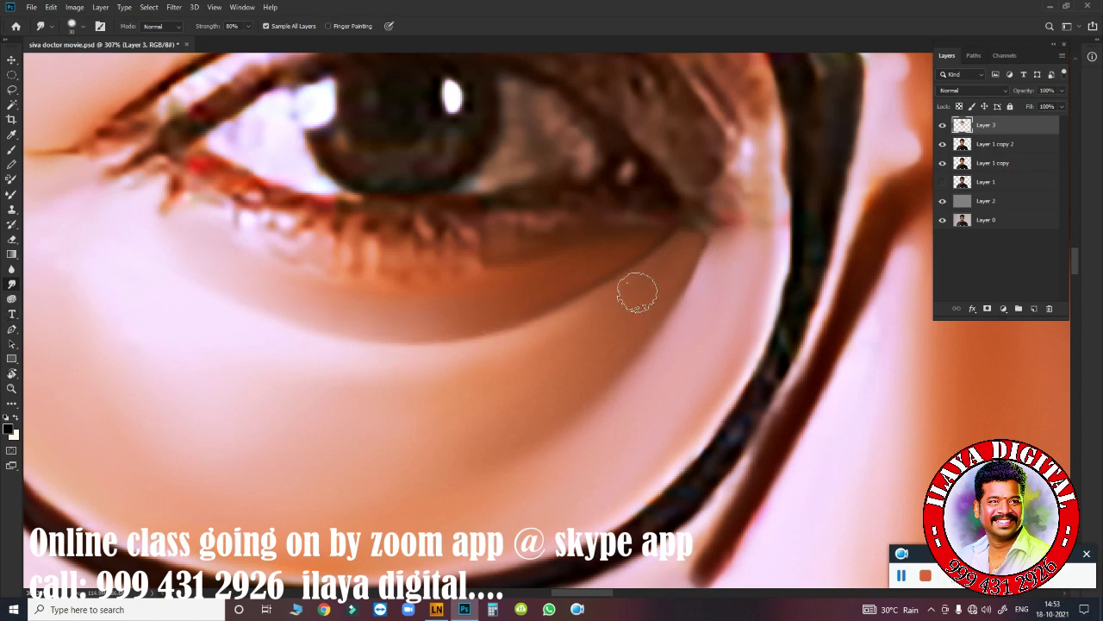
drag(215, 226, 451, 258)
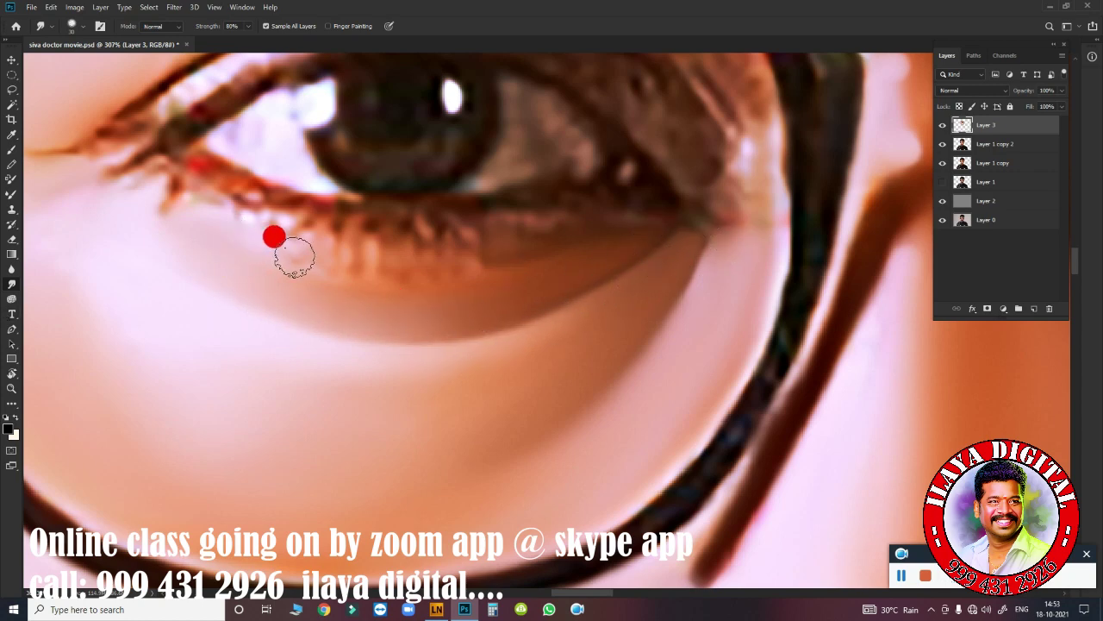
mouse_move(558, 226)
mouse_down()
mouse_move(423, 247)
mouse_move(247, 212)
mouse_move(146, 165)
mouse_move(126, 173)
mouse_move(236, 212)
mouse_move(434, 239)
mouse_up()
click(145, 177)
click(566, 208)
mouse_move(566, 208)
mouse_down()
mouse_move(352, 251)
mouse_move(273, 239)
mouse_move(335, 231)
mouse_move(235, 218)
mouse_move(204, 230)
mouse_up()
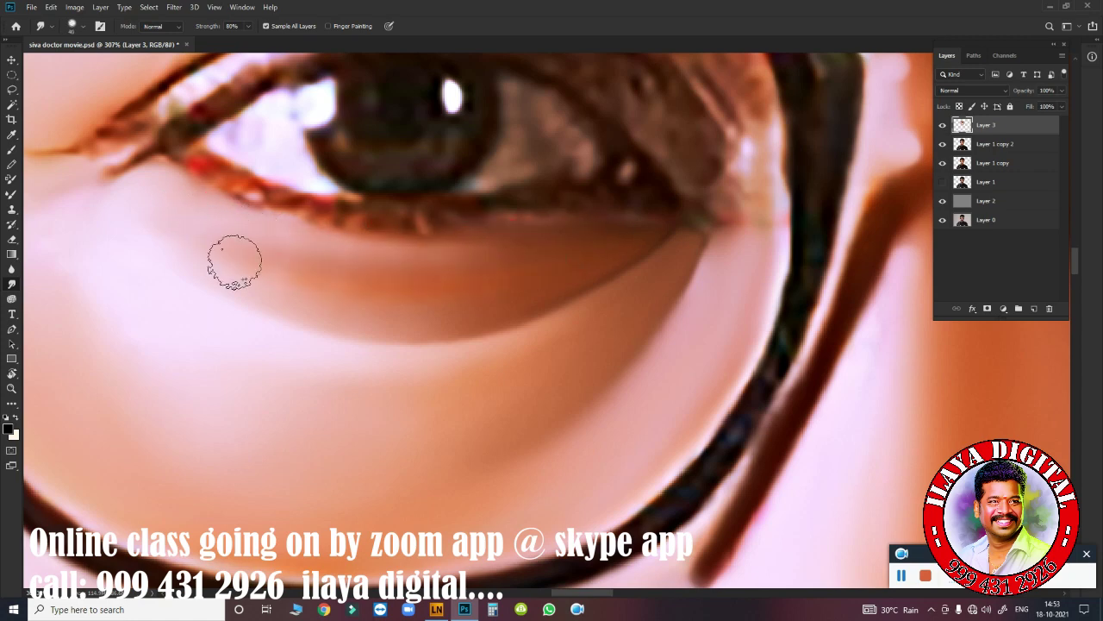
- Soften the dark outer corner of the eye
click(708, 217)
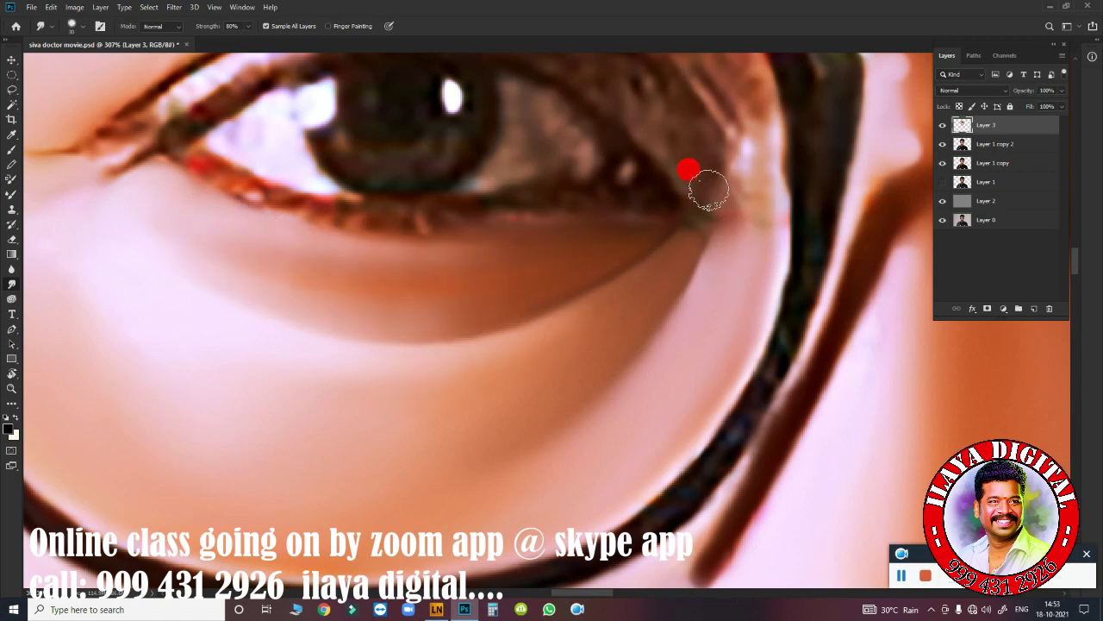
drag(709, 216, 680, 219)
mouse_move(735, 248)
mouse_down()
mouse_move(626, 281)
mouse_move(667, 249)
mouse_move(480, 192)
mouse_move(326, 272)
mouse_up()
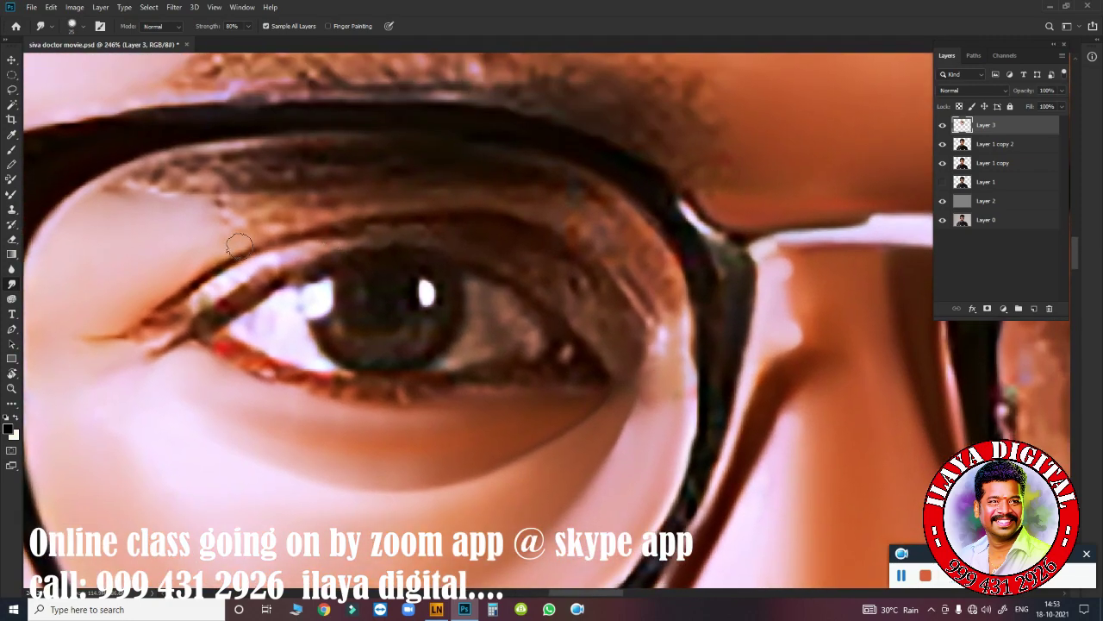
- Smooth the upper eyelid tones and the skin texture above the lid and near the inner corner
mouse_move(634, 248)
mouse_down()
mouse_move(594, 202)
mouse_move(557, 195)
mouse_move(618, 216)
mouse_move(663, 276)
mouse_move(660, 308)
mouse_move(640, 289)
mouse_move(665, 312)
mouse_move(668, 352)
mouse_up()
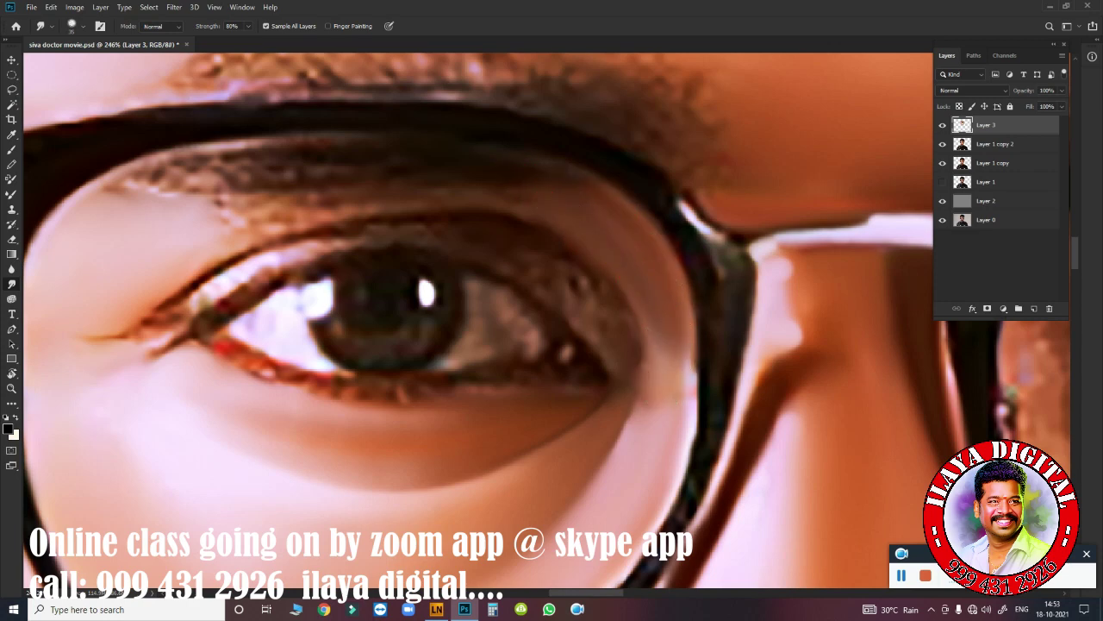
mouse_move(284, 220)
mouse_down()
mouse_move(171, 216)
mouse_move(291, 197)
mouse_move(234, 230)
mouse_move(543, 210)
mouse_move(347, 180)
mouse_up()
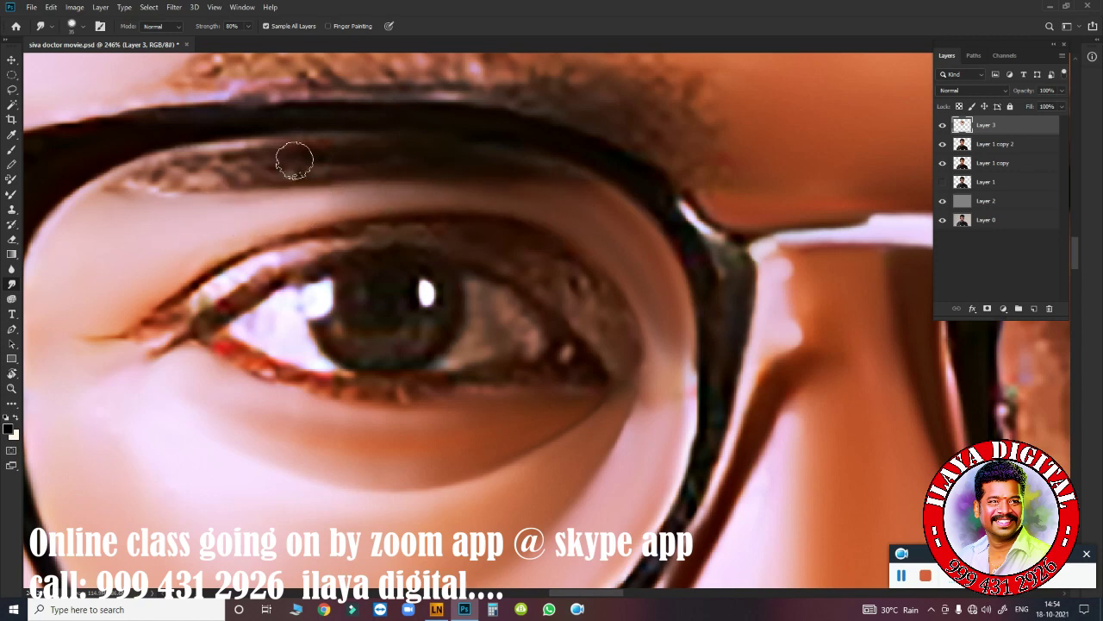
mouse_move(110, 212)
mouse_down()
mouse_move(118, 201)
mouse_move(301, 198)
mouse_move(505, 210)
mouse_move(381, 229)
mouse_up()
drag(103, 305, 108, 298)
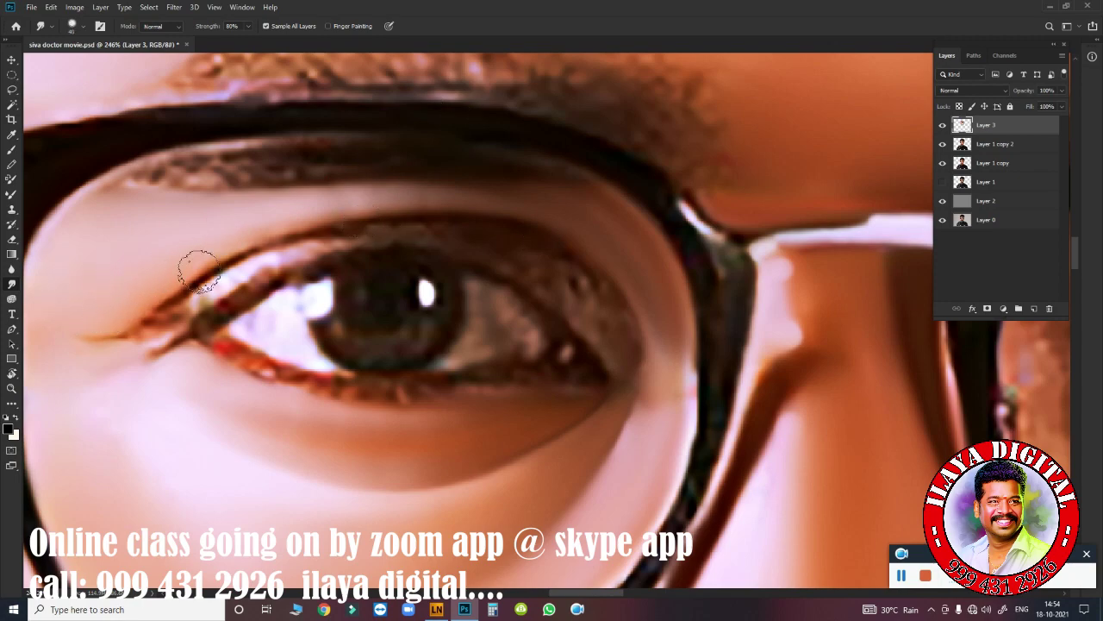
drag(426, 197, 443, 190)
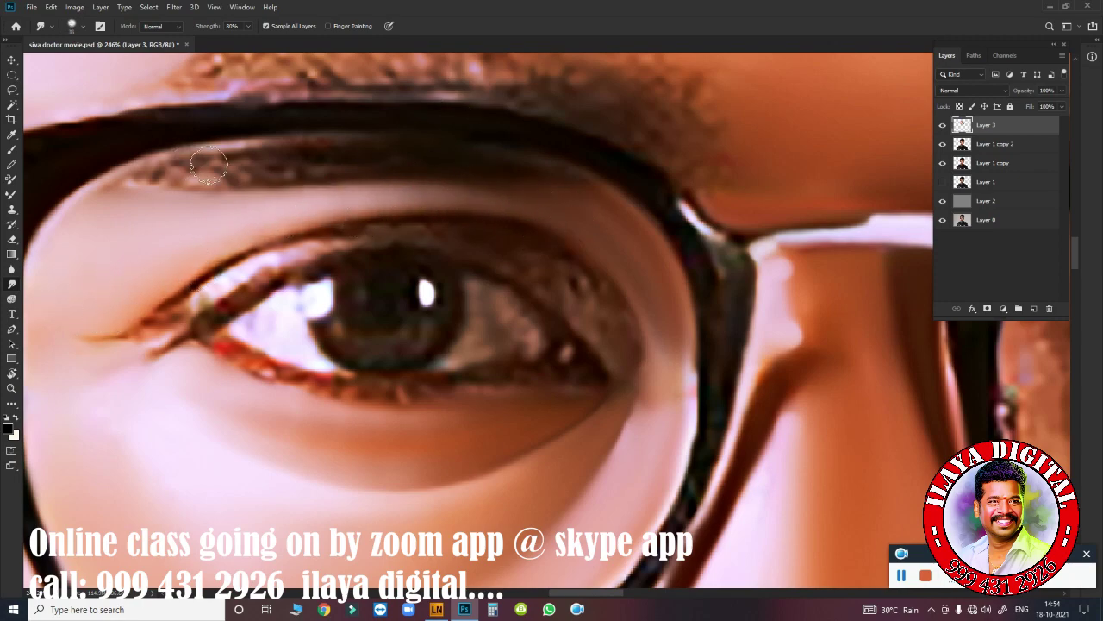
- Smudge the grey band and skin tones along the lower edge of the glasses frame
scroll(571, 246, down, 3)
scroll(640, 247, up, 3)
scroll(603, 247, up, 1)
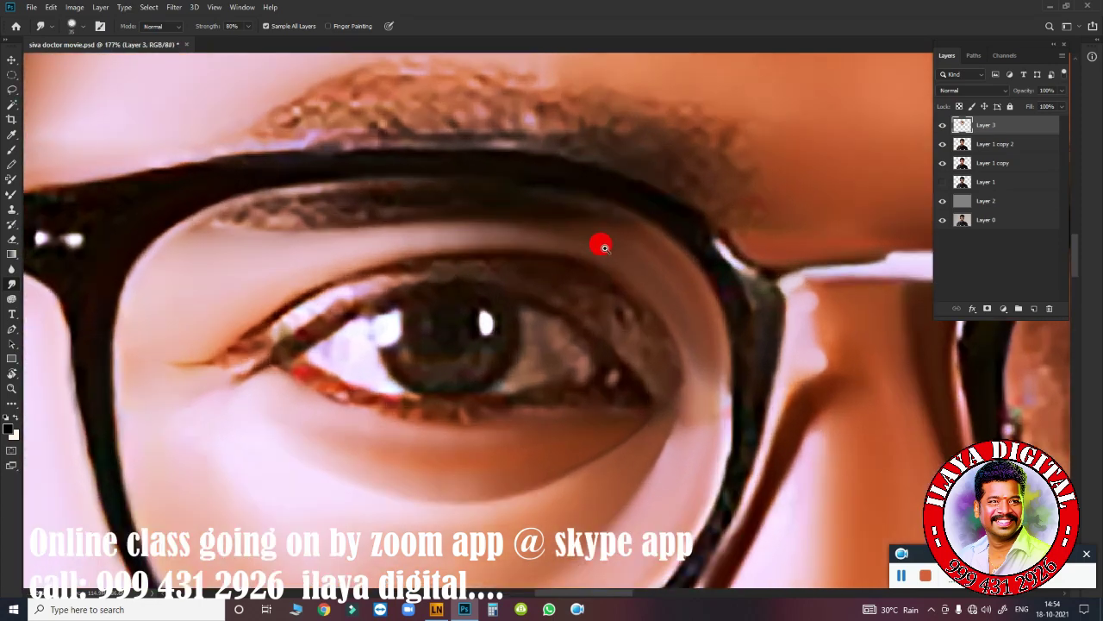
scroll(605, 247, up, 2)
scroll(618, 278, down, 2)
mouse_move(613, 265)
mouse_down()
mouse_move(616, 247)
mouse_move(721, 330)
mouse_move(682, 227)
mouse_move(759, 331)
mouse_move(517, 182)
mouse_move(233, 189)
mouse_move(488, 184)
mouse_move(436, 207)
mouse_up()
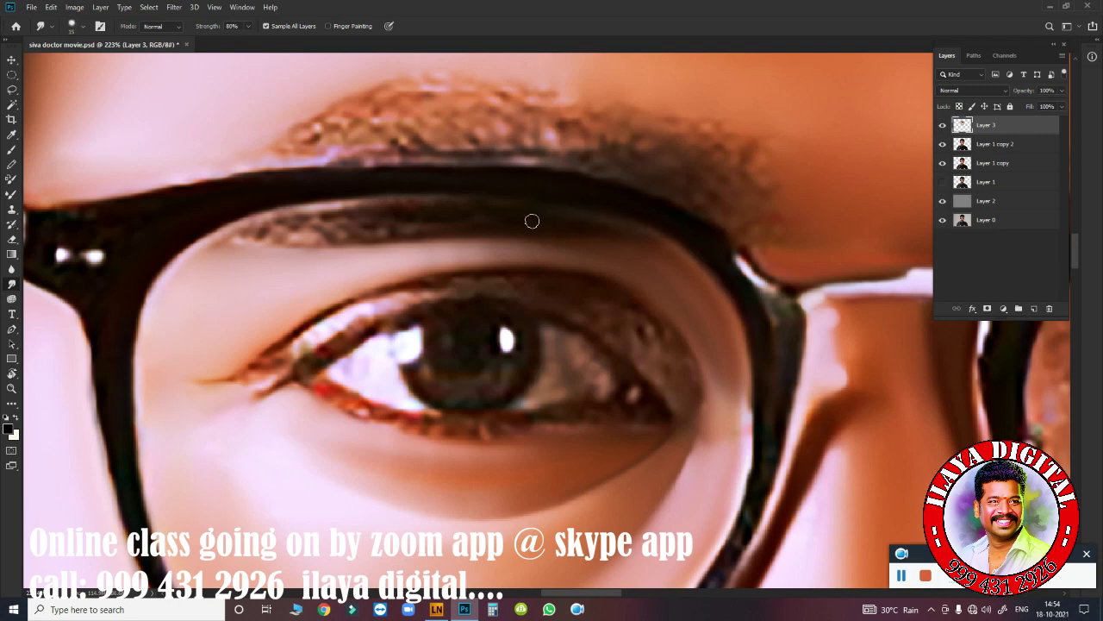
mouse_move(532, 222)
mouse_down()
mouse_move(598, 221)
mouse_move(368, 209)
mouse_up()
mouse_move(293, 210)
mouse_down()
mouse_move(263, 221)
mouse_move(256, 234)
mouse_move(270, 240)
mouse_up()
scroll(615, 313, up, 3)
mouse_move(608, 313)
mouse_down()
mouse_move(519, 252)
mouse_move(547, 356)
mouse_up()
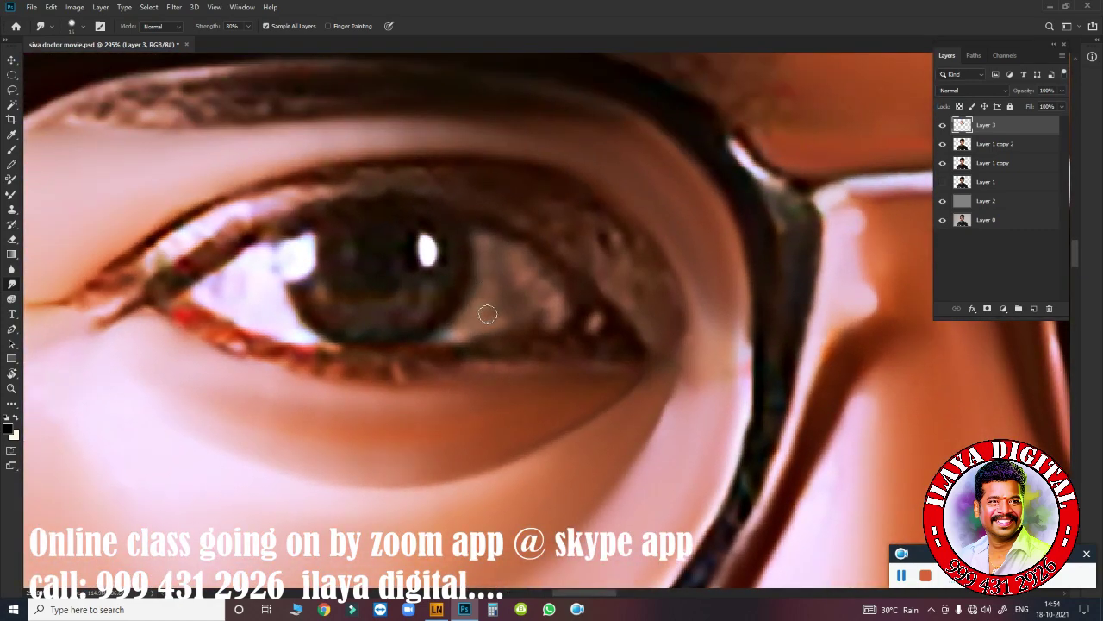
- Rotate the canvas view about 9 degrees to level the eye for path drawing
key(p)
key(r)
drag(404, 279, 640, 294)
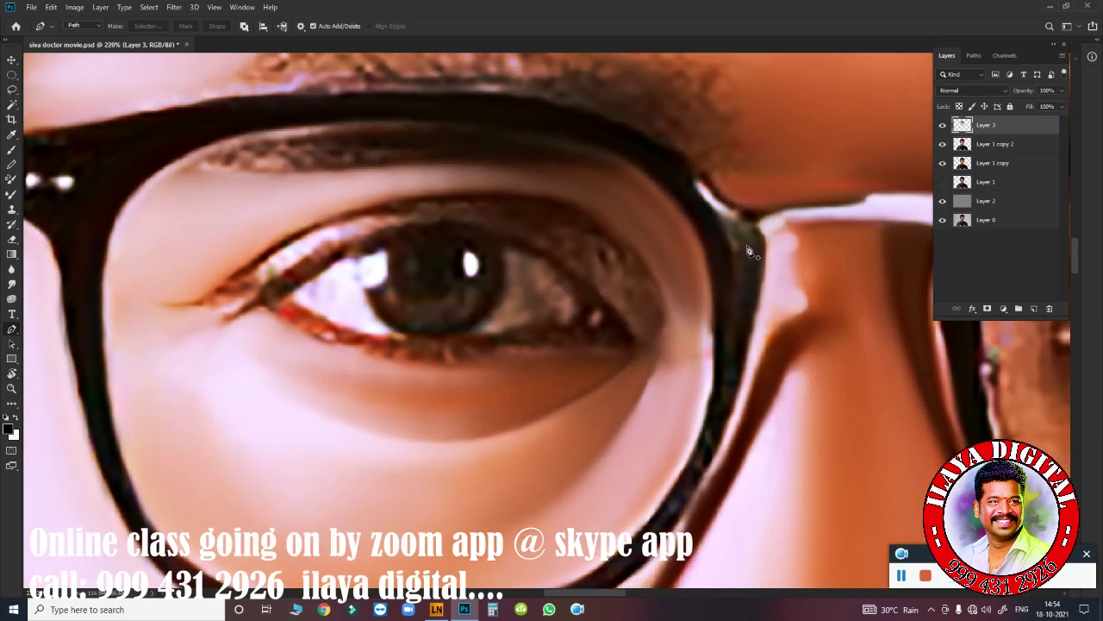
scroll(283, 298, down, 1)
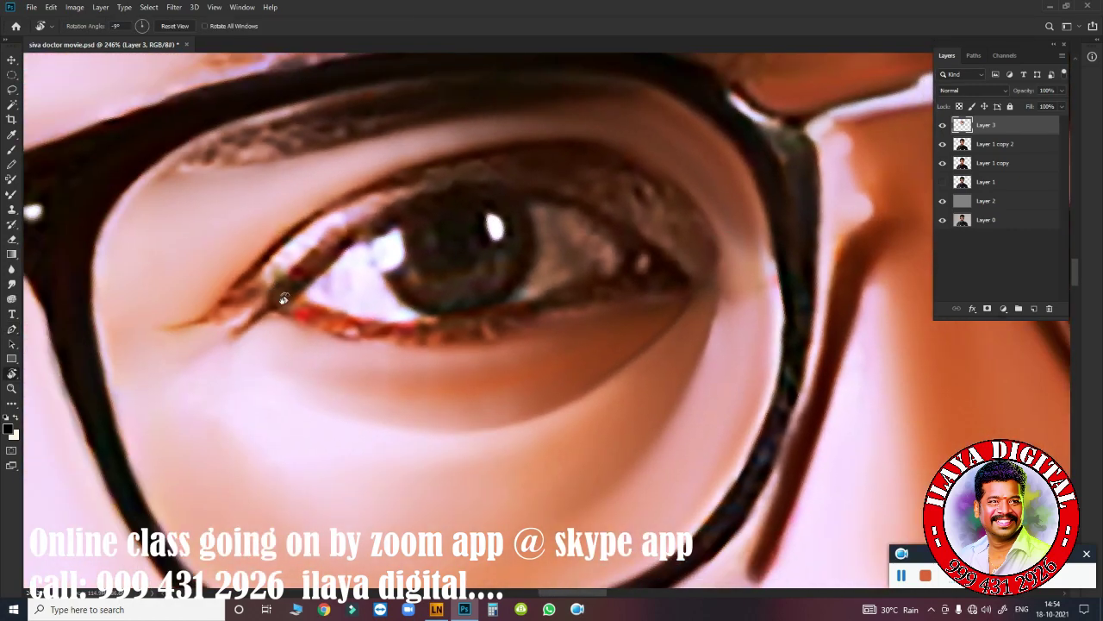
scroll(317, 328, up, 2)
scroll(345, 352, up, 2)
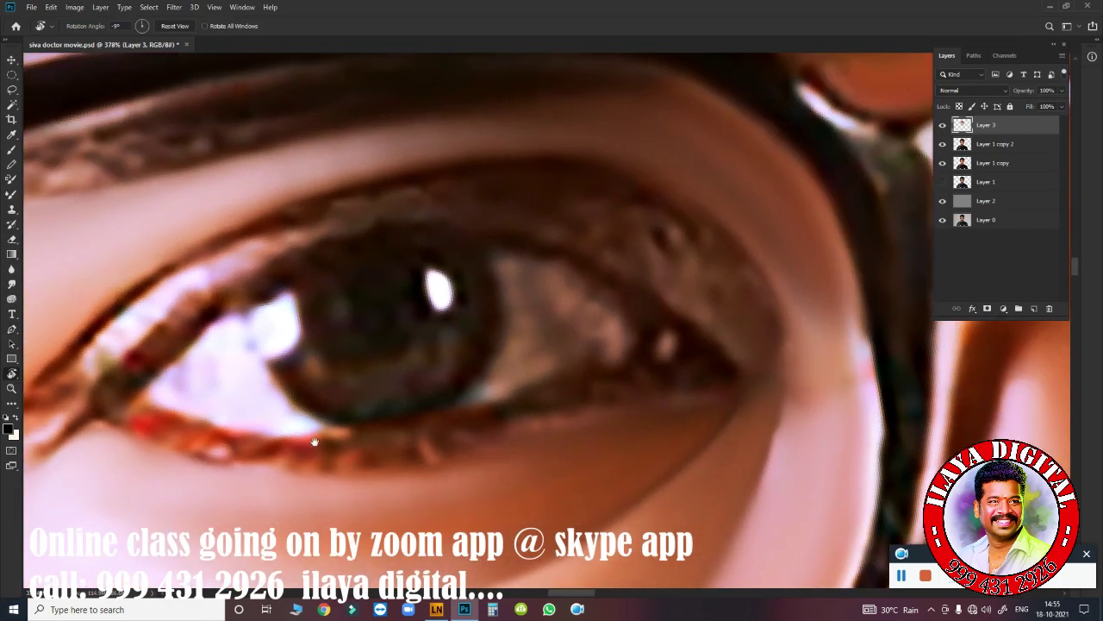
key(p)
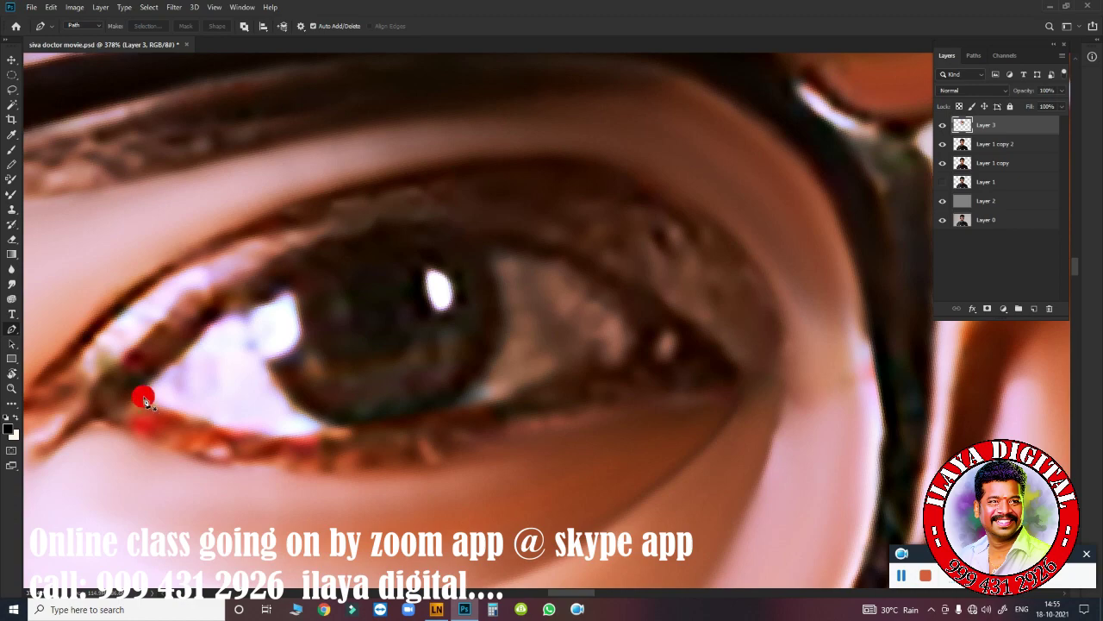
- Start the Pen path at the eye's inner corner, curving along the lower lid
click(143, 397)
scroll(603, 386, down, 6)
scroll(345, 410, up, 2)
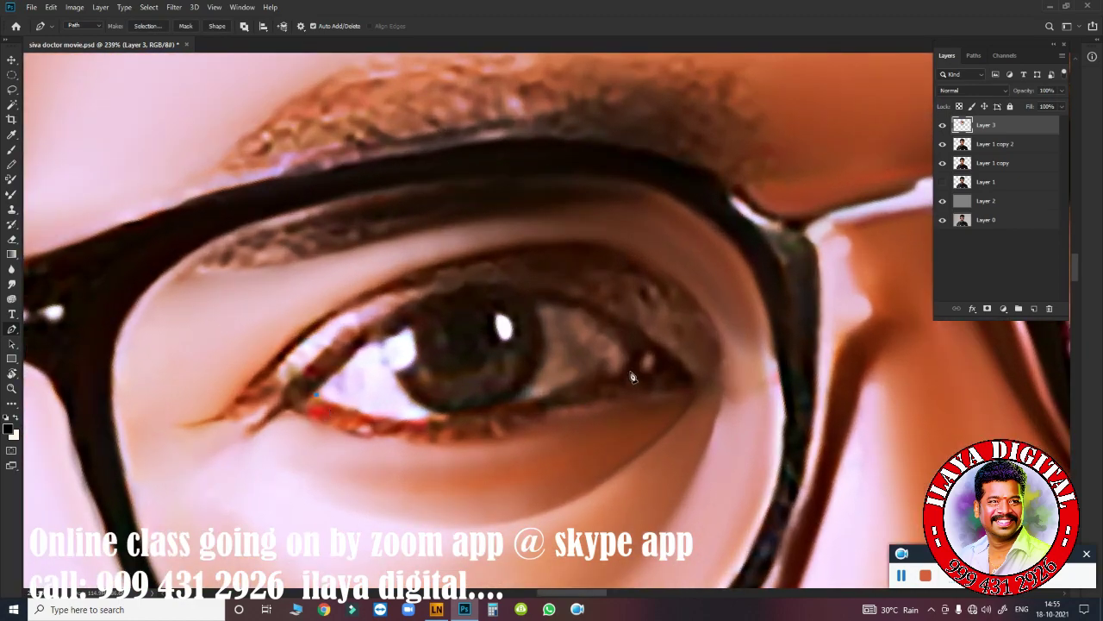
scroll(631, 376, down, 4)
scroll(632, 379, up, 1)
drag(630, 374, 767, 324)
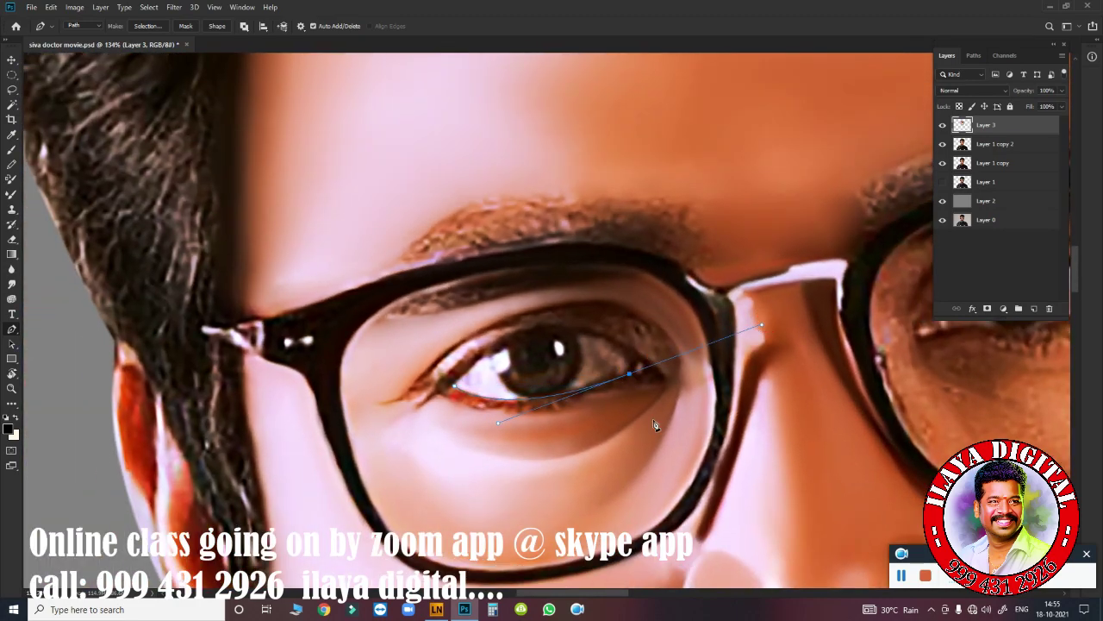
scroll(653, 424, up, 5)
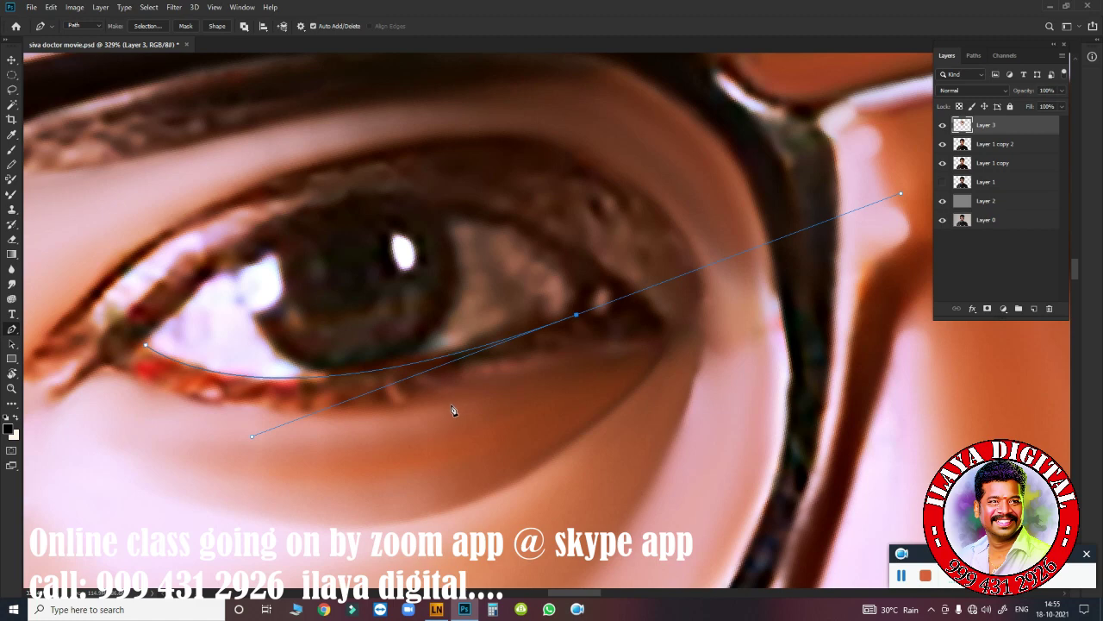
scroll(487, 390, down, 3)
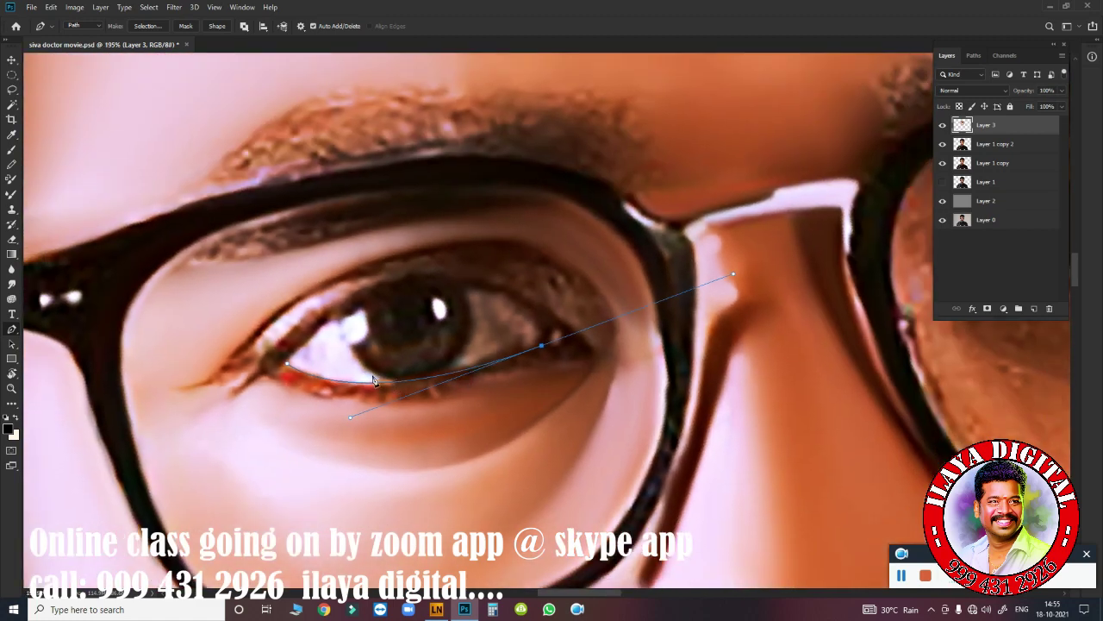
scroll(752, 346, right, 5)
scroll(810, 242, up, 1)
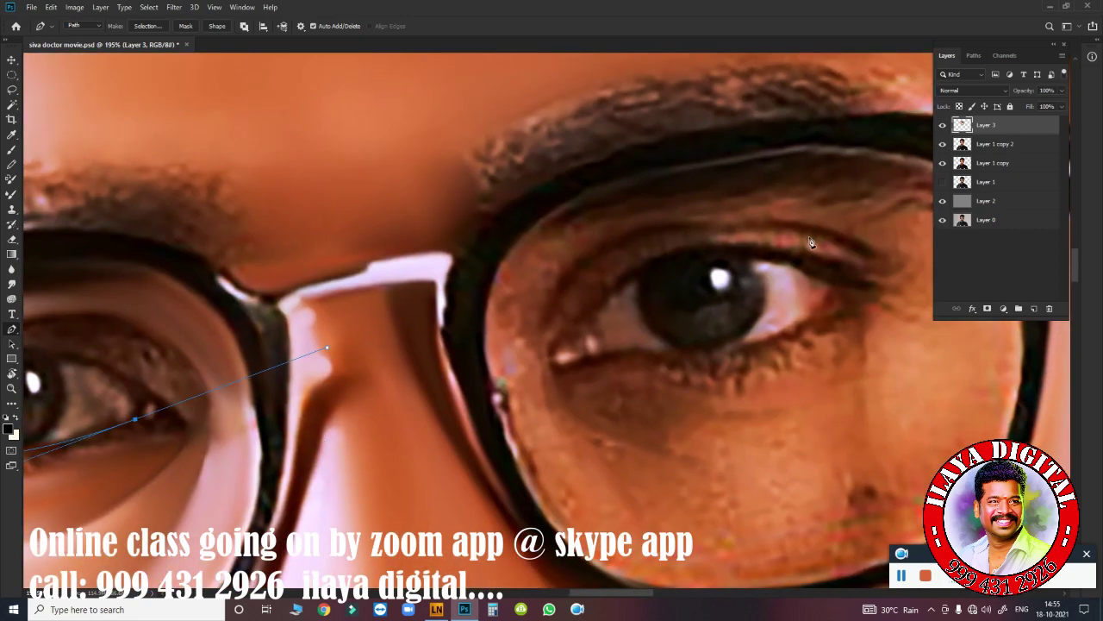
- Add an anchor at the outer corner and close the path along the upper eyelid
drag(226, 361, 700, 251)
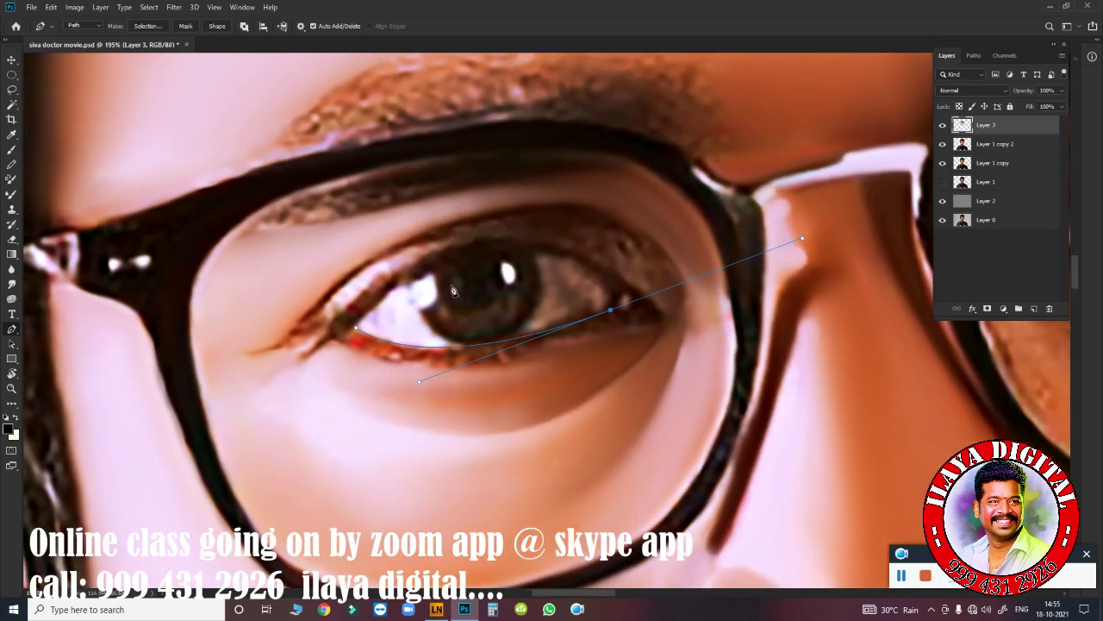
scroll(616, 361, up, 1)
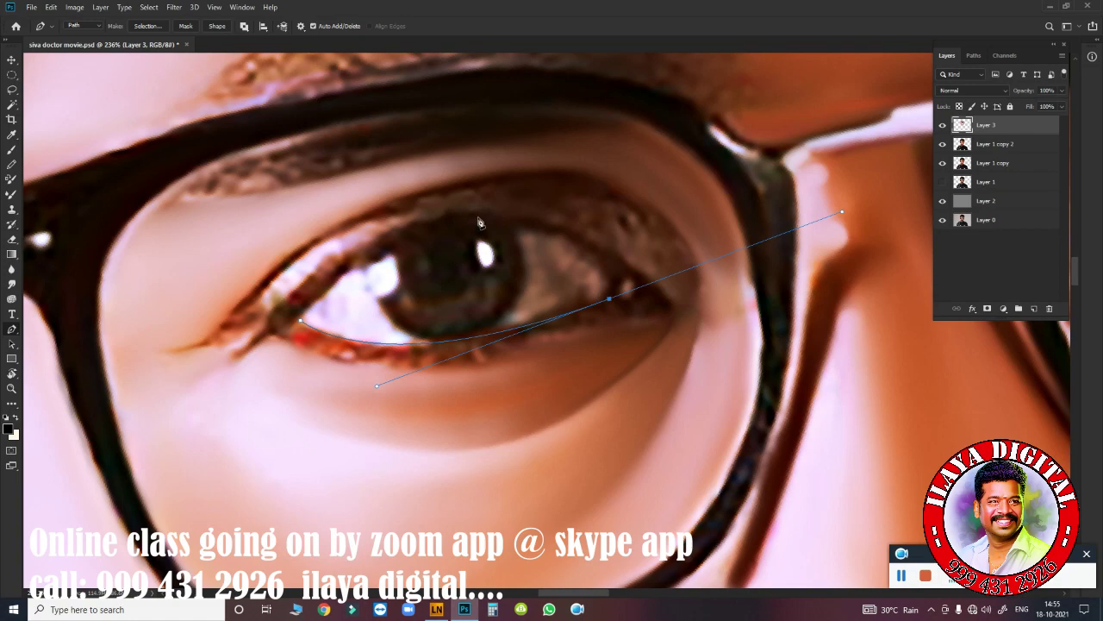
scroll(431, 347, down, 1)
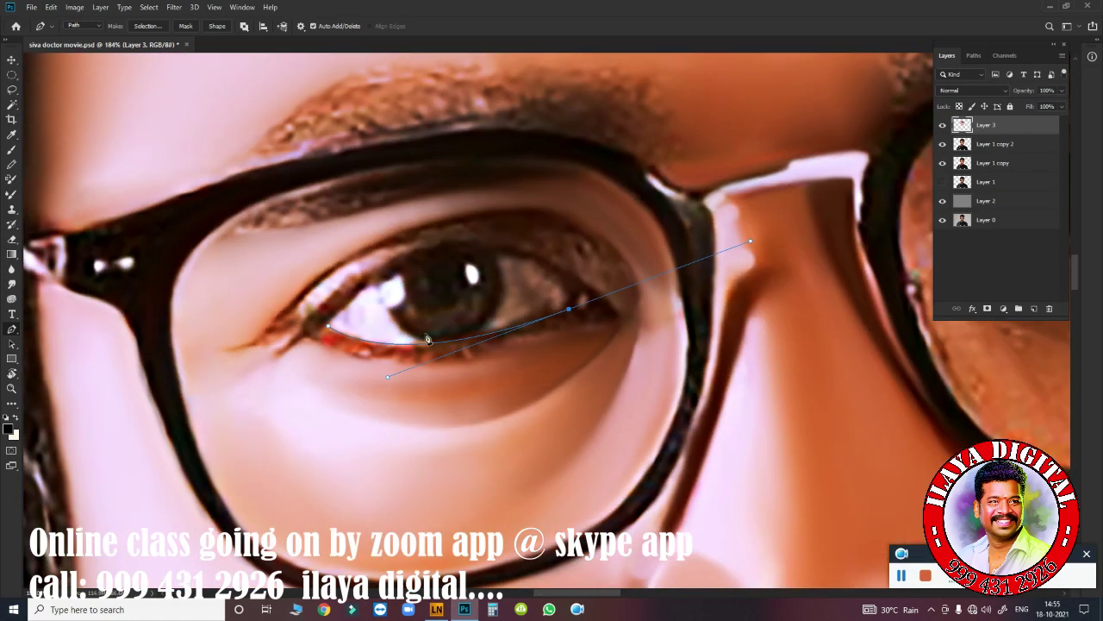
scroll(472, 373, up, 2)
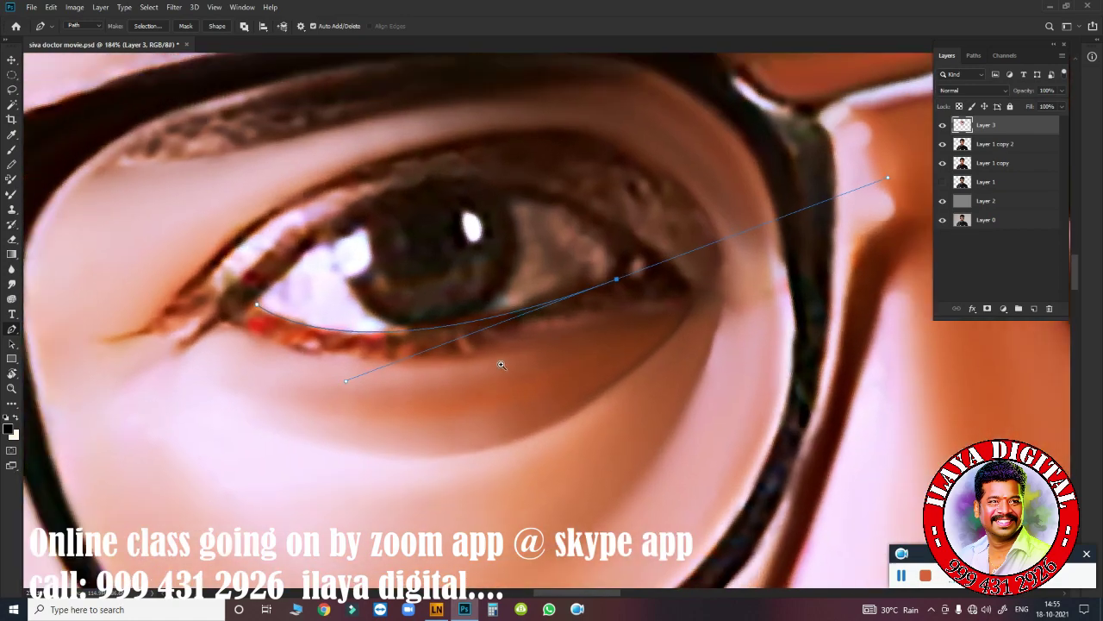
alt+click(616, 283)
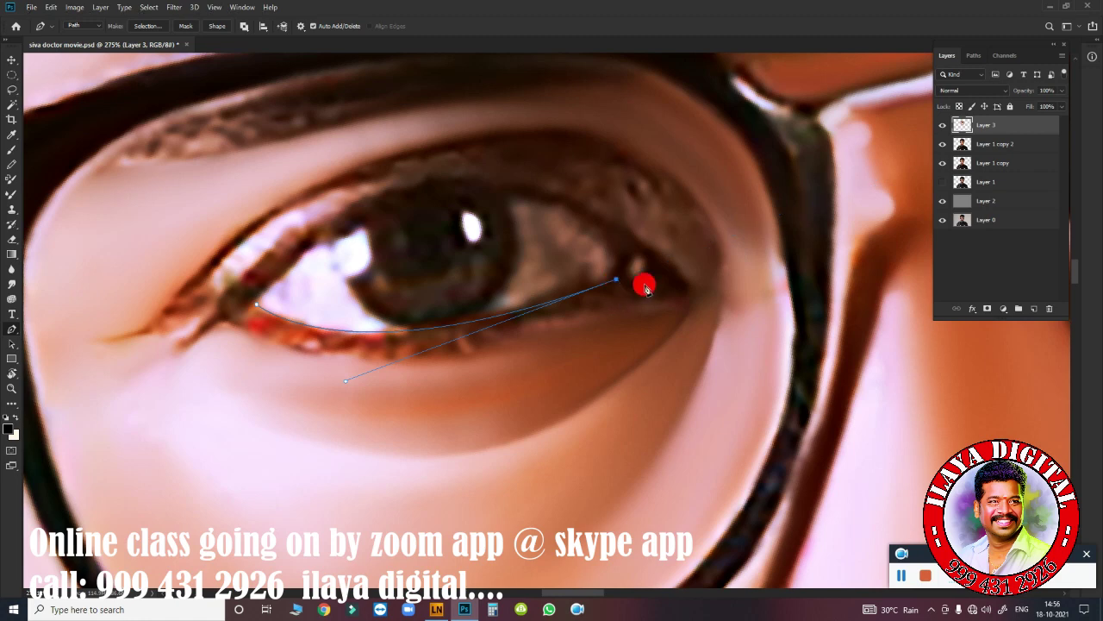
click(669, 285)
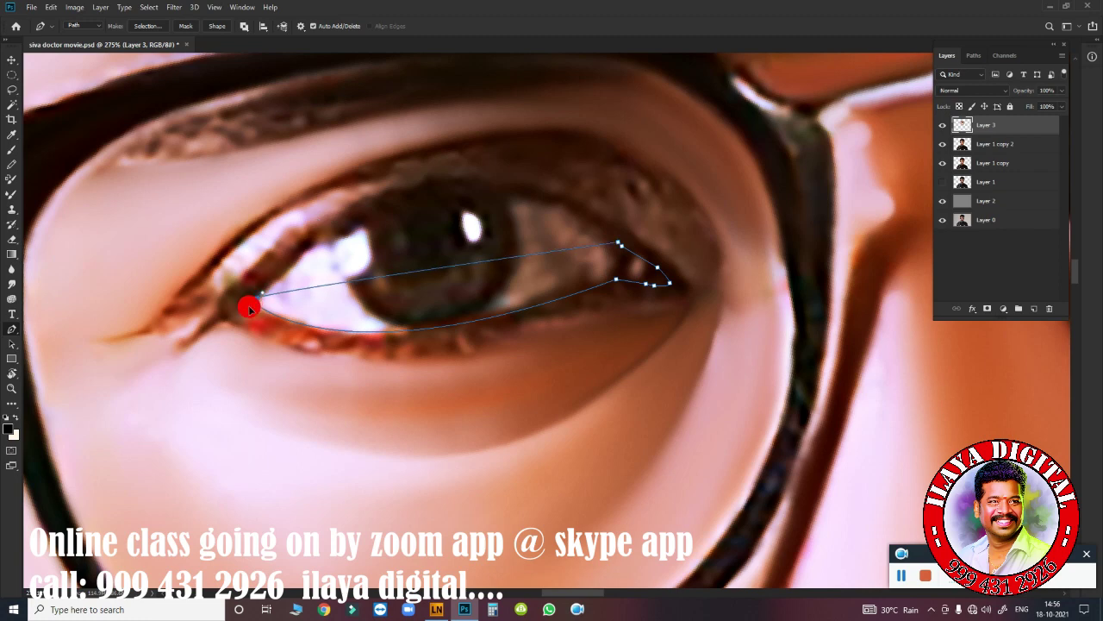
mouse_move(248, 307)
mouse_down()
mouse_move(75, 487)
mouse_move(57, 490)
mouse_move(84, 480)
mouse_move(61, 490)
mouse_move(93, 503)
mouse_up()
- Convert the eye path to a selection feathered by 2 pixels
key(ctrl+Return)
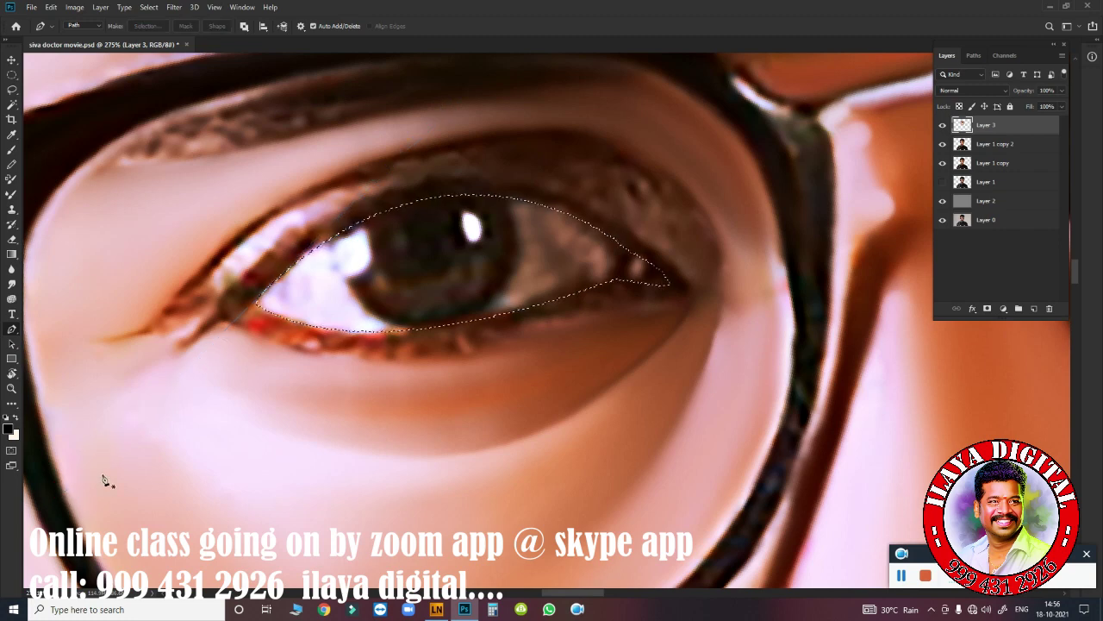
key(shift+F6)
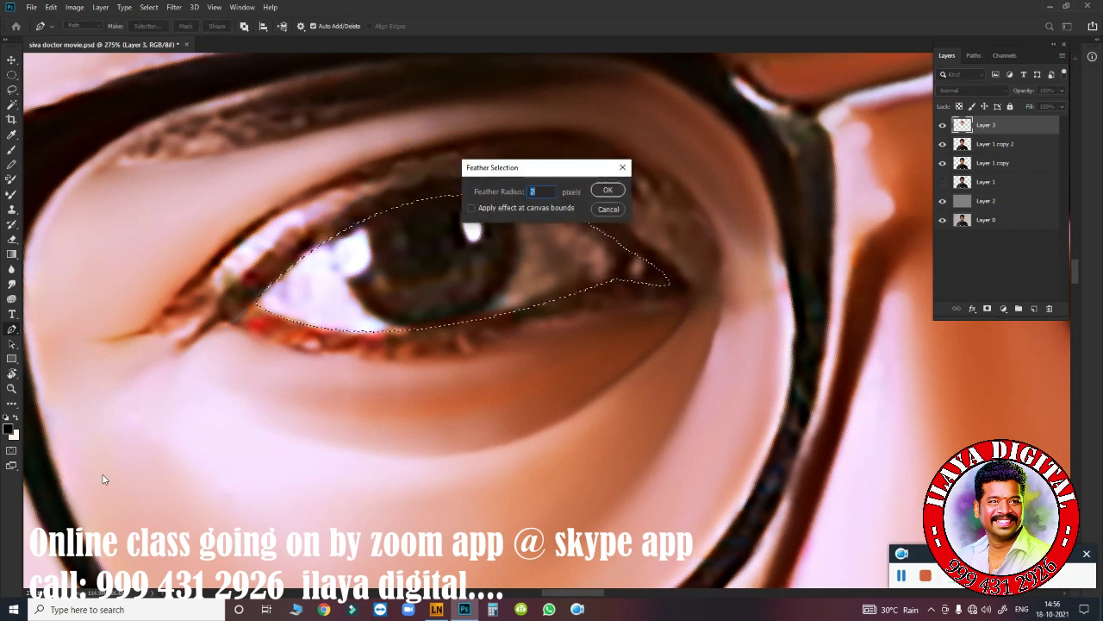
key(Return)
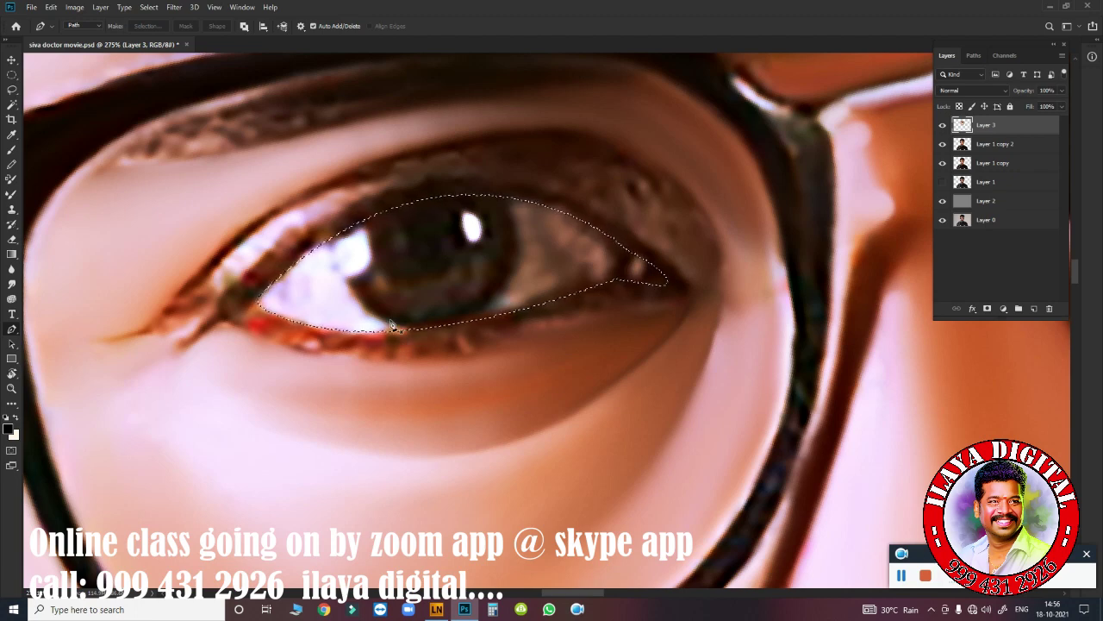
scroll(392, 326, up, 2)
- Set up the Mixer Brush with light lavender from Swatches and a slightly smaller size
key(b)
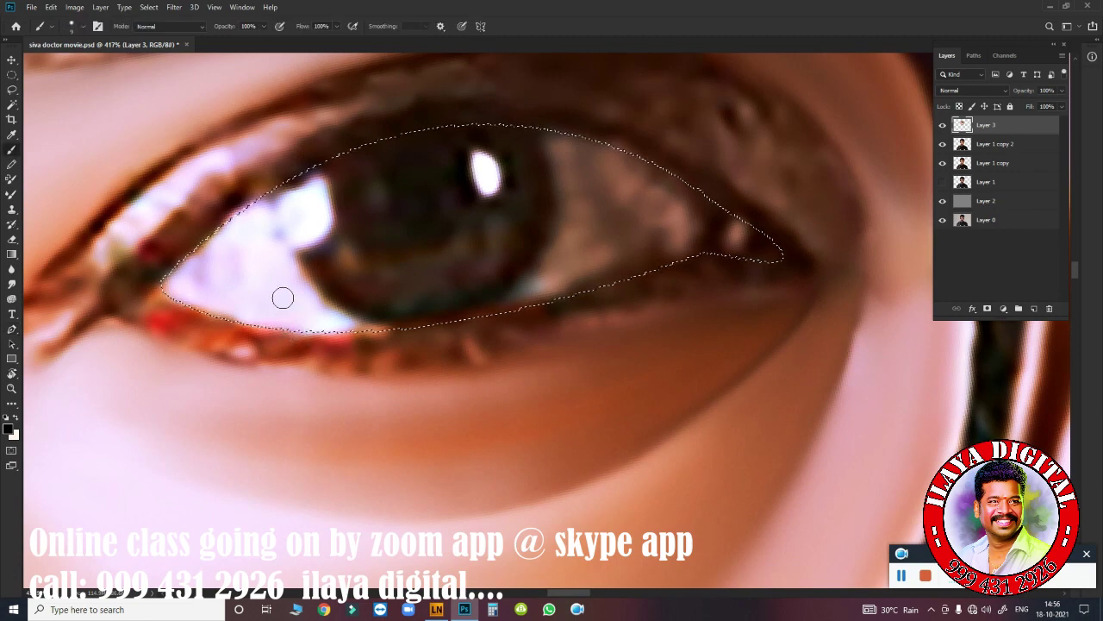
key(r)
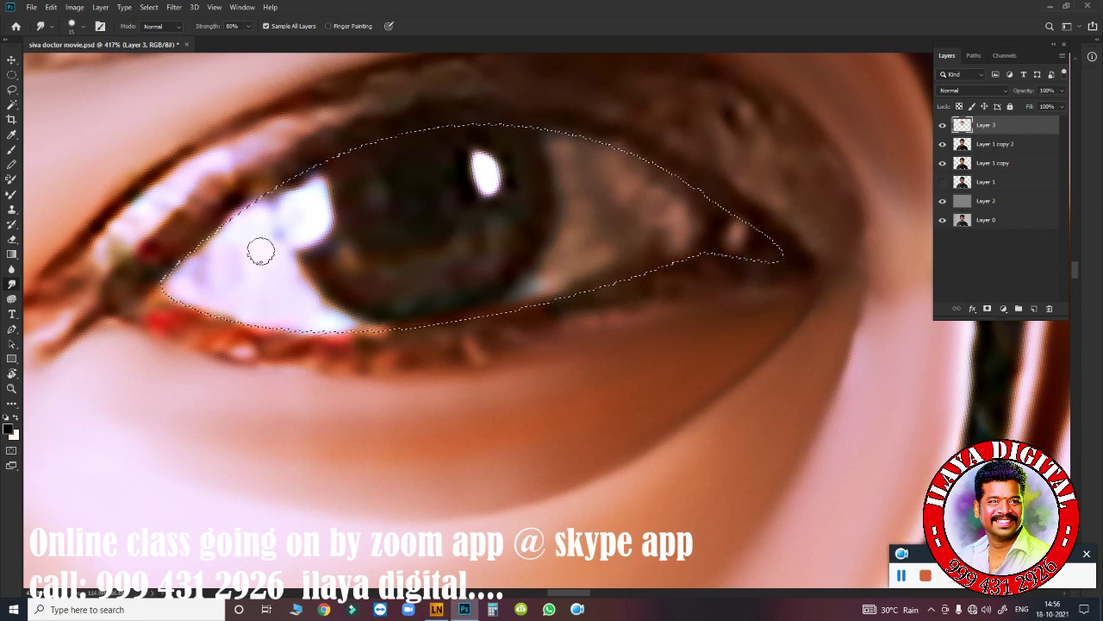
key(b)
key(shift+b)
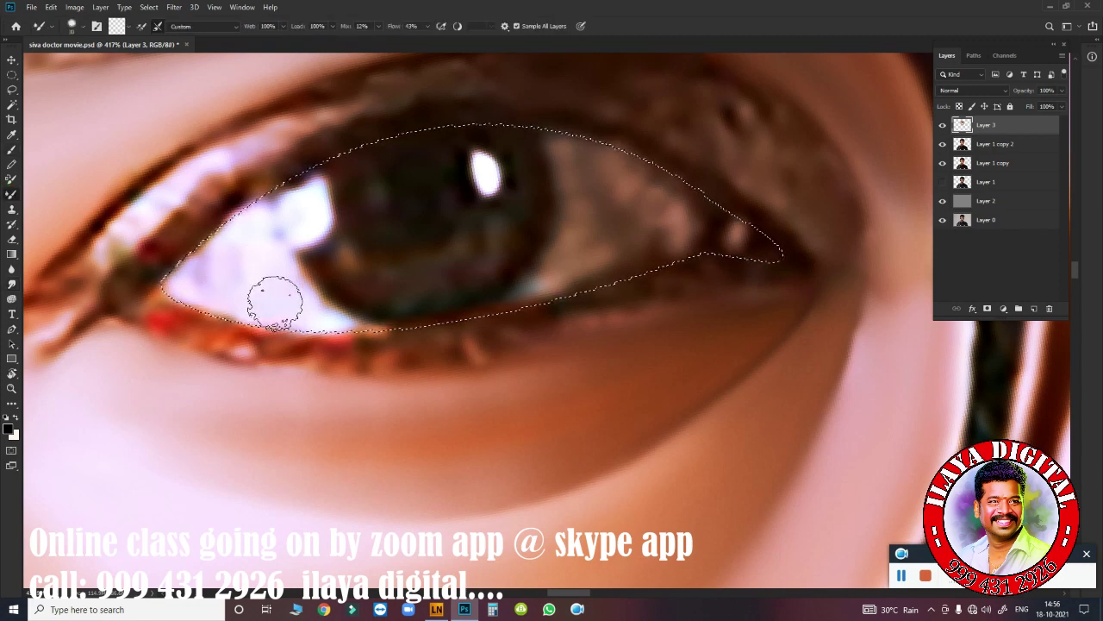
click(145, 28)
key(F6)
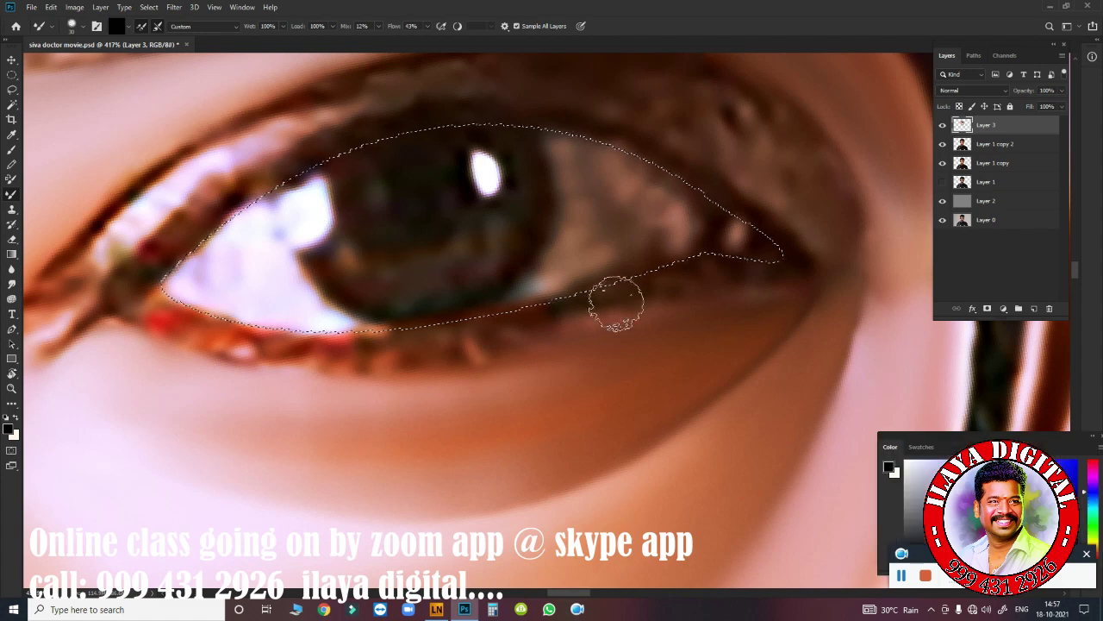
click(920, 448)
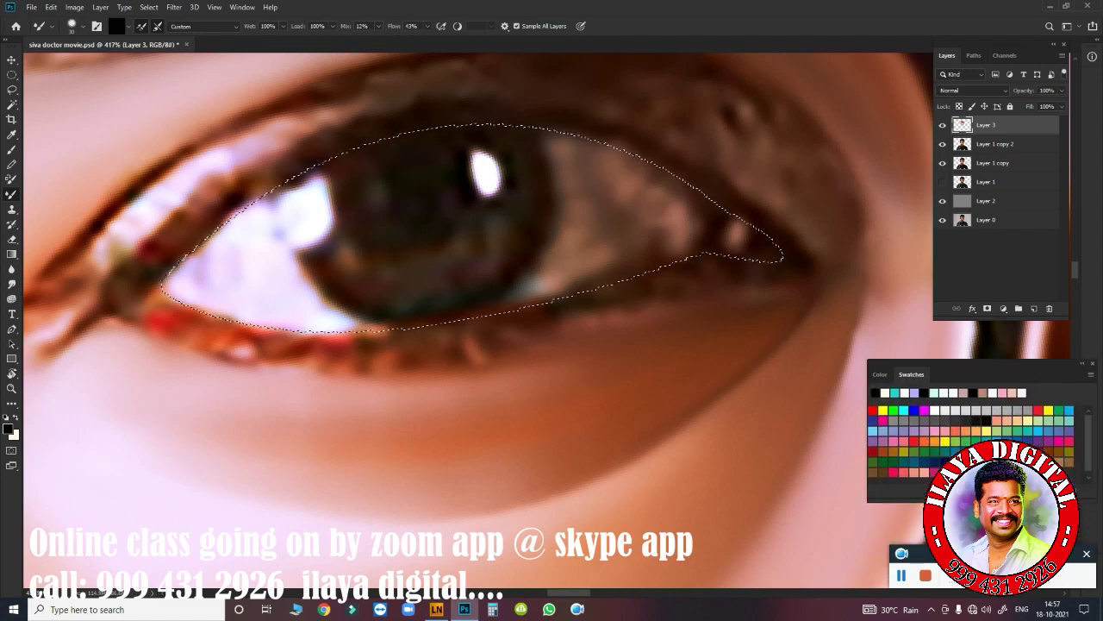
click(903, 430)
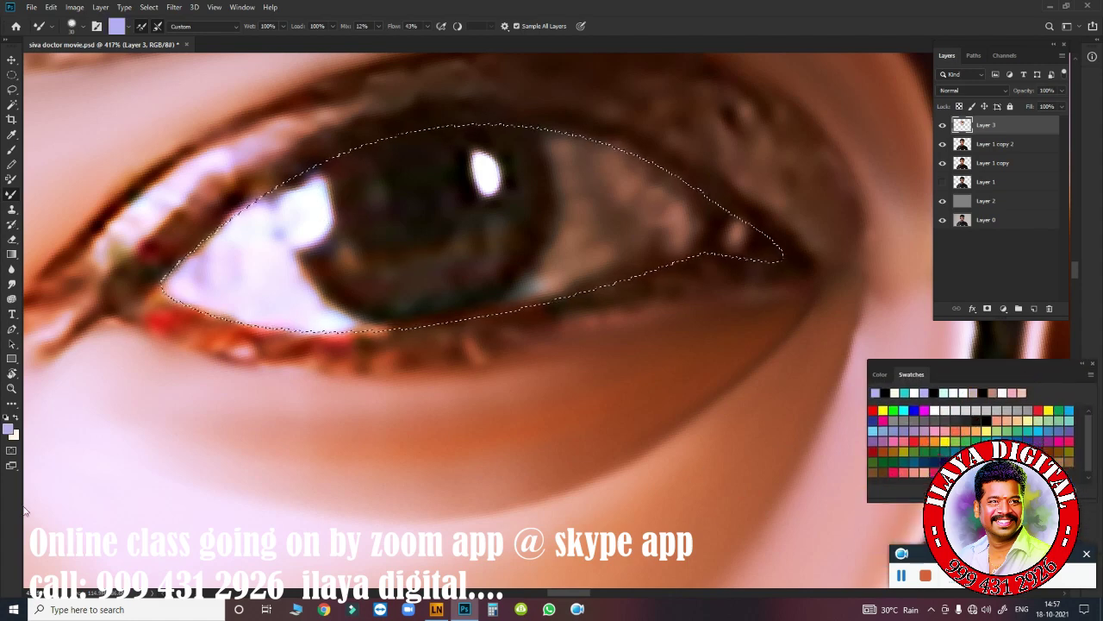
click(1093, 367)
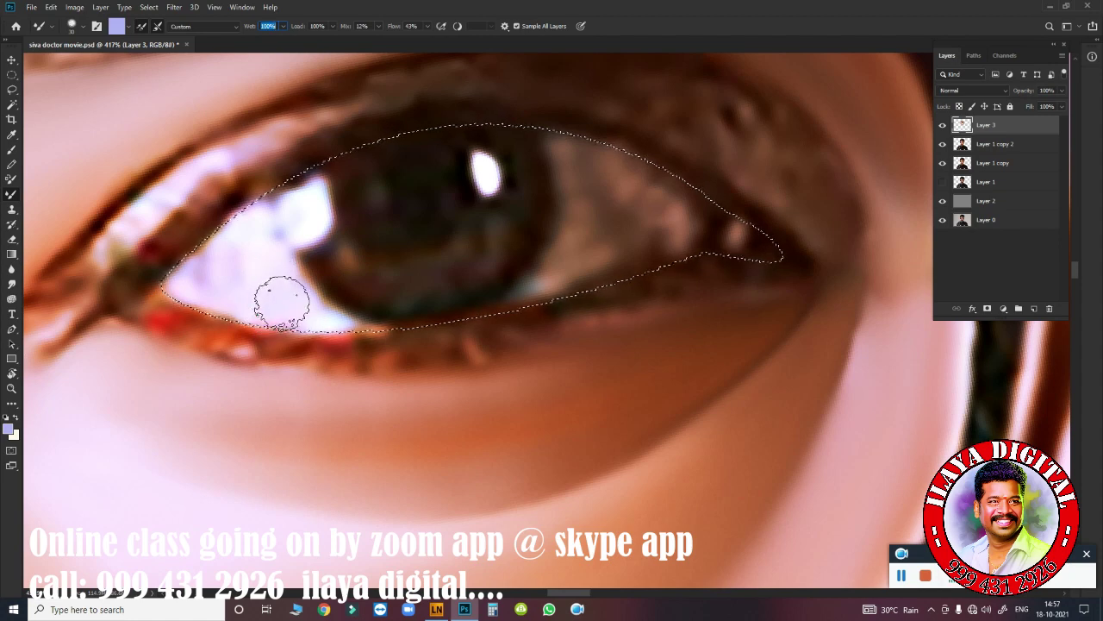
key(bracketleft)
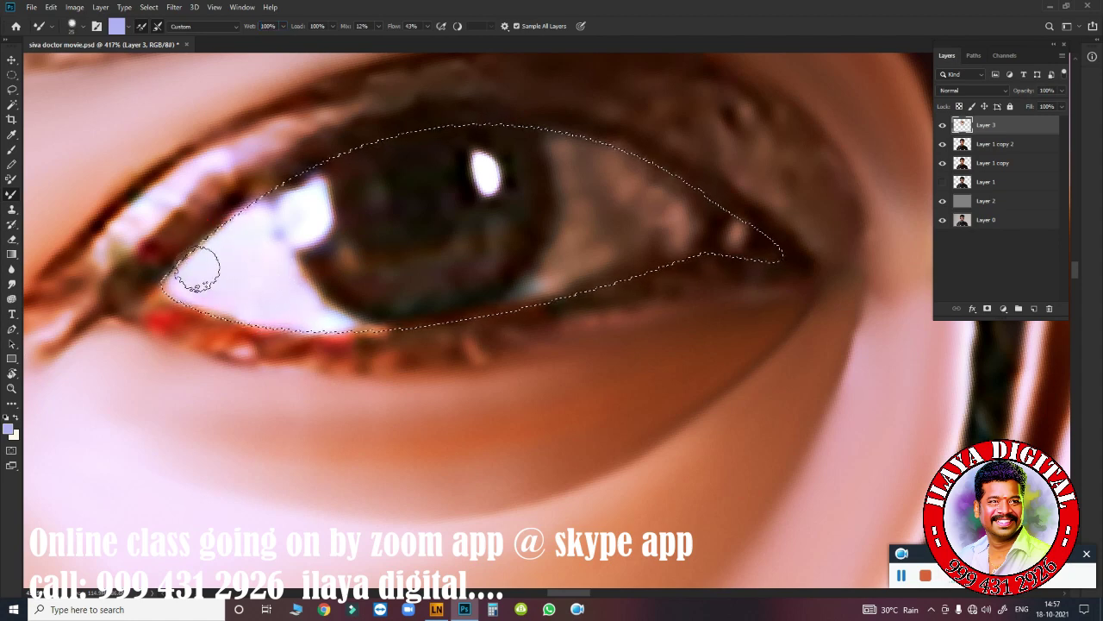
- Paint lavender over the eye white on both sides of the iris, then clean the brush
drag(248, 300, 375, 344)
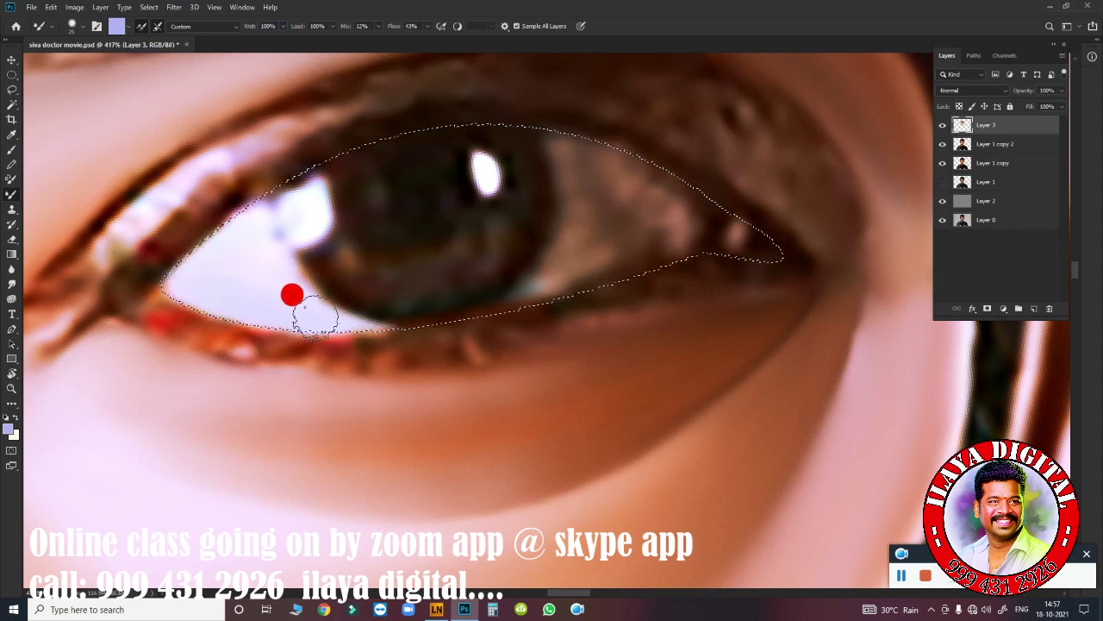
drag(314, 317, 259, 234)
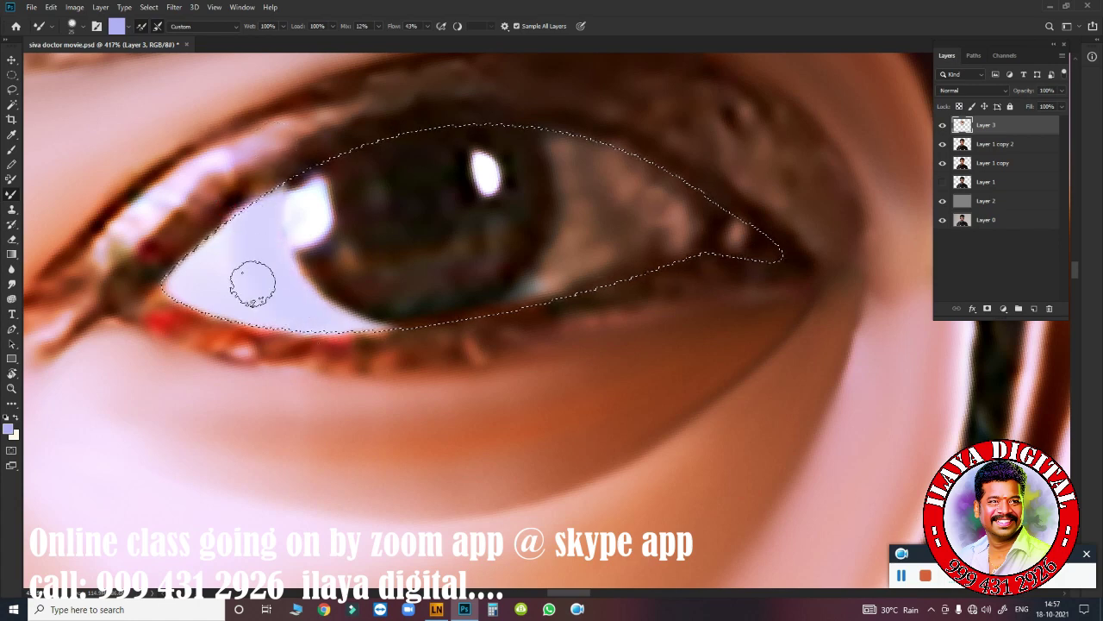
mouse_move(593, 229)
mouse_down()
mouse_move(624, 231)
mouse_move(677, 266)
mouse_up()
drag(591, 238, 518, 323)
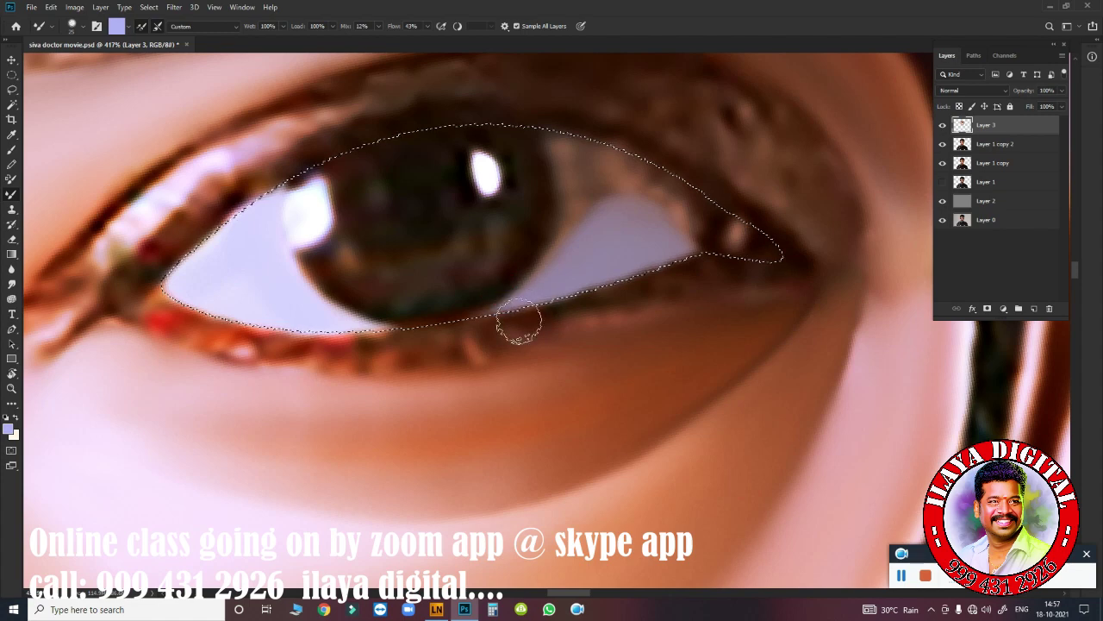
drag(382, 336, 402, 343)
mouse_move(576, 221)
mouse_down()
mouse_move(596, 202)
mouse_move(592, 222)
mouse_move(587, 209)
mouse_move(544, 236)
mouse_move(630, 211)
mouse_up()
drag(635, 167, 682, 229)
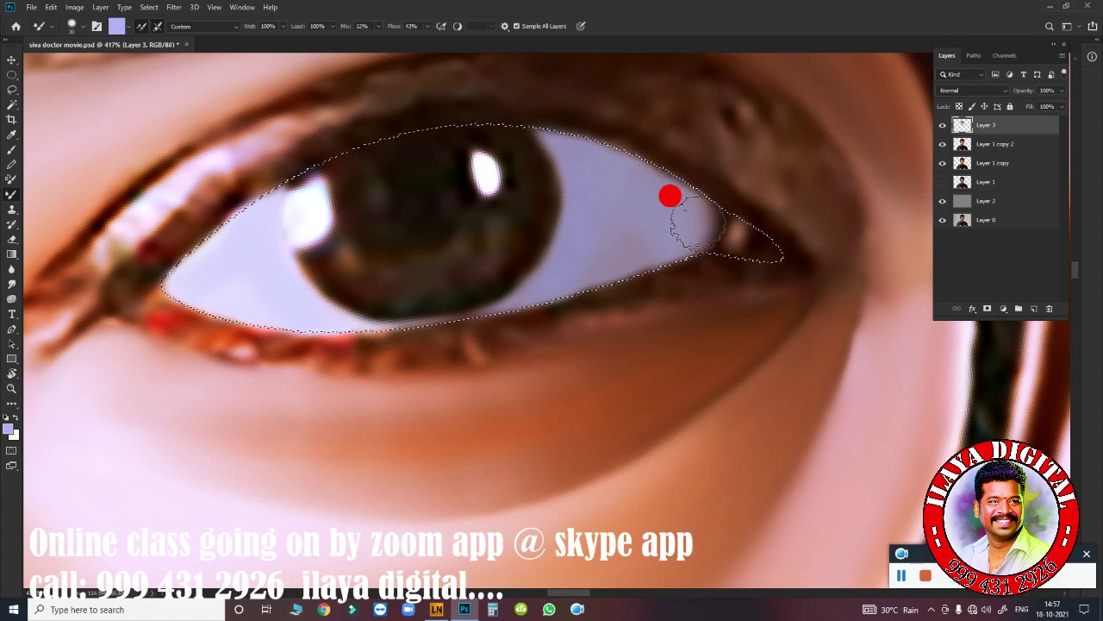
mouse_move(641, 165)
mouse_down()
mouse_move(681, 254)
mouse_move(714, 235)
mouse_up()
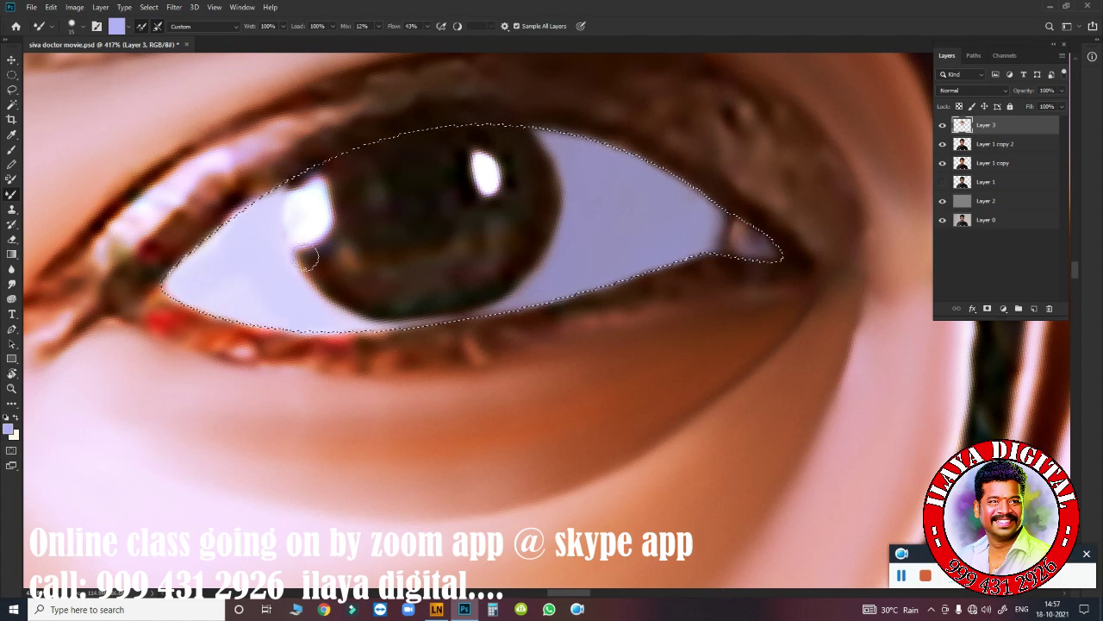
click(141, 26)
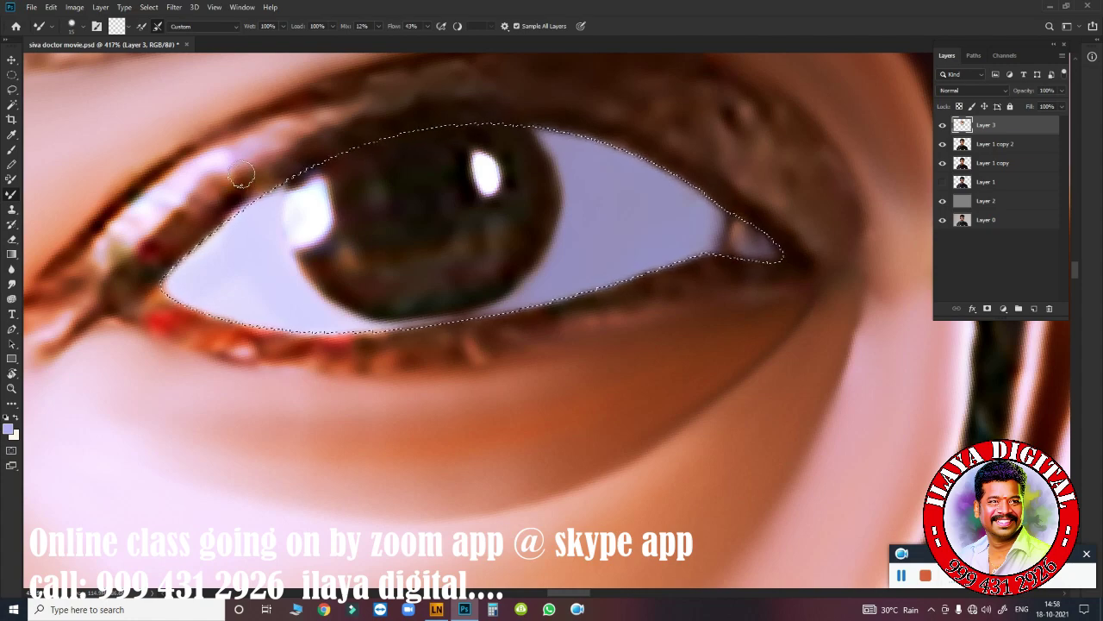
- Darken the upper eyelid line and inner corner, and blend lavender along the lower lid
scroll(487, 216, down, 3)
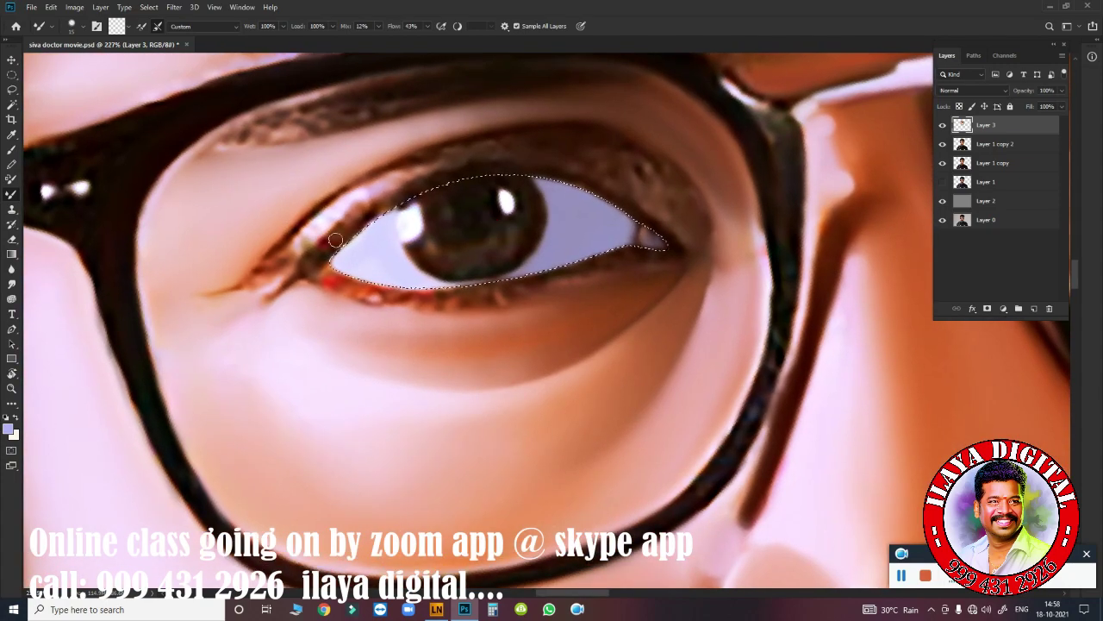
scroll(487, 216, up, 3)
drag(426, 301, 457, 343)
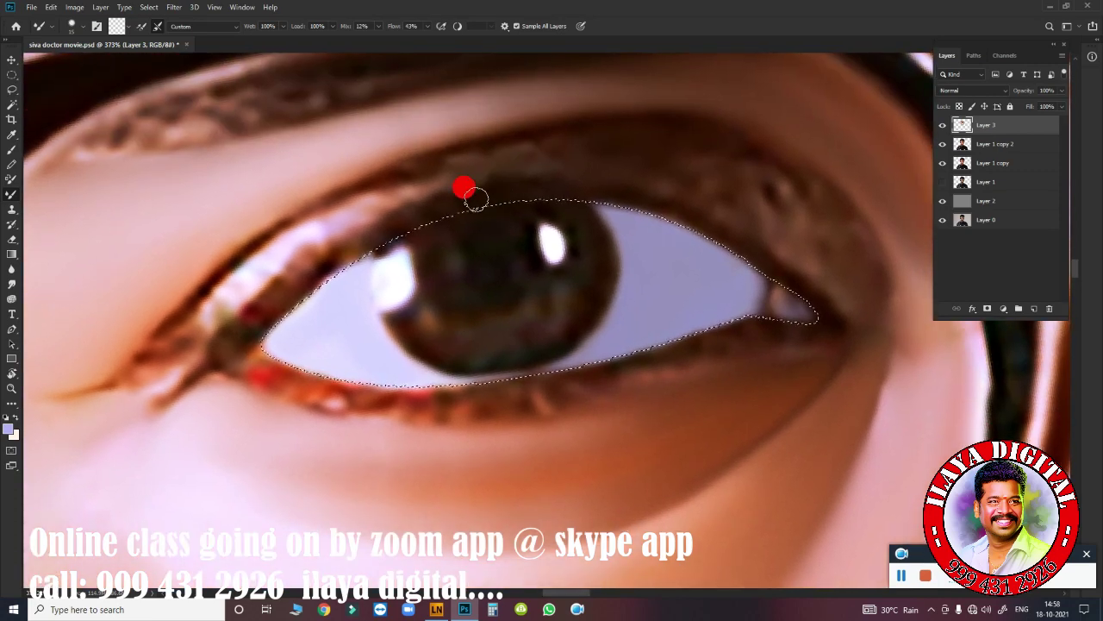
mouse_move(402, 224)
mouse_down()
mouse_move(320, 264)
mouse_move(340, 239)
mouse_move(266, 321)
mouse_up()
mouse_move(457, 204)
mouse_down()
mouse_move(577, 192)
mouse_move(662, 212)
mouse_up()
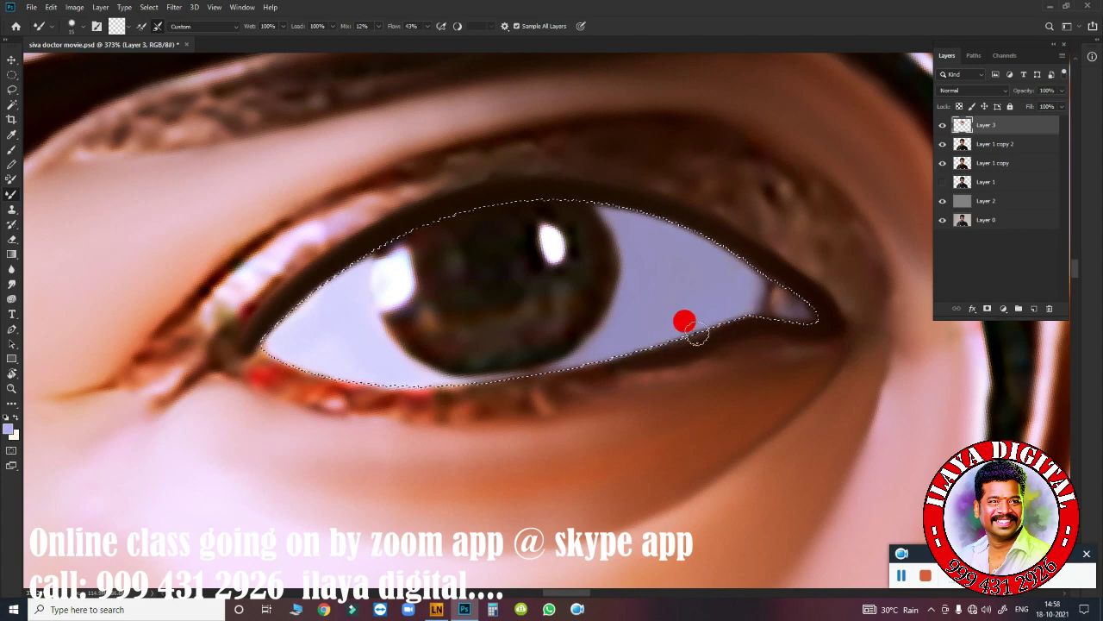
drag(786, 339, 702, 350)
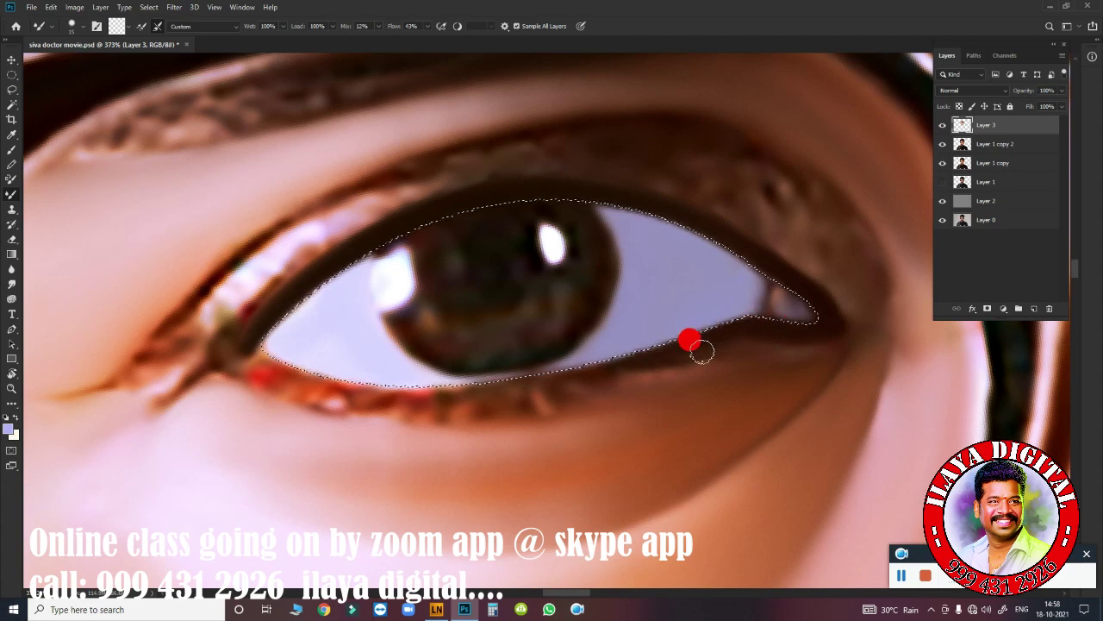
mouse_move(276, 306)
mouse_down()
mouse_move(250, 354)
mouse_move(421, 394)
mouse_move(602, 365)
mouse_move(432, 391)
mouse_up()
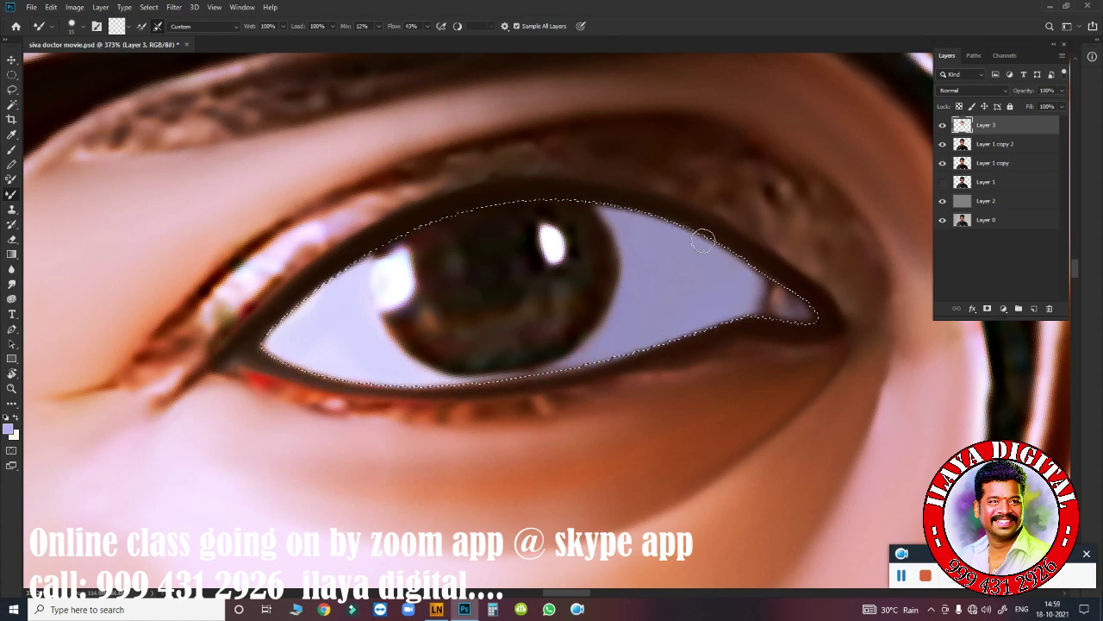
- Deselect the eye and smudge the inner eye corner smooth with the Smudge tool
key(ctrl+d)
scroll(690, 290, down, 5)
drag(696, 337, 753, 385)
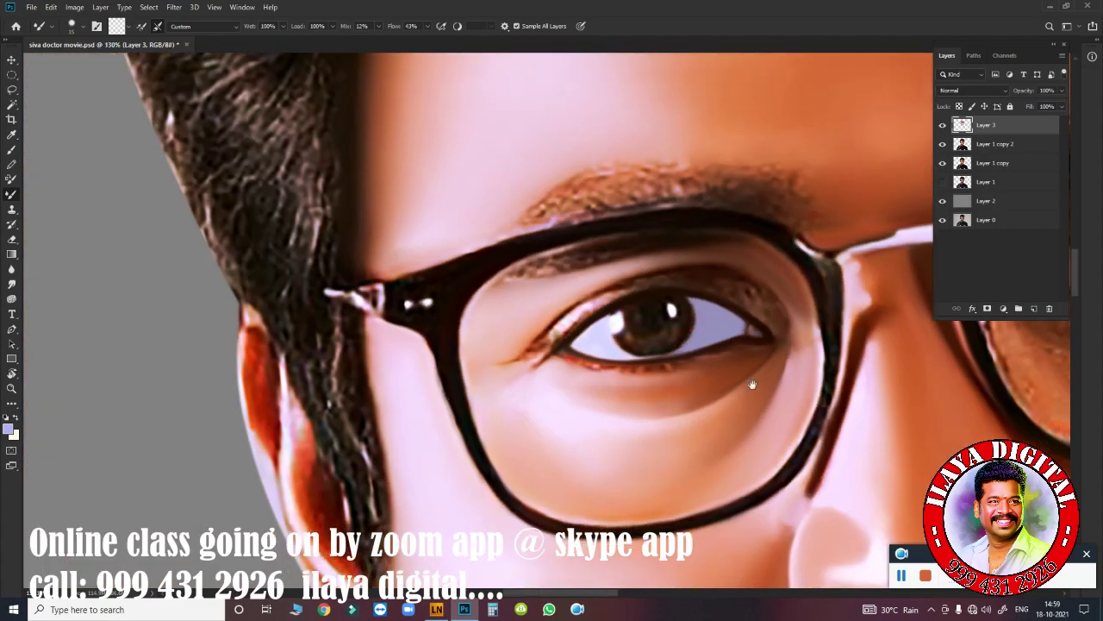
scroll(752, 385, down, 5)
scroll(723, 334, up, 8)
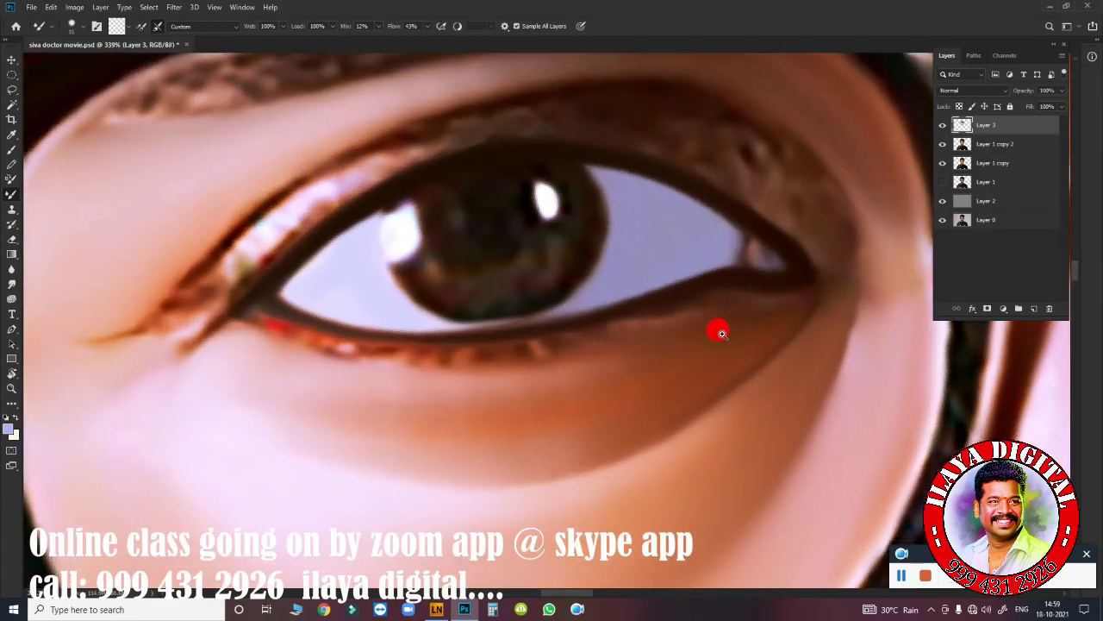
scroll(723, 334, up, 2)
key(r)
scroll(732, 337, up, 1)
scroll(643, 299, down, 3)
scroll(686, 323, up, 1)
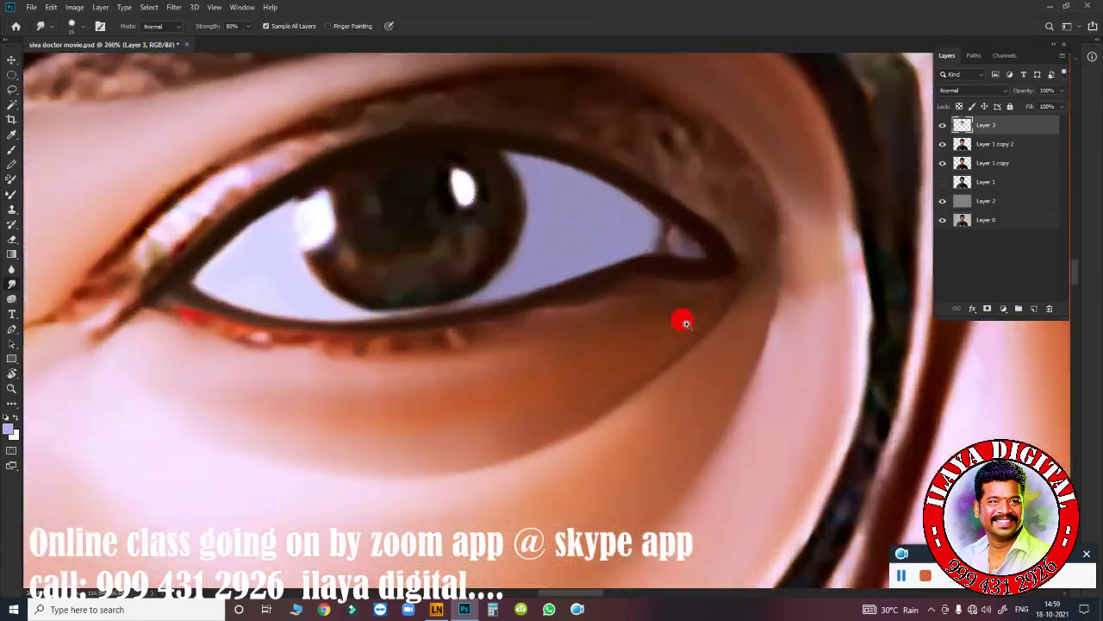
scroll(685, 324, up, 1)
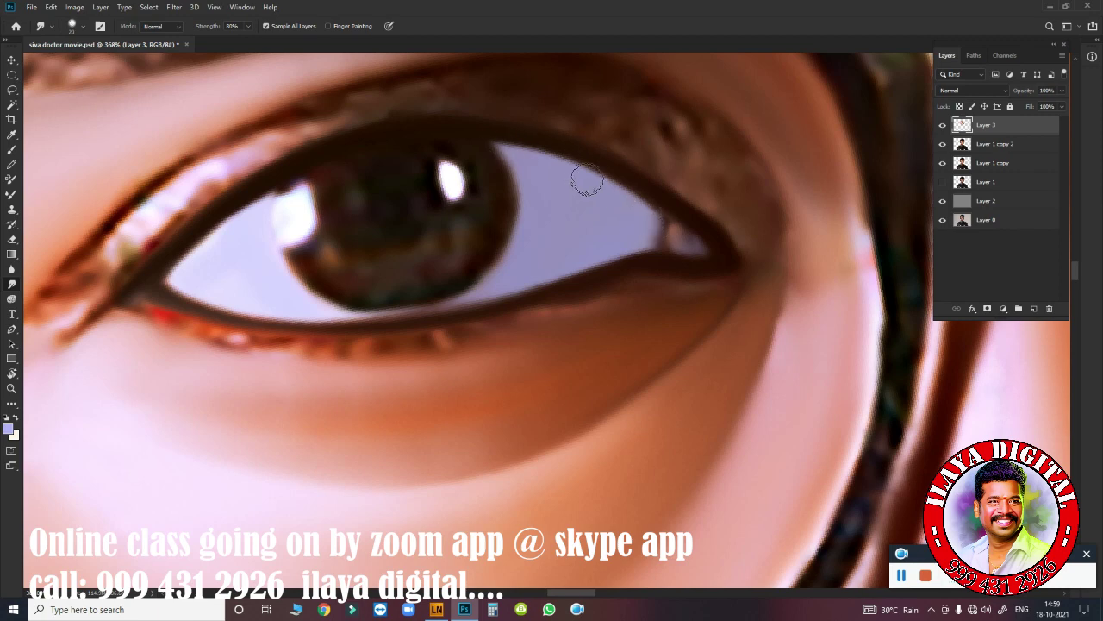
mouse_move(658, 226)
mouse_down()
mouse_move(642, 216)
mouse_move(644, 236)
mouse_move(652, 222)
mouse_move(638, 240)
mouse_move(683, 240)
mouse_move(705, 262)
mouse_up()
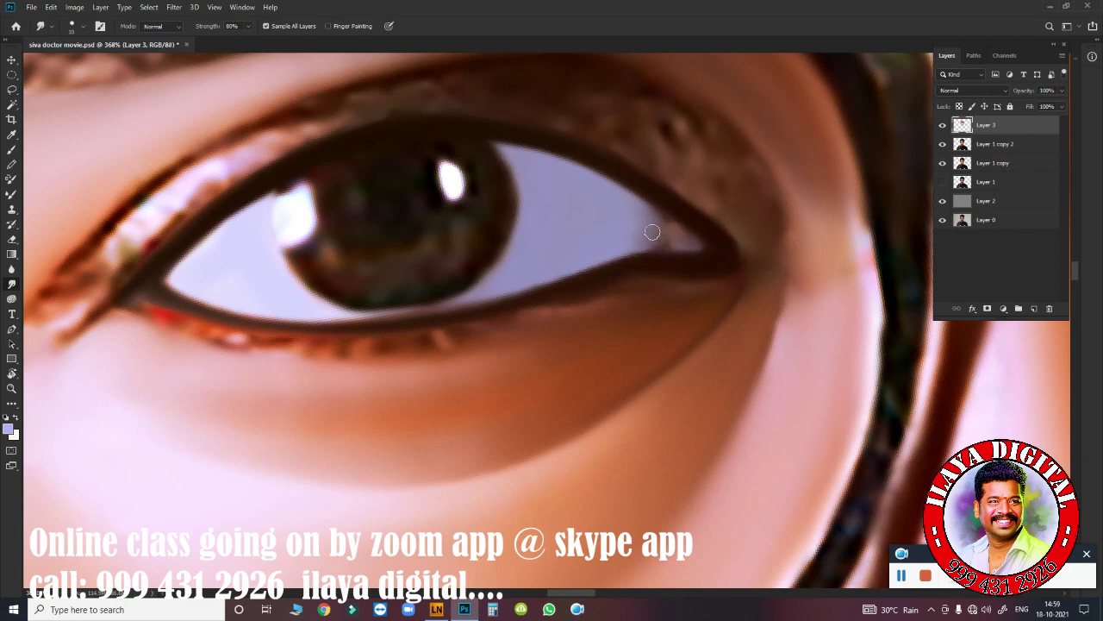
drag(652, 231, 623, 217)
- Smudge the outer corner, lower eyelid and lash dark spots, then open Brush Settings
drag(118, 317, 360, 337)
drag(167, 333, 319, 360)
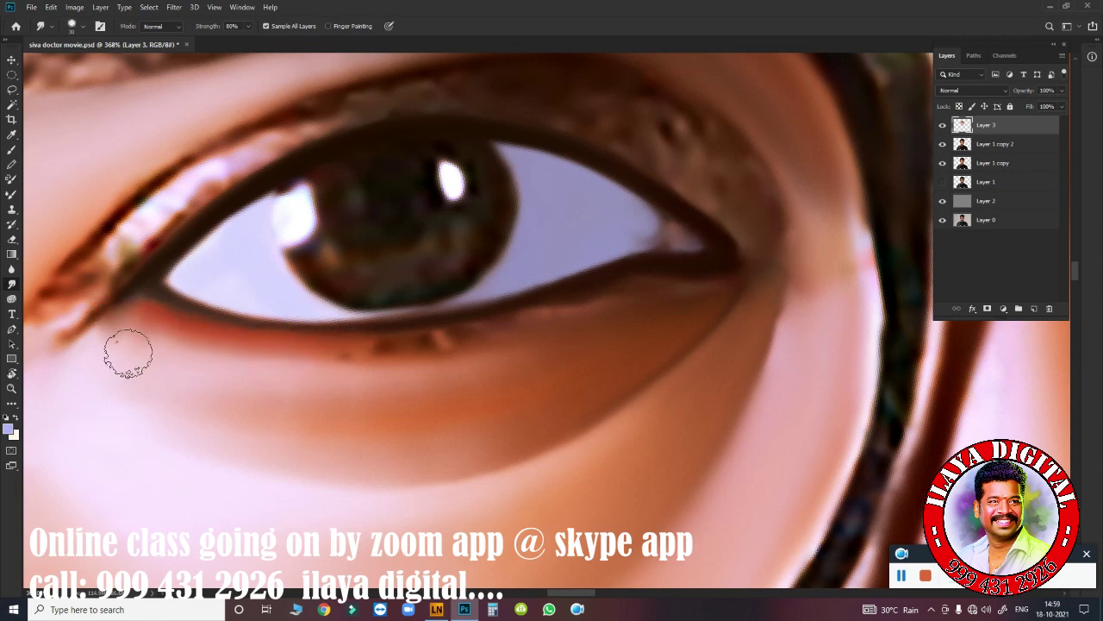
mouse_move(129, 345)
mouse_down()
mouse_move(409, 357)
mouse_move(487, 305)
mouse_up()
key(F5)
- Enable brush Transfer and soften the lower lash line toward both eye corners
click(912, 333)
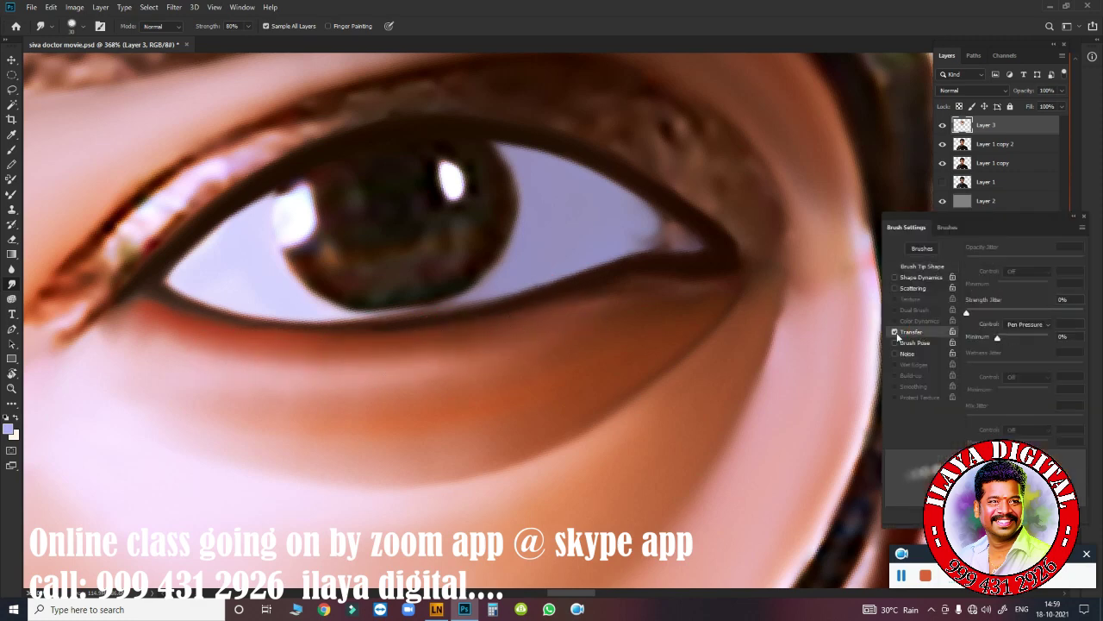
mouse_move(591, 291)
mouse_down()
mouse_move(737, 278)
mouse_move(394, 351)
mouse_move(713, 282)
mouse_up()
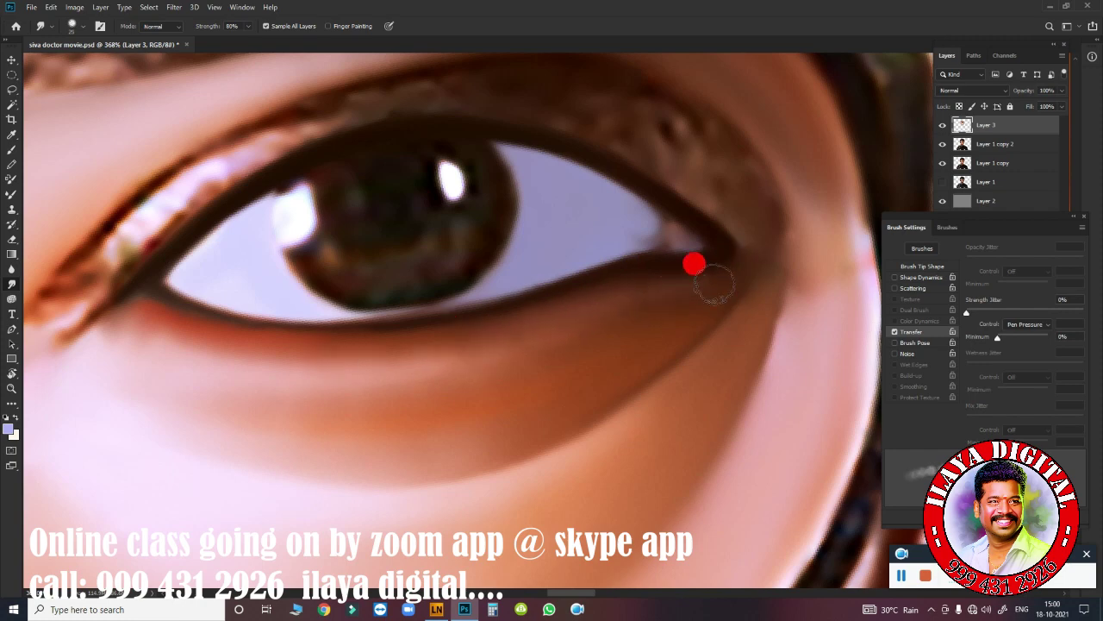
mouse_move(518, 299)
mouse_down()
mouse_move(640, 264)
mouse_move(631, 223)
mouse_up()
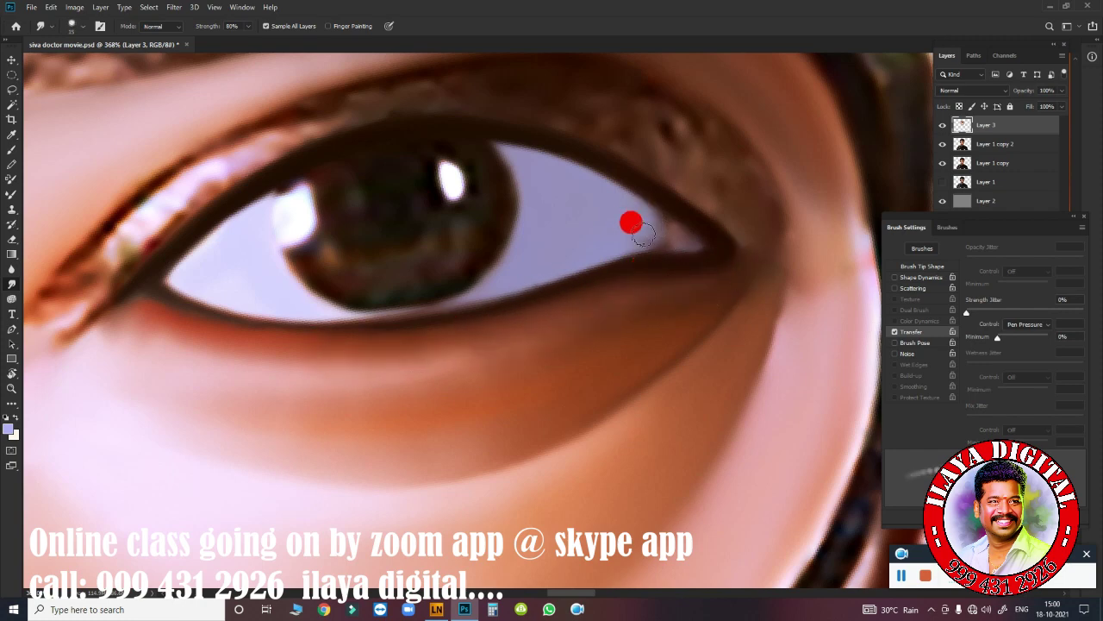
mouse_move(97, 343)
mouse_down()
mouse_move(49, 327)
mouse_move(71, 348)
mouse_up()
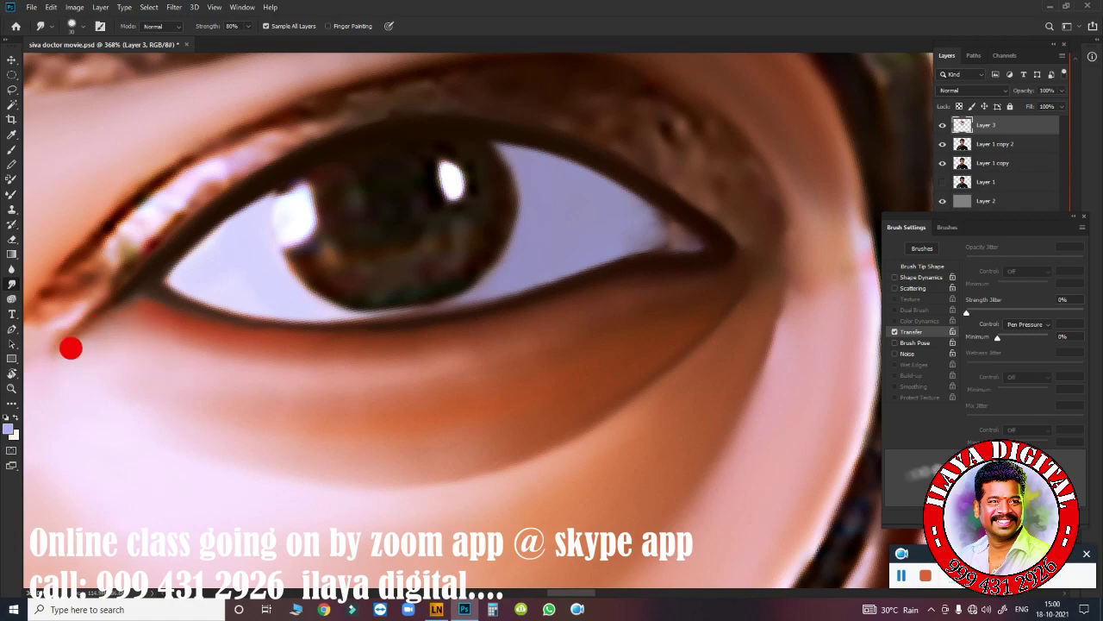
mouse_move(653, 334)
mouse_down()
mouse_move(566, 365)
mouse_move(684, 393)
mouse_move(583, 358)
mouse_up()
- Smudge the lower lash line and lower eyelid toward the outer corner
scroll(583, 358, up, 1)
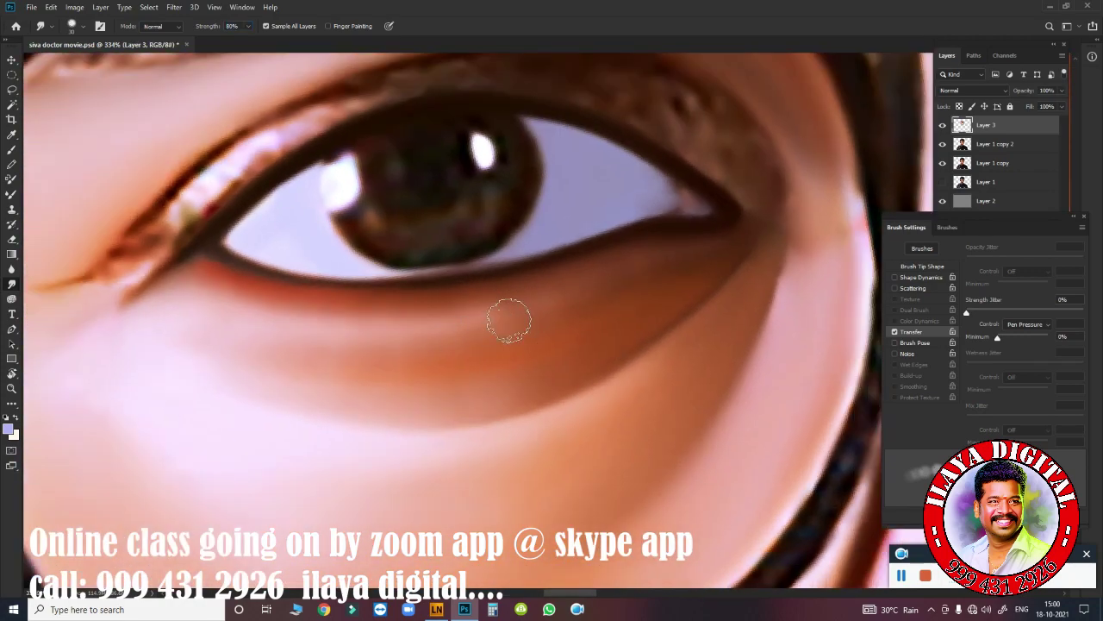
mouse_move(291, 302)
mouse_down()
mouse_move(686, 259)
mouse_move(561, 291)
mouse_move(583, 270)
mouse_move(478, 304)
mouse_move(413, 365)
mouse_up()
click(416, 377)
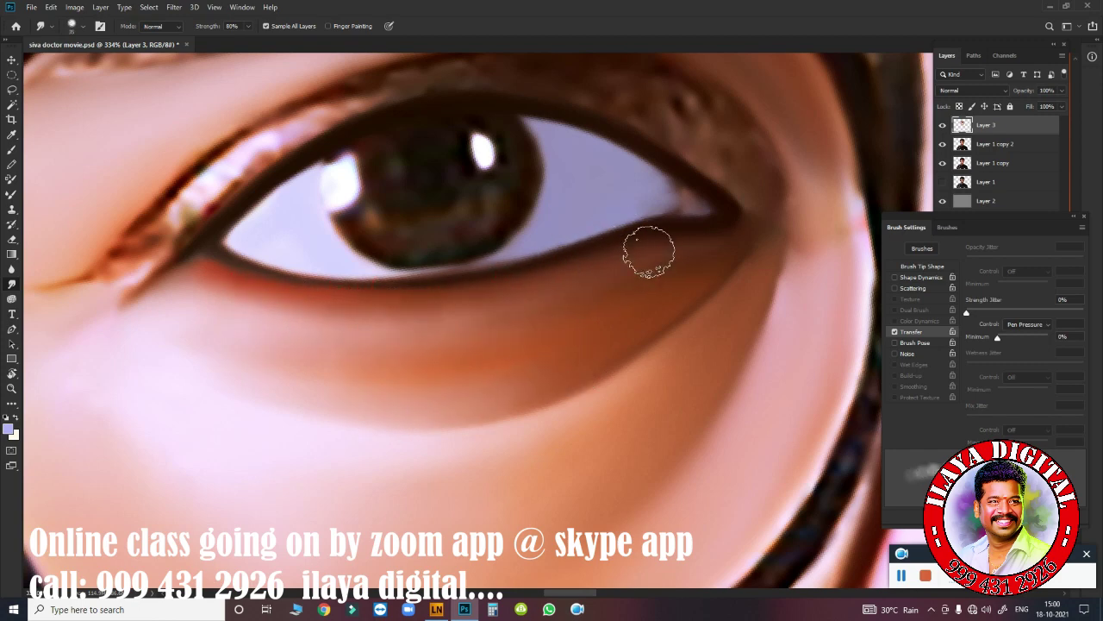
drag(515, 306, 520, 308)
scroll(513, 284, down, 4)
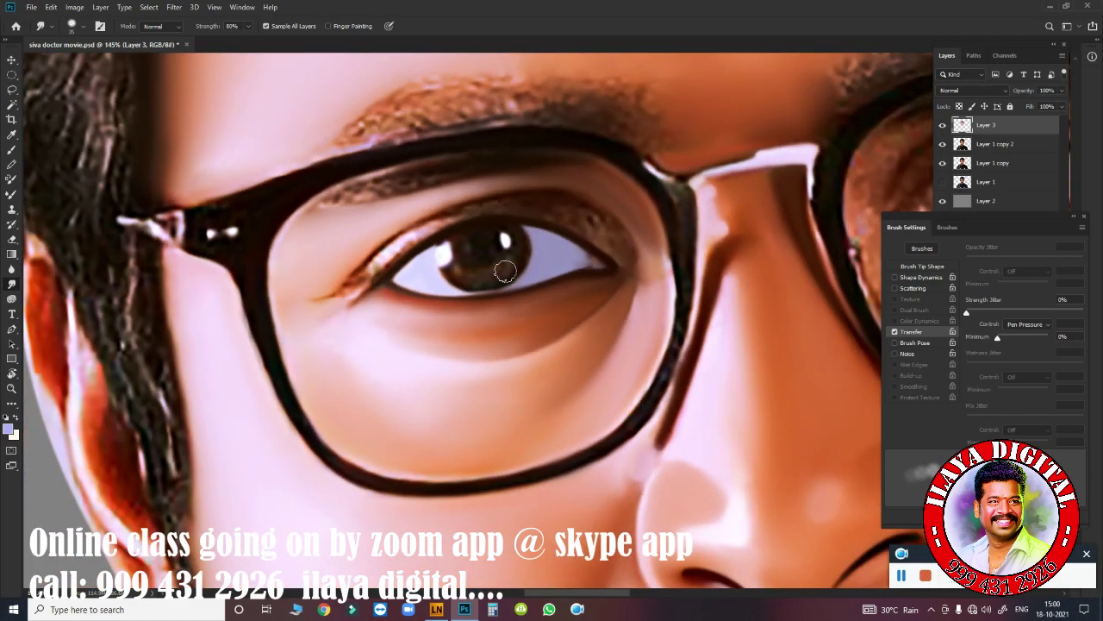
scroll(505, 272, up, 2)
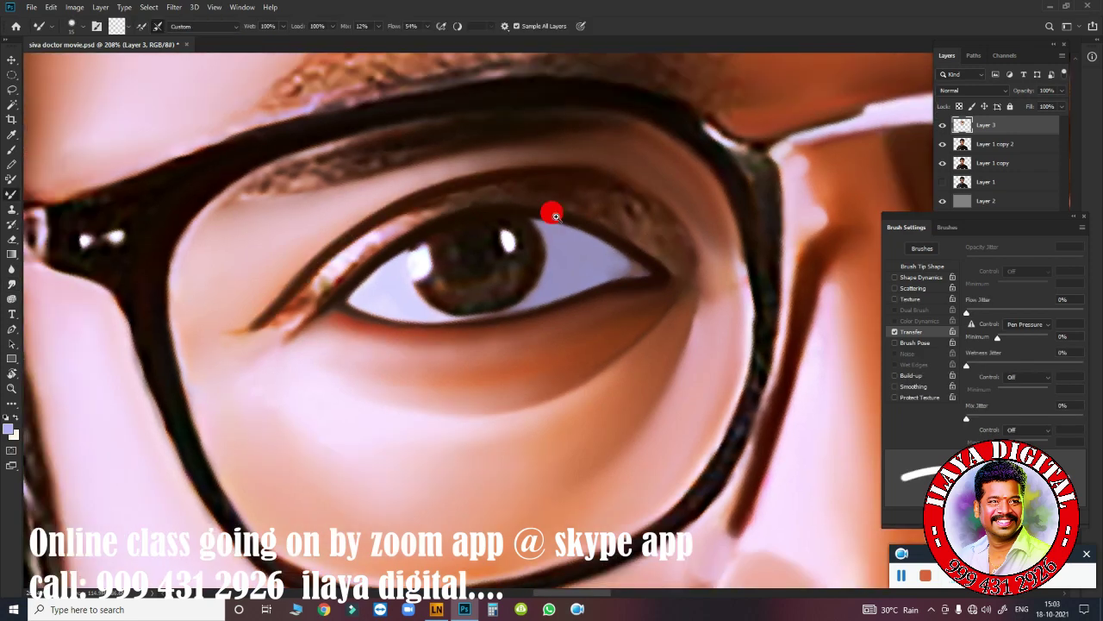
scroll(554, 215, up, 2)
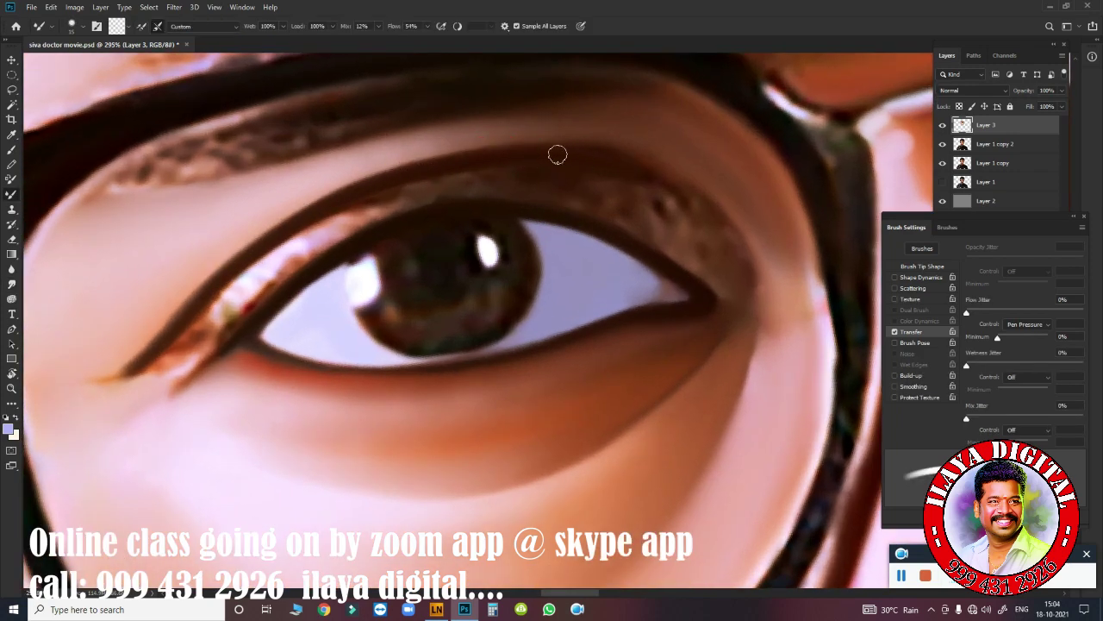
- Darken the upper lid corner and smooth the pale highlight and lash texture along the upper eyelid
drag(637, 166, 724, 226)
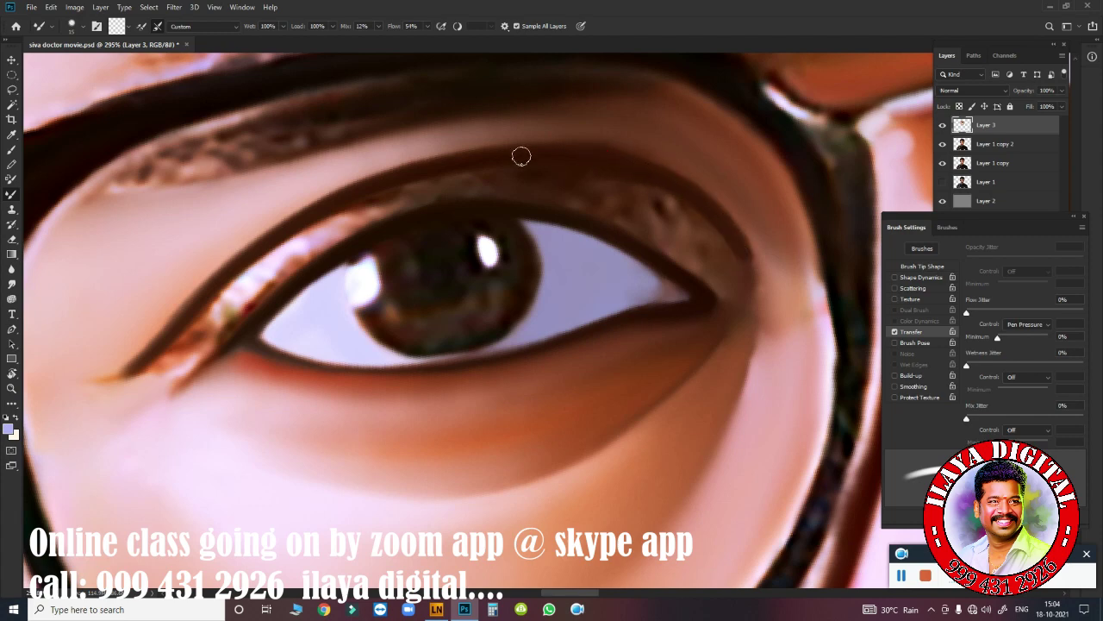
drag(433, 226, 517, 178)
drag(226, 304, 194, 326)
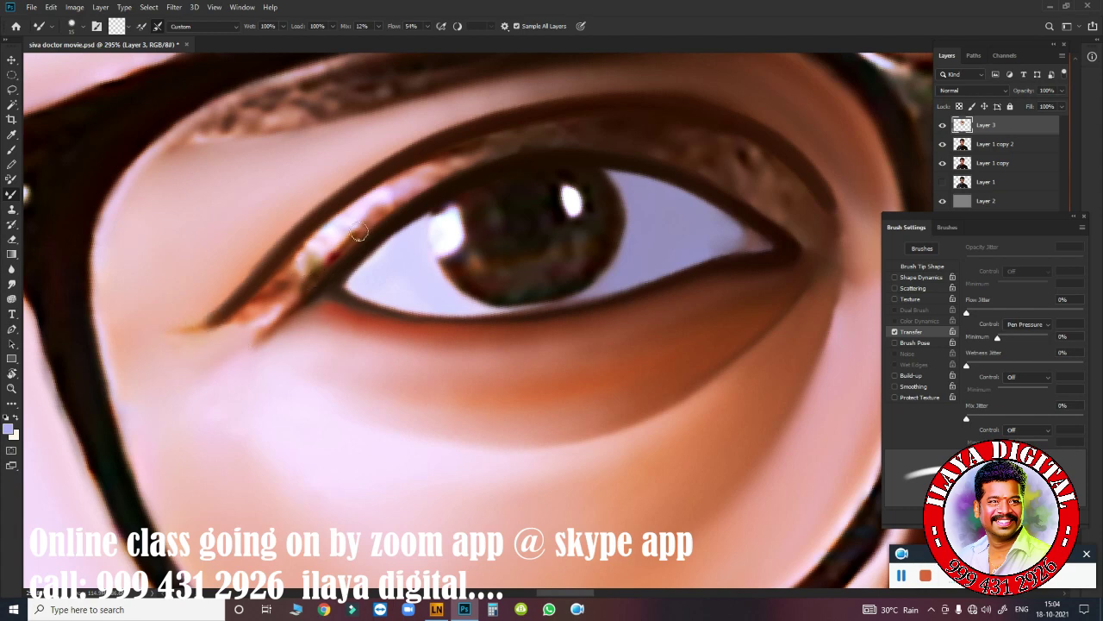
drag(320, 217, 551, 129)
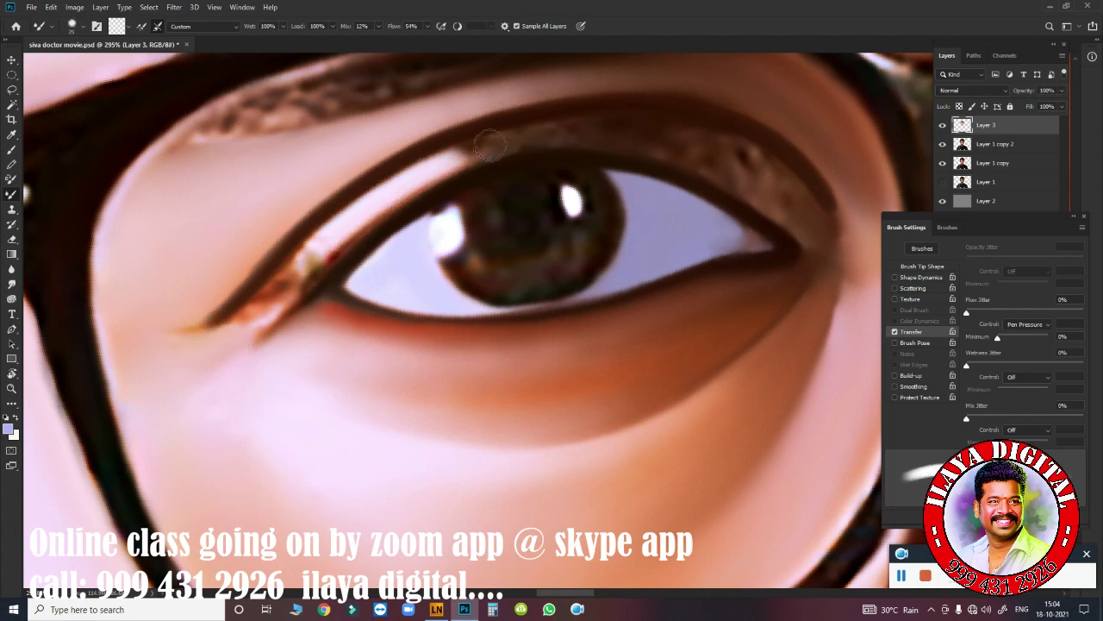
mouse_move(264, 308)
mouse_down()
mouse_move(316, 241)
mouse_move(380, 200)
mouse_up()
mouse_move(797, 205)
mouse_down()
mouse_move(727, 153)
mouse_move(650, 128)
mouse_move(533, 133)
mouse_move(454, 160)
mouse_up()
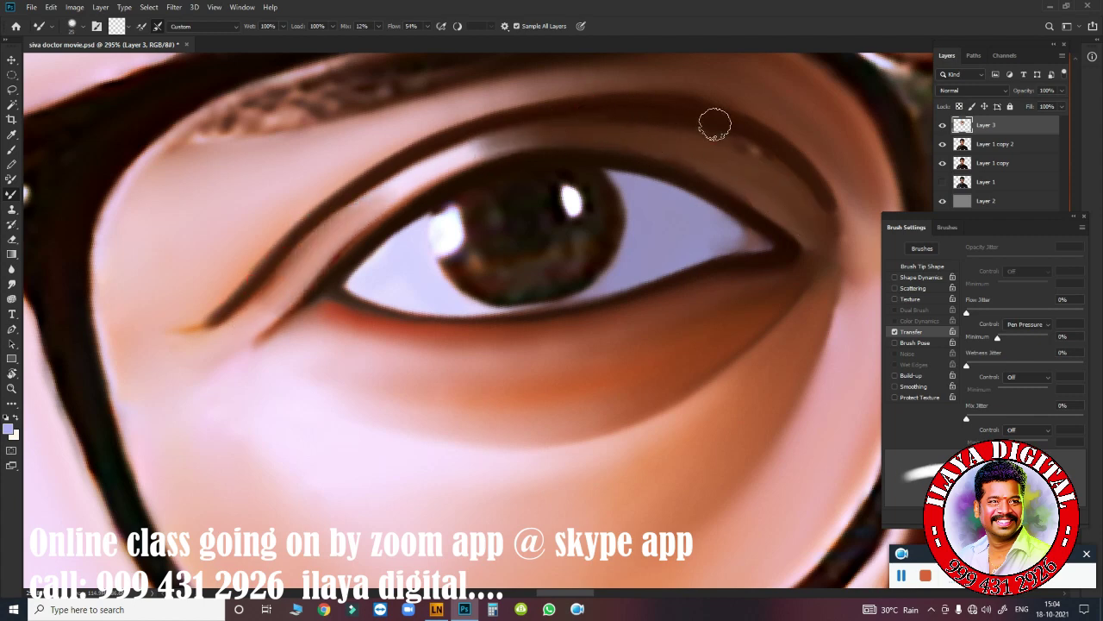
- Remove the bright speck on the upper lid and blend the outer corner toward the lower eyelid
mouse_move(667, 103)
mouse_down()
mouse_move(810, 177)
mouse_move(740, 193)
mouse_up()
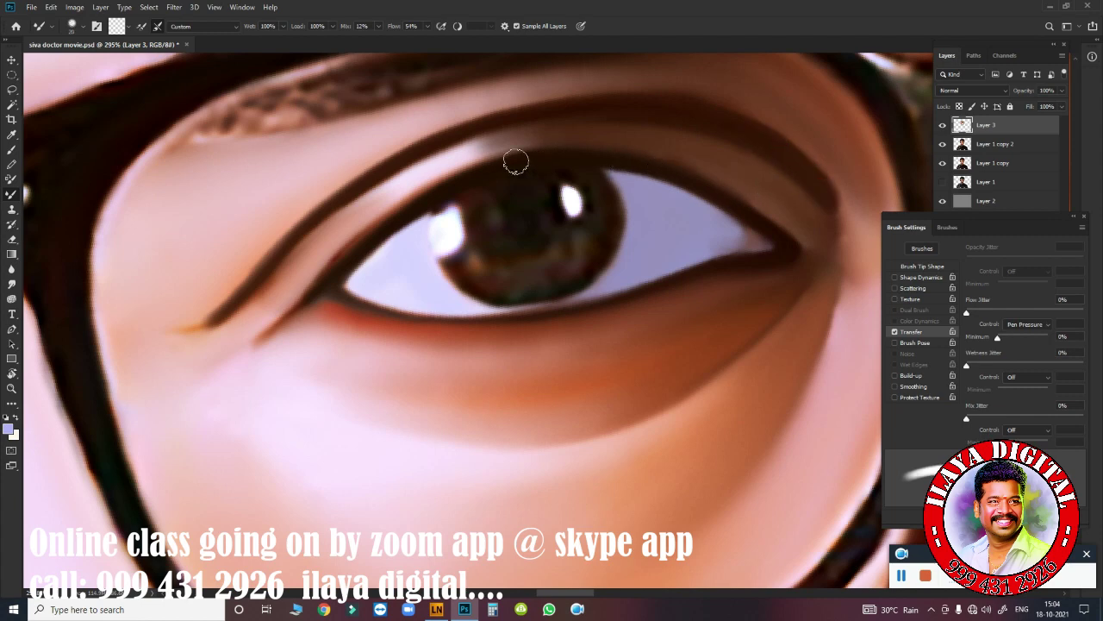
mouse_move(515, 161)
mouse_down()
mouse_move(480, 160)
mouse_move(624, 158)
mouse_up()
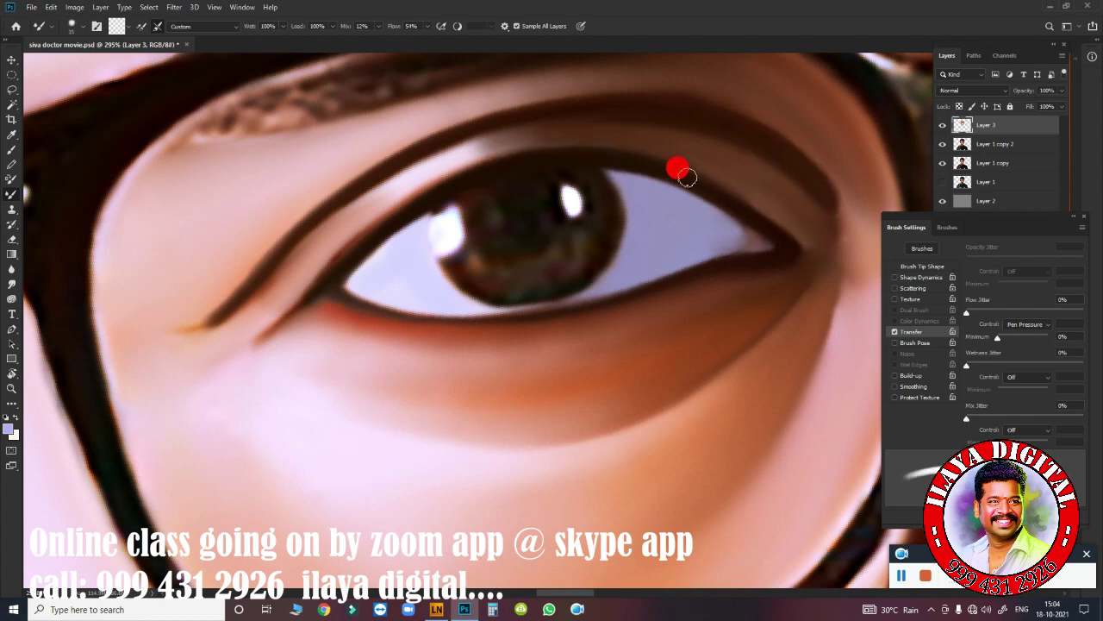
click(823, 244)
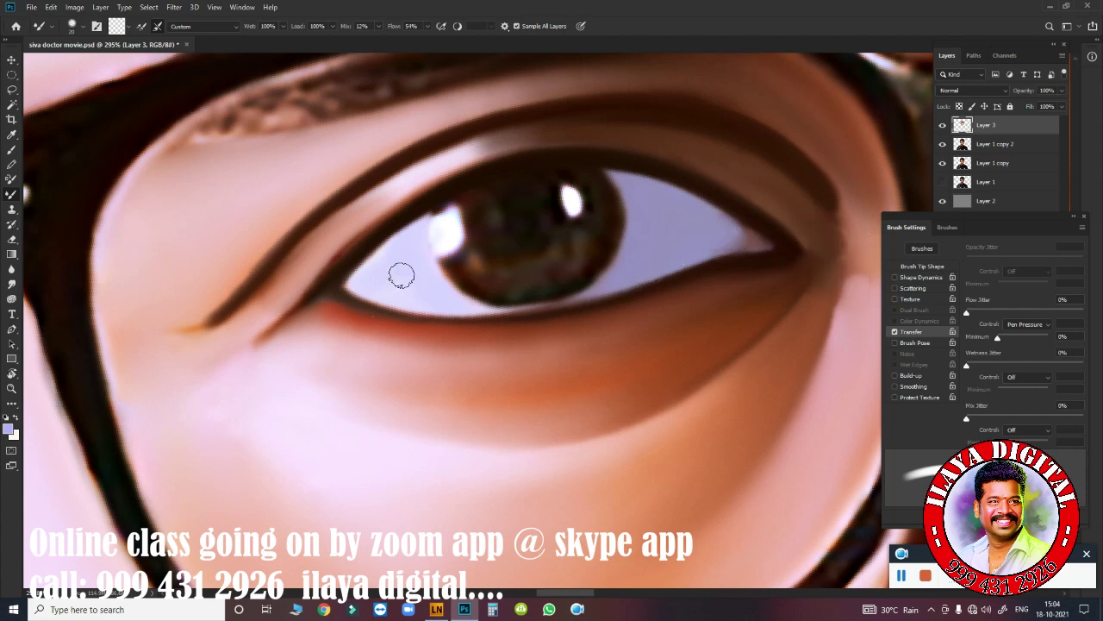
drag(151, 325, 189, 313)
scroll(529, 364, down, 3)
scroll(431, 258, down, 3)
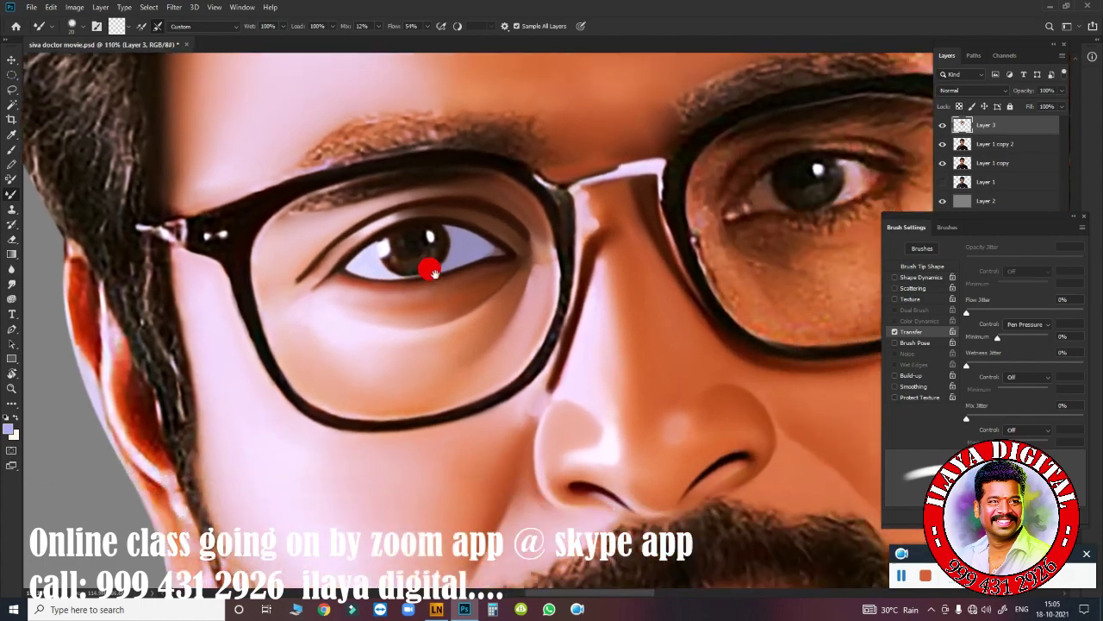
- With the Smudge tool, shorten and soften the tail of the upper-lid line
scroll(439, 295, up, 3)
scroll(540, 327, up, 2)
key(r)
scroll(362, 254, up, 3)
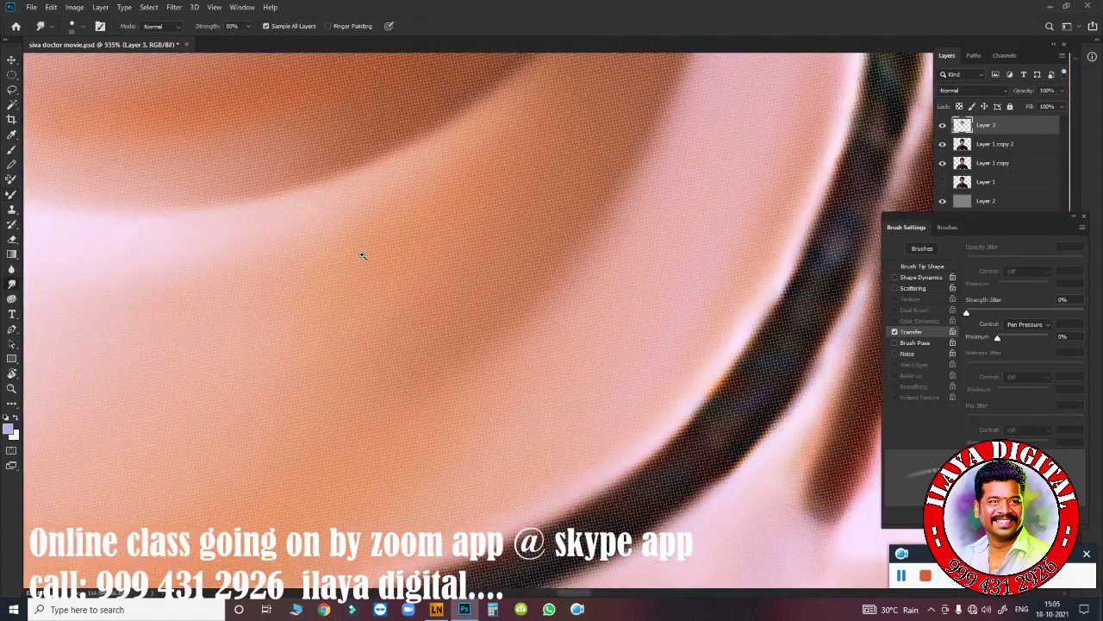
scroll(367, 246, down, 3)
drag(366, 246, 517, 327)
scroll(284, 299, up, 2)
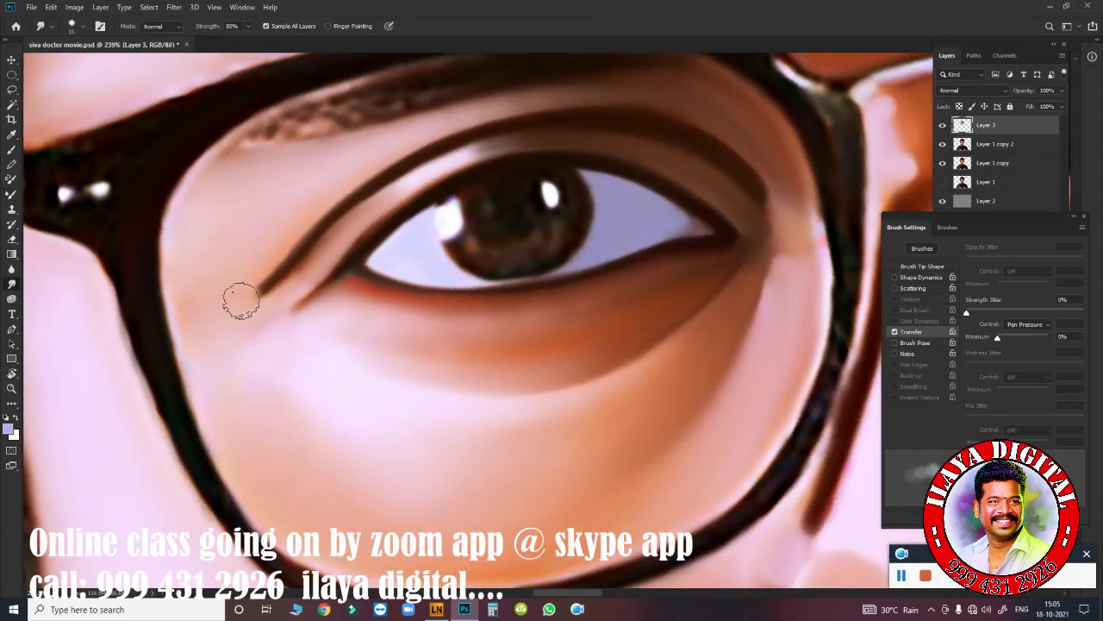
scroll(328, 347, up, 2)
scroll(335, 340, up, 1)
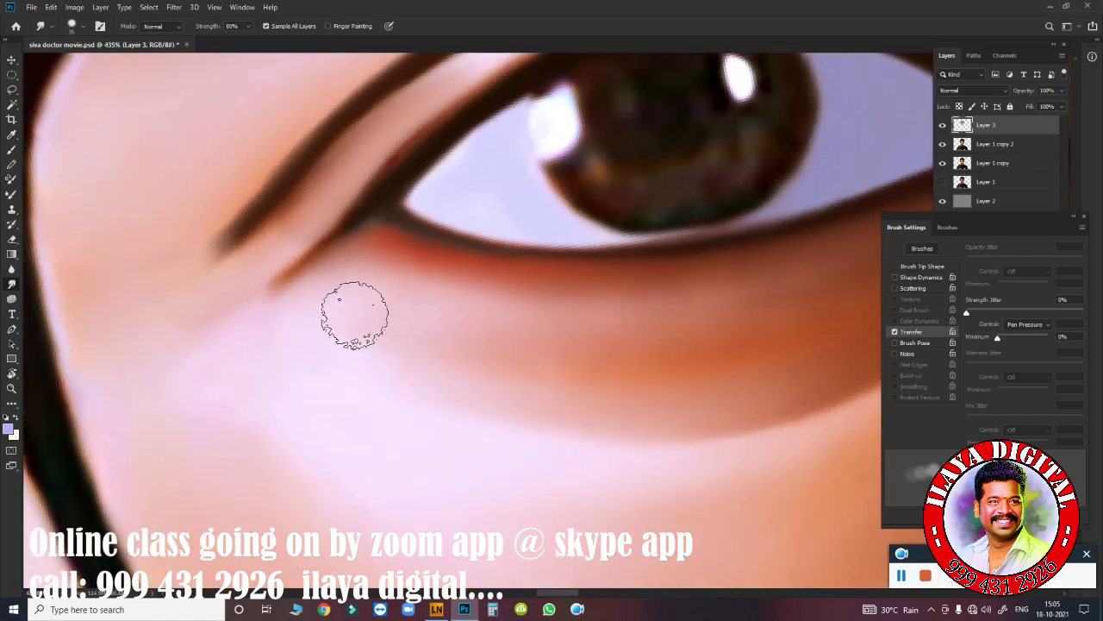
drag(216, 254, 274, 149)
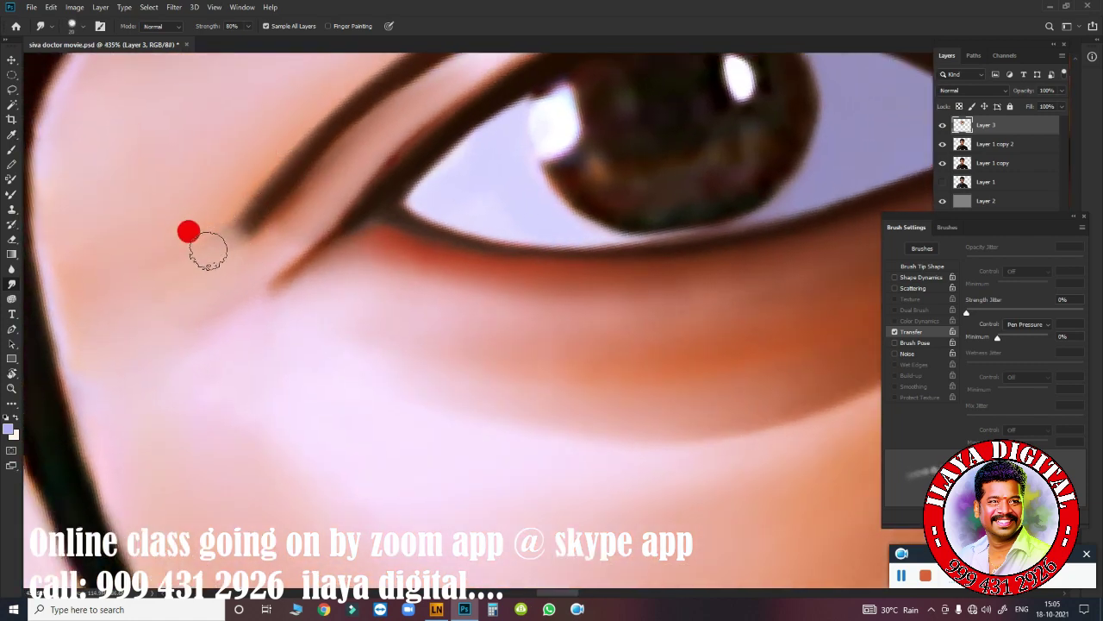
mouse_move(207, 249)
mouse_down()
mouse_move(237, 249)
mouse_move(320, 184)
mouse_move(281, 150)
mouse_up()
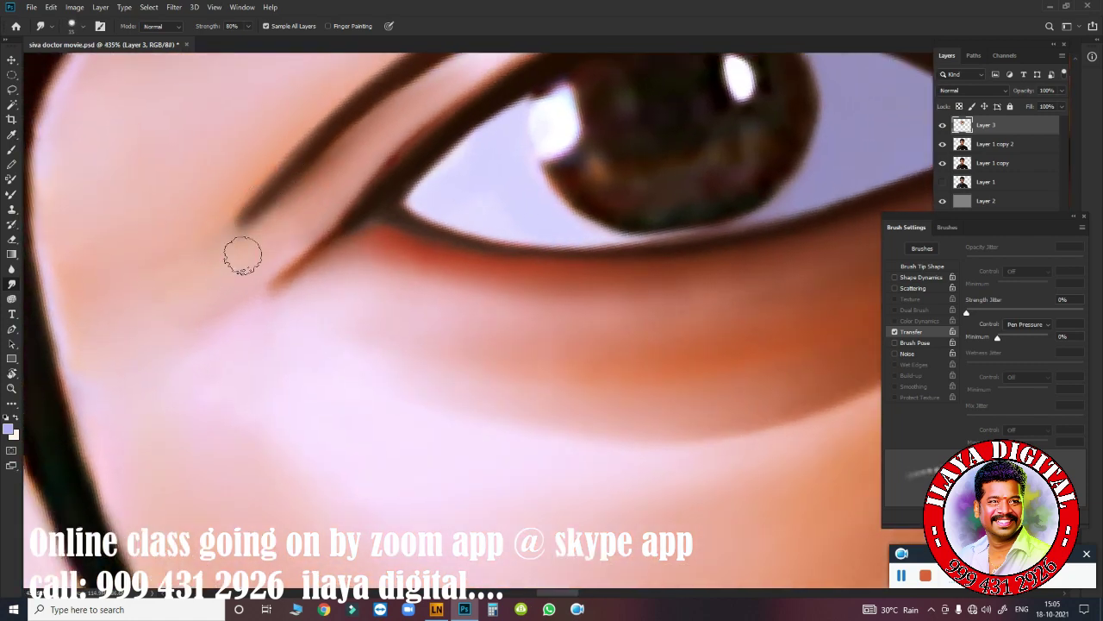
mouse_move(242, 251)
mouse_down()
mouse_move(264, 187)
mouse_move(213, 273)
mouse_move(273, 261)
mouse_move(165, 219)
mouse_up()
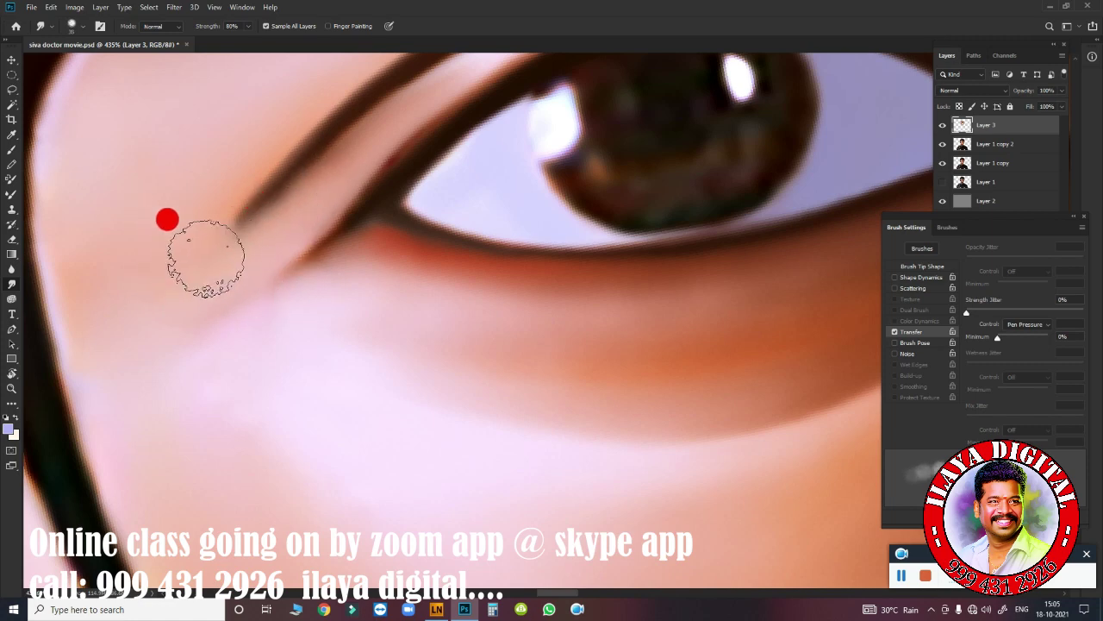
alt+click(409, 335)
- Blend the upper lid crease and smear the outer eye corner's lid line toward the brow
mouse_move(411, 337)
mouse_down()
mouse_move(303, 396)
mouse_move(448, 371)
mouse_up()
drag(272, 337, 472, 264)
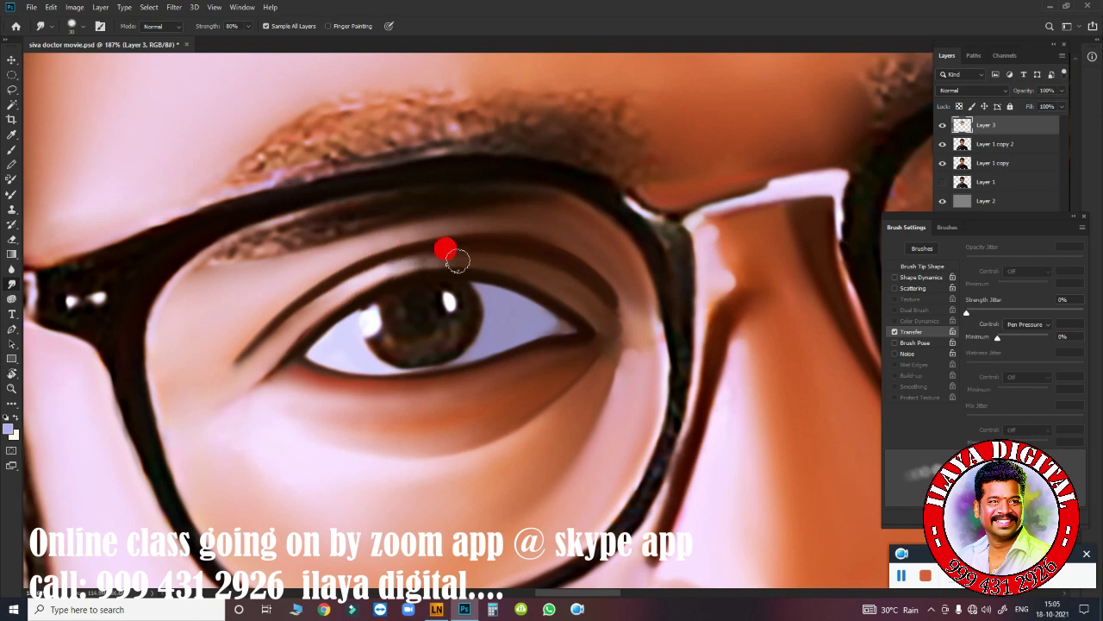
drag(431, 313, 491, 317)
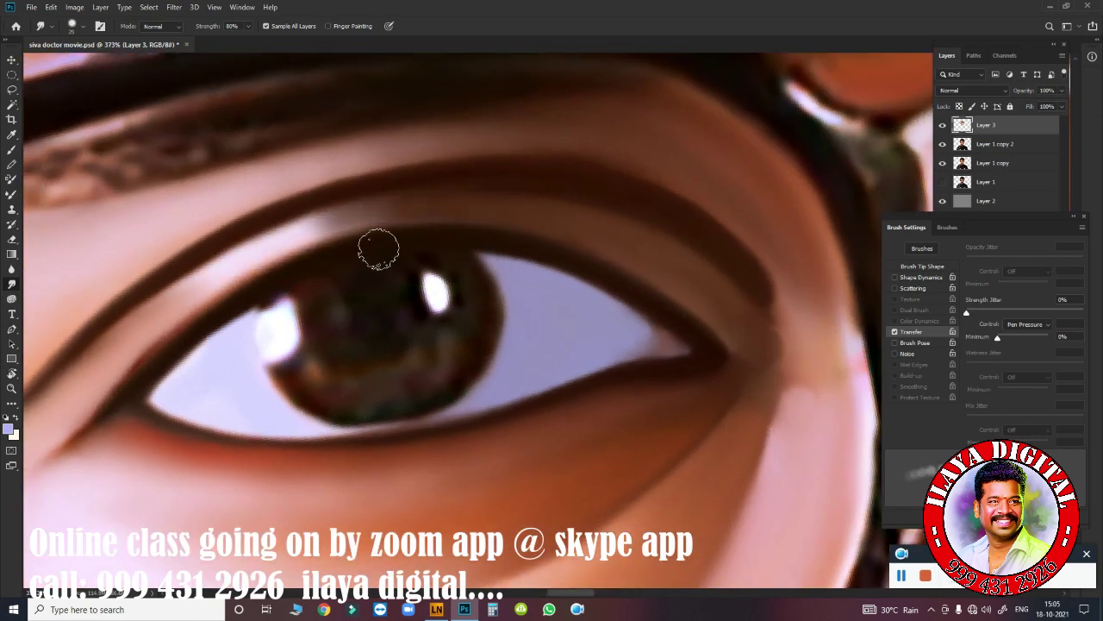
mouse_move(377, 247)
mouse_down()
mouse_move(437, 136)
mouse_move(470, 131)
mouse_up()
drag(762, 273, 520, 110)
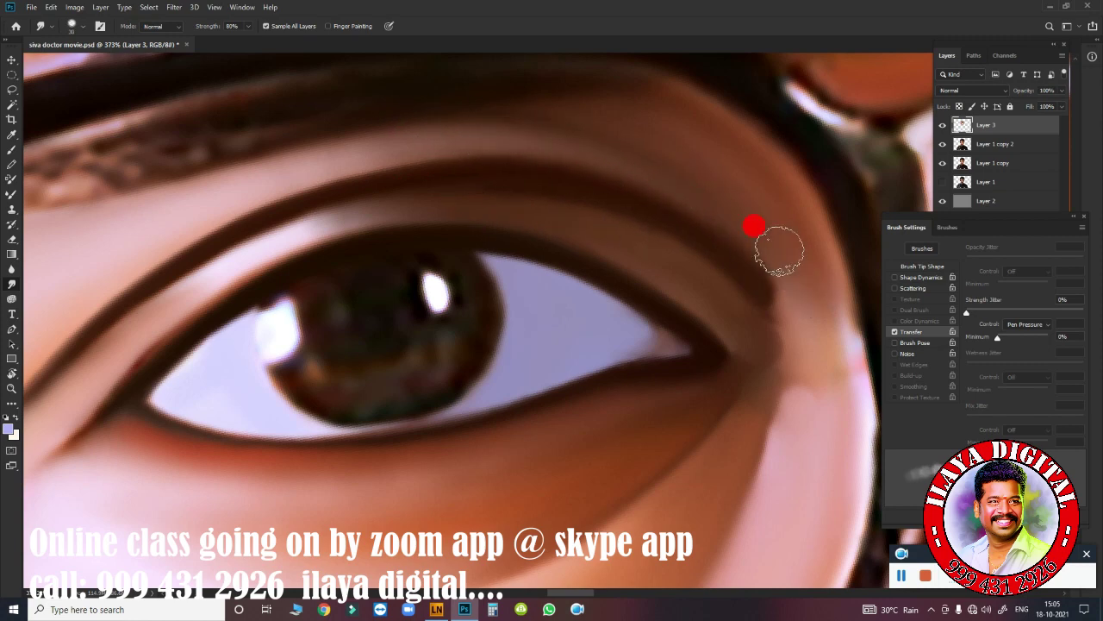
drag(785, 349, 706, 279)
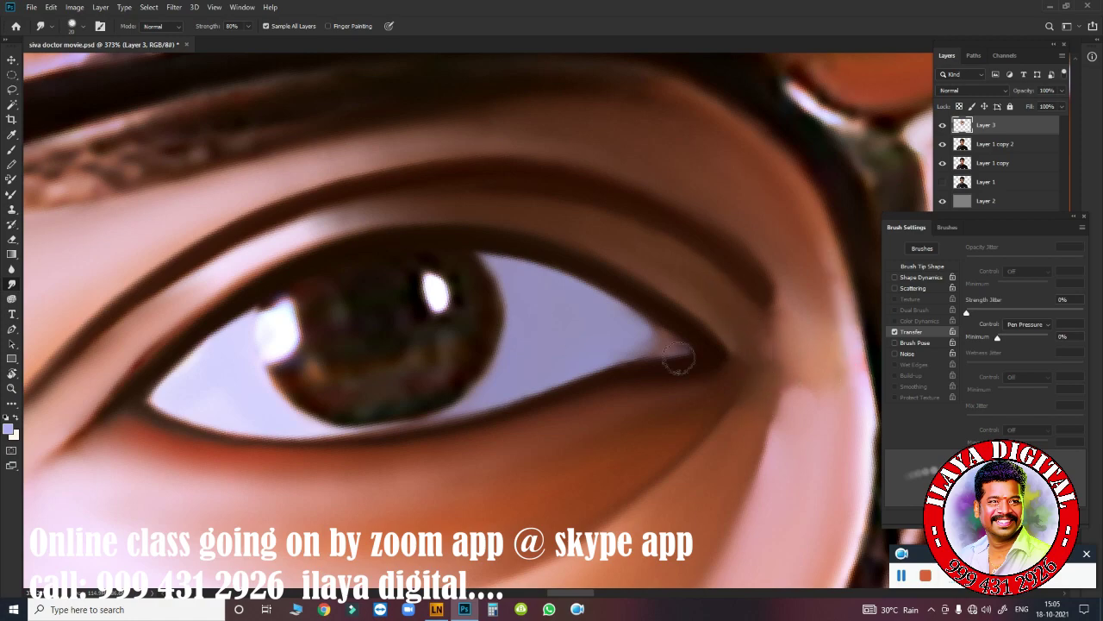
scroll(689, 370, down, 5)
scroll(656, 378, down, 3)
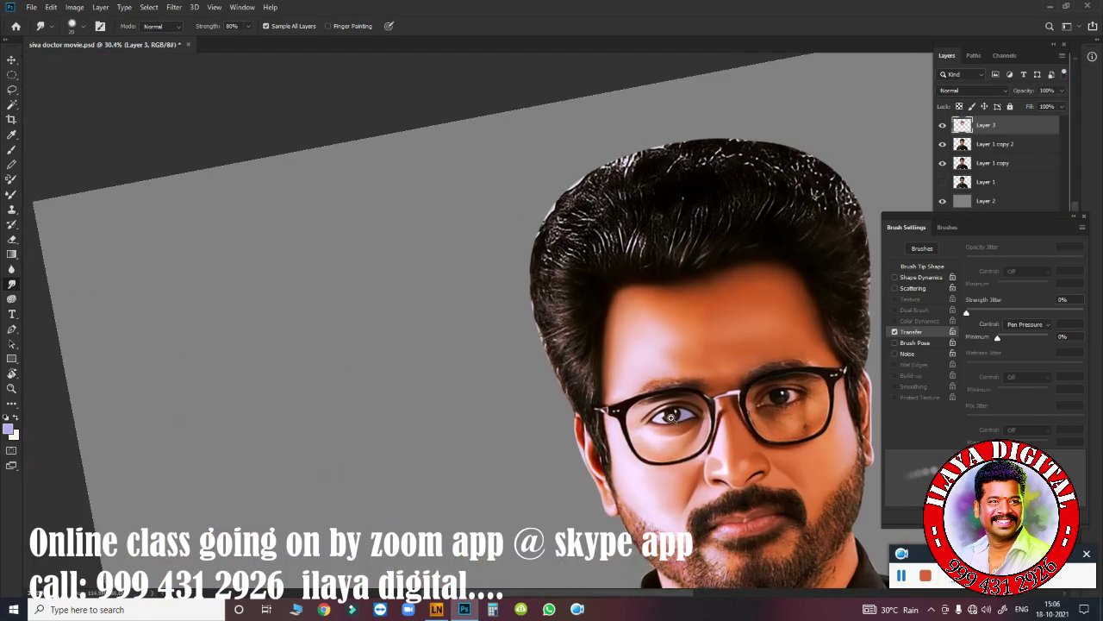
scroll(751, 460, up, 6)
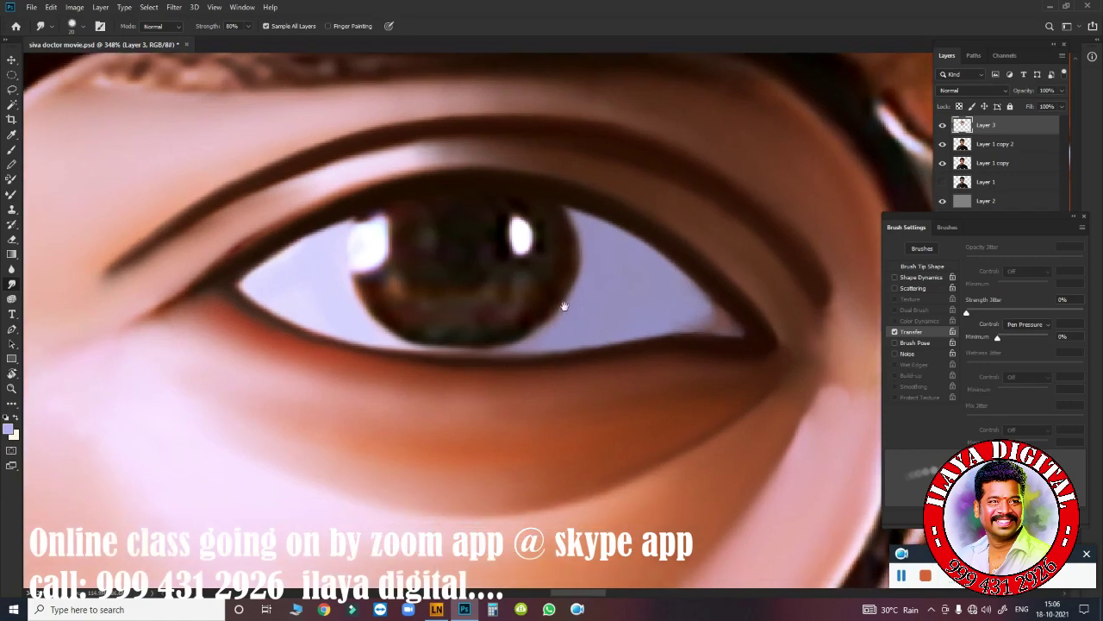
scroll(592, 322, up, 2)
- Draw an elliptical selection around the iris and brighten its left white highlight
click(11, 74)
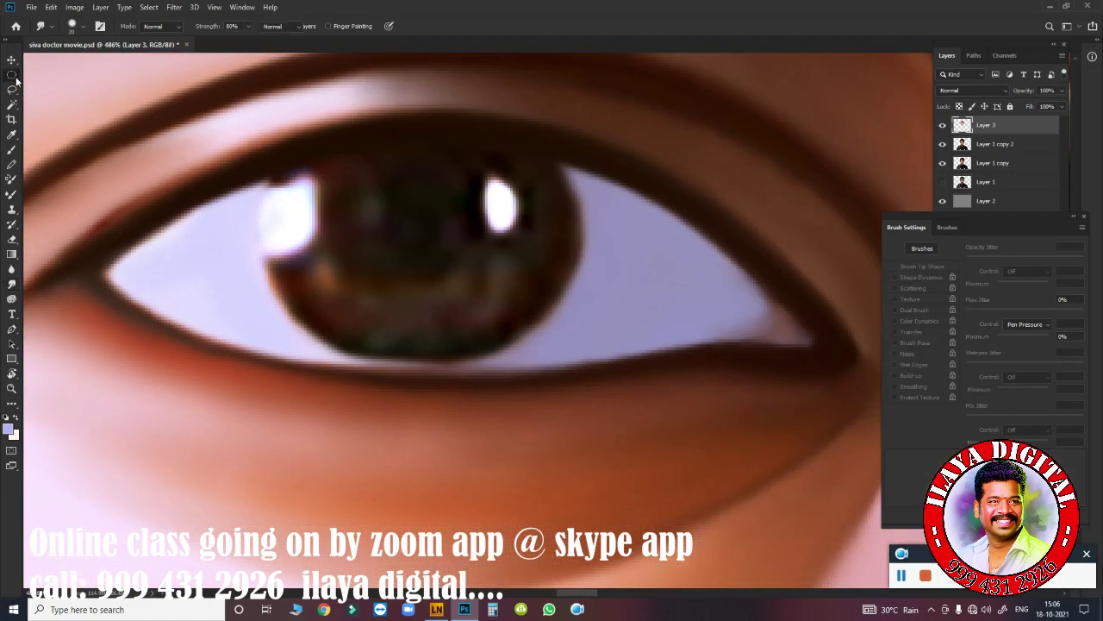
drag(405, 287, 444, 317)
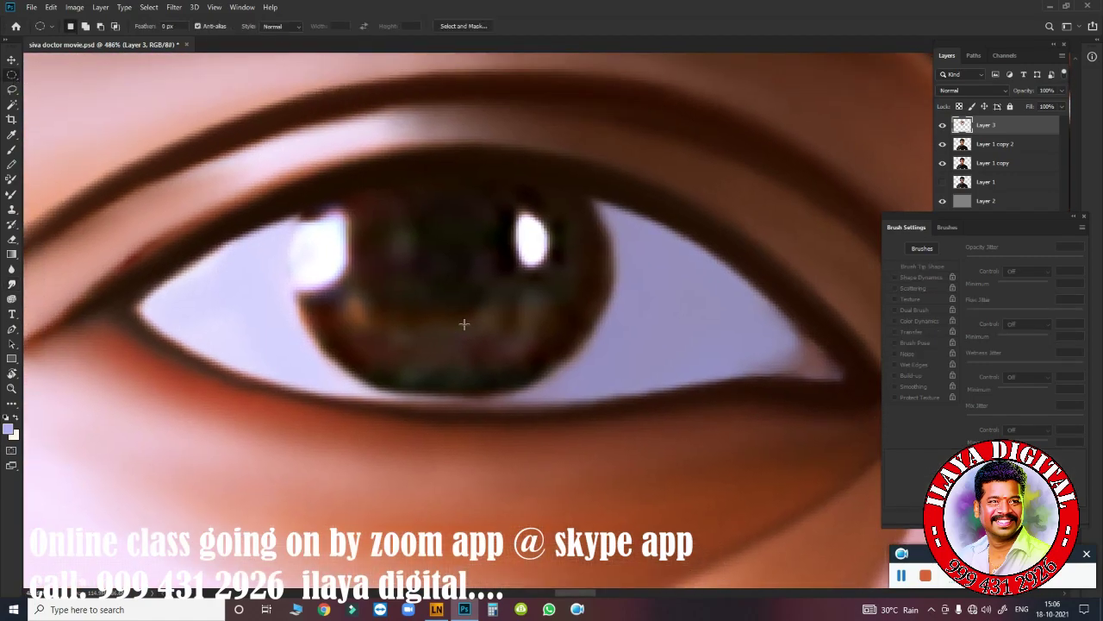
drag(445, 265, 639, 431)
key(b)
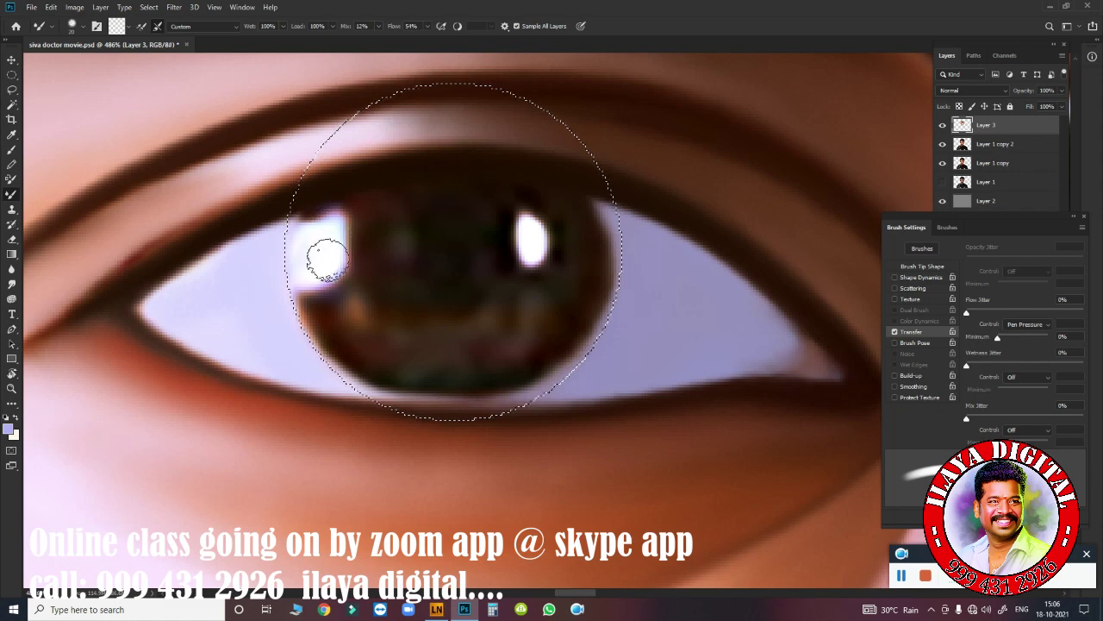
drag(328, 259, 319, 202)
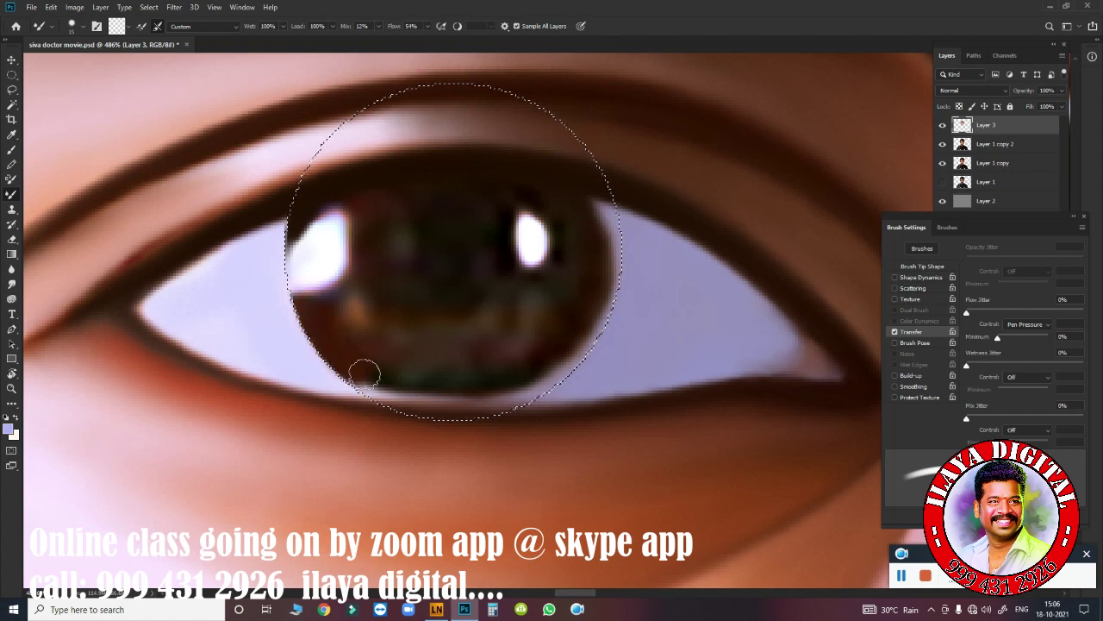
- Paint the selected iris an even dark brown up to its edge and reshape the highlights
mouse_move(426, 213)
mouse_down()
mouse_move(401, 221)
mouse_move(455, 230)
mouse_move(406, 238)
mouse_move(419, 189)
mouse_move(317, 201)
mouse_up()
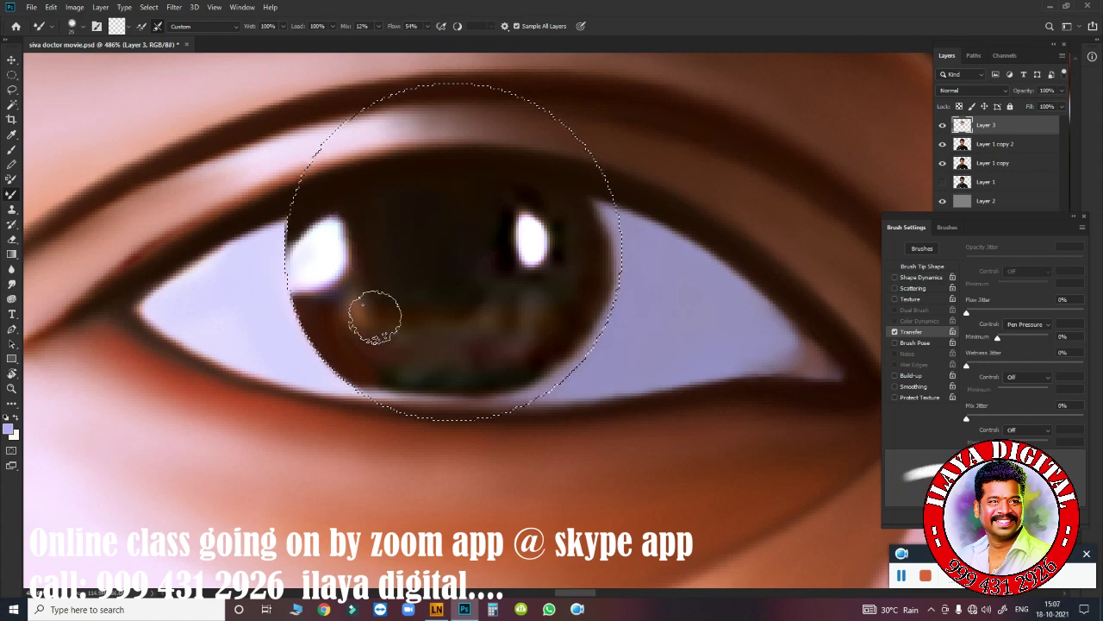
mouse_move(439, 216)
mouse_down()
mouse_move(492, 242)
mouse_move(529, 306)
mouse_move(480, 278)
mouse_up()
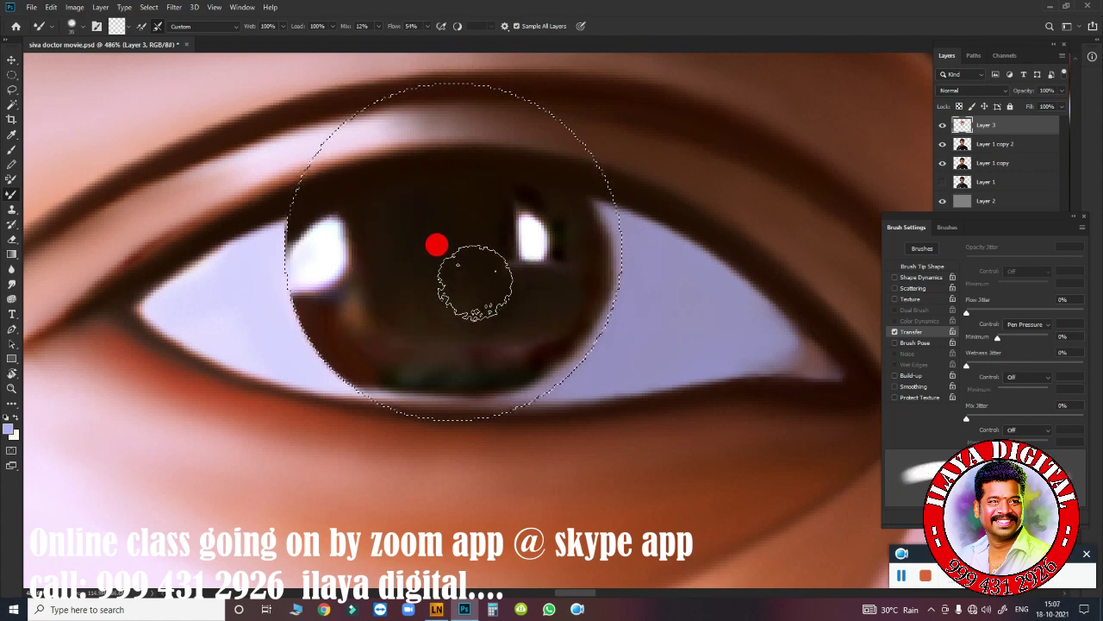
mouse_move(519, 187)
mouse_down()
mouse_move(590, 222)
mouse_move(591, 276)
mouse_move(581, 227)
mouse_move(574, 315)
mouse_move(537, 296)
mouse_move(517, 327)
mouse_move(537, 344)
mouse_move(424, 303)
mouse_move(370, 301)
mouse_move(414, 271)
mouse_move(325, 328)
mouse_move(427, 339)
mouse_move(394, 290)
mouse_move(394, 350)
mouse_move(513, 377)
mouse_move(461, 387)
mouse_move(369, 370)
mouse_move(499, 392)
mouse_move(398, 388)
mouse_up()
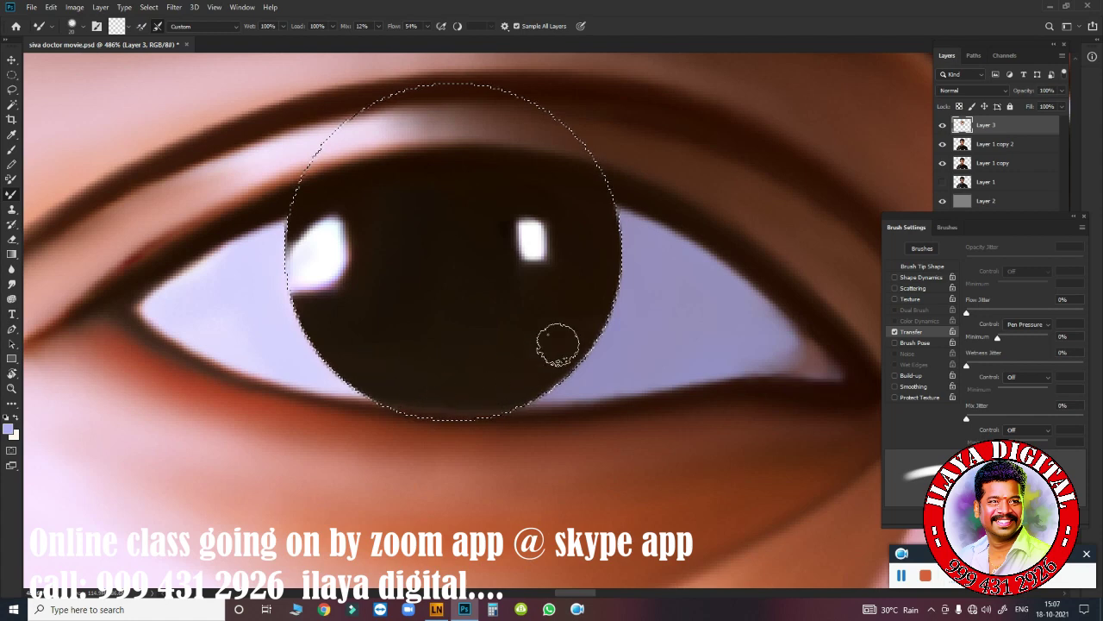
drag(517, 285, 551, 285)
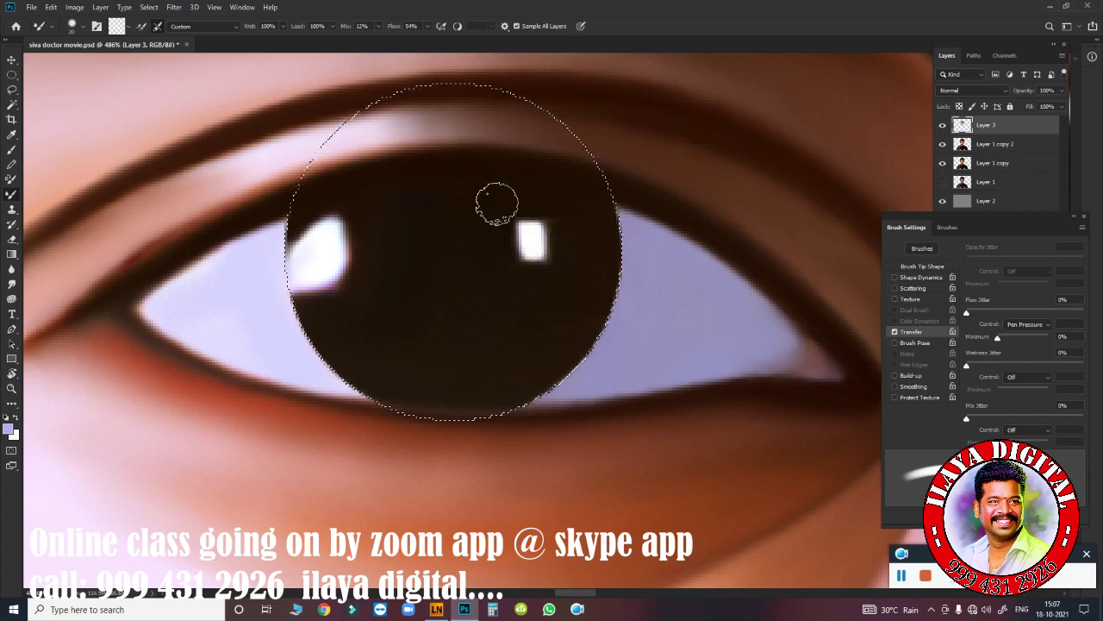
mouse_move(496, 204)
mouse_down()
mouse_move(491, 244)
mouse_move(525, 190)
mouse_move(503, 284)
mouse_move(377, 280)
mouse_up()
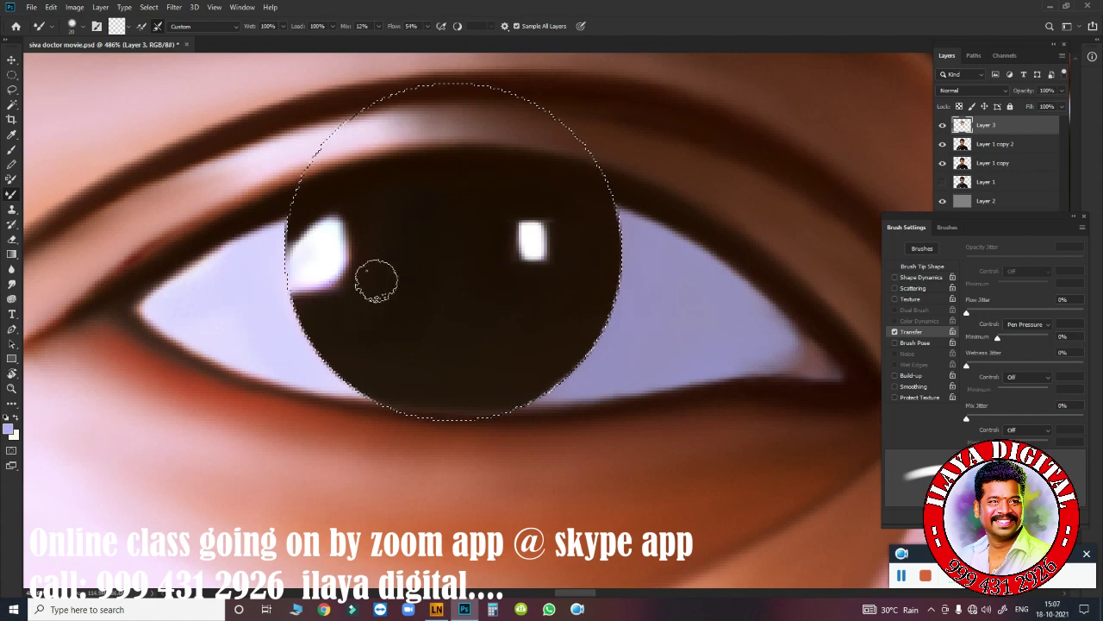
mouse_move(315, 181)
mouse_down()
mouse_move(301, 244)
mouse_move(327, 254)
mouse_up()
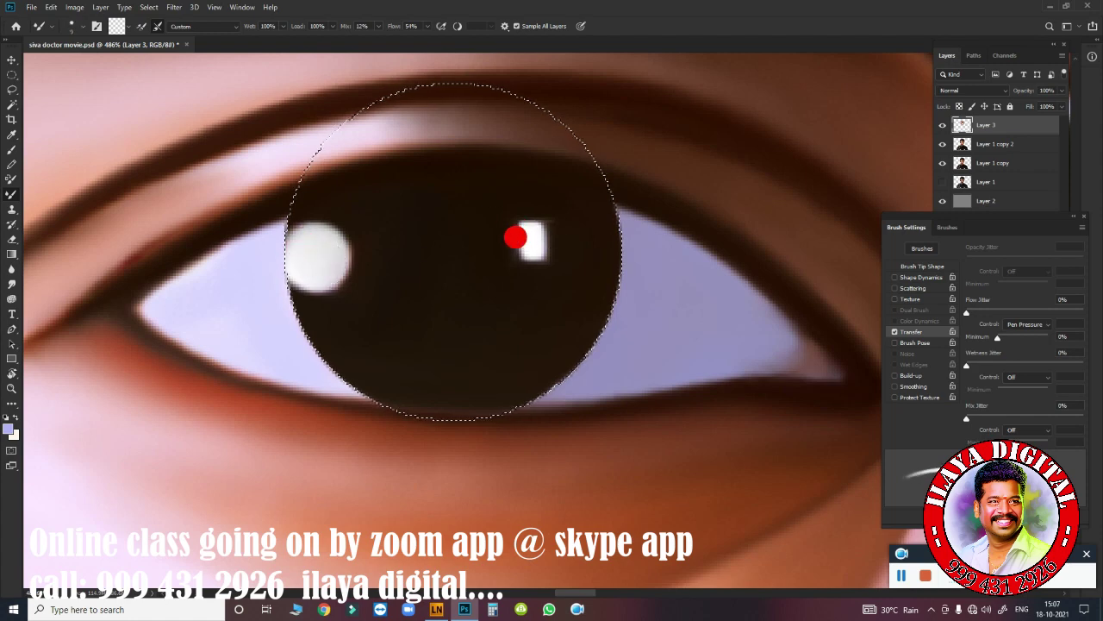
drag(526, 232, 529, 236)
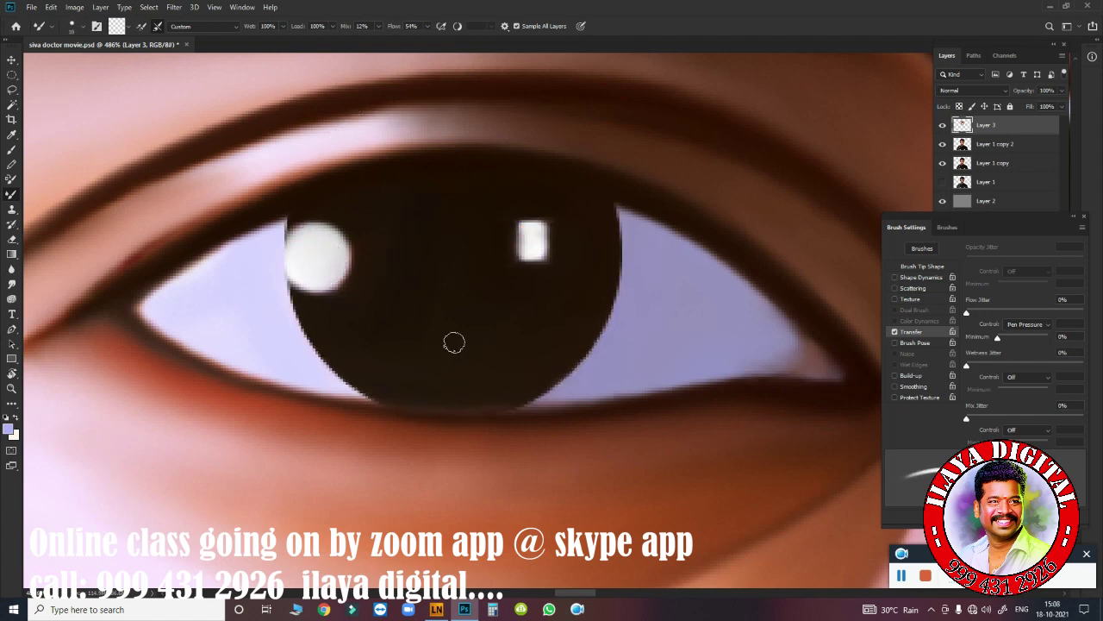
scroll(604, 355, down, 5)
scroll(604, 355, down, 2)
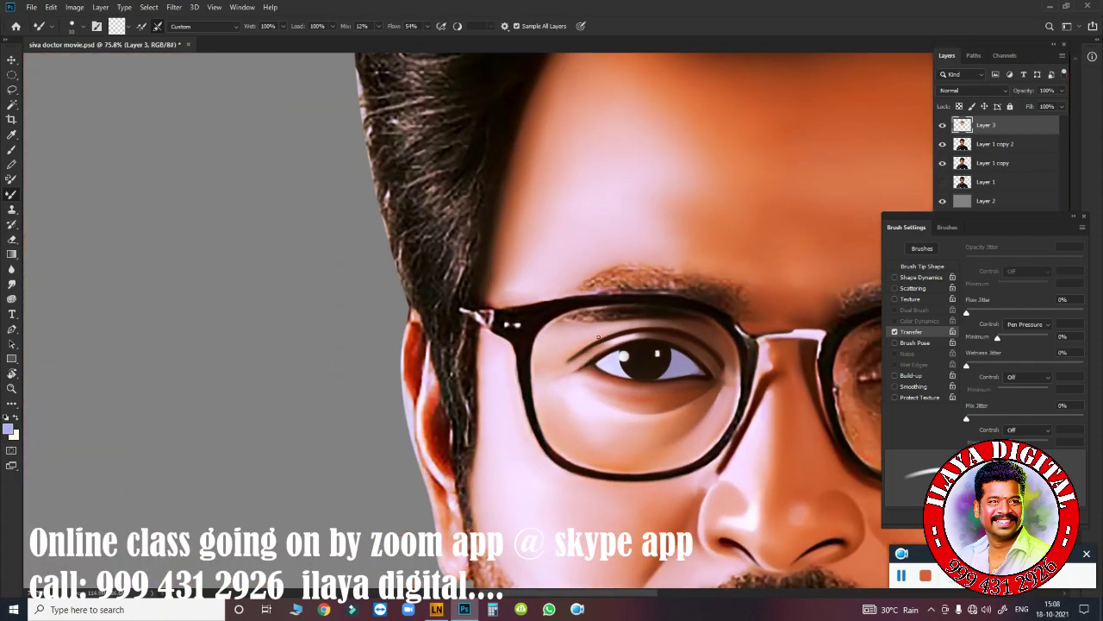
scroll(770, 322, down, 3)
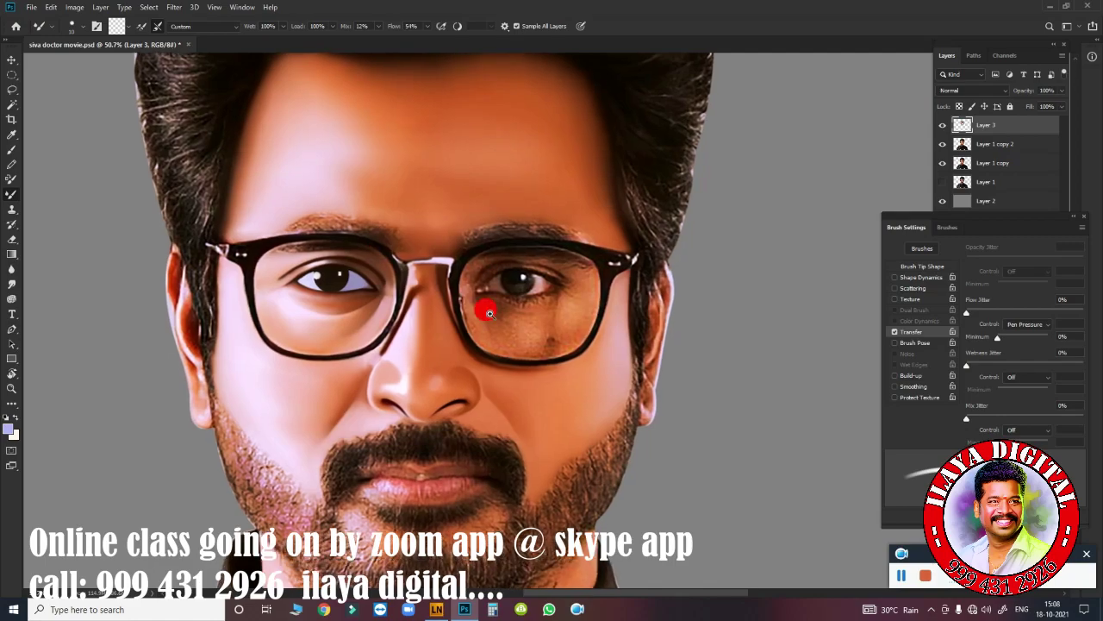
scroll(488, 307, up, 6)
scroll(280, 279, up, 3)
scroll(635, 316, up, 2)
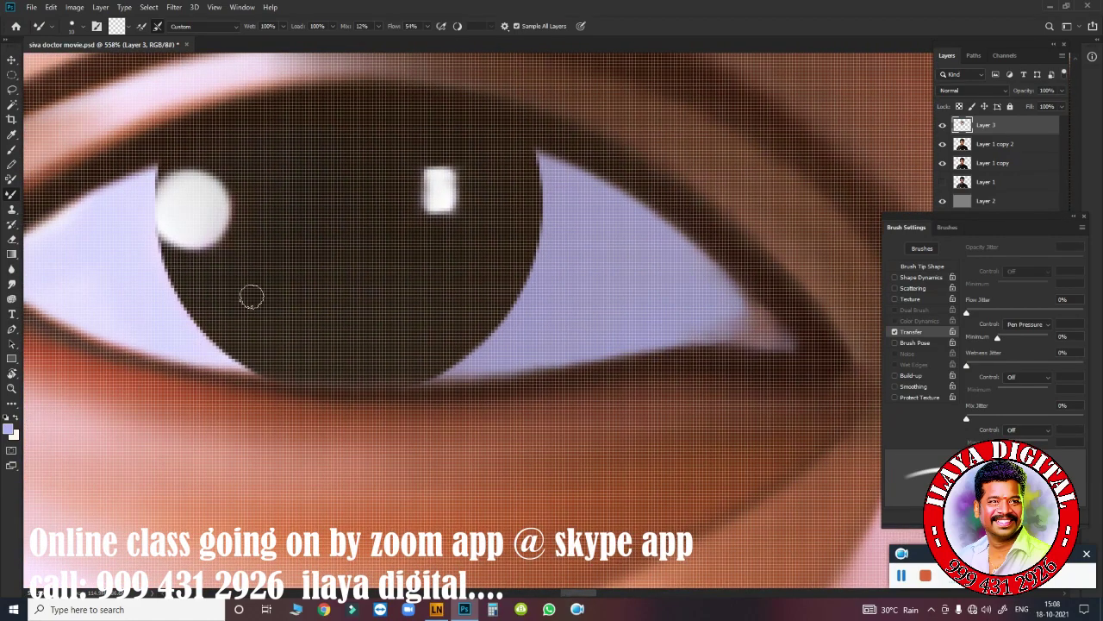
click(118, 25)
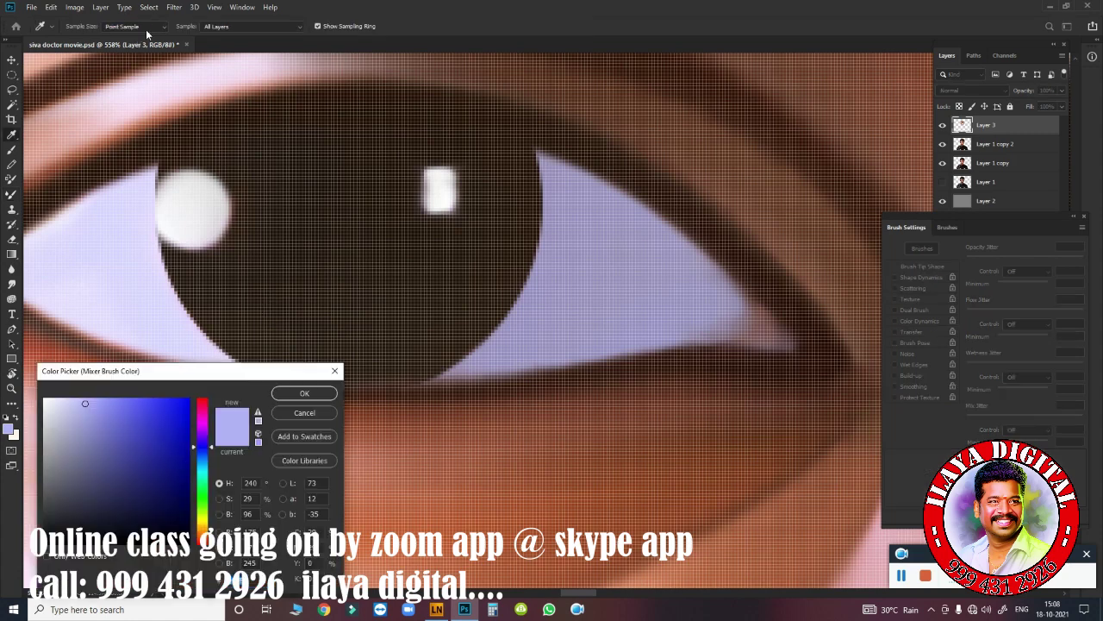
click(337, 373)
mouse_move(263, 301)
mouse_down()
mouse_move(370, 315)
mouse_move(296, 253)
mouse_move(402, 273)
mouse_up()
key(ctrl+z)
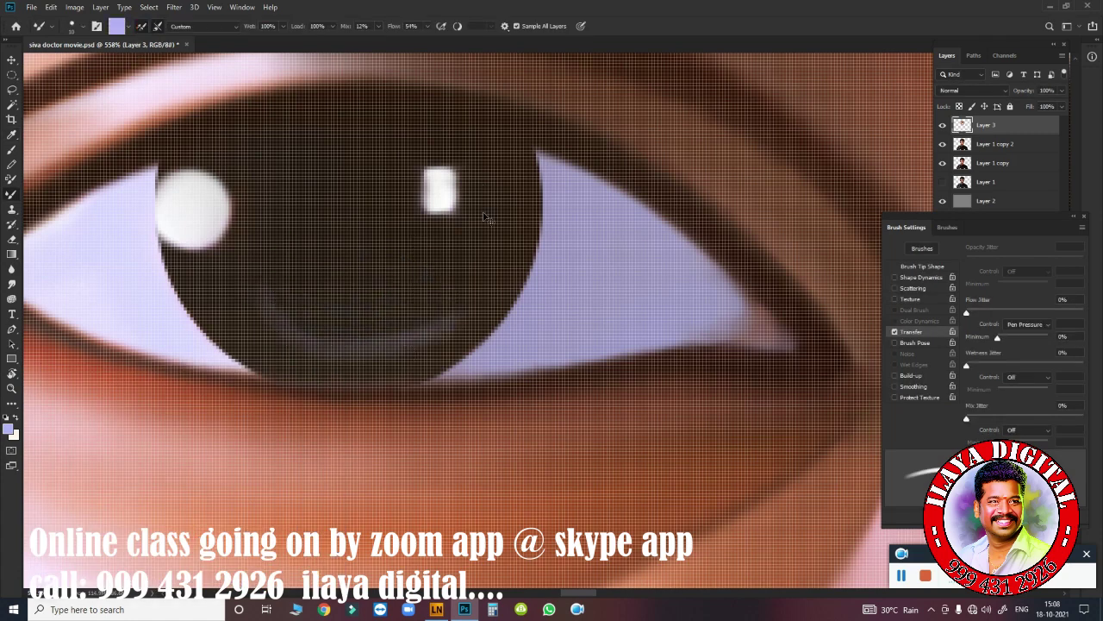
key(ctrl+z)
scroll(475, 219, down, 3)
drag(697, 312, 343, 274)
scroll(343, 274, down, 5)
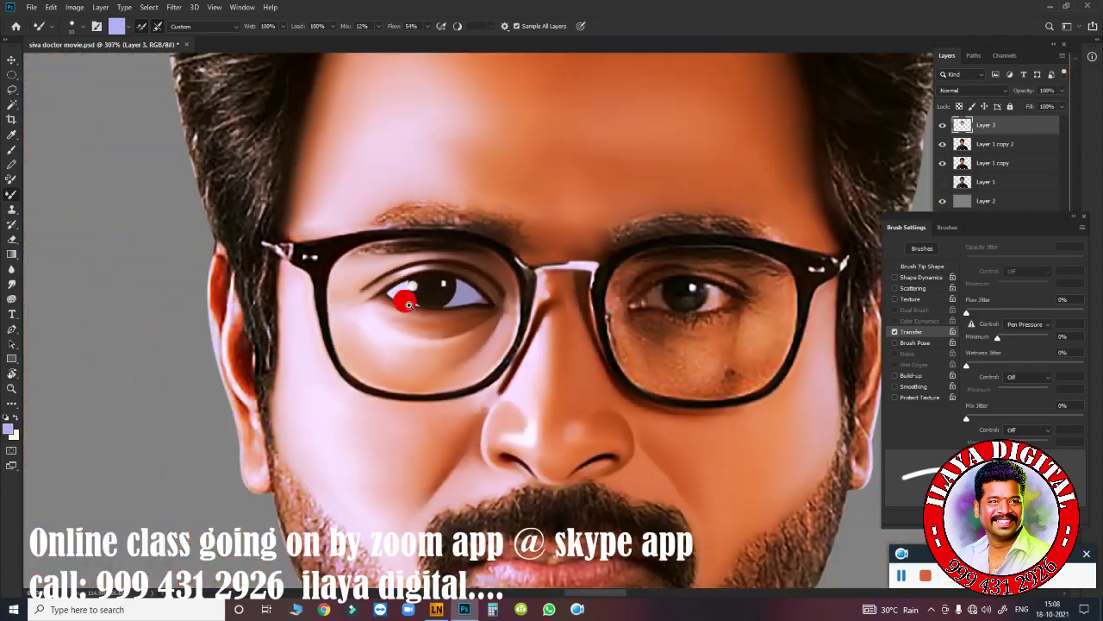
scroll(315, 296, down, 3)
scroll(370, 301, down, 2)
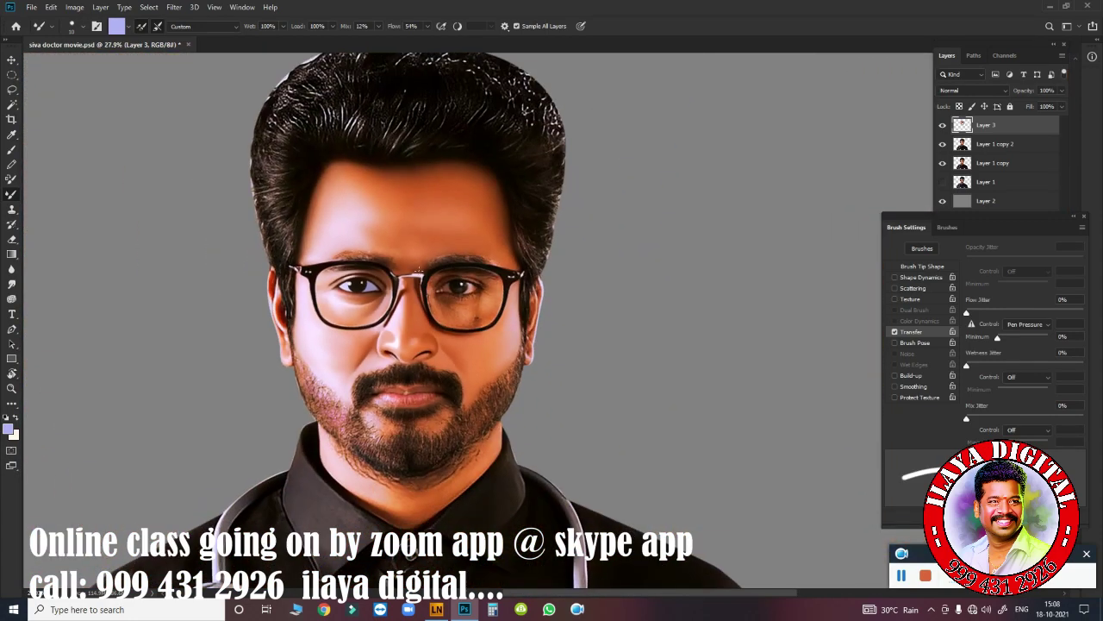
scroll(516, 321, up, 10)
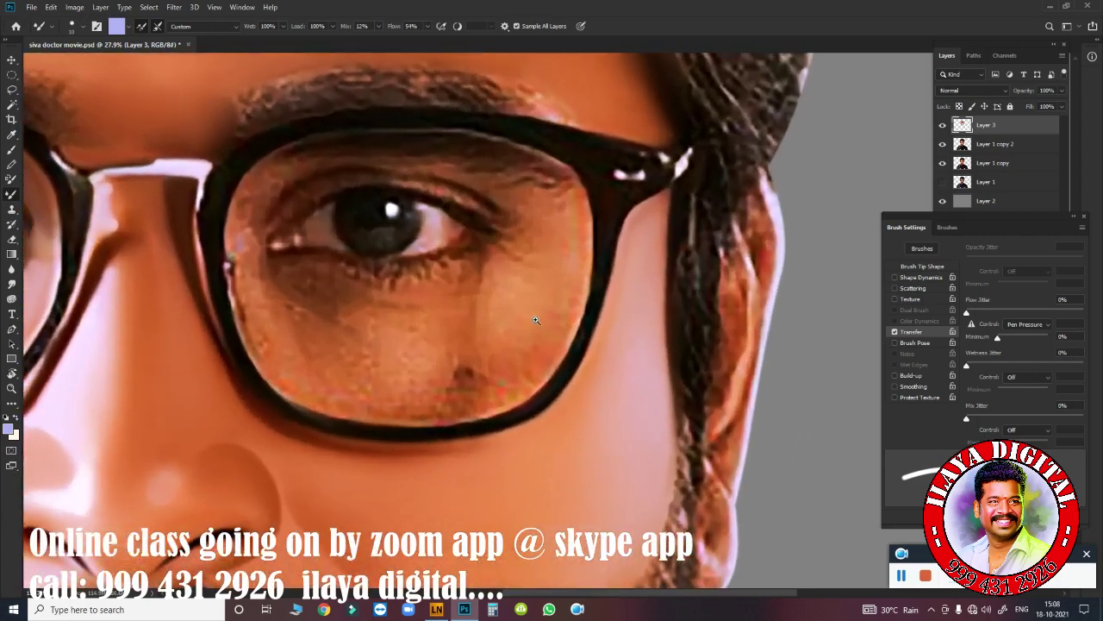
key(r)
- Save the document
scroll(630, 321, down, 4)
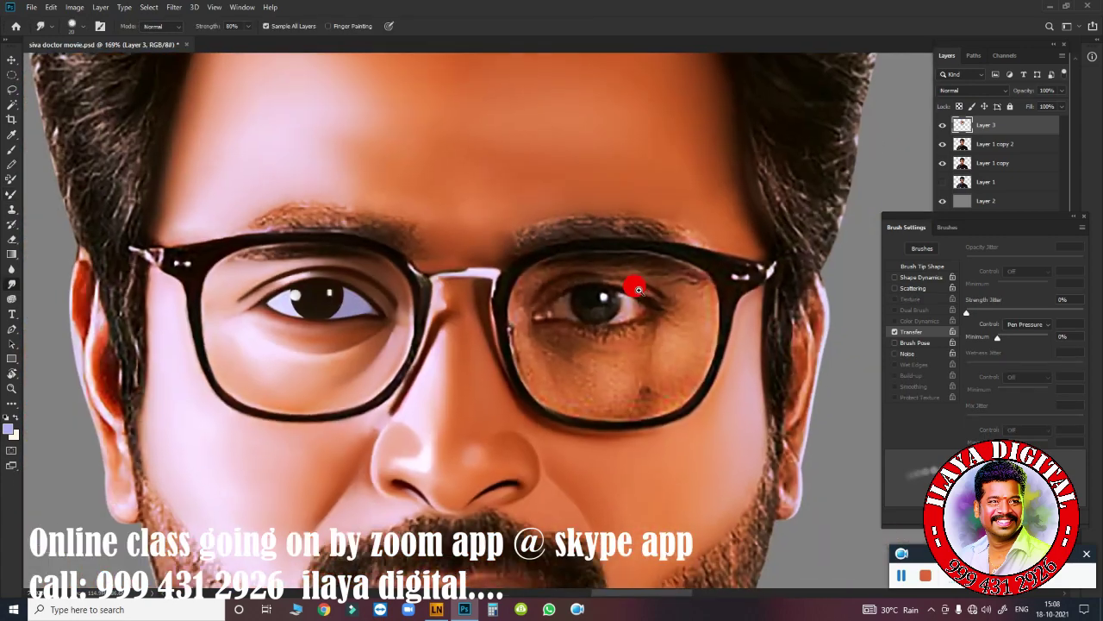
key(ctrl+s)
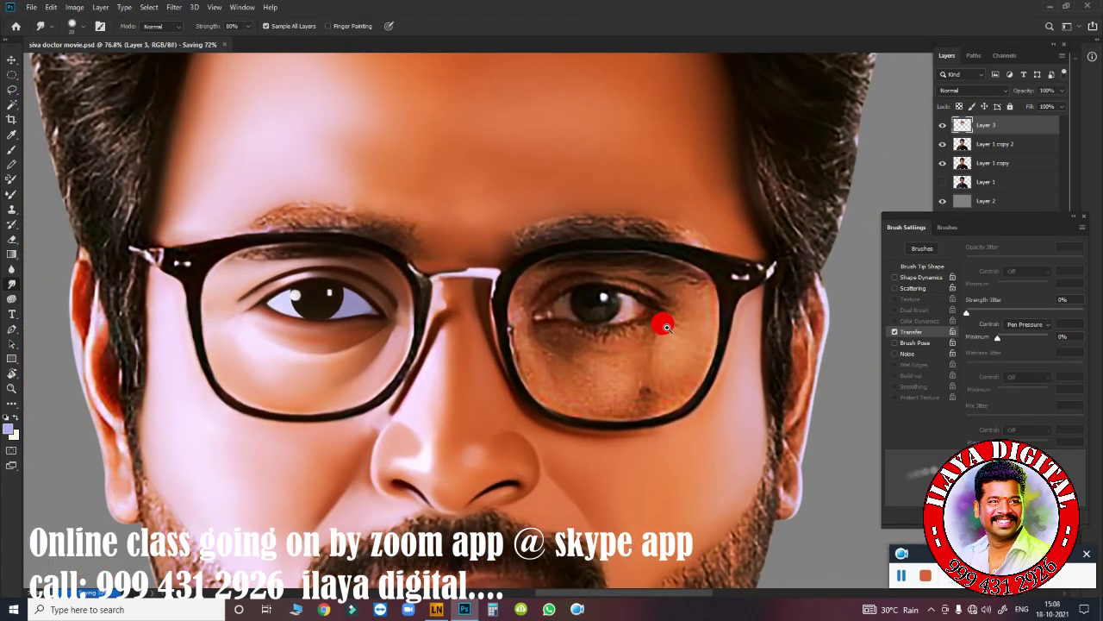
scroll(667, 327, up, 2)
scroll(696, 337, down, 5)
scroll(640, 316, up, 1)
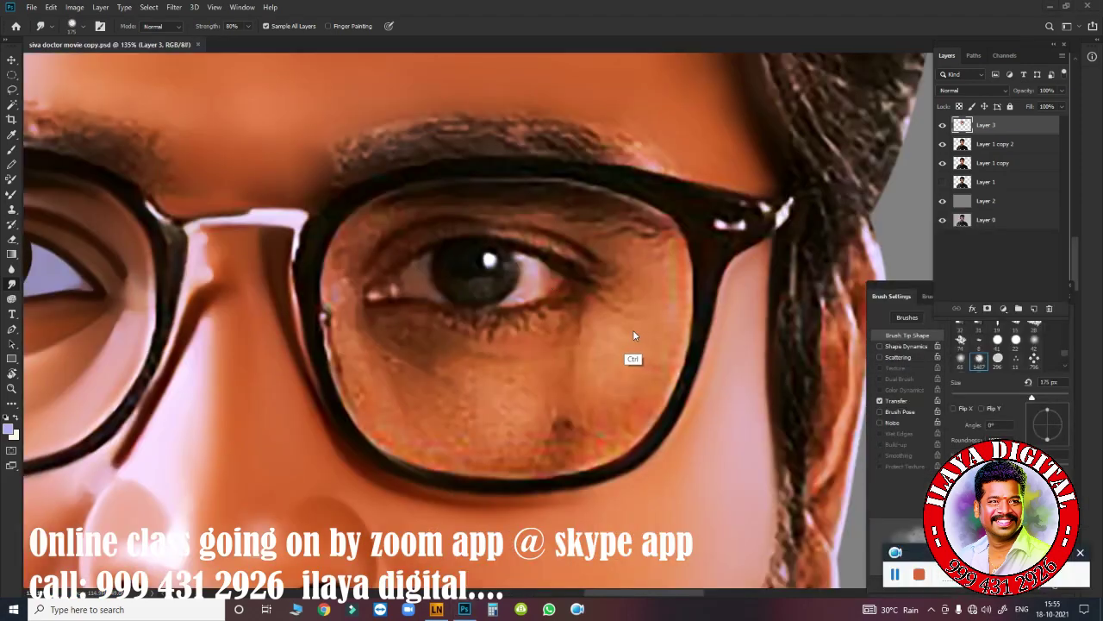
scroll(532, 331, down, 2)
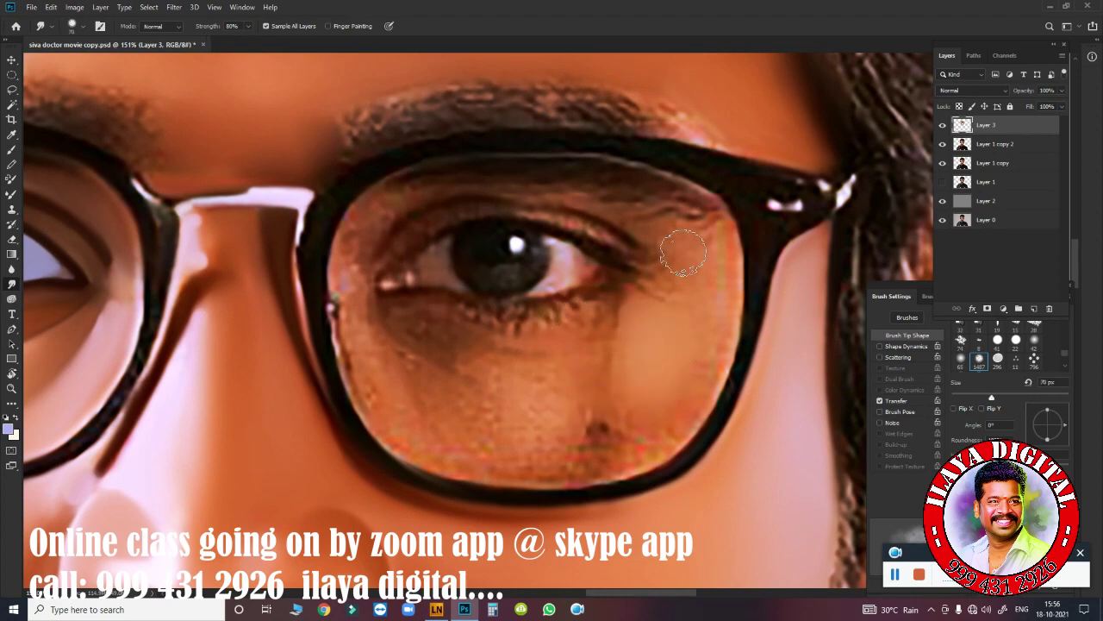
- Smudge the skin beside and under the eye, the lower-left lens edge and the dark patch, shrinking the brush to ~30 px
drag(670, 246, 672, 226)
drag(697, 342, 700, 354)
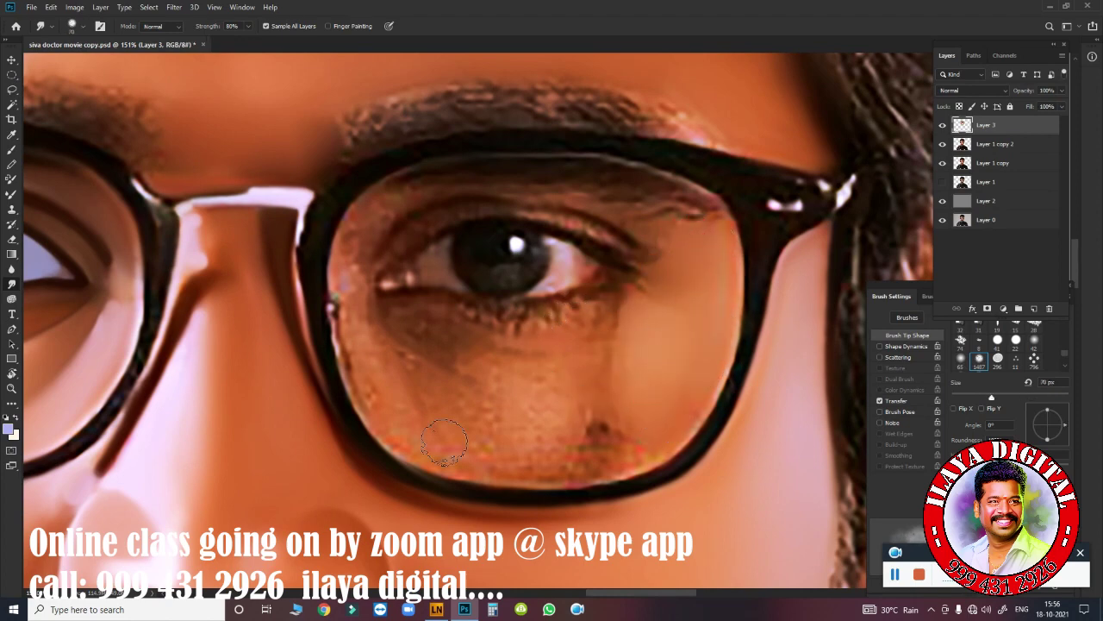
mouse_move(350, 317)
mouse_down()
mouse_move(397, 411)
mouse_move(417, 406)
mouse_up()
key([)
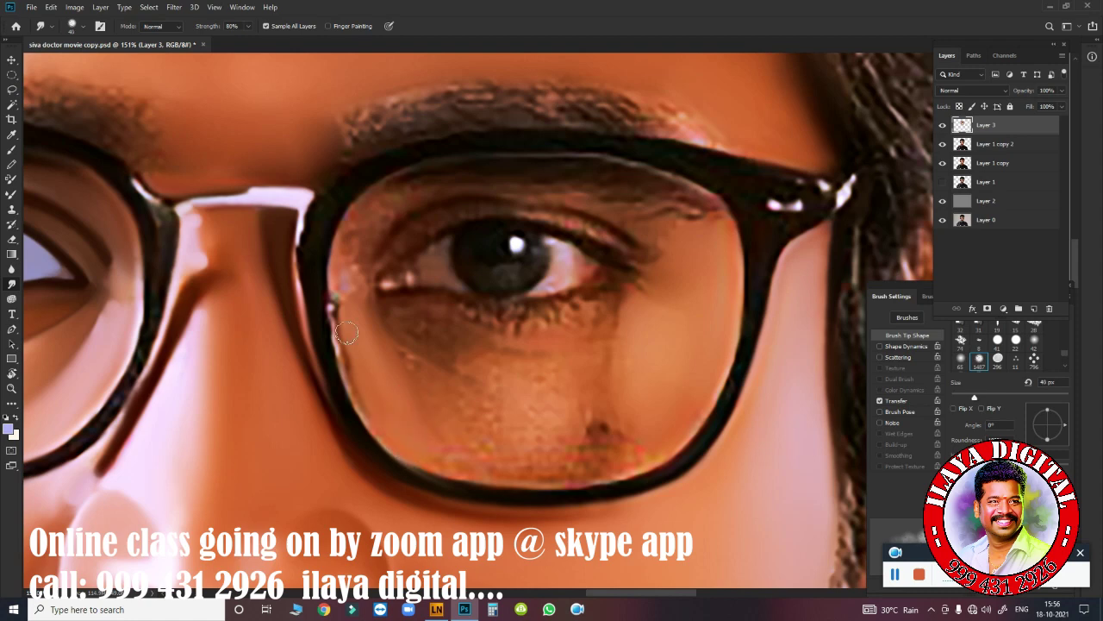
drag(338, 320, 371, 414)
mouse_move(535, 411)
mouse_down()
mouse_move(566, 381)
mouse_move(587, 449)
mouse_move(656, 441)
mouse_move(498, 429)
mouse_move(468, 399)
mouse_up()
key([)
key([)
key([)
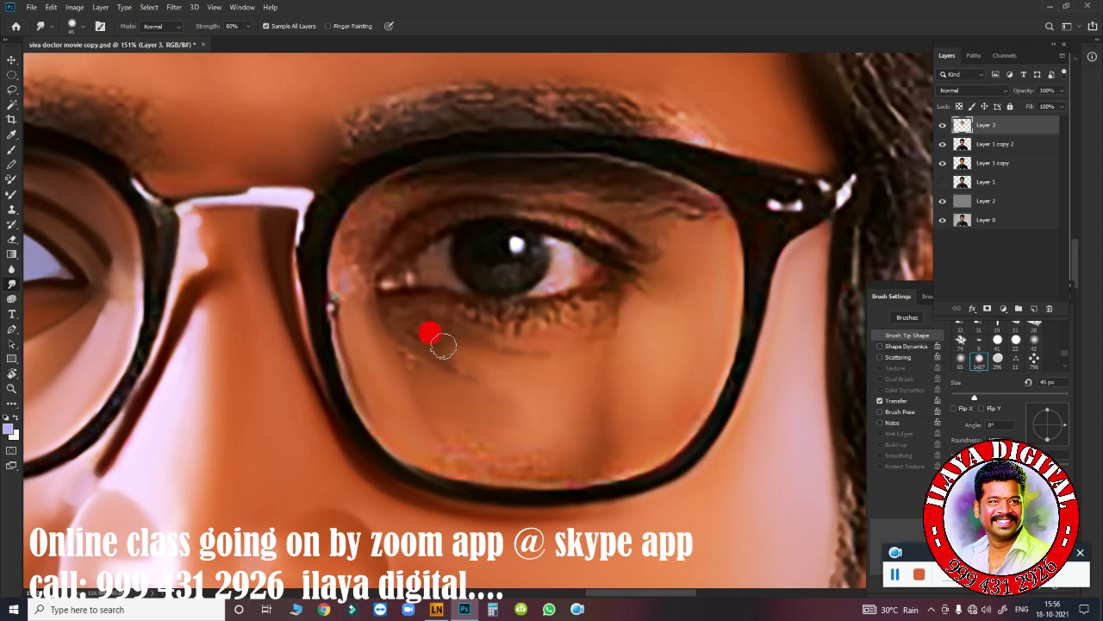
mouse_move(443, 342)
mouse_down()
mouse_move(439, 353)
mouse_move(390, 345)
mouse_up()
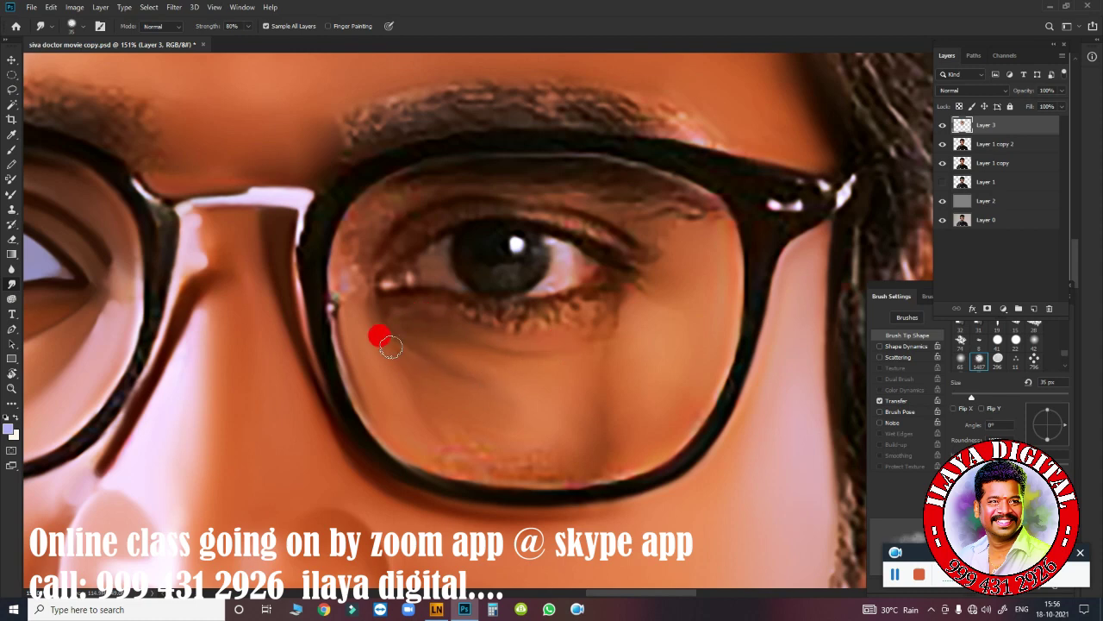
scroll(513, 428, up, 3)
scroll(655, 335, down, 3)
- In full-screen view, smudge away the coloured fringe along the left, right and bottom lens rims
key(f)
key(f)
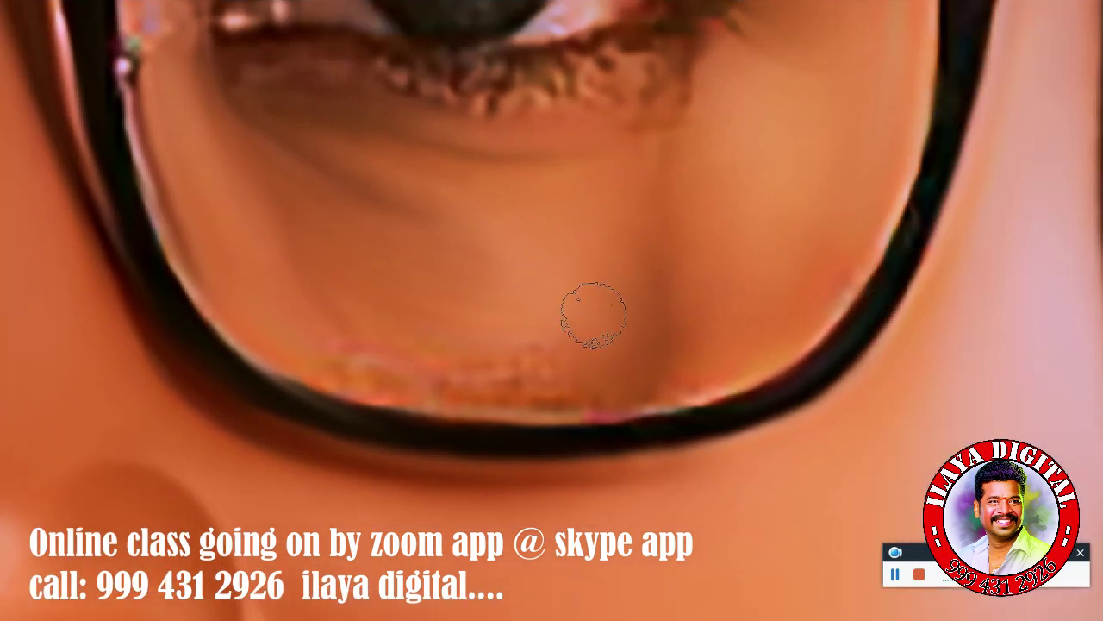
drag(143, 247, 362, 420)
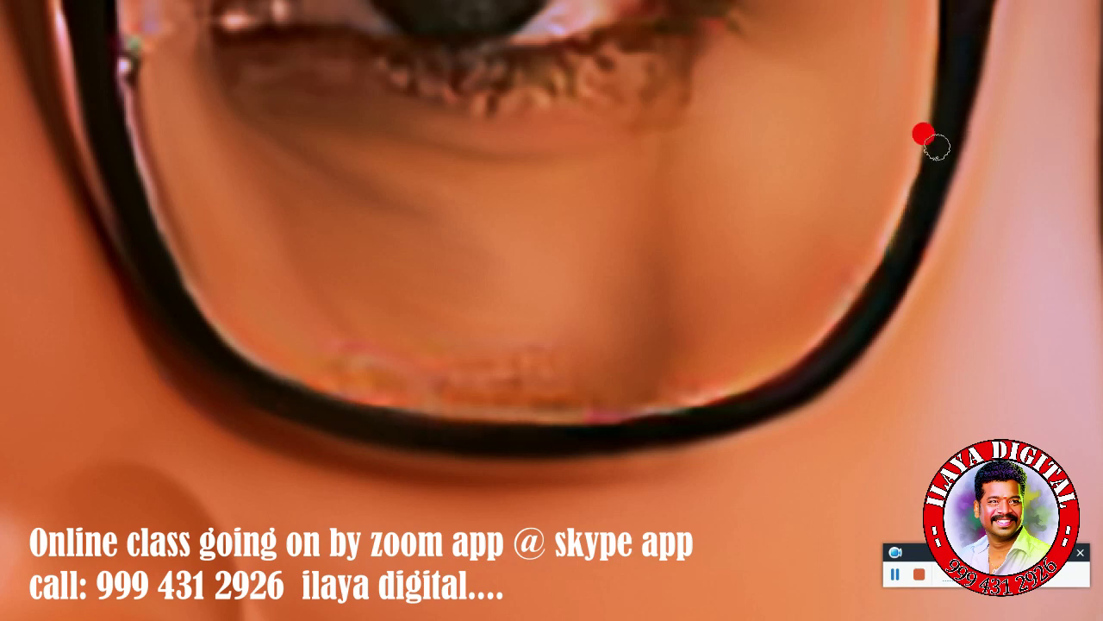
drag(934, 141, 879, 287)
drag(328, 268, 419, 374)
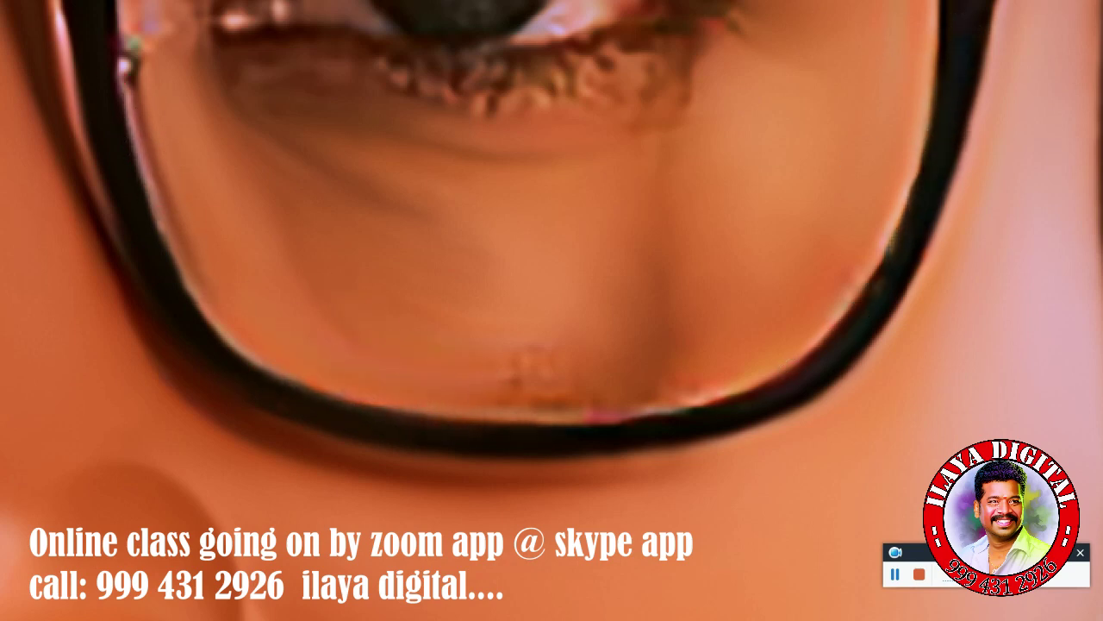
mouse_move(564, 362)
mouse_down()
mouse_move(550, 352)
mouse_move(623, 362)
mouse_up()
- Smooth the under-eye and cheek skin and the bright right-rim fringe, then recheck the face
drag(268, 216, 433, 198)
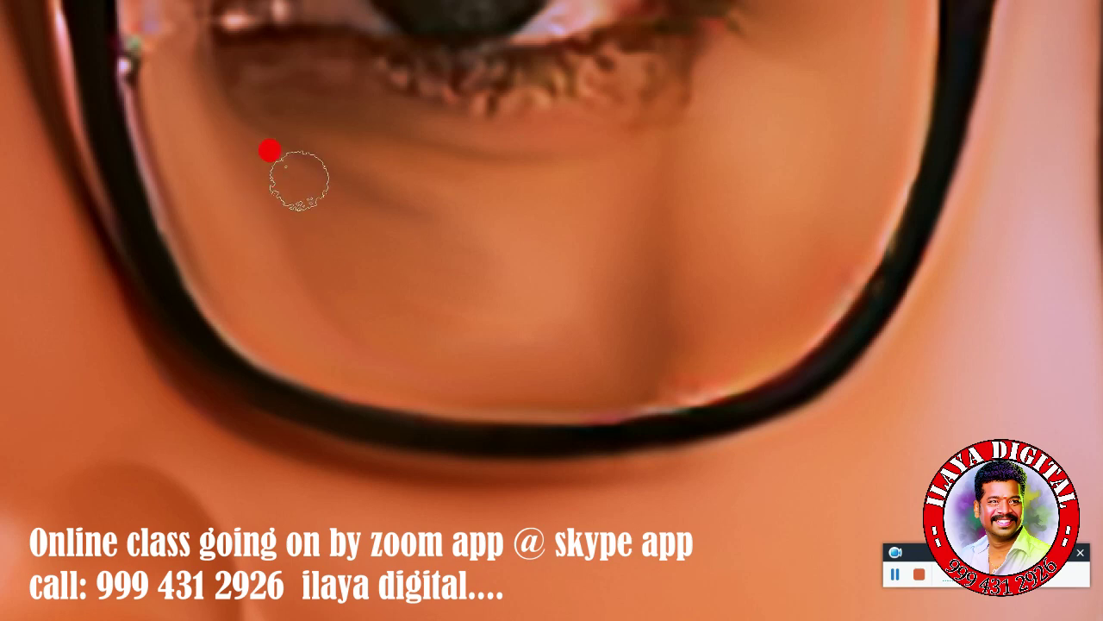
drag(258, 233, 522, 305)
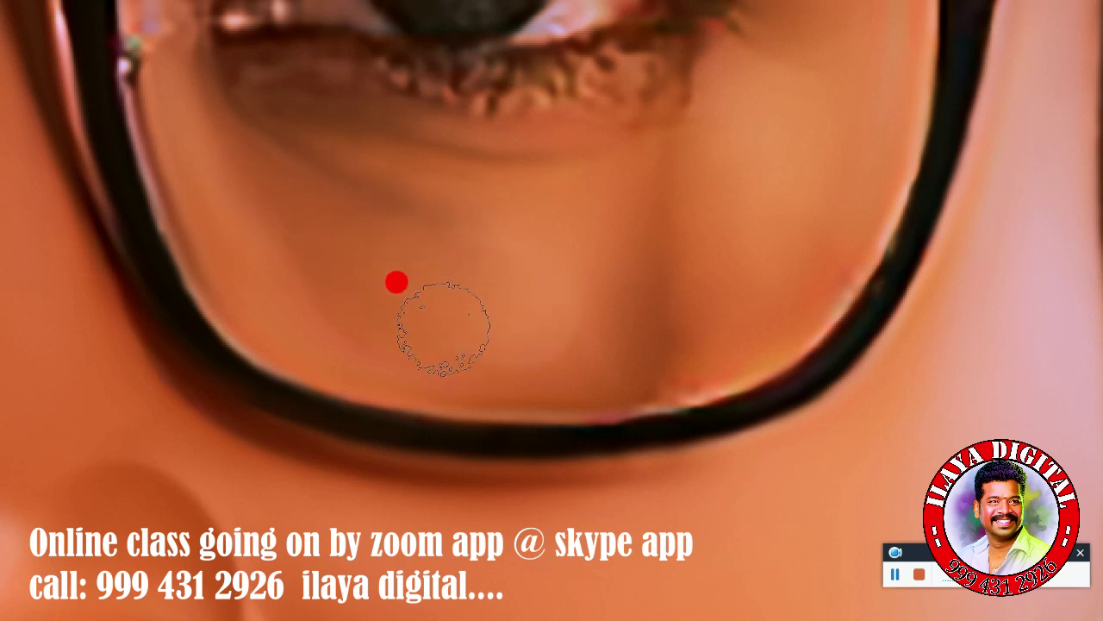
drag(396, 281, 512, 302)
drag(906, 163, 878, 257)
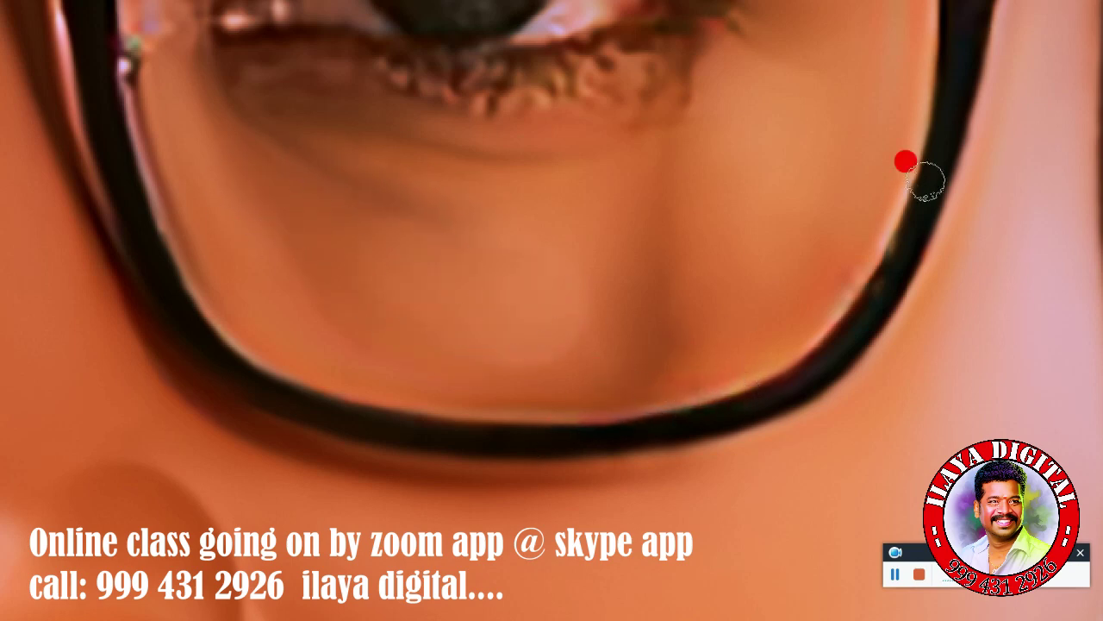
drag(677, 234, 764, 137)
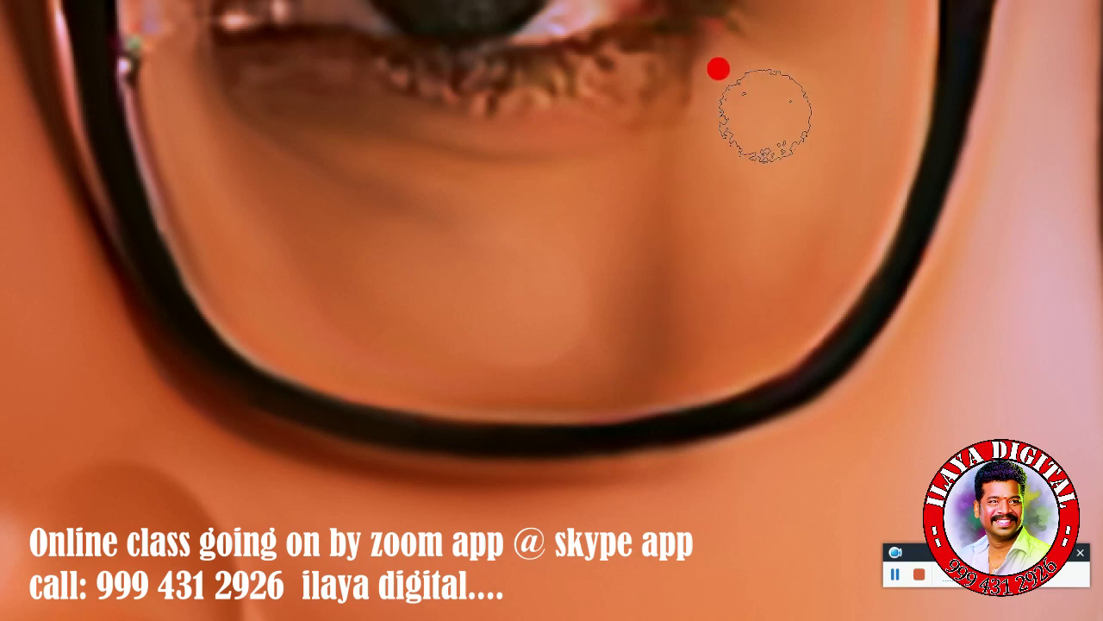
alt+click(615, 285)
ctrl+click(581, 369)
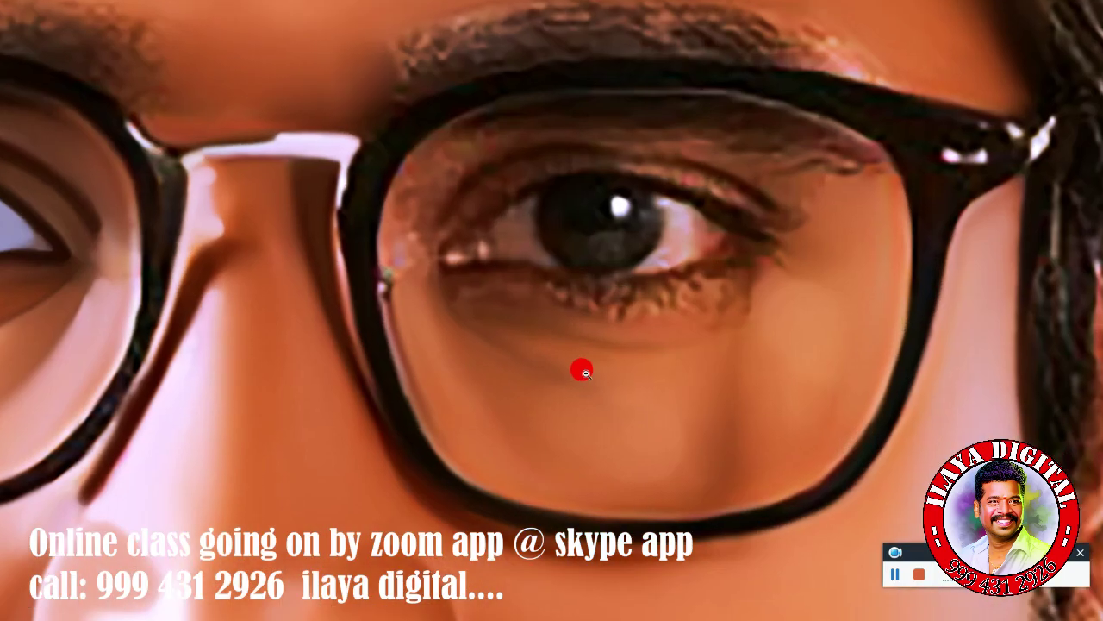
ctrl+click(670, 308)
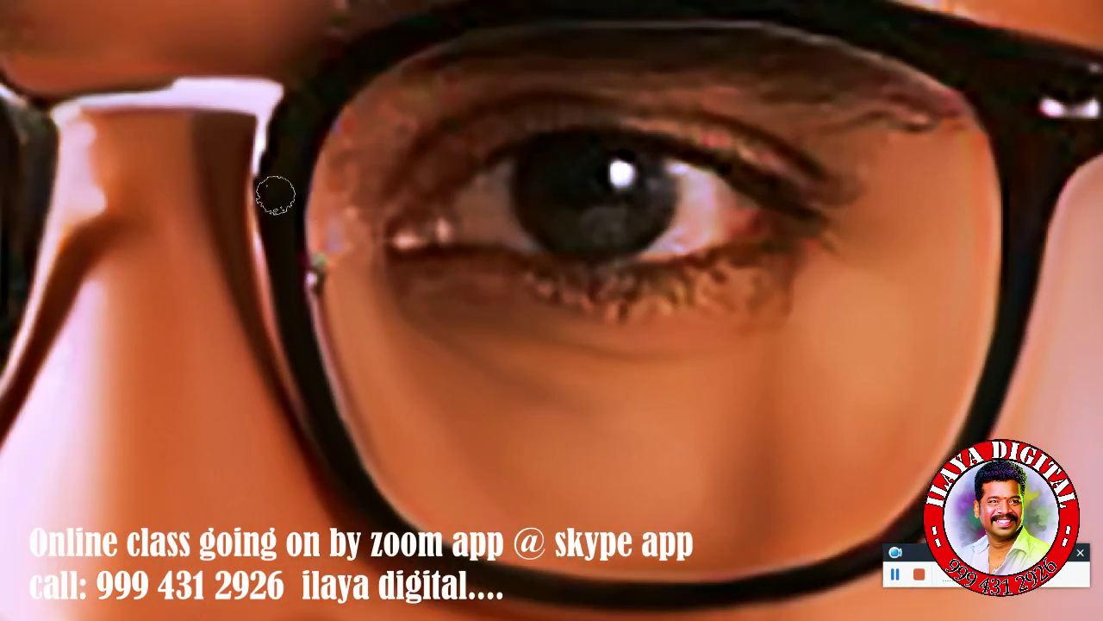
- Smooth the inner lens rim, skin above the eye corner and along the top lens rim
drag(310, 222, 328, 245)
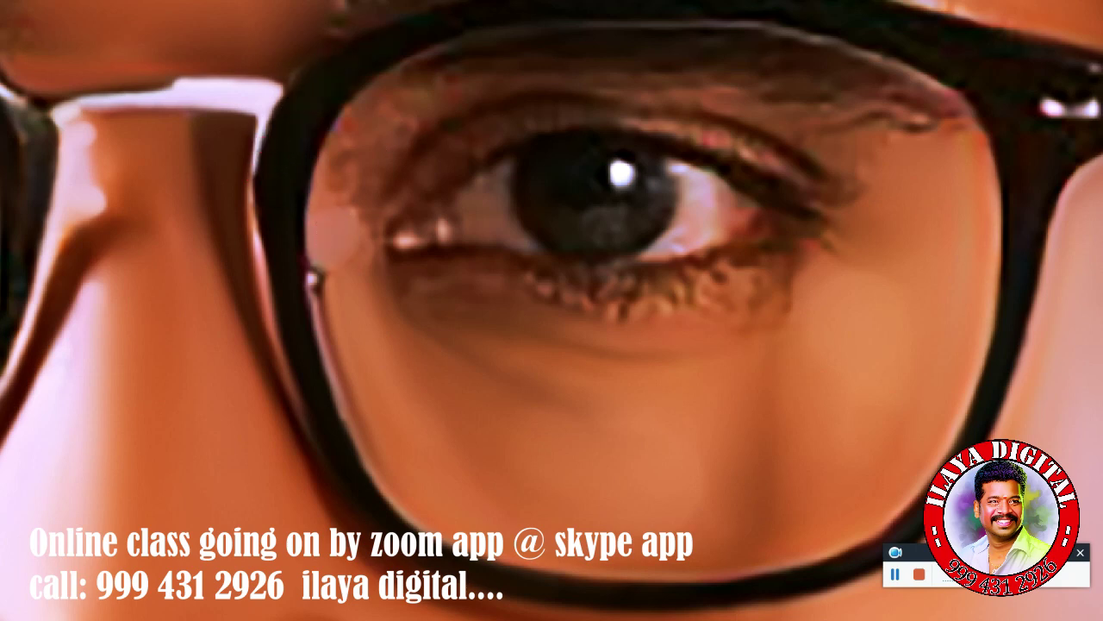
mouse_move(326, 166)
mouse_down()
mouse_move(399, 123)
mouse_move(324, 206)
mouse_up()
mouse_move(824, 130)
mouse_down()
mouse_move(948, 146)
mouse_move(885, 160)
mouse_move(778, 86)
mouse_up()
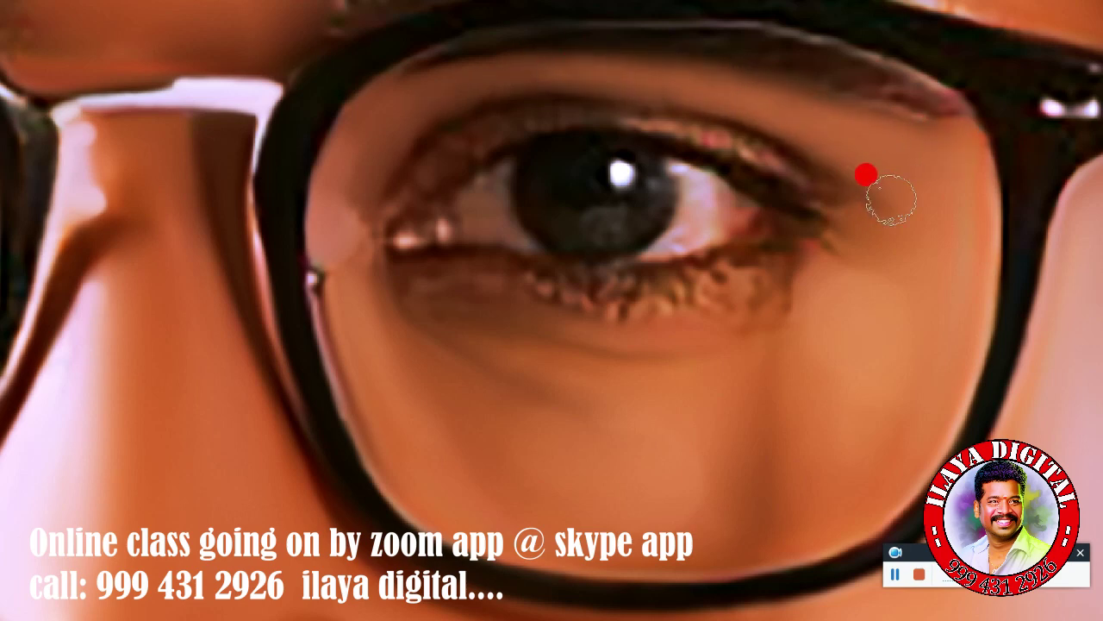
drag(891, 199, 805, 54)
mouse_move(424, 64)
mouse_down()
mouse_move(485, 82)
mouse_move(601, 77)
mouse_move(879, 116)
mouse_up()
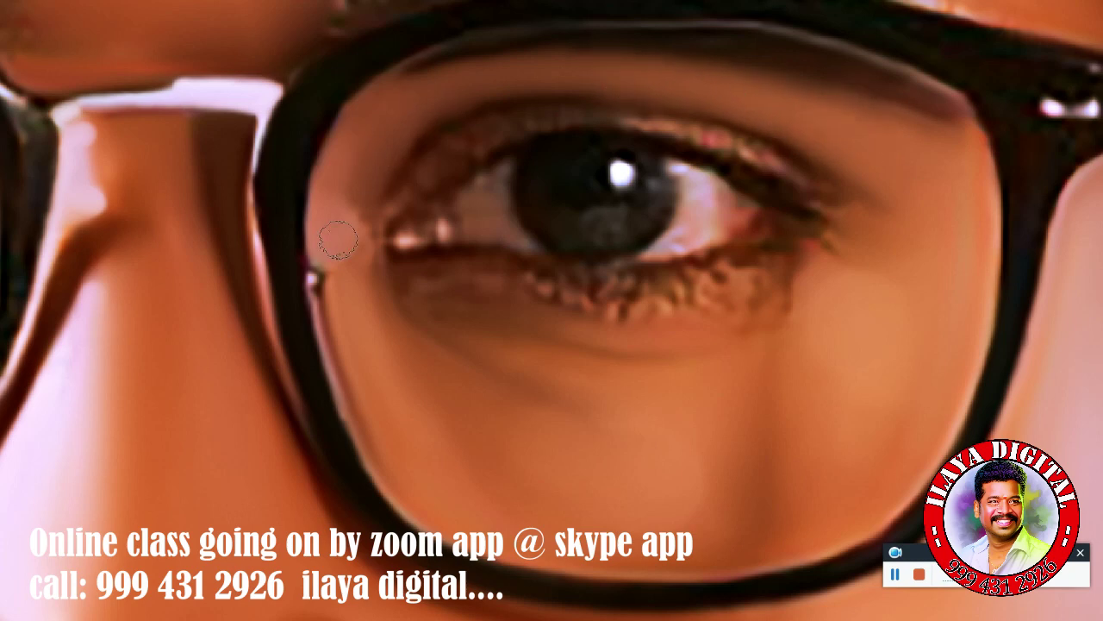
drag(337, 239, 323, 268)
mouse_move(496, 328)
mouse_down()
mouse_move(517, 315)
mouse_move(655, 335)
mouse_up()
- Exit full-screen, check the brush's pressure-based strength settings and smooth the skin under the eye
key(f)
click(897, 401)
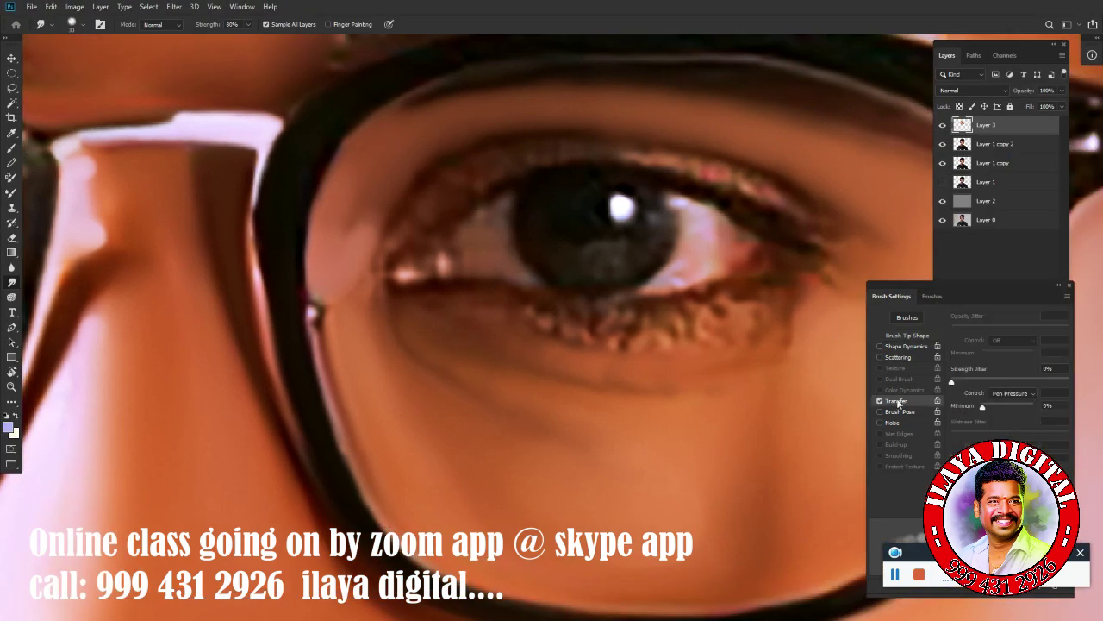
click(379, 327)
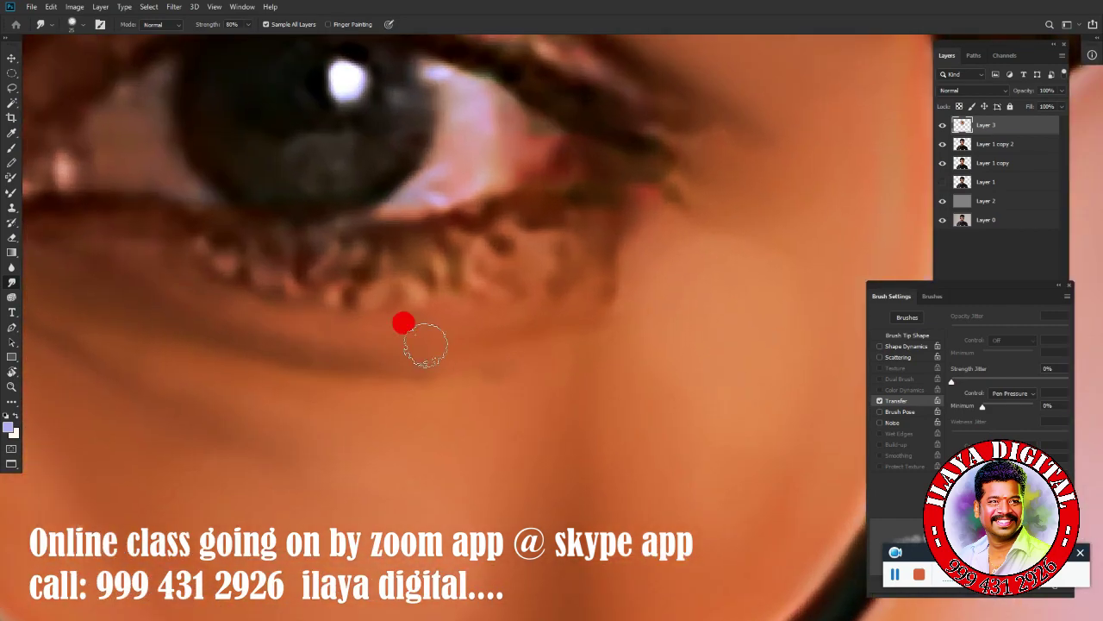
drag(401, 320, 111, 284)
scroll(638, 438, up, 2)
drag(638, 438, 681, 431)
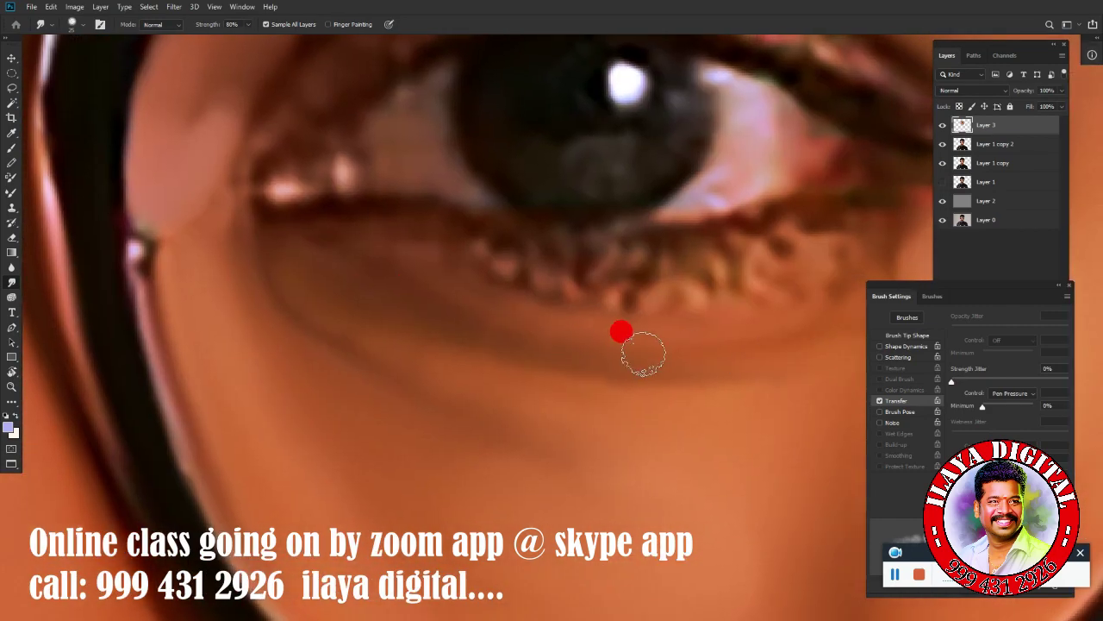
scroll(674, 425, down, 5)
scroll(633, 389, up, 2)
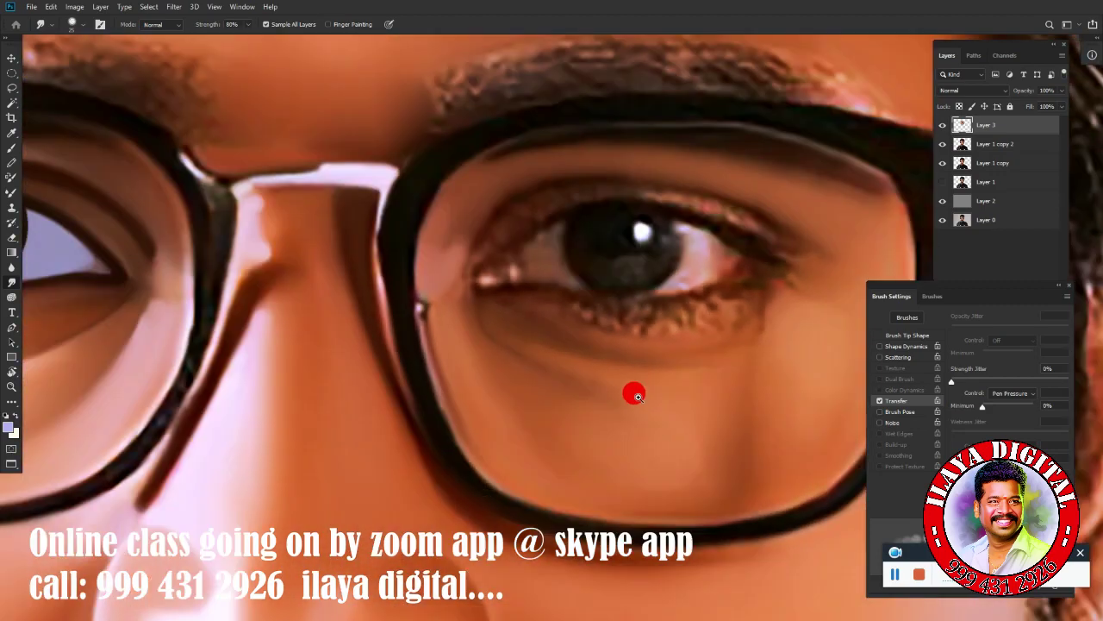
scroll(482, 345, up, 1)
scroll(492, 359, up, 2)
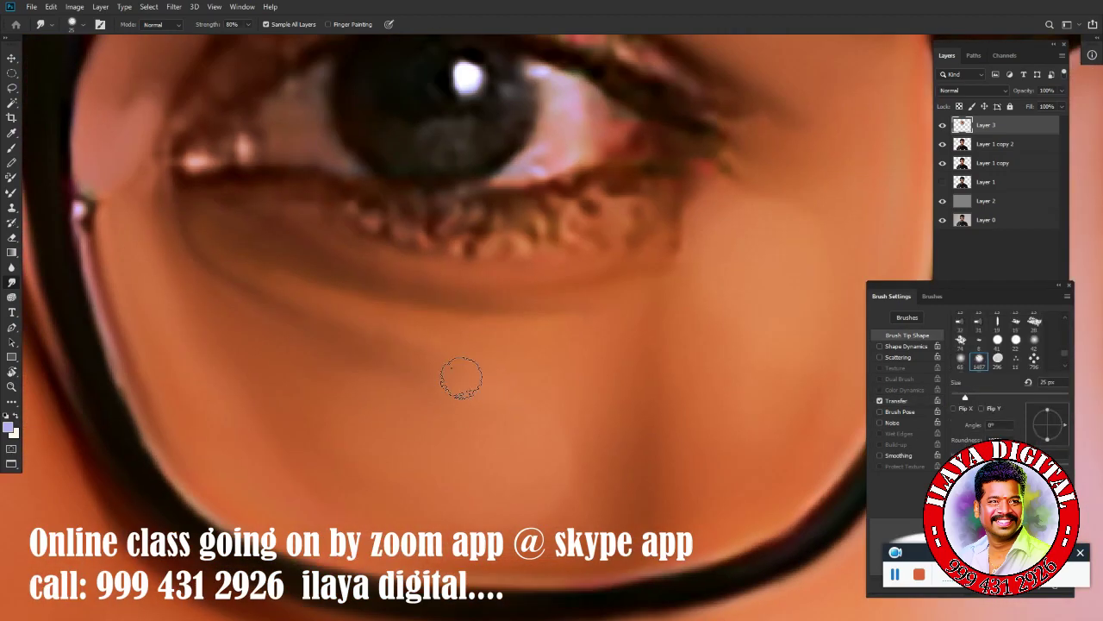
- Smudge the lashes and upper lash line at the outer corner with a 35-45 px brush, then soften the eyelid crease at 25 px
key(bracketright)
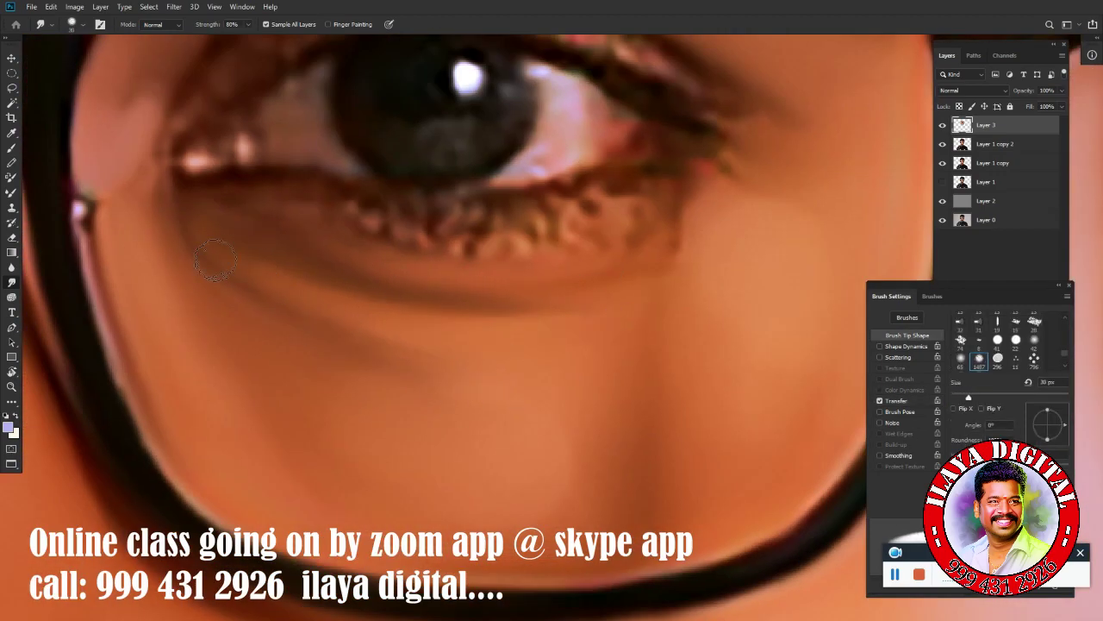
key(bracketright)
mouse_move(680, 167)
mouse_down()
mouse_move(715, 207)
mouse_move(561, 233)
mouse_move(354, 226)
mouse_move(387, 239)
mouse_up()
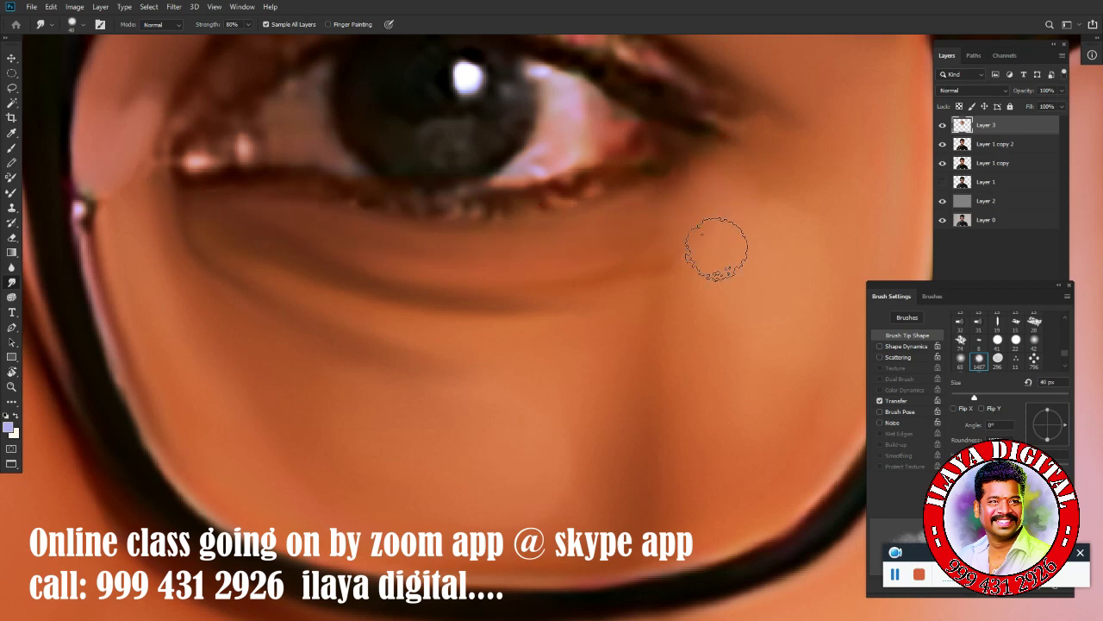
key(bracketright)
key(bracketright)
scroll(487, 268, down, 3)
scroll(630, 271, up, 2)
scroll(648, 266, up, 1)
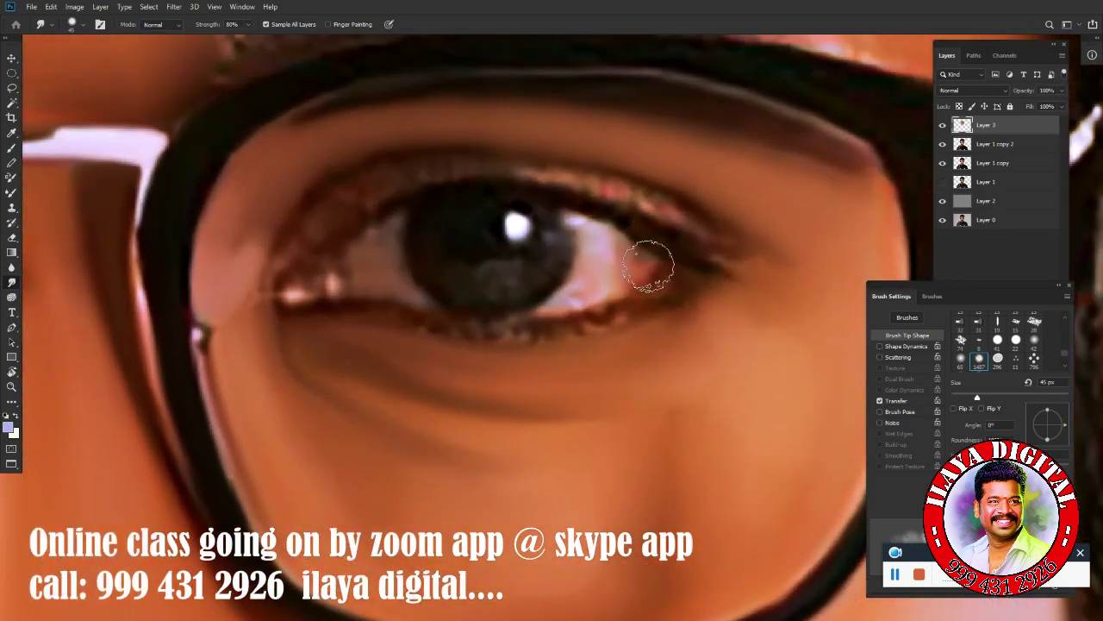
mouse_move(637, 201)
mouse_down()
mouse_move(714, 238)
mouse_move(561, 173)
mouse_up()
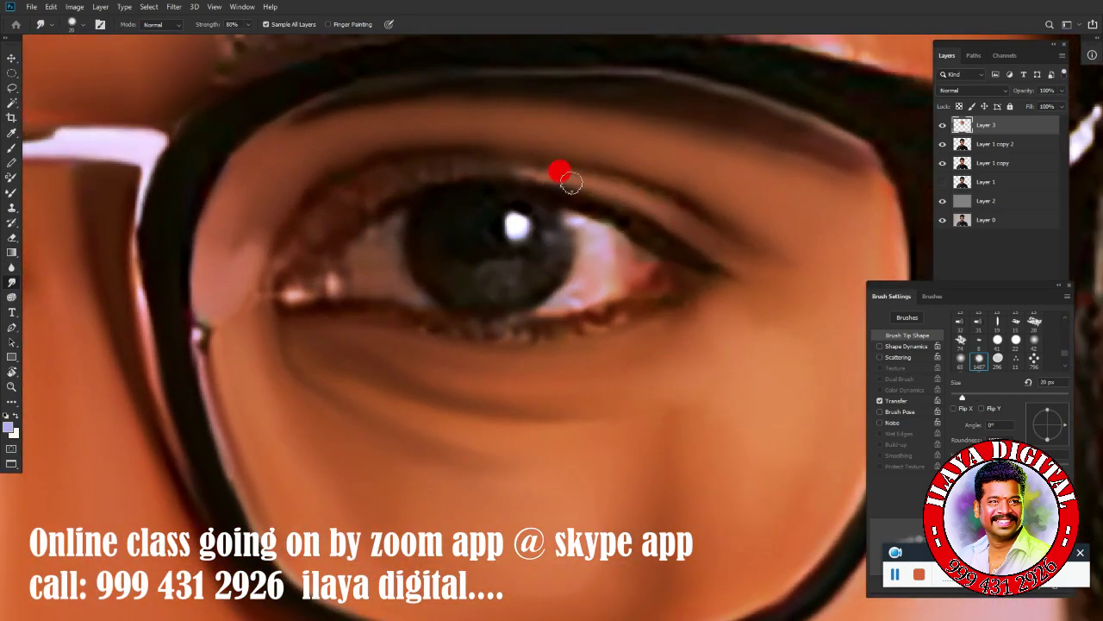
key(bracketright)
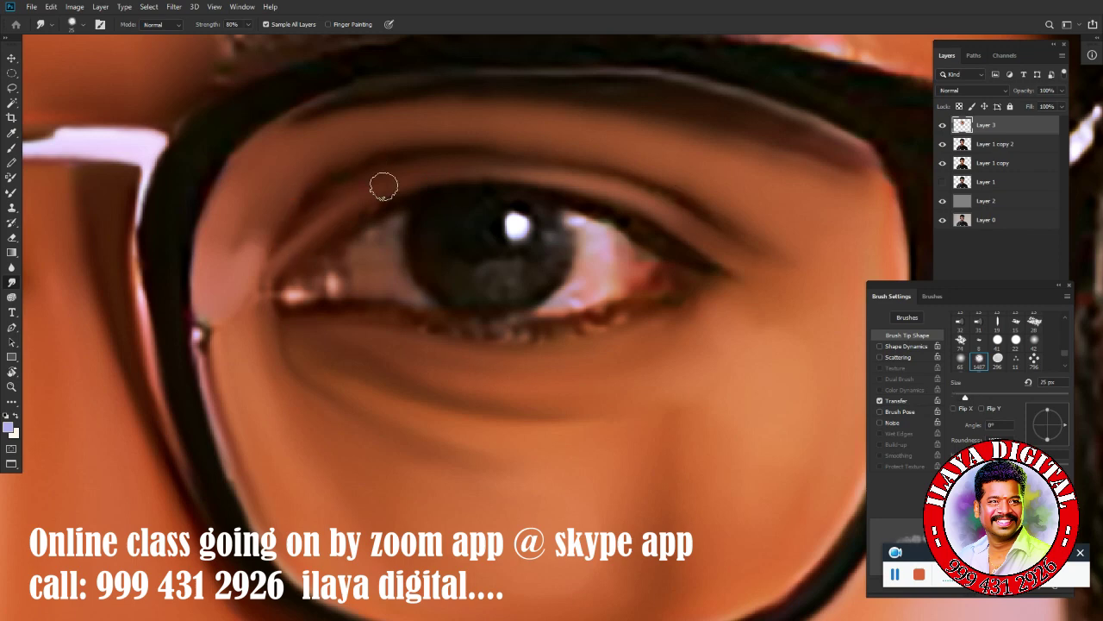
click(529, 160)
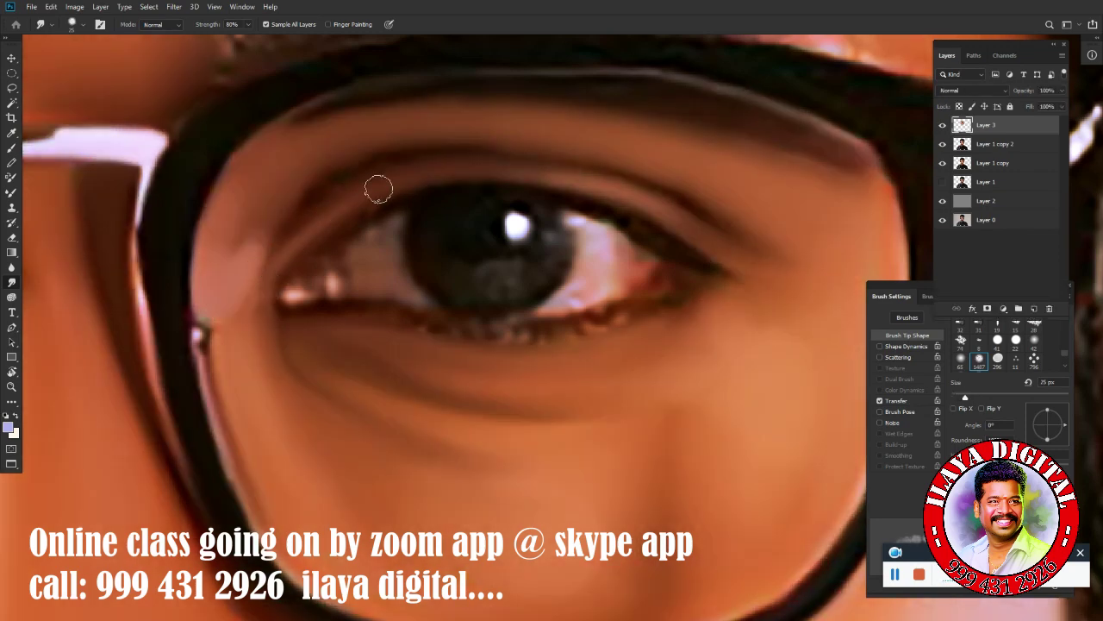
drag(598, 182, 496, 166)
- Switch to the Mixer Brush and try loading a paint colour from the colour chooser
key(b)
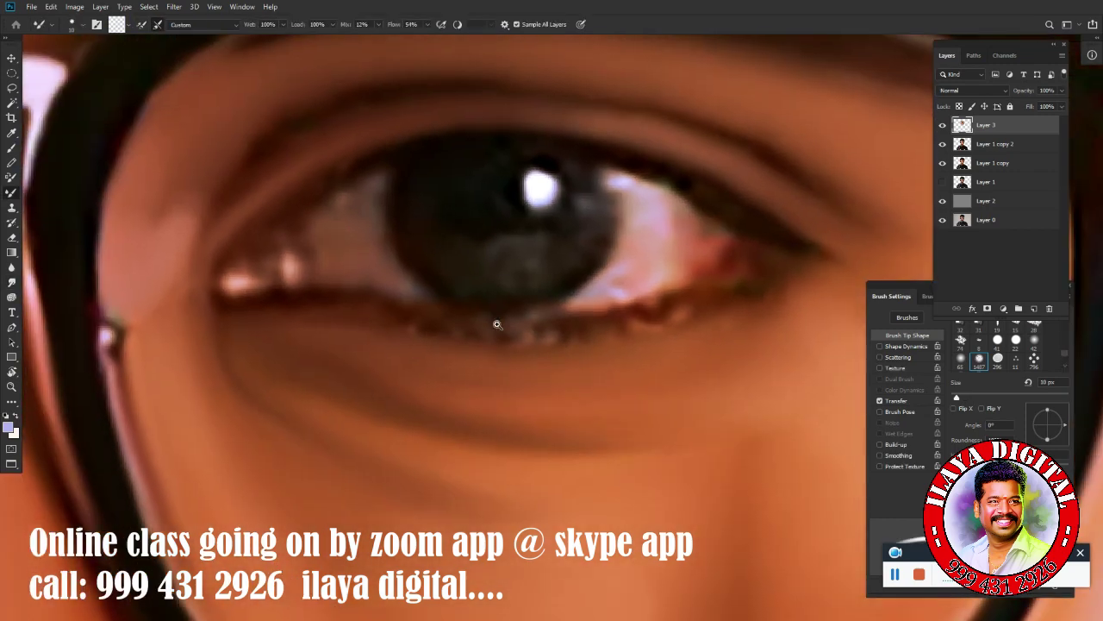
drag(356, 249, 355, 186)
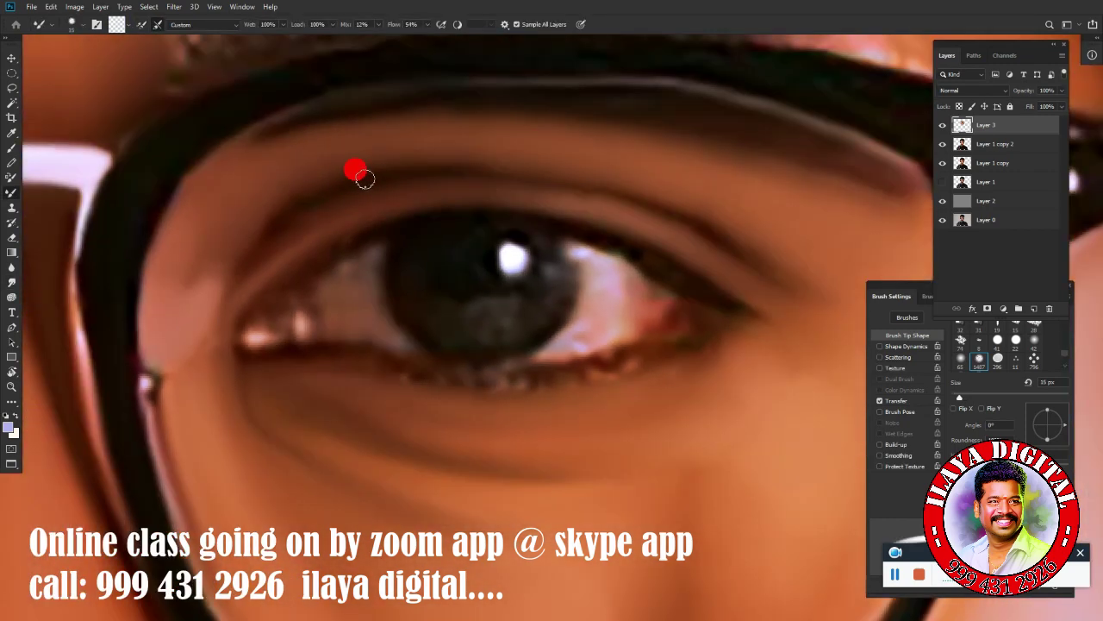
click(117, 24)
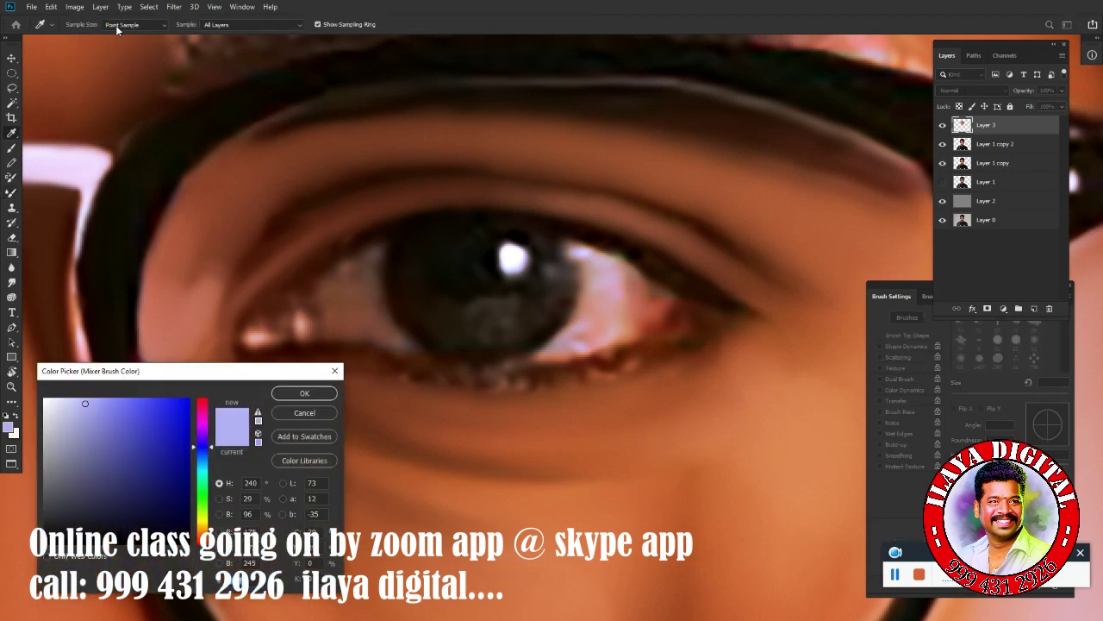
click(304, 412)
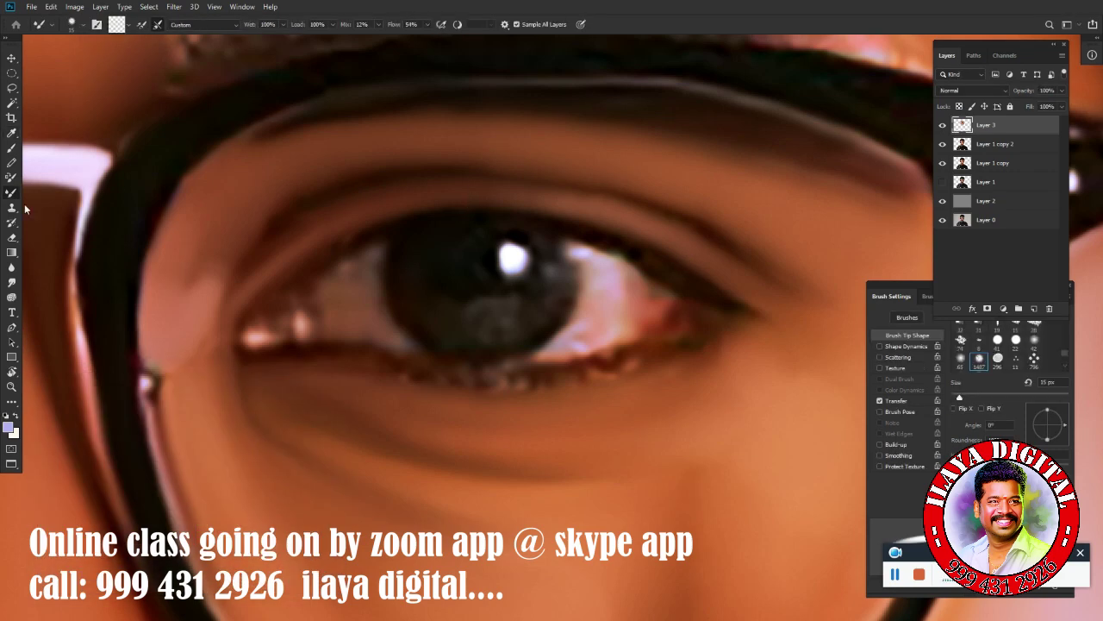
click(116, 25)
click(305, 412)
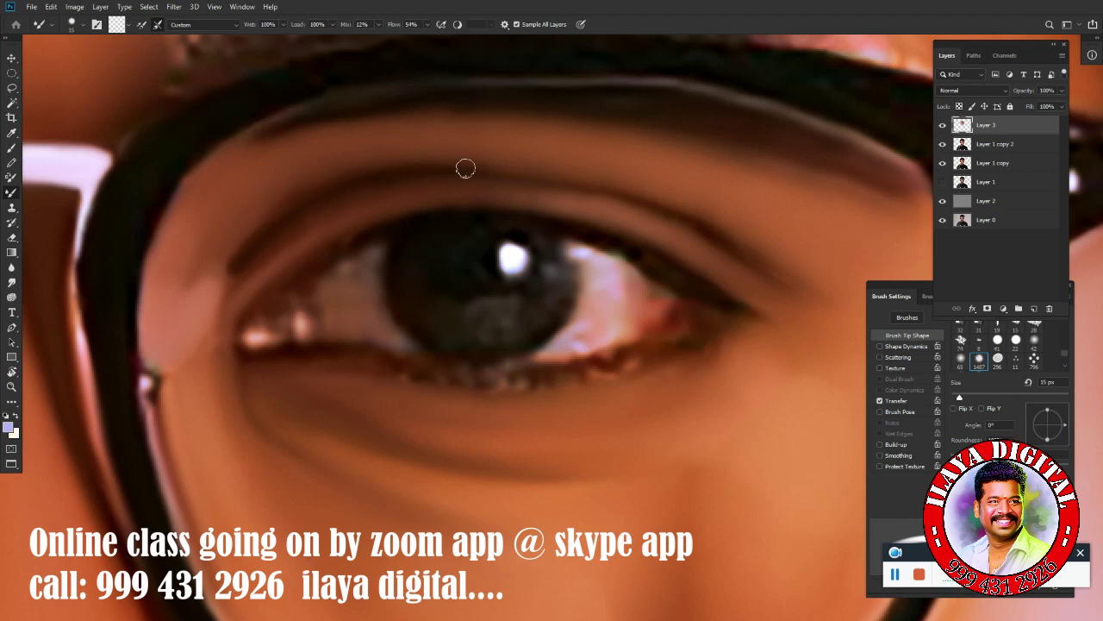
- Darken the upper eyelid crease with a stroke and enlarge the brush to 20 px
drag(577, 184, 638, 189)
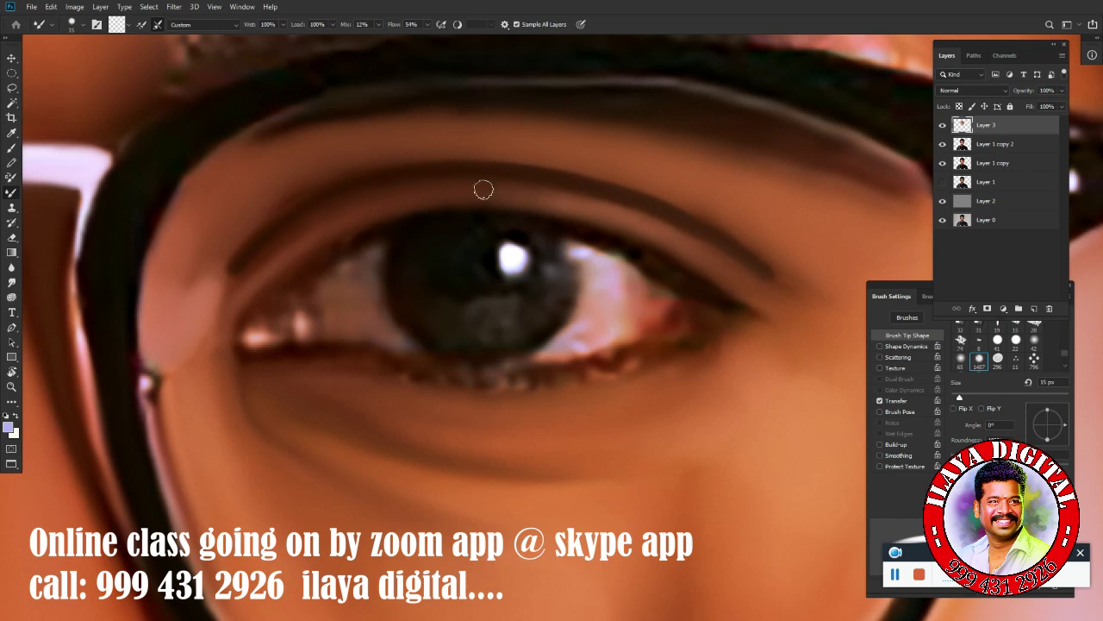
key(bracketright)
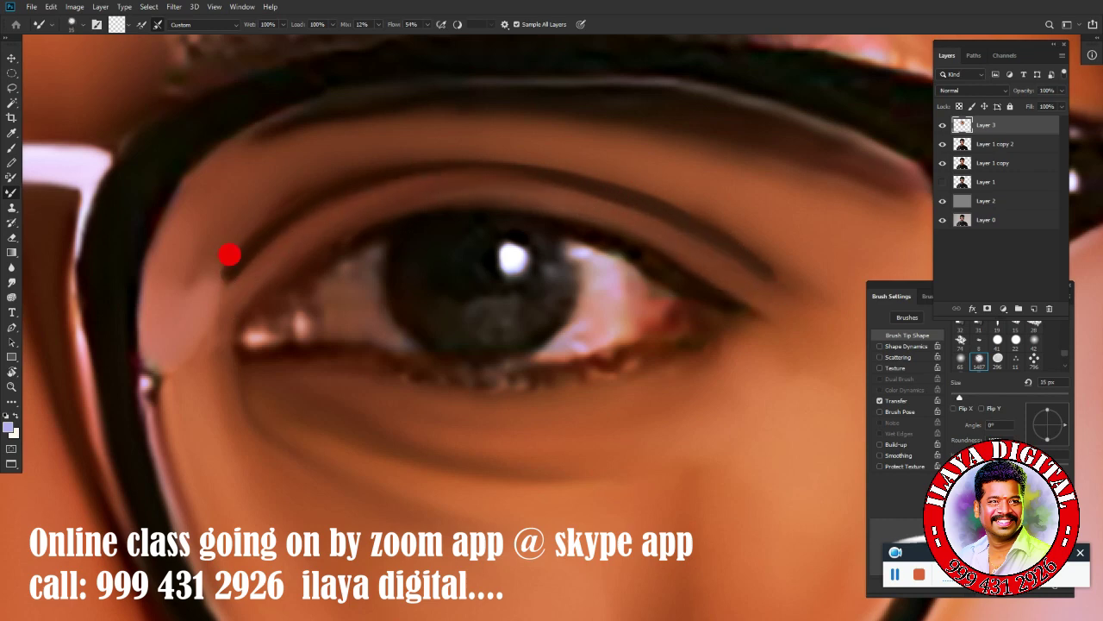
scroll(625, 395, down, 1)
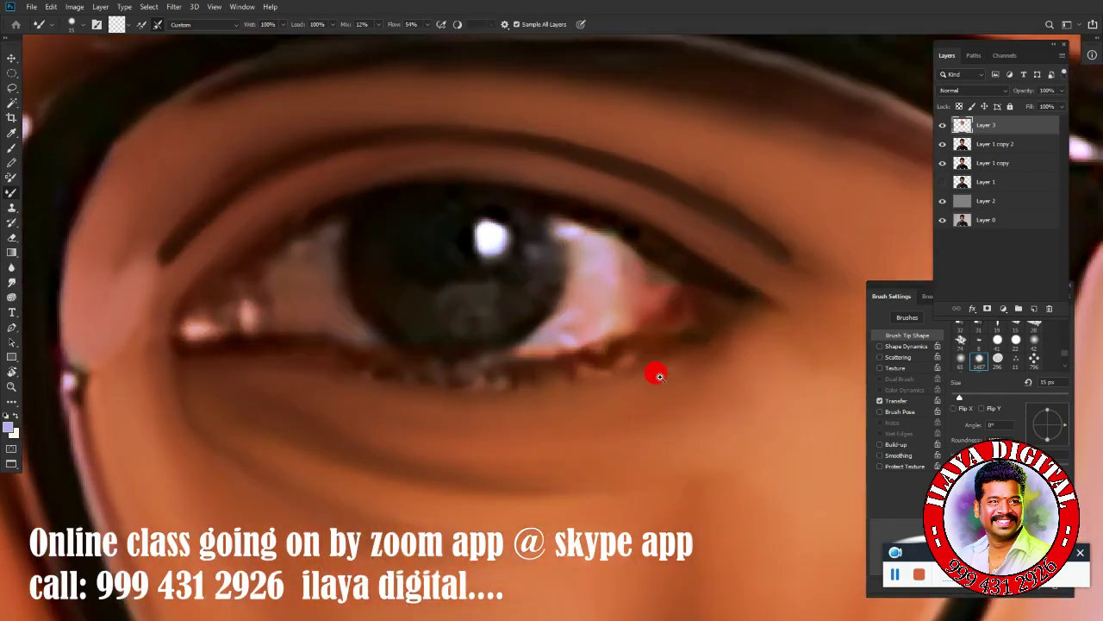
scroll(561, 324, up, 2)
scroll(542, 350, down, 3)
scroll(560, 267, up, 1)
- Outline the outer eye white with a curved pen path along the lower eyelid
key(p)
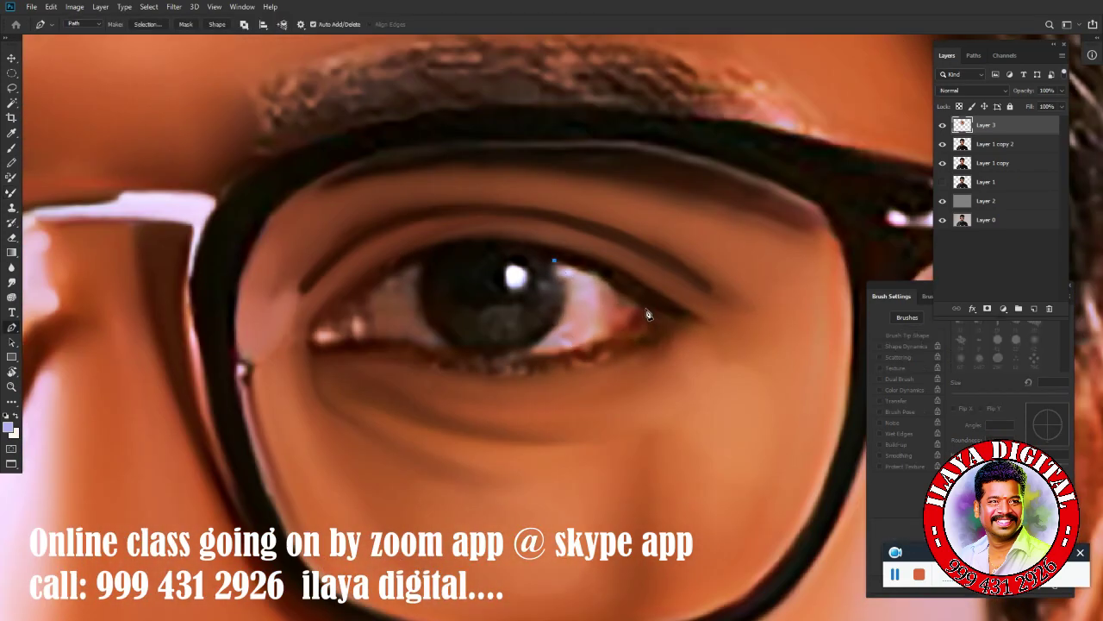
drag(644, 307, 674, 346)
drag(514, 359, 403, 351)
ctrl+click(595, 392)
- Choose lavender as the Mixer Brush colour and paint the outer eye white
key(b)
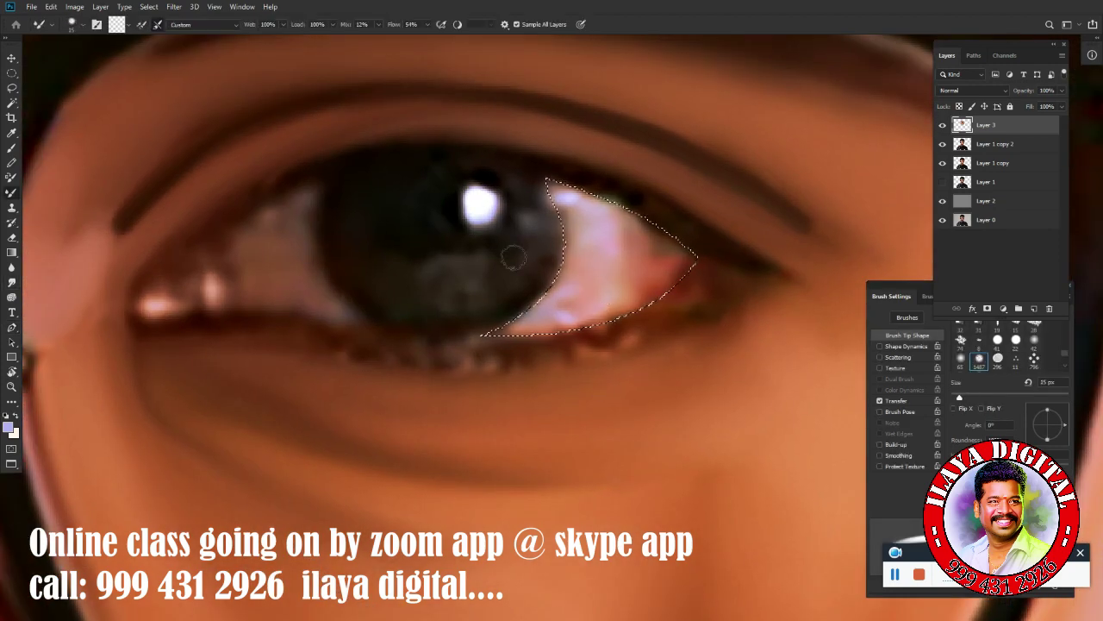
click(111, 26)
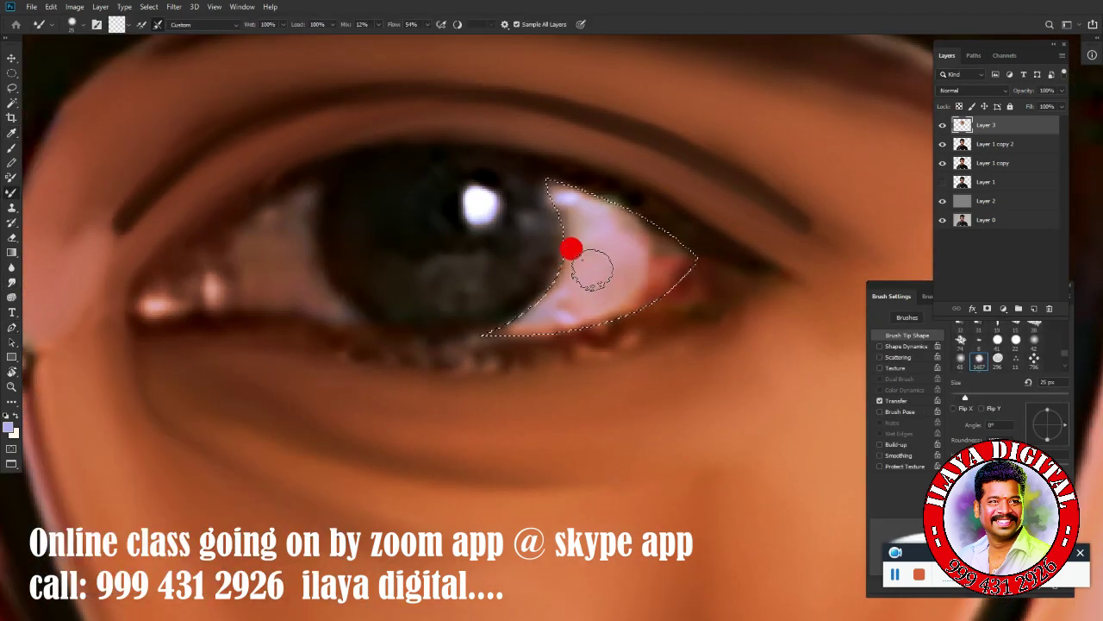
key(Return)
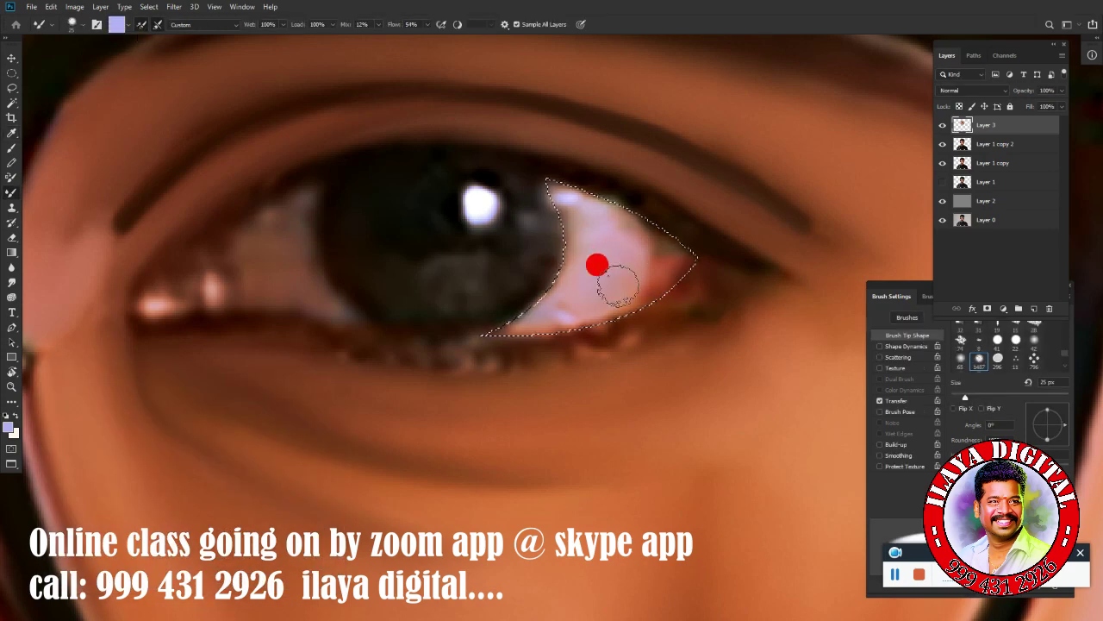
drag(596, 263, 643, 251)
drag(531, 163, 541, 291)
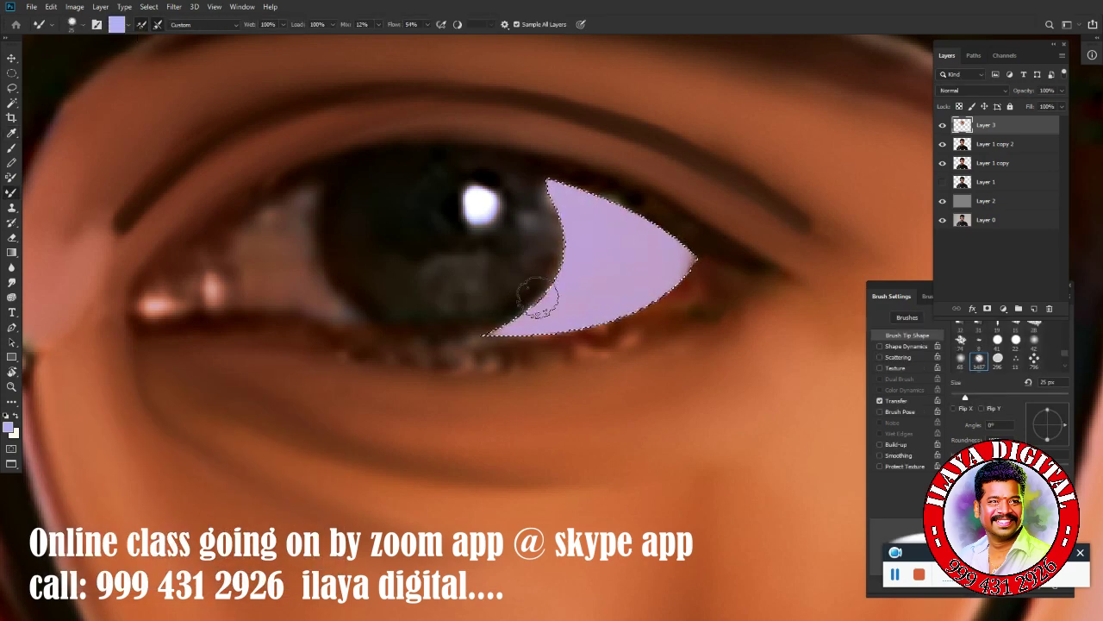
key(e)
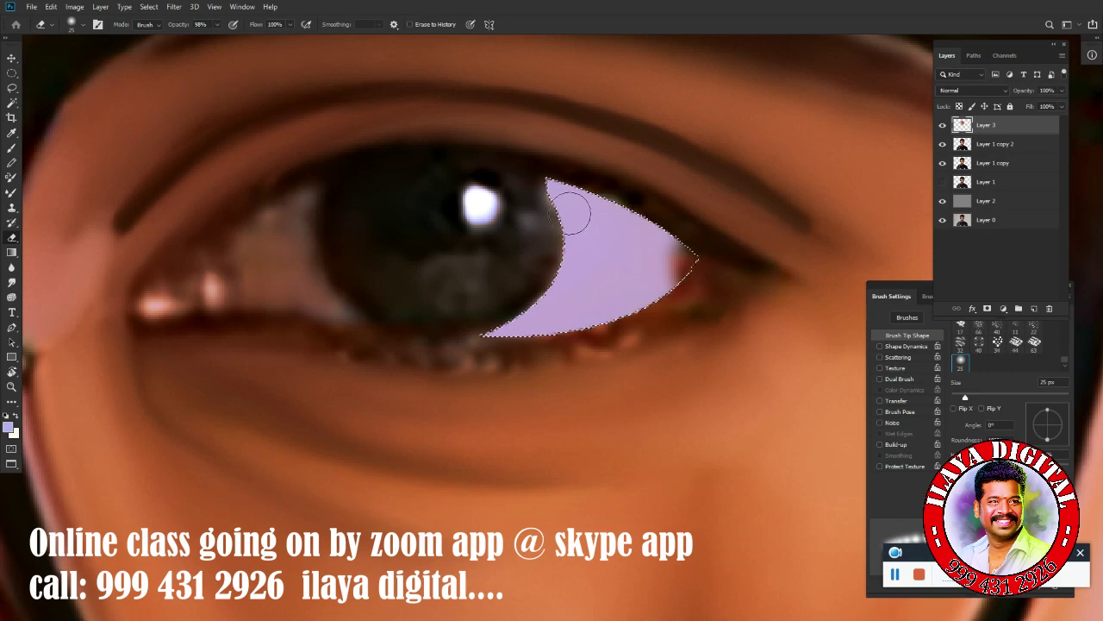
key(b)
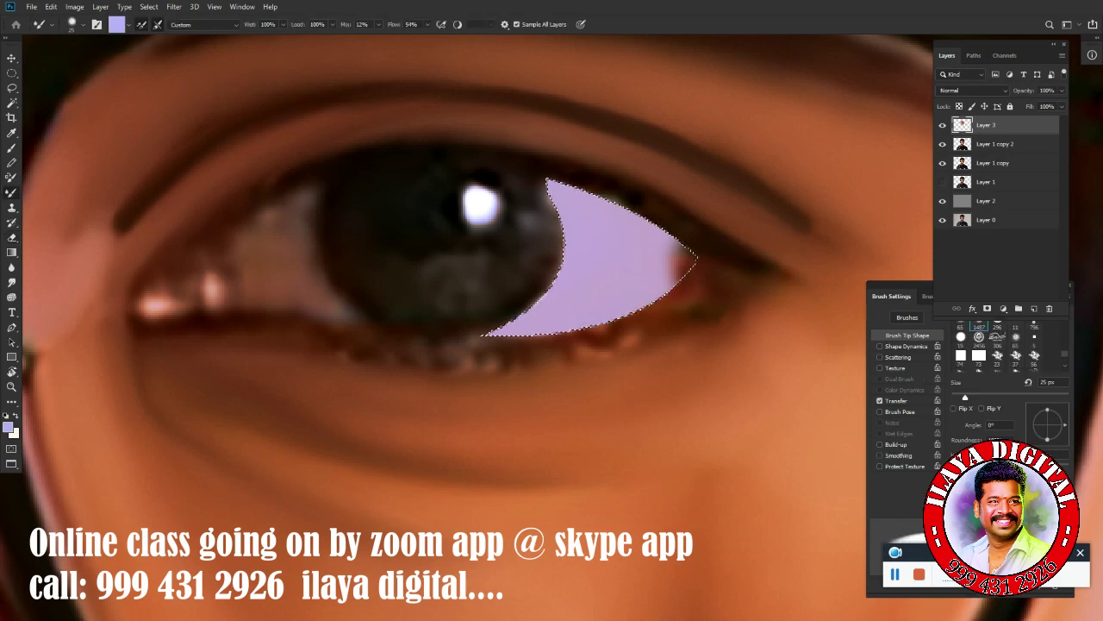
- Review the whole face, then feather the eye-white selection by 2 pixels
key(ctrl+d)
scroll(664, 152, down, 2)
scroll(603, 350, down, 4)
scroll(672, 389, up, 6)
scroll(687, 256, down, 2)
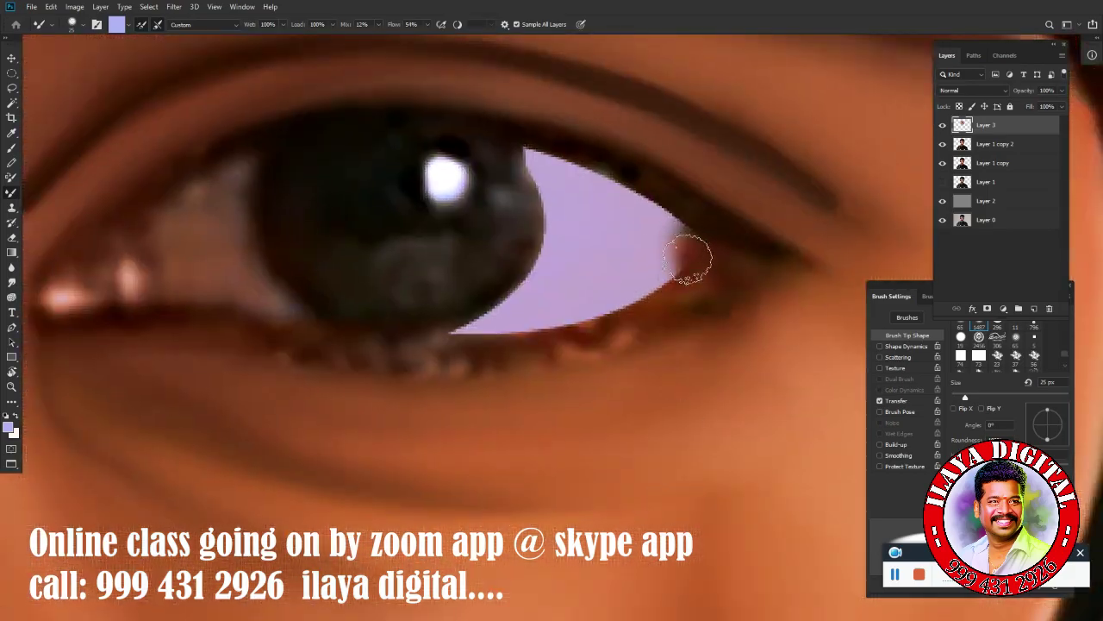
scroll(687, 256, up, 3)
scroll(729, 247, up, 2)
scroll(655, 241, down, 4)
scroll(576, 232, down, 2)
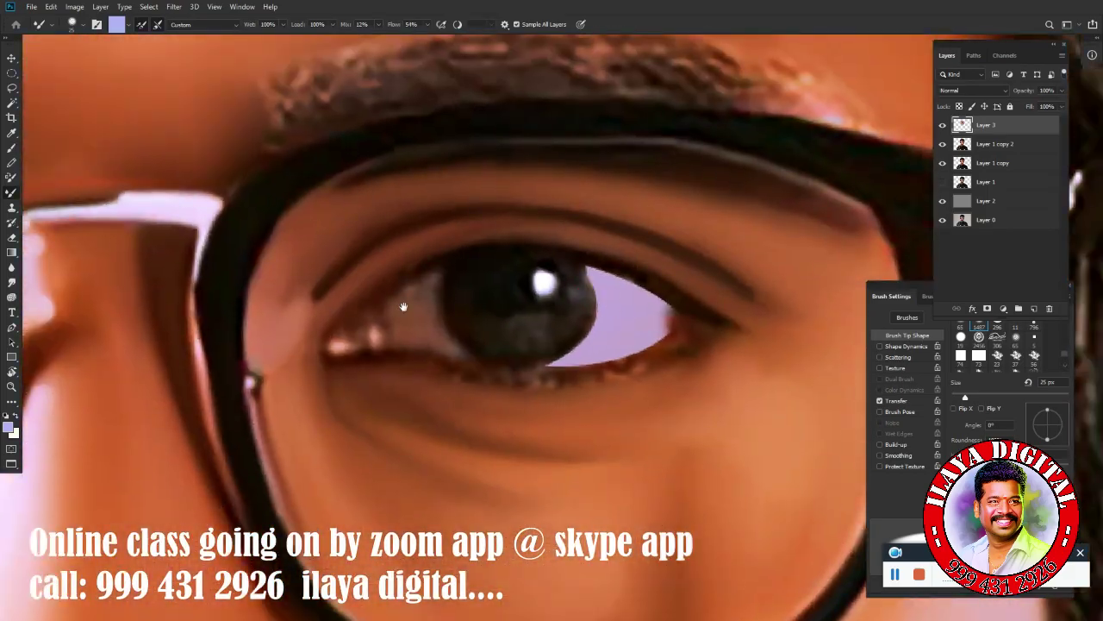
scroll(403, 306, up, 5)
scroll(486, 323, down, 6)
scroll(729, 288, up, 3)
key(ctrl+shift+d)
key(shift+F6)
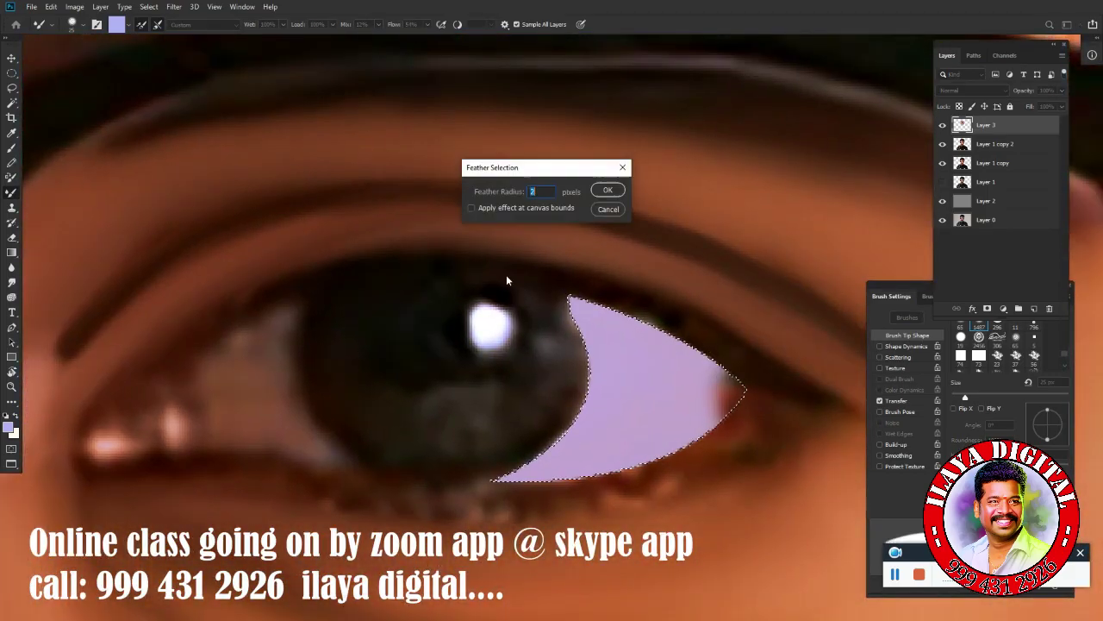
key(Return)
- Brush more lavender over the eye white for smooth coverage
scroll(634, 362, up, 2)
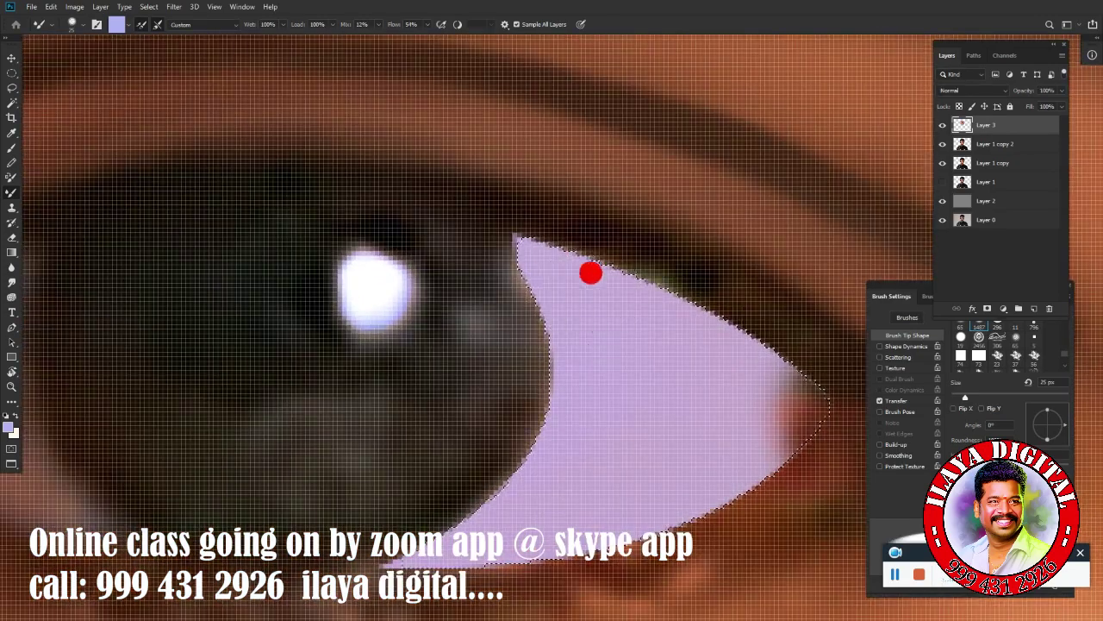
mouse_move(590, 273)
mouse_down()
mouse_move(665, 454)
mouse_move(559, 261)
mouse_up()
scroll(638, 371, down, 3)
scroll(576, 262, up, 2)
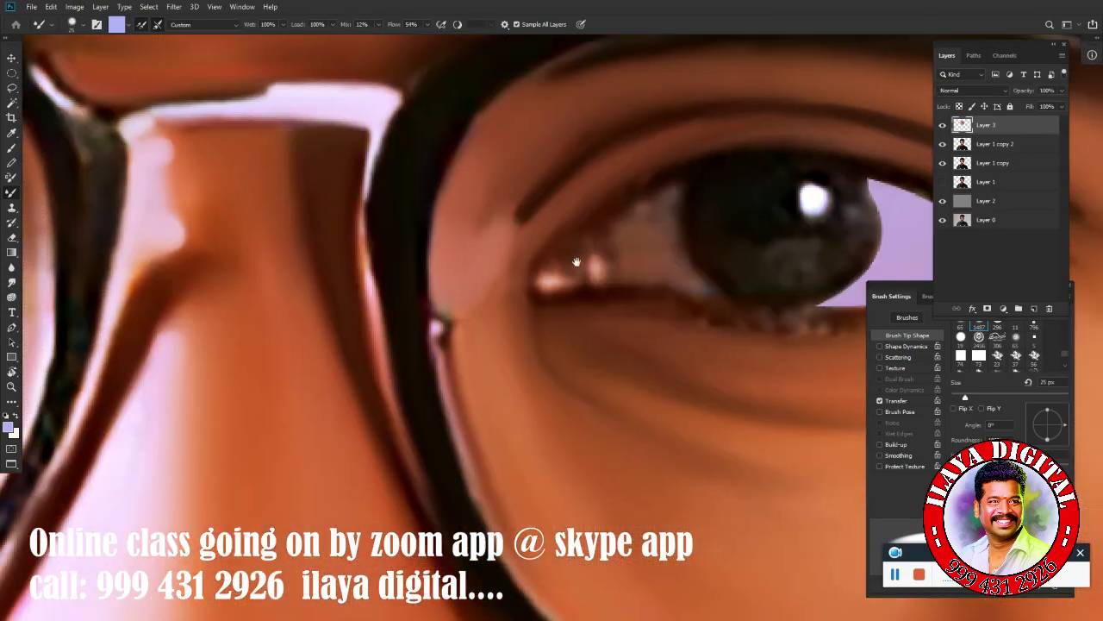
scroll(577, 262, up, 3)
scroll(562, 371, down, 5)
scroll(305, 408, up, 3)
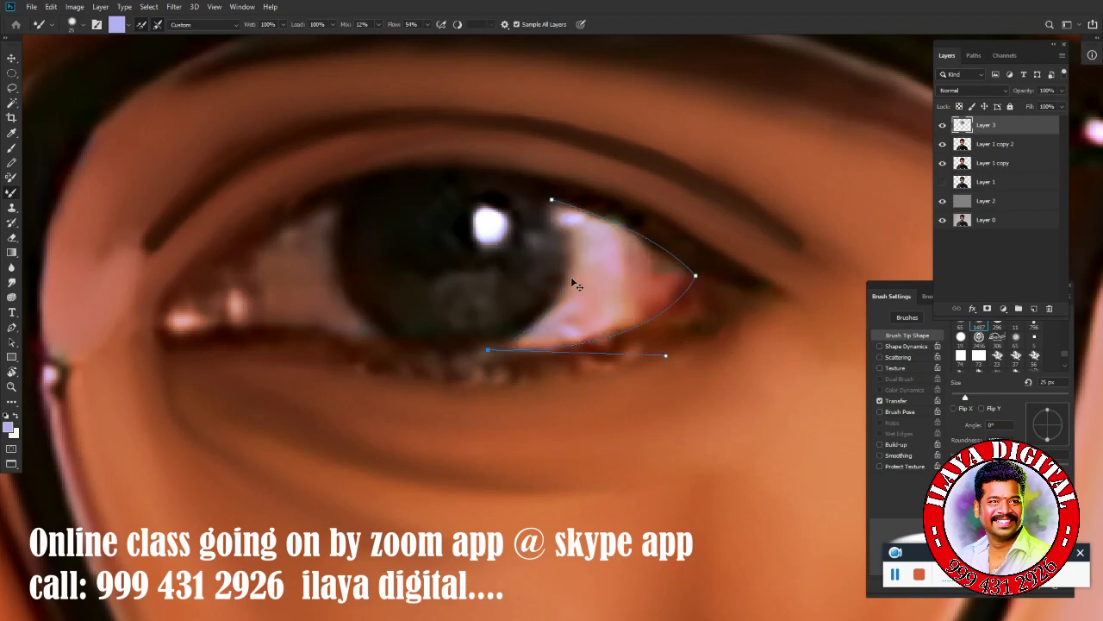
- Trace the whole eye opening along both lids with a pen path and load it as a selection
scroll(589, 231, down, 1)
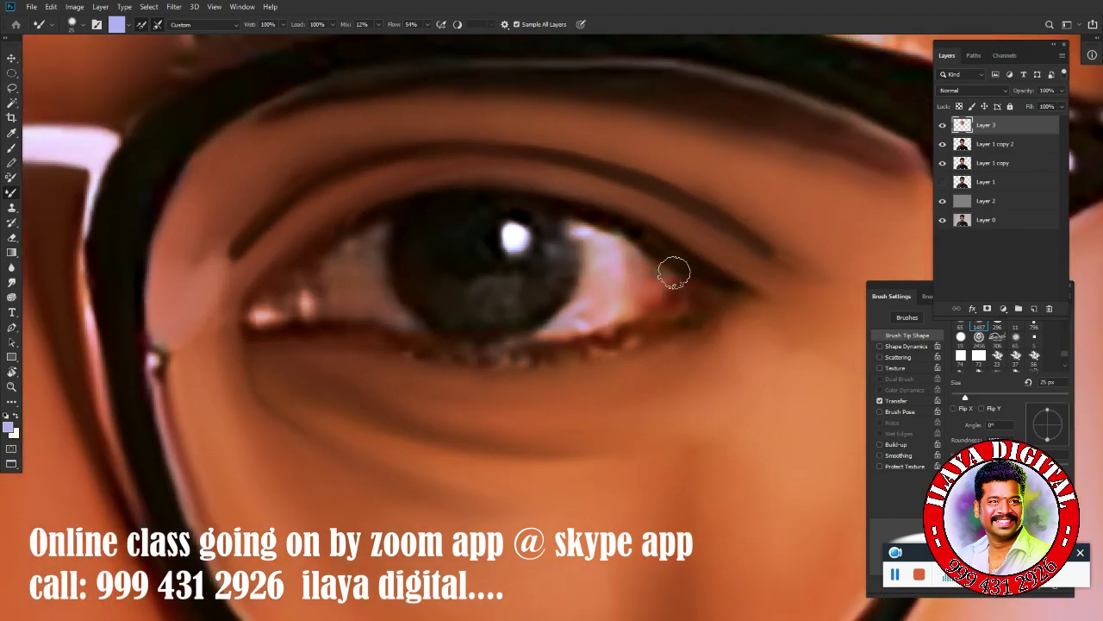
drag(621, 317, 621, 250)
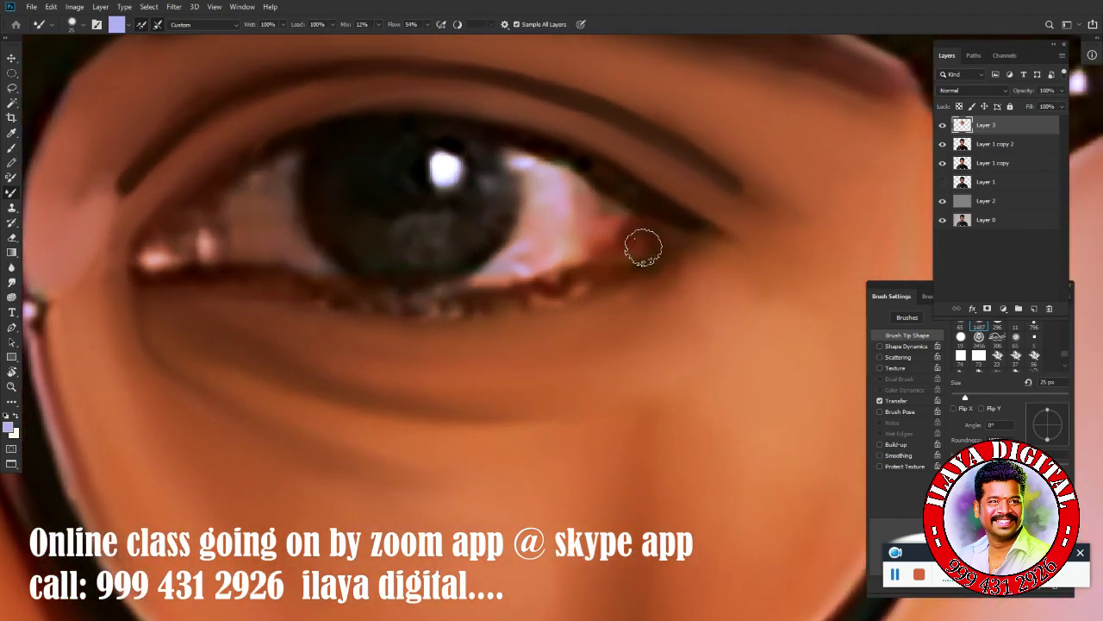
key(p)
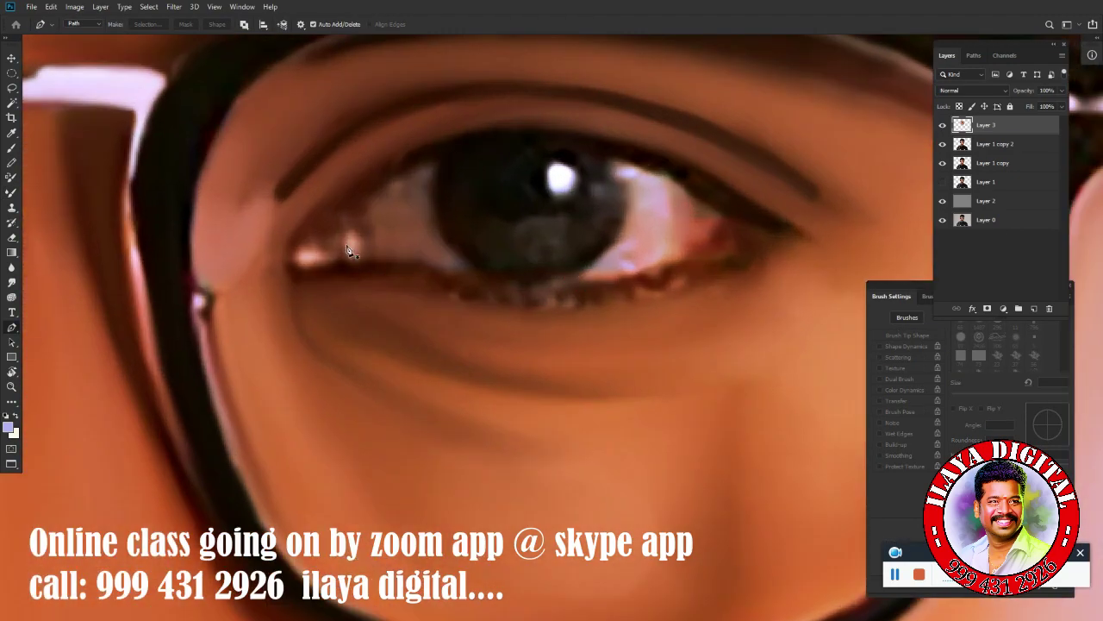
drag(347, 210, 146, 372)
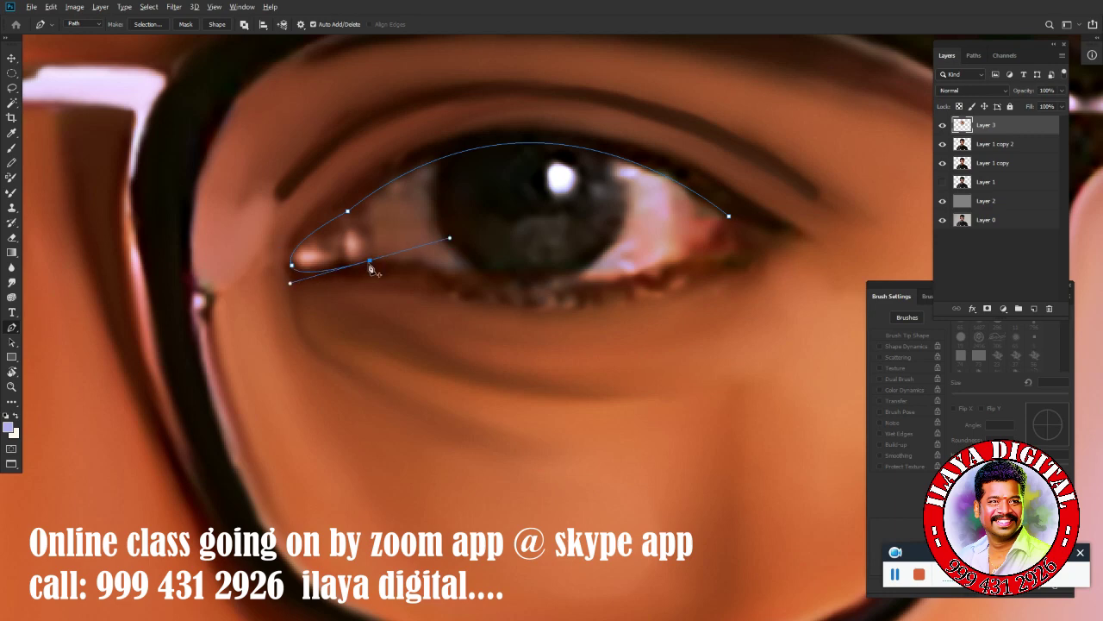
click(800, 118)
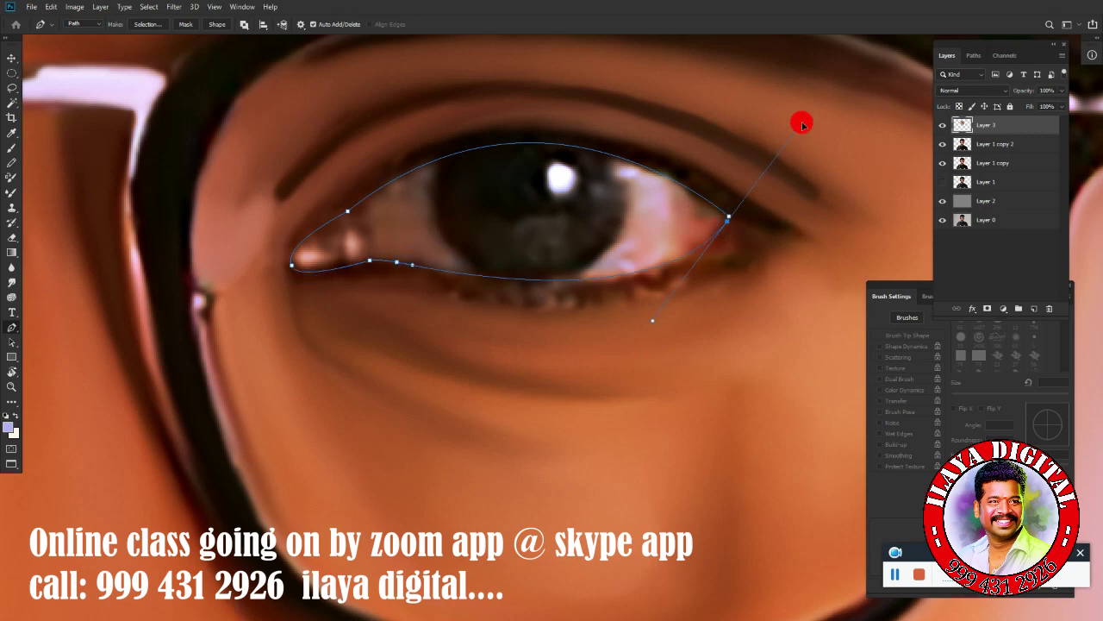
- Paint lavender over the outer, inner-corner and upper eye white, blending along the lid
key(b)
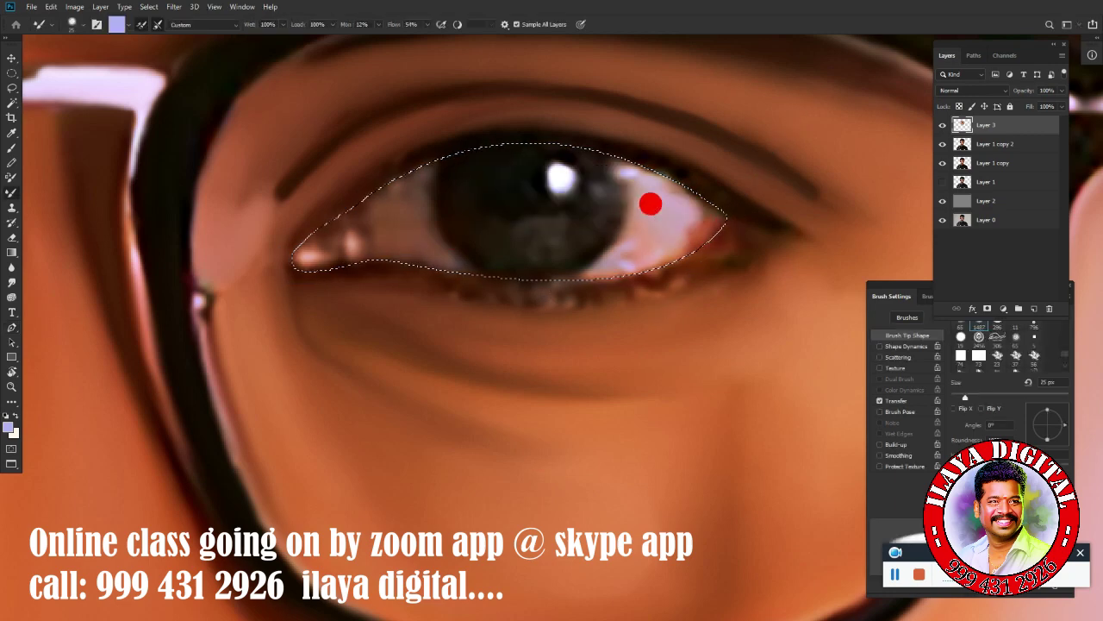
mouse_move(648, 199)
mouse_down()
mouse_move(643, 180)
mouse_move(659, 263)
mouse_move(690, 229)
mouse_up()
mouse_move(398, 220)
mouse_down()
mouse_move(413, 234)
mouse_move(388, 233)
mouse_up()
drag(394, 190, 420, 200)
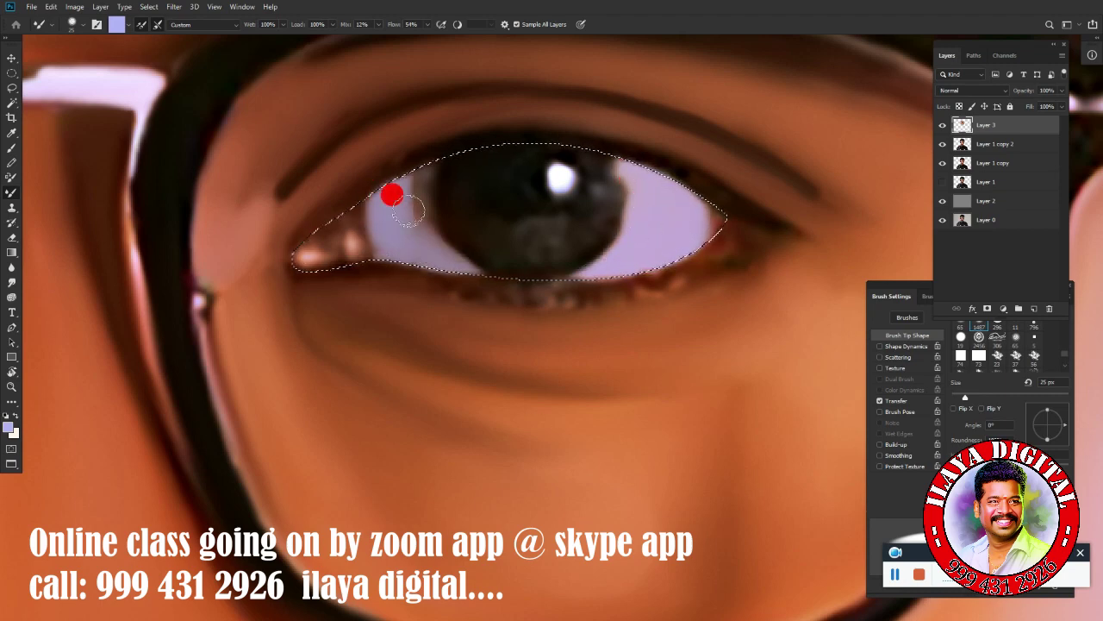
drag(329, 235, 359, 252)
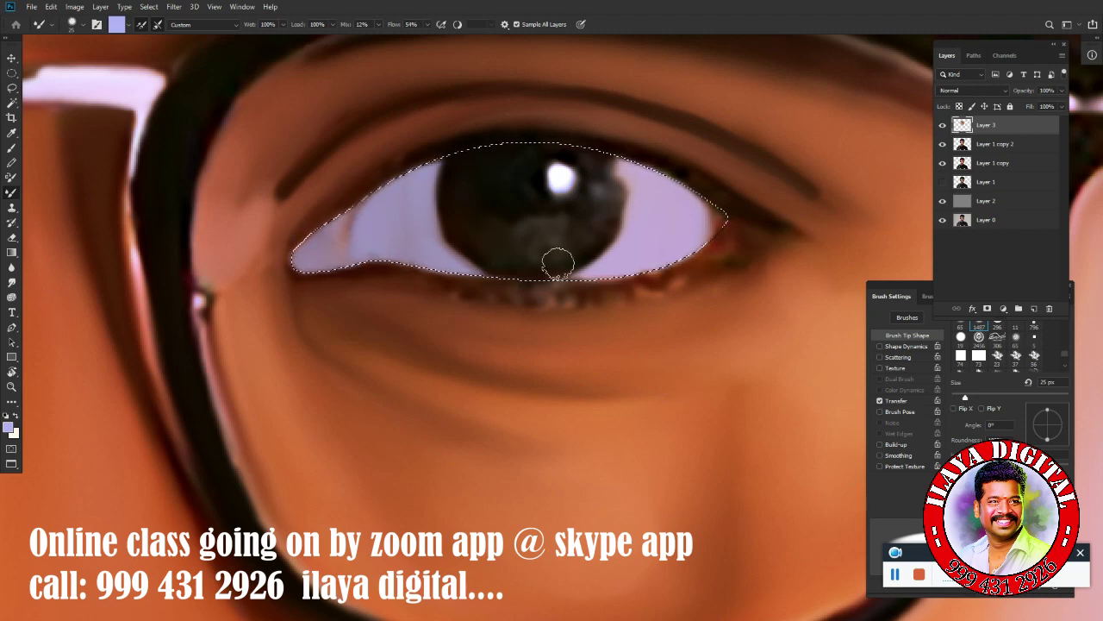
drag(557, 263, 552, 259)
mouse_move(566, 141)
mouse_down()
mouse_move(689, 176)
mouse_move(473, 141)
mouse_up()
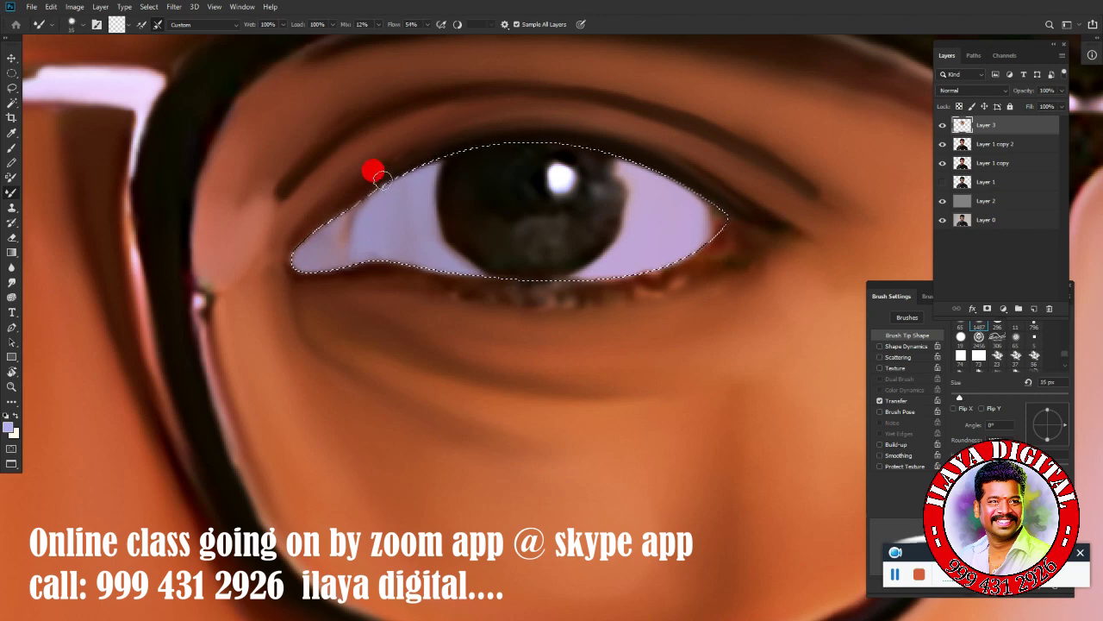
drag(730, 215, 711, 246)
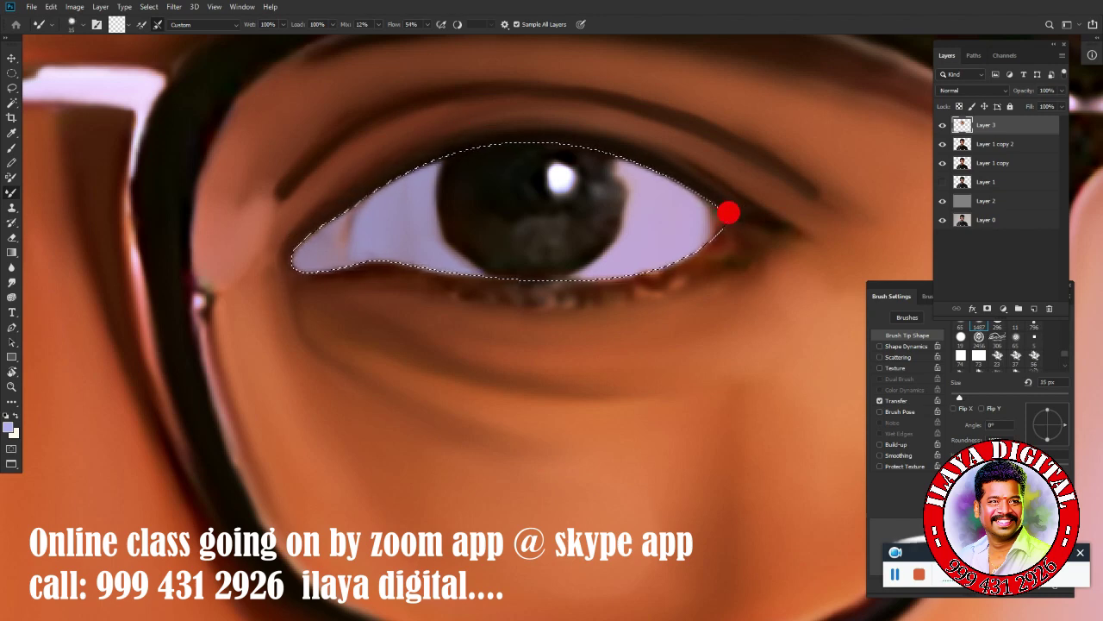
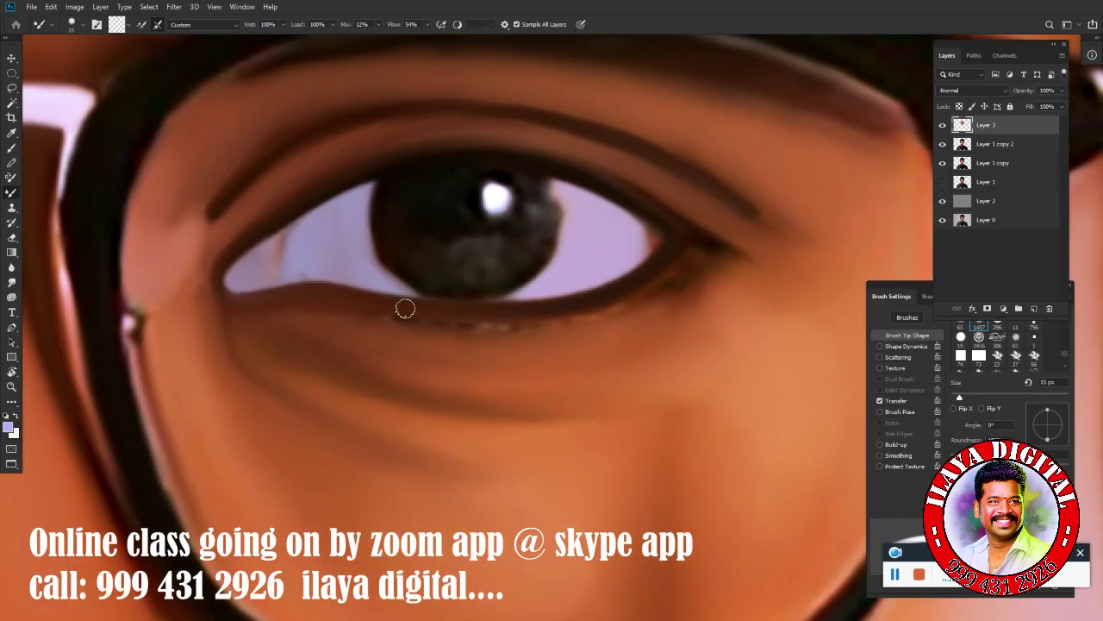
- Smudge the right eye's inner and outer corners, lower lash line and upper lid at 80% strength
key(r)
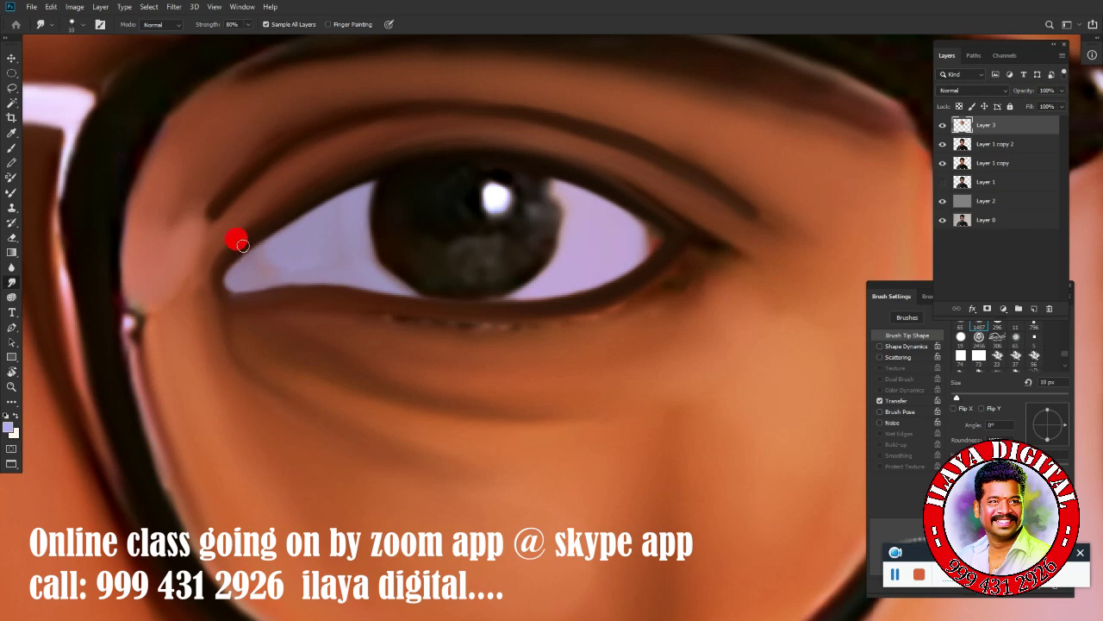
drag(258, 233, 271, 290)
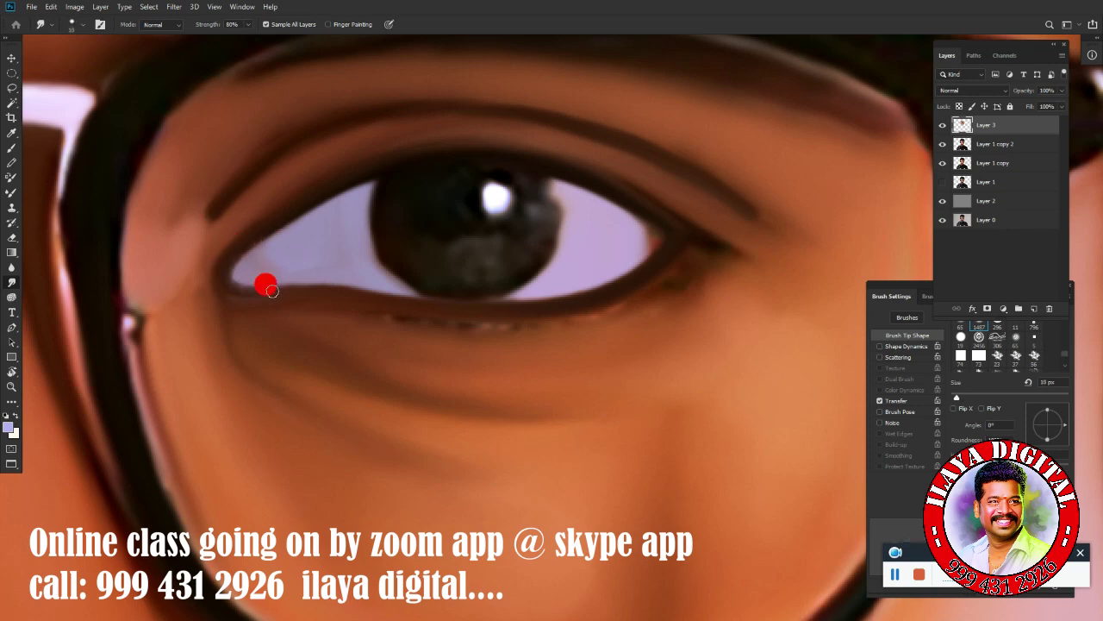
drag(680, 259, 413, 304)
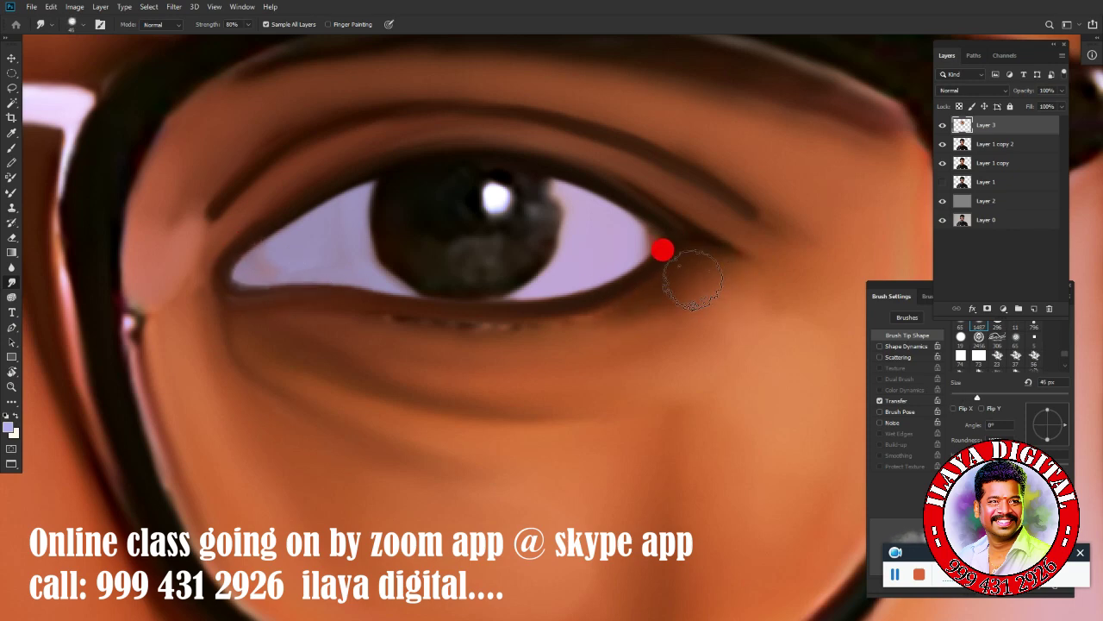
mouse_move(686, 269)
mouse_down()
mouse_move(571, 313)
mouse_move(655, 305)
mouse_up()
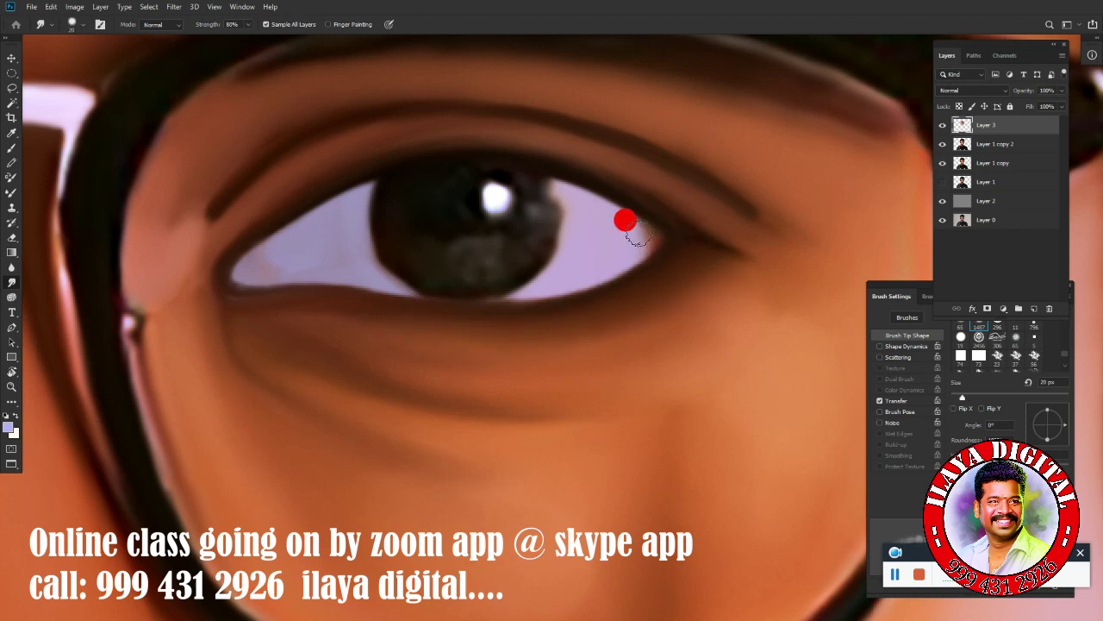
drag(192, 228, 432, 146)
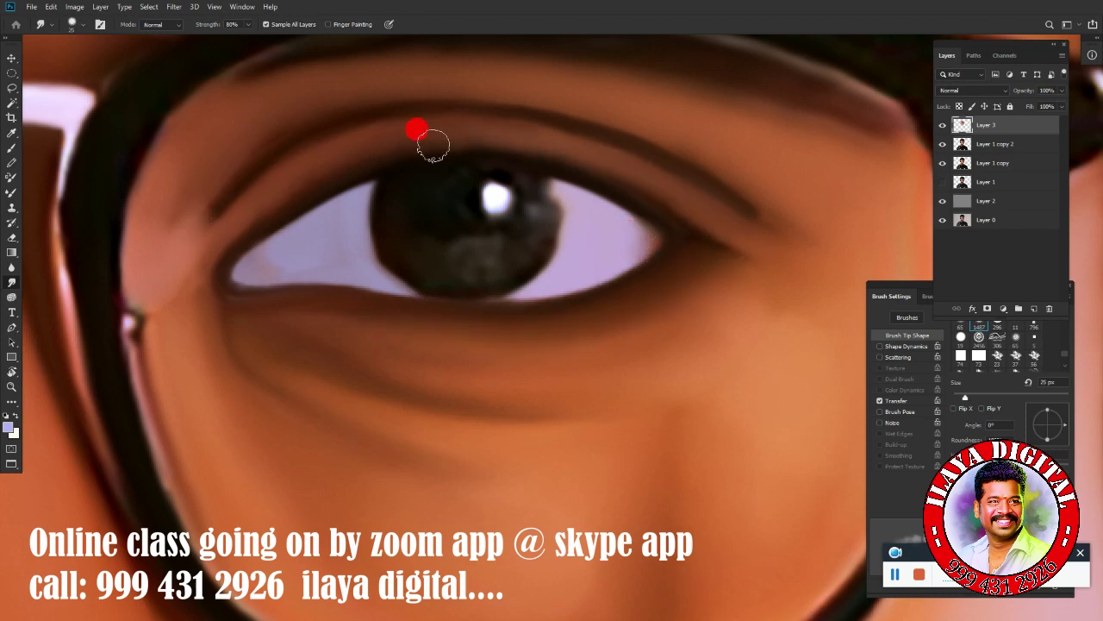
- Erase back excess smudging under the eye, then re-smudge the inner corner and lower lid line
key(ctrl+0)
ctrl+space+click(652, 412)
drag(652, 411, 488, 393)
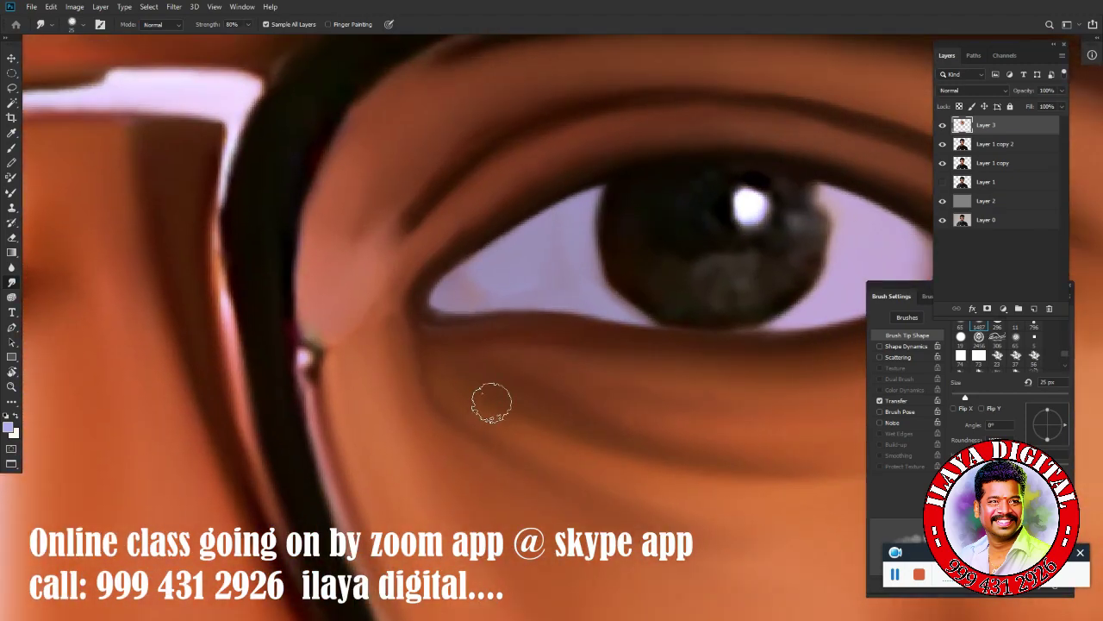
key(e)
click(489, 227)
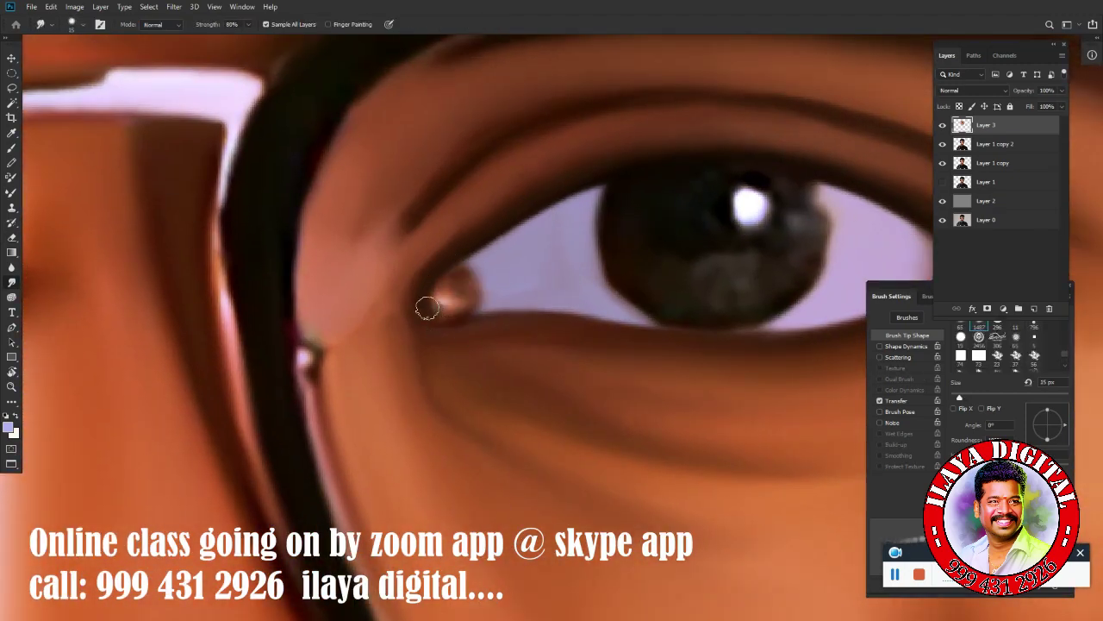
mouse_move(490, 288)
mouse_down()
mouse_move(443, 295)
mouse_move(505, 259)
mouse_move(606, 325)
mouse_move(709, 341)
mouse_up()
key(ctrl+0)
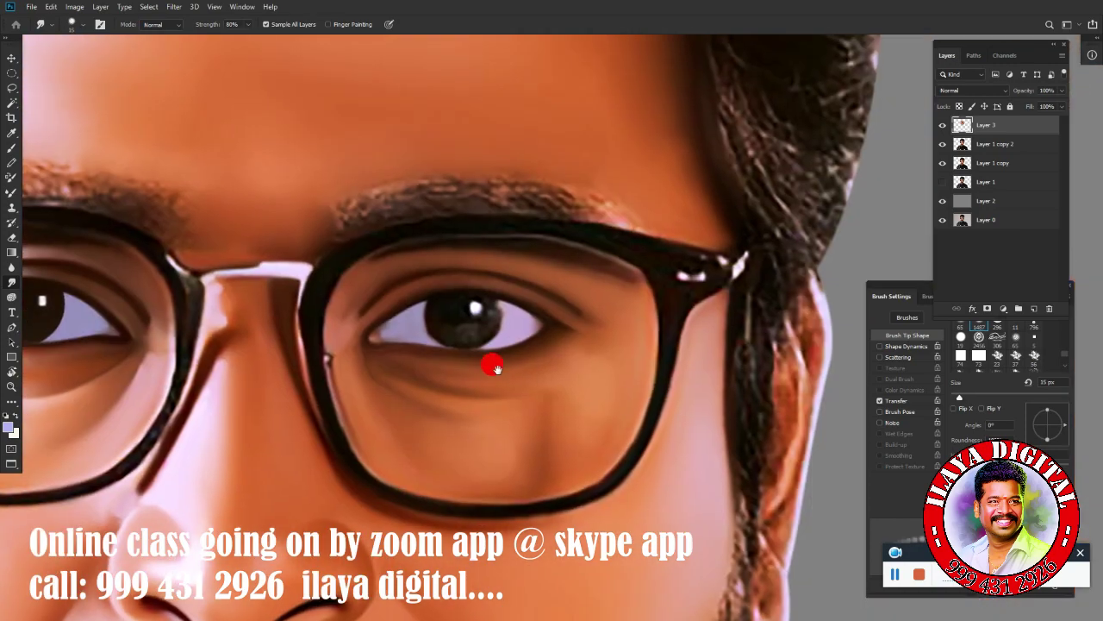
drag(492, 365, 574, 387)
- Select the iris with an elliptical marquee and feather the selection with Shift+F6
key(m)
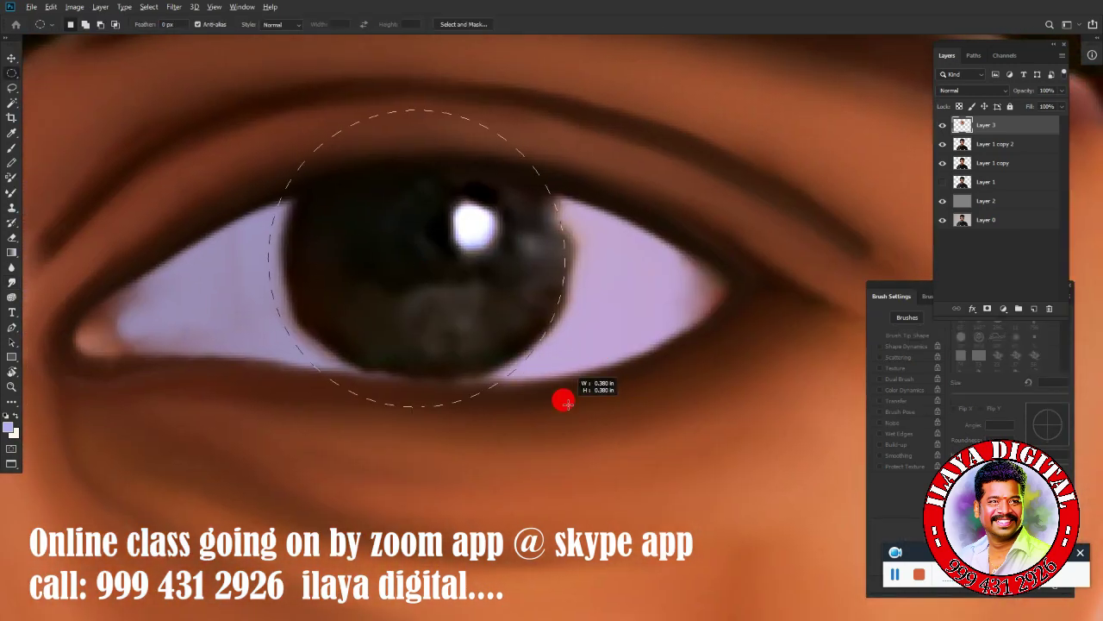
drag(426, 272, 573, 403)
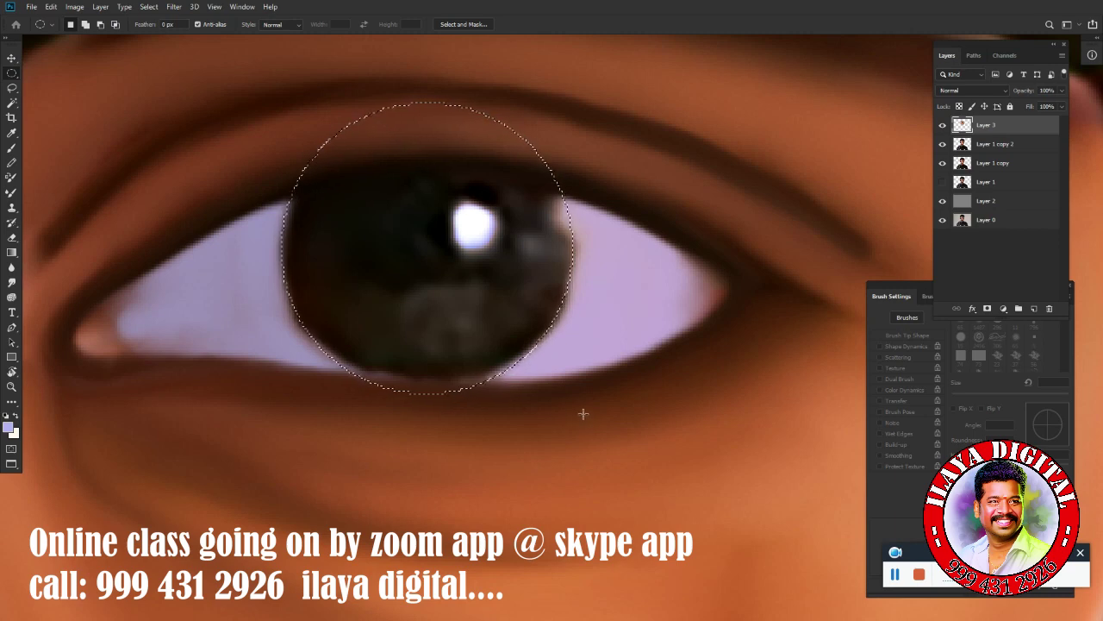
key(shift+F6)
key(Return)
key(r)
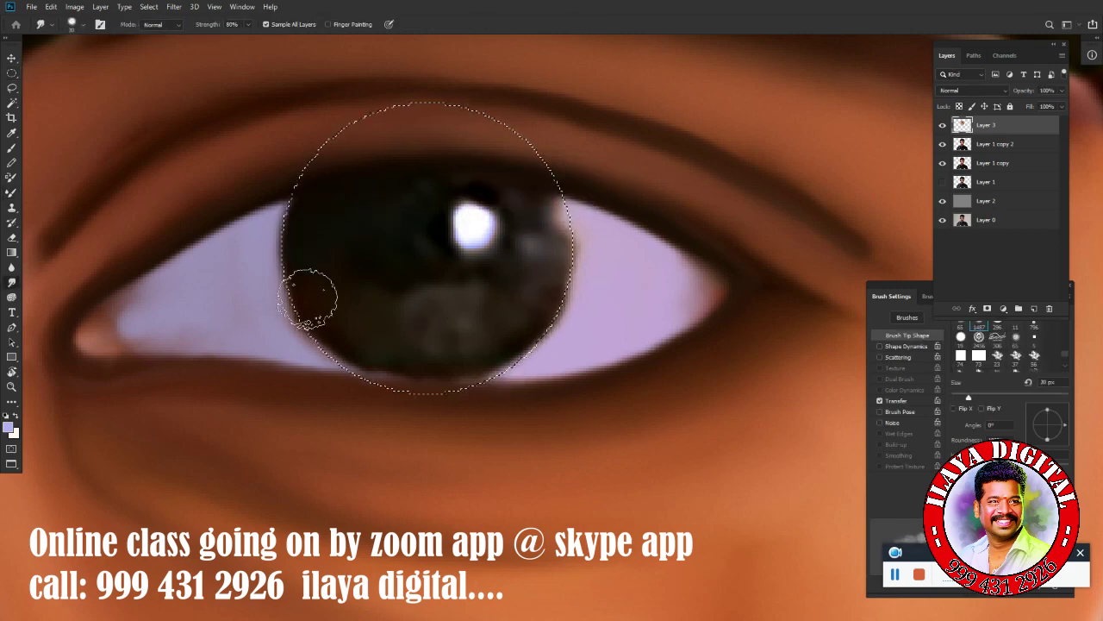
- Smudge the grey streaks out of the iris into a uniform dark tone
mouse_move(307, 299)
mouse_down()
mouse_move(377, 165)
mouse_move(505, 229)
mouse_move(528, 228)
mouse_move(480, 259)
mouse_up()
drag(339, 316, 543, 354)
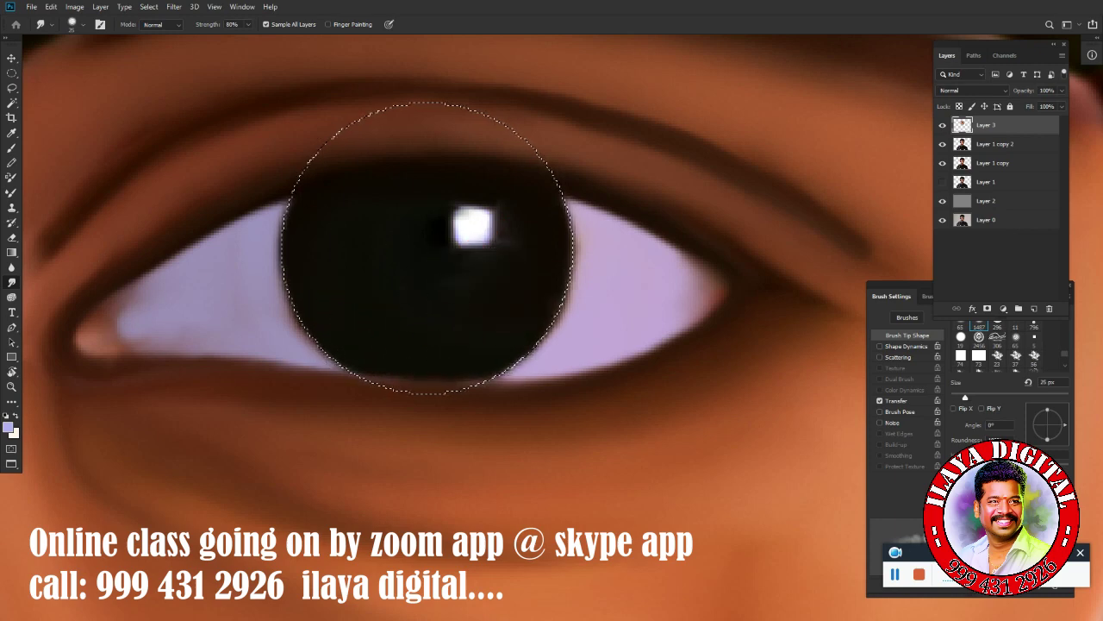
drag(374, 328, 394, 355)
drag(468, 226, 467, 230)
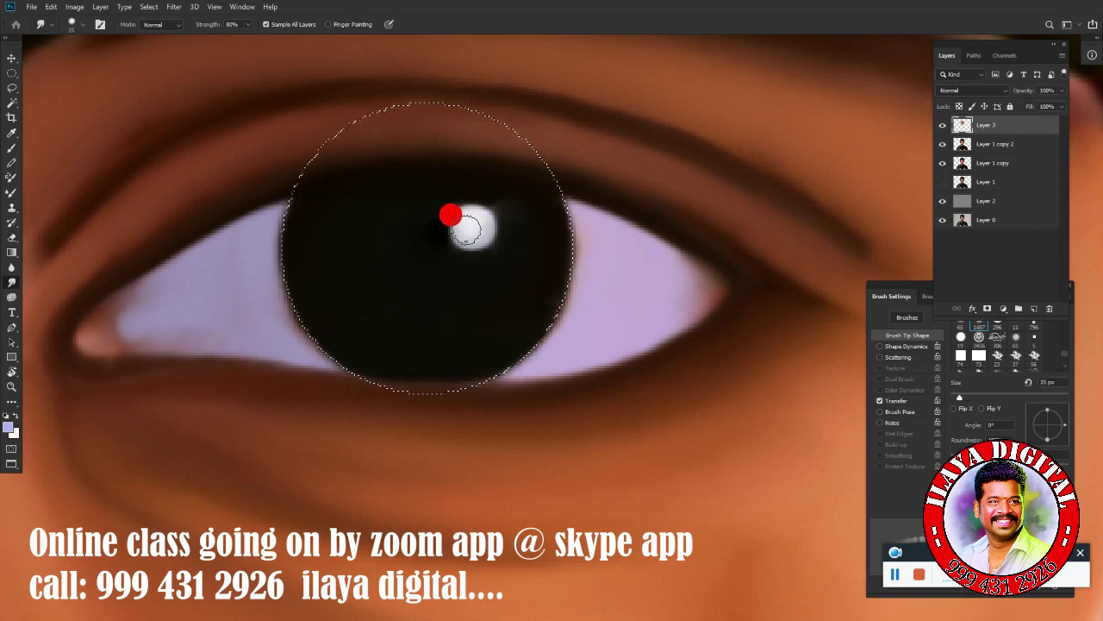
- Paint a second white catchlight dot on the iris with the Brush tool
key(b)
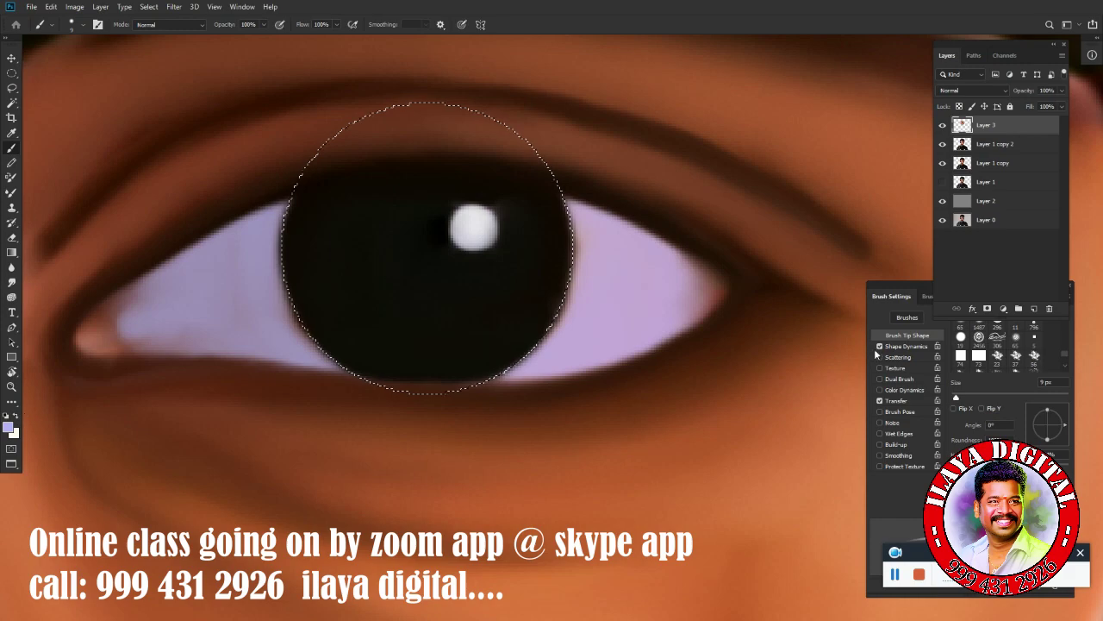
click(879, 345)
click(370, 256)
scroll(463, 402, down, 5)
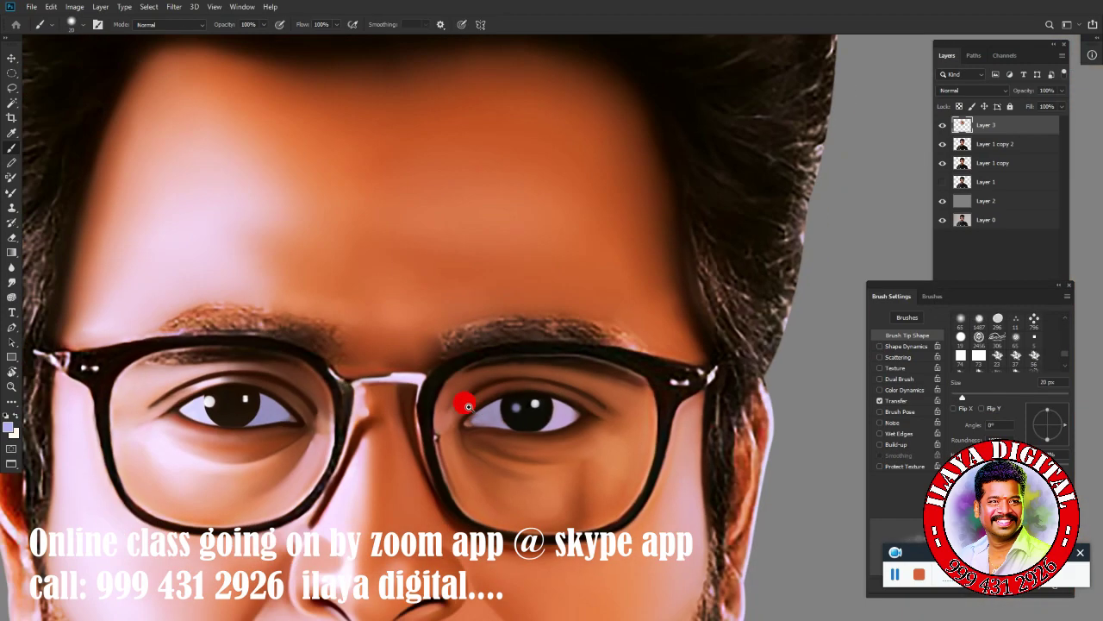
scroll(485, 421, up, 2)
scroll(546, 404, up, 2)
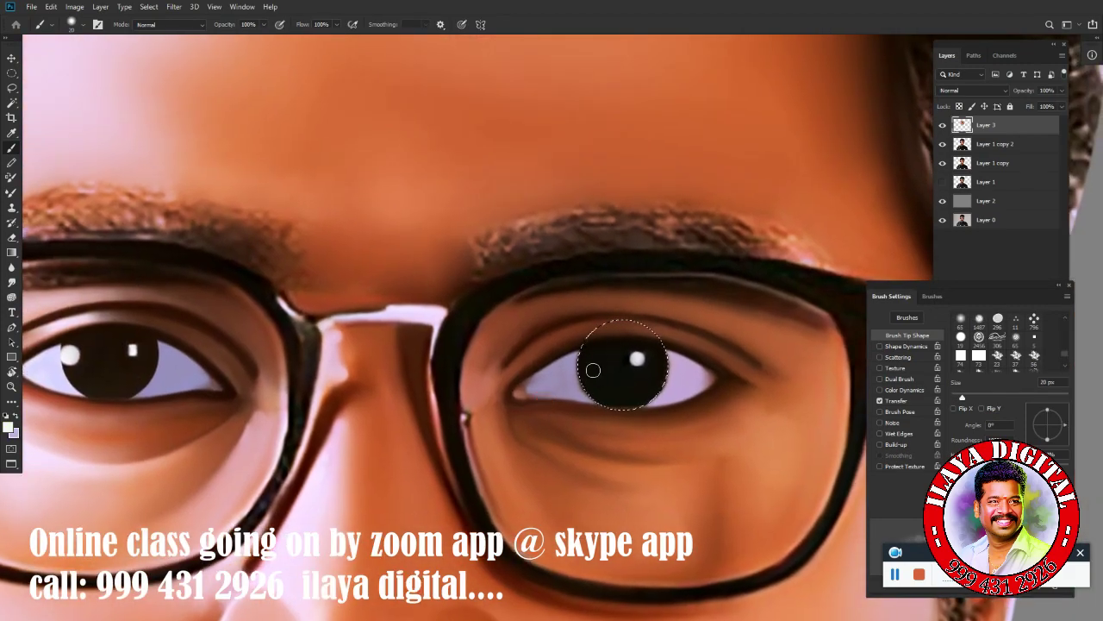
scroll(622, 416, up, 3)
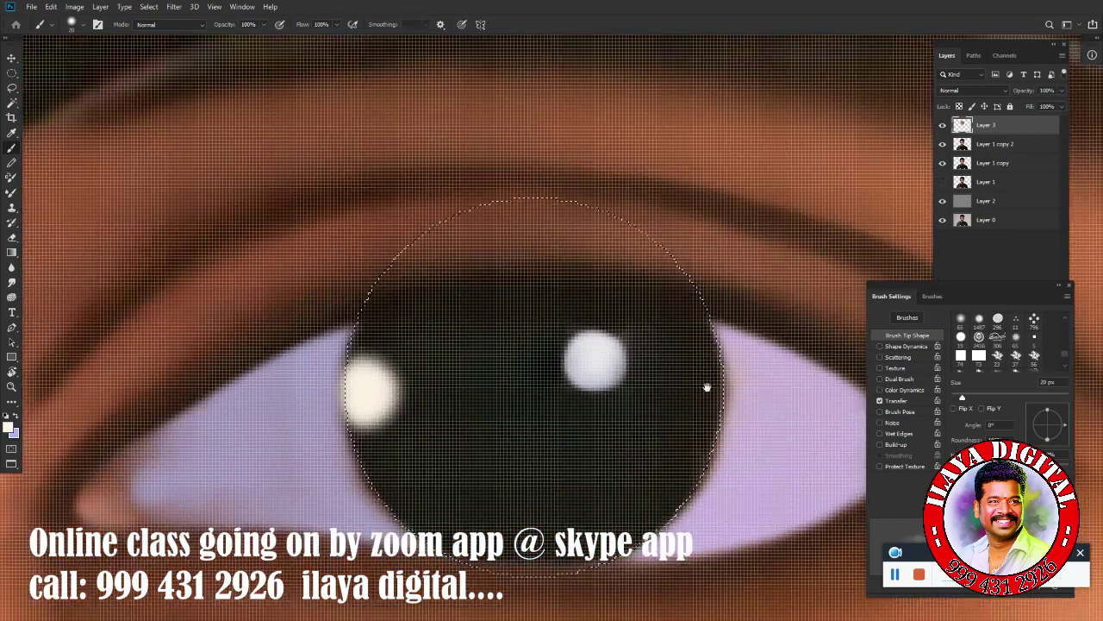
scroll(710, 387, up, 2)
- Smudge both catchlights soft, rounding off the left one with a 10 px brush
key(r)
mouse_move(446, 239)
mouse_down()
mouse_move(429, 293)
mouse_move(522, 305)
mouse_move(488, 315)
mouse_move(509, 251)
mouse_move(449, 338)
mouse_up()
mouse_move(258, 289)
mouse_down()
mouse_move(247, 308)
mouse_move(278, 340)
mouse_up()
drag(365, 362, 531, 397)
scroll(529, 395, up, 1)
key(bracketleft)
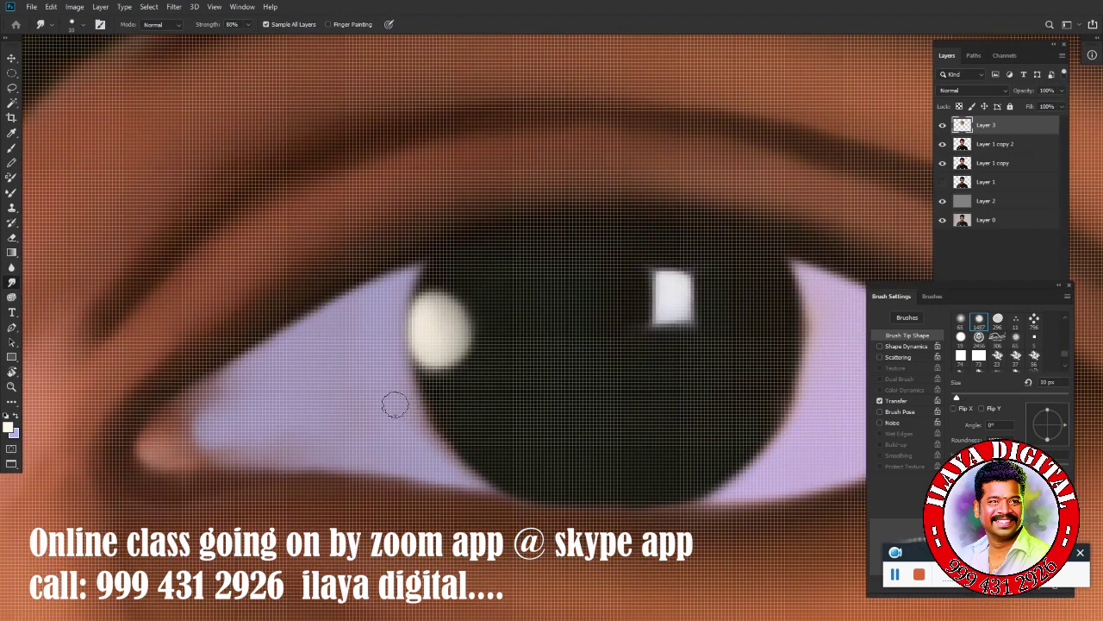
drag(416, 332, 431, 320)
- Smudge the skin beneath the eye and undo an accidental smear across the face
scroll(431, 320, down, 3)
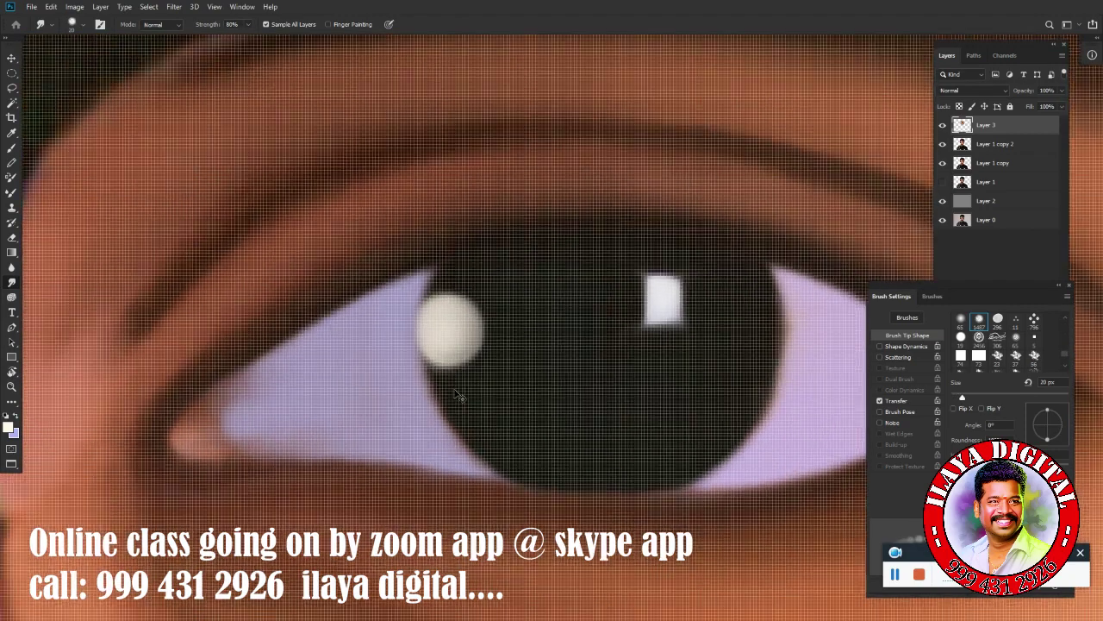
scroll(457, 387, down, 3)
scroll(436, 400, up, 2)
scroll(559, 389, down, 1)
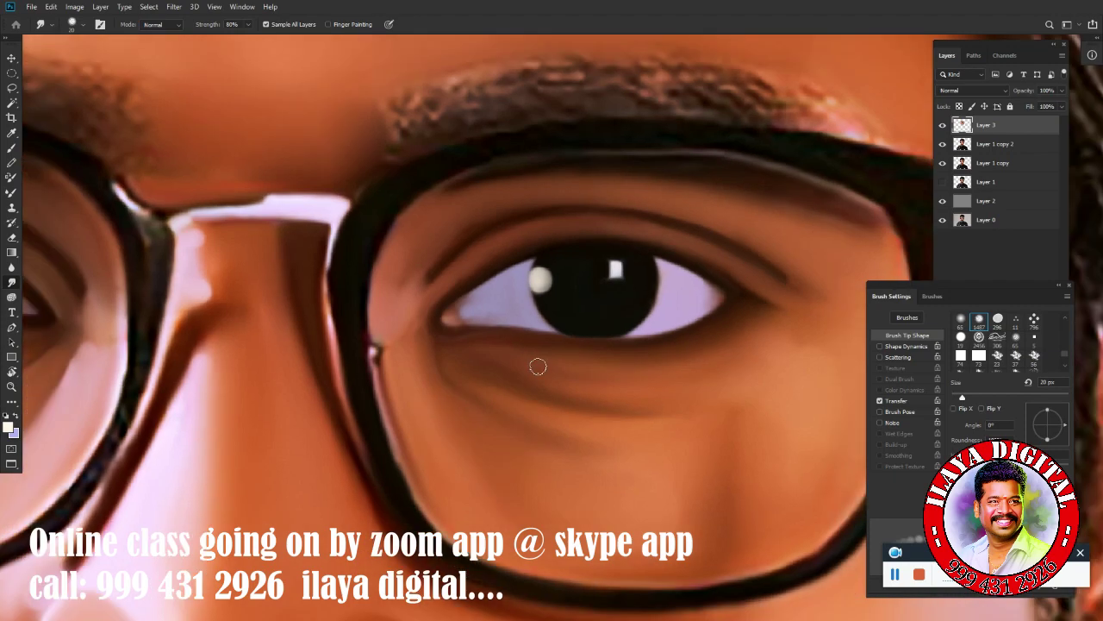
scroll(537, 365, down, 2)
scroll(485, 352, up, 4)
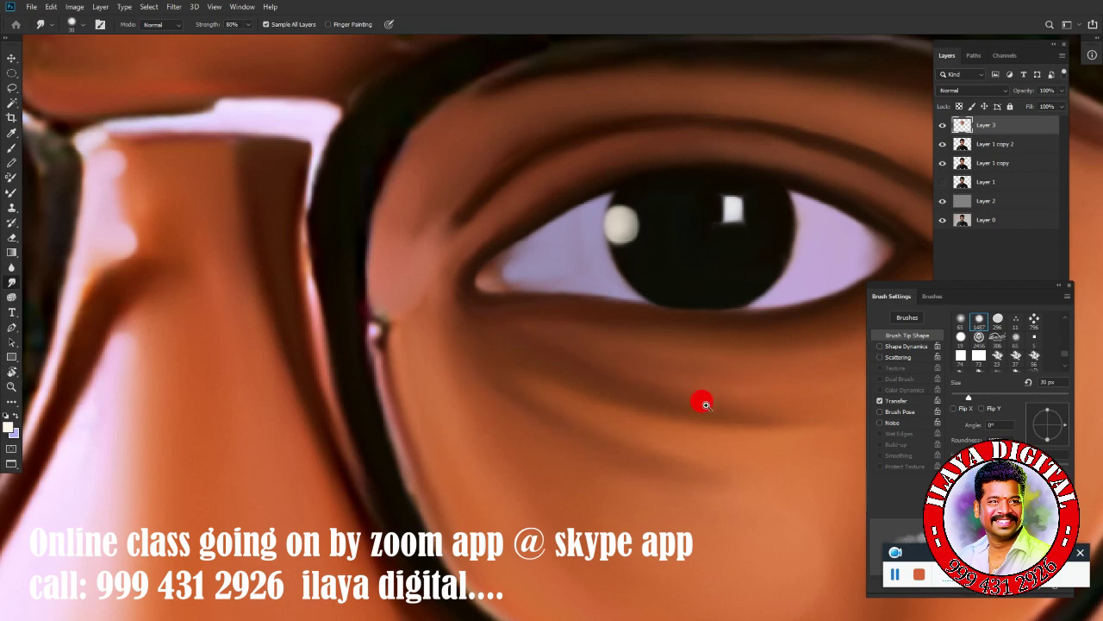
scroll(704, 403, down, 3)
scroll(630, 254, up, 3)
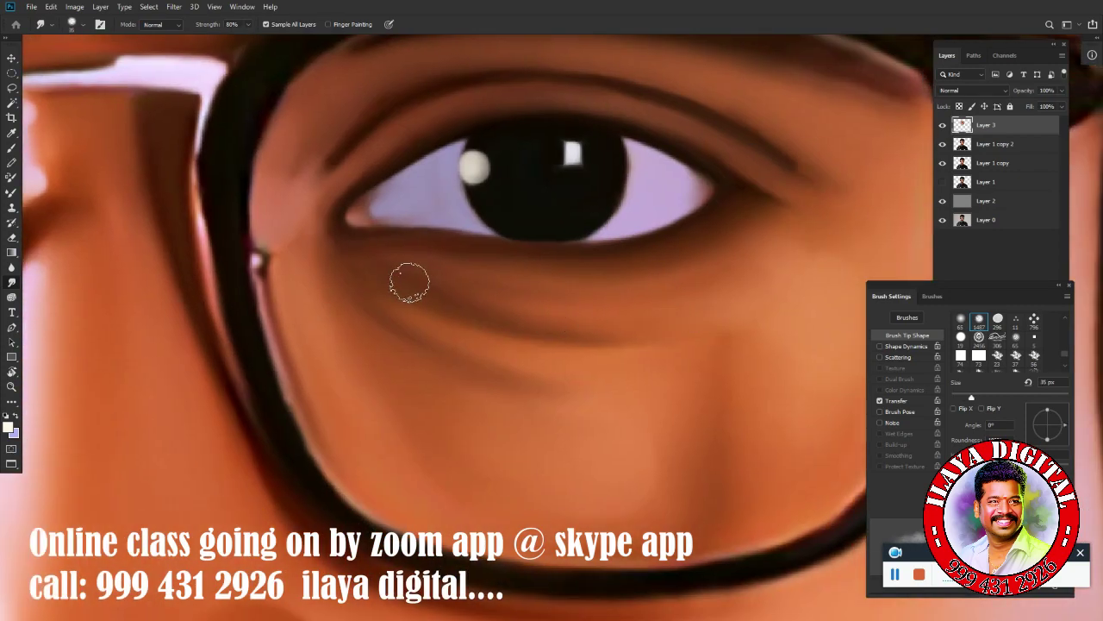
click(531, 294)
scroll(562, 374, down, 3)
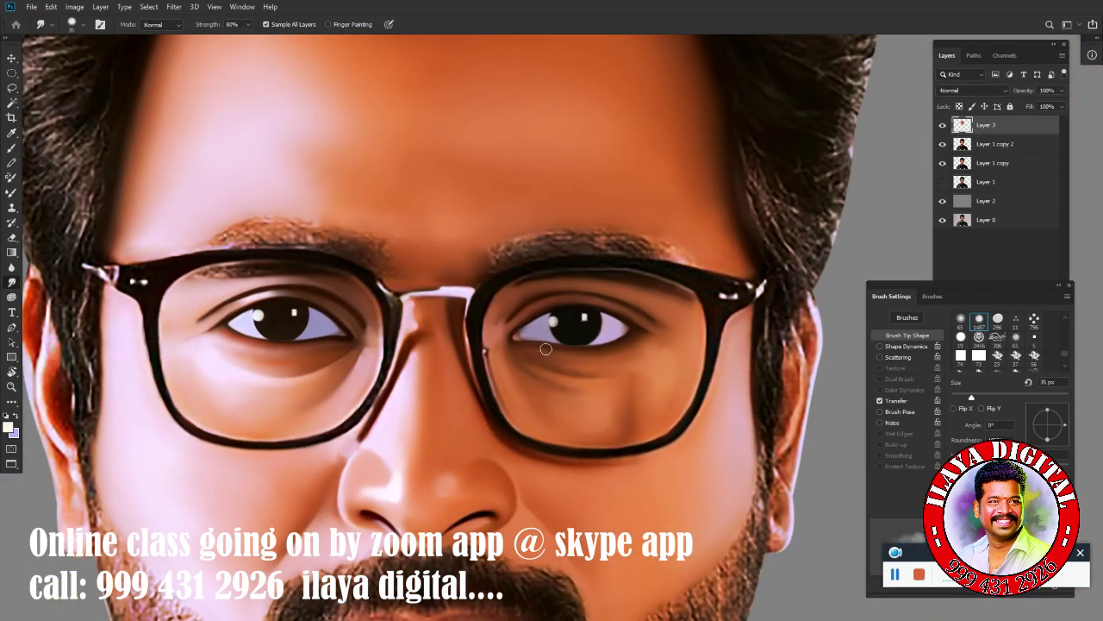
scroll(559, 347, down, 5)
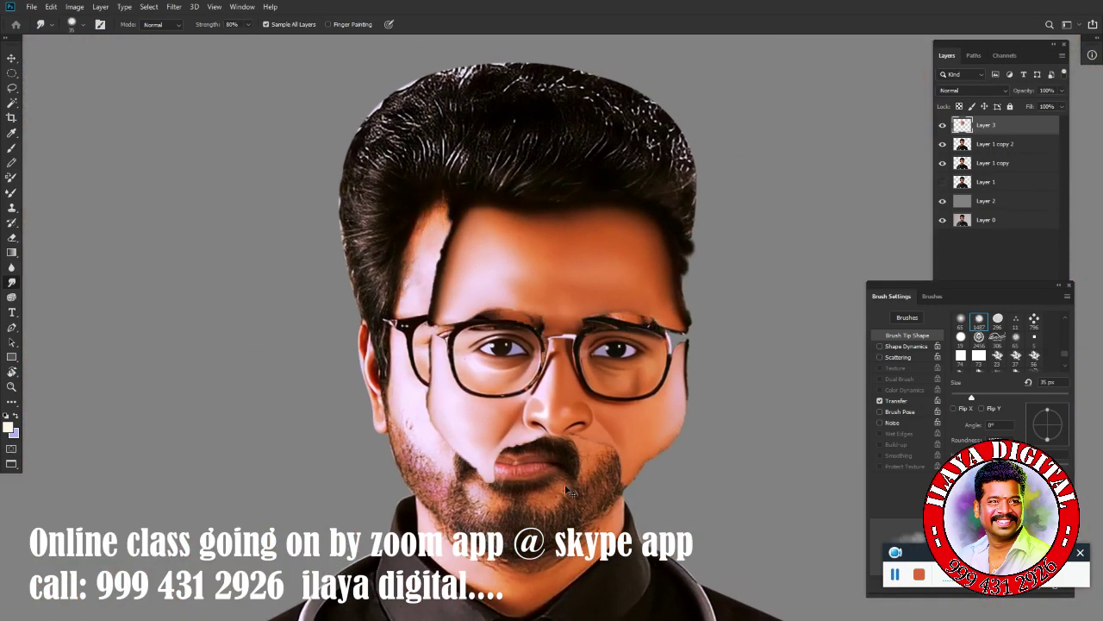
key(ctrl+z)
scroll(543, 336, up, 2)
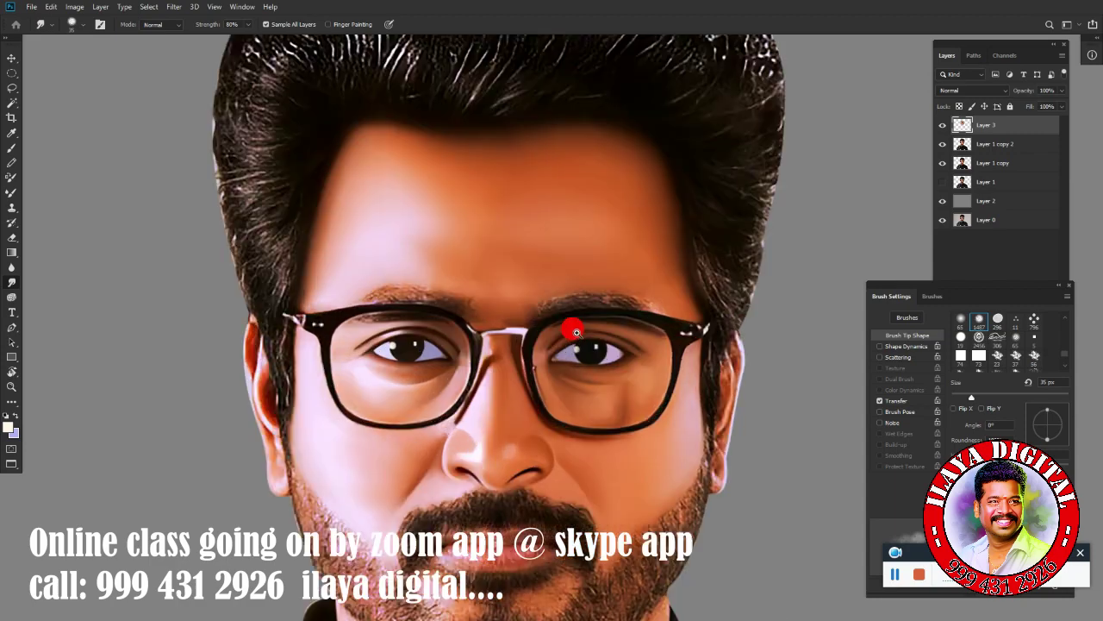
scroll(586, 306, down, 3)
scroll(614, 285, up, 5)
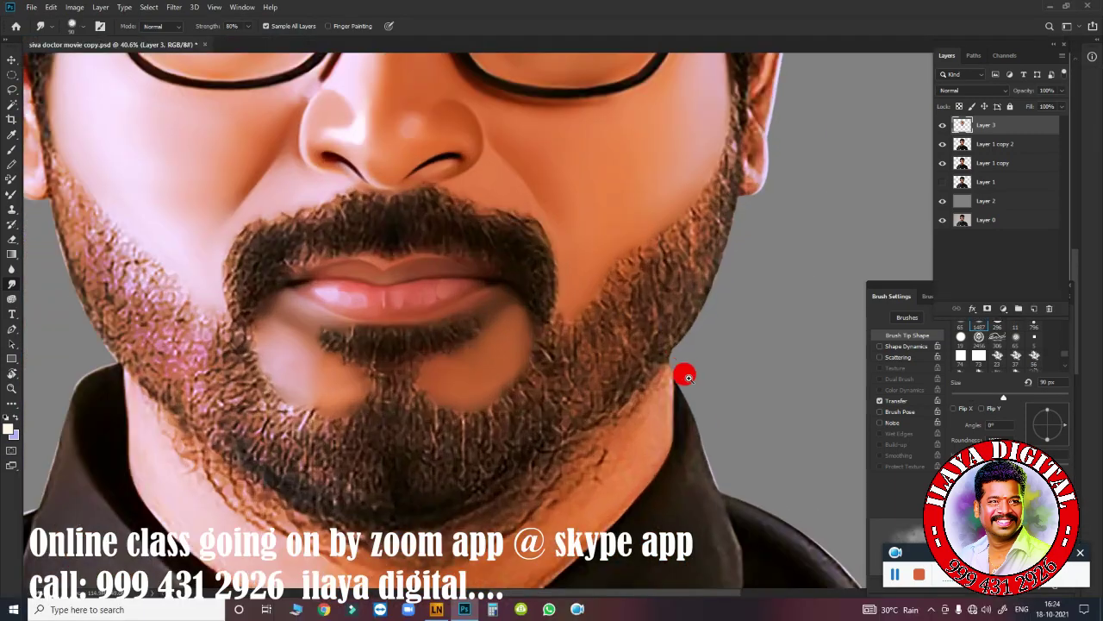
- Smudge the neck, lower jaw and right beard edge smooth with a 90–150 px brush
drag(682, 371, 716, 182)
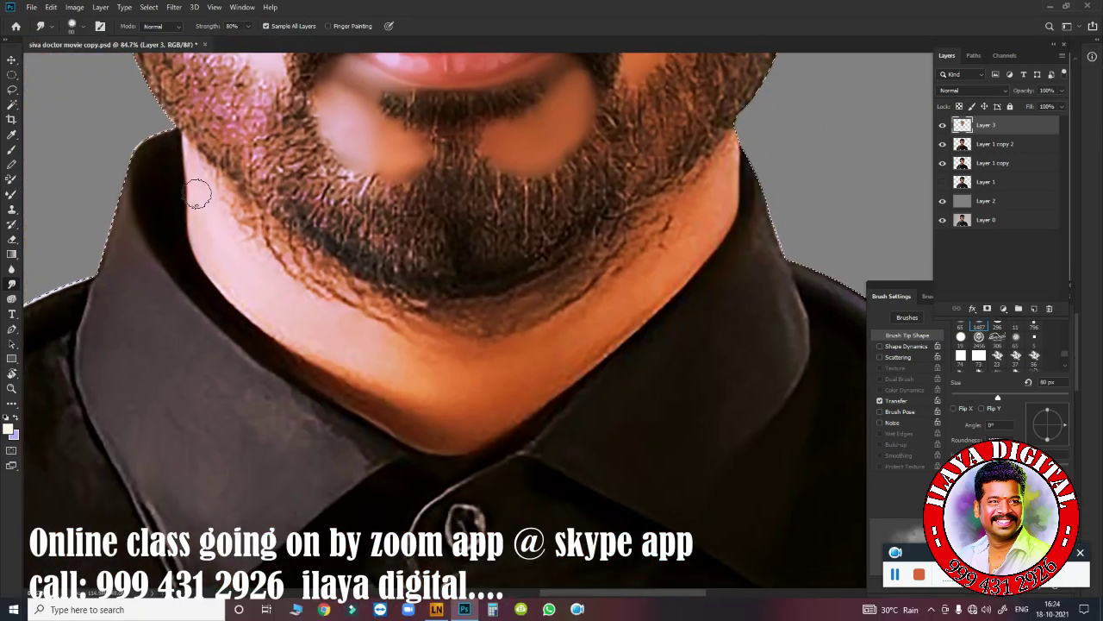
mouse_move(299, 339)
mouse_down()
mouse_move(327, 381)
mouse_move(197, 182)
mouse_move(365, 301)
mouse_move(636, 272)
mouse_move(620, 302)
mouse_move(380, 374)
mouse_up()
key(bracketright)
key(bracketright)
key(bracketright)
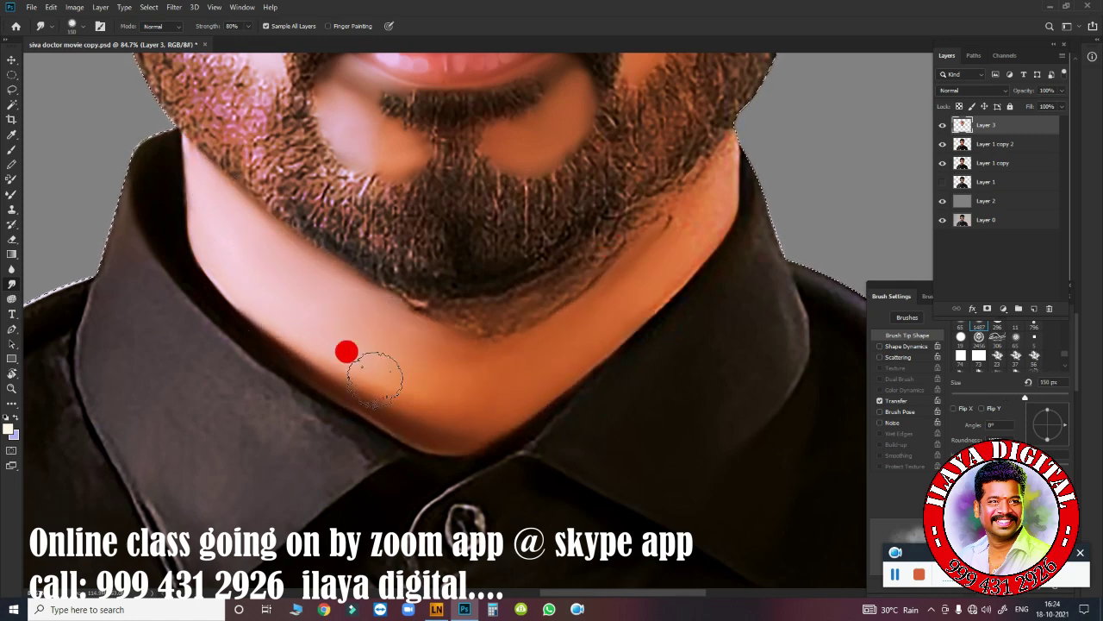
key(bracketleft)
key(bracketleft)
key(bracketleft)
mouse_move(668, 258)
mouse_down()
mouse_move(676, 269)
mouse_move(664, 268)
mouse_up()
drag(737, 164, 699, 196)
key(bracketright)
key(bracketright)
- Smooth the beard's lower edge, chin line and adjacent jawline at 100–175 px
mouse_move(441, 436)
mouse_down()
mouse_move(527, 318)
mouse_move(387, 305)
mouse_move(563, 315)
mouse_move(365, 308)
mouse_move(529, 344)
mouse_move(571, 325)
mouse_move(476, 328)
mouse_up()
key(bracketright)
key(bracketright)
drag(443, 296, 228, 434)
key(bracketleft)
key(bracketleft)
key(bracketleft)
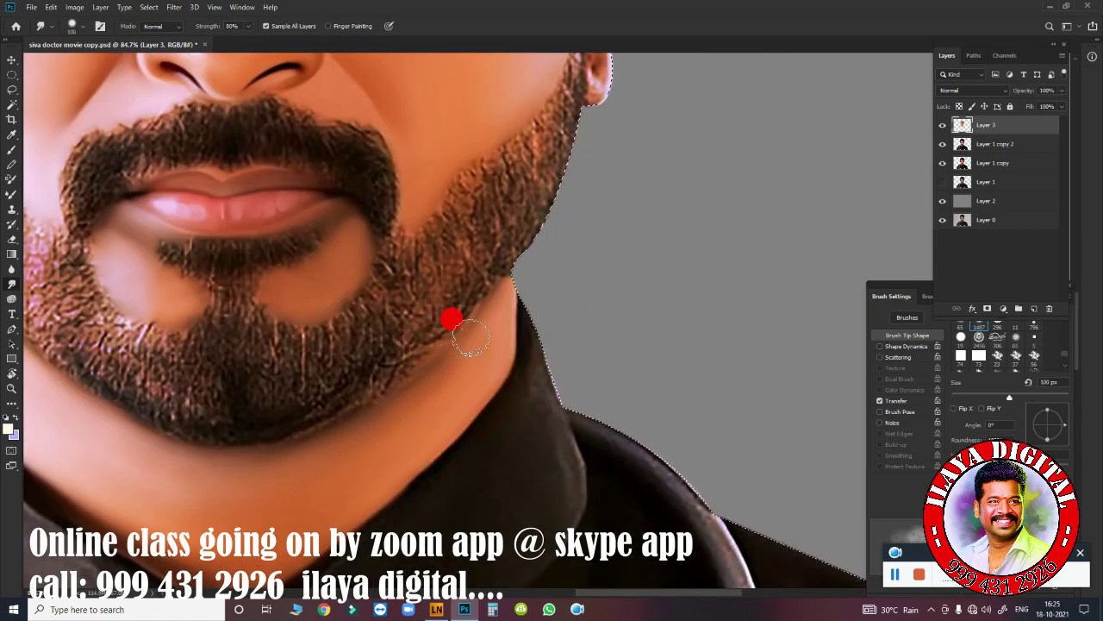
drag(450, 315, 399, 368)
key(bracketright)
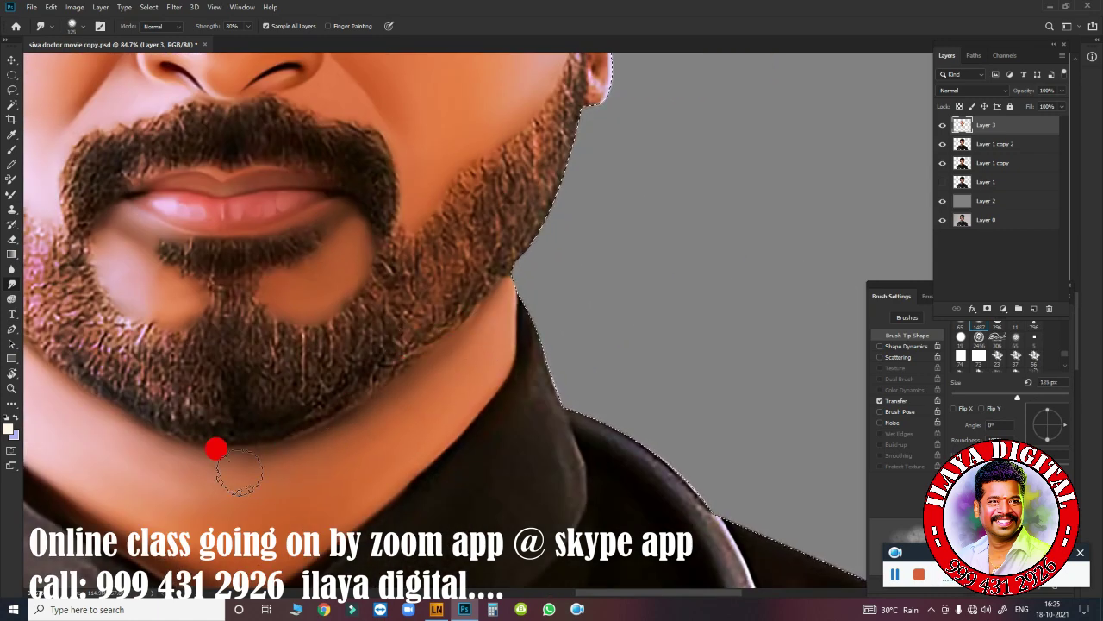
- Save the portrait file, confirming the save dialog
key(ctrl+0)
key(ctrl+shift+s)
click(736, 463)
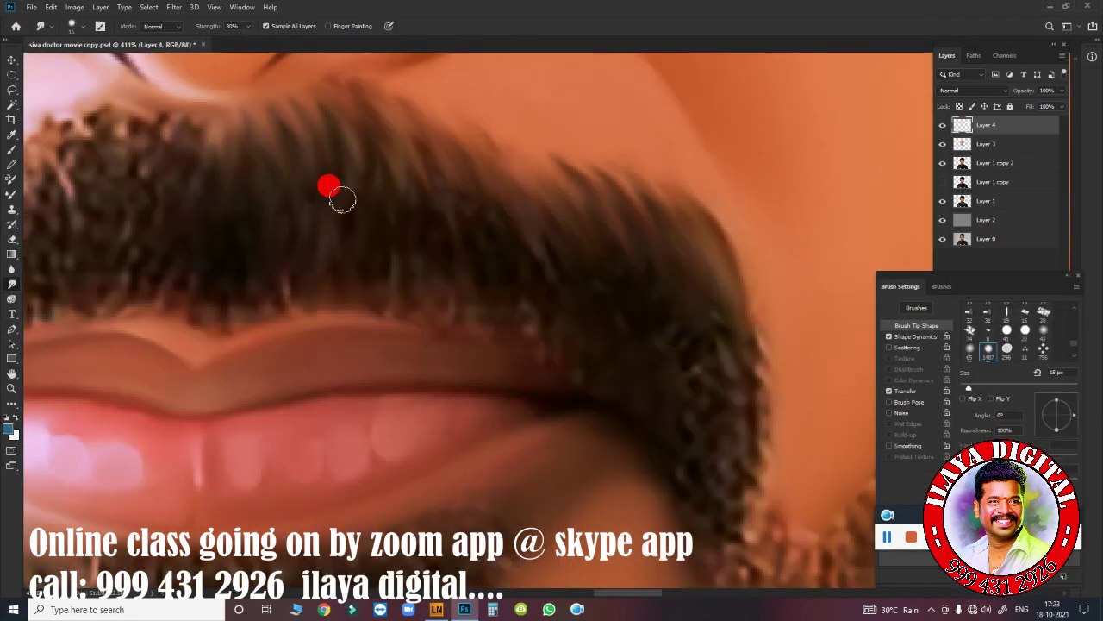
- Smudge the mustache's top, right and left edges into flowing hair strands
mouse_move(535, 242)
mouse_down()
mouse_move(586, 249)
mouse_move(699, 419)
mouse_move(722, 278)
mouse_move(724, 289)
mouse_up()
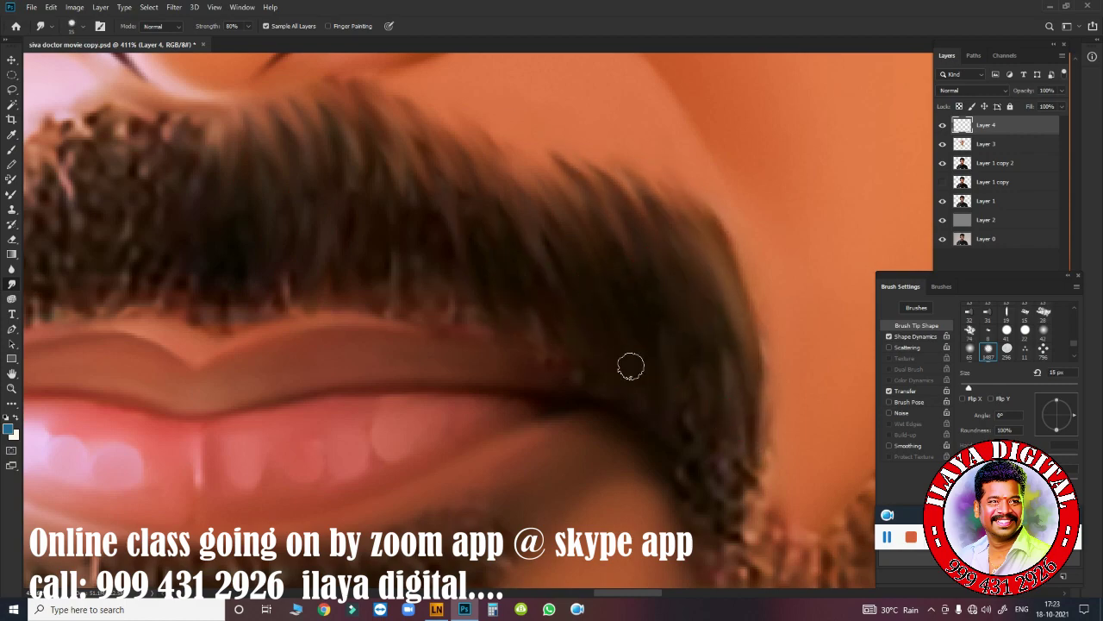
scroll(503, 315, down, 2)
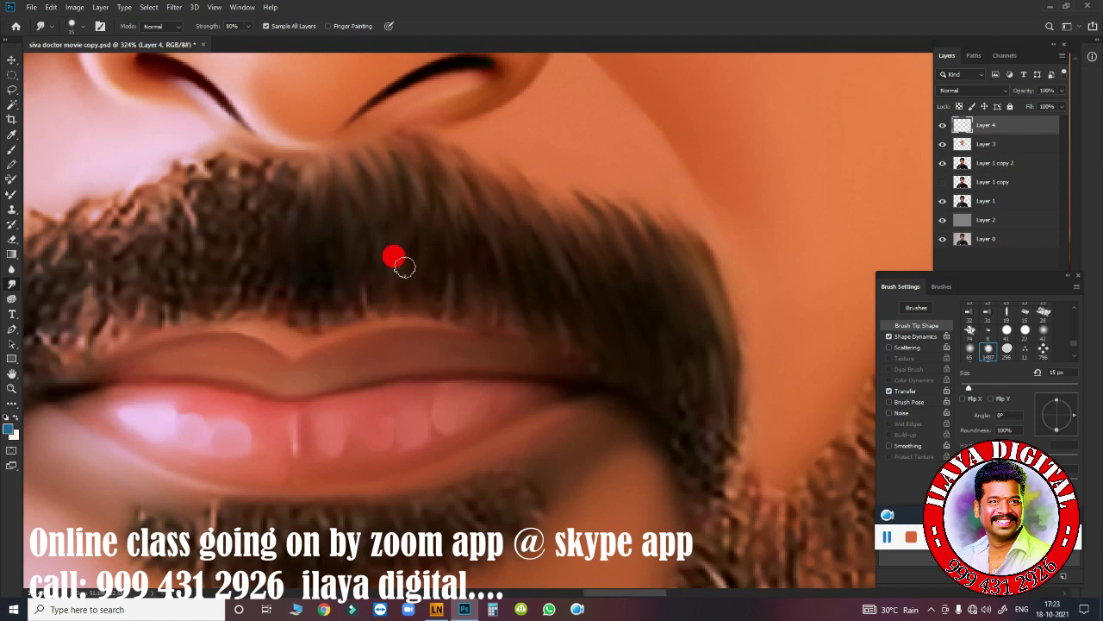
drag(404, 267, 304, 299)
drag(677, 404, 738, 441)
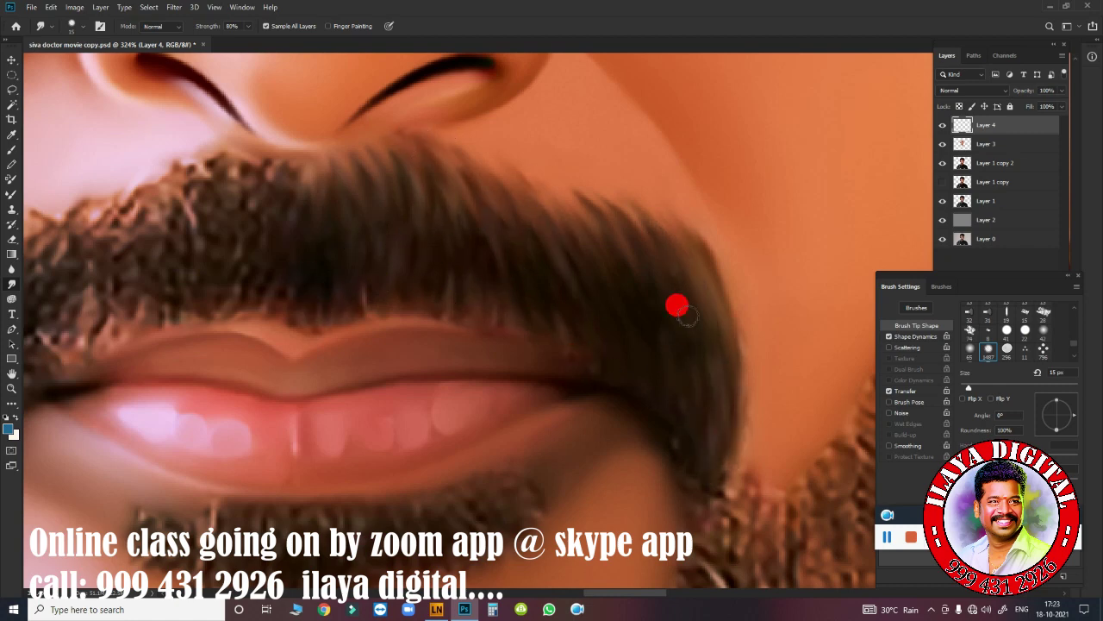
mouse_move(682, 316)
mouse_down()
mouse_move(574, 266)
mouse_move(424, 161)
mouse_up()
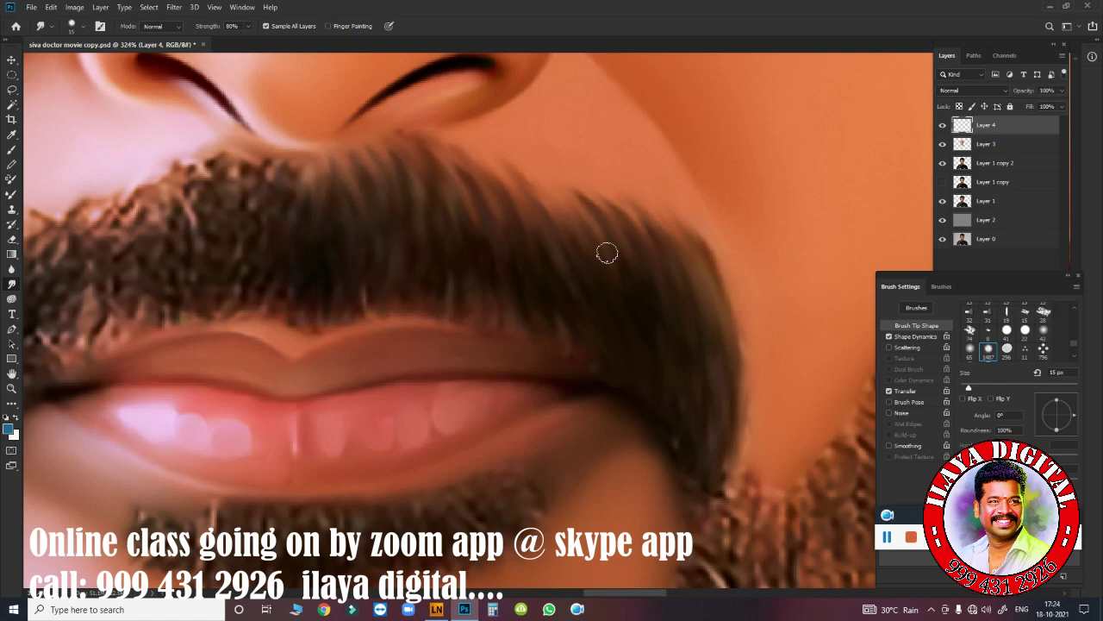
mouse_move(607, 252)
mouse_down()
mouse_move(715, 370)
mouse_move(677, 488)
mouse_move(628, 353)
mouse_move(664, 411)
mouse_move(615, 369)
mouse_move(463, 344)
mouse_move(500, 266)
mouse_move(330, 254)
mouse_move(383, 211)
mouse_move(413, 224)
mouse_move(589, 170)
mouse_move(652, 216)
mouse_move(503, 313)
mouse_move(141, 437)
mouse_move(276, 337)
mouse_move(336, 362)
mouse_move(431, 340)
mouse_move(498, 392)
mouse_move(520, 362)
mouse_move(436, 361)
mouse_up()
mouse_move(416, 304)
mouse_down()
mouse_move(330, 418)
mouse_move(254, 414)
mouse_up()
drag(621, 408, 365, 330)
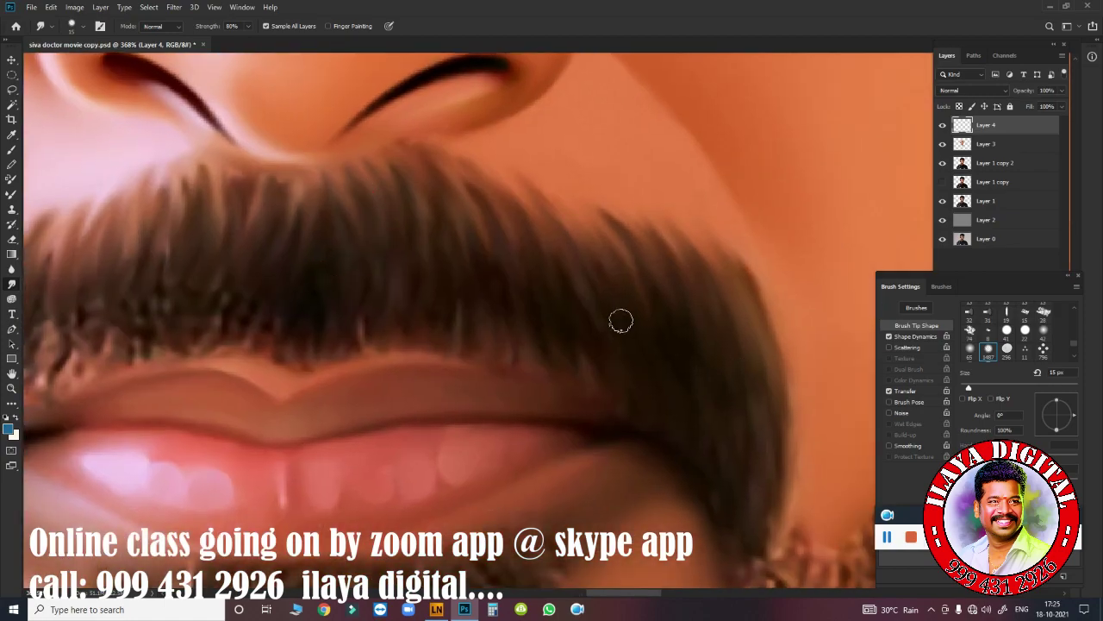
mouse_move(519, 289)
mouse_down()
mouse_move(434, 382)
mouse_move(360, 388)
mouse_move(384, 424)
mouse_move(356, 419)
mouse_move(394, 437)
mouse_up()
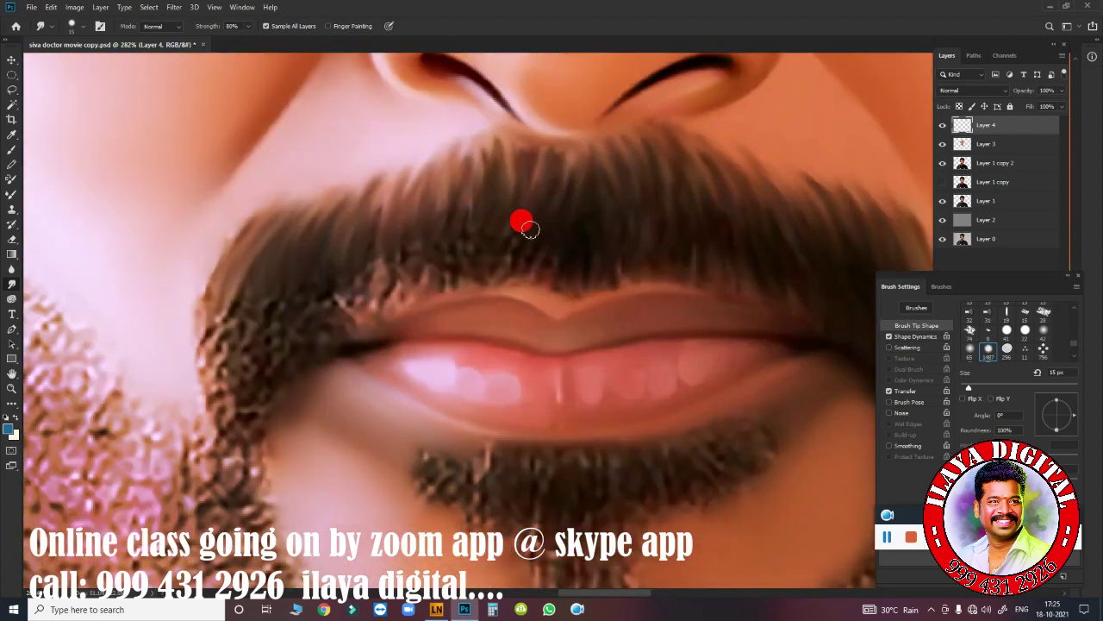
- Smooth the speckled upper edge, middle strands and left end of the mustache
drag(529, 230, 508, 231)
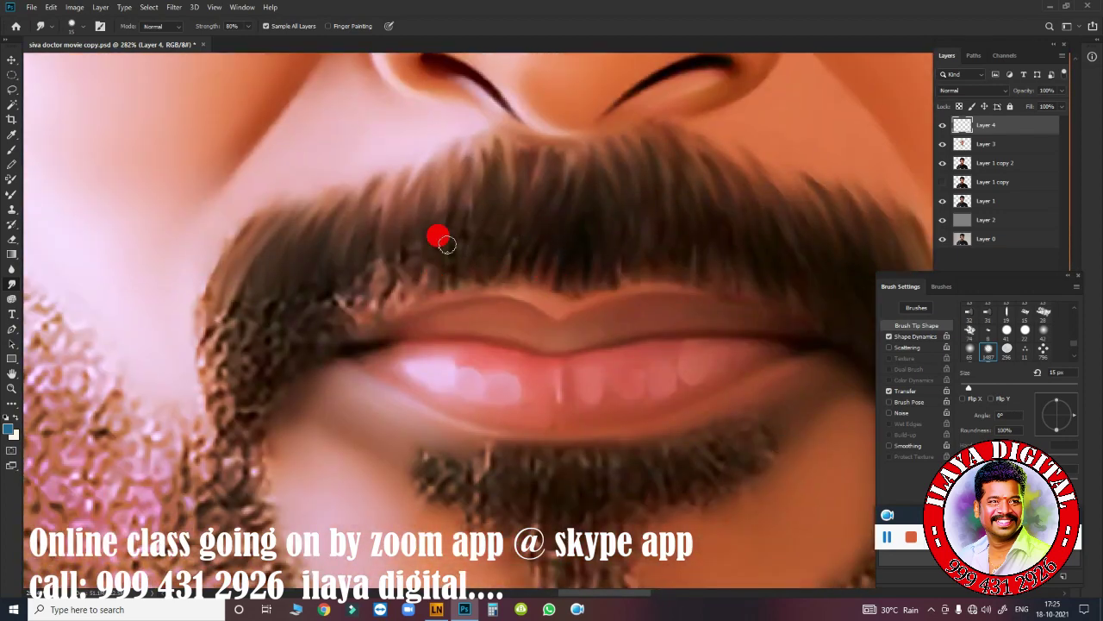
drag(304, 264, 392, 253)
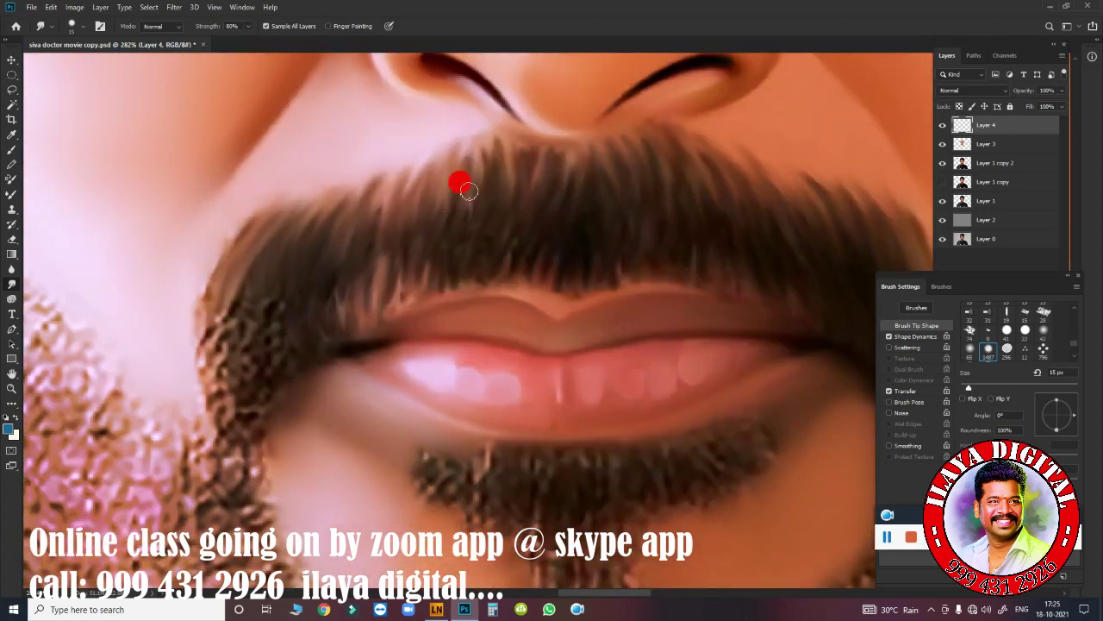
drag(468, 191, 491, 143)
mouse_move(502, 219)
mouse_down()
mouse_move(443, 148)
mouse_move(252, 224)
mouse_up()
mouse_move(197, 283)
mouse_down()
mouse_move(199, 389)
mouse_move(249, 278)
mouse_up()
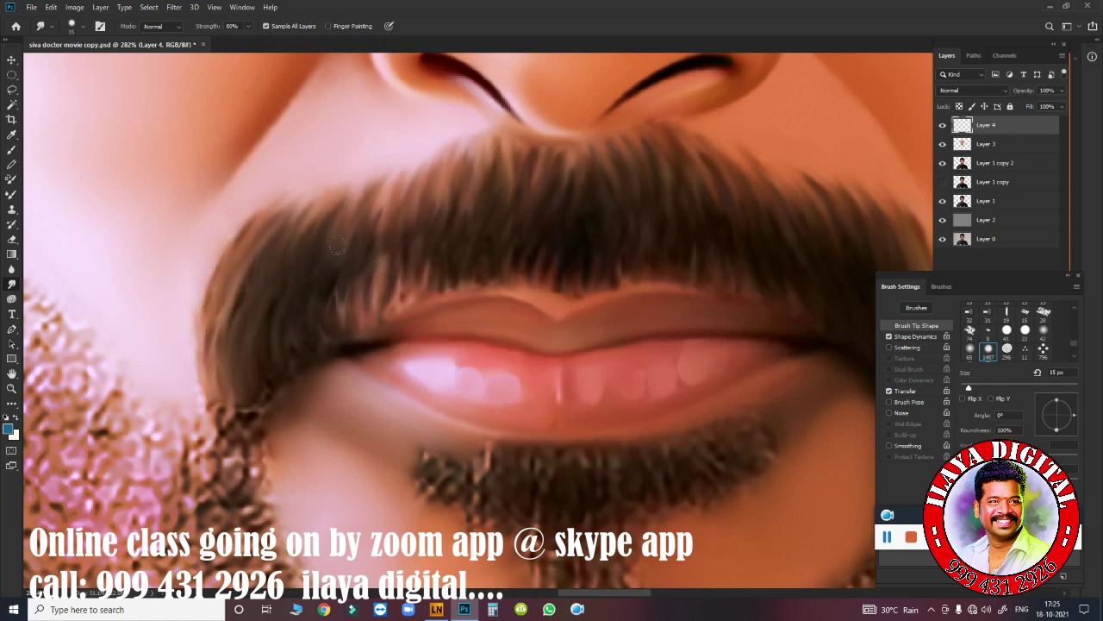
drag(341, 299, 366, 320)
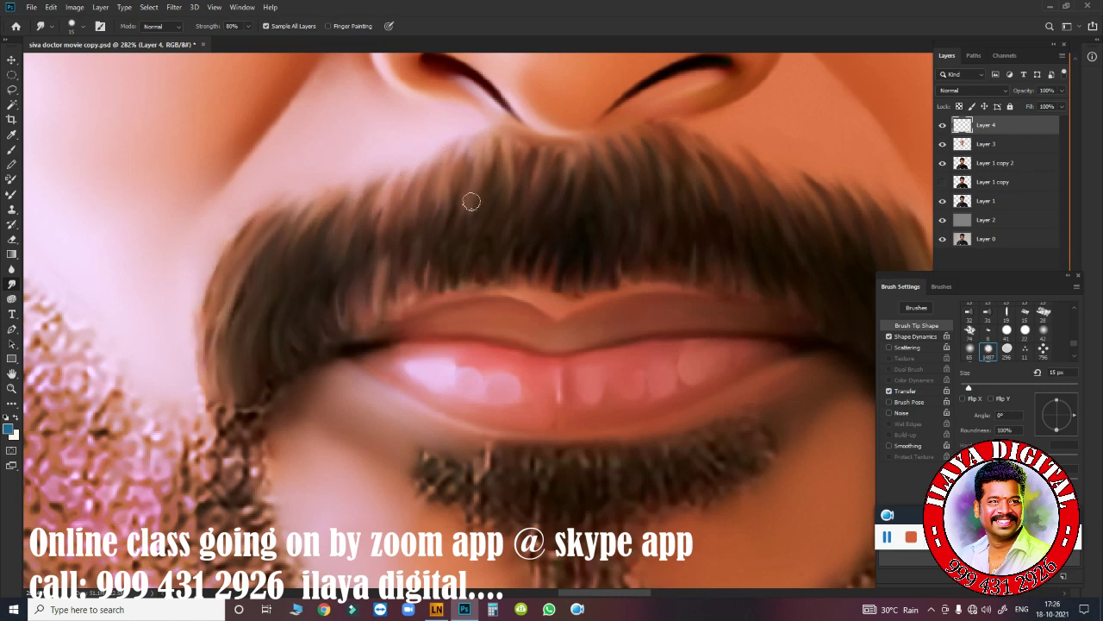
drag(543, 261, 606, 276)
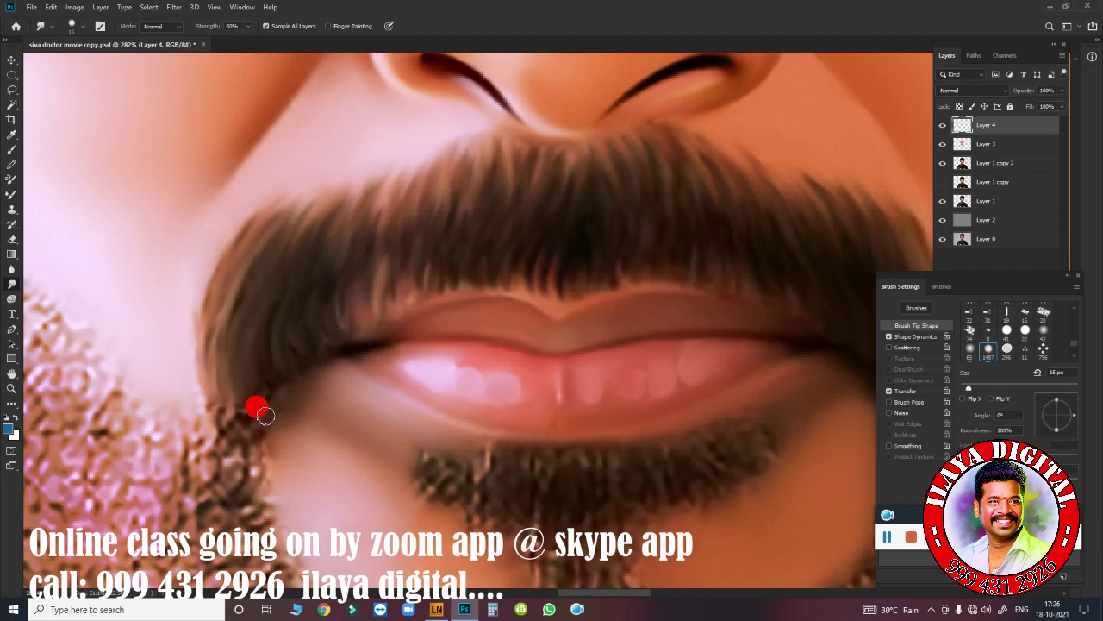
drag(265, 415, 209, 366)
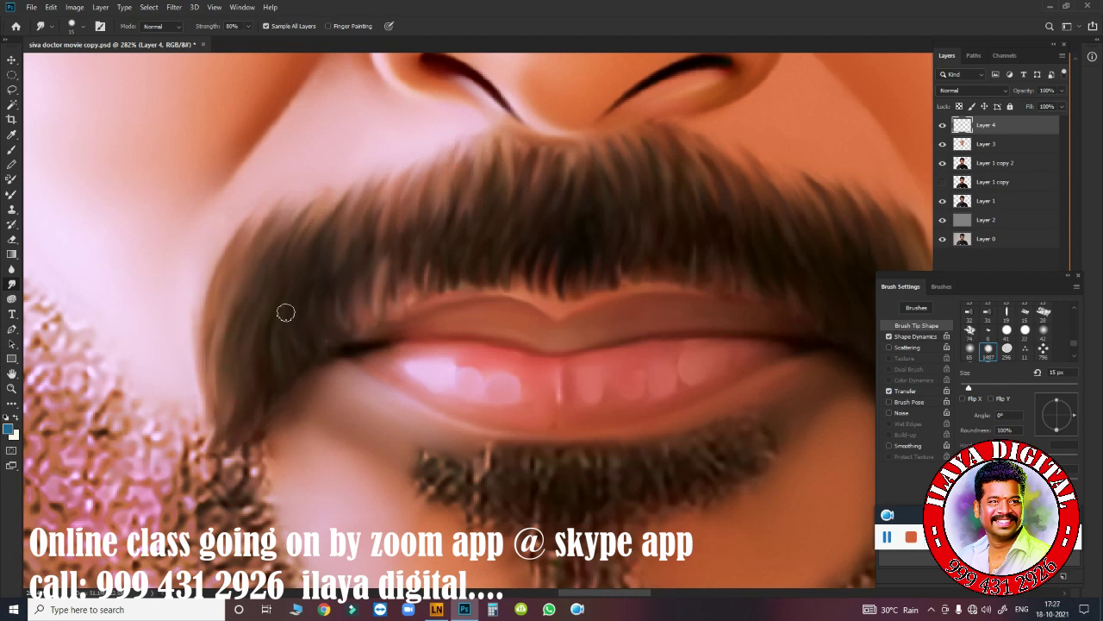
- Push the left-end mustache hair upward with a final smudge stroke
scroll(342, 270, down, 5)
scroll(313, 362, up, 3)
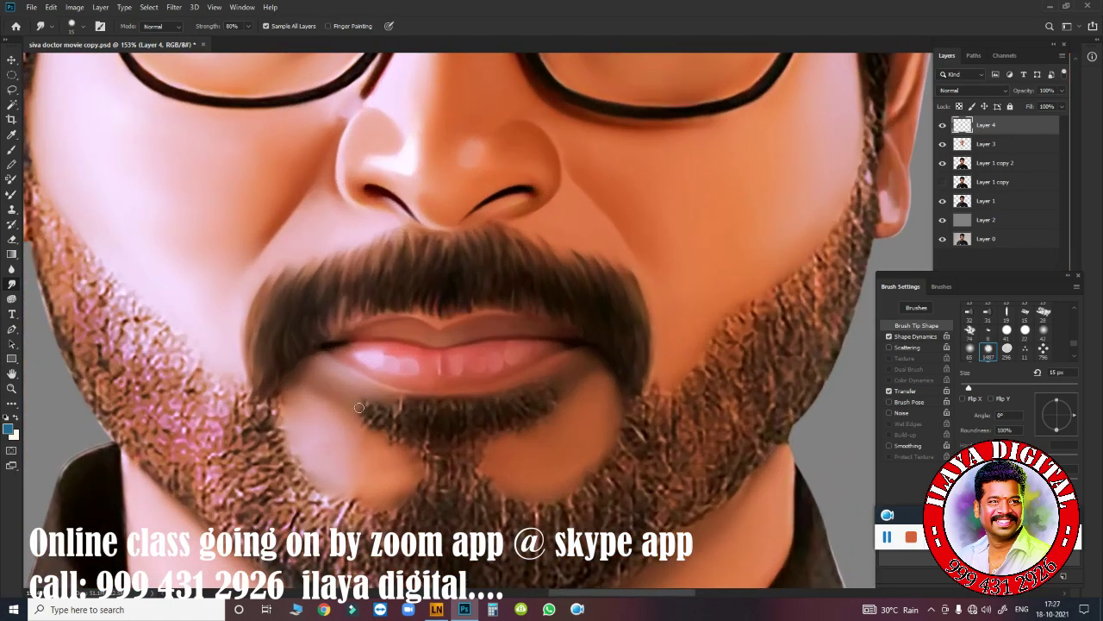
key(e)
scroll(379, 440, up, 3)
key(r)
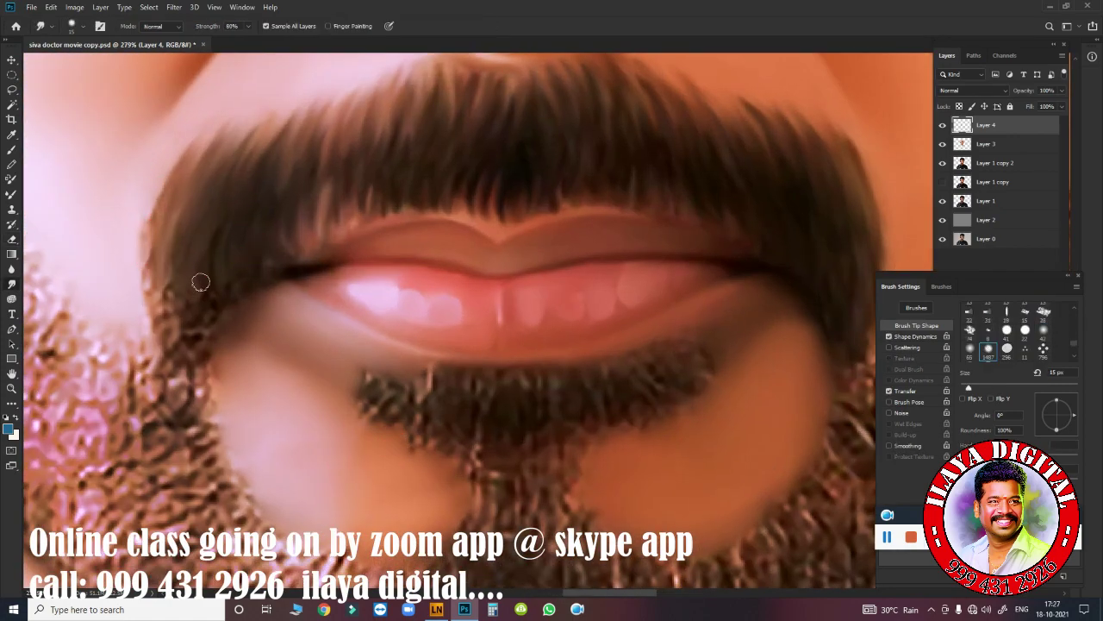
mouse_move(200, 282)
mouse_down()
mouse_move(162, 228)
mouse_move(177, 308)
mouse_up()
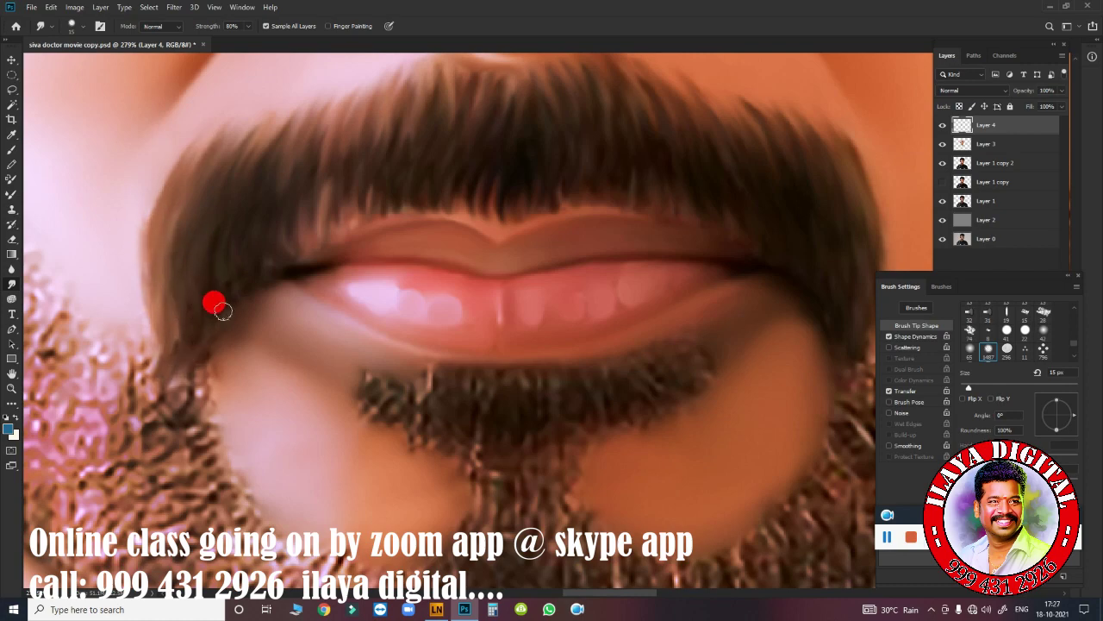
- Smudge the chin beard hair into strands pulled down toward the chin
key(ctrl+0)
scroll(652, 455, up, 5)
scroll(595, 371, up, 3)
scroll(609, 294, up, 2)
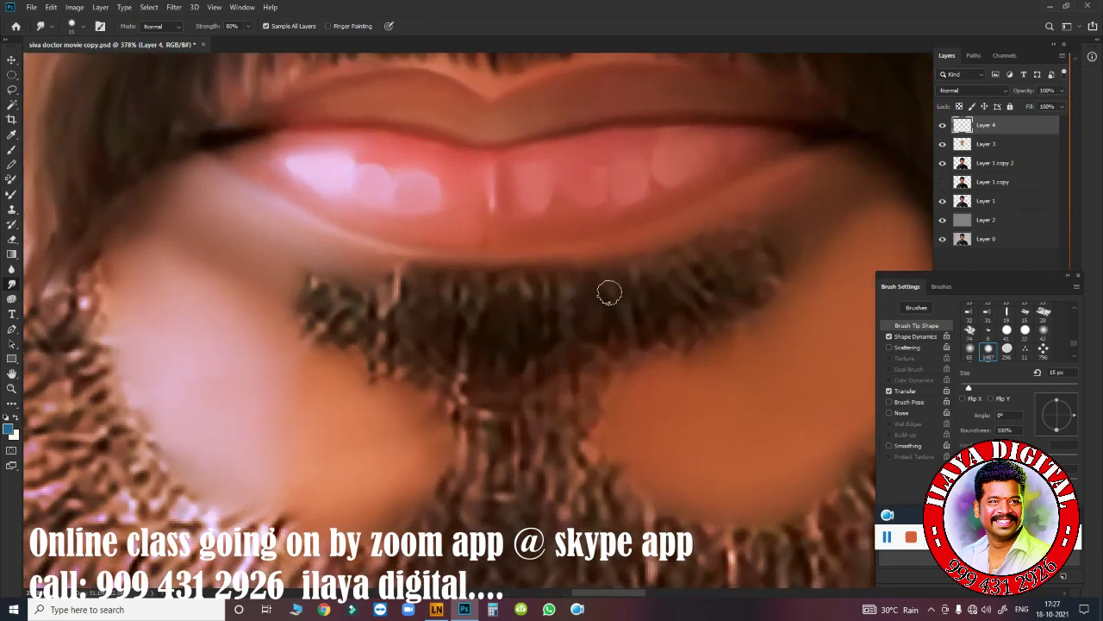
drag(781, 285, 692, 308)
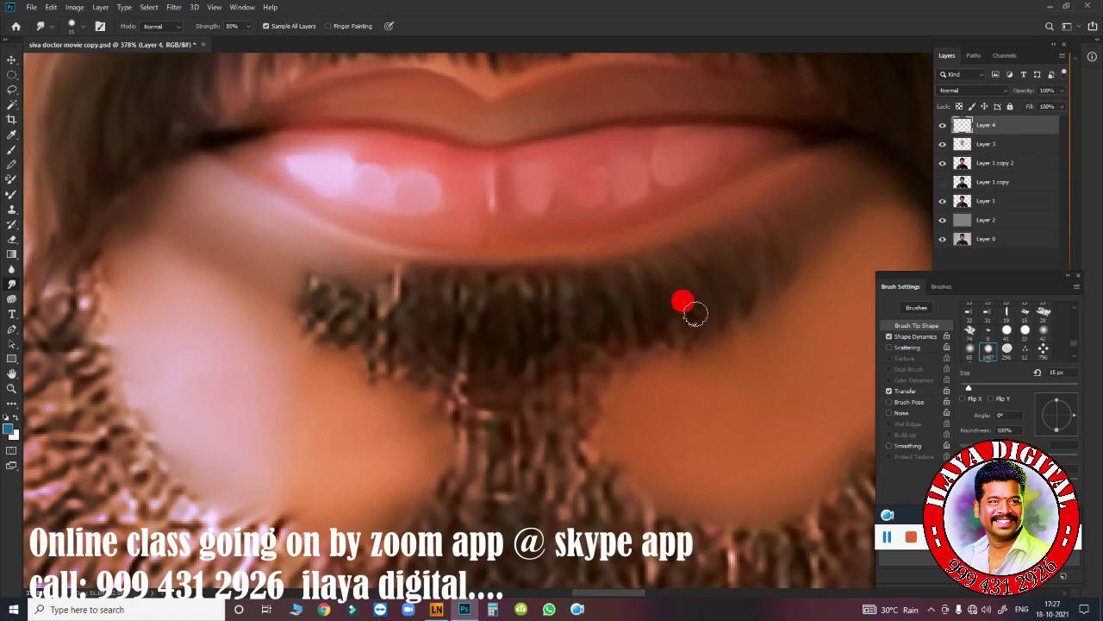
mouse_move(323, 319)
mouse_down()
mouse_move(352, 285)
mouse_move(522, 295)
mouse_up()
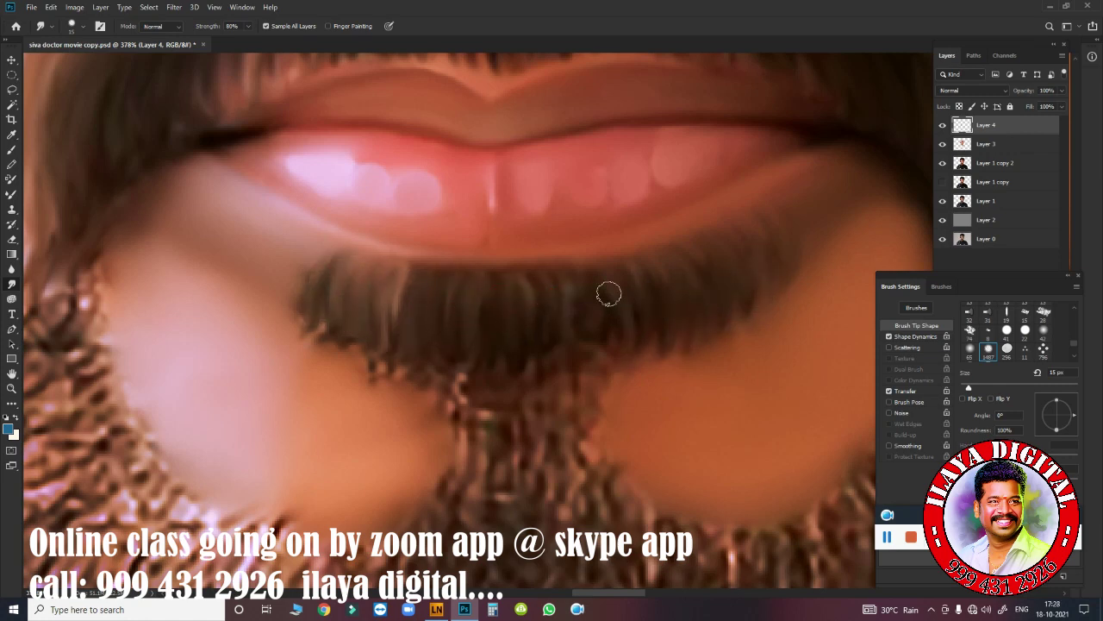
mouse_move(321, 256)
mouse_down()
mouse_move(302, 311)
mouse_move(394, 387)
mouse_move(452, 387)
mouse_up()
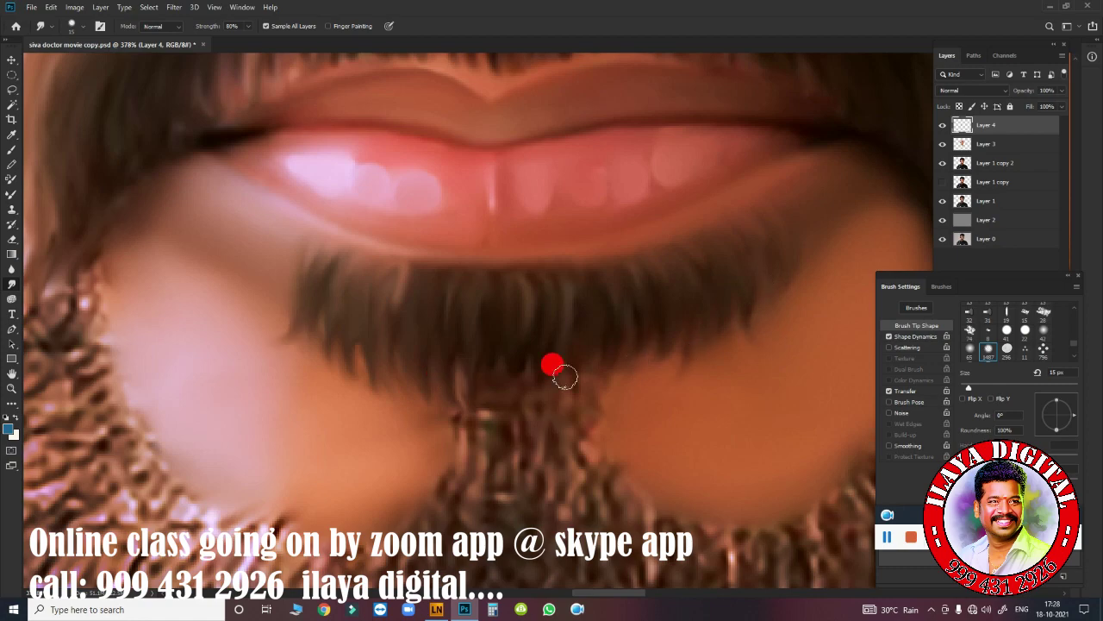
mouse_move(565, 377)
mouse_down()
mouse_move(524, 475)
mouse_move(473, 320)
mouse_move(532, 406)
mouse_move(586, 436)
mouse_up()
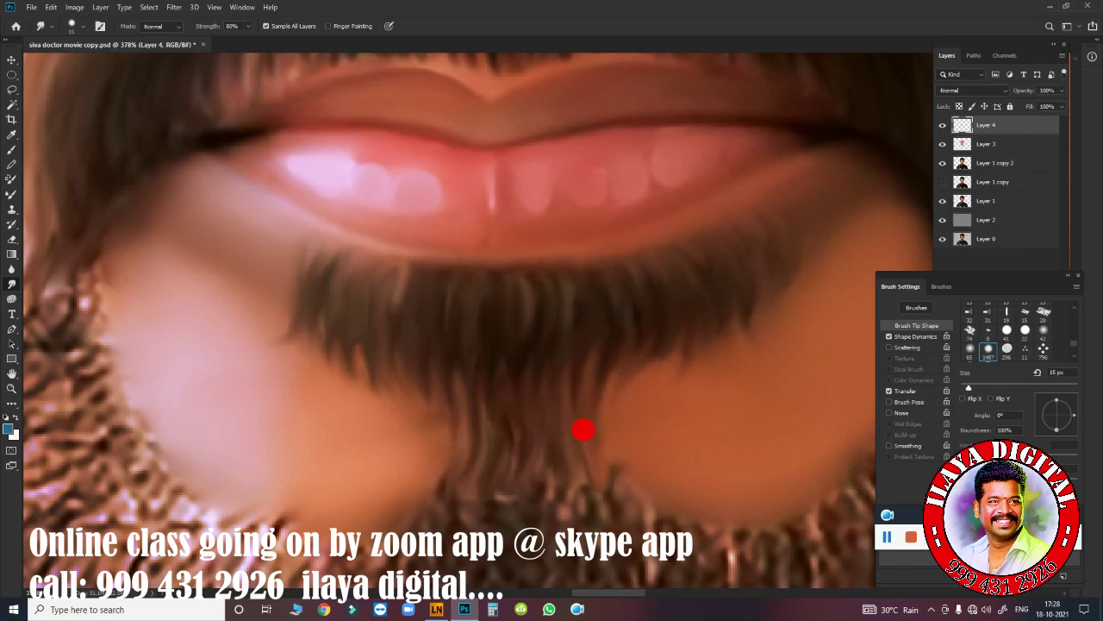
mouse_move(543, 363)
mouse_down()
mouse_move(499, 389)
mouse_move(305, 313)
mouse_move(300, 246)
mouse_up()
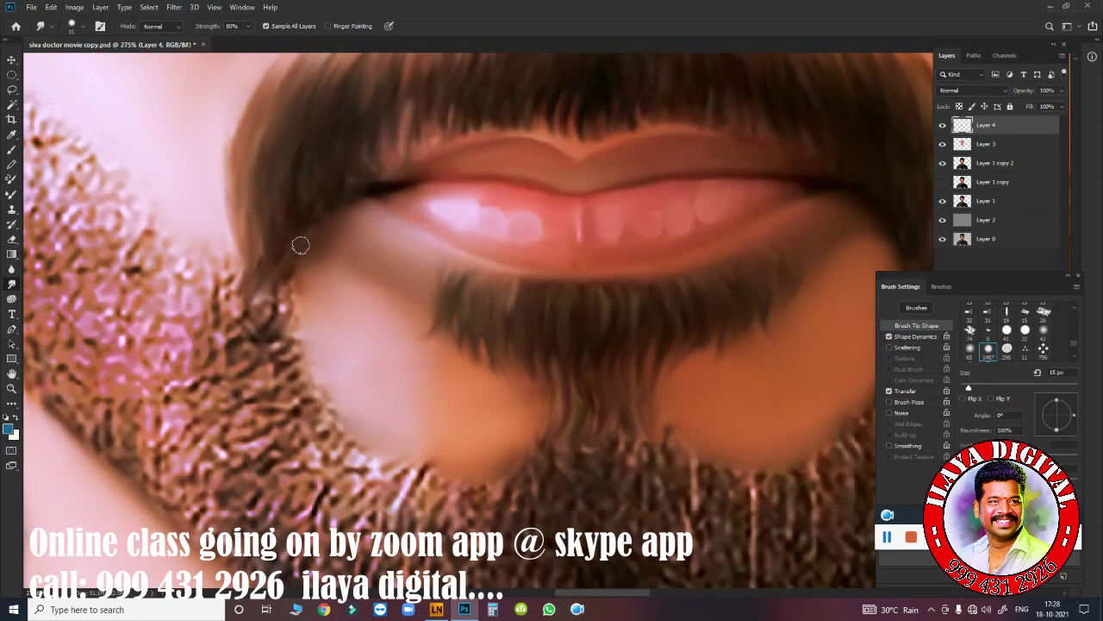
click(11, 196)
- Set up the Mixer Brush with Transfer and Shape Dynamics enabled at a small size
right_click(443, 243)
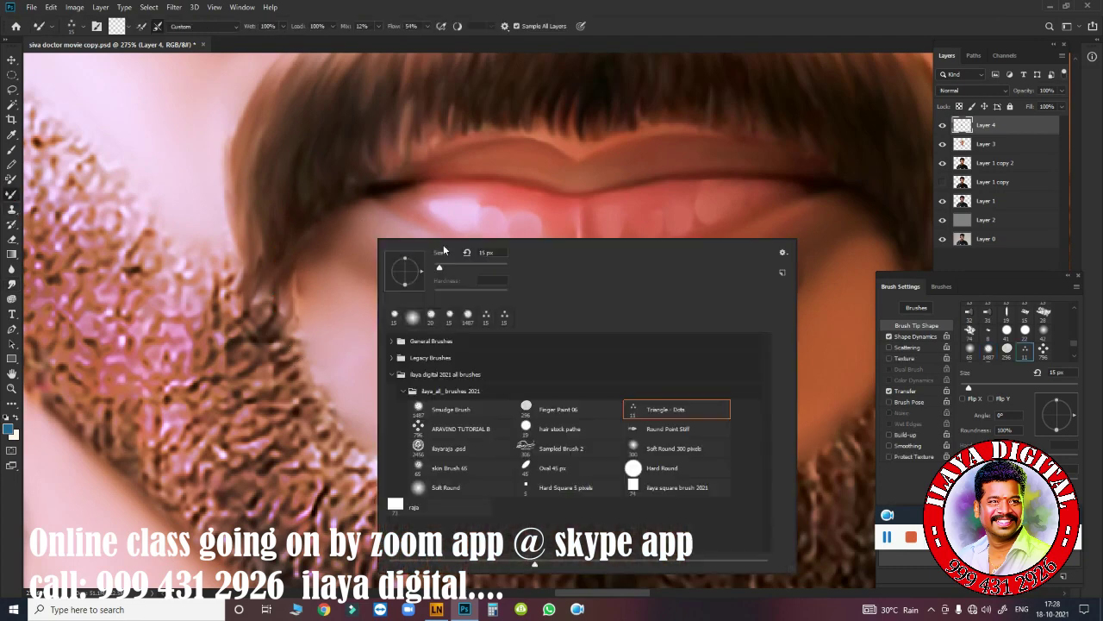
key(Escape)
click(889, 390)
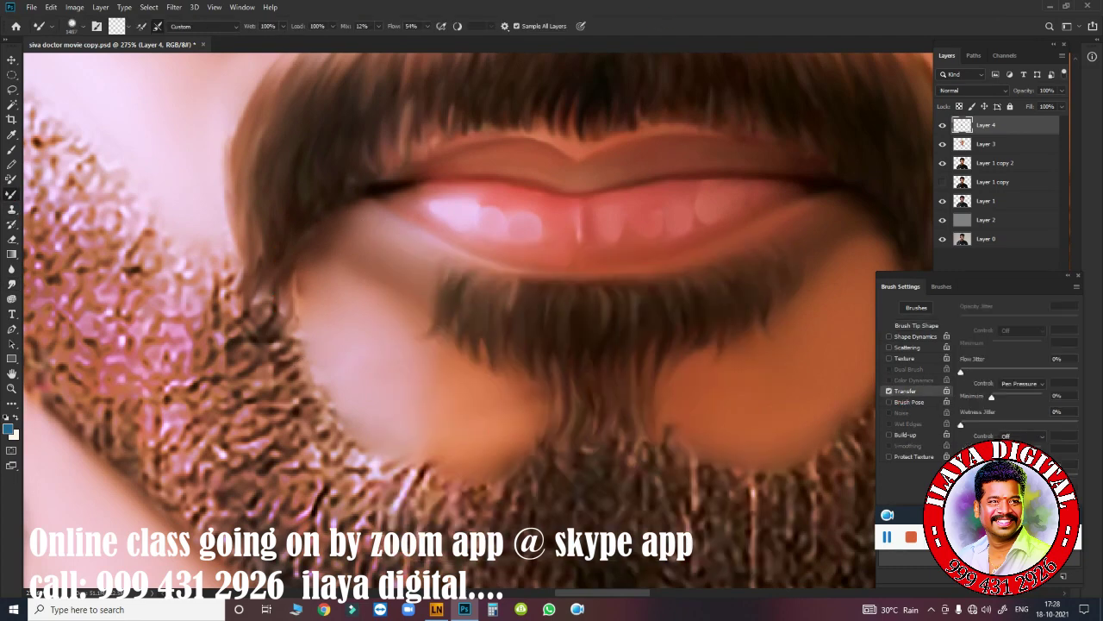
click(917, 325)
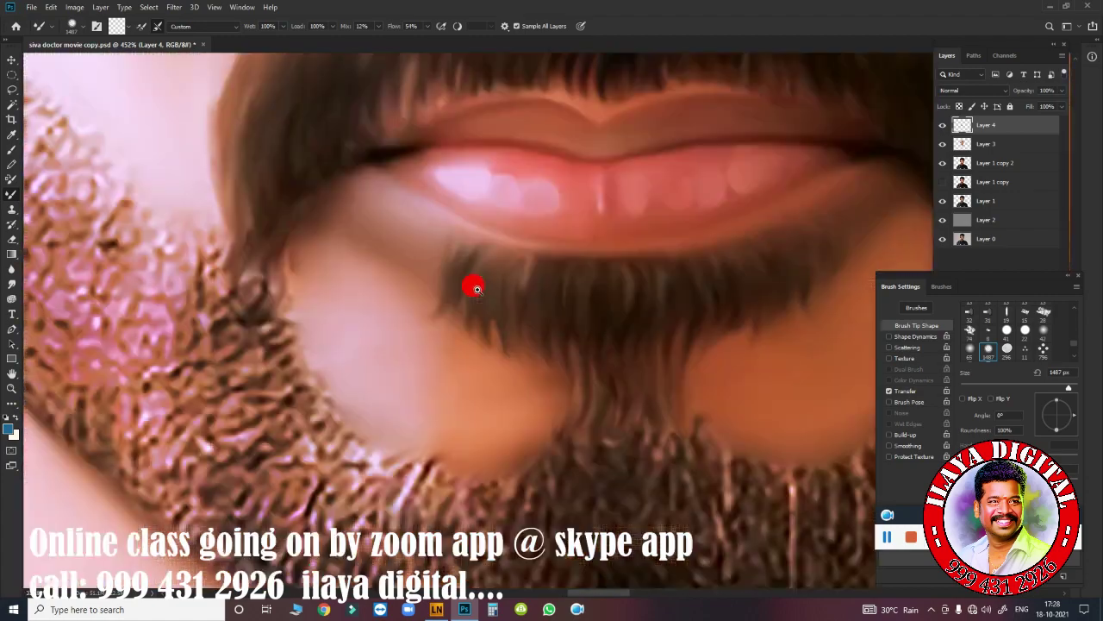
drag(442, 351, 505, 319)
key(bracketleft)
key(bracketleft)
key(bracketleft)
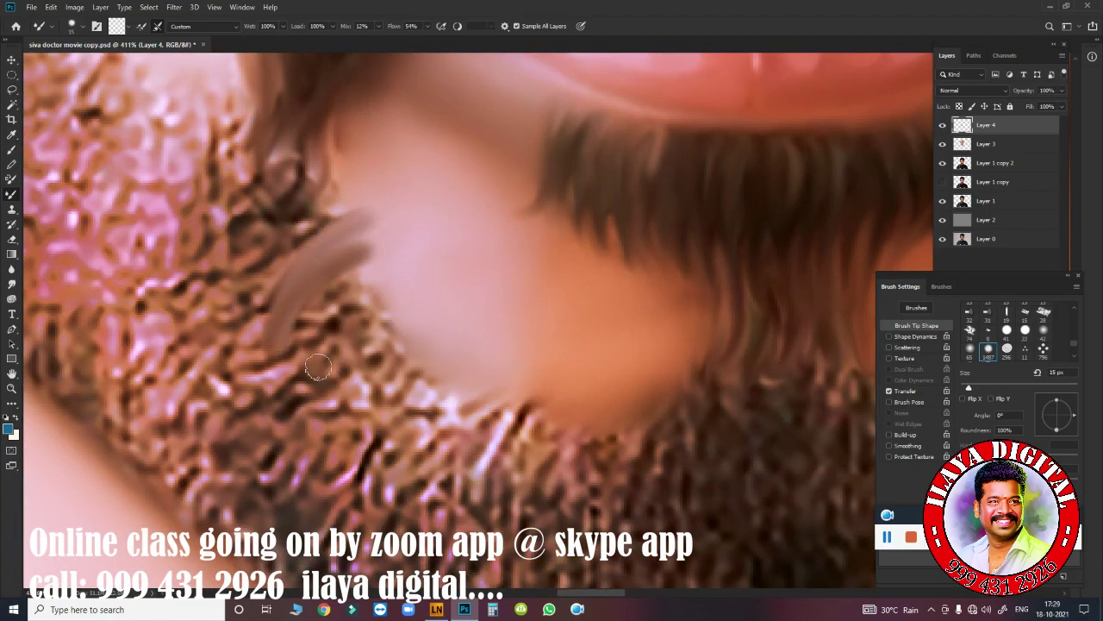
click(915, 337)
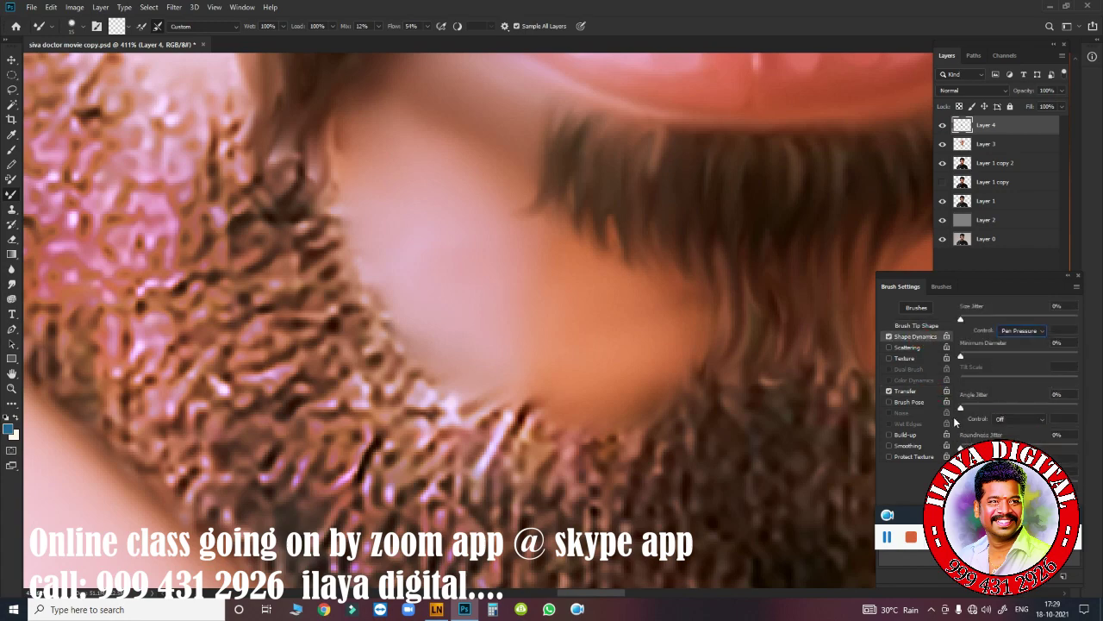
click(917, 325)
scroll(368, 390, down, 5)
scroll(303, 303, up, 4)
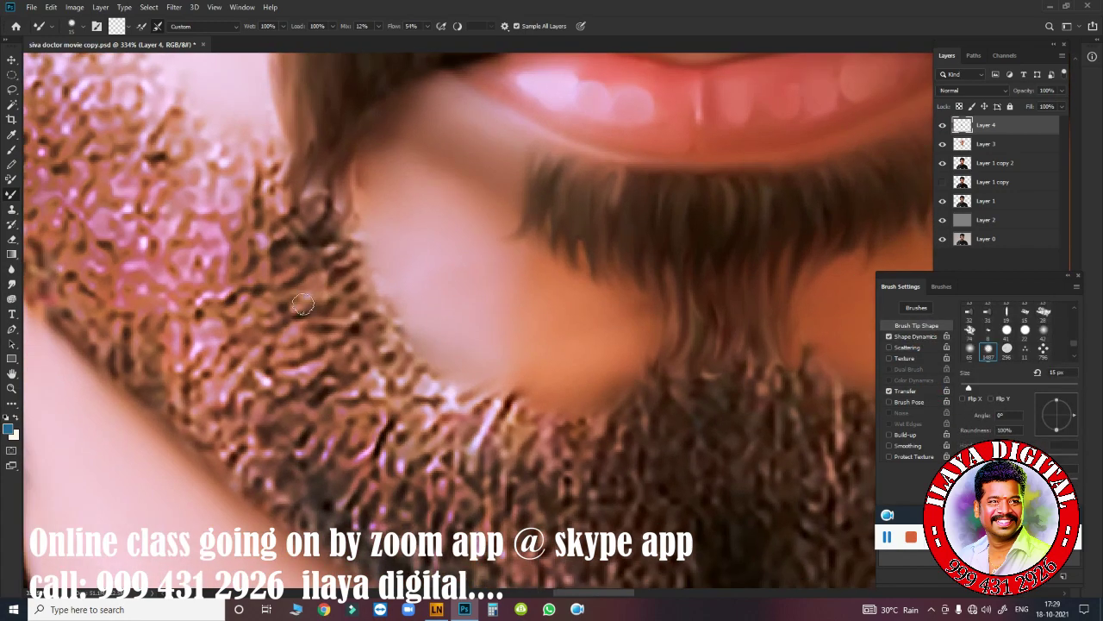
- Streak hair strands along the beard edge below the lip and down its left side
mouse_move(299, 275)
mouse_down()
mouse_move(380, 256)
mouse_move(395, 404)
mouse_up()
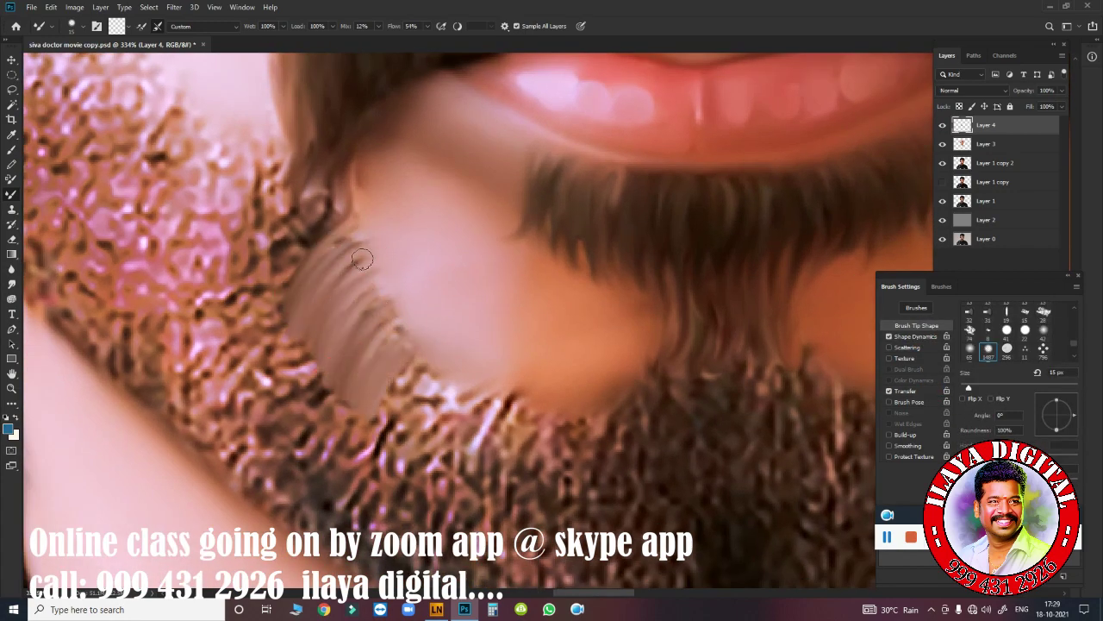
mouse_move(306, 108)
mouse_down()
mouse_move(271, 259)
mouse_move(326, 190)
mouse_up()
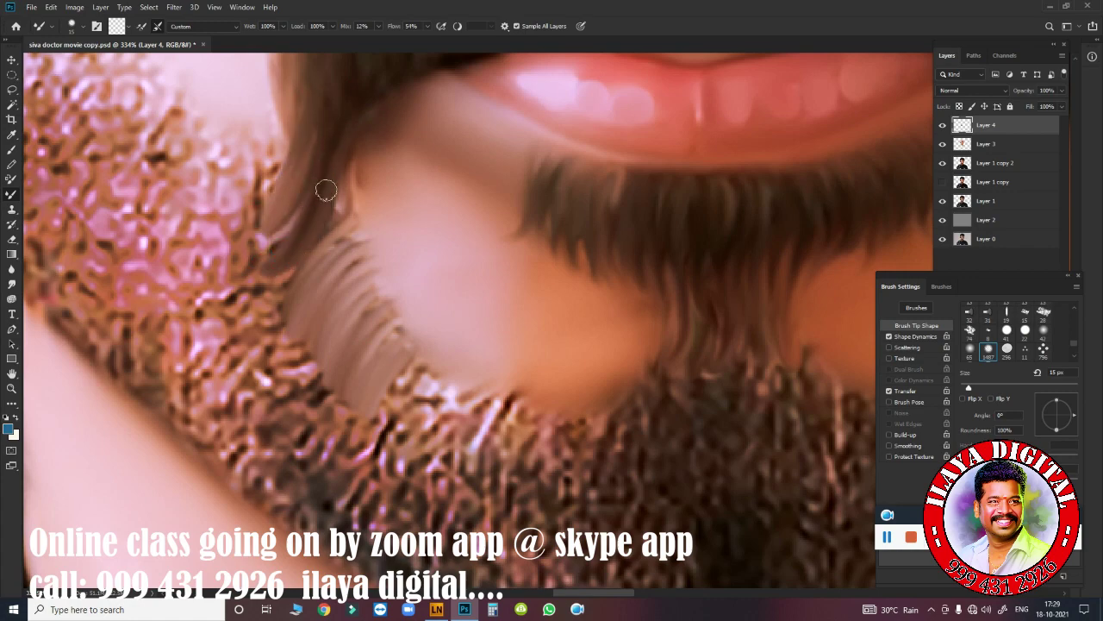
scroll(410, 239, down, 5)
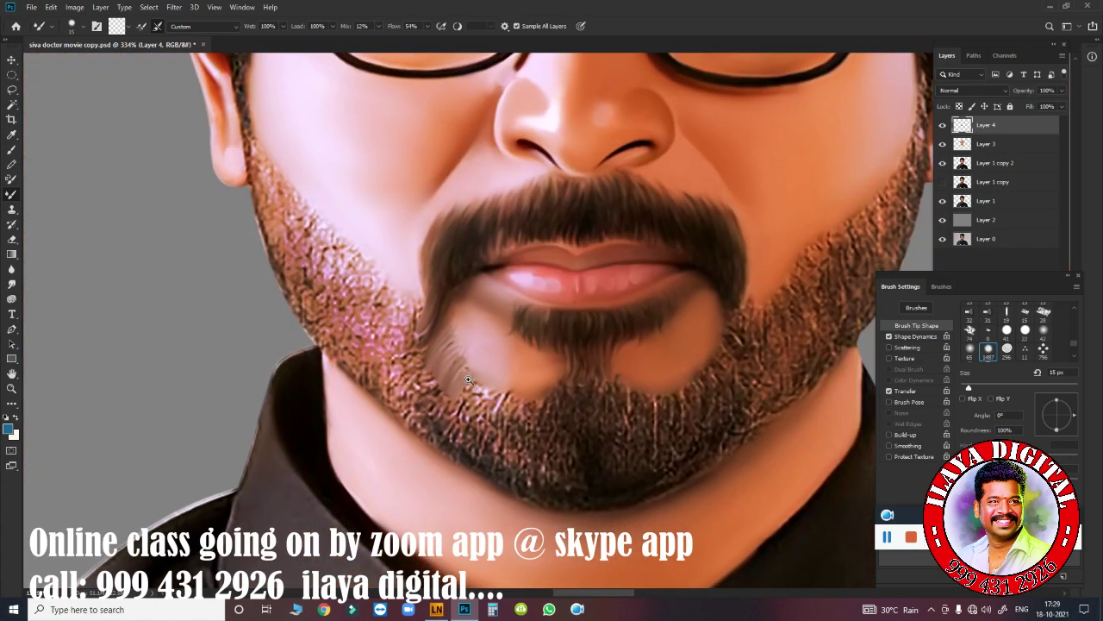
scroll(394, 365, up, 3)
scroll(344, 362, up, 2)
mouse_move(331, 310)
mouse_down()
mouse_move(272, 406)
mouse_move(301, 422)
mouse_move(376, 313)
mouse_move(388, 391)
mouse_move(474, 334)
mouse_move(517, 387)
mouse_move(566, 387)
mouse_up()
mouse_move(388, 336)
mouse_down()
mouse_move(382, 438)
mouse_move(500, 399)
mouse_move(556, 353)
mouse_move(542, 207)
mouse_move(508, 250)
mouse_up()
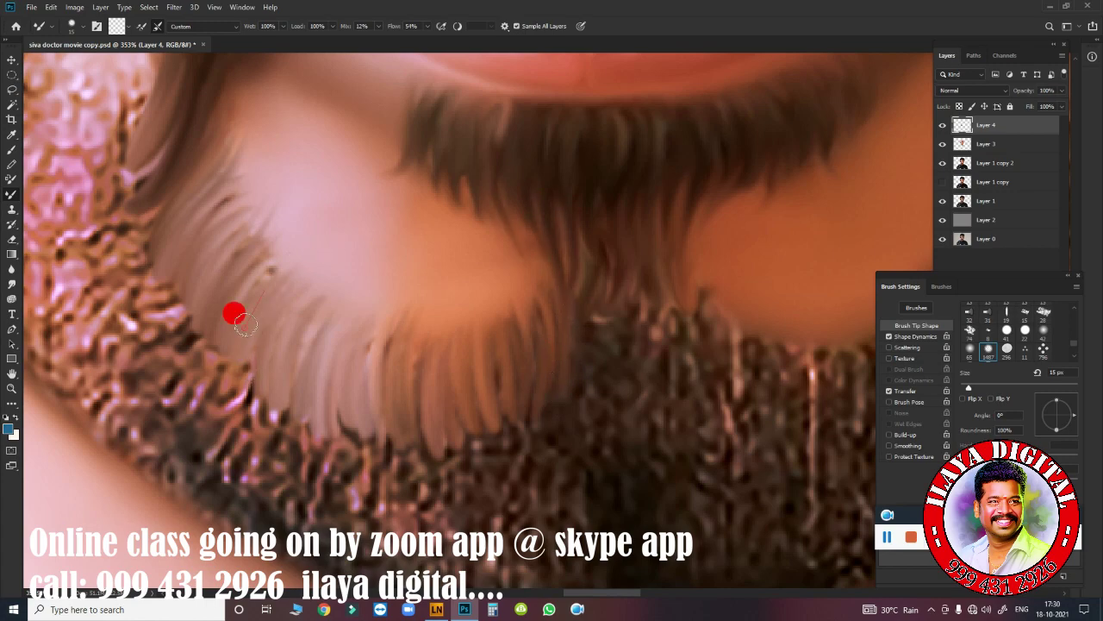
drag(240, 318, 187, 185)
scroll(524, 413, down, 3)
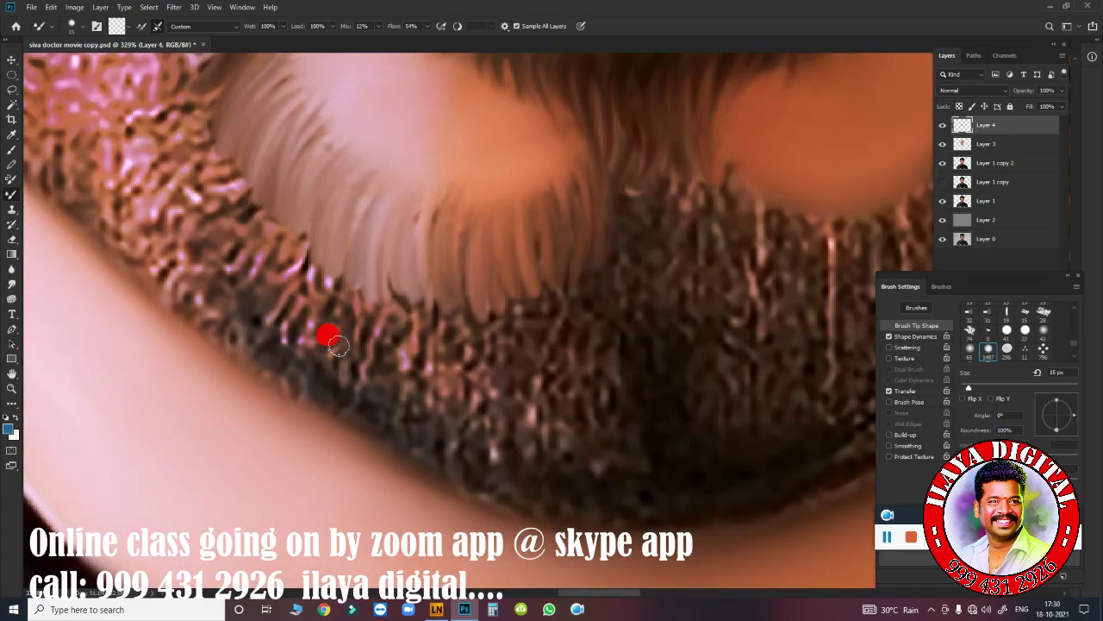
- With a slightly larger brush, paint curved hair strands through the lower-left beard toward the chin
key(])
mouse_move(337, 345)
mouse_down()
mouse_move(374, 320)
mouse_move(426, 443)
mouse_move(456, 460)
mouse_move(555, 493)
mouse_move(618, 485)
mouse_move(551, 458)
mouse_move(457, 360)
mouse_move(242, 265)
mouse_move(306, 313)
mouse_move(458, 364)
mouse_move(593, 473)
mouse_move(628, 382)
mouse_move(558, 313)
mouse_up()
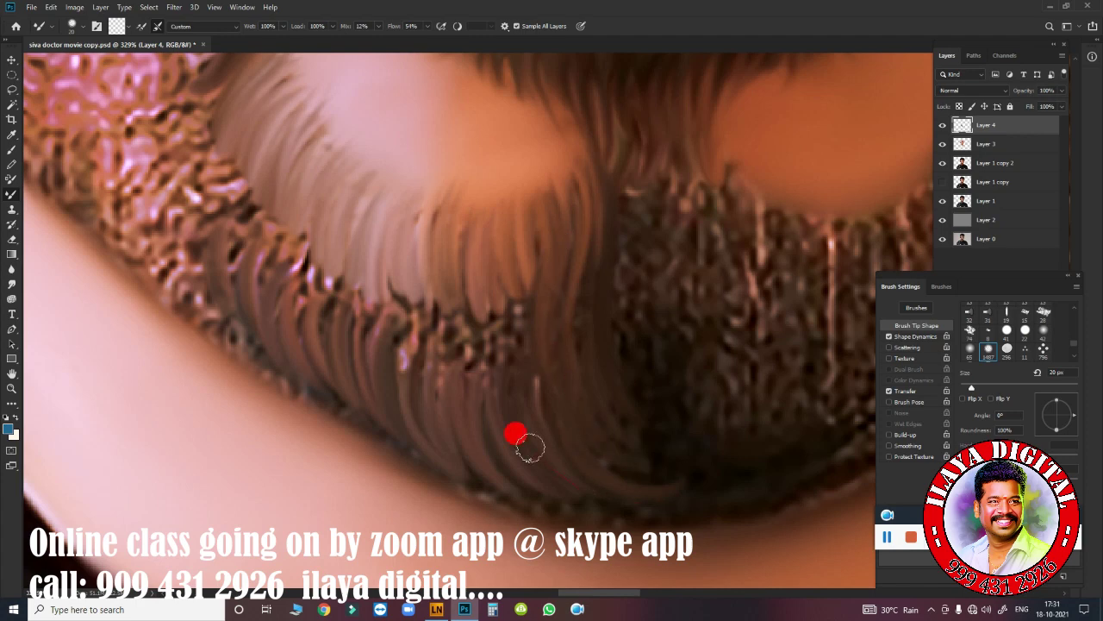
drag(214, 171, 151, 258)
drag(177, 155, 200, 319)
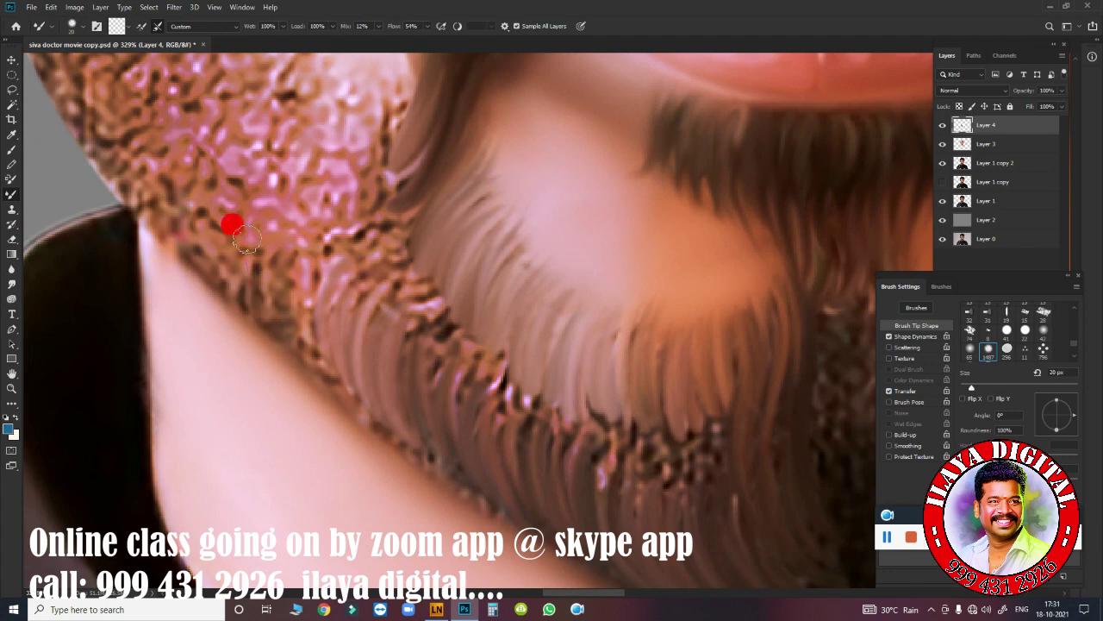
drag(250, 202, 285, 328)
drag(293, 215, 319, 357)
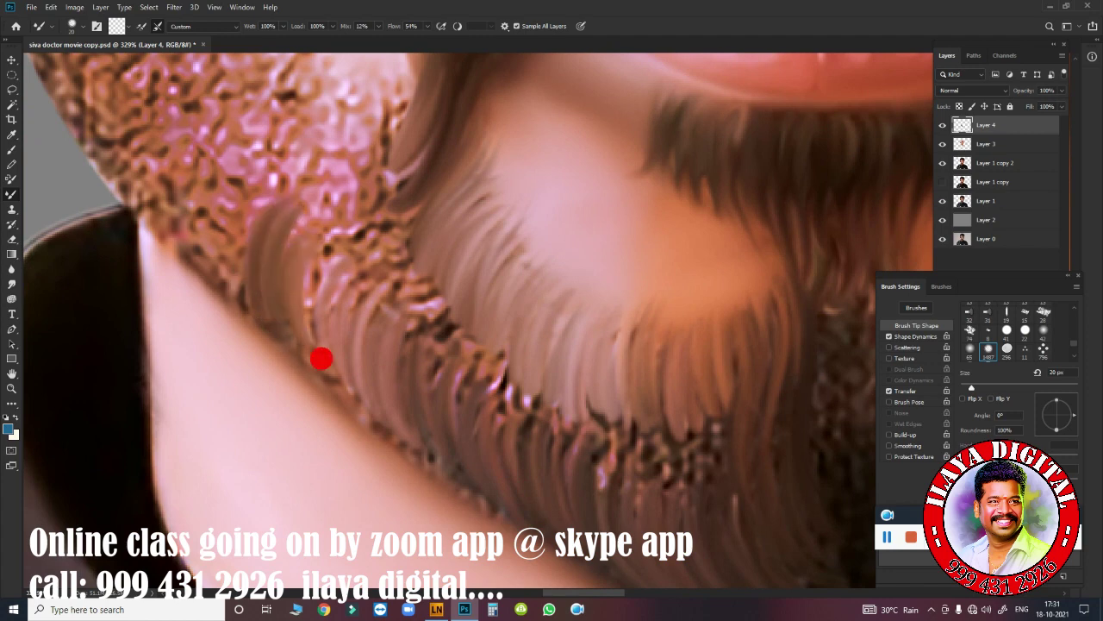
drag(328, 250, 371, 409)
drag(345, 289, 379, 405)
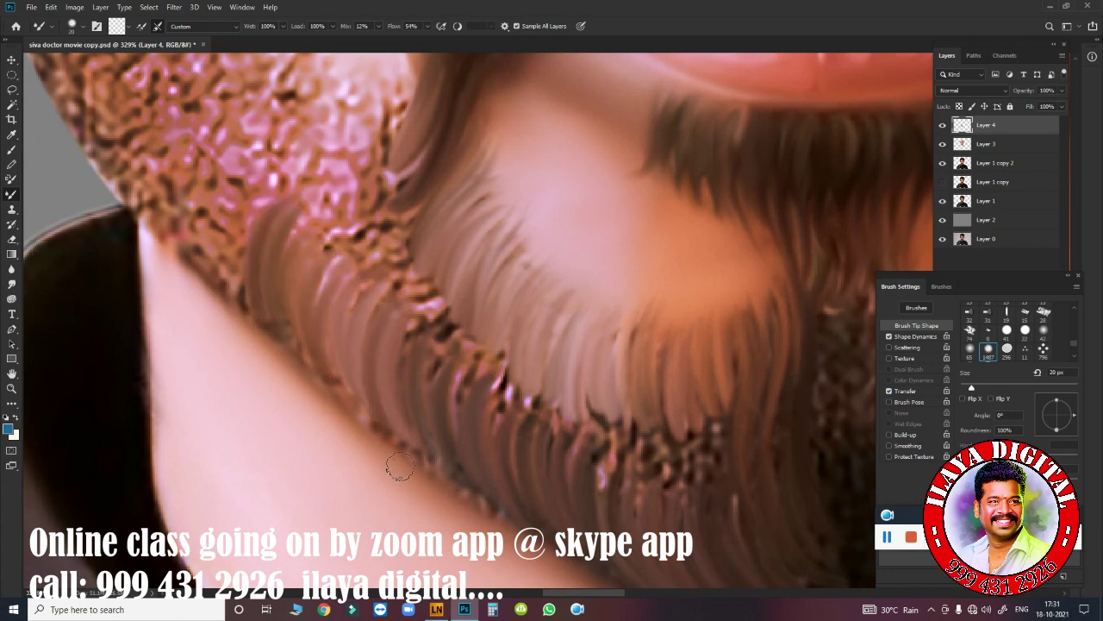
mouse_move(263, 168)
mouse_down()
mouse_move(250, 298)
mouse_move(215, 271)
mouse_up()
drag(228, 121, 190, 241)
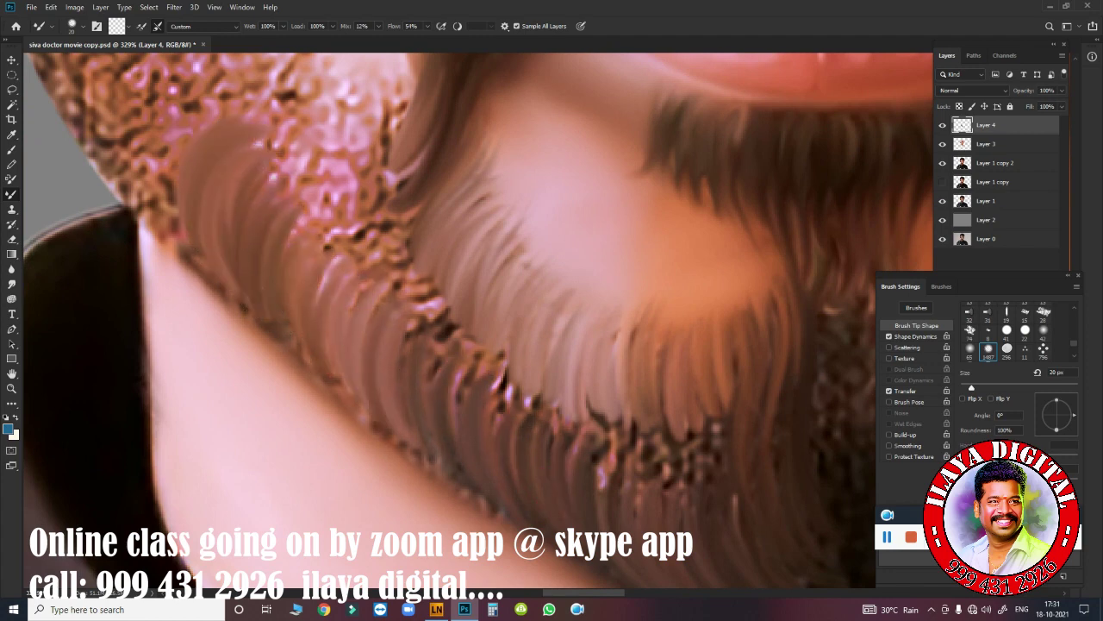
drag(317, 236, 415, 440)
- Curve more strands along the beard's lower edge and add one on the upper beard
scroll(333, 395, down, 5)
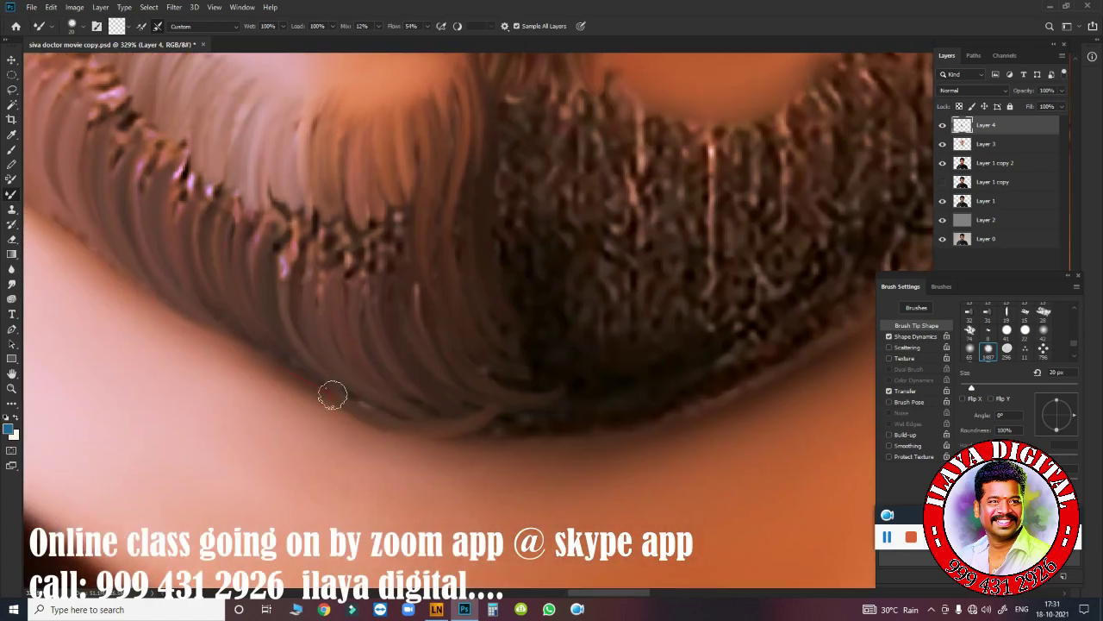
drag(513, 413, 574, 402)
drag(362, 319, 509, 405)
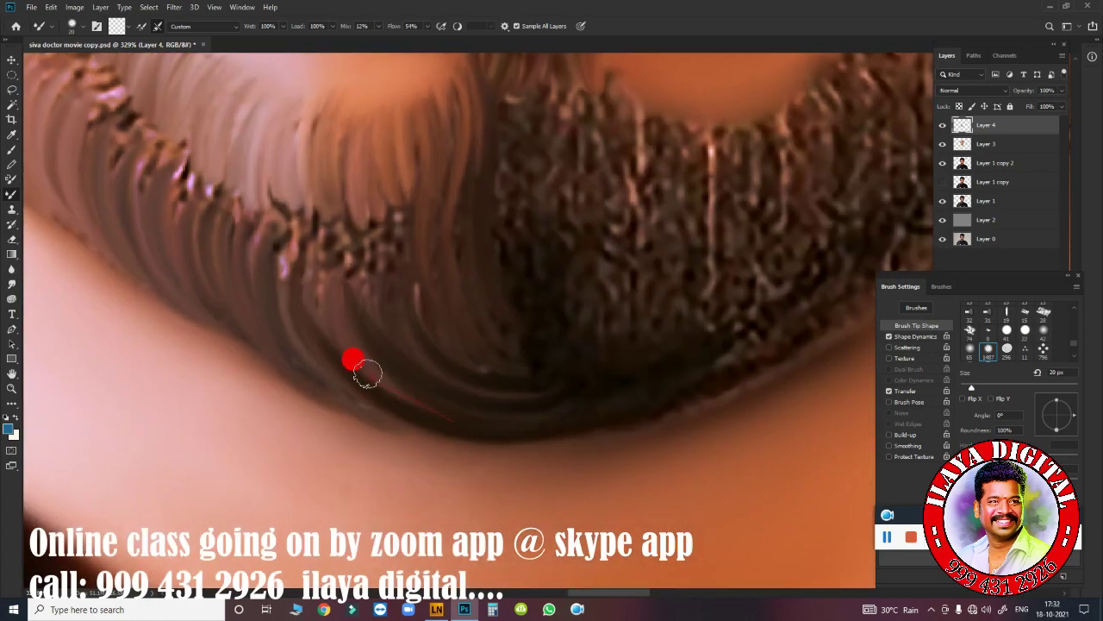
drag(369, 374, 327, 382)
scroll(457, 329, up, 5)
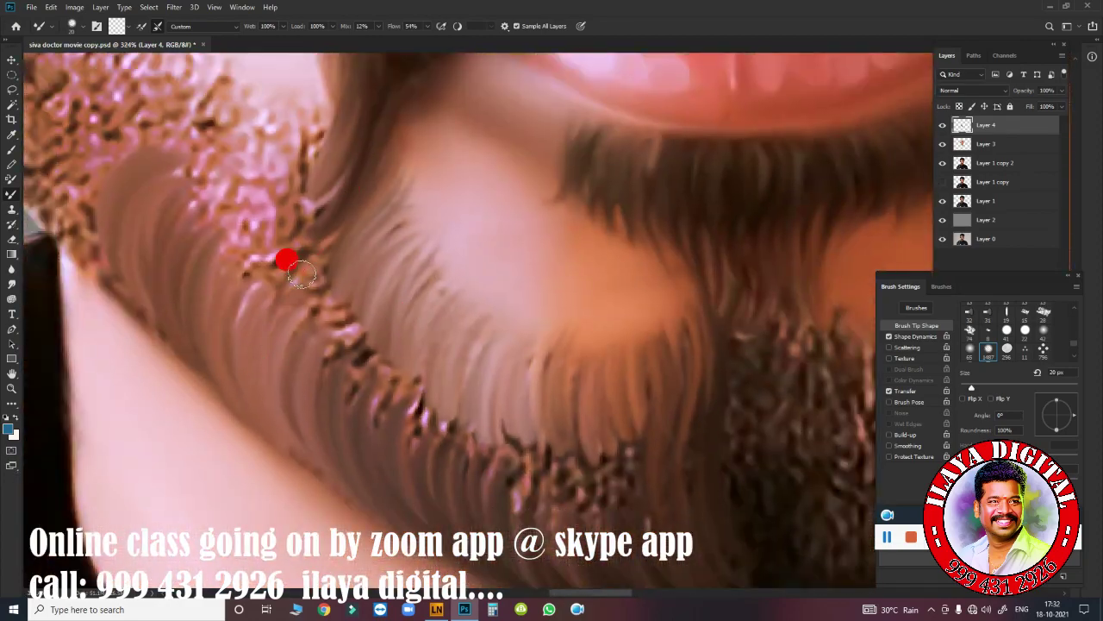
drag(286, 256, 293, 408)
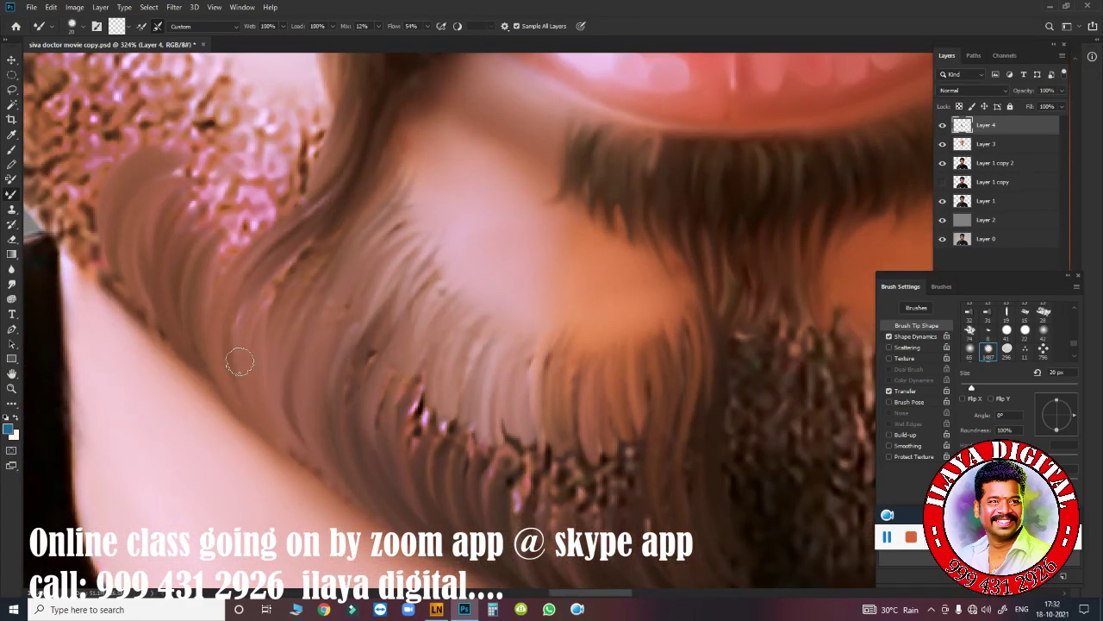
- Smudge the beard strands together, blending away the specks and the red streak
scroll(246, 215, up, 2)
mouse_move(270, 386)
mouse_down()
mouse_move(523, 349)
mouse_move(540, 482)
mouse_up()
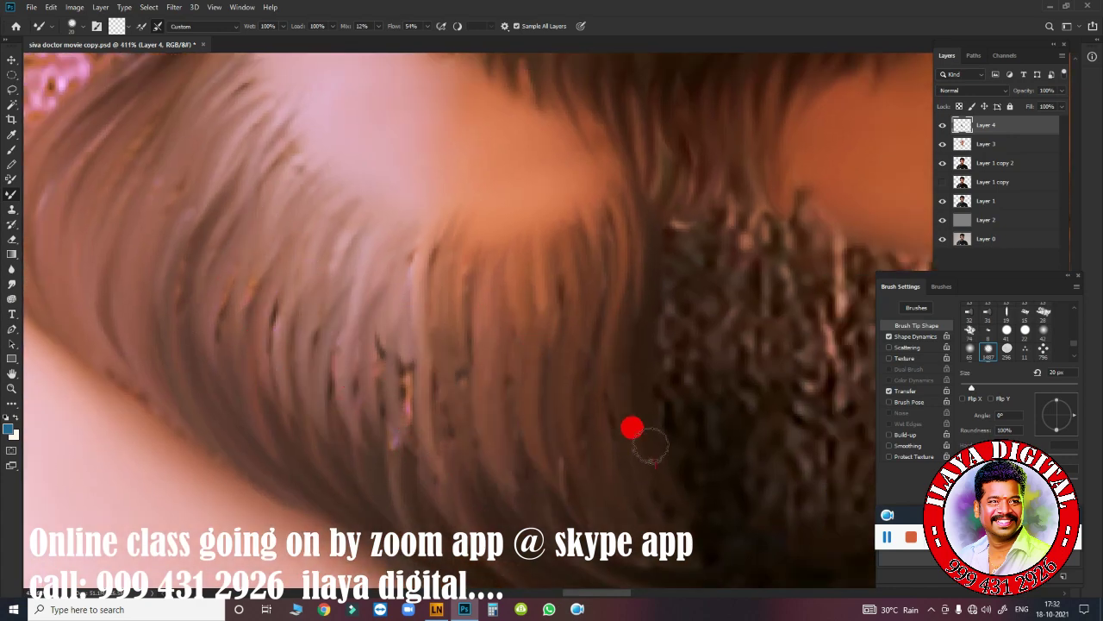
drag(540, 369, 558, 214)
drag(623, 313, 617, 207)
mouse_move(454, 246)
mouse_down()
mouse_move(320, 365)
mouse_move(423, 387)
mouse_up()
drag(469, 312, 449, 483)
drag(319, 422, 275, 242)
drag(293, 362, 198, 138)
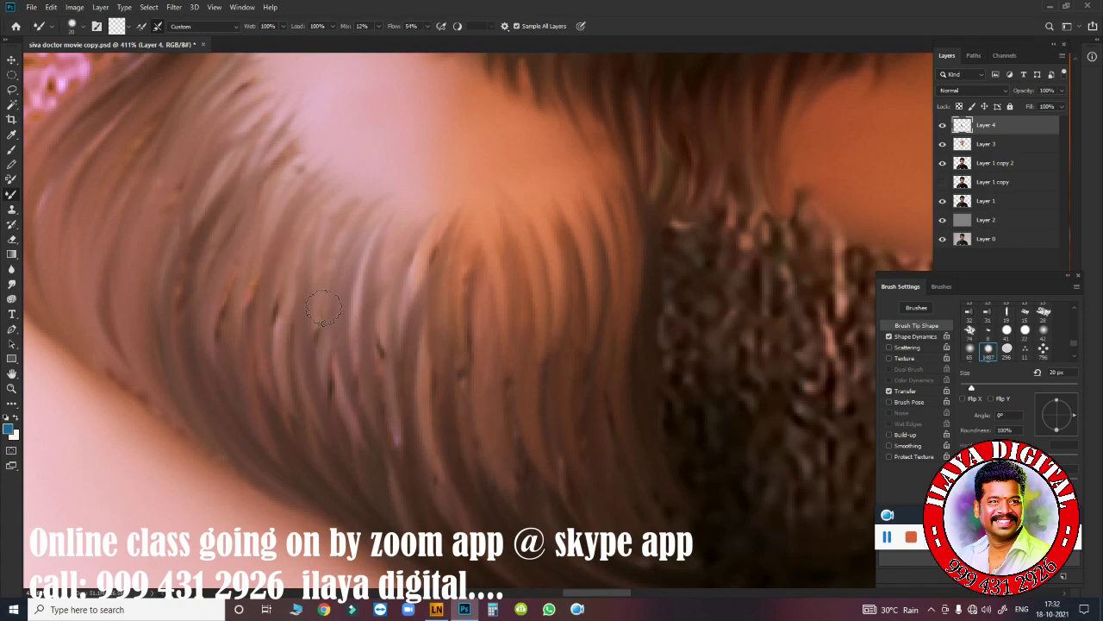
mouse_move(344, 328)
mouse_down()
mouse_move(675, 449)
mouse_move(589, 417)
mouse_up()
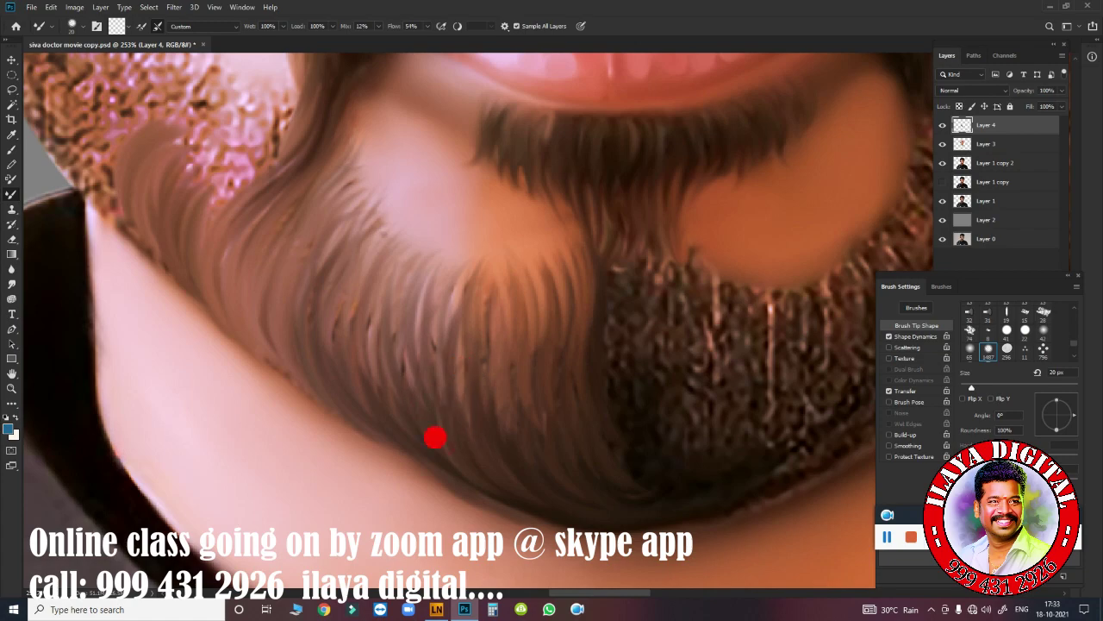
drag(479, 452, 592, 463)
- Load the face outline as a selection and smudge the speckled jaw beard into strands
drag(398, 303, 480, 492)
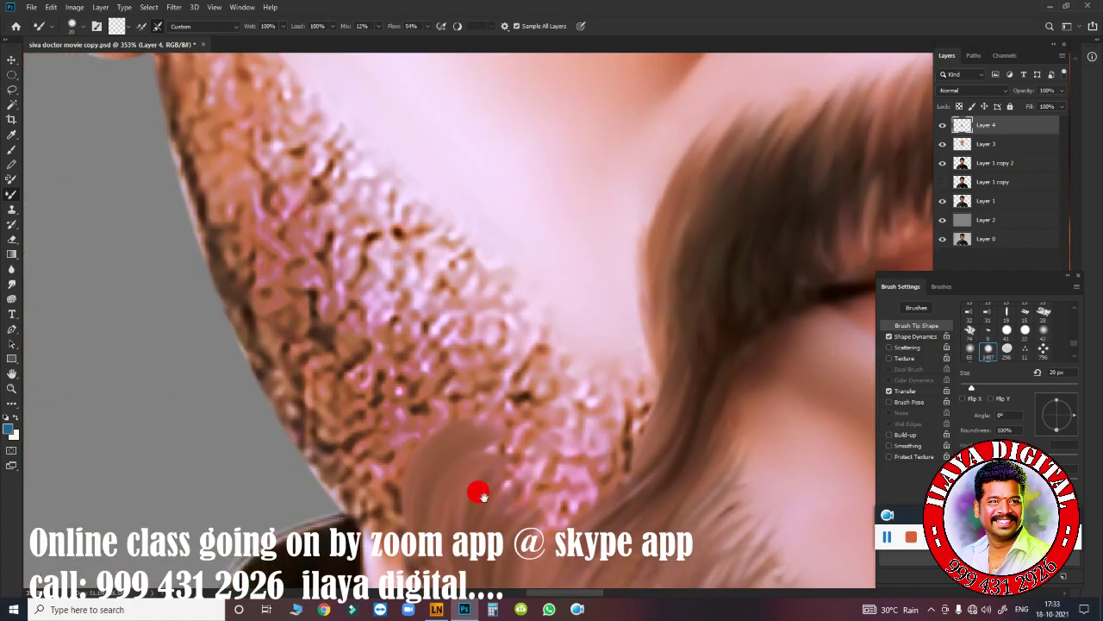
click(959, 164)
mouse_move(285, 284)
mouse_down()
mouse_move(267, 206)
mouse_move(241, 325)
mouse_move(279, 315)
mouse_move(387, 342)
mouse_move(370, 505)
mouse_up()
mouse_move(458, 466)
mouse_down()
mouse_move(389, 315)
mouse_move(353, 423)
mouse_move(396, 371)
mouse_up()
drag(458, 500, 492, 317)
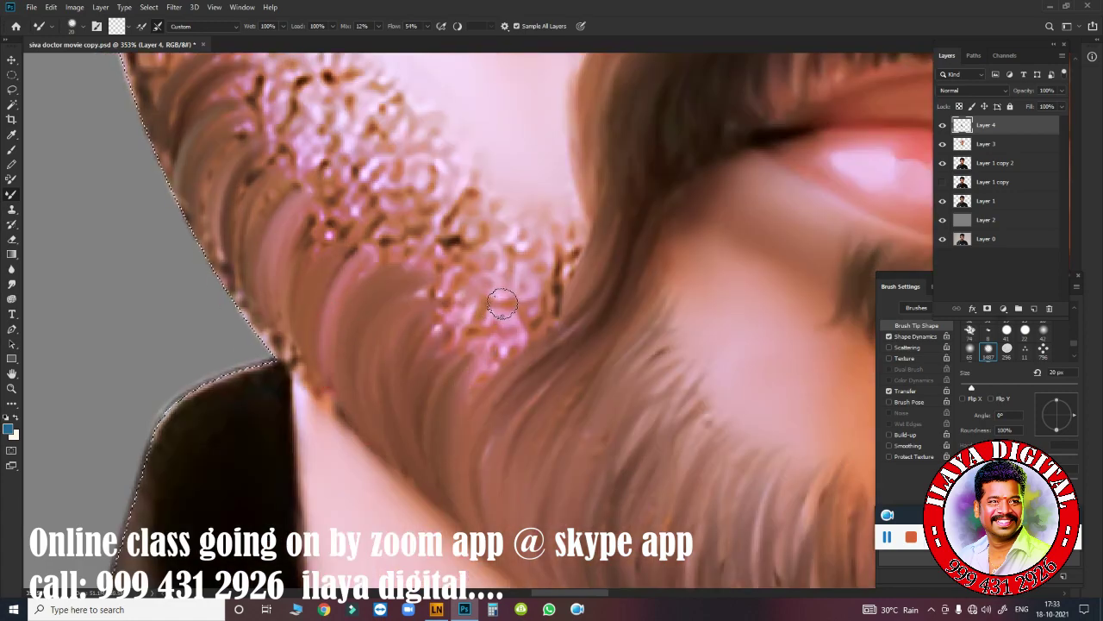
scroll(504, 301, down, 5)
scroll(270, 241, up, 5)
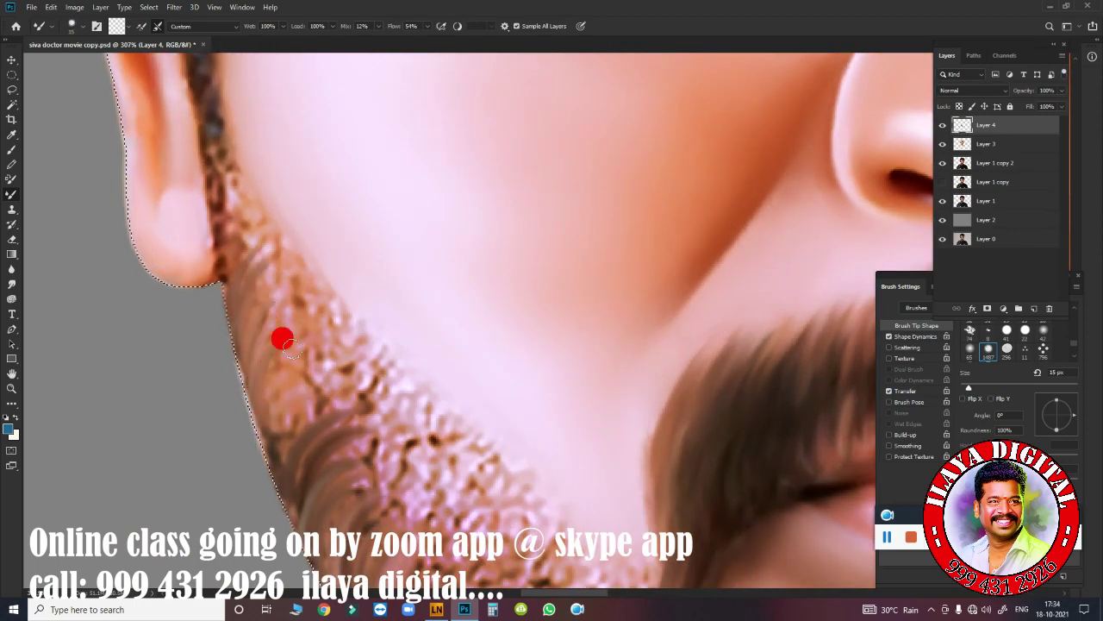
- Streak smooth strands up the jaw edge and darken the hair strand beside the ear
mouse_move(284, 471)
mouse_down()
mouse_move(266, 465)
mouse_move(269, 427)
mouse_up()
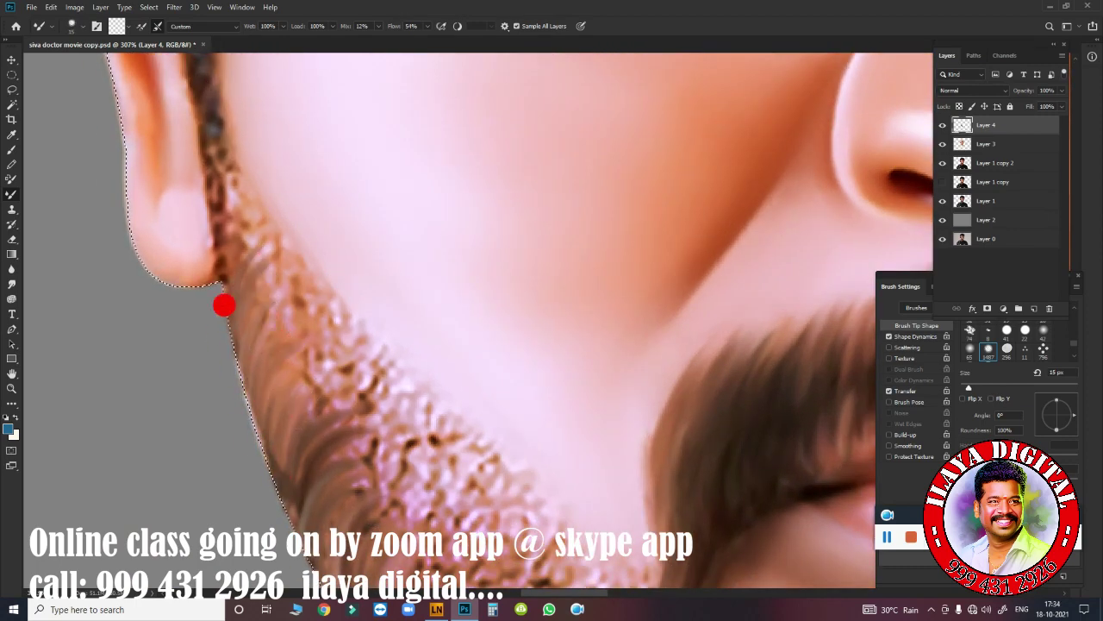
drag(392, 350, 323, 193)
drag(212, 340, 198, 306)
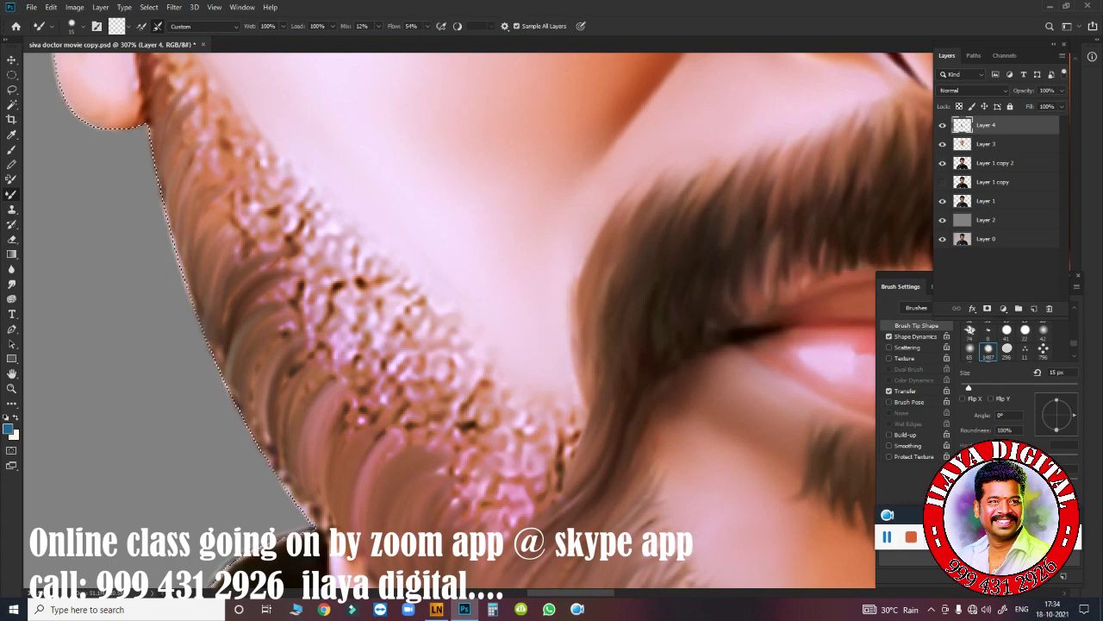
drag(258, 449, 268, 381)
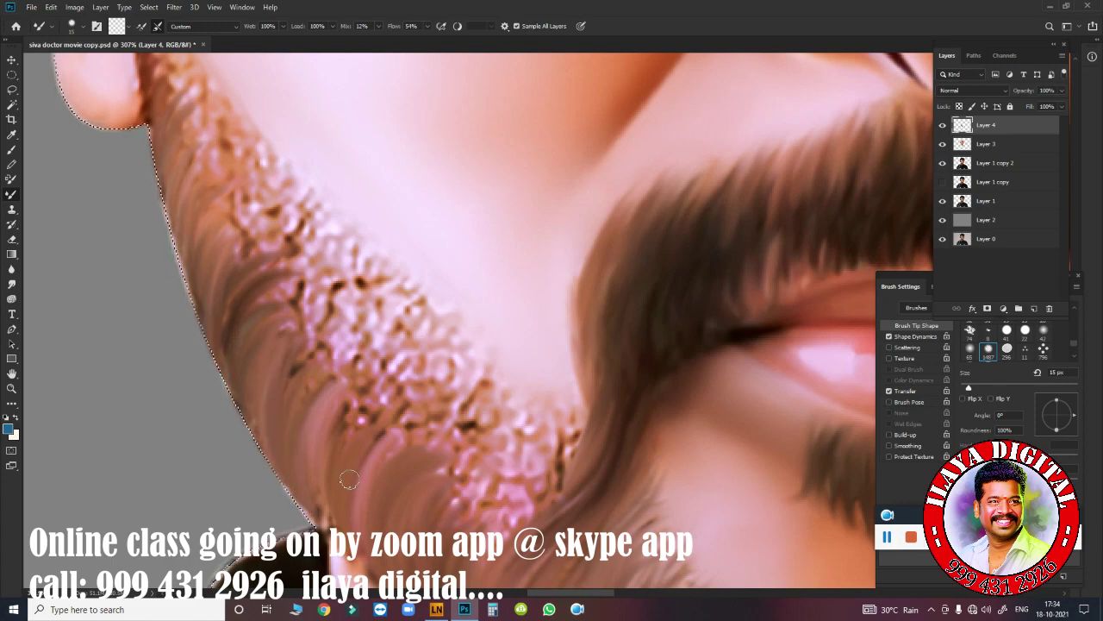
drag(349, 479, 314, 258)
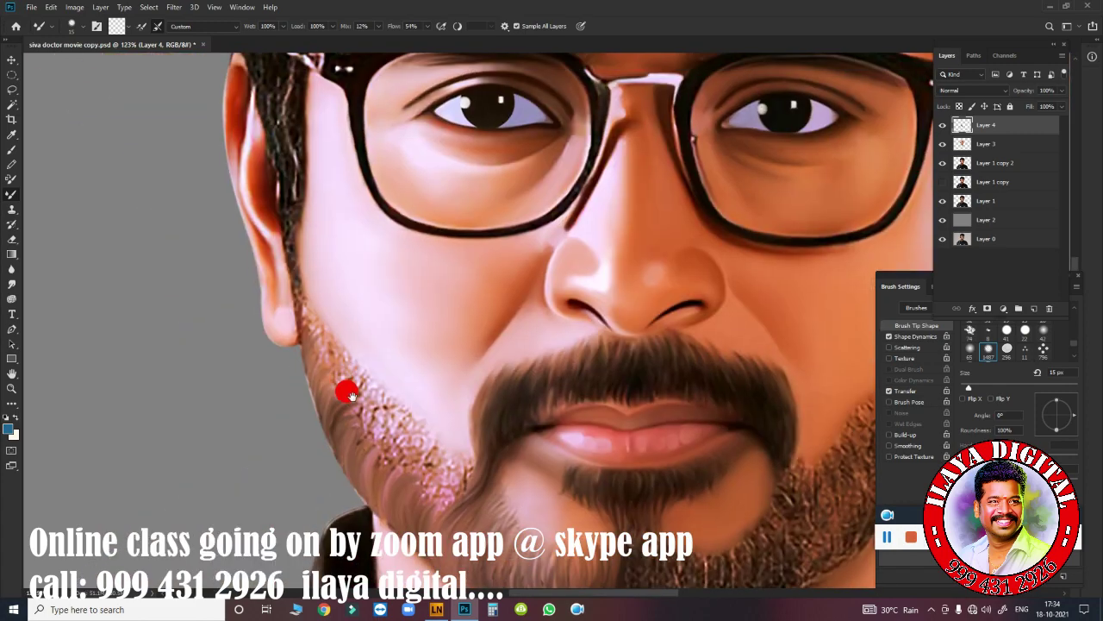
drag(344, 387, 492, 492)
mouse_move(448, 192)
mouse_down()
mouse_move(454, 347)
mouse_move(364, 480)
mouse_move(402, 104)
mouse_up()
scroll(451, 399, down, 3)
- Paint spiky dark strands down the side hair strand
scroll(450, 399, up, 2)
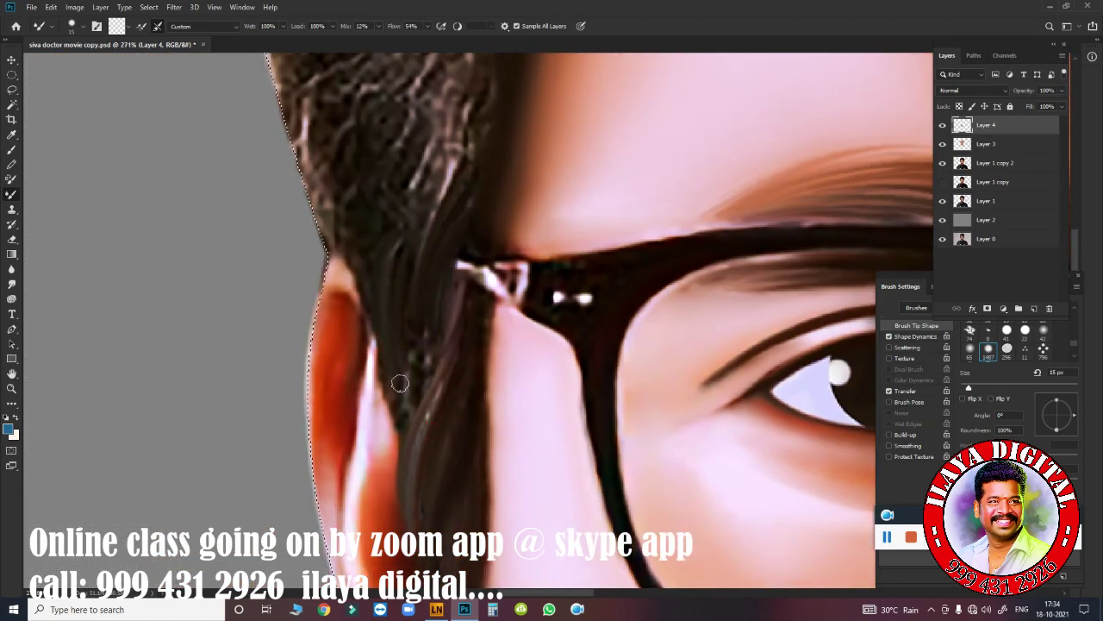
mouse_move(453, 328)
mouse_down()
mouse_move(402, 362)
mouse_move(404, 500)
mouse_up()
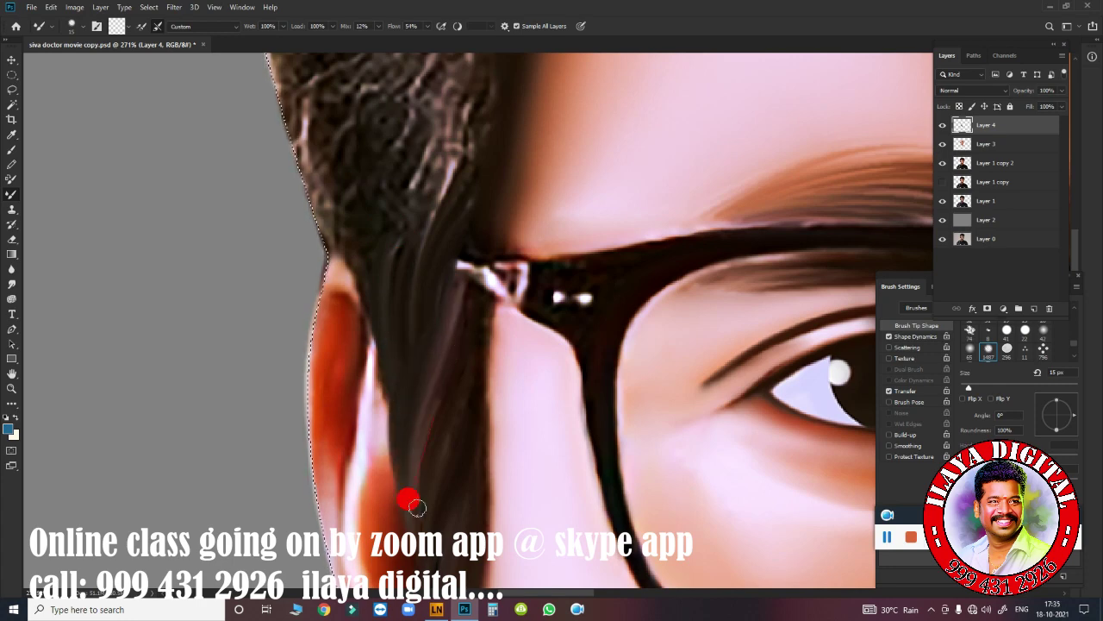
scroll(404, 500, down, 5)
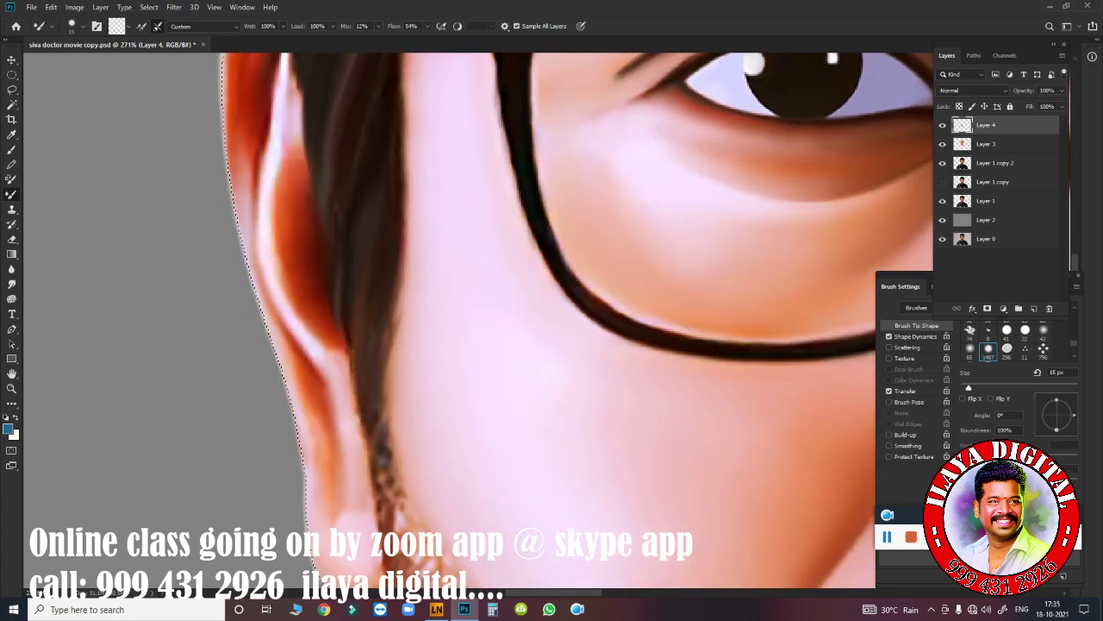
scroll(345, 251, up, 3)
drag(406, 474, 396, 293)
mouse_move(431, 328)
mouse_down()
mouse_move(405, 181)
mouse_move(349, 155)
mouse_up()
scroll(428, 222, down, 3)
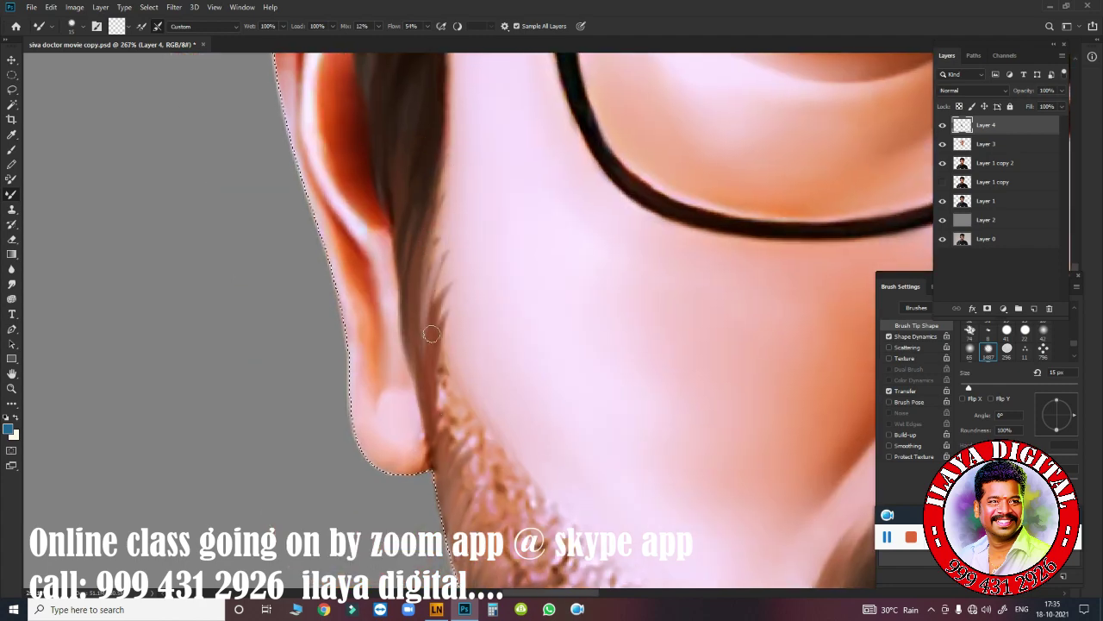
scroll(458, 352, down, 3)
scroll(481, 275, up, 4)
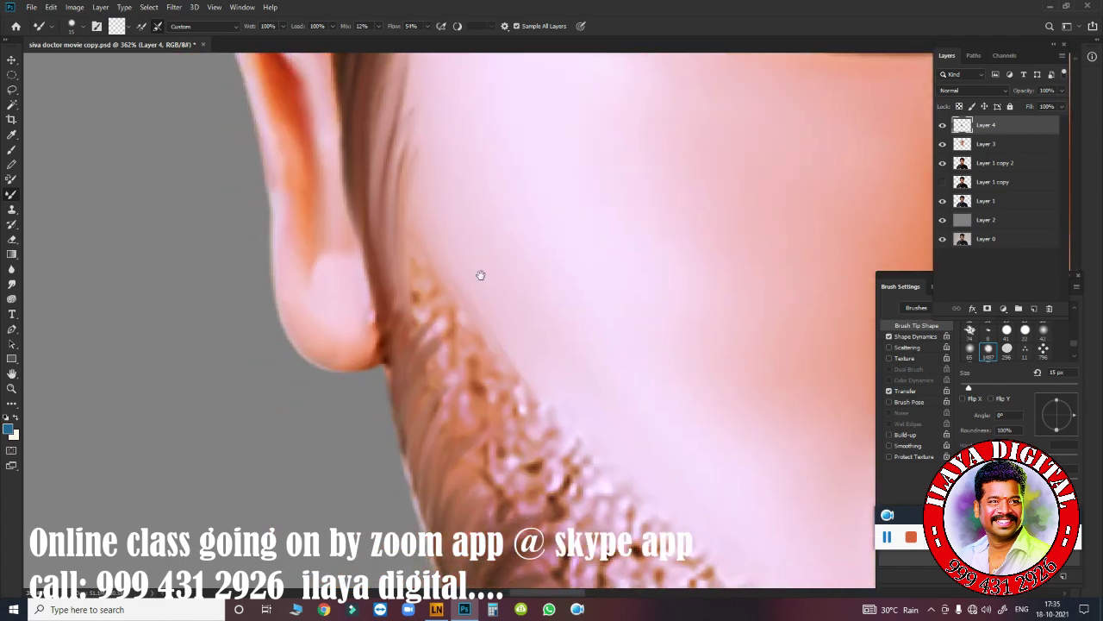
- Paint brown hair strokes up from the ear lobe and along the neck
drag(384, 342, 426, 224)
drag(397, 284, 388, 138)
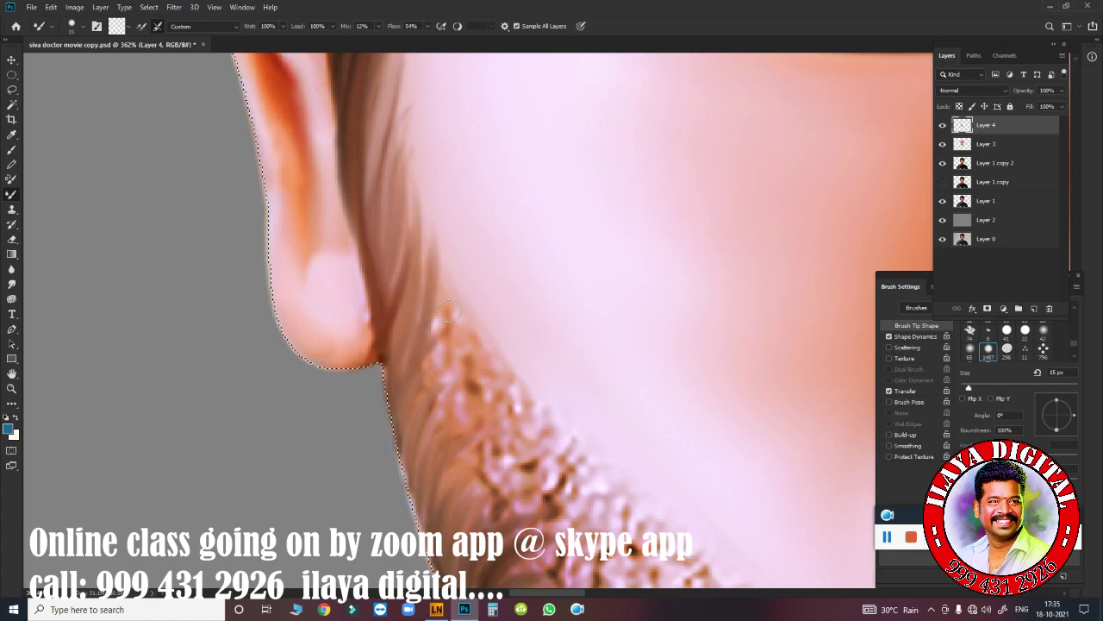
scroll(517, 345, down, 3)
scroll(485, 342, up, 3)
scroll(364, 258, up, 1)
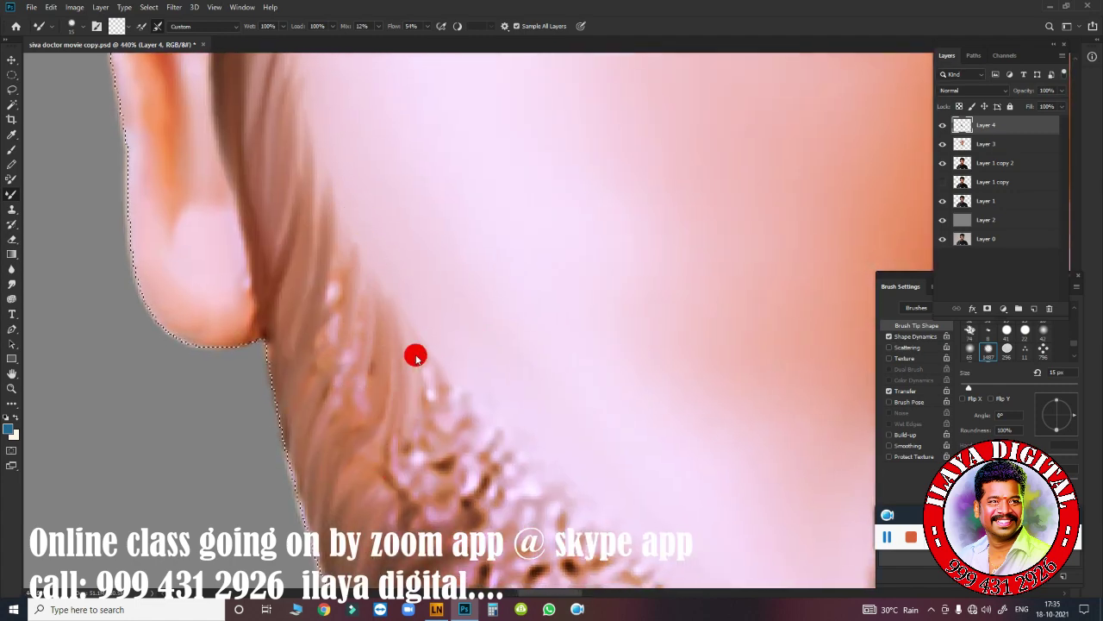
drag(415, 356, 449, 460)
drag(457, 354, 444, 518)
mouse_move(409, 336)
mouse_down()
mouse_move(387, 526)
mouse_move(382, 244)
mouse_up()
drag(379, 405, 308, 318)
drag(319, 371, 336, 211)
scroll(389, 238, down, 5)
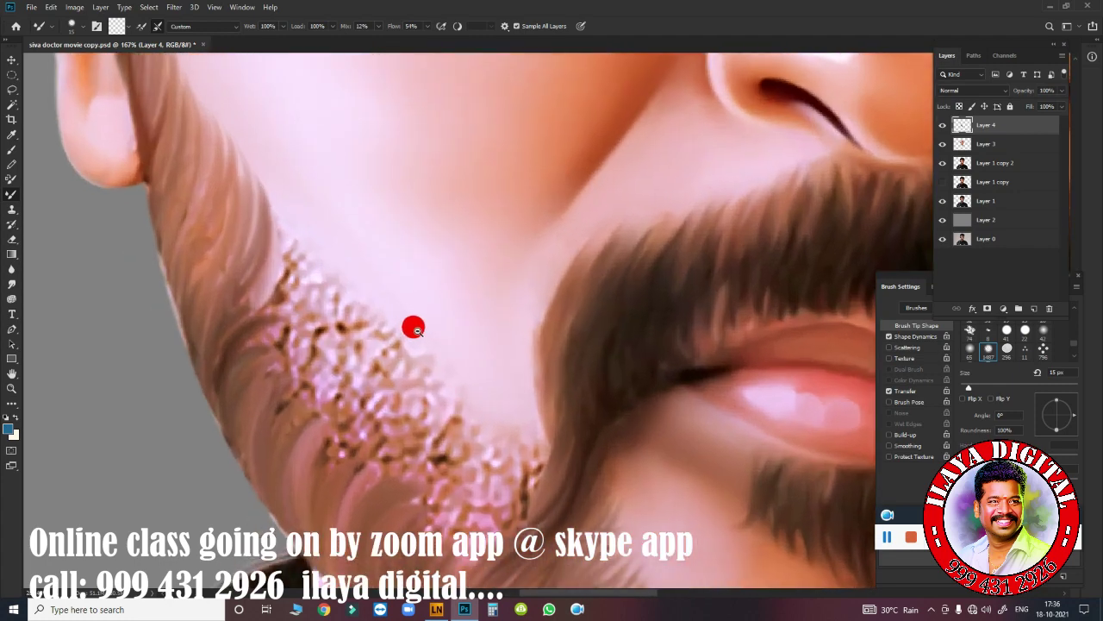
scroll(414, 329, up, 2)
- Cover the pink speckled jaw beard with brown and thin hair strands
drag(335, 351, 306, 259)
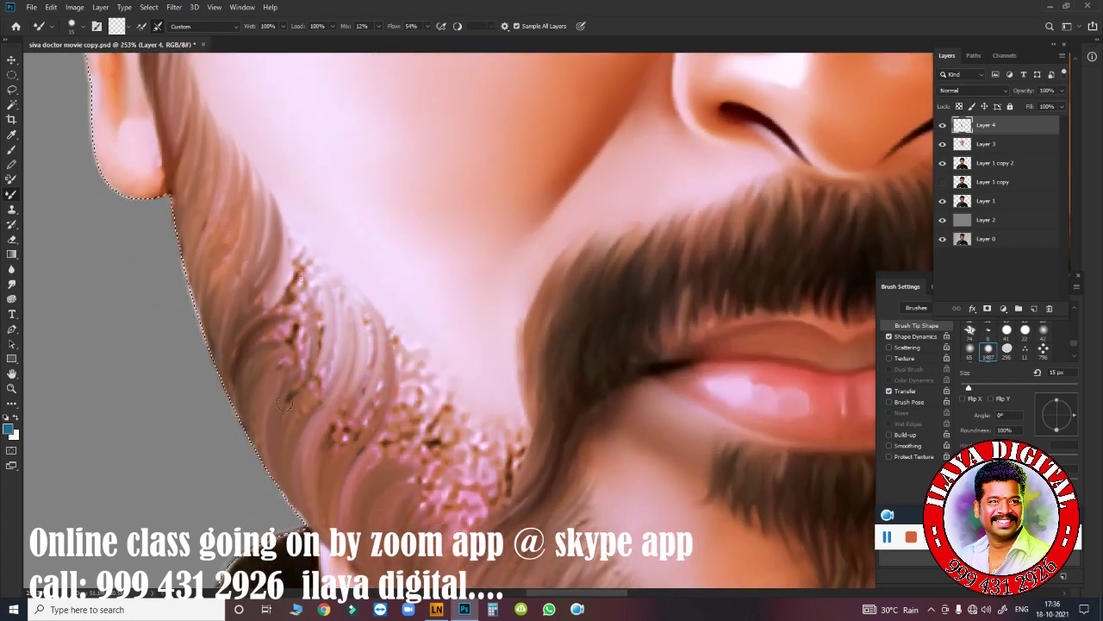
mouse_move(314, 320)
mouse_down()
mouse_move(297, 401)
mouse_move(332, 405)
mouse_up()
drag(362, 328, 384, 426)
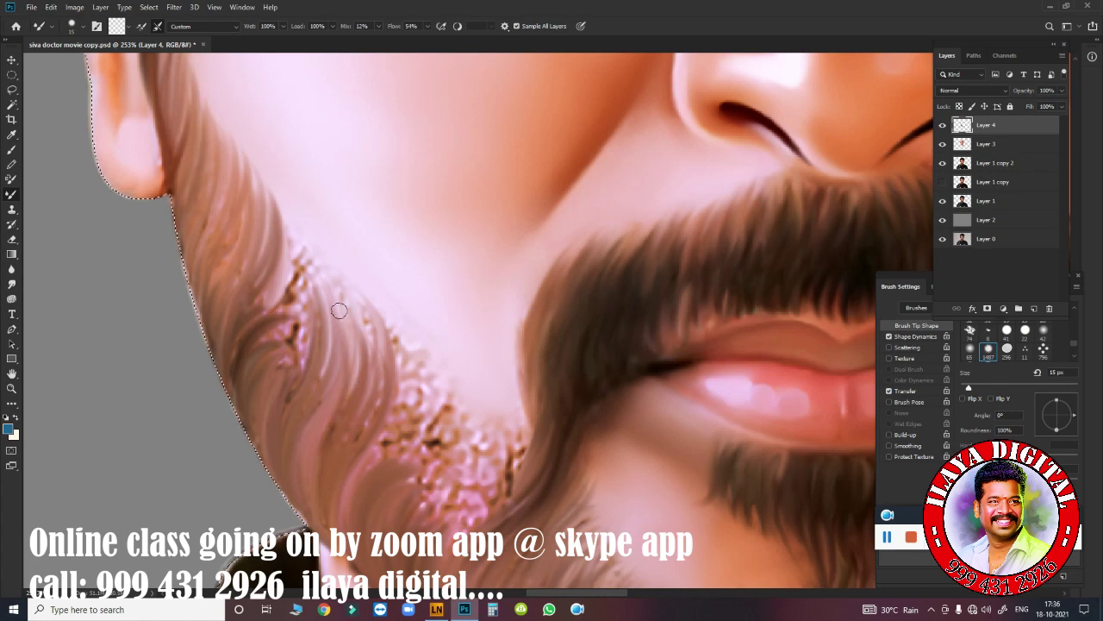
drag(338, 310, 358, 415)
mouse_move(405, 349)
mouse_down()
mouse_move(398, 406)
mouse_move(427, 358)
mouse_move(402, 388)
mouse_up()
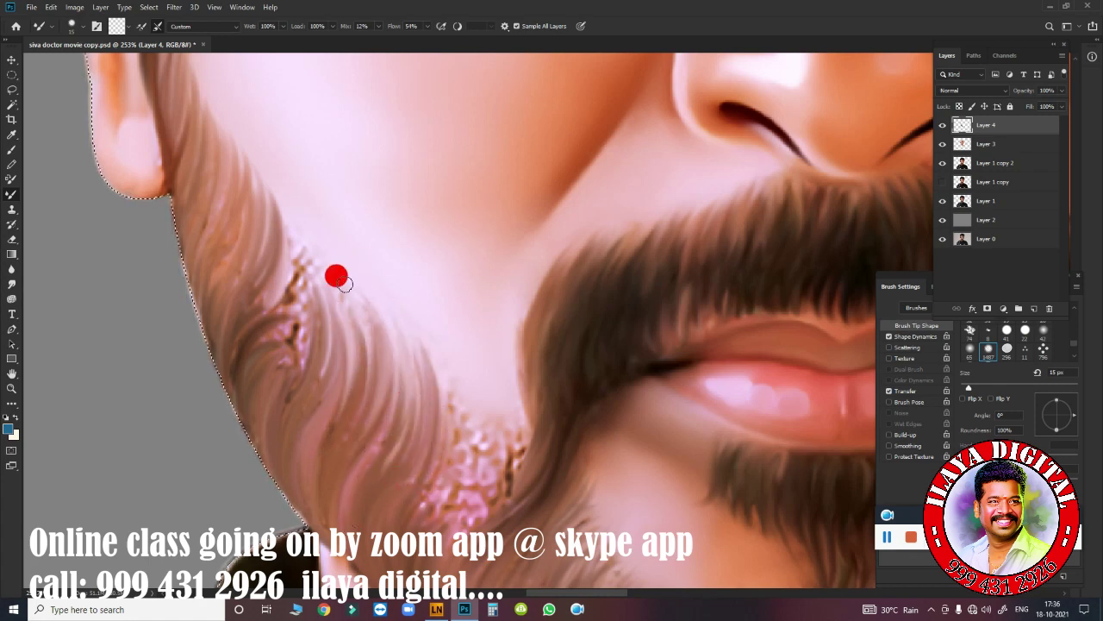
drag(335, 276, 358, 395)
scroll(562, 299, up, 3)
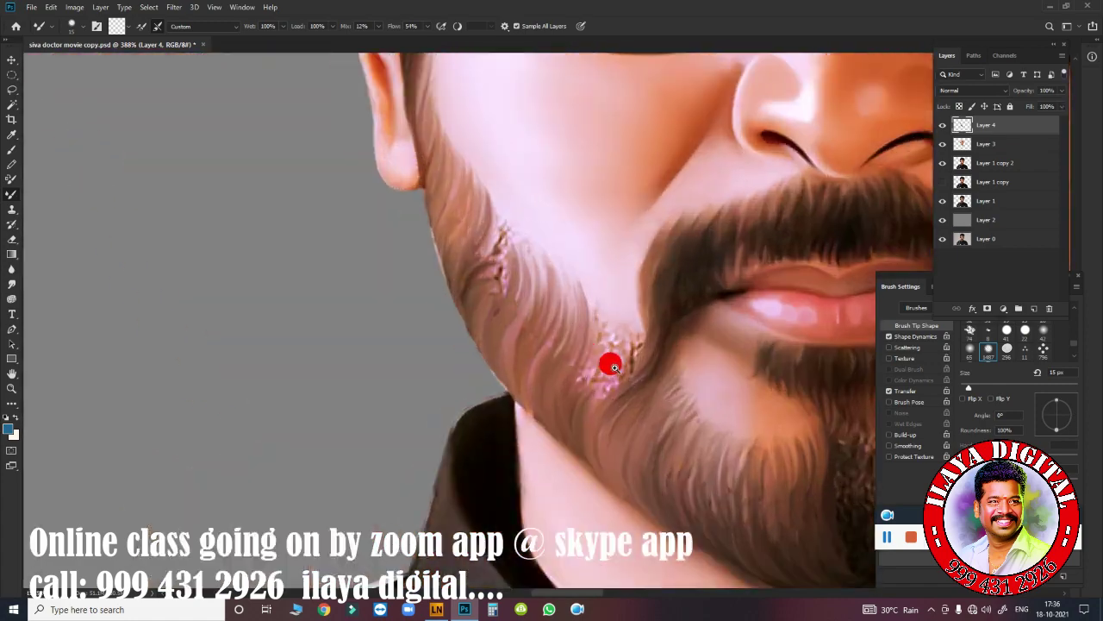
- Smooth and blend the hair strands along the jaw
mouse_move(562, 299)
mouse_down()
mouse_move(298, 334)
mouse_move(333, 400)
mouse_move(395, 277)
mouse_move(394, 375)
mouse_up()
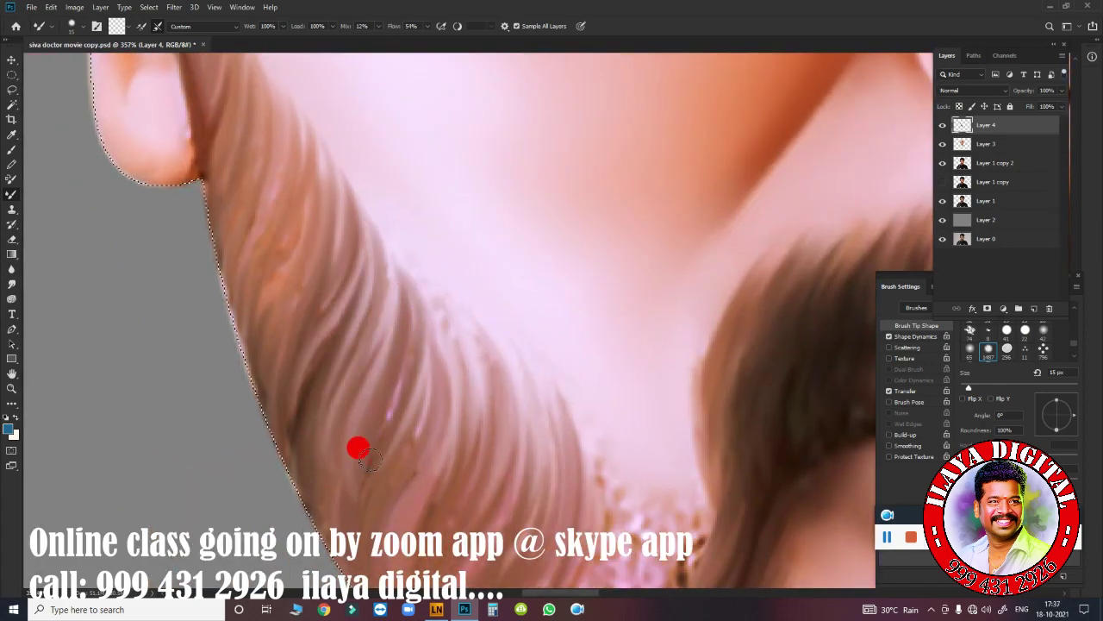
drag(386, 252, 276, 141)
mouse_move(165, 301)
mouse_down()
mouse_move(303, 426)
mouse_move(342, 181)
mouse_move(347, 457)
mouse_up()
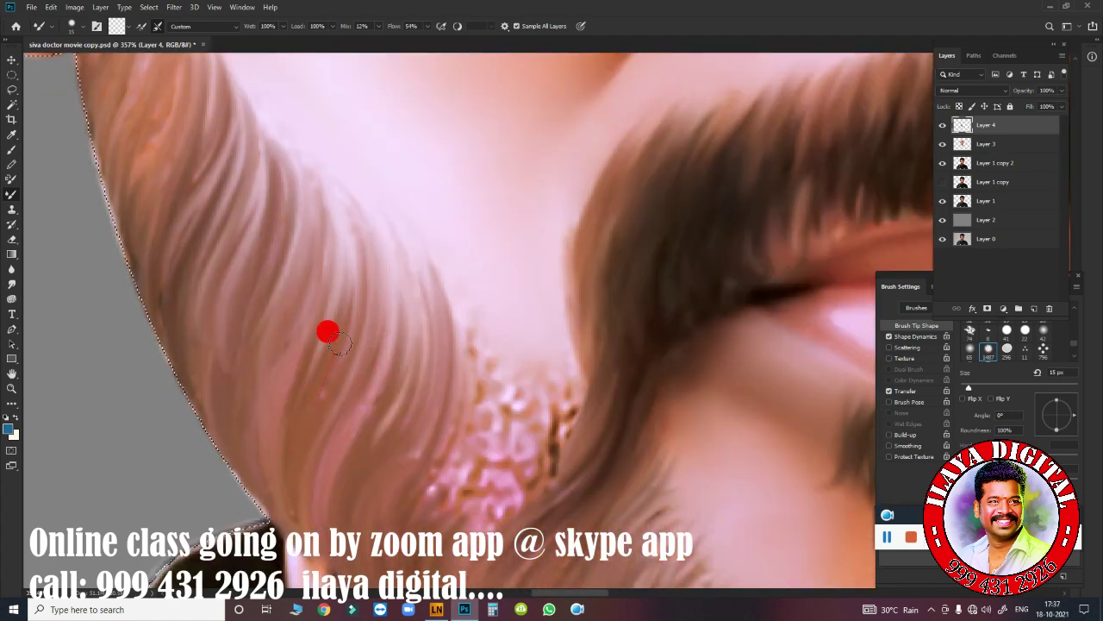
drag(328, 332, 353, 216)
drag(362, 466, 252, 323)
mouse_move(357, 153)
mouse_down()
mouse_move(364, 166)
mouse_move(283, 443)
mouse_move(359, 239)
mouse_move(325, 216)
mouse_move(306, 403)
mouse_move(364, 345)
mouse_move(393, 385)
mouse_move(457, 276)
mouse_up()
- Blend away the pink speckled beard patch and zoom out to view the whole face
mouse_move(387, 414)
mouse_down()
mouse_move(413, 224)
mouse_move(471, 232)
mouse_move(421, 165)
mouse_move(384, 153)
mouse_move(318, 403)
mouse_move(279, 423)
mouse_move(352, 344)
mouse_up()
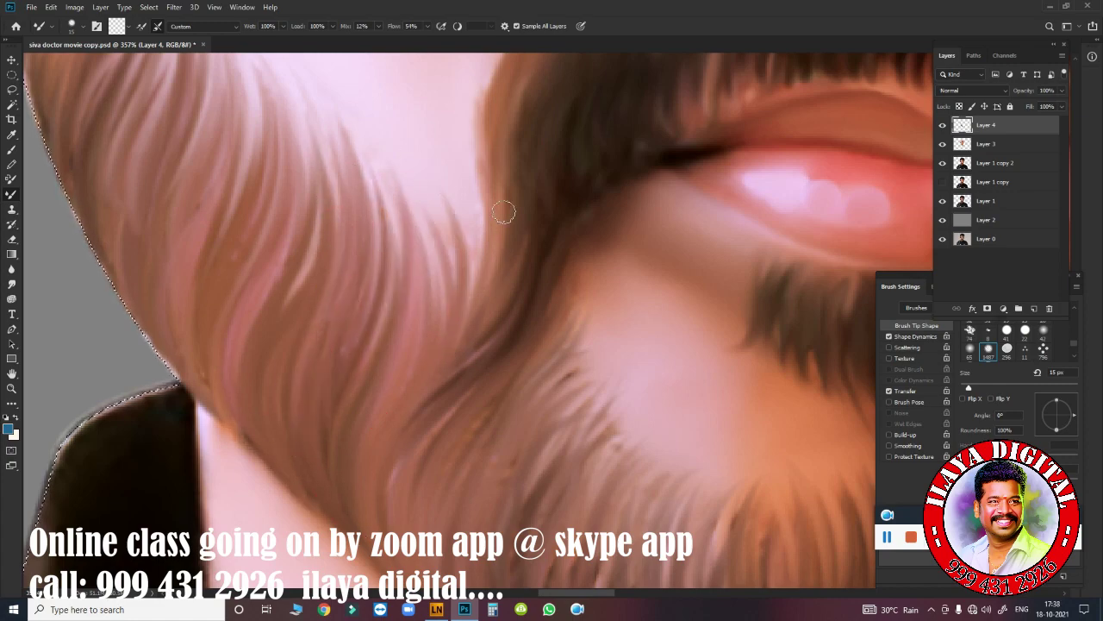
key(ctrl+0)
scroll(469, 459, up, 5)
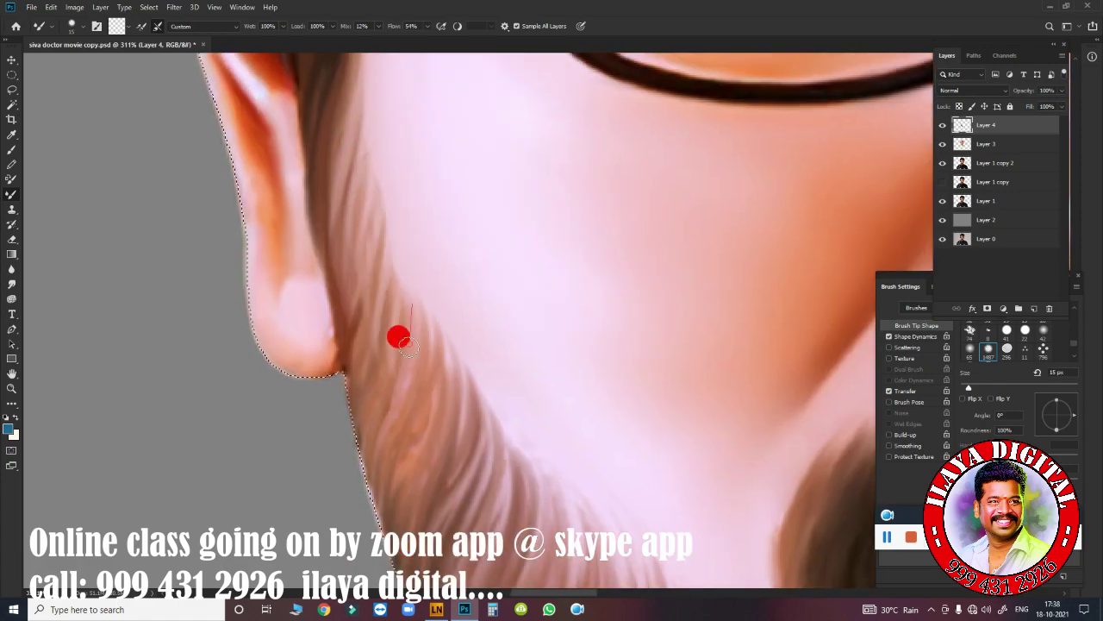
scroll(396, 332, down, 3)
scroll(451, 412, up, 3)
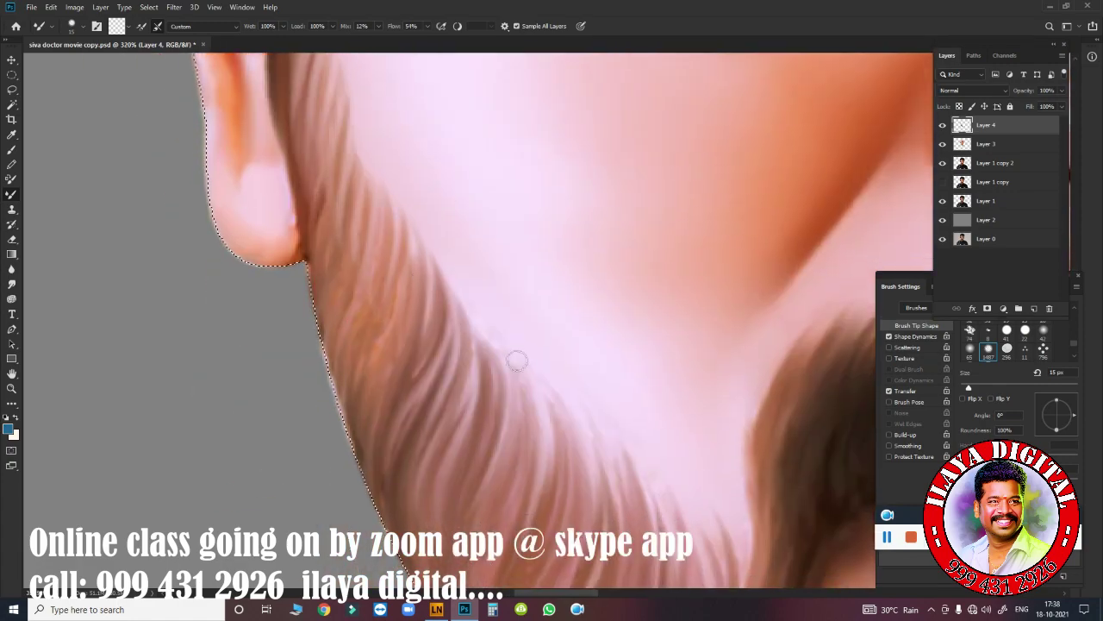
scroll(517, 360, down, 3)
scroll(517, 340, up, 3)
scroll(561, 425, up, 2)
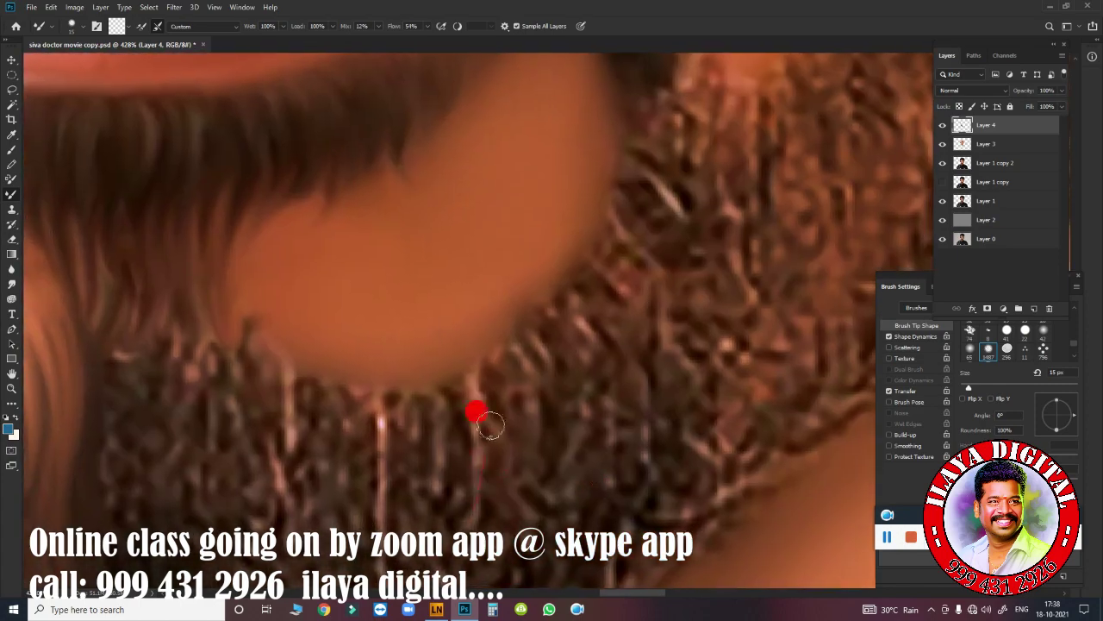
- Paint dark curved strands along the beard and moustache edges
drag(489, 422, 517, 345)
mouse_move(569, 388)
mouse_down()
mouse_move(632, 311)
mouse_move(661, 227)
mouse_move(666, 302)
mouse_move(569, 328)
mouse_move(633, 318)
mouse_up()
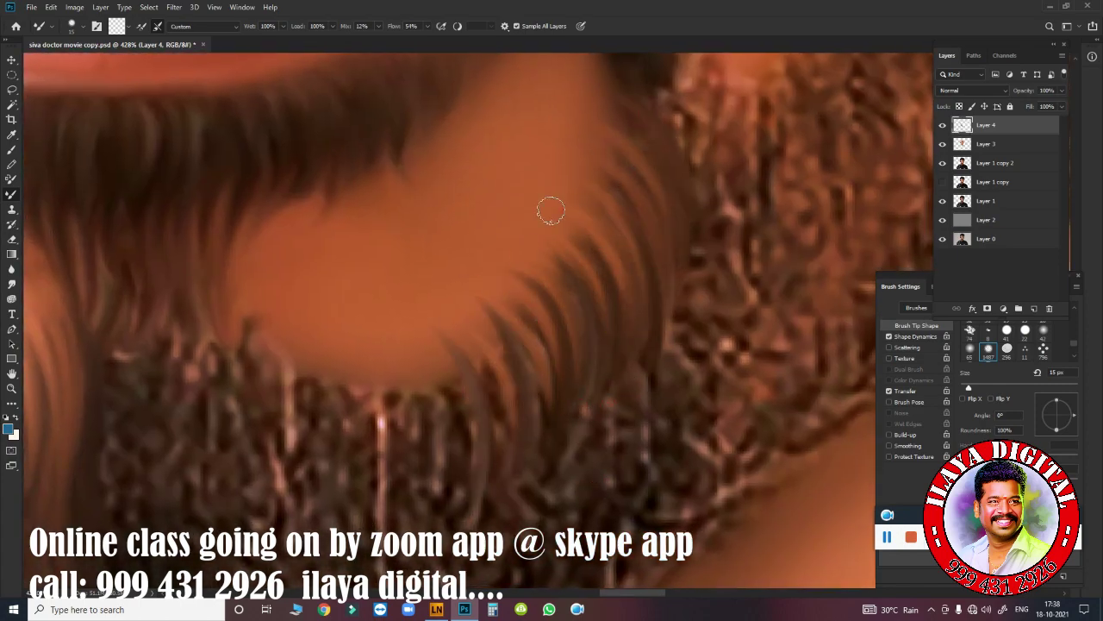
drag(497, 463, 510, 341)
drag(538, 405, 556, 297)
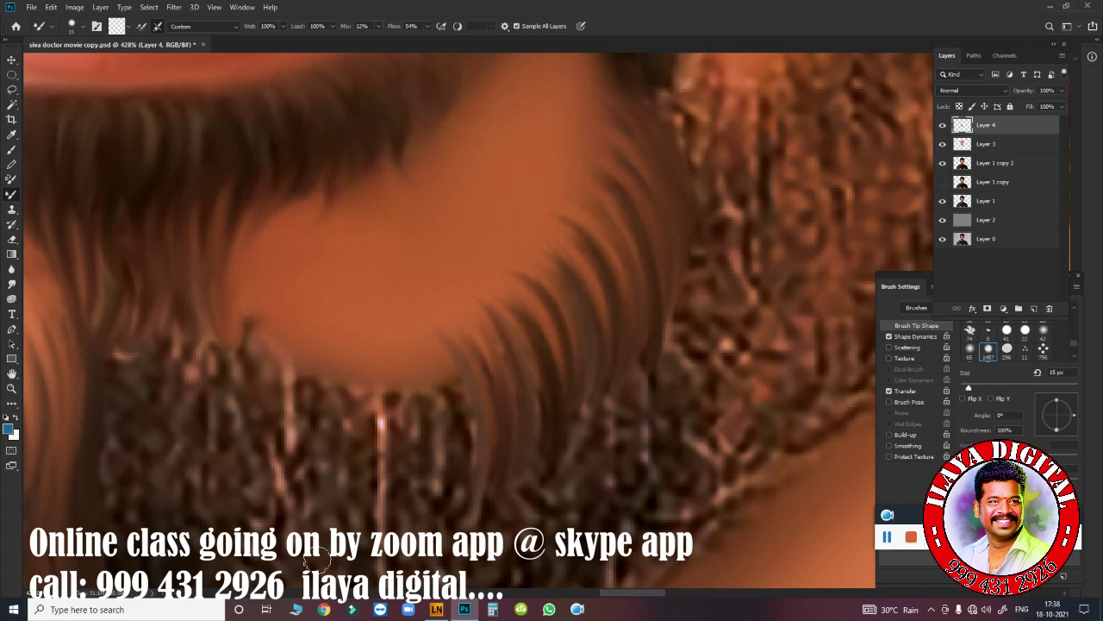
drag(314, 492, 366, 370)
mouse_move(370, 517)
mouse_down()
mouse_move(409, 468)
mouse_move(507, 486)
mouse_up()
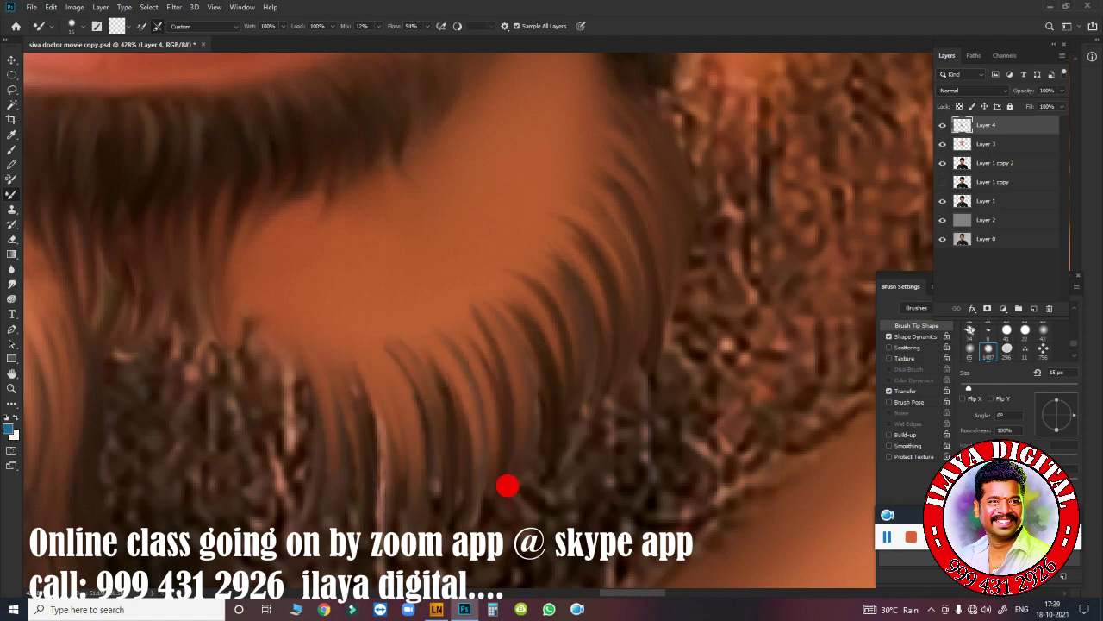
drag(263, 443, 259, 451)
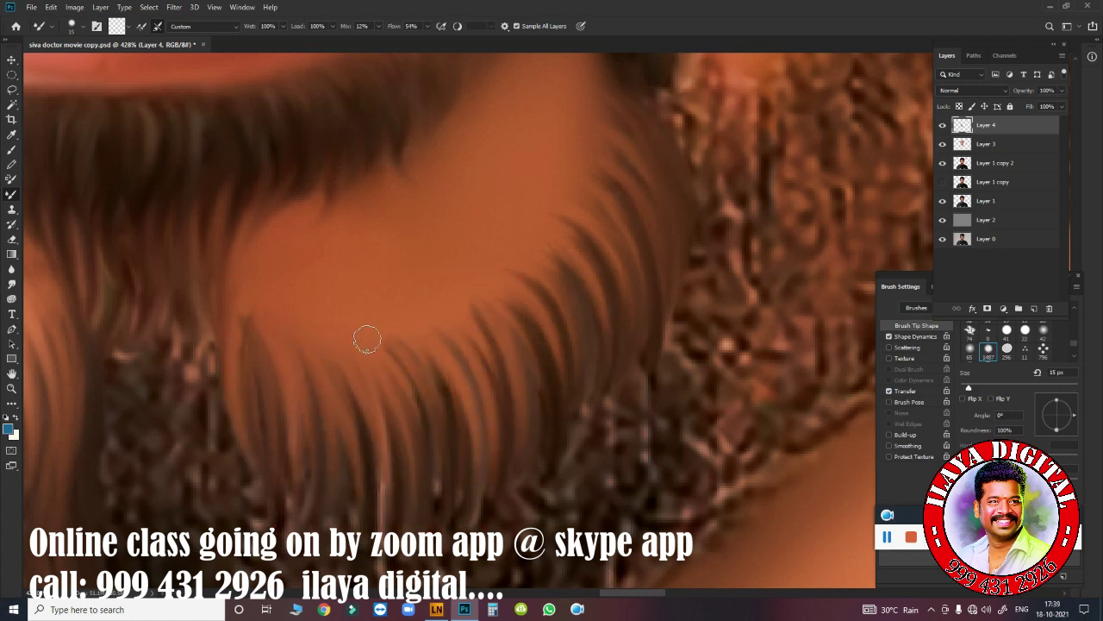
- Paint brown strands over the rough beard texture
drag(543, 403, 775, 360)
drag(457, 310, 463, 490)
drag(435, 328, 379, 471)
drag(371, 517, 345, 285)
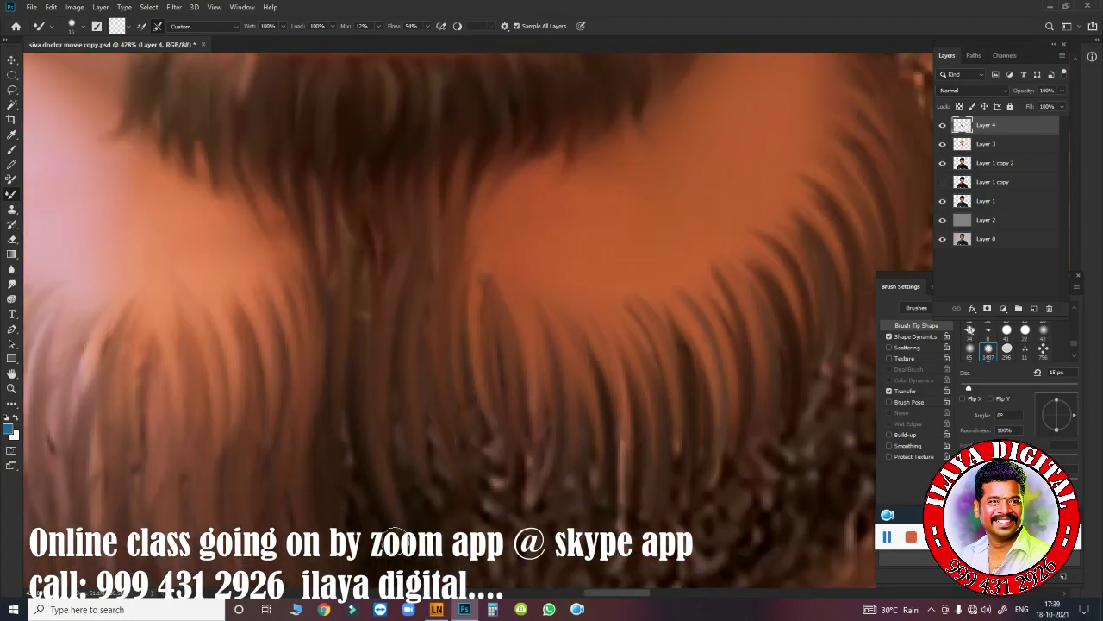
drag(405, 534, 343, 493)
scroll(505, 362, down, 5)
scroll(327, 328, up, 4)
scroll(423, 374, up, 2)
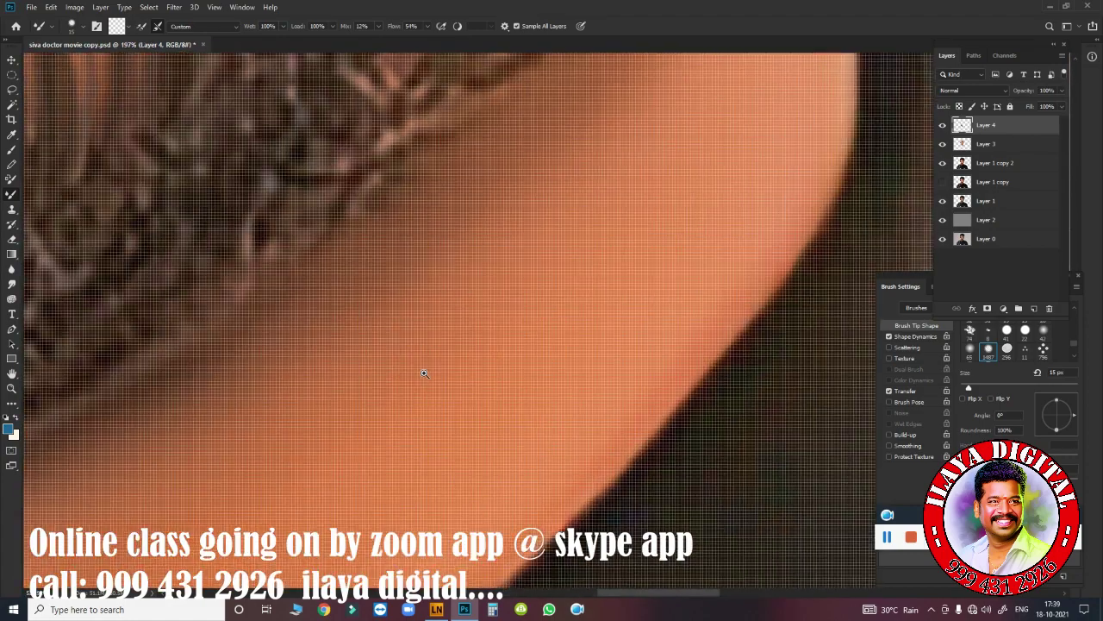
scroll(588, 377, down, 2)
scroll(588, 378, up, 2)
scroll(365, 469, up, 1)
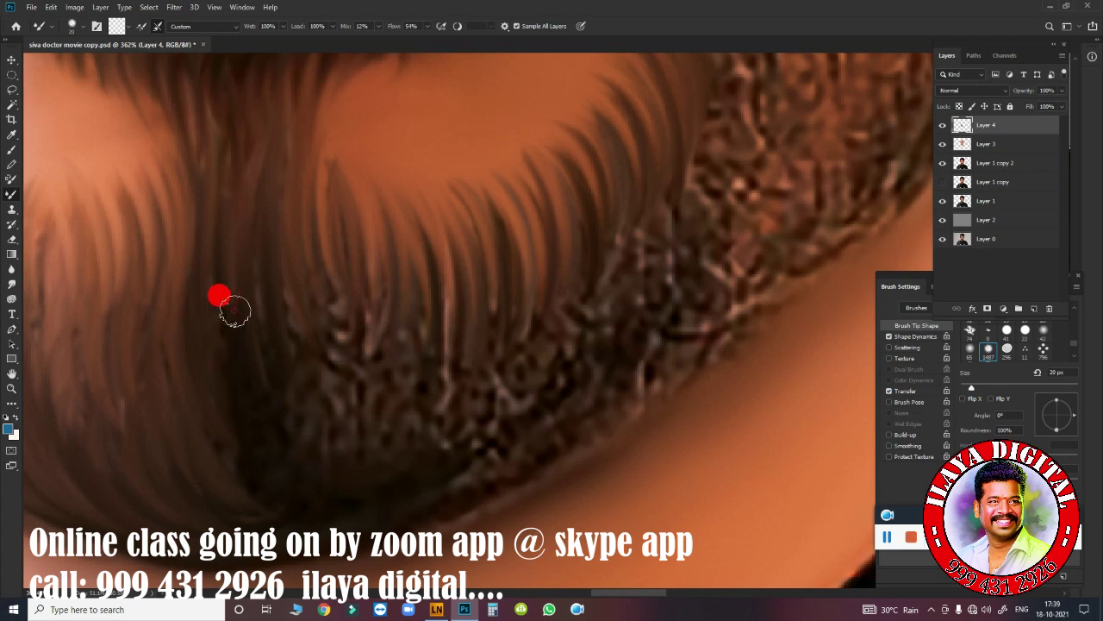
- Darken strands across the beard and repaint the moustache's lower edge smoothly
mouse_move(235, 310)
mouse_down()
mouse_move(397, 515)
mouse_move(503, 485)
mouse_move(645, 322)
mouse_move(689, 295)
mouse_up()
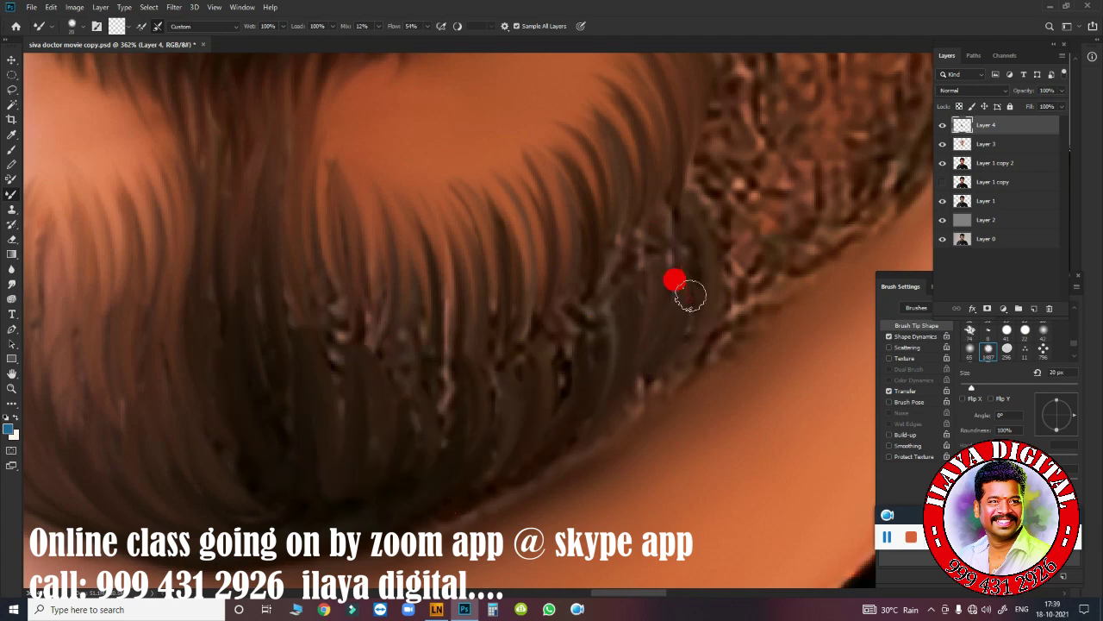
drag(538, 477, 330, 545)
drag(205, 479, 250, 493)
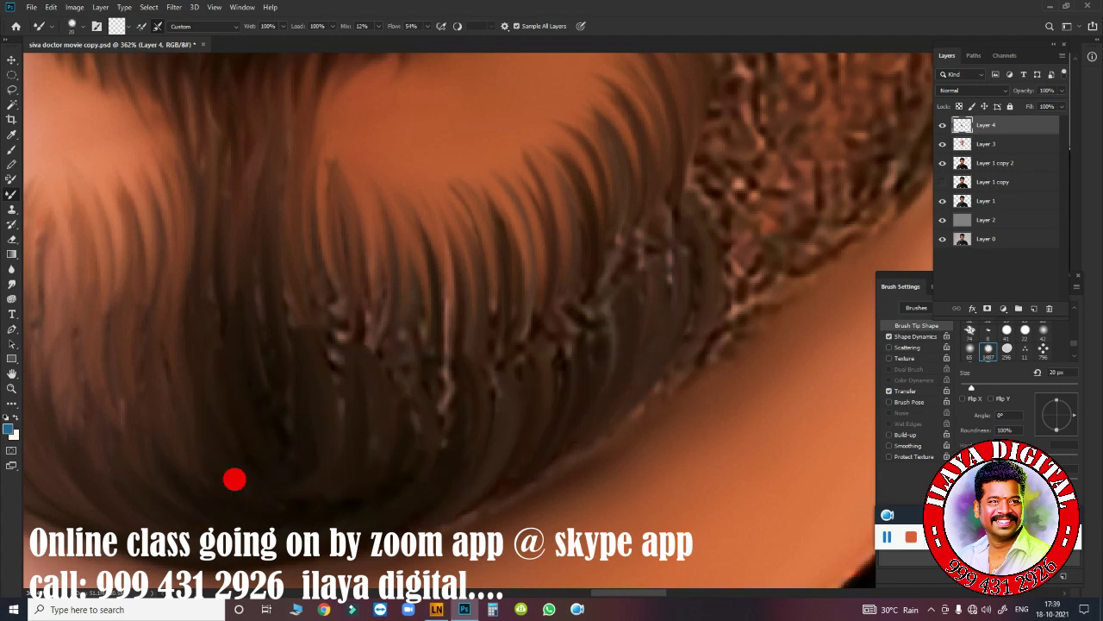
drag(450, 431, 452, 334)
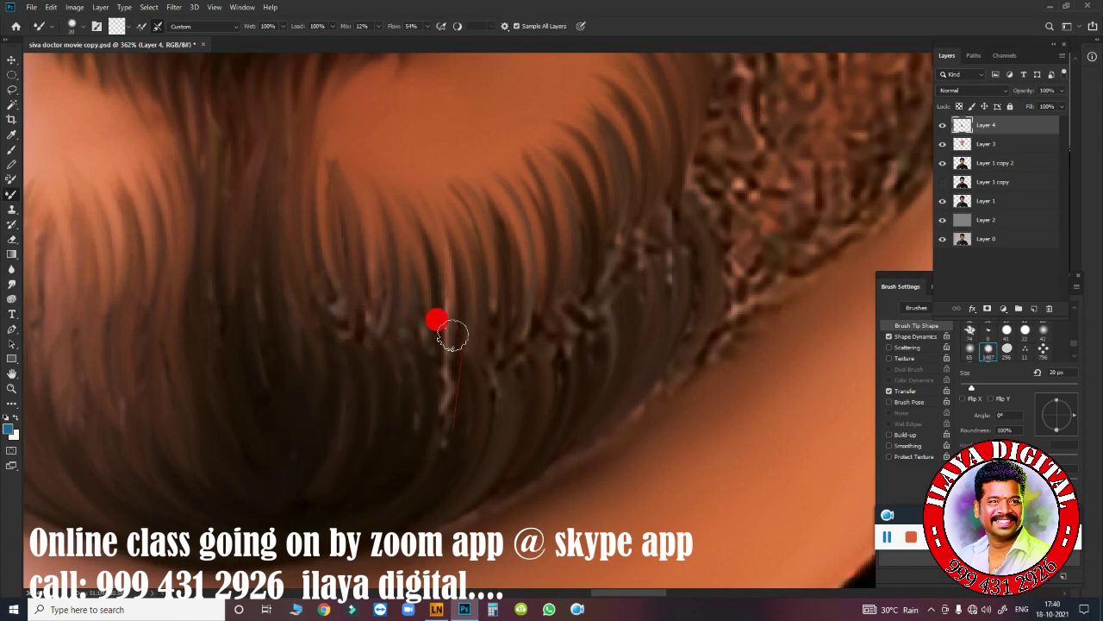
drag(697, 293, 536, 480)
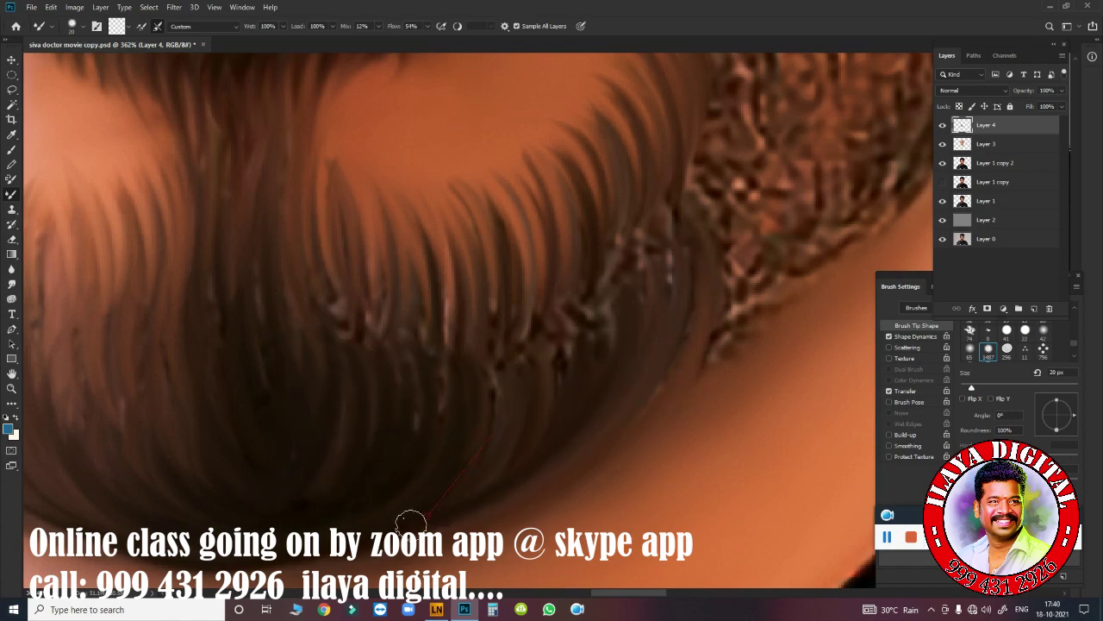
- Add thin dark moustache strands following its curve
scroll(410, 520, down, 3)
scroll(525, 498, up, 3)
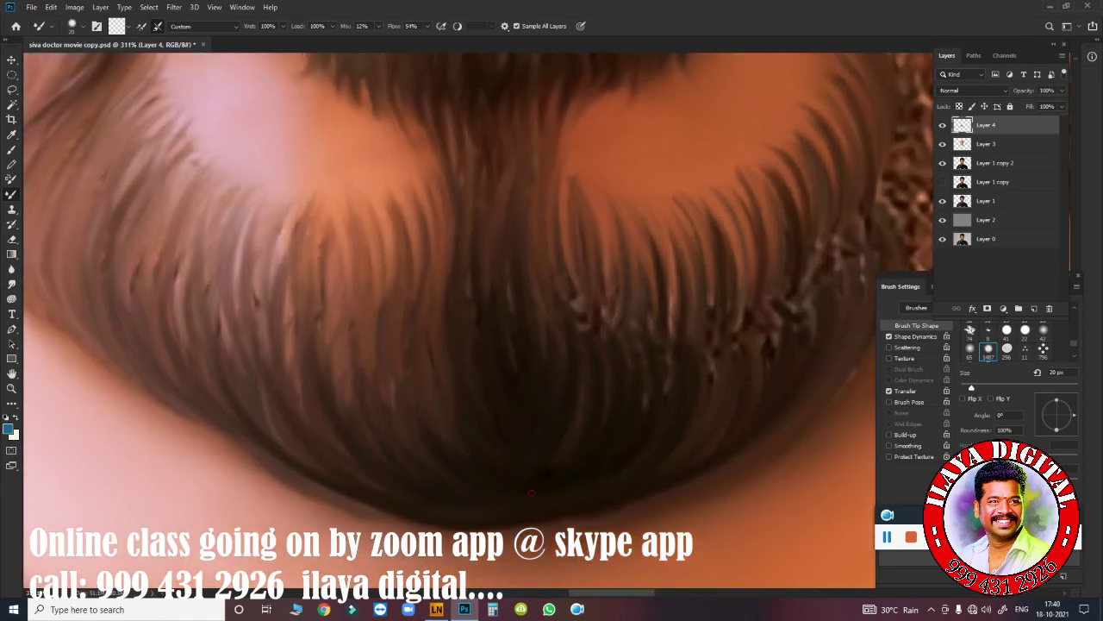
drag(396, 473, 218, 278)
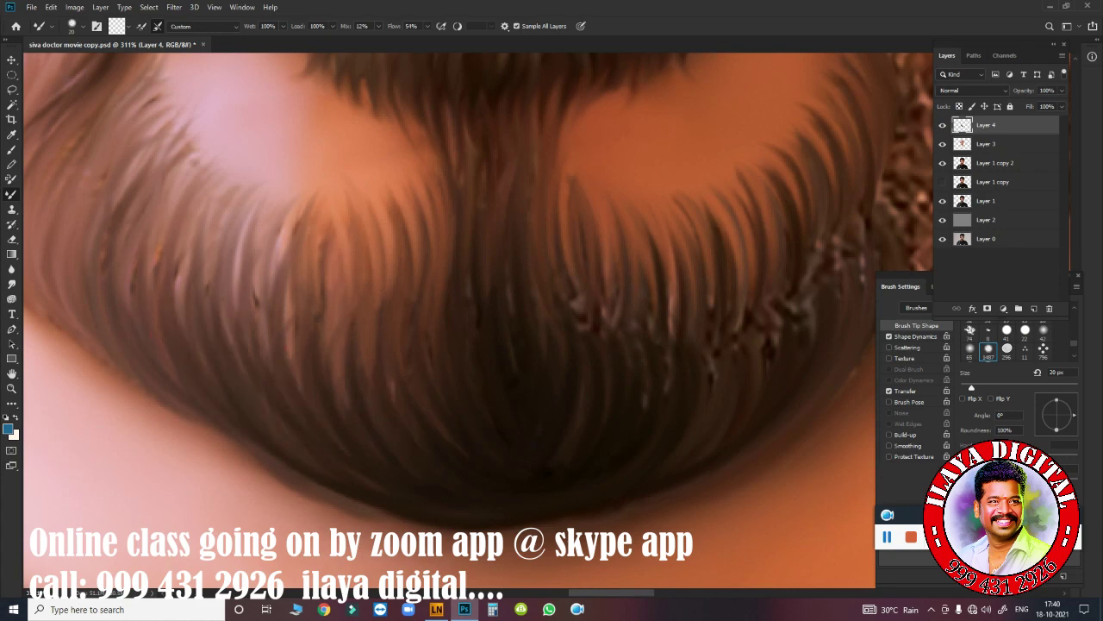
drag(308, 370, 330, 451)
drag(463, 480, 429, 274)
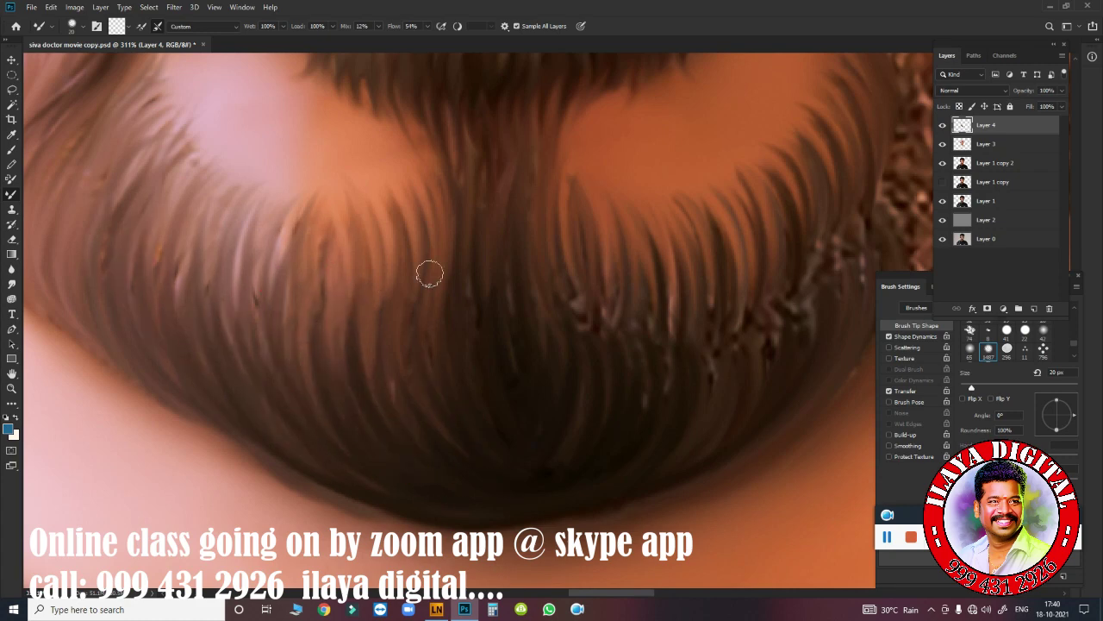
drag(612, 352, 475, 338)
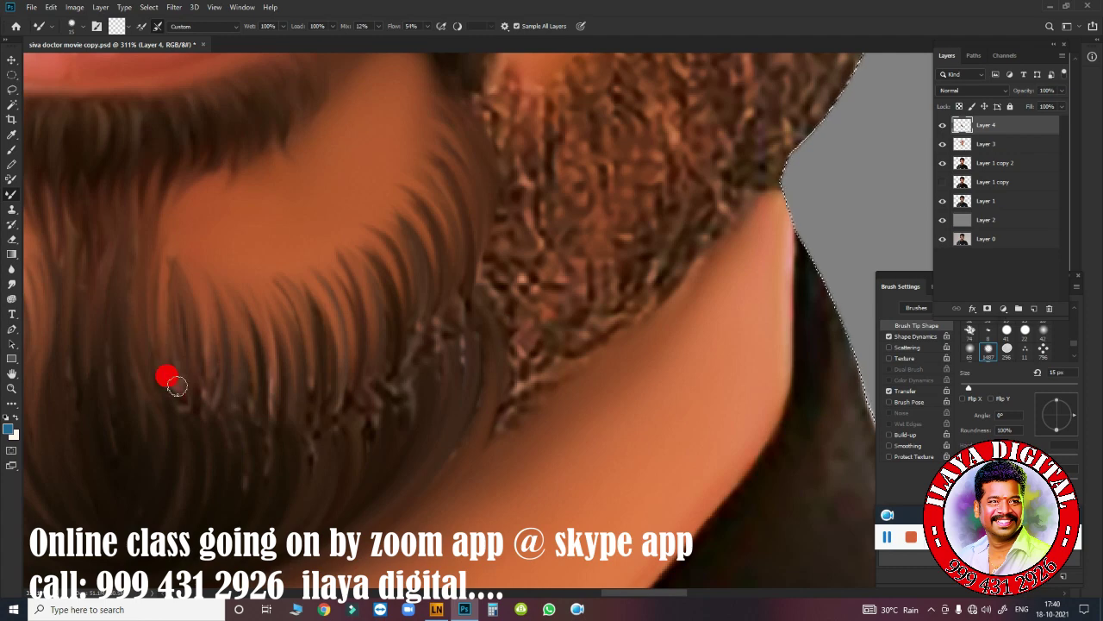
- Paint dark hair strokes through the moustache
drag(160, 306, 174, 389)
drag(203, 300, 215, 382)
drag(343, 409, 312, 267)
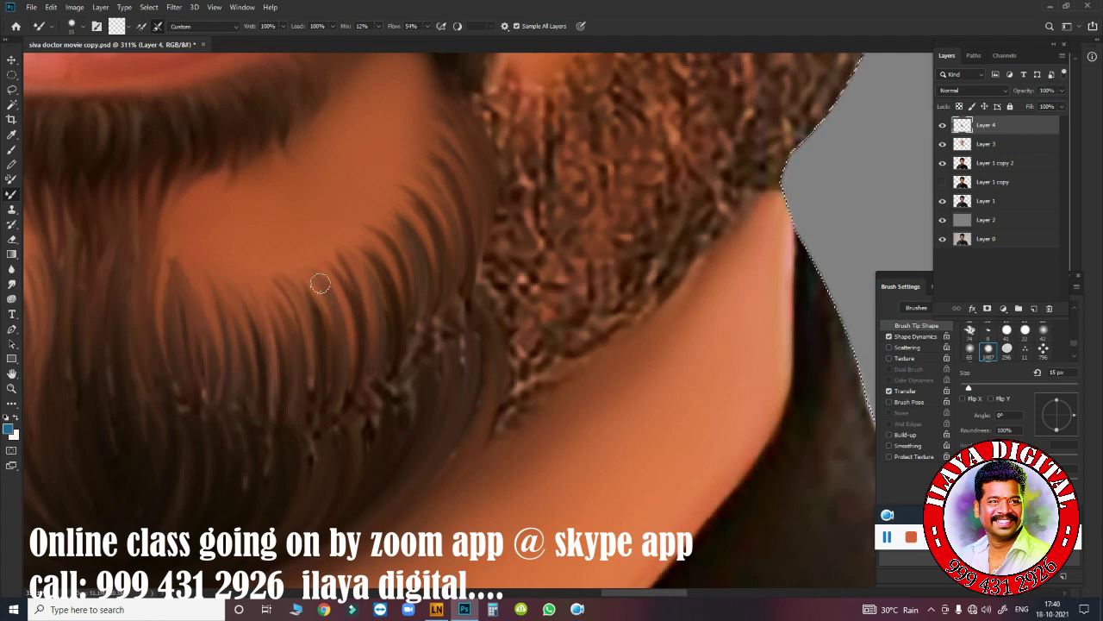
drag(407, 326, 379, 247)
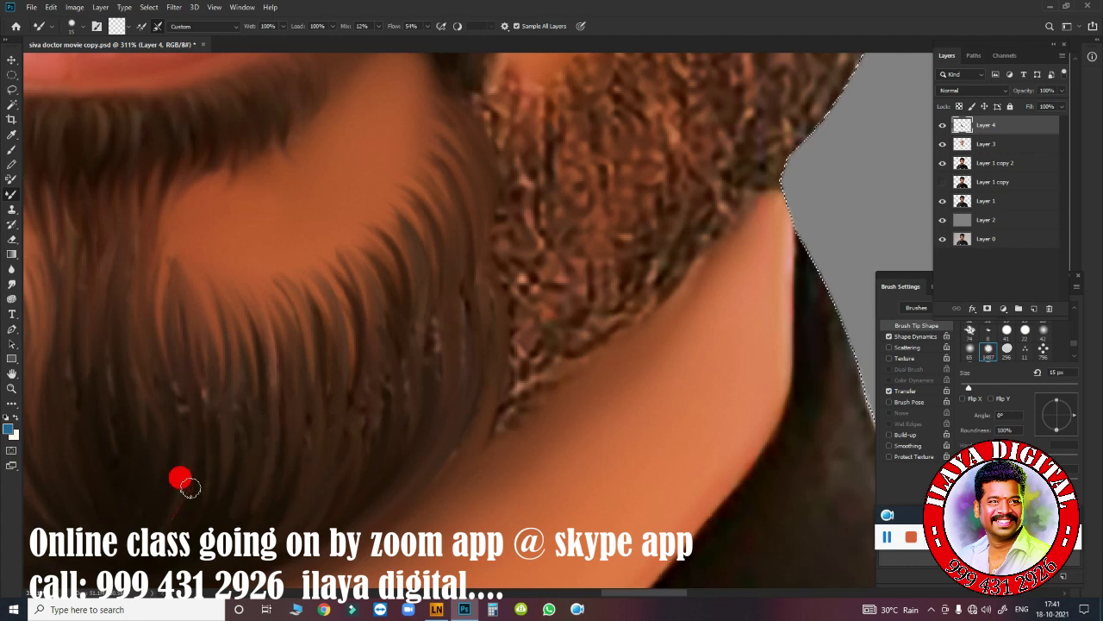
drag(179, 479, 178, 215)
drag(236, 414, 207, 319)
drag(317, 454, 341, 300)
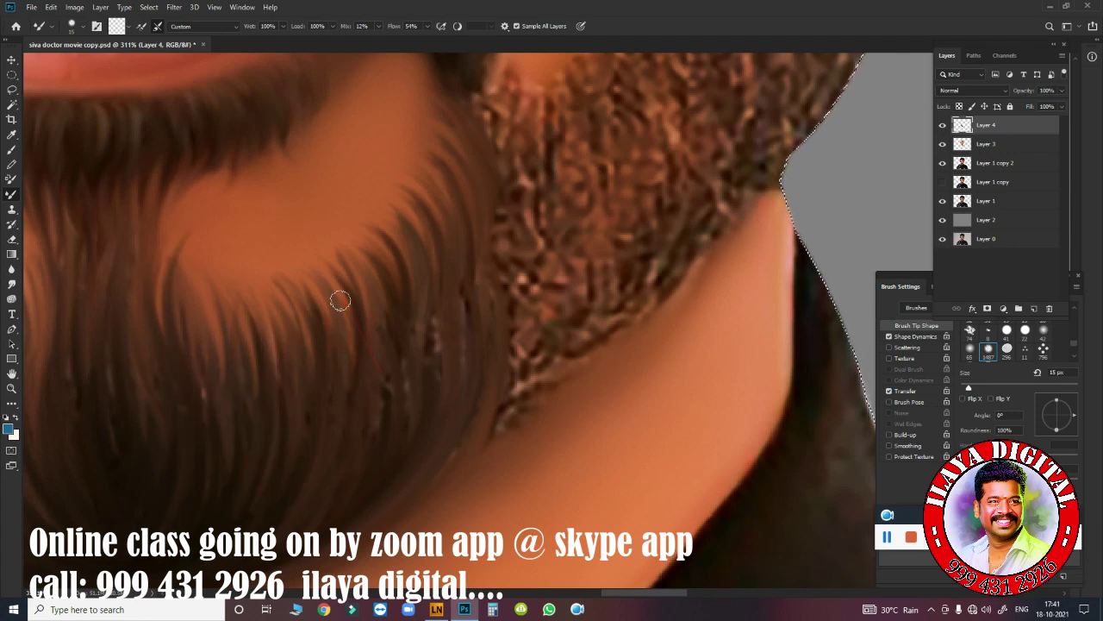
drag(368, 496, 404, 479)
drag(483, 429, 675, 229)
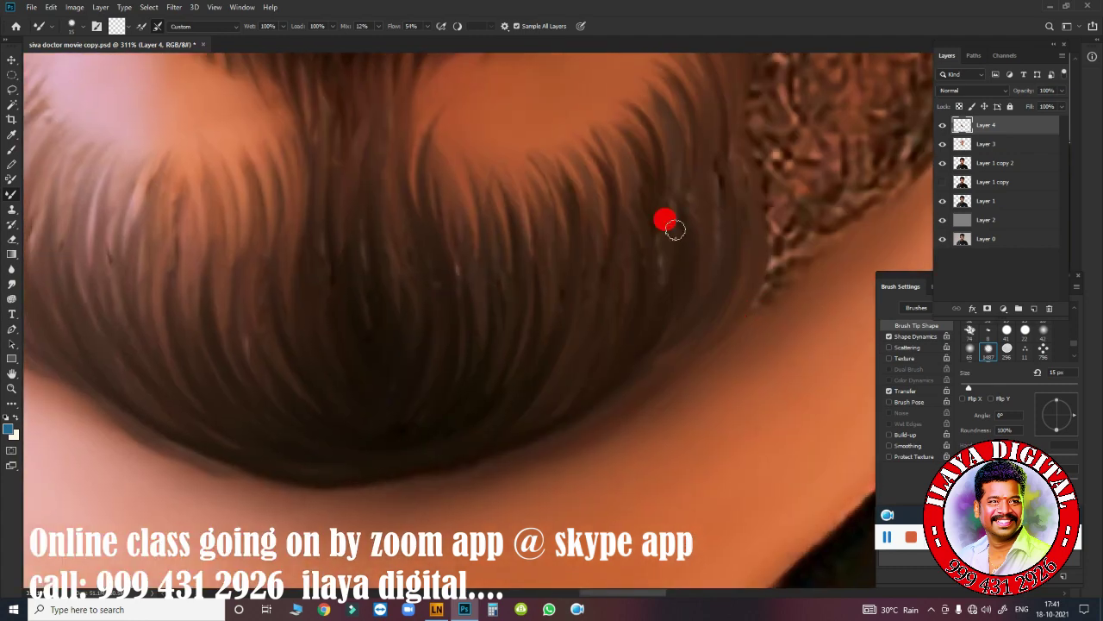
- Smudge the beard's outer edge into soft strands against the background
mouse_move(383, 317)
mouse_down()
mouse_move(284, 443)
mouse_move(434, 340)
mouse_up()
drag(545, 261, 545, 233)
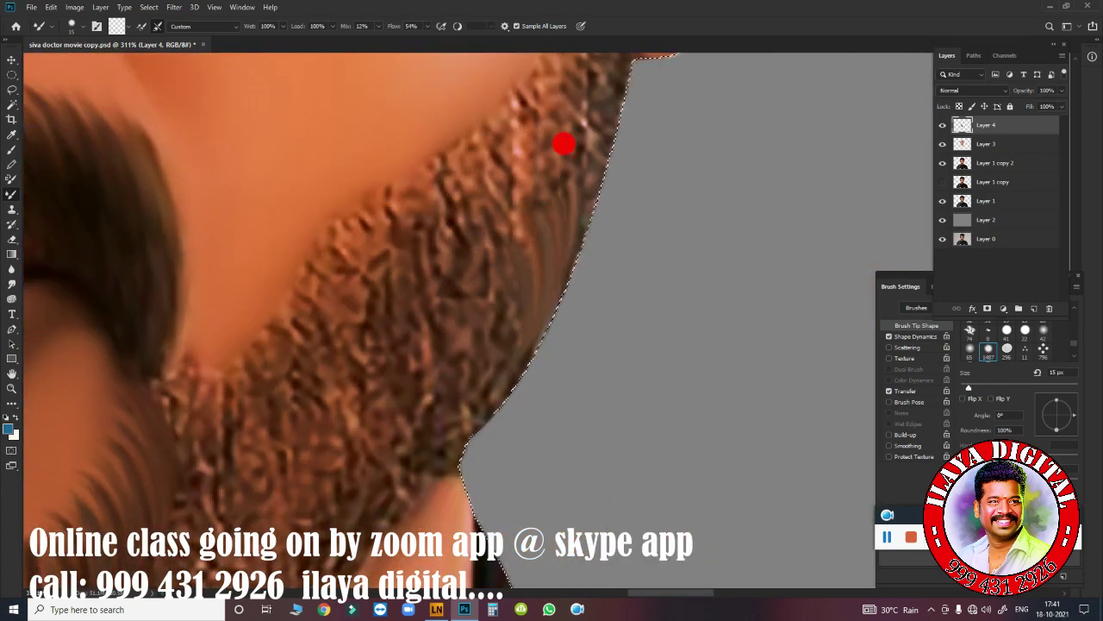
drag(572, 152, 520, 302)
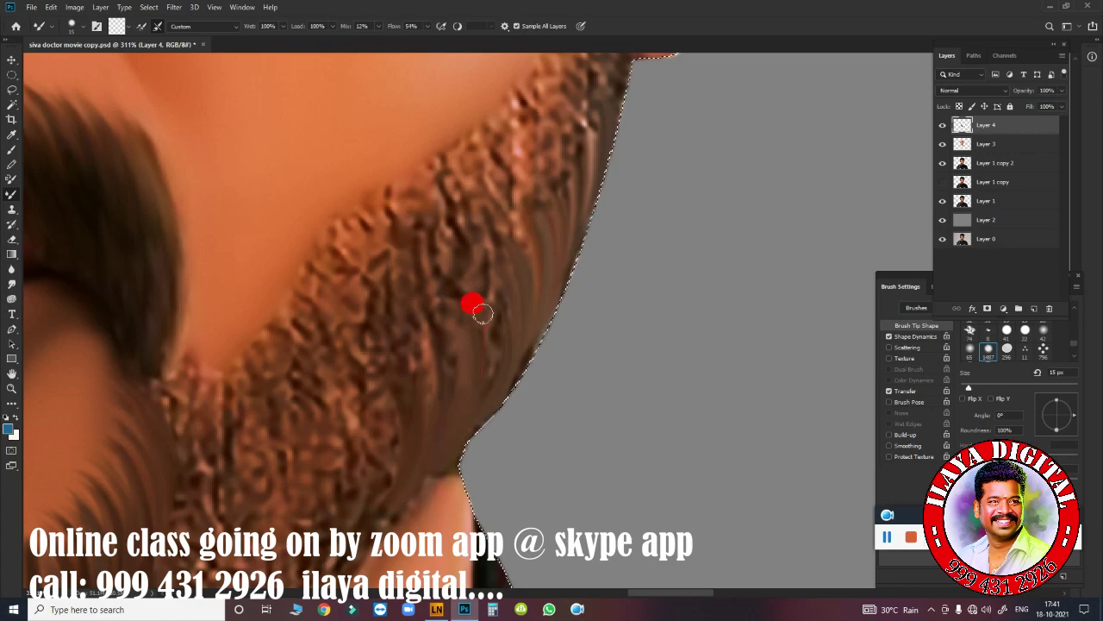
mouse_move(558, 154)
mouse_down()
mouse_move(578, 204)
mouse_move(591, 394)
mouse_up()
drag(603, 246, 635, 304)
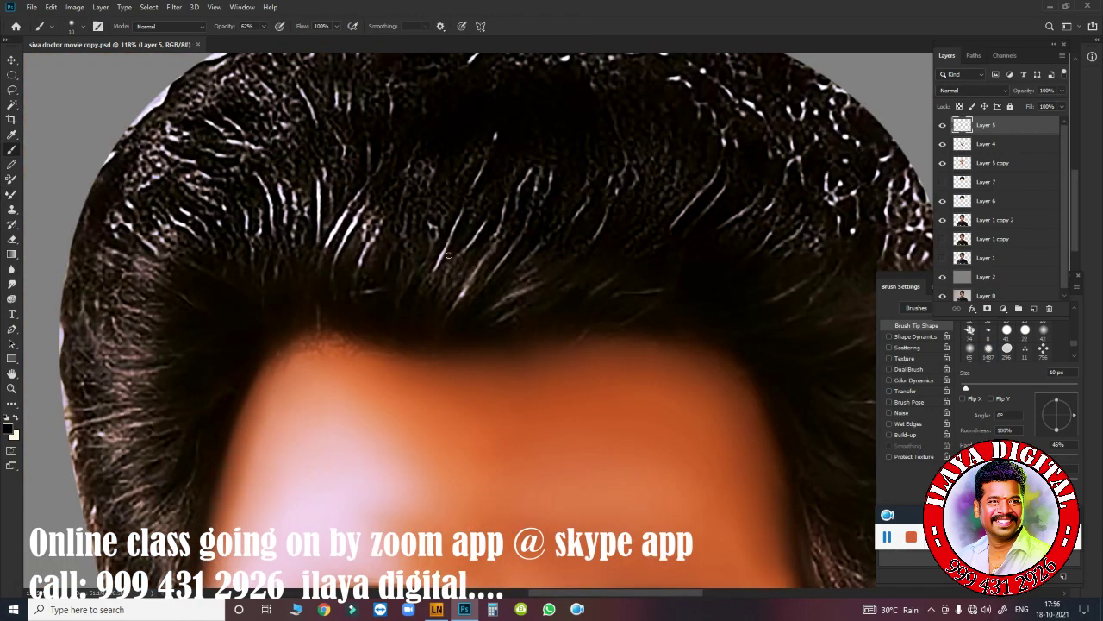
- Set the new lip layer to Color blend mode and enlarge the brush to 60 px
drag(448, 255, 565, 292)
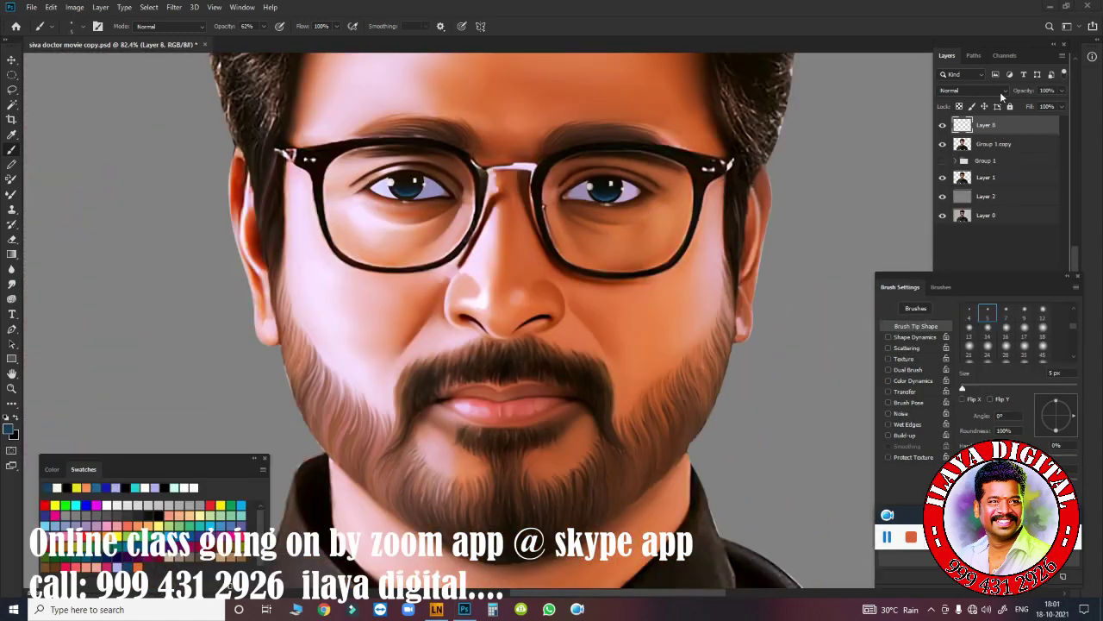
click(1001, 90)
click(965, 361)
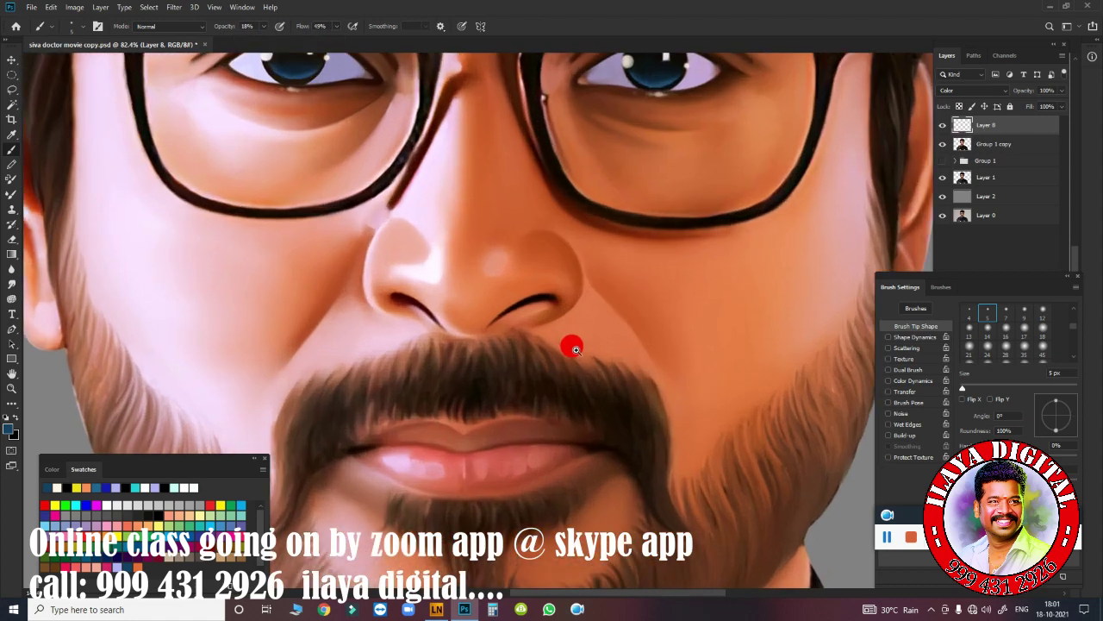
drag(572, 345, 487, 303)
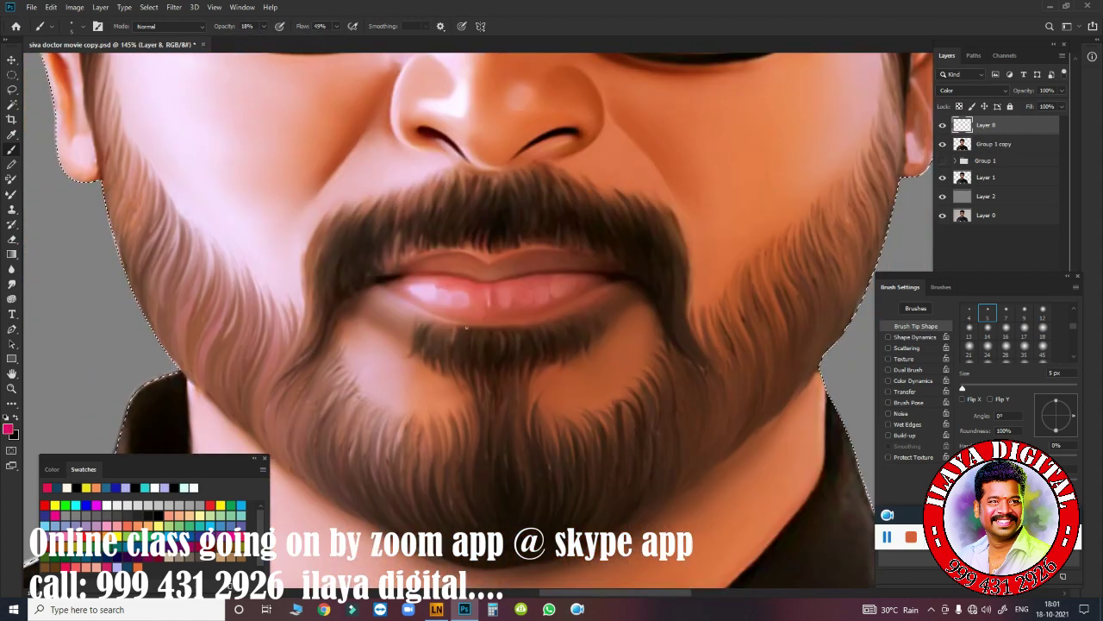
key(bracketright)
key(bracketright)
key(bracketright)
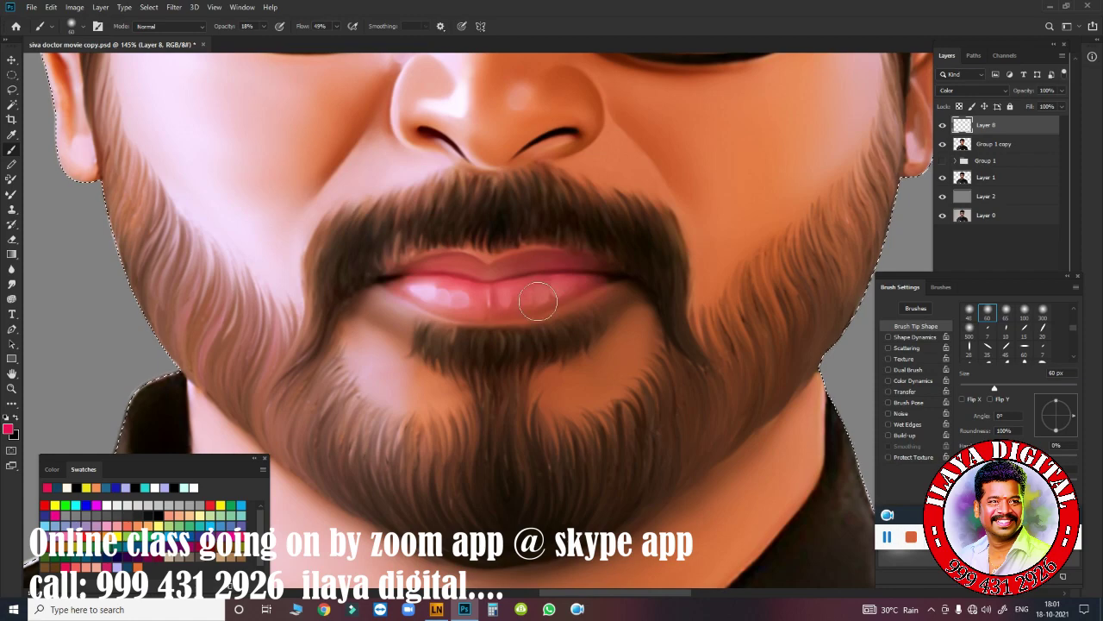
key(ctrl+minus)
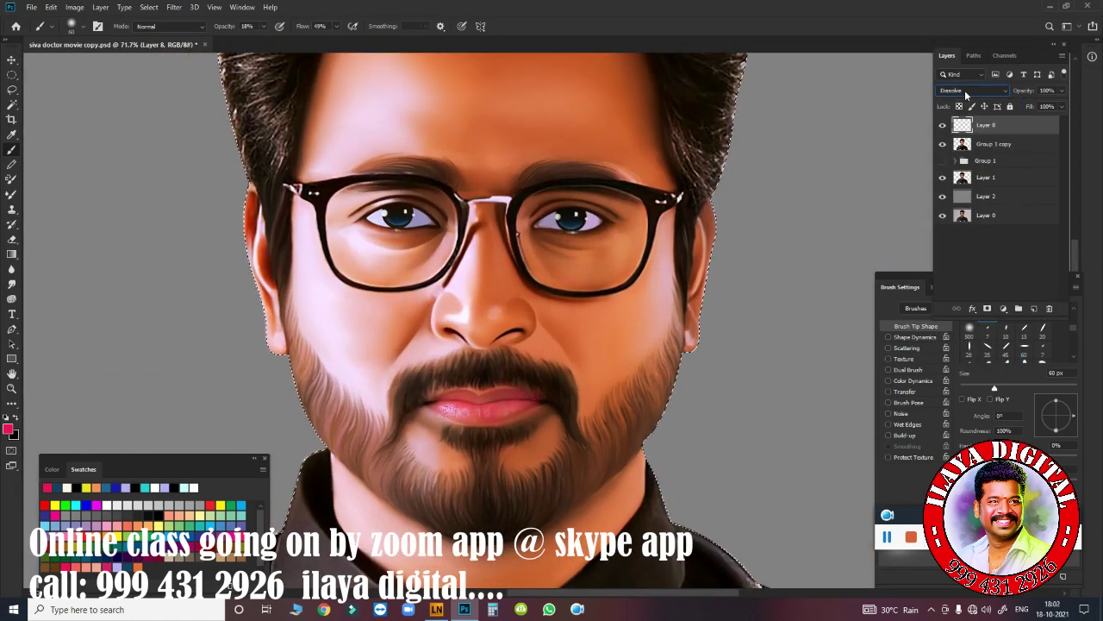
- Zoom in on the mouth and preview blend modes on the lip tint layer
drag(473, 387, 529, 387)
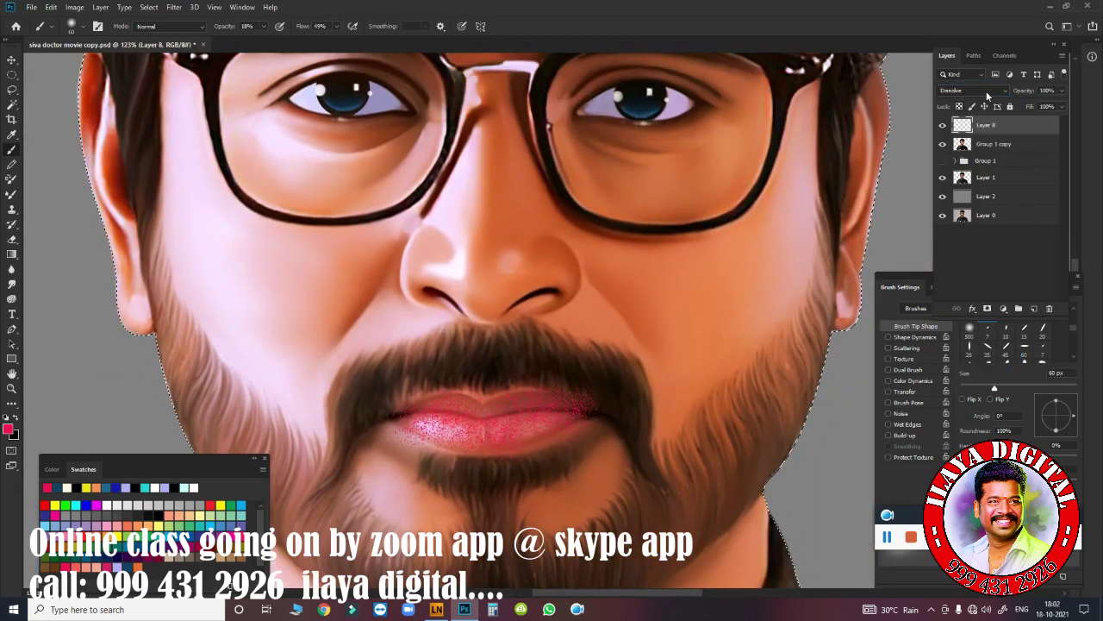
click(988, 91)
key(Down)
key(Down)
key(Down)
key(Down)
key(Down)
key(Down)
key(Down)
key(Down)
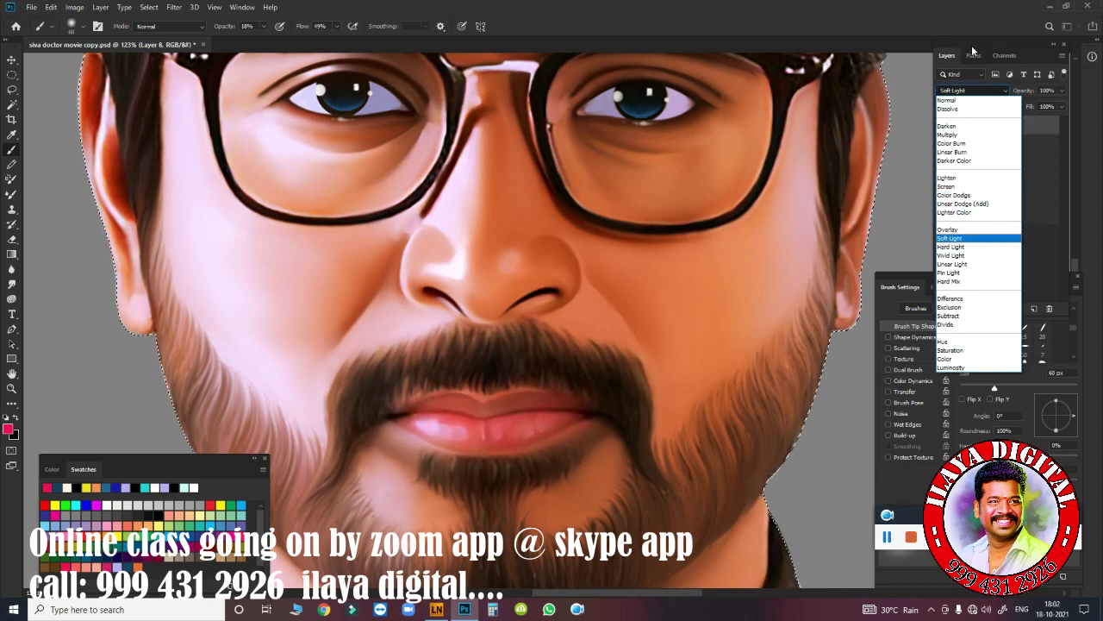
key(Down)
key(Down)
key(Down)
key(Down)
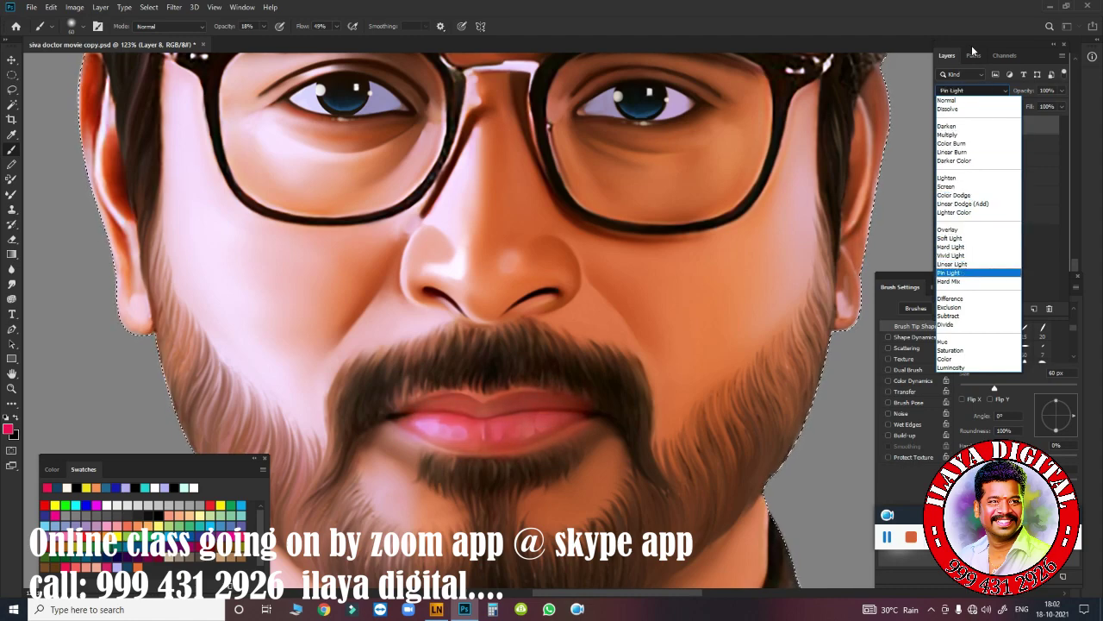
key(Return)
scroll(465, 306, down, 5)
scroll(455, 265, up, 4)
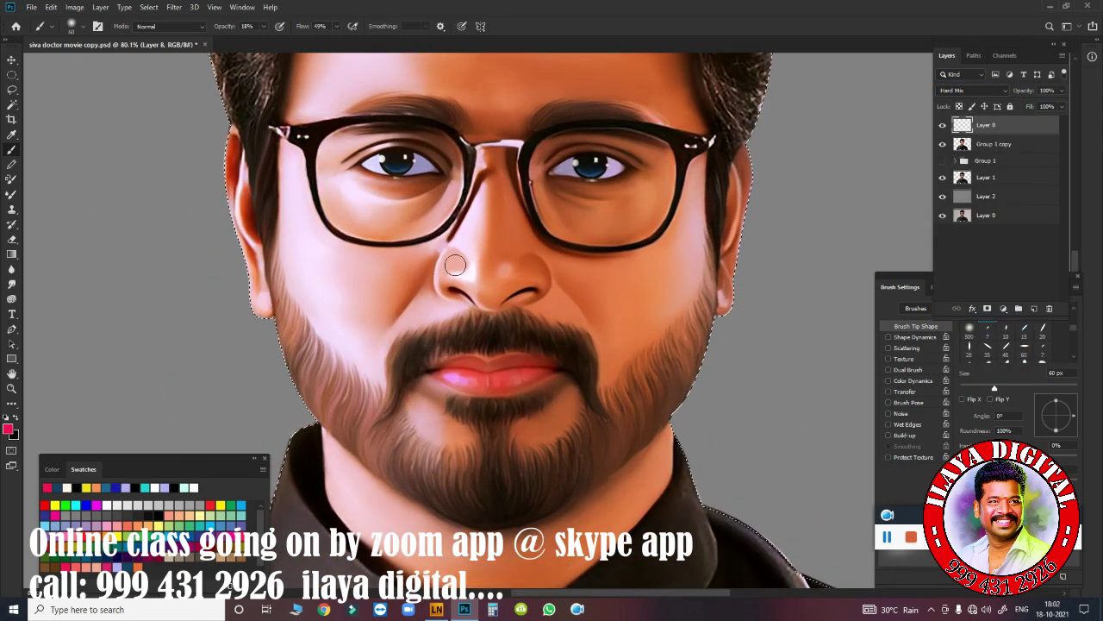
- Set the lip layer to Color blending at 67% opacity and 91% fill
click(972, 89)
click(974, 59)
key(Down)
key(Down)
key(Down)
key(Down)
key(Down)
key(Down)
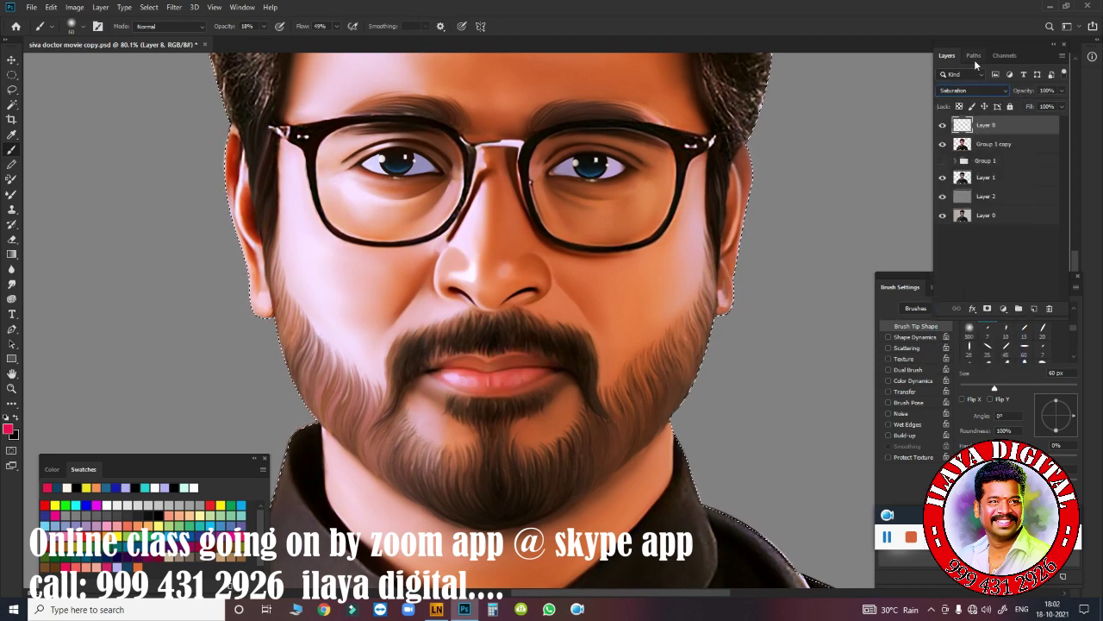
scroll(543, 326, up, 3)
scroll(543, 327, down, 2)
scroll(543, 327, down, 2)
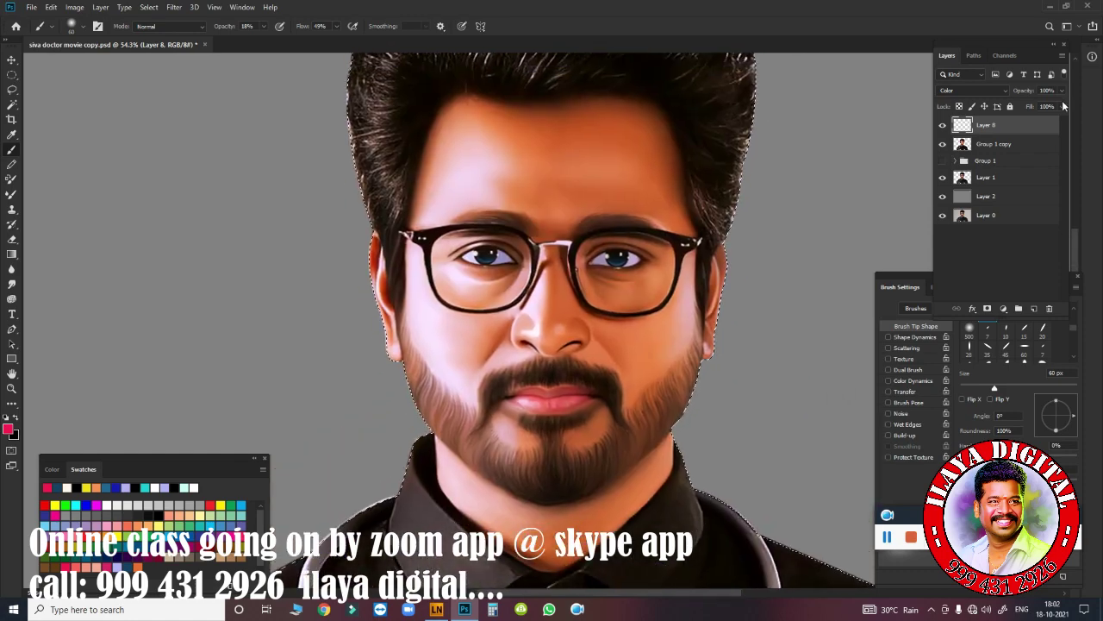
mouse_move(1061, 106)
mouse_down()
mouse_move(1046, 124)
mouse_move(1057, 123)
mouse_up()
scroll(780, 206, up, 2)
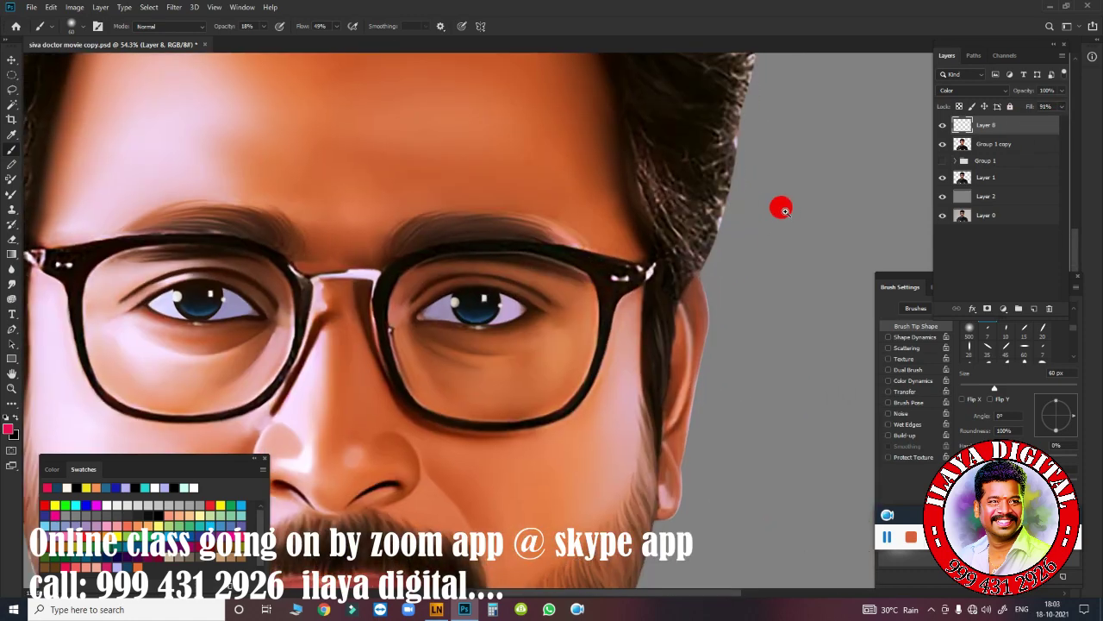
scroll(781, 207, down, 1)
scroll(754, 268, up, 2)
scroll(754, 268, up, 2)
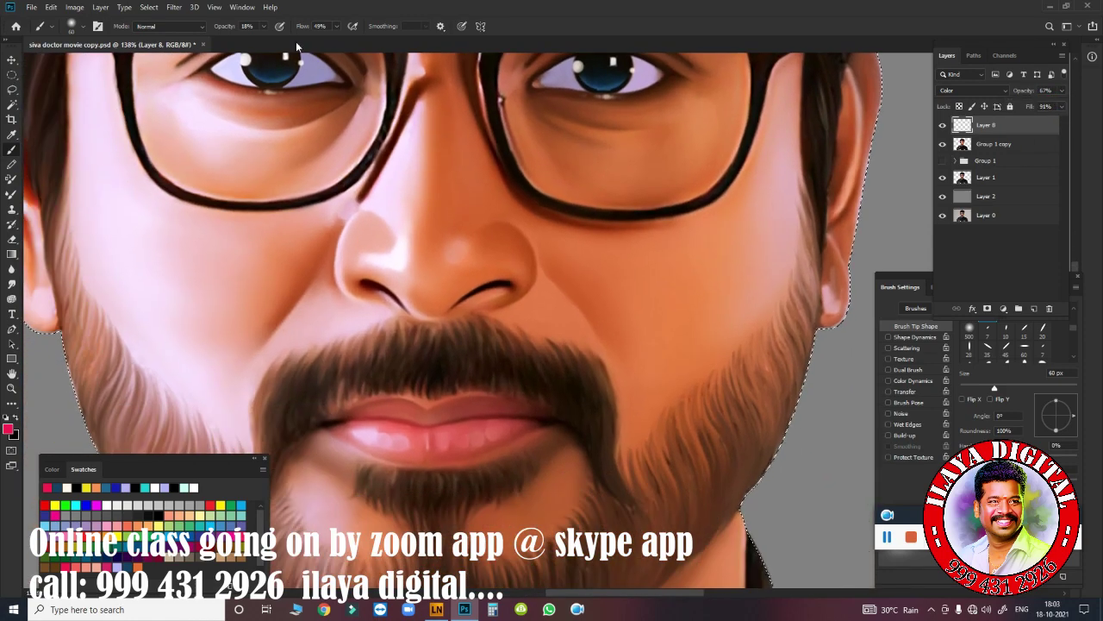
- Shift the lip tint's hue by +34 with Hue/Saturation, then start a Color Balance adjustment
key(e)
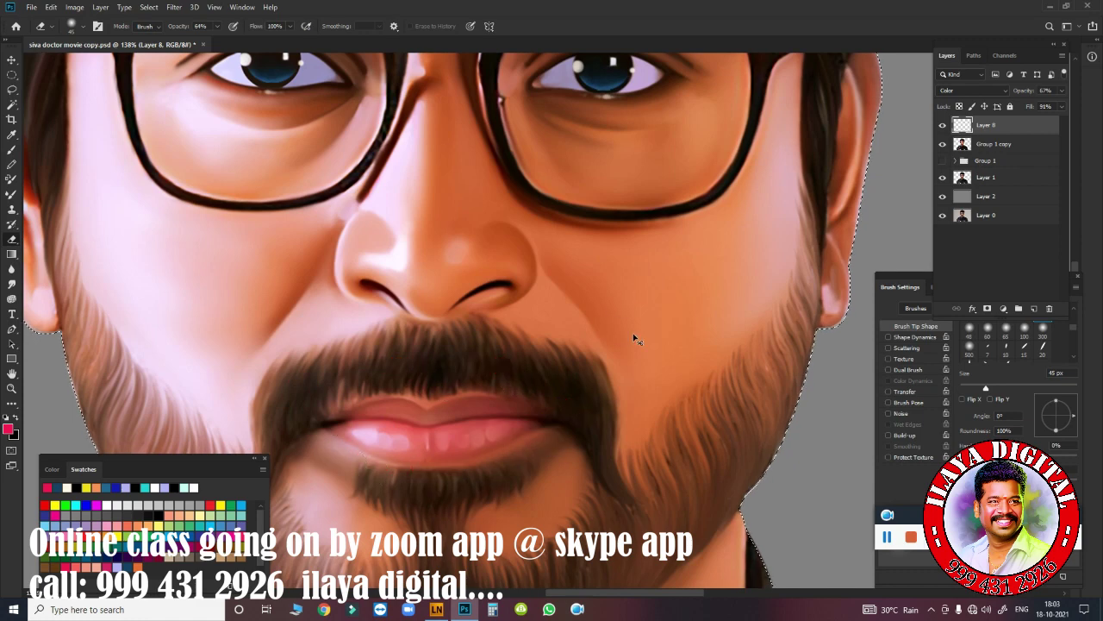
key(ctrl+u)
key(Return)
key(ctrl+b)
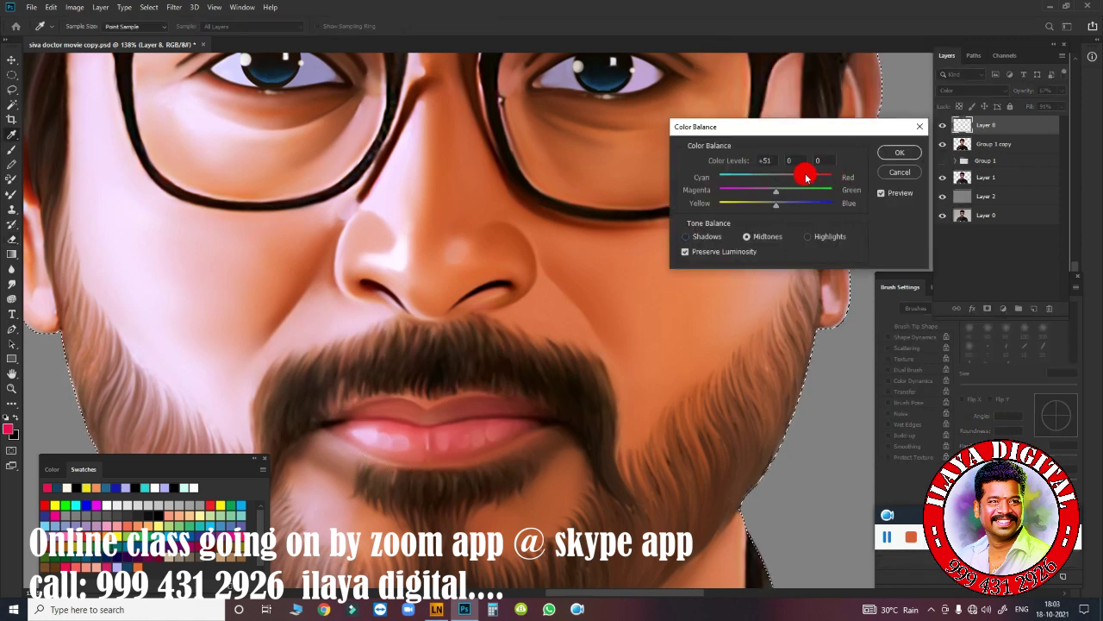
- Reduce the lip tint's red shift to about +33 on Shadows and apply Color Balance
drag(807, 176, 743, 184)
click(686, 236)
key(Return)
- Zoom out to the whole head and size the eraser to 400 px before returning to the Brush
key(ctrl+0)
key(e)
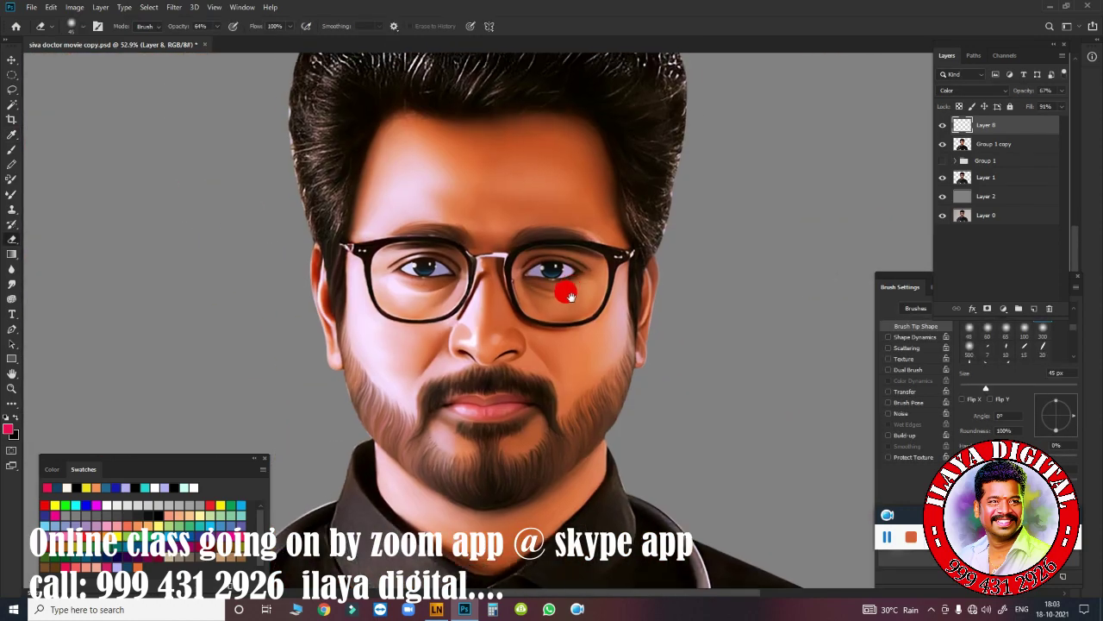
scroll(482, 293, up, 2)
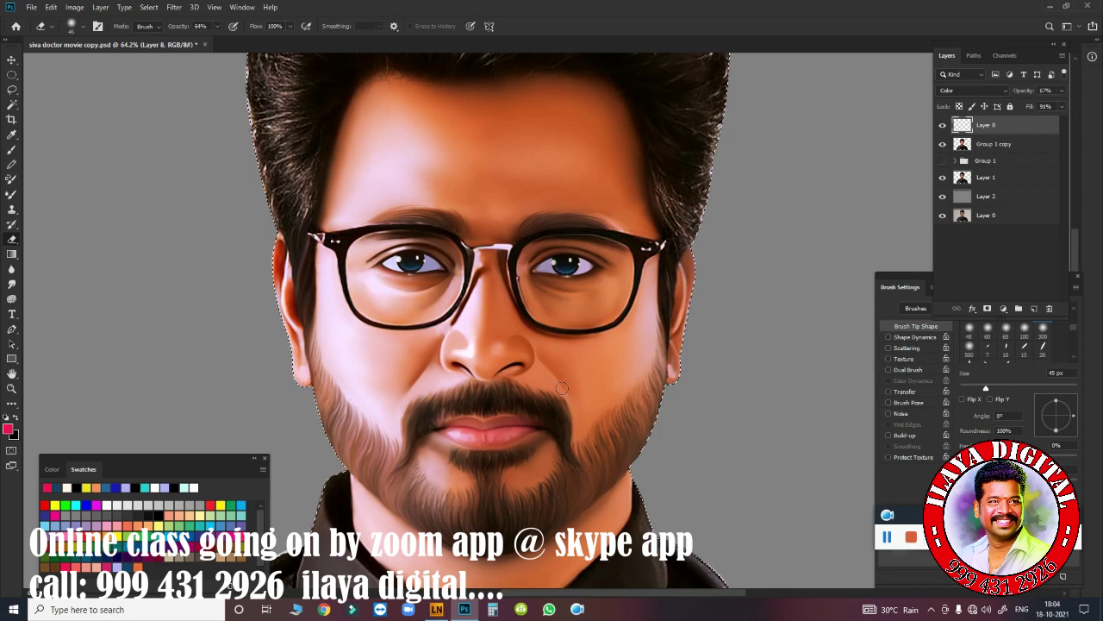
key(bracketright)
key(bracketright)
key(bracketright)
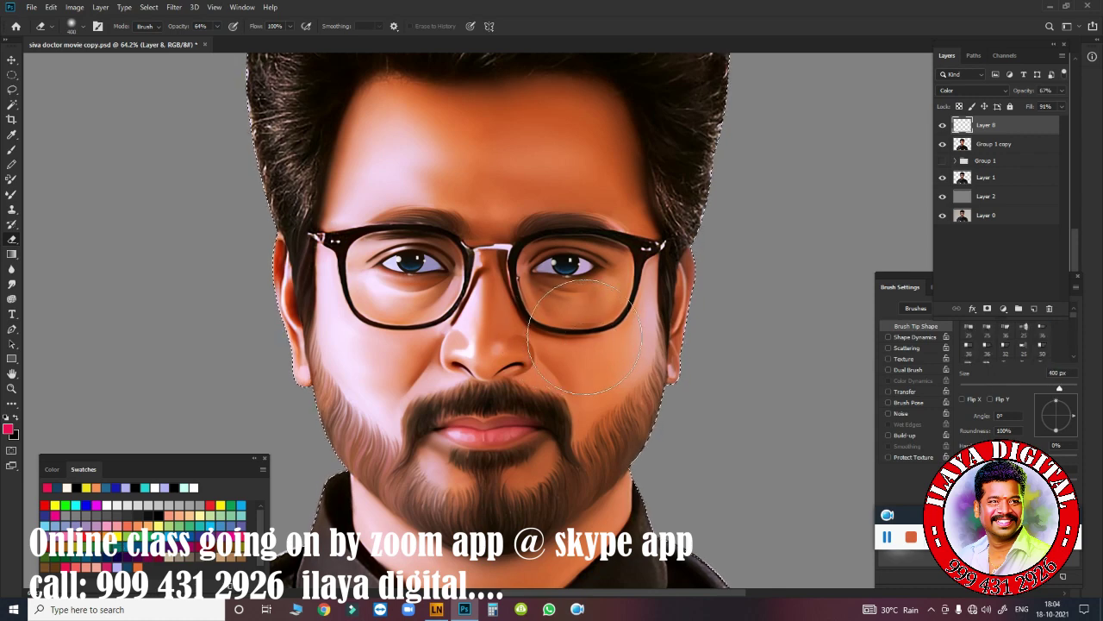
key(b)
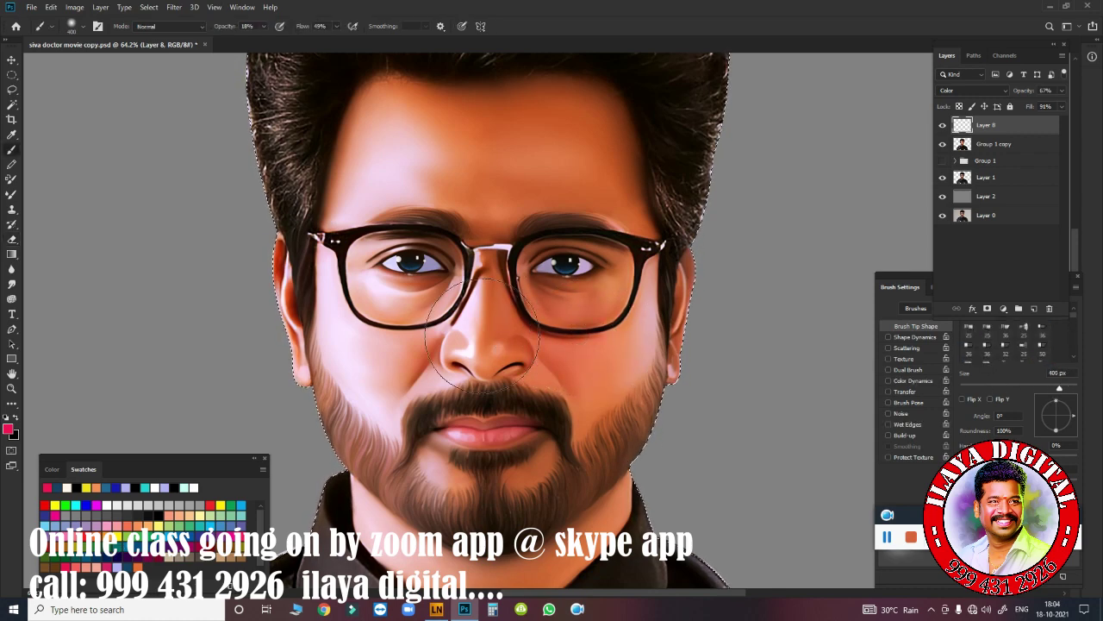
- Pick orange and set a soft brush to about 175 px with 1% flow over the face
alt+click(504, 51)
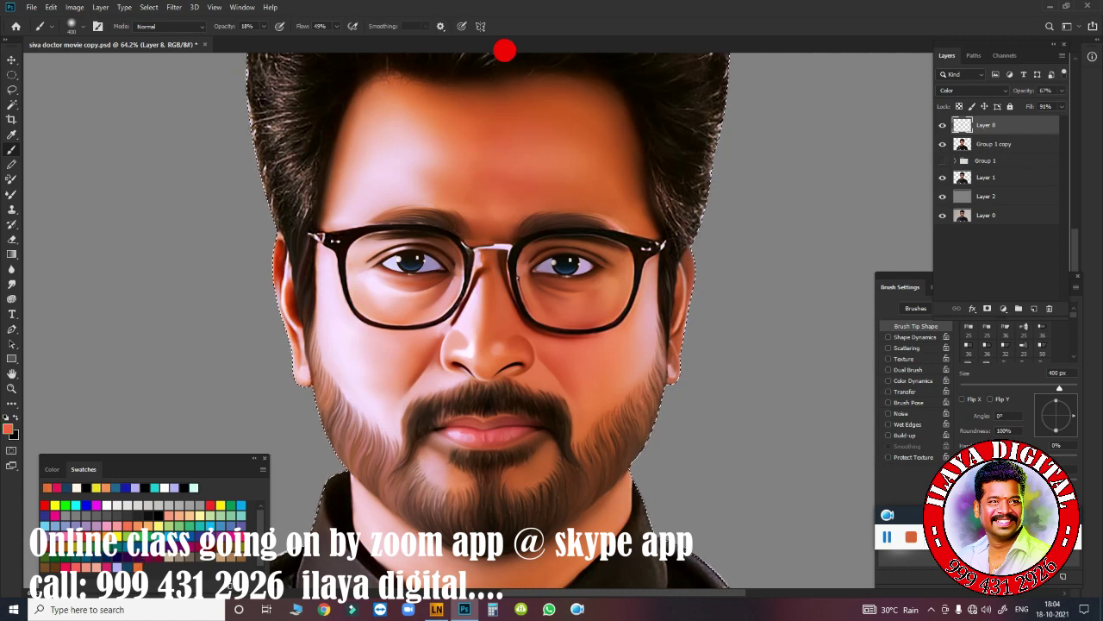
drag(701, 405, 740, 237)
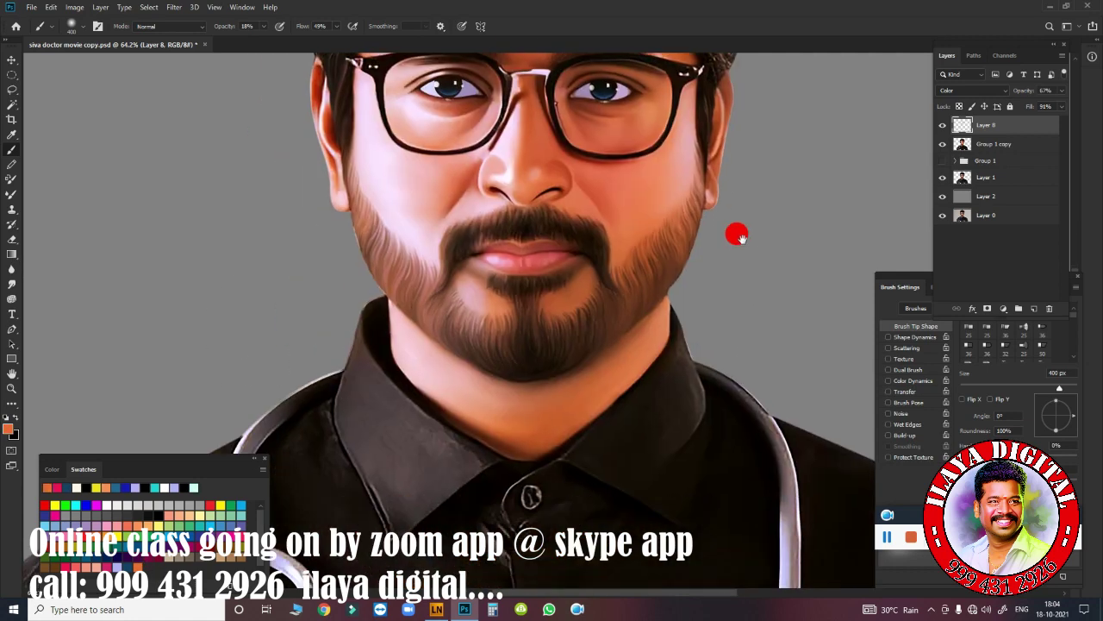
key(ctrl+0)
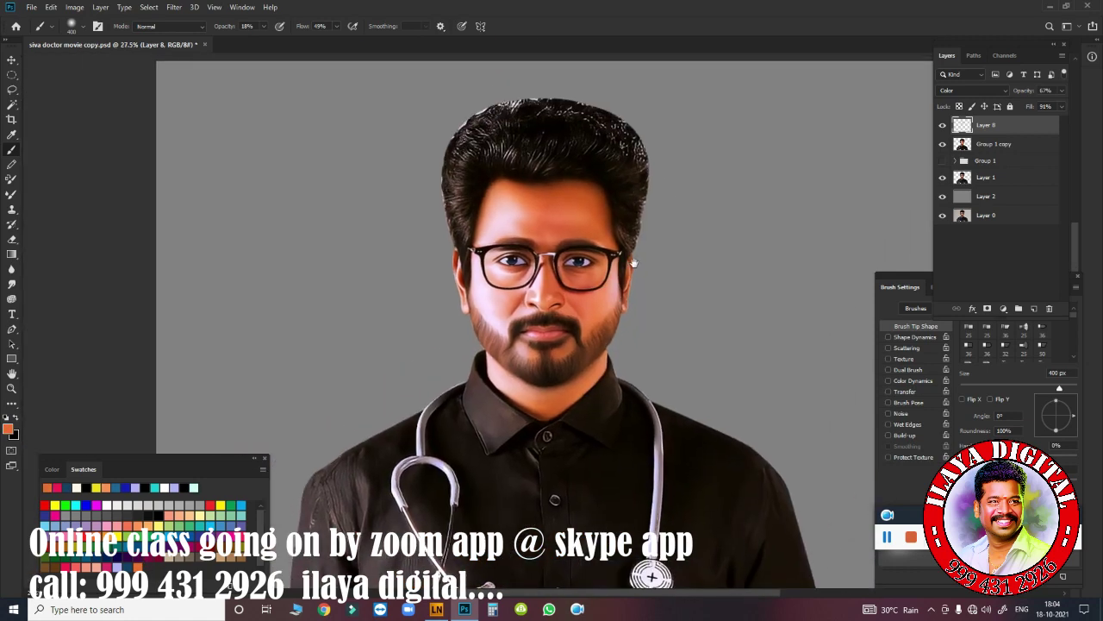
click(645, 285)
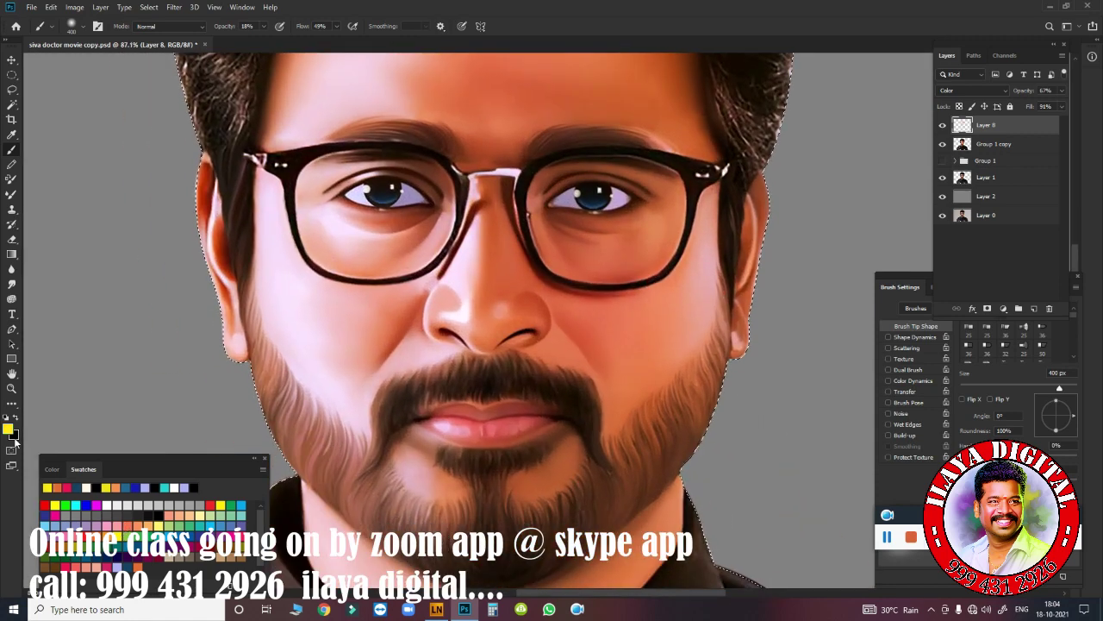
key(bracketleft)
key(bracketleft)
key(bracketleft)
key(bracketleft)
key(shift+0)
key(shift+1)
key(bracketleft)
key(bracketleft)
key(bracketleft)
- Paint faint cyan tints beside the nose with a 90 px, 40% flow brush, then merge down
click(164, 487)
key(shift+4)
key(shift+0)
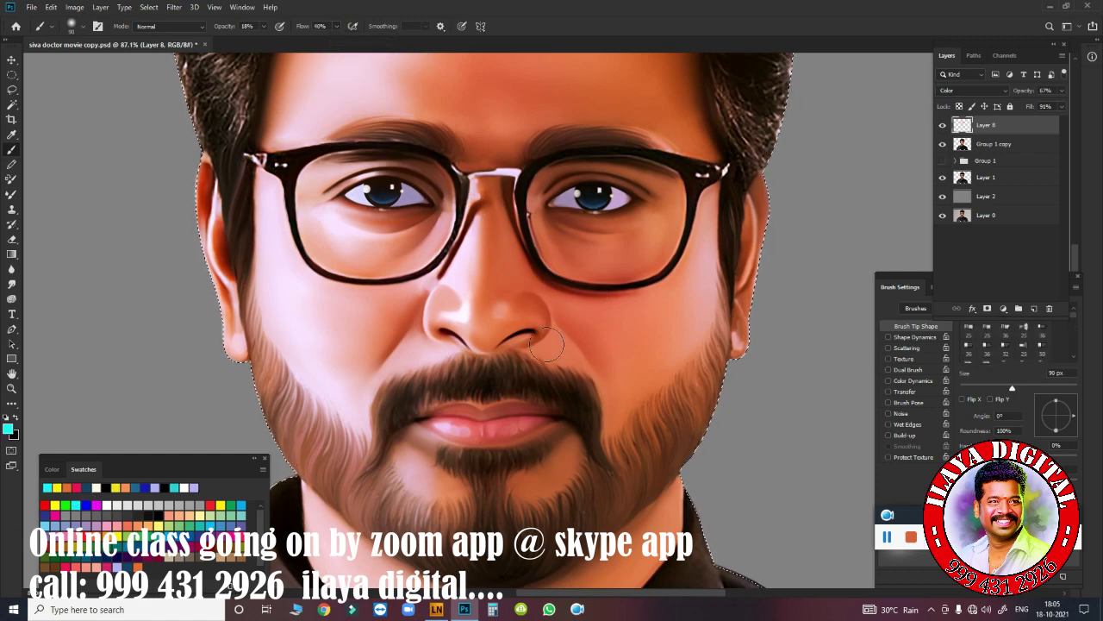
drag(414, 379, 444, 358)
drag(537, 320, 734, 340)
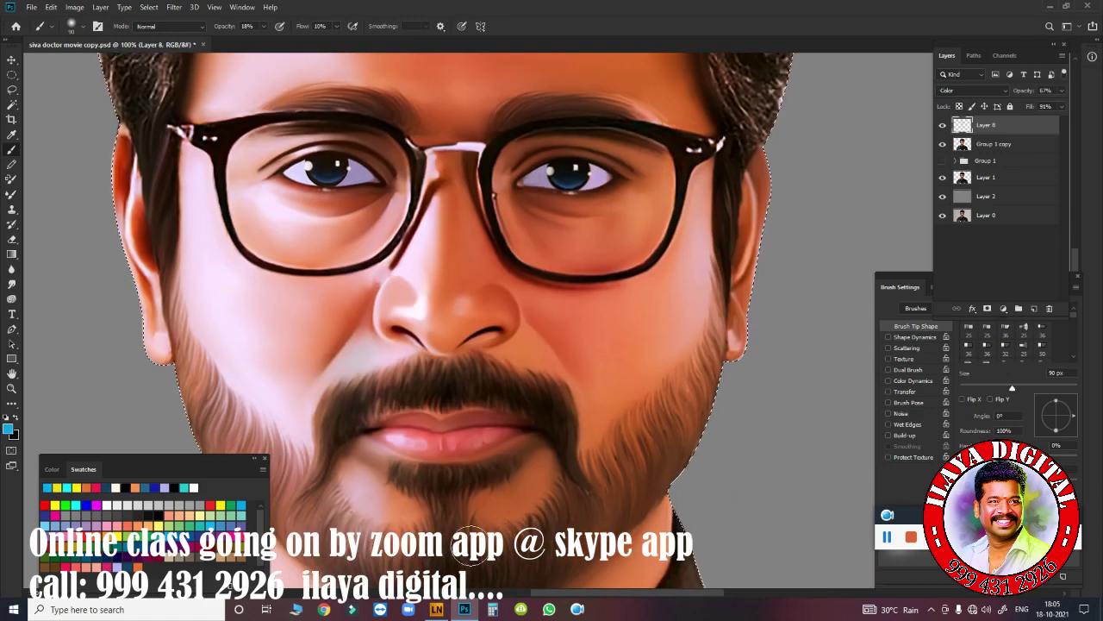
scroll(756, 365, down, 5)
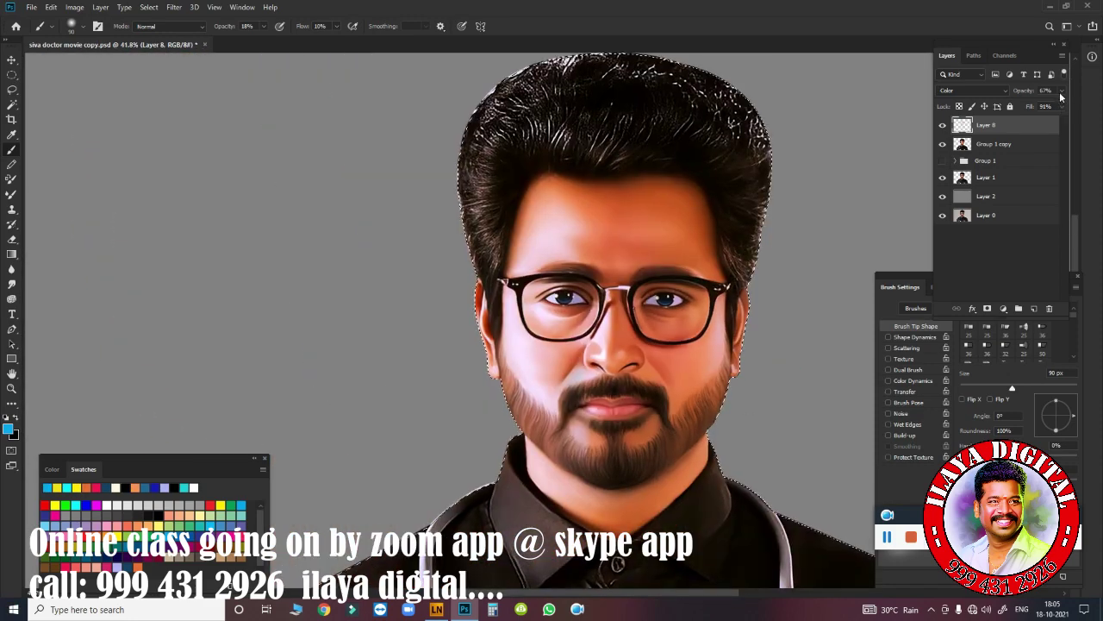
key(ctrl+e)
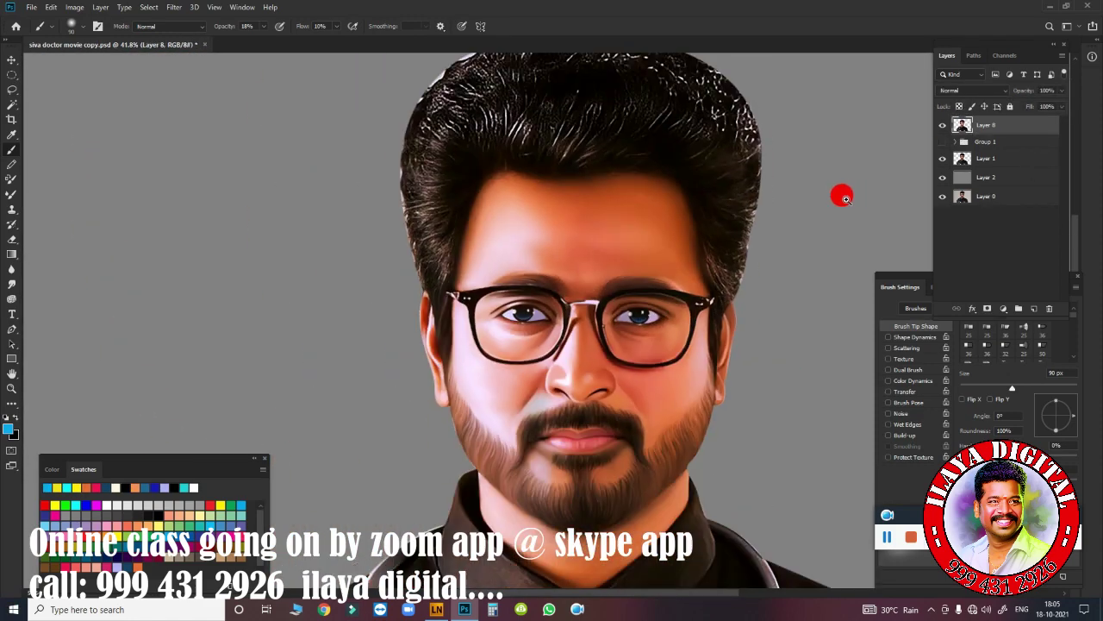
- Apply Brightness/Contrast to the portrait with Brightness 11 and Contrast 29
drag(709, 267, 565, 187)
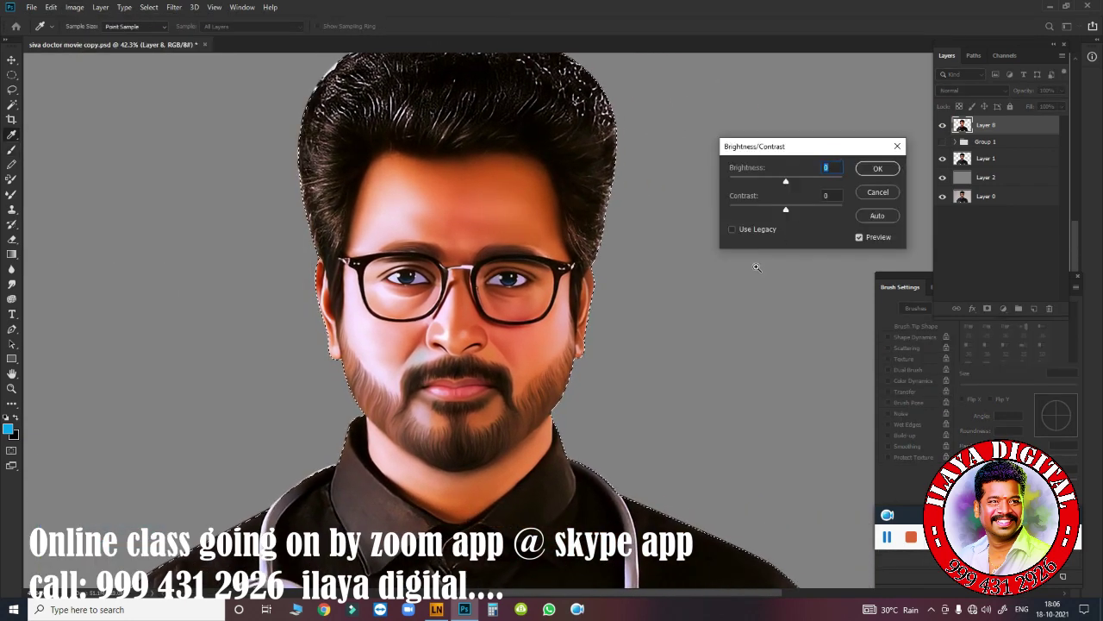
drag(757, 220, 743, 186)
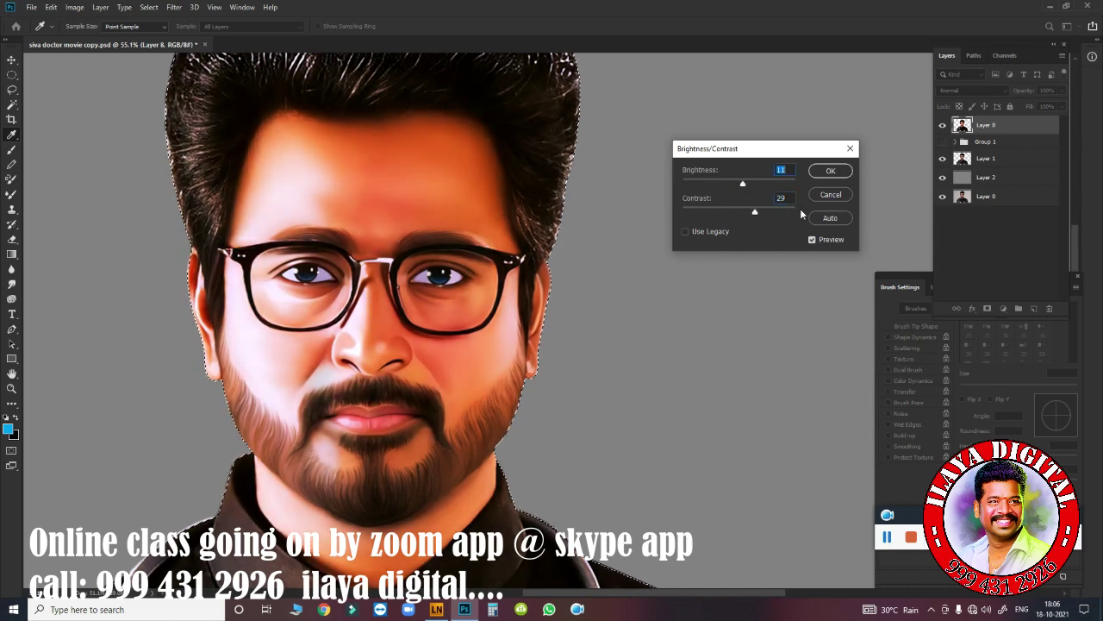
click(830, 170)
- Shift the portrait's highlights toward blue by +45 in Color Balance
key(ctrl+b)
key(ctrl+3)
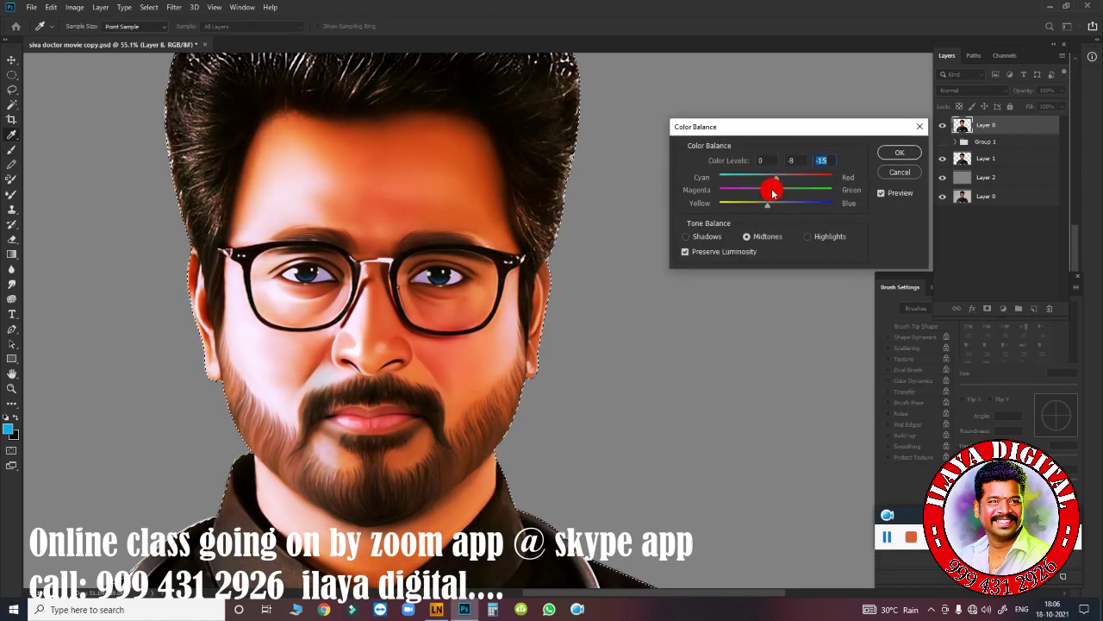
drag(776, 203, 803, 212)
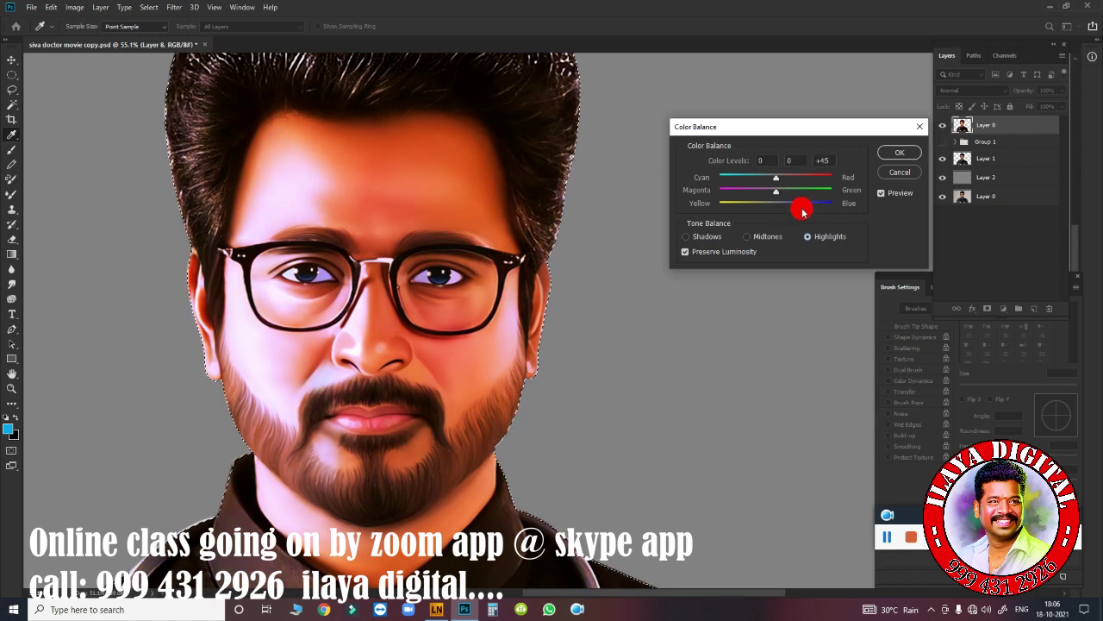
key(Return)
key(b)
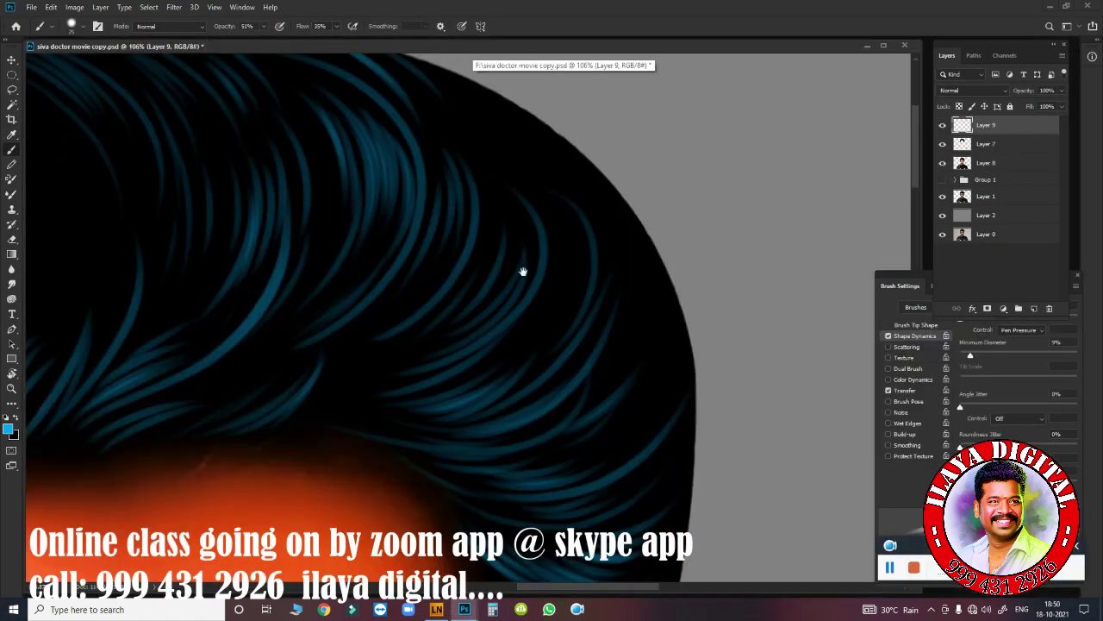
- Paint blue strand strokes along the hair's top edge and across the upper hair
drag(523, 272, 552, 414)
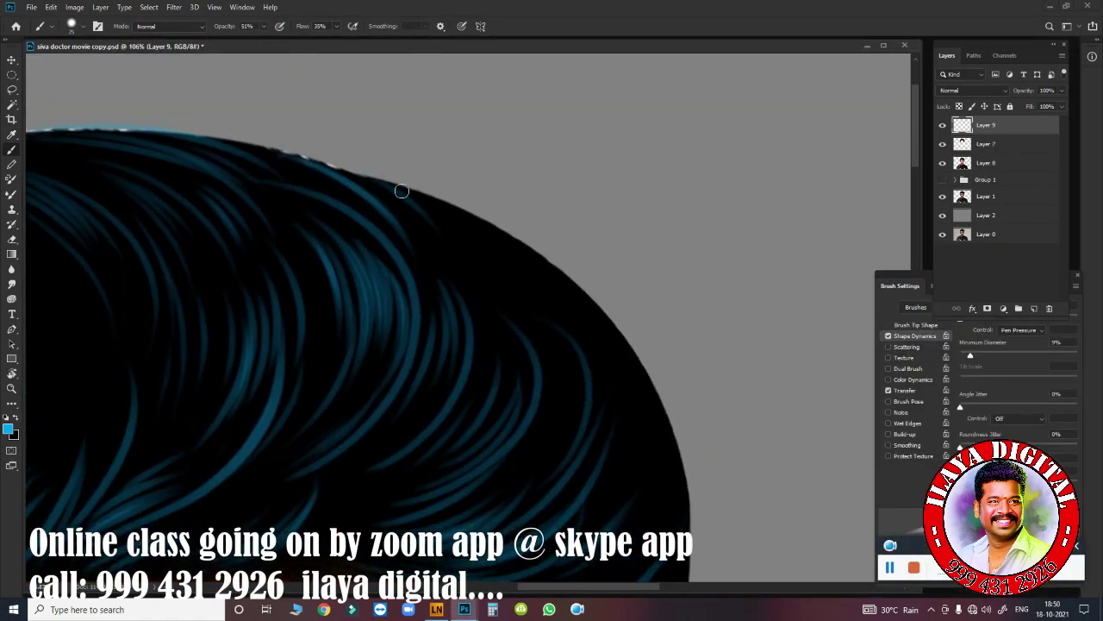
drag(402, 190, 510, 231)
drag(657, 471, 596, 263)
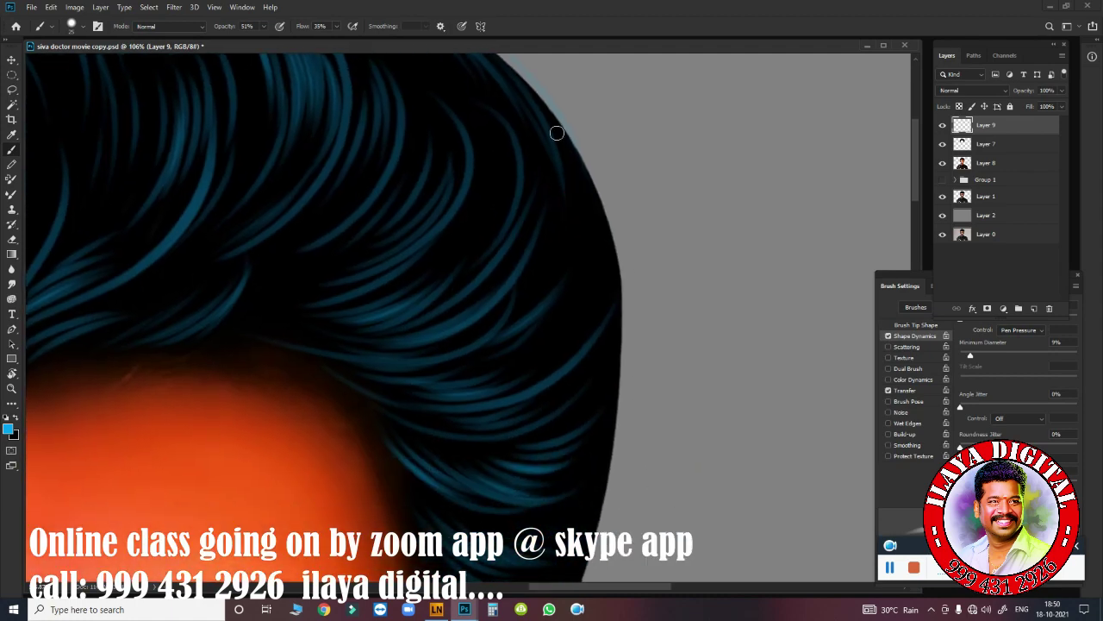
drag(608, 227, 675, 214)
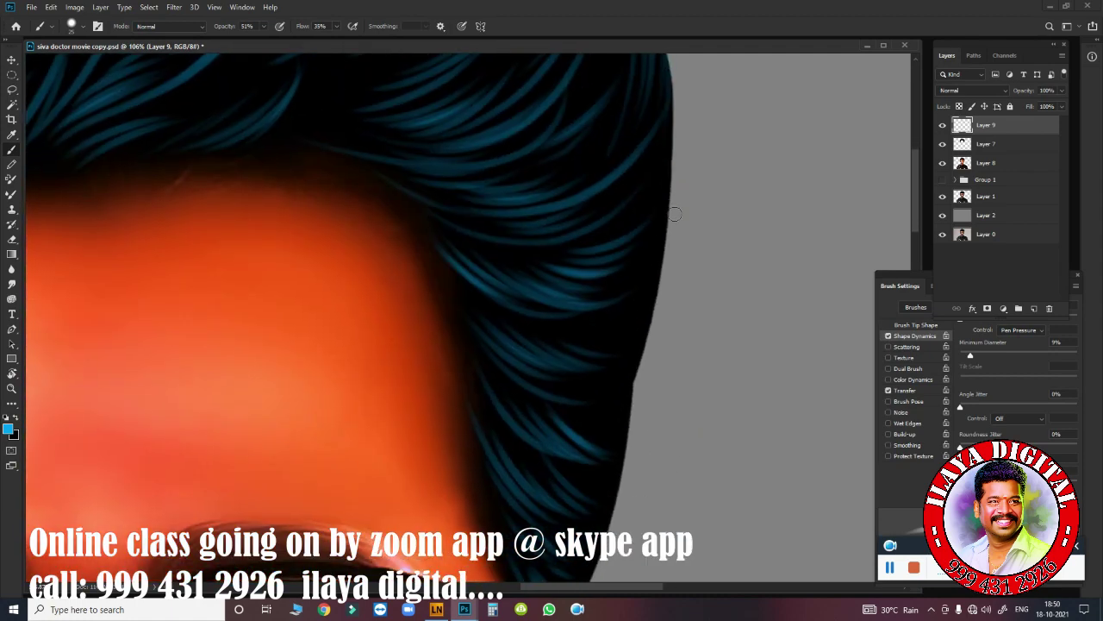
drag(616, 333, 642, 295)
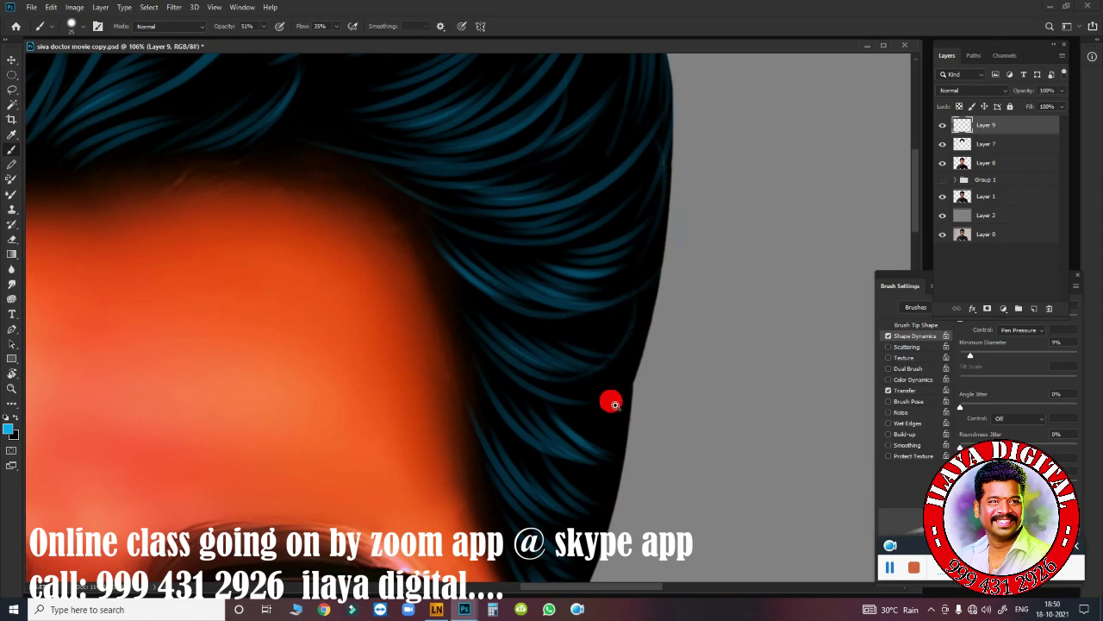
scroll(539, 278, up, 3)
scroll(480, 353, down, 1)
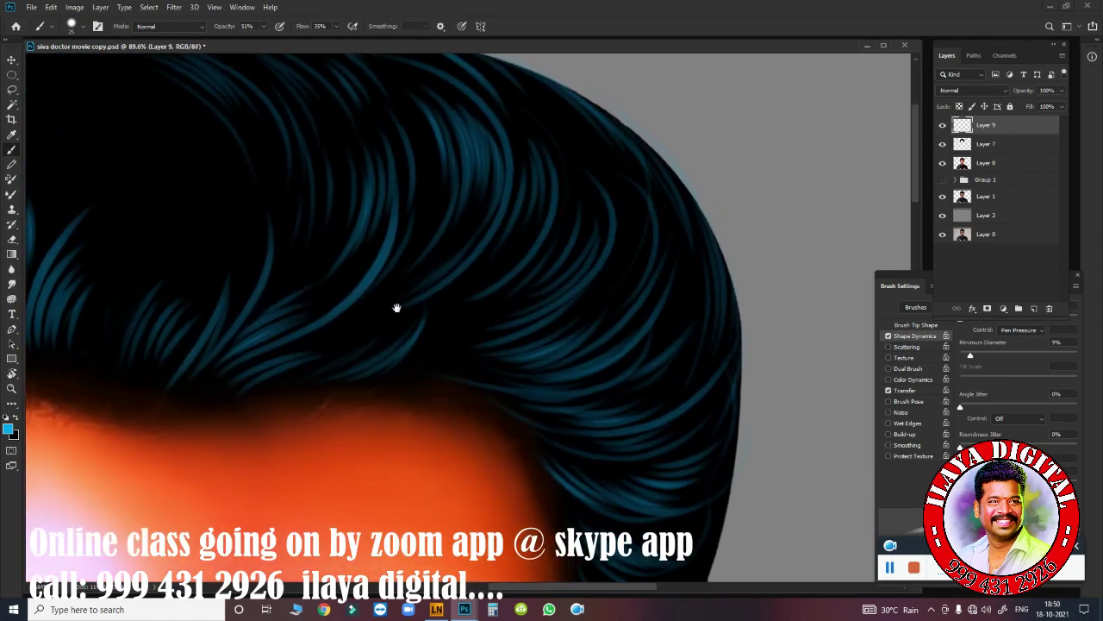
scroll(397, 307, up, 2)
scroll(302, 285, up, 3)
scroll(339, 202, up, 2)
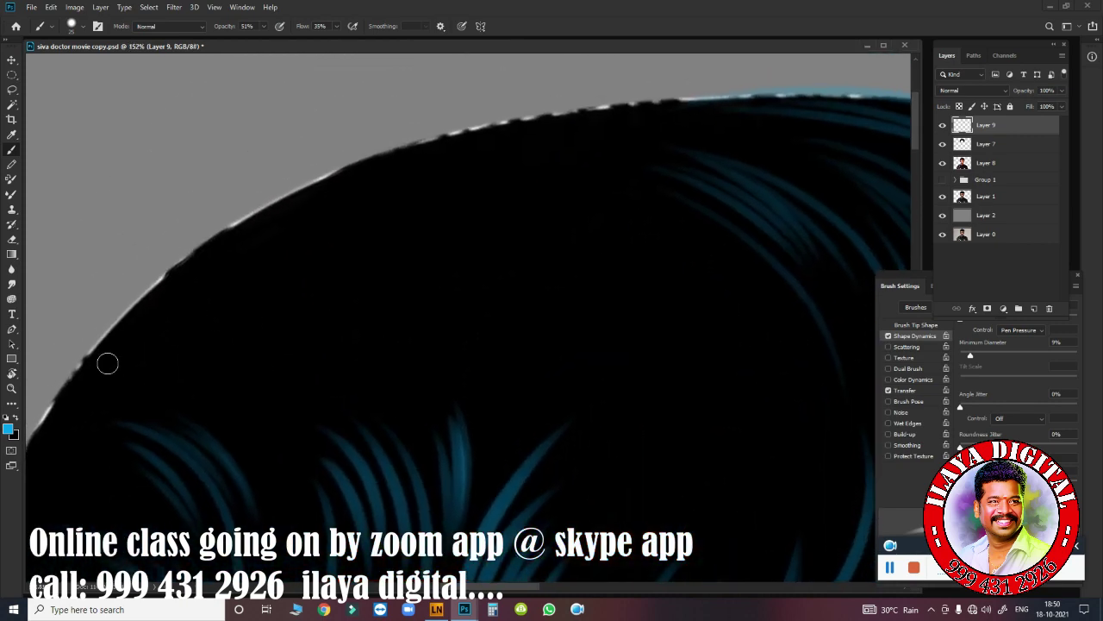
mouse_move(107, 363)
mouse_down()
mouse_move(419, 267)
mouse_move(364, 216)
mouse_move(434, 222)
mouse_move(638, 336)
mouse_up()
mouse_move(219, 343)
mouse_down()
mouse_move(330, 300)
mouse_move(594, 371)
mouse_up()
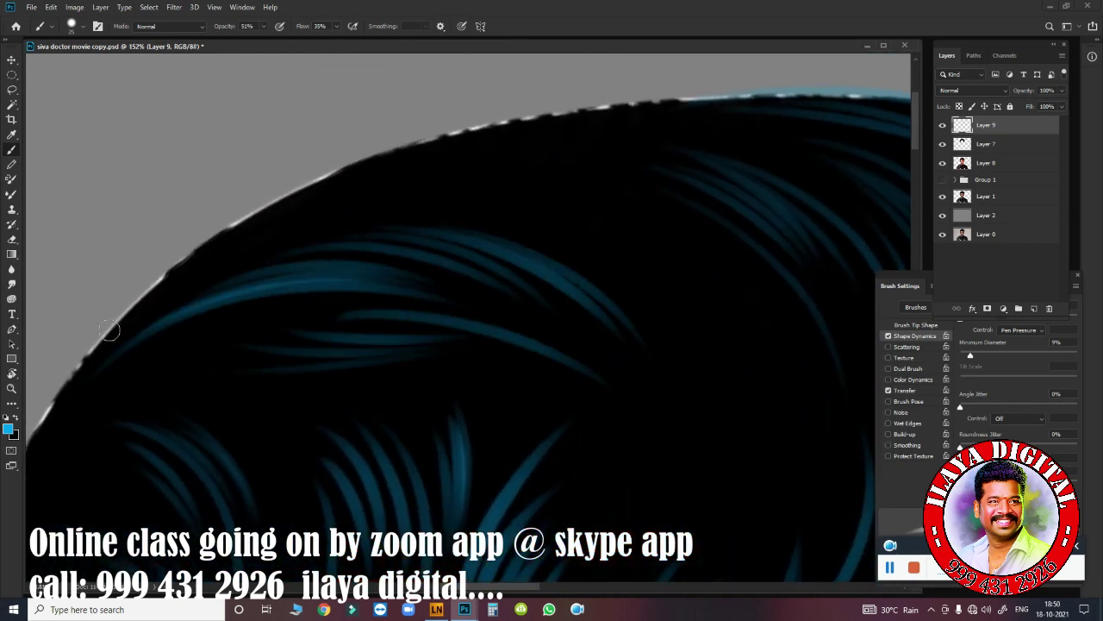
mouse_move(111, 320)
mouse_down()
mouse_move(392, 224)
mouse_move(667, 205)
mouse_move(455, 141)
mouse_up()
- On Layer 7, paint curved and thin blue strands through the hair and along the hairline
key(alt+bracketleft)
scroll(581, 328, down, 1)
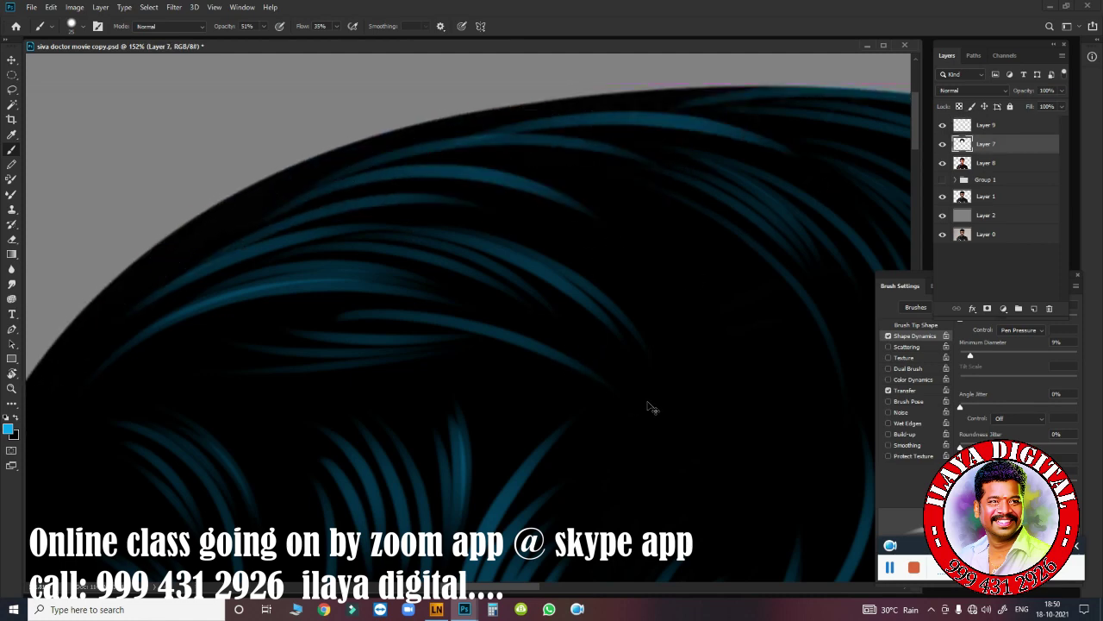
scroll(652, 406, down, 2)
scroll(535, 201, down, 1)
scroll(480, 230, up, 2)
scroll(534, 250, up, 1)
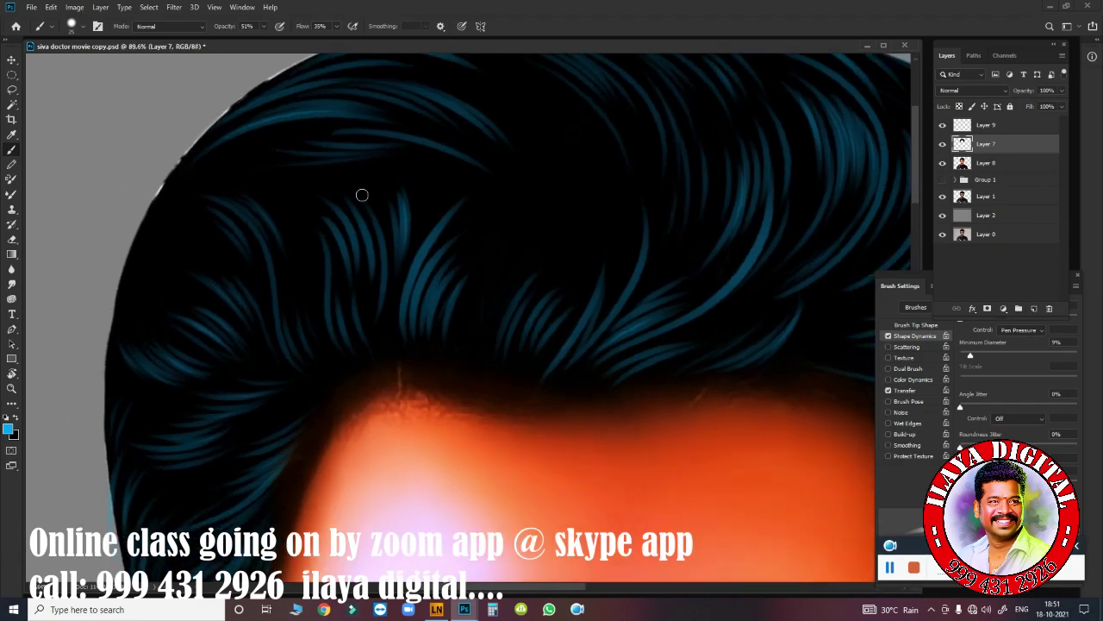
scroll(362, 192, up, 1)
scroll(471, 357, up, 1)
drag(515, 267, 398, 474)
drag(514, 184, 465, 300)
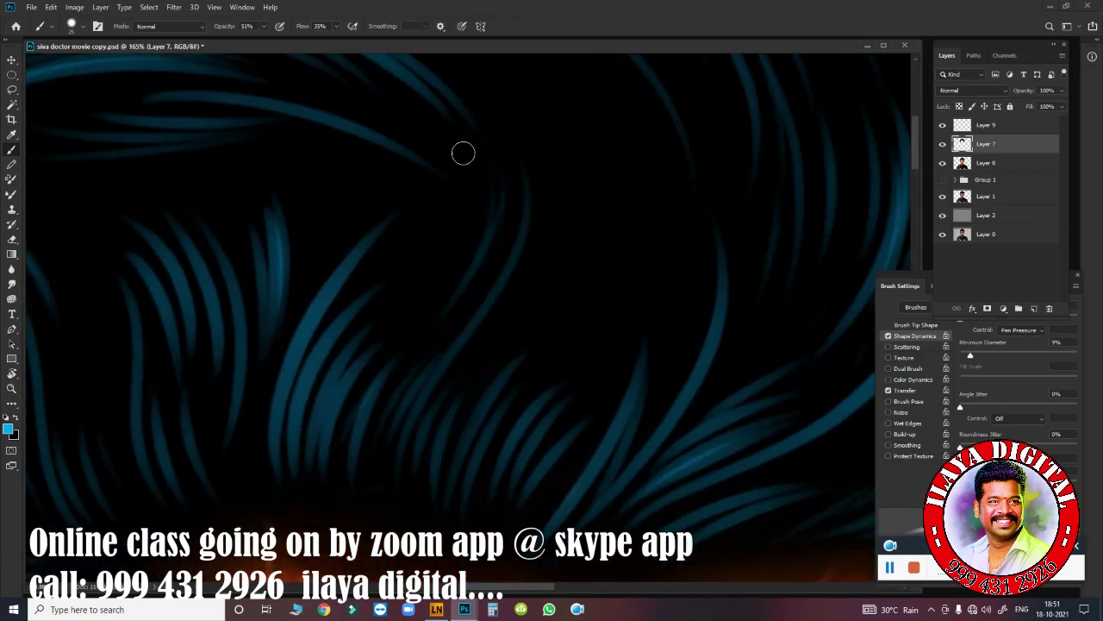
drag(463, 153, 439, 281)
drag(551, 93, 547, 253)
scroll(465, 372, up, 3)
drag(460, 303, 465, 492)
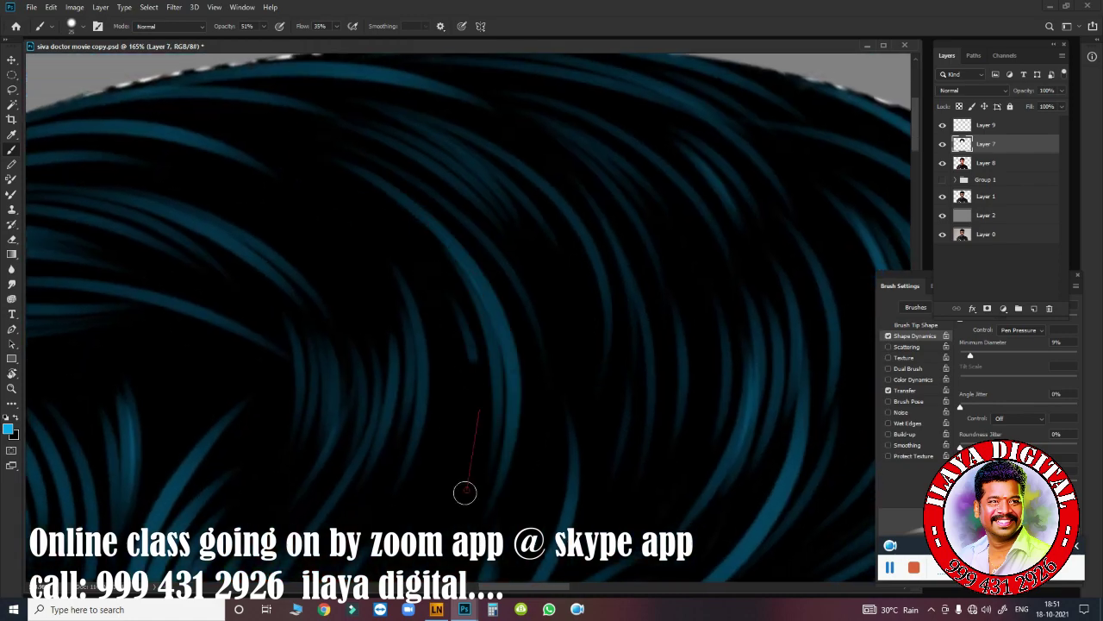
scroll(581, 391, down, 2)
scroll(566, 216, down, 3)
scroll(640, 224, up, 5)
scroll(469, 236, down, 2)
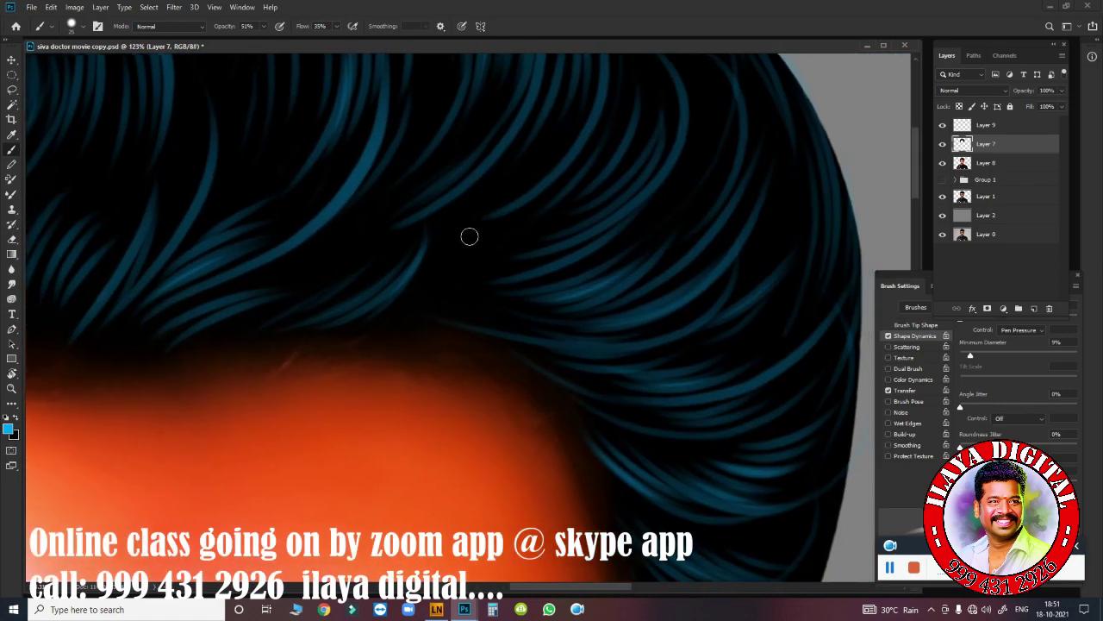
drag(638, 381, 444, 352)
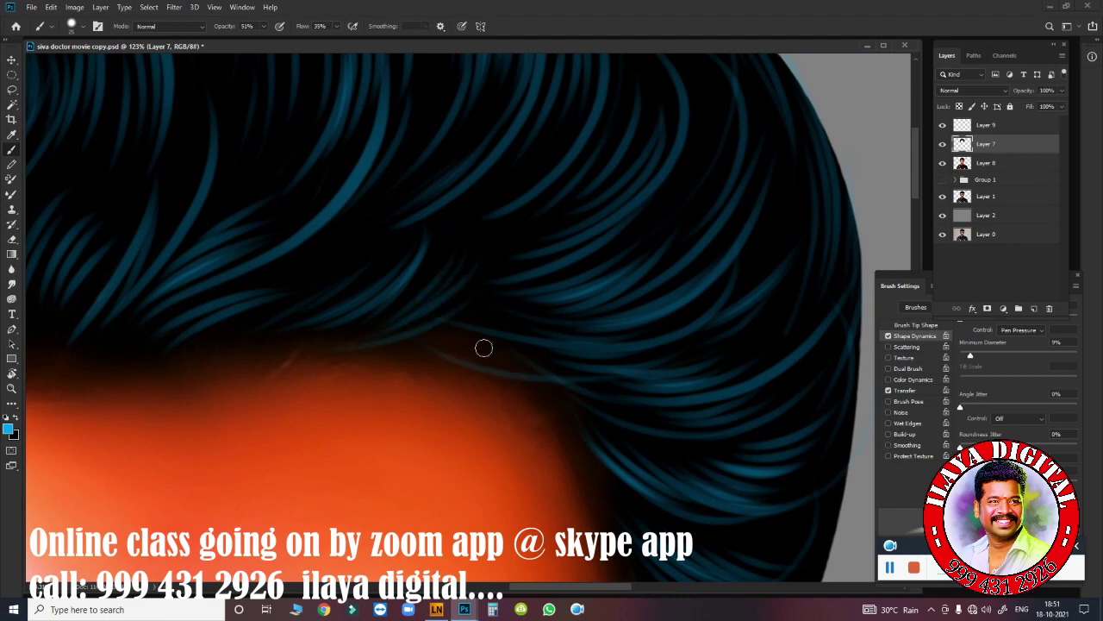
- Zoom in on the forehead hairline and paint a curved blue strand down to its edge
drag(529, 402, 502, 180)
drag(529, 377, 506, 158)
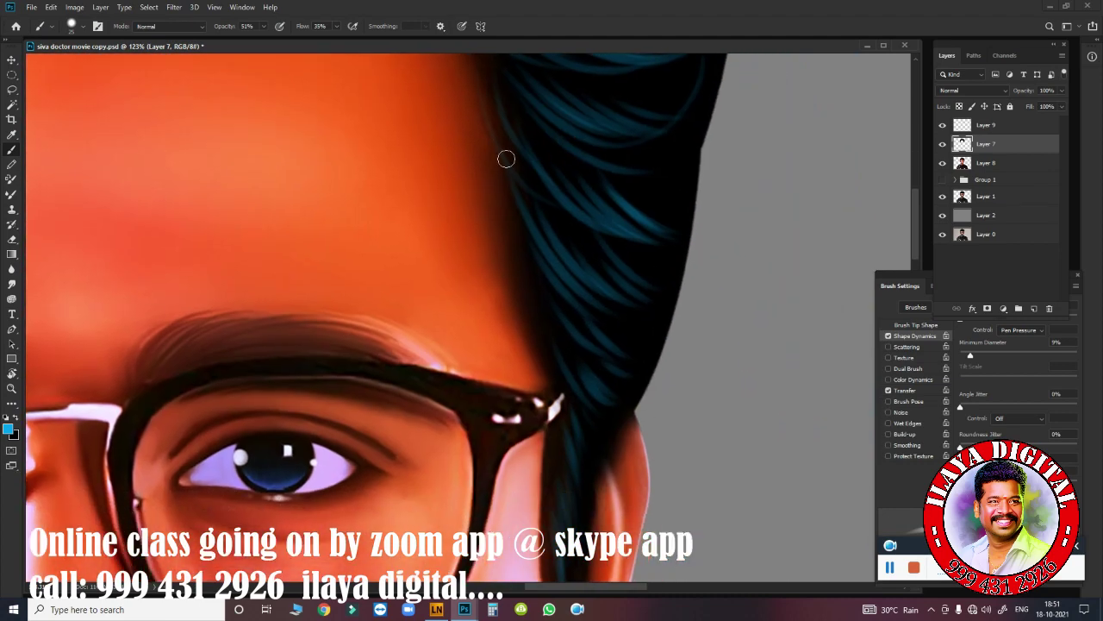
scroll(579, 369, down, 2)
drag(603, 426, 374, 91)
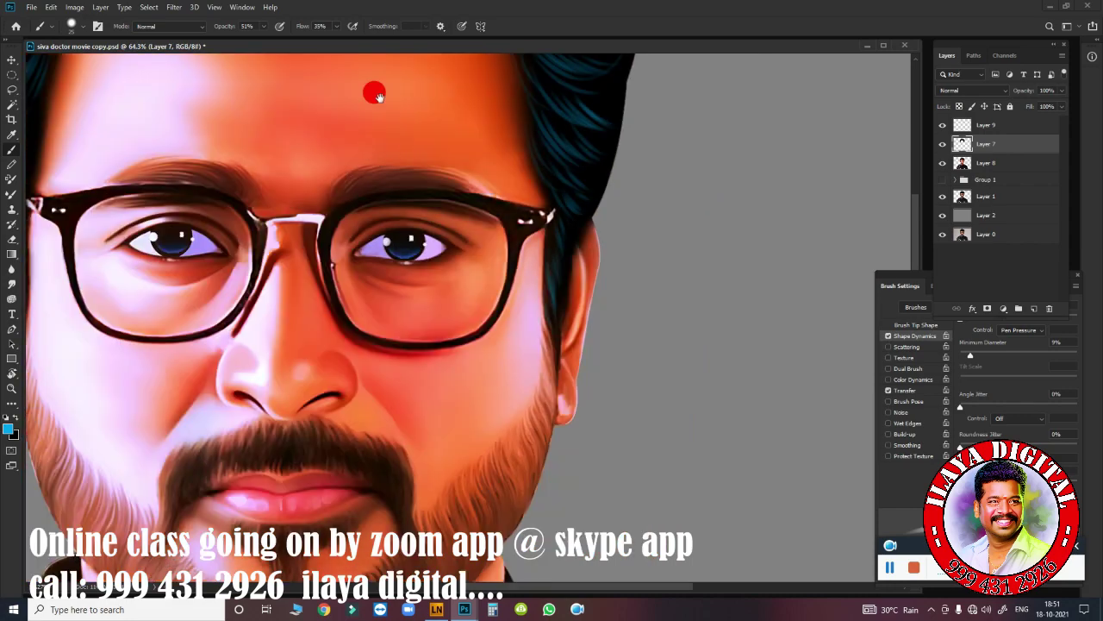
drag(601, 425, 789, 138)
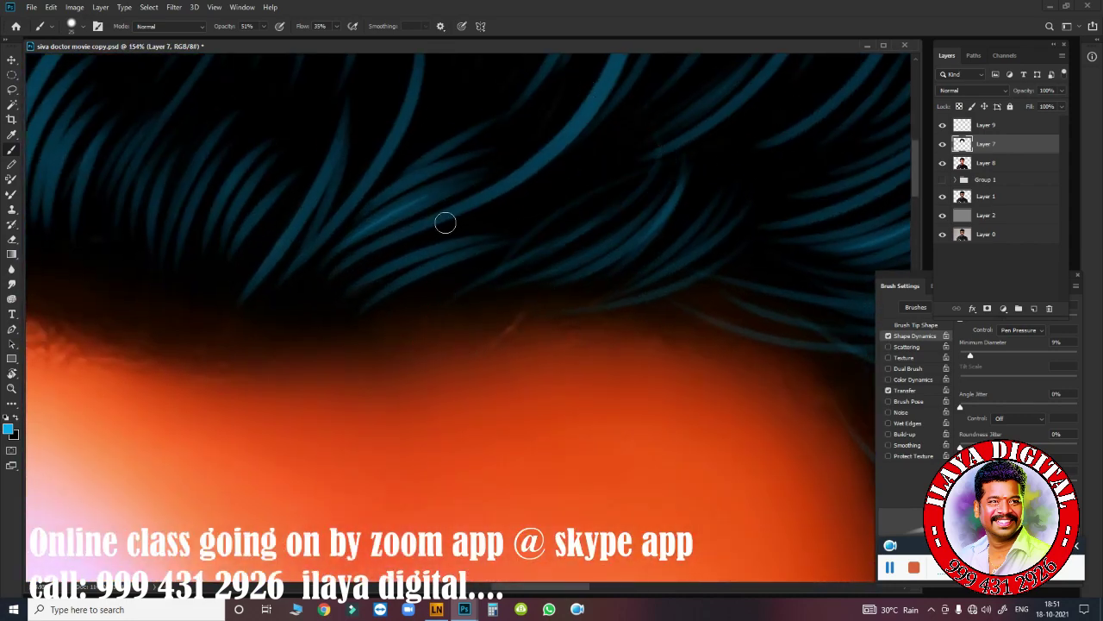
drag(436, 296, 787, 279)
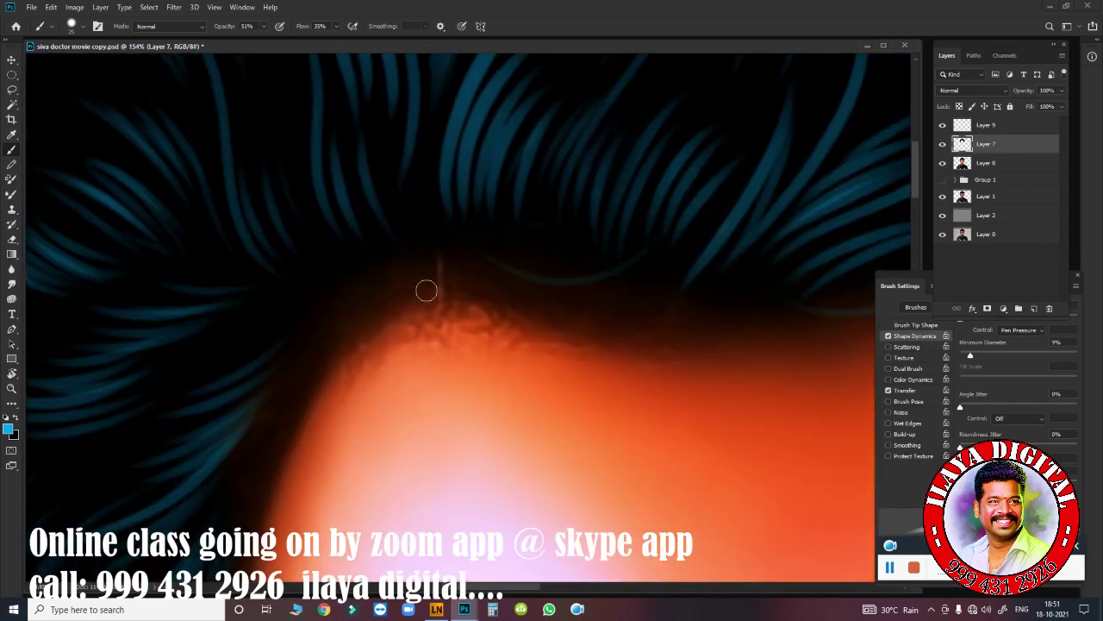
drag(302, 211, 430, 289)
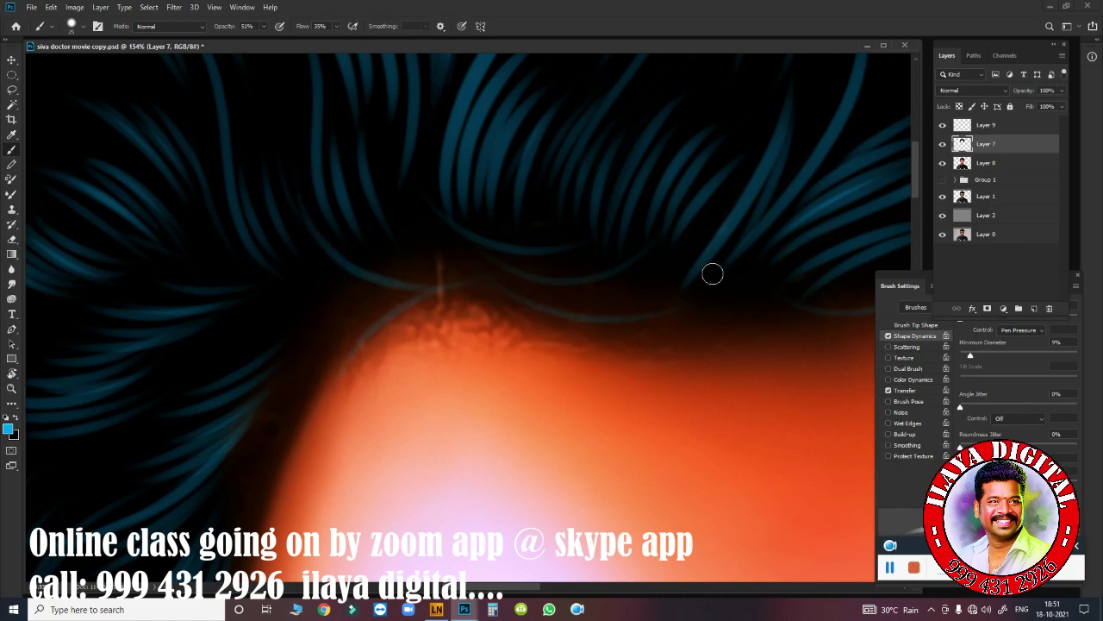
mouse_move(712, 274)
mouse_down()
mouse_move(510, 364)
mouse_move(437, 95)
mouse_up()
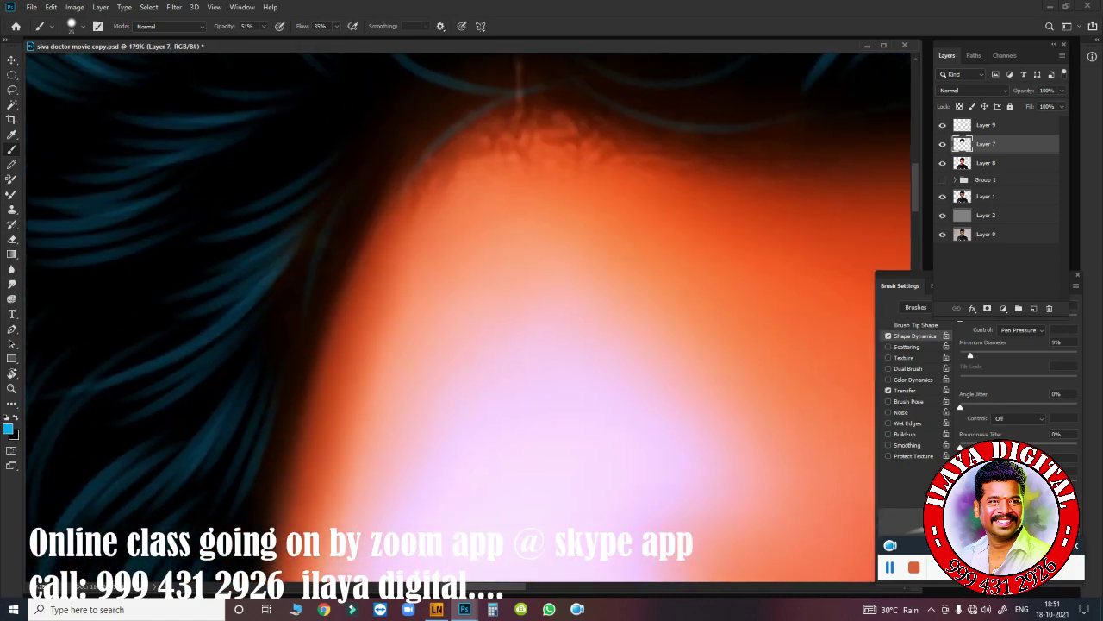
drag(488, 261, 527, 310)
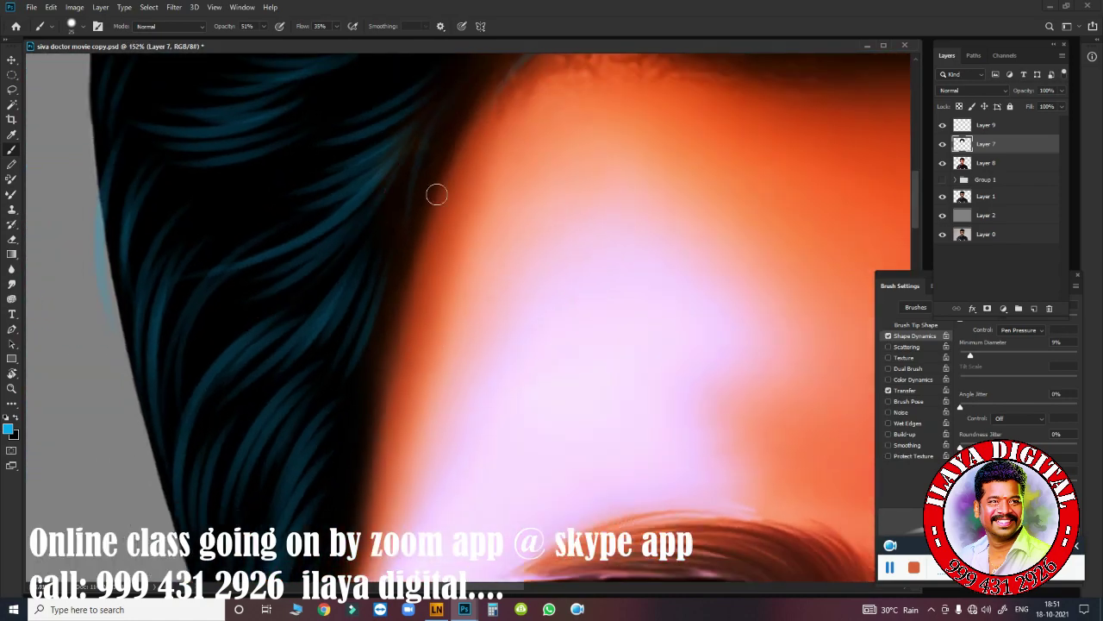
scroll(436, 194, up, 3)
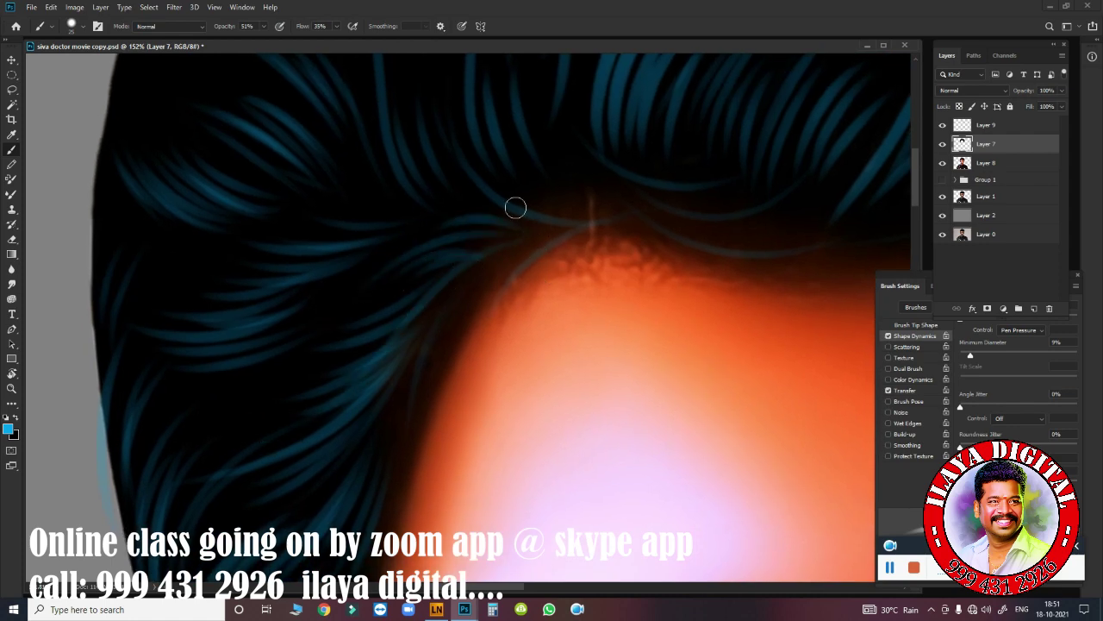
scroll(571, 206, down, 3)
scroll(517, 215, down, 3)
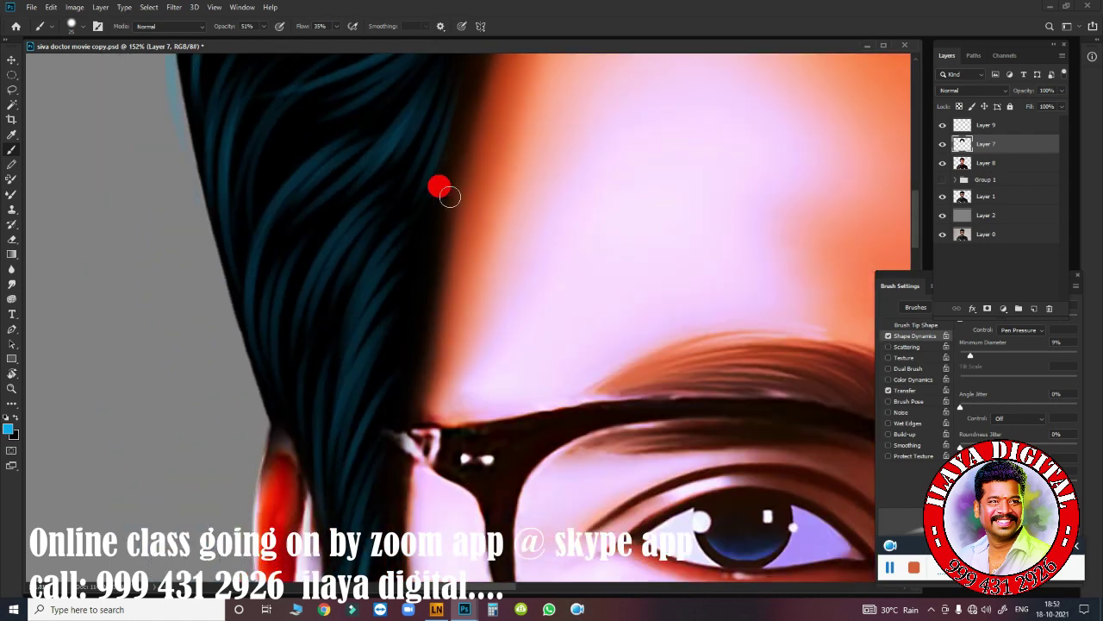
scroll(418, 311, down, 3)
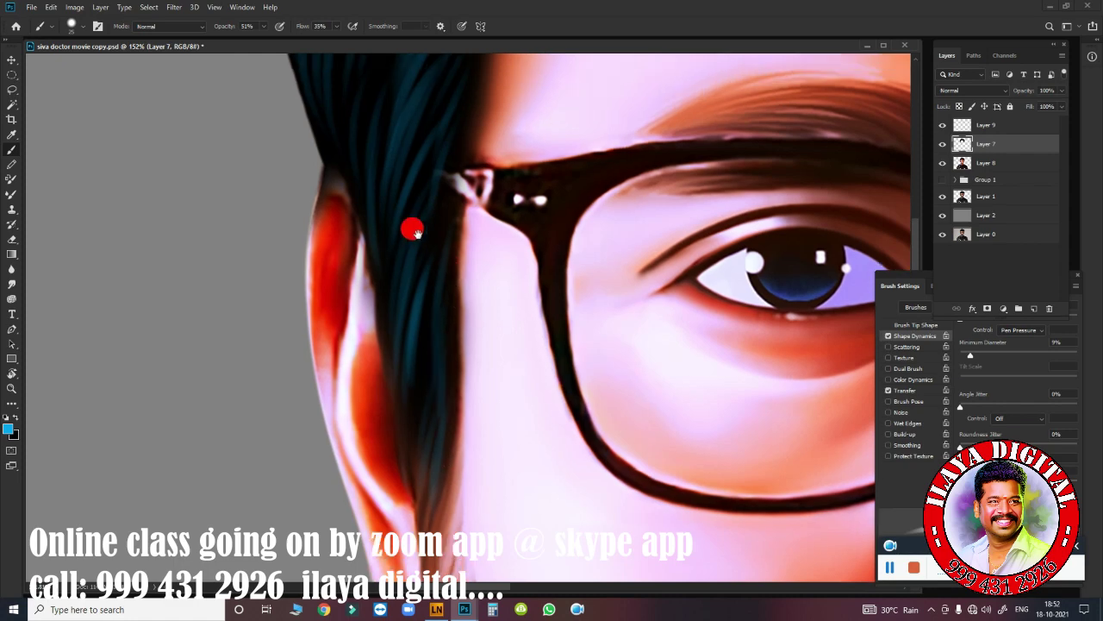
scroll(362, 237, up, 3)
scroll(386, 259, up, 3)
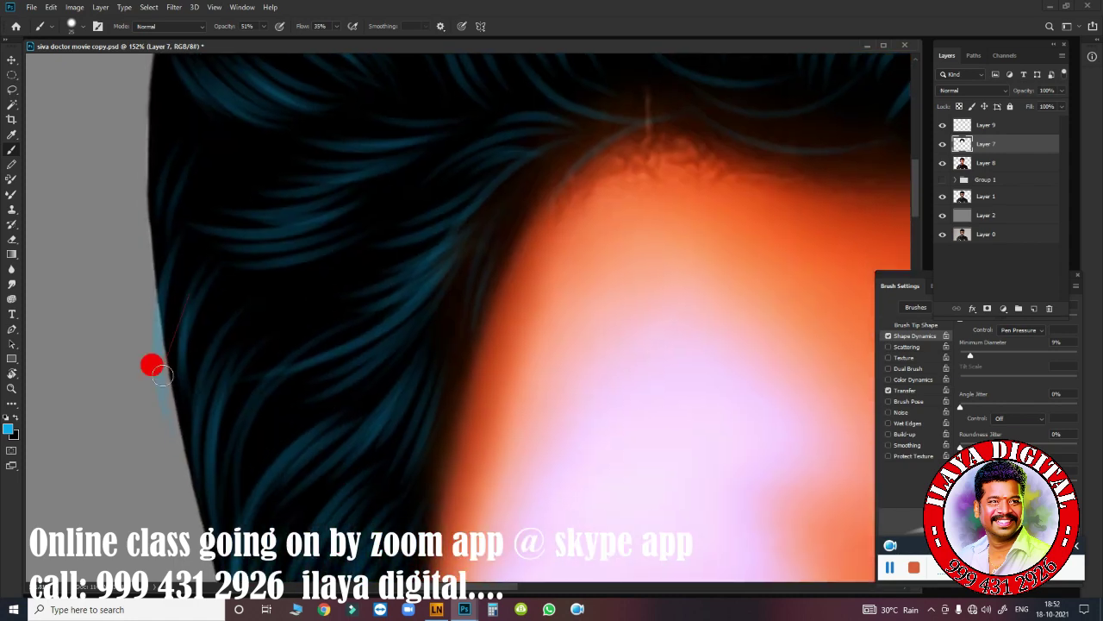
scroll(164, 379, up, 3)
scroll(207, 420, up, 3)
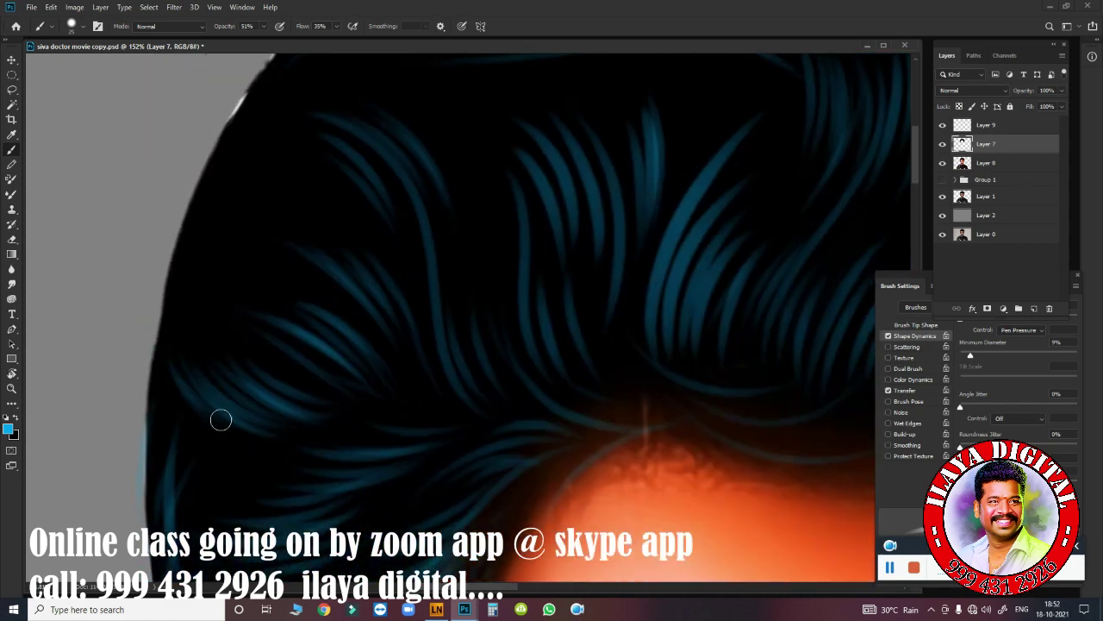
- Add more blue strand highlights on the upper-left and right side of the hair
mouse_move(186, 233)
mouse_down()
mouse_move(293, 164)
mouse_move(289, 176)
mouse_move(397, 250)
mouse_up()
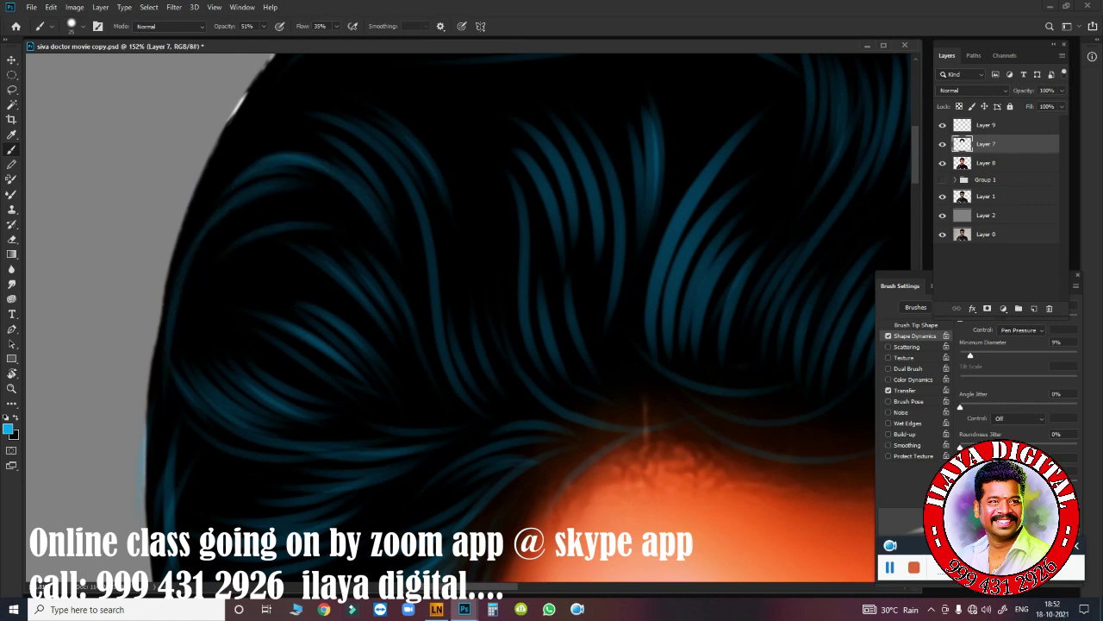
scroll(181, 413, up, 5)
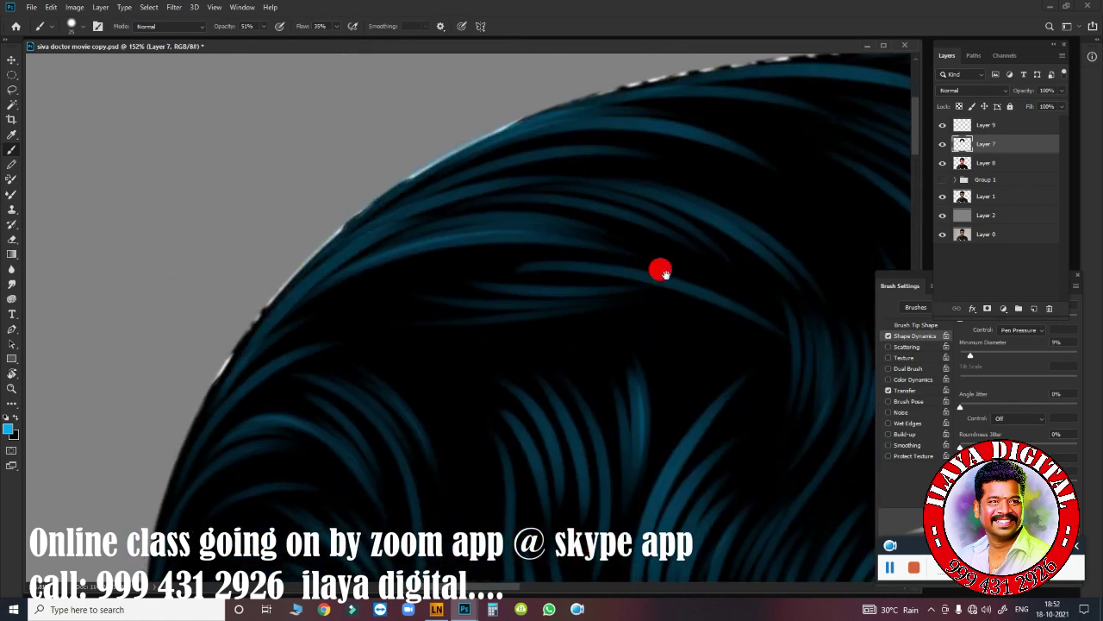
drag(660, 266, 600, 135)
drag(271, 235, 377, 259)
alt+scroll(370, 354, down, 5)
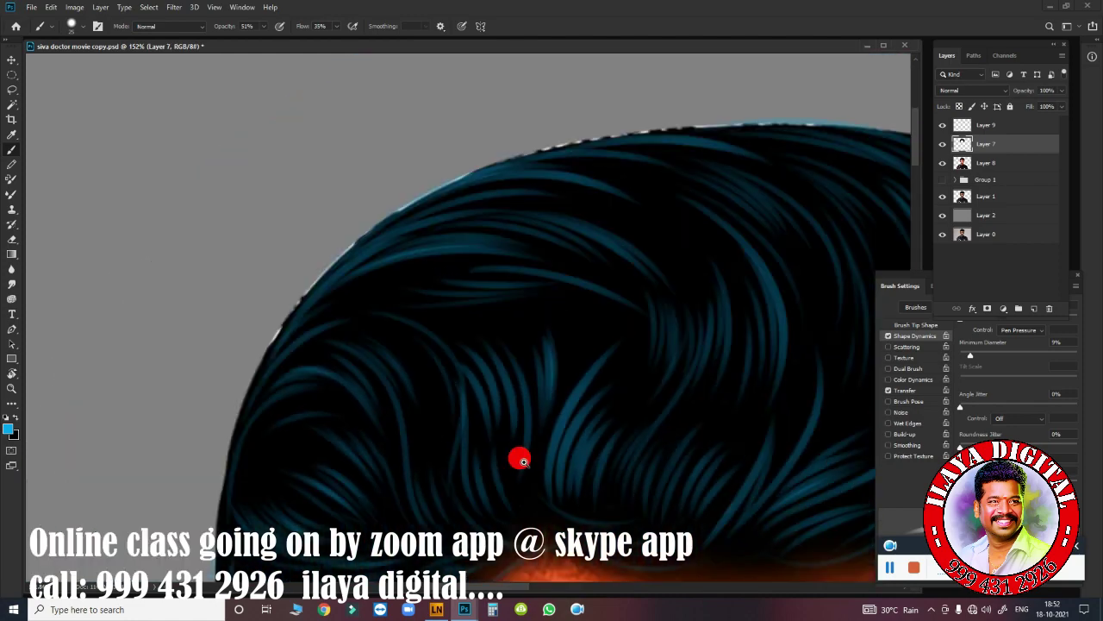
alt+scroll(728, 340, up, 3)
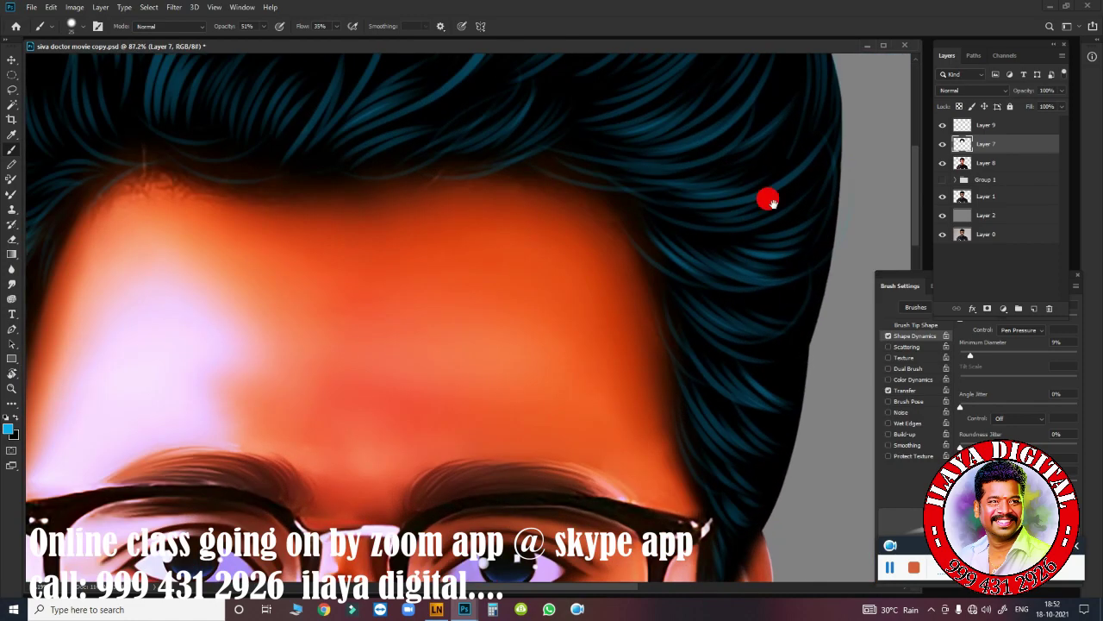
scroll(530, 228, up, 2)
drag(520, 191, 512, 246)
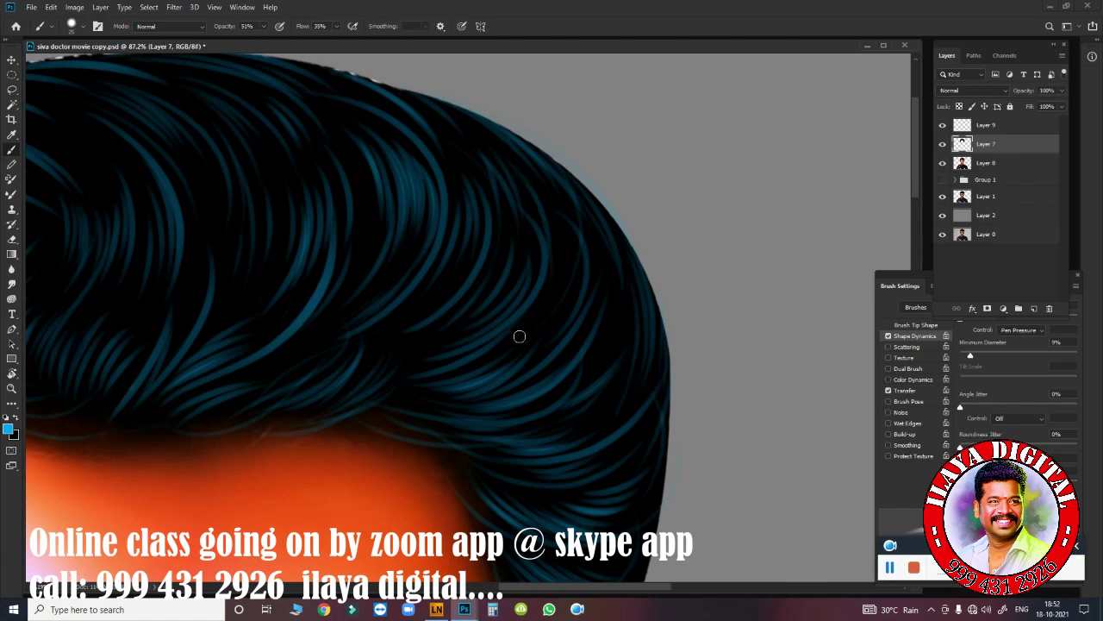
alt+scroll(520, 336, down, 2)
alt+scroll(561, 414, down, 2)
alt+scroll(652, 256, down, 1)
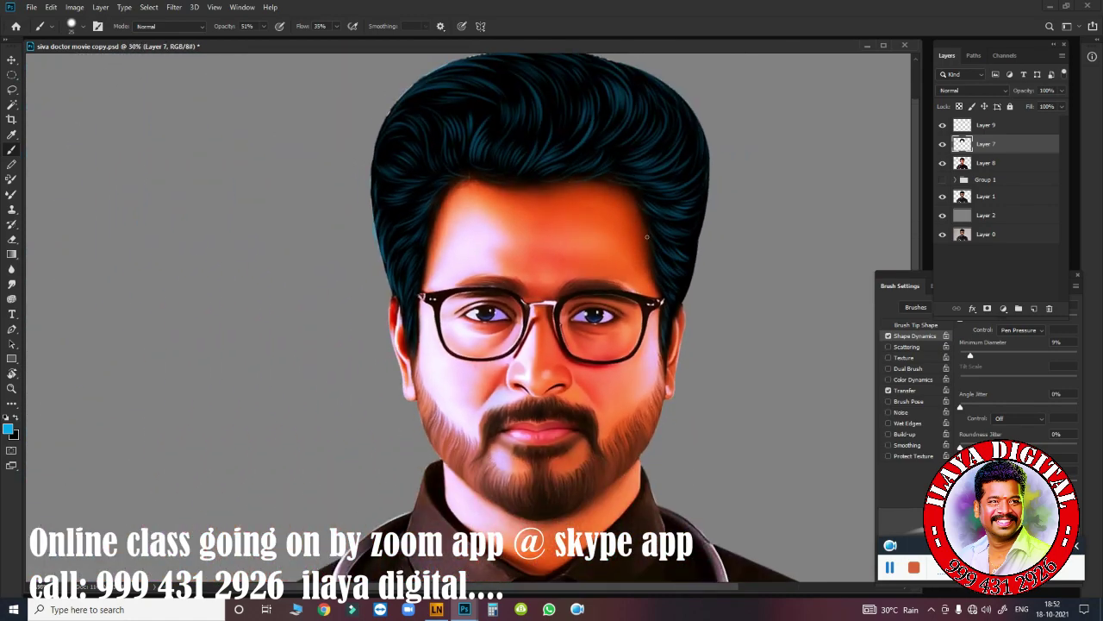
- Toggle the painted hair Layer 7 to compare versions, then show the strand-textured Layer 9
drag(646, 236, 482, 270)
click(942, 144)
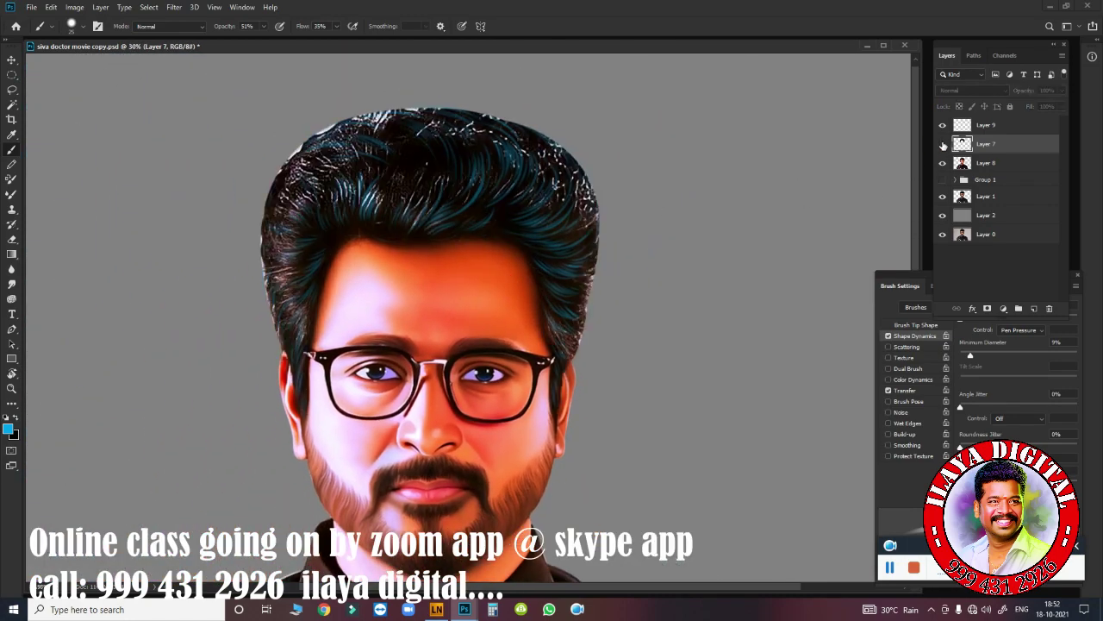
click(942, 144)
click(942, 144)
click(942, 144)
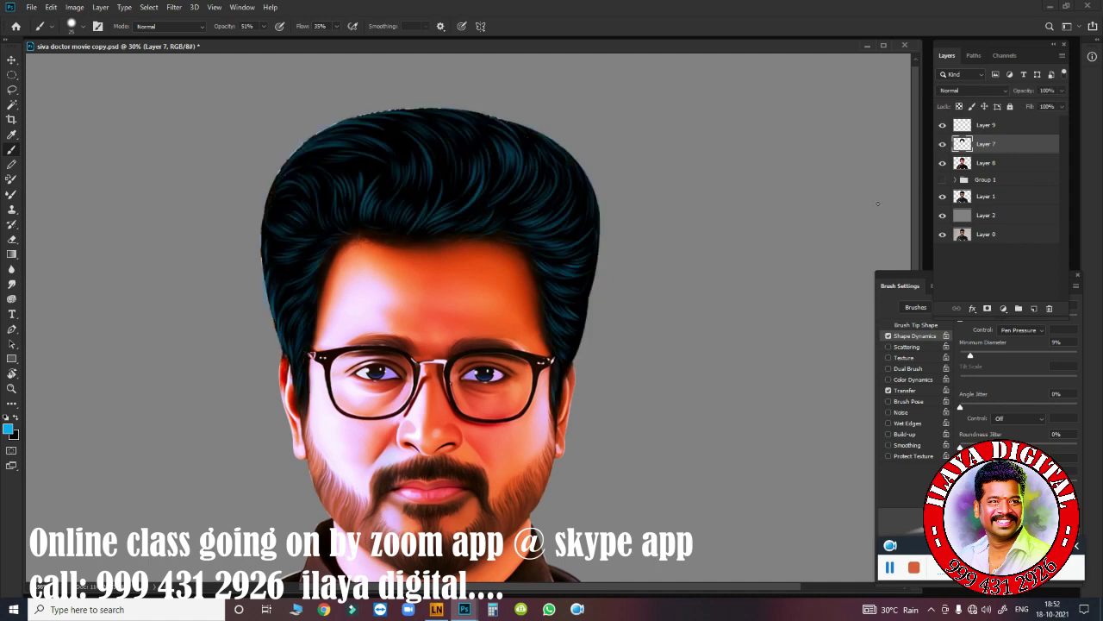
click(942, 144)
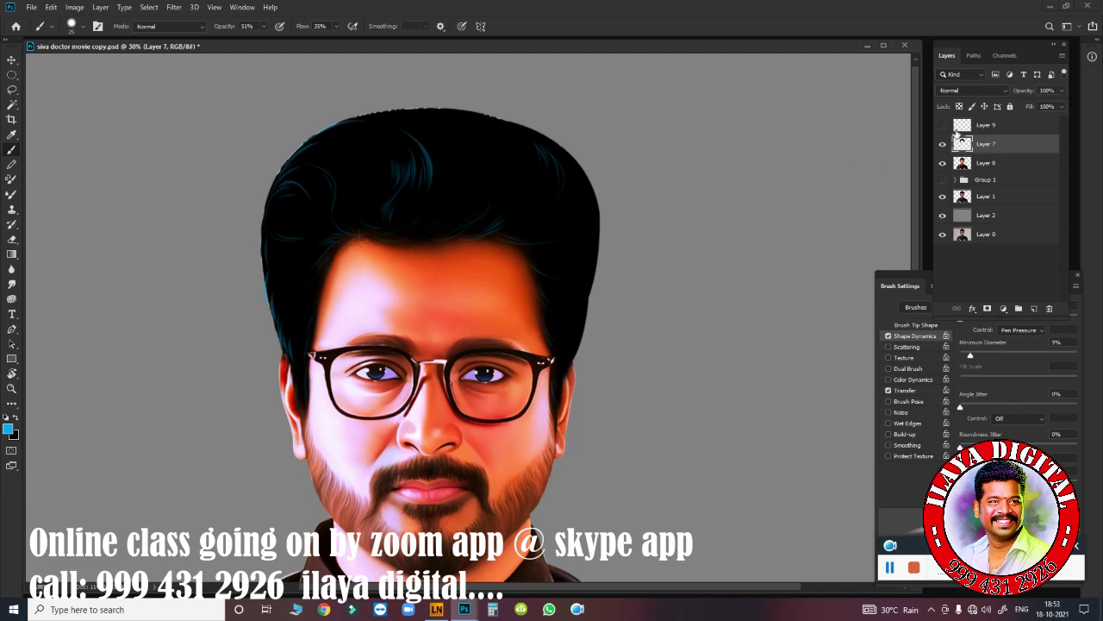
click(942, 125)
click(999, 124)
scroll(573, 229, up, 2)
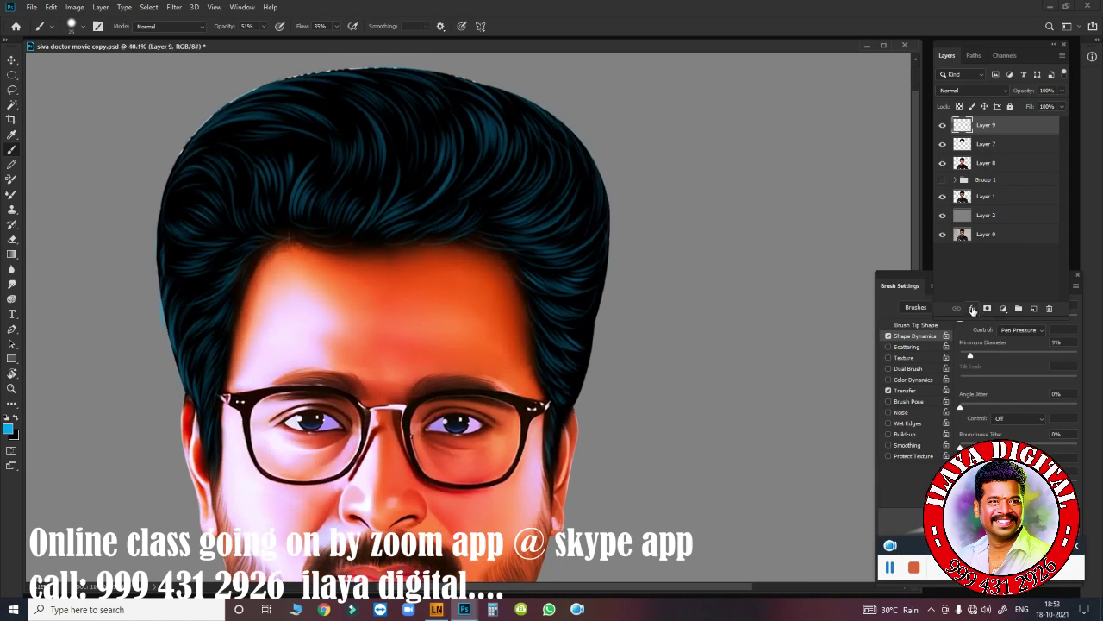
- Try duplicating the textured hair layer and raise Layer 7's fill to 89%
key(ctrl+j)
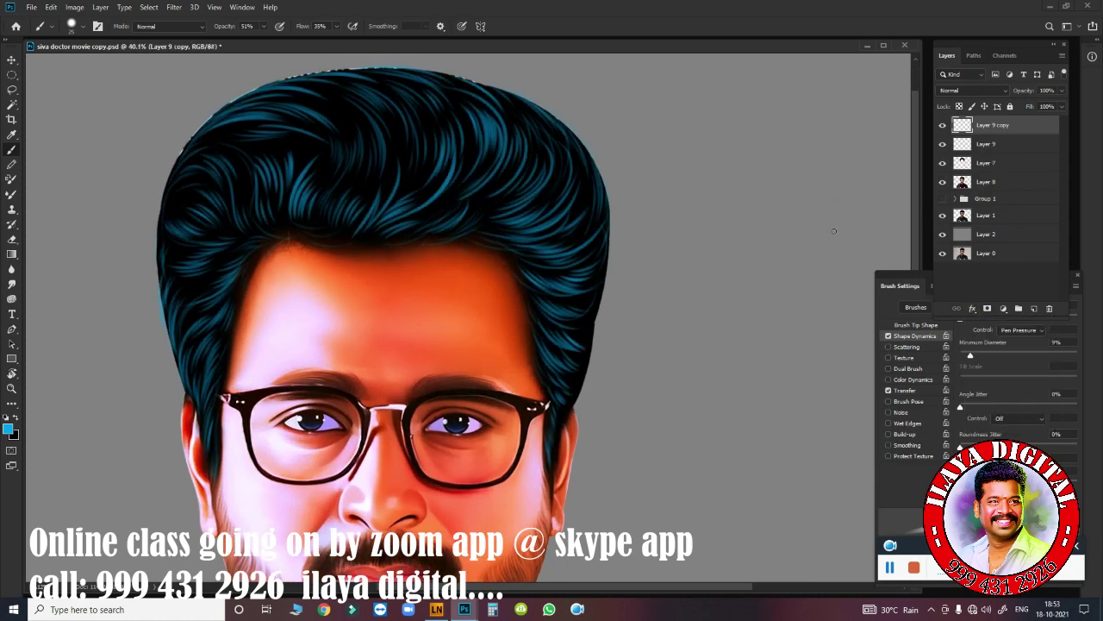
key(ctrl+minus)
key(ctrl+minus)
key(ctrl+e)
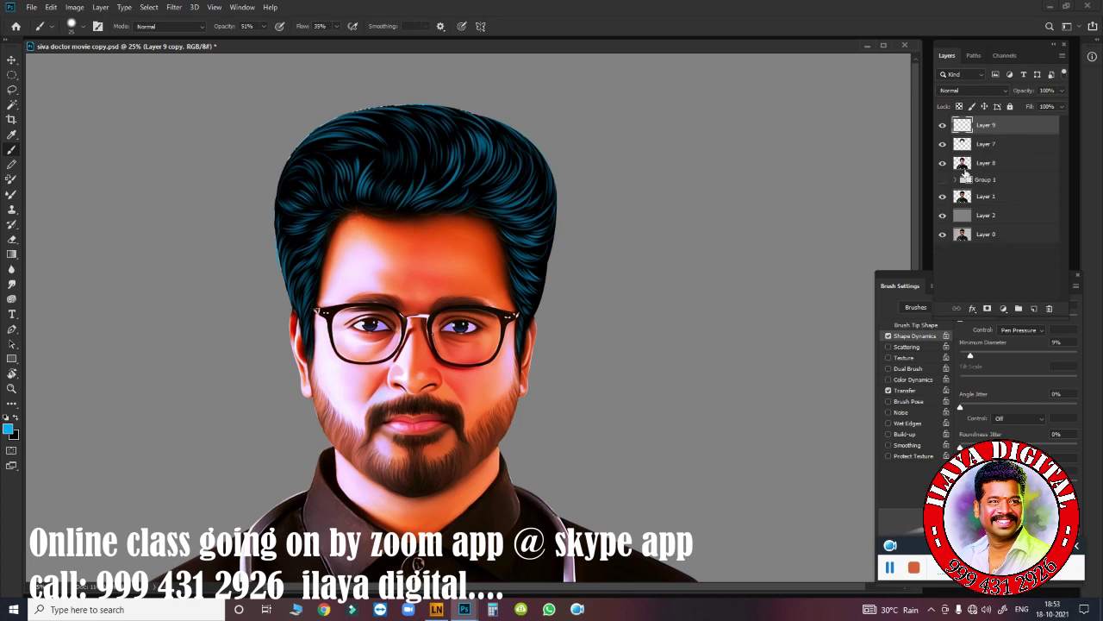
click(942, 125)
click(1005, 146)
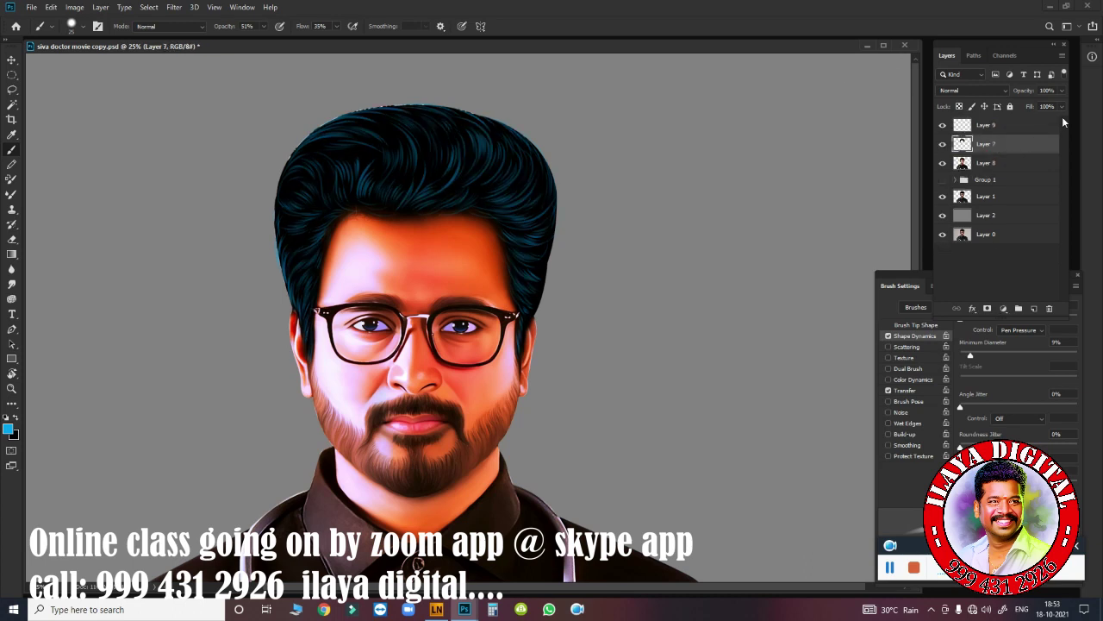
drag(1048, 124, 1056, 126)
click(996, 128)
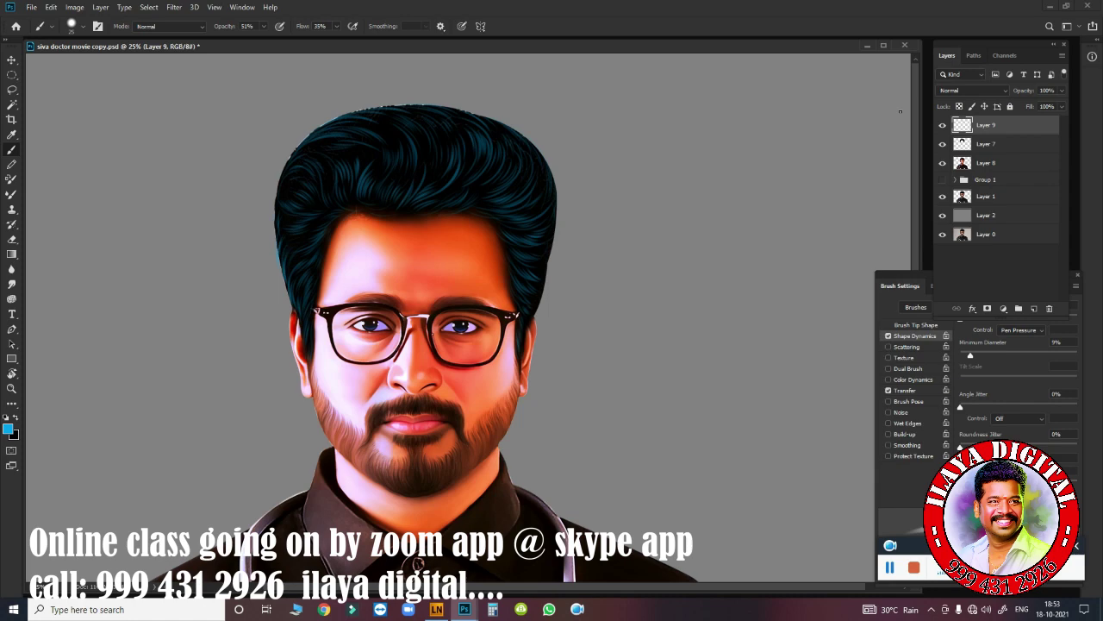
- Duplicate Layer 9, delete the original, and set the copy's fill to 96%
key(ctrl+j)
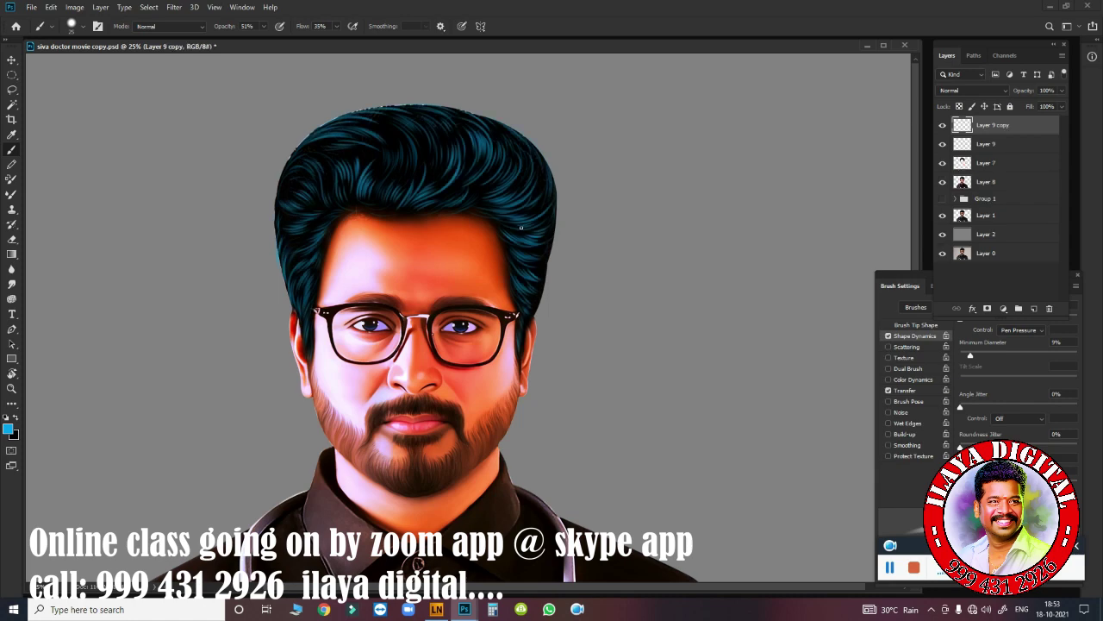
click(991, 144)
key(Delete)
click(1061, 106)
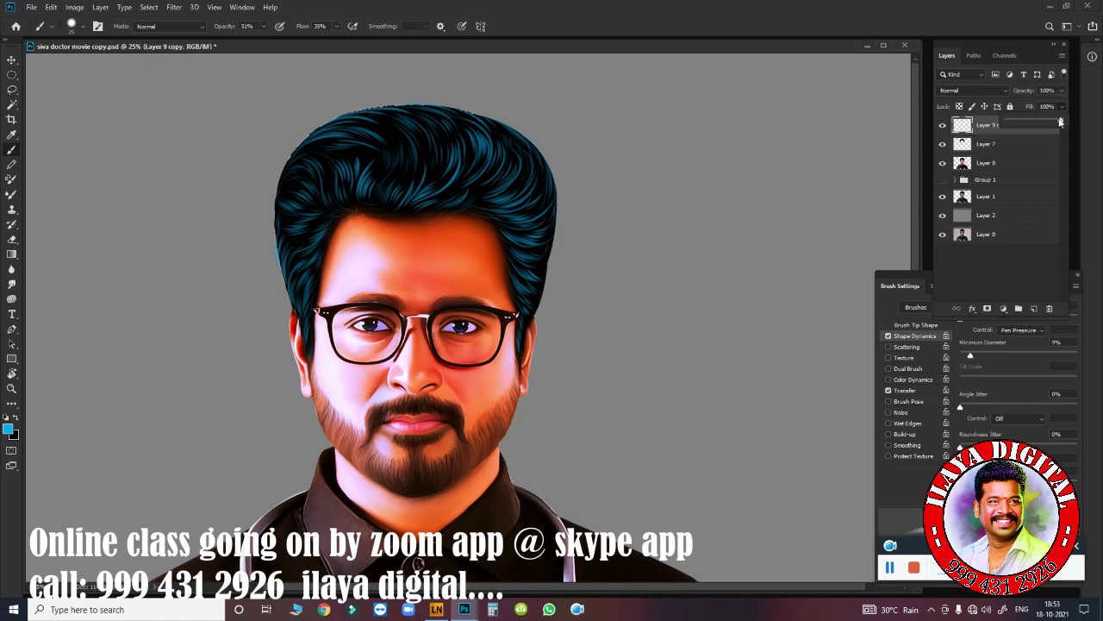
drag(1057, 121, 1053, 122)
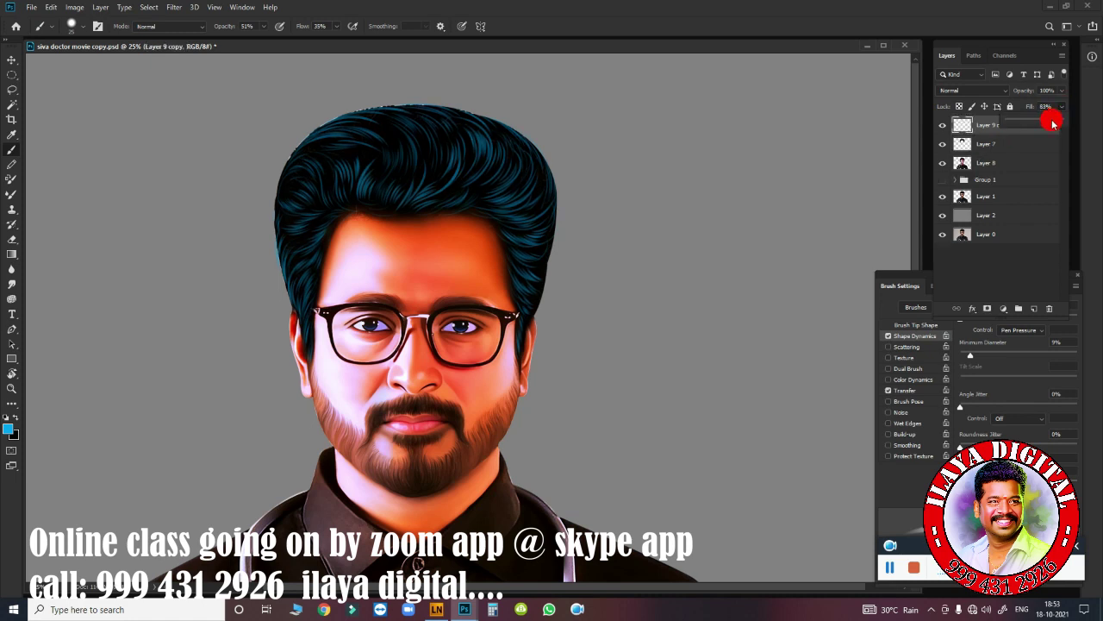
drag(1054, 122, 1059, 120)
- Try a Gradient Overlay layer style on the hair and cancel it unchanged
click(972, 308)
click(991, 395)
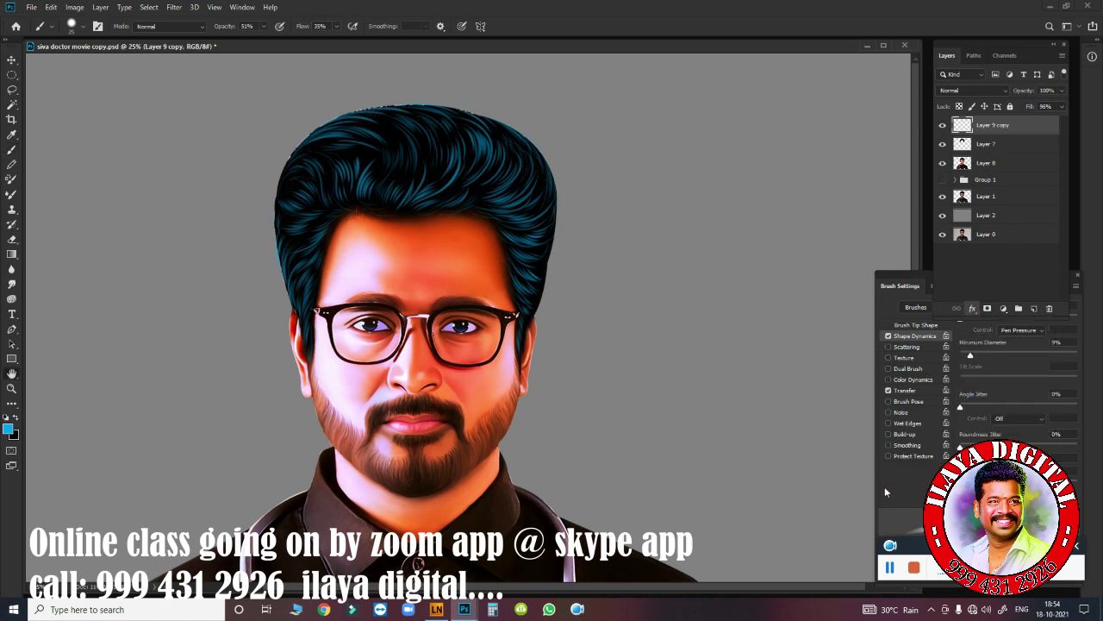
key(Escape)
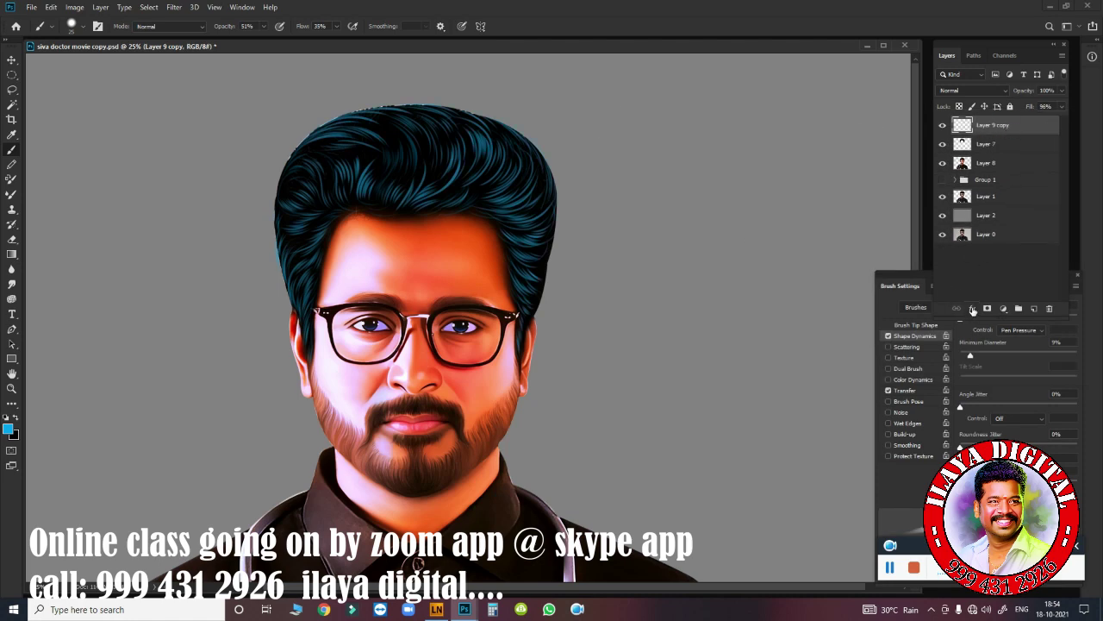
- Add a Gradient Overlay to the hair copy and preview several gradient presets
click(972, 309)
click(996, 397)
click(895, 184)
click(885, 220)
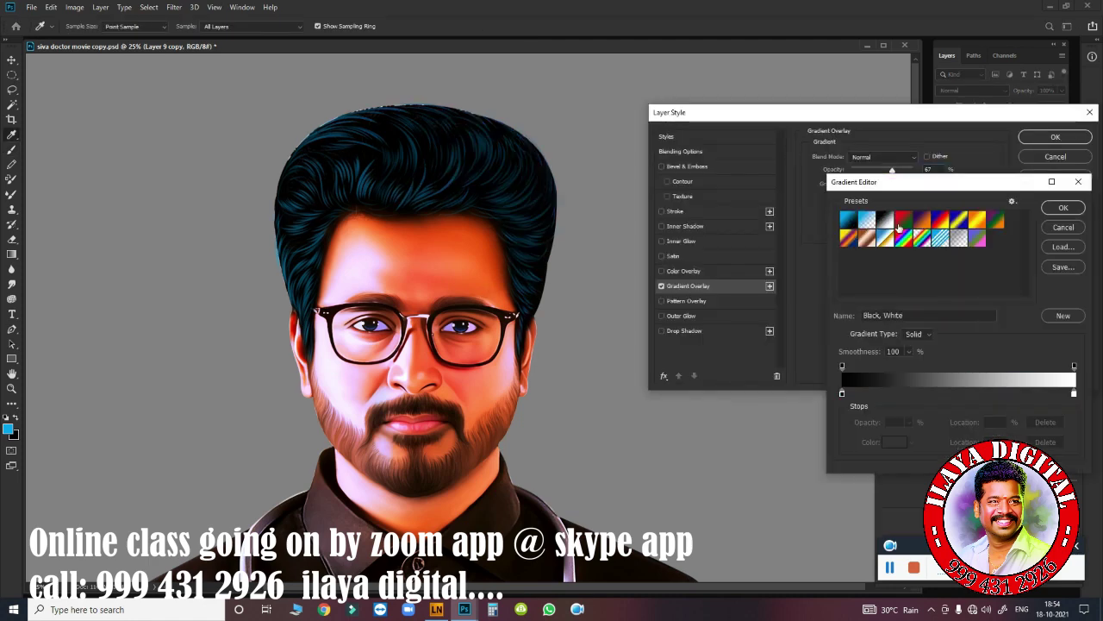
click(922, 220)
click(959, 220)
click(996, 220)
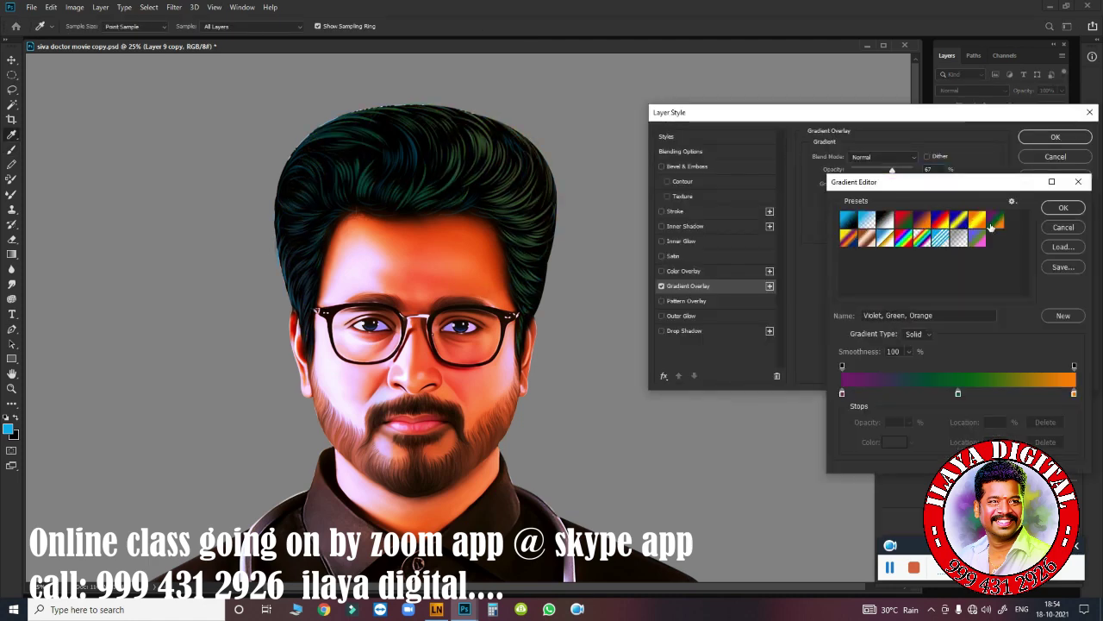
- Try more presets, then settle on a purple-green-pink multicolour gradient
click(848, 238)
click(885, 239)
click(927, 239)
click(958, 240)
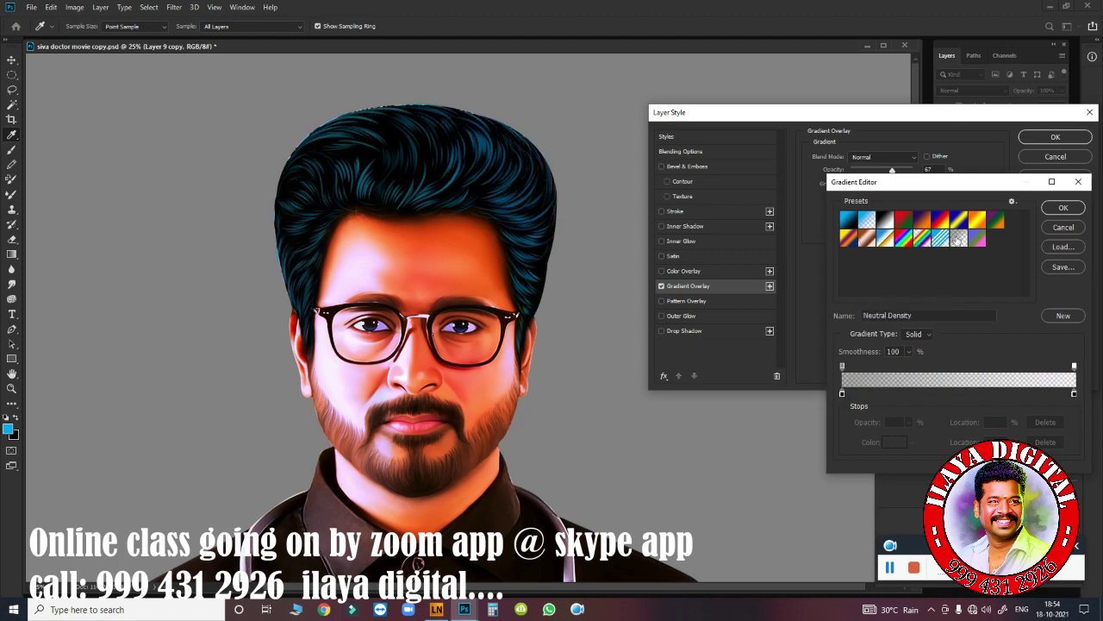
click(926, 242)
click(975, 241)
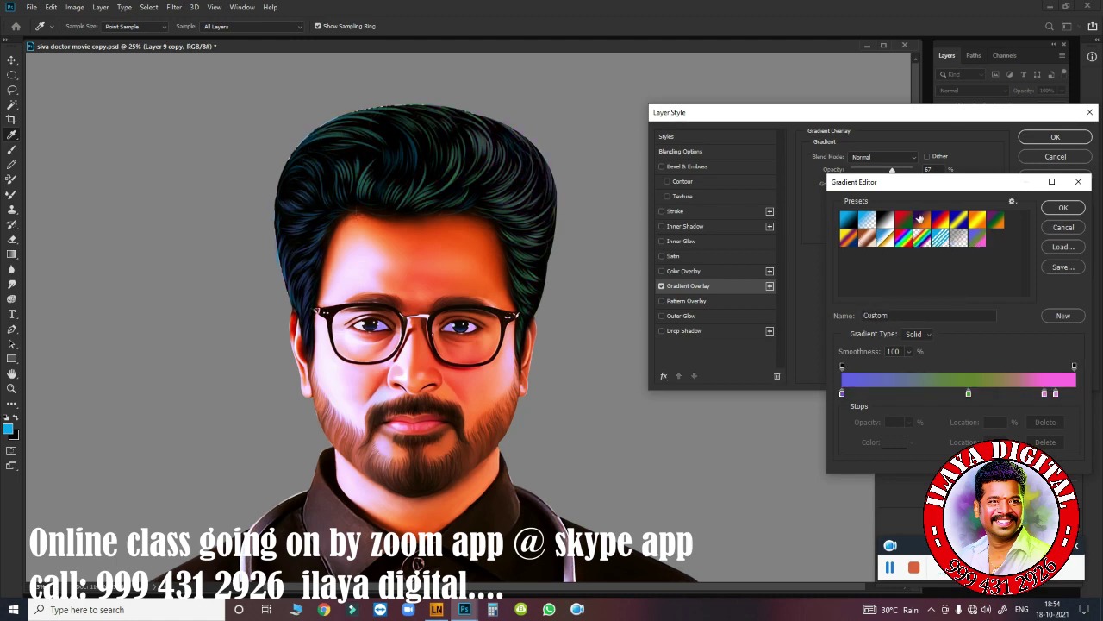
- Change the gradient's middle colour stop to black
click(968, 394)
click(894, 441)
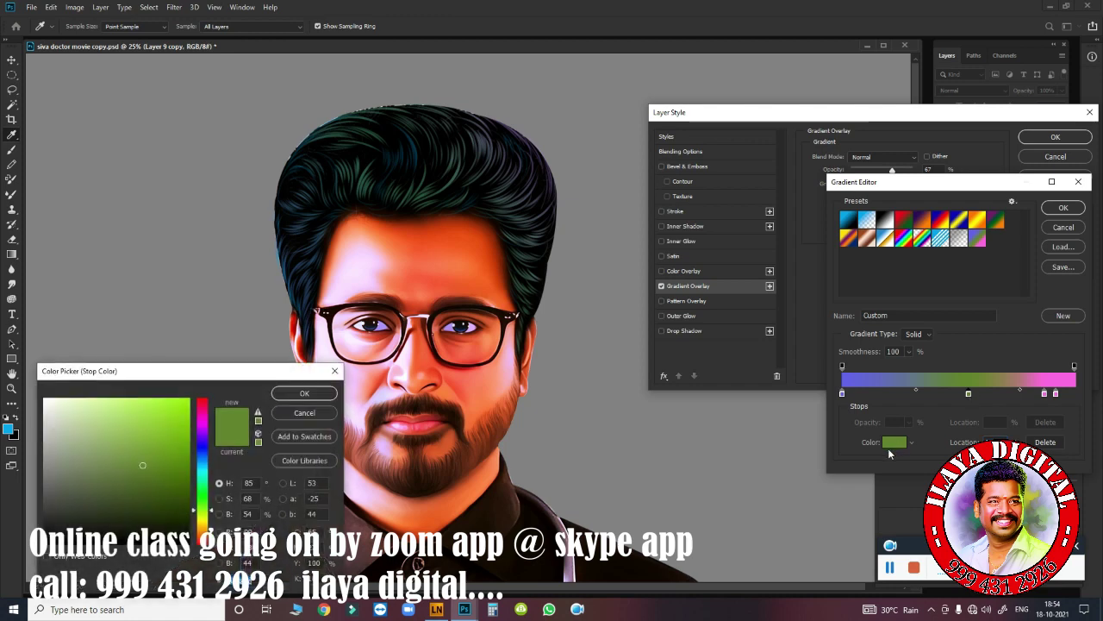
click(418, 440)
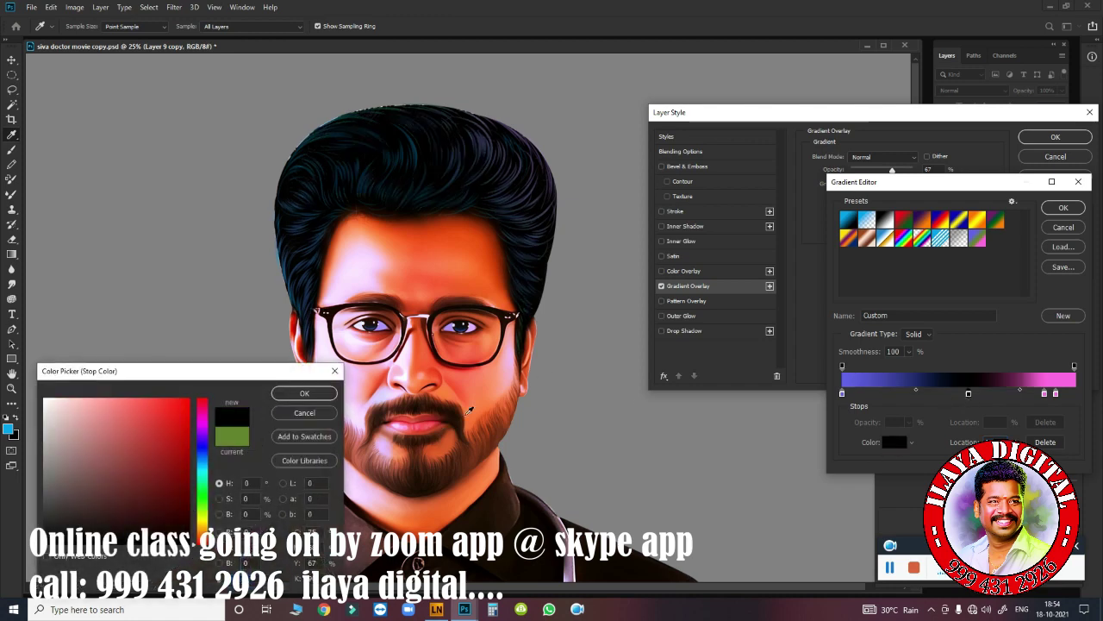
click(304, 393)
click(897, 441)
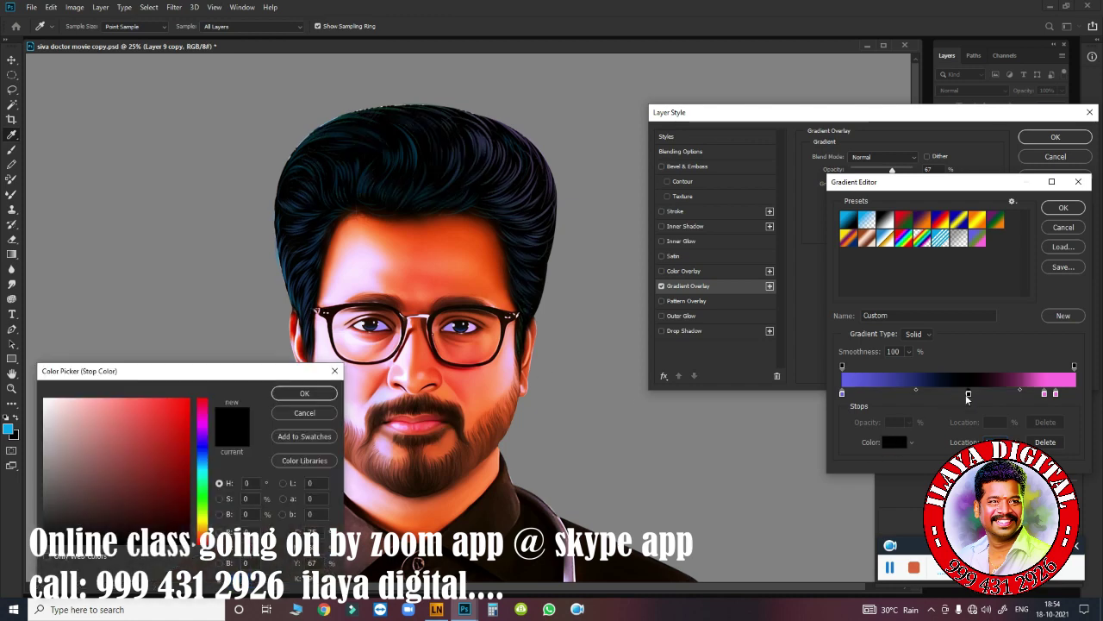
click(333, 412)
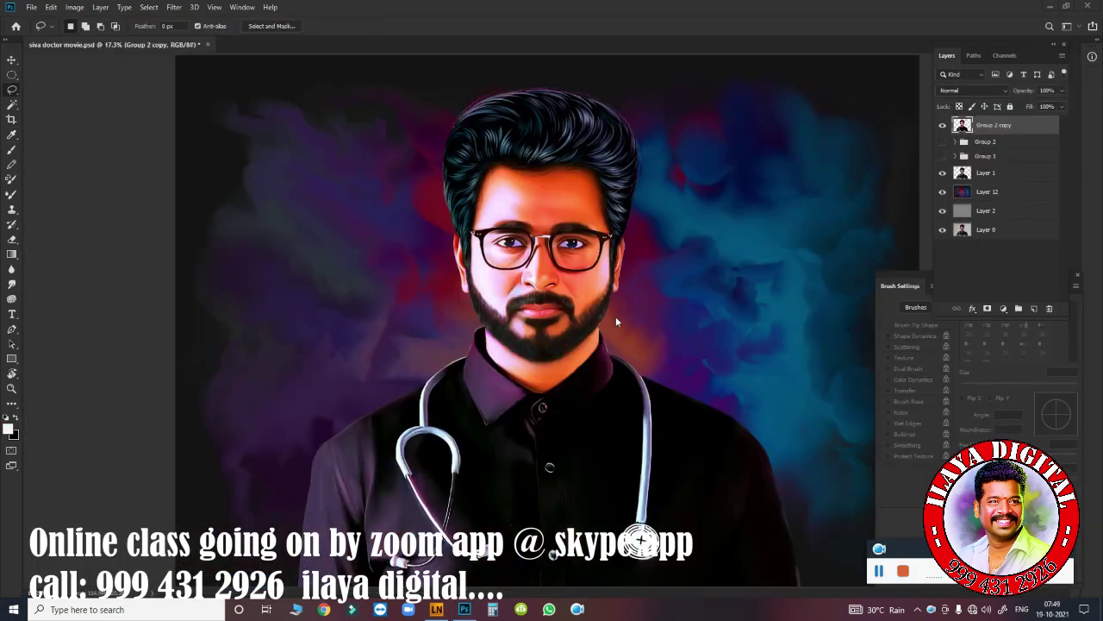
- On Group 2 copy, lasso the right side of the hair and face and feather it
click(986, 192)
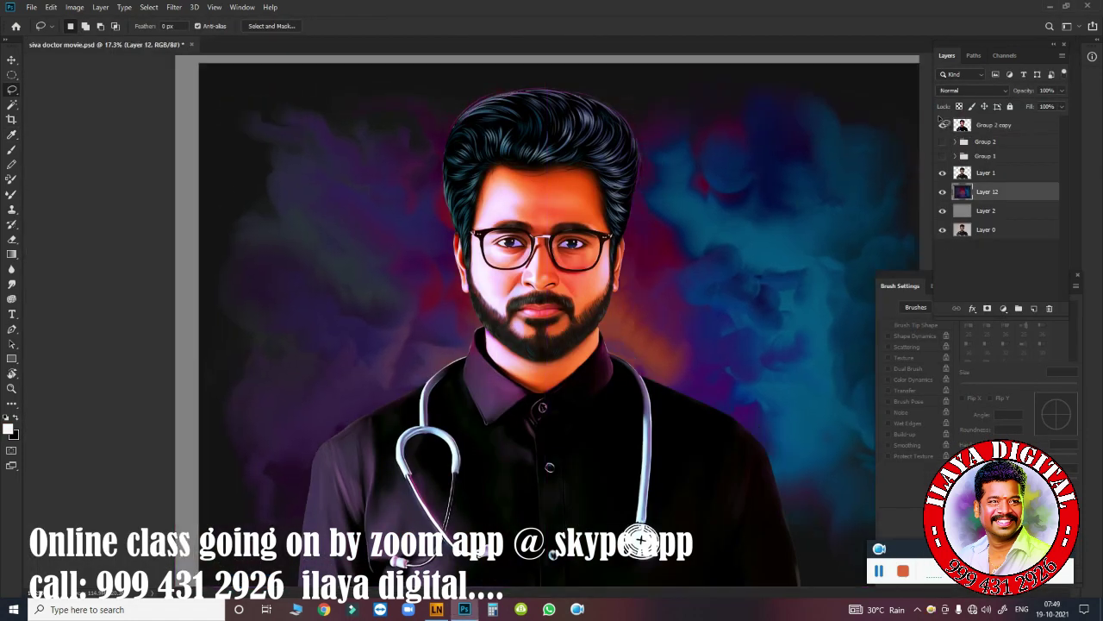
click(999, 125)
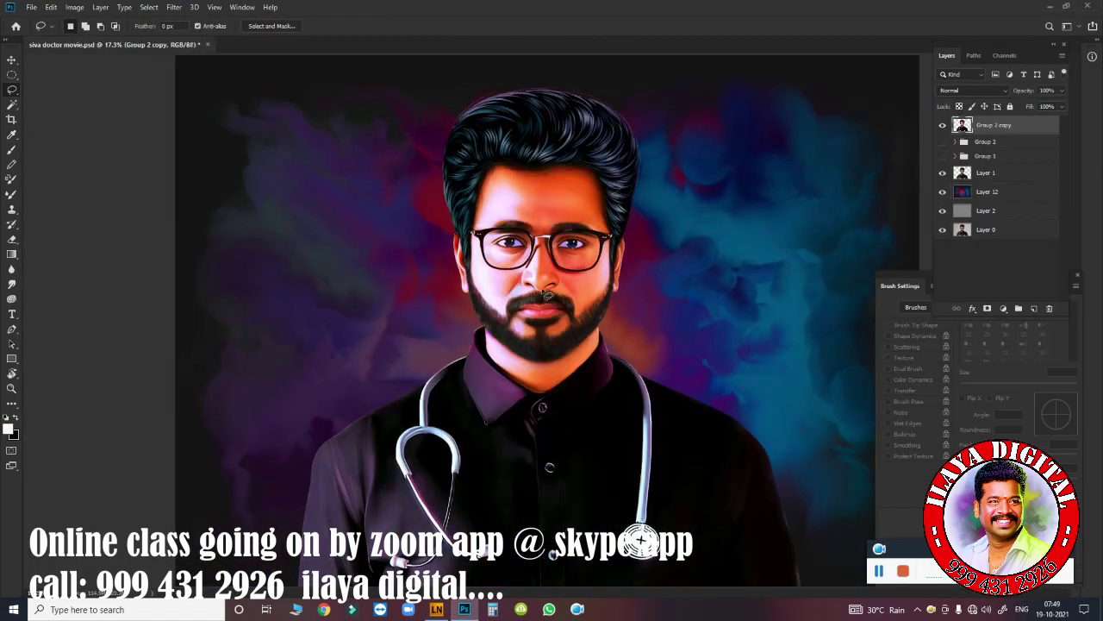
drag(591, 150, 671, 287)
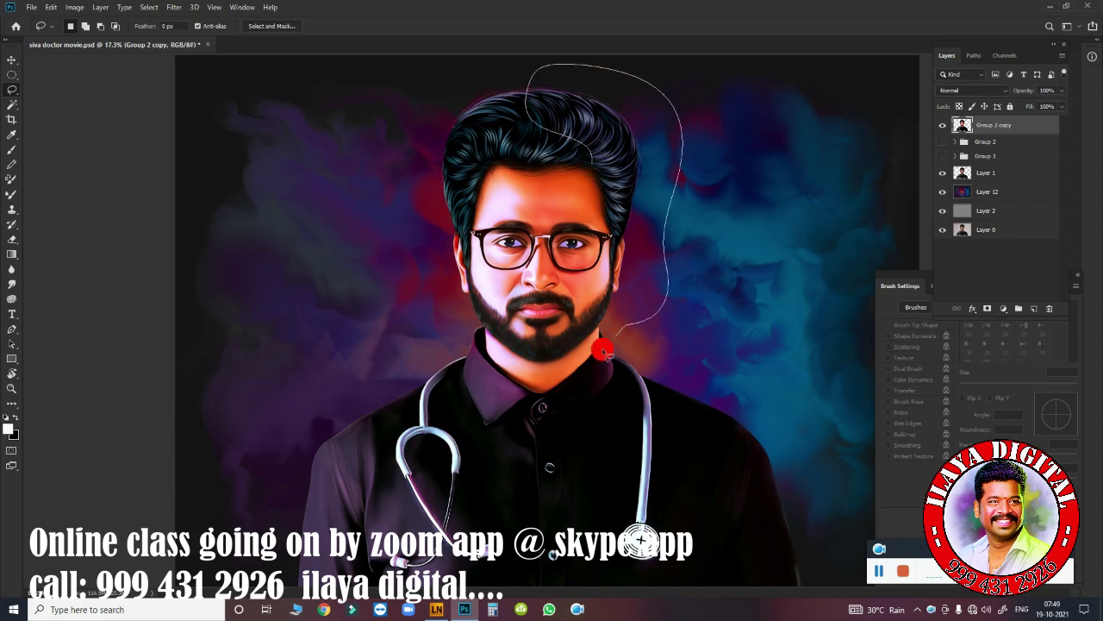
drag(573, 121, 532, 81)
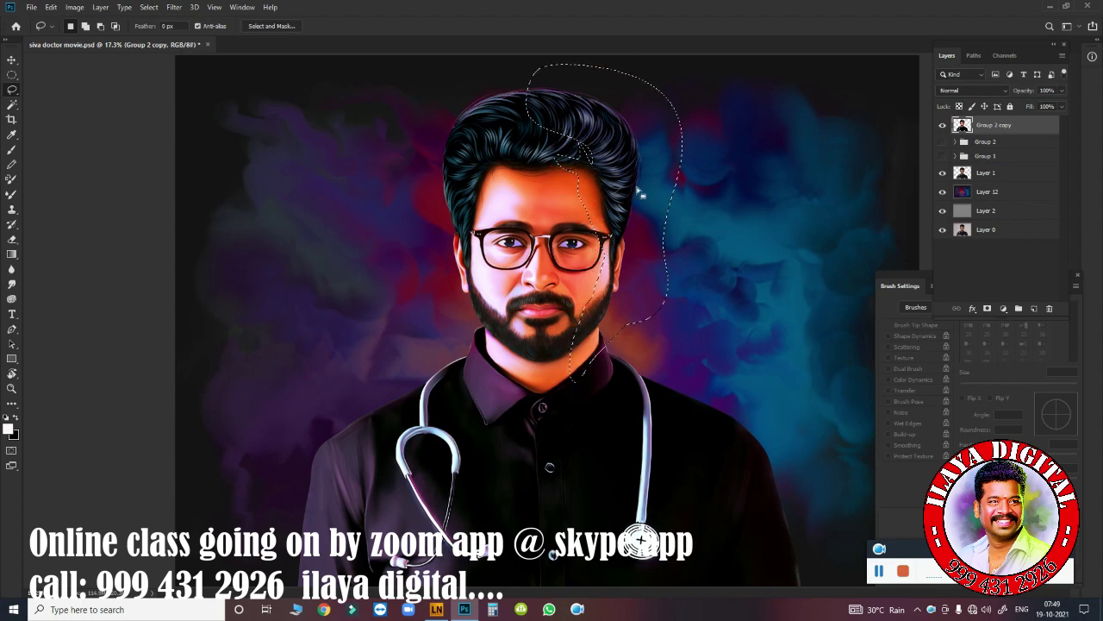
key(shift+F6)
key(Return)
- Copy the feathered area to Layer 14 and shift its Hue by +28
key(ctrl+j)
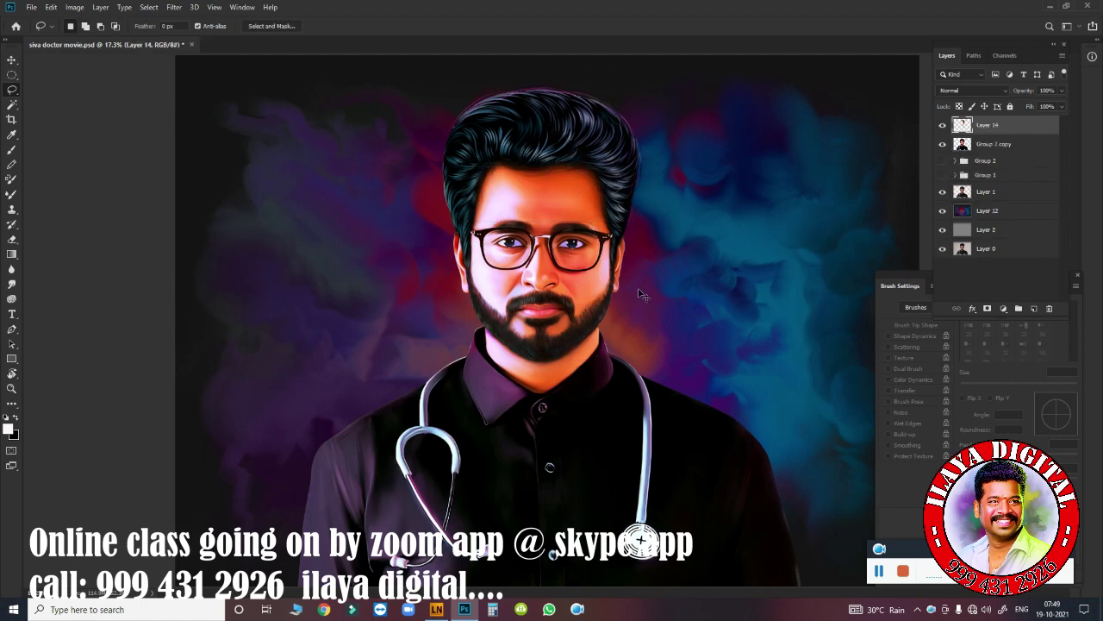
key(ctrl+u)
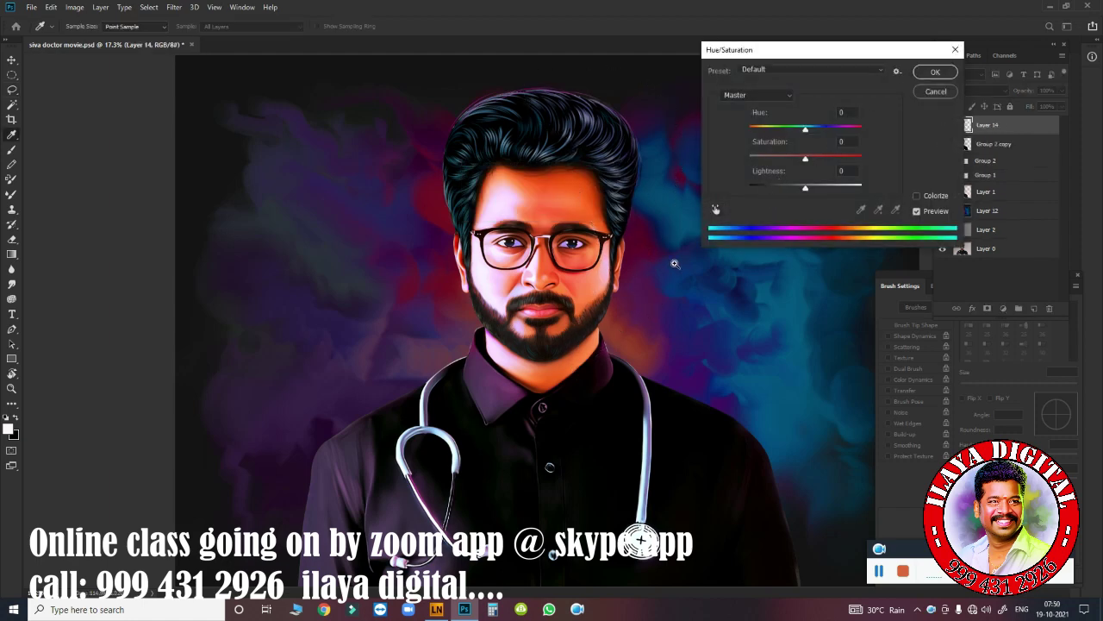
scroll(674, 263, up, 3)
mouse_move(805, 129)
mouse_down()
mouse_move(822, 129)
mouse_move(739, 137)
mouse_move(791, 130)
mouse_up()
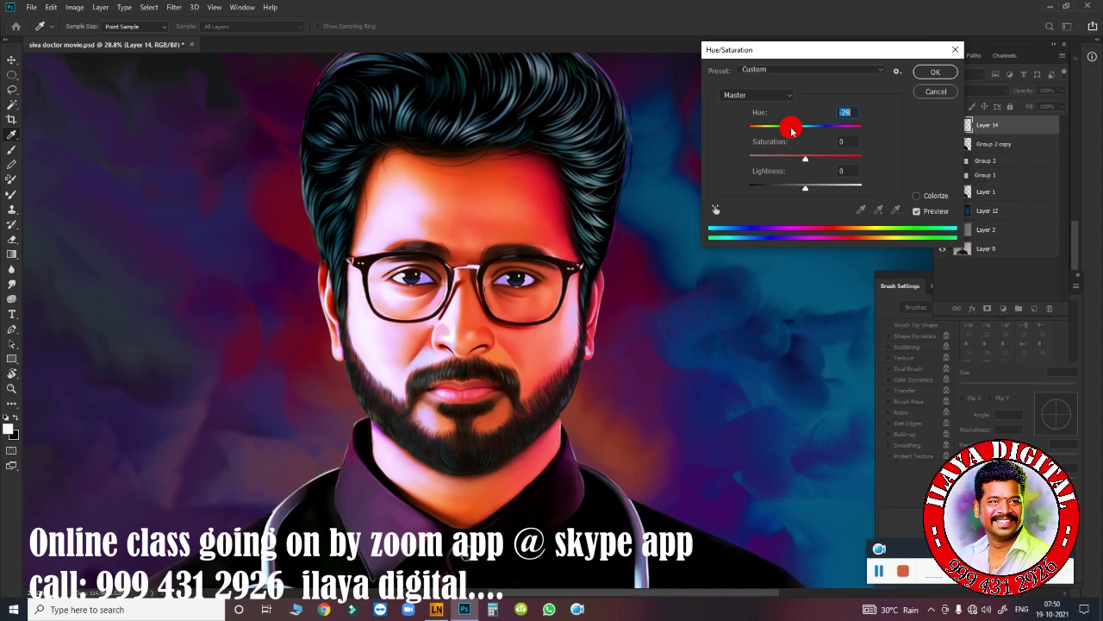
click(938, 72)
click(995, 146)
- Lasso the left side of the hair and face, feather 100 px, and copy it to a new layer
key(l)
scroll(434, 206, down, 1)
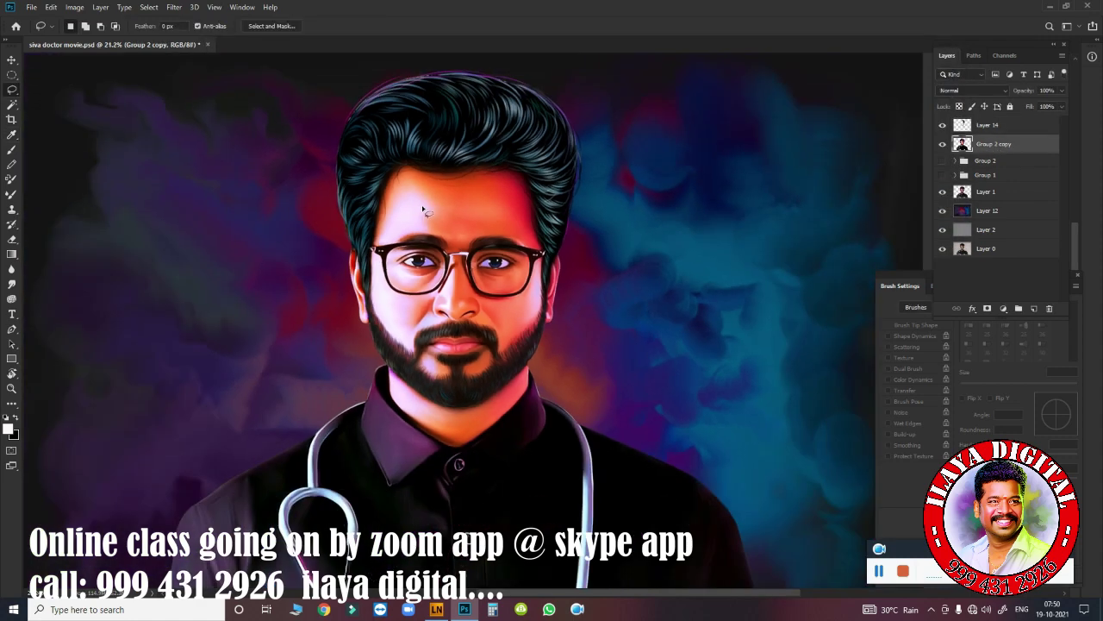
mouse_move(422, 195)
mouse_down()
mouse_move(377, 371)
mouse_move(442, 179)
mouse_up()
key(shift+F6)
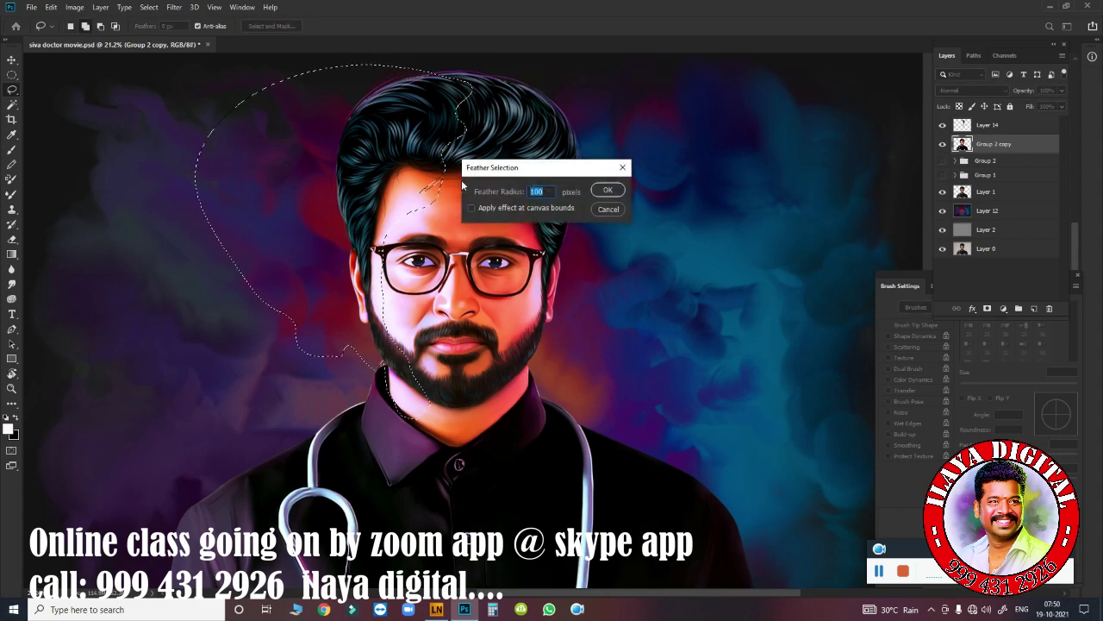
key(Return)
key(ctrl+j)
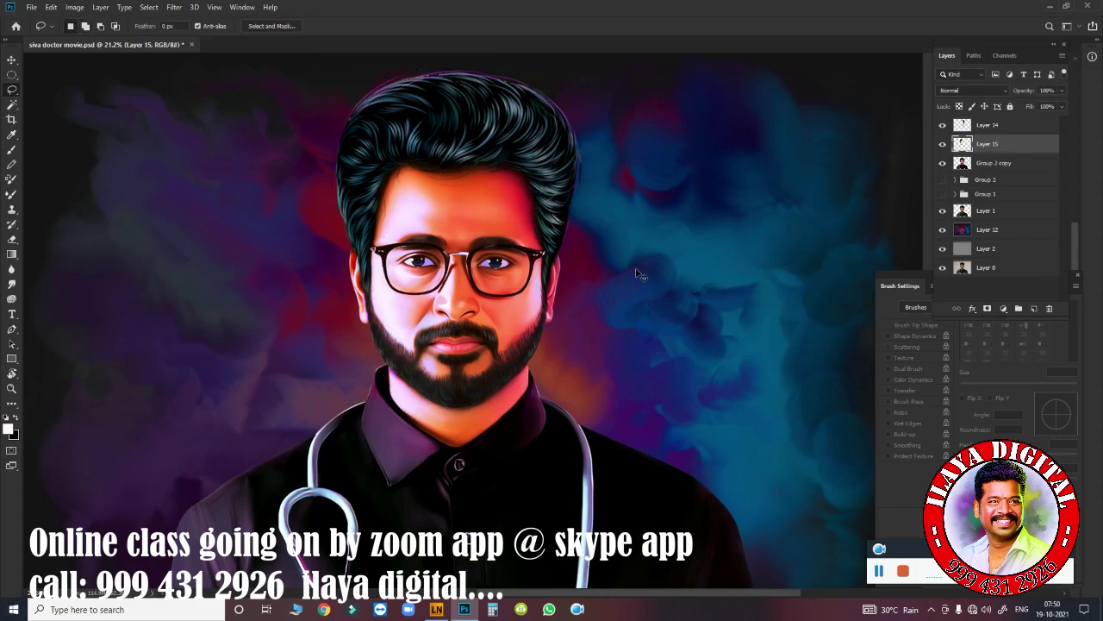
- Shift the new layer's hue so the left side turns blue
key(ctrl+u)
scroll(639, 274, up, 3)
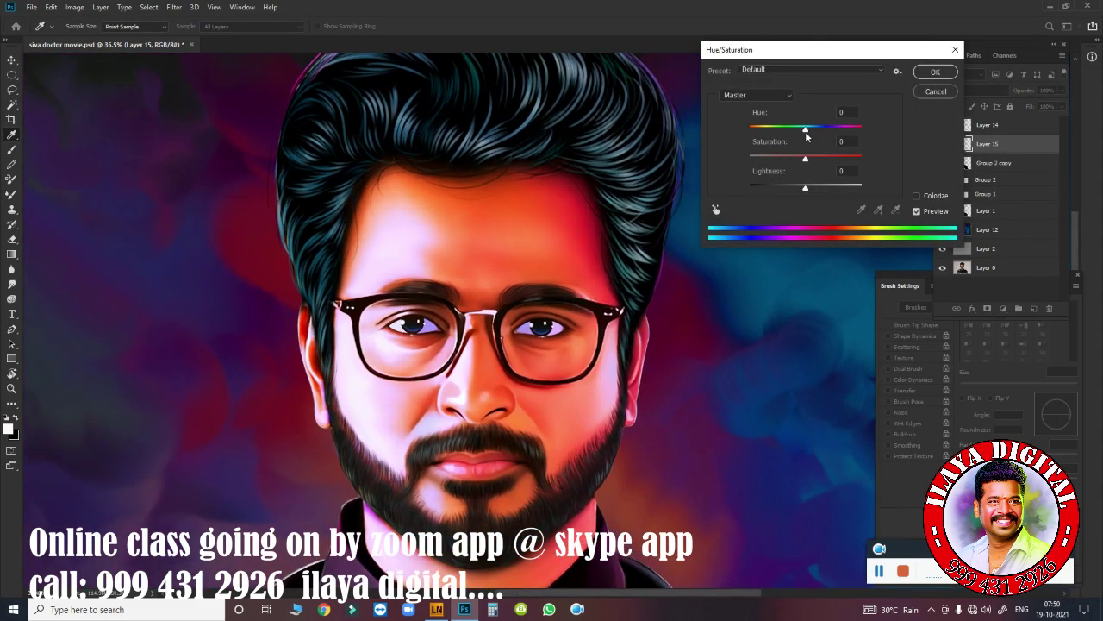
mouse_move(806, 131)
mouse_down()
mouse_move(768, 127)
mouse_move(860, 131)
mouse_move(772, 149)
mouse_move(756, 128)
mouse_up()
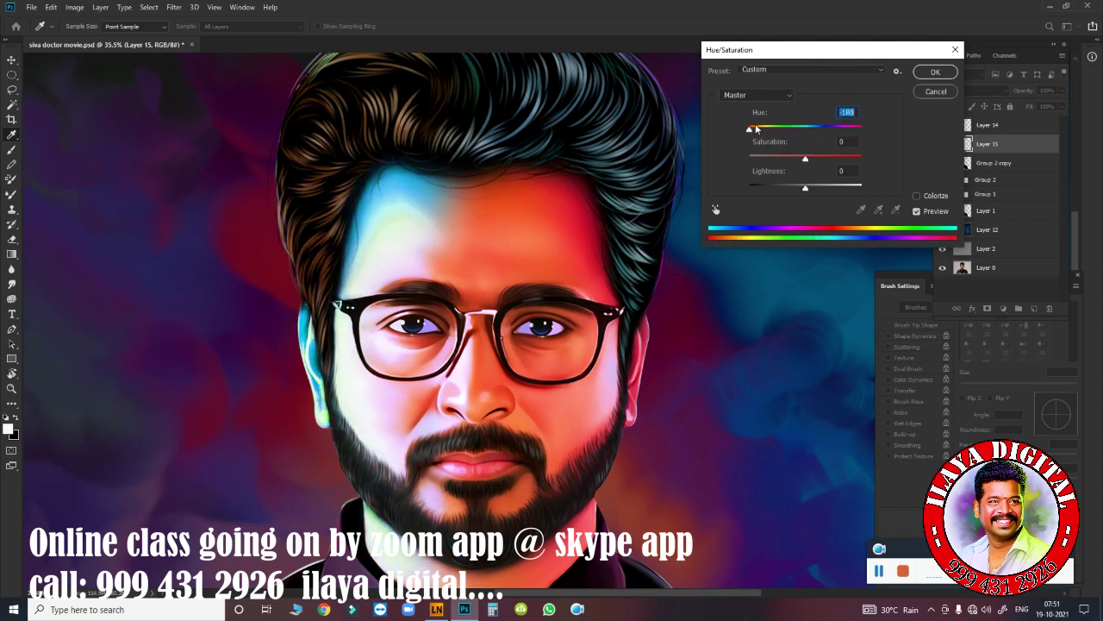
scroll(653, 282, down, 2)
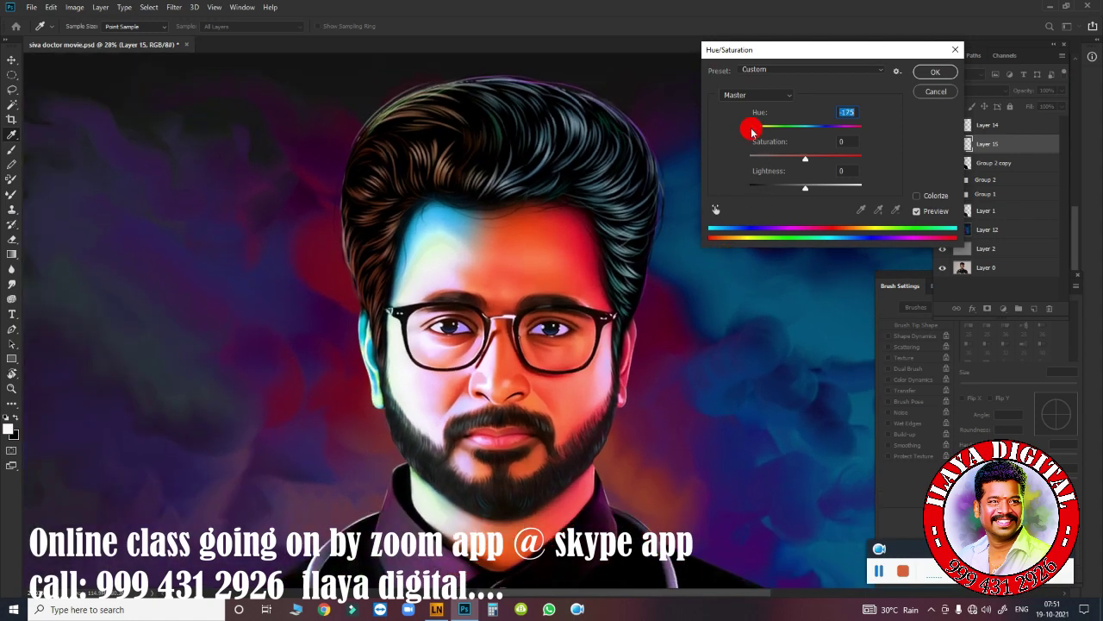
mouse_move(750, 126)
mouse_down()
mouse_move(877, 128)
mouse_move(743, 140)
mouse_move(810, 134)
mouse_up()
key(Return)
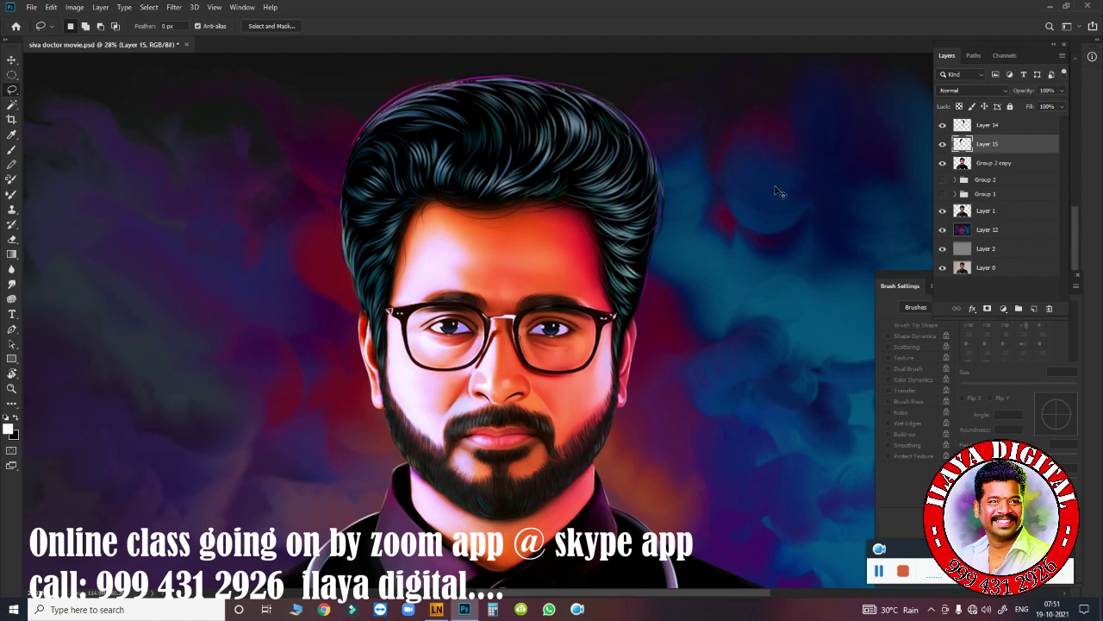
- Try Hue/Saturation and Color Balance settings, then cancel both without changes
key(ctrl+u)
key(Escape)
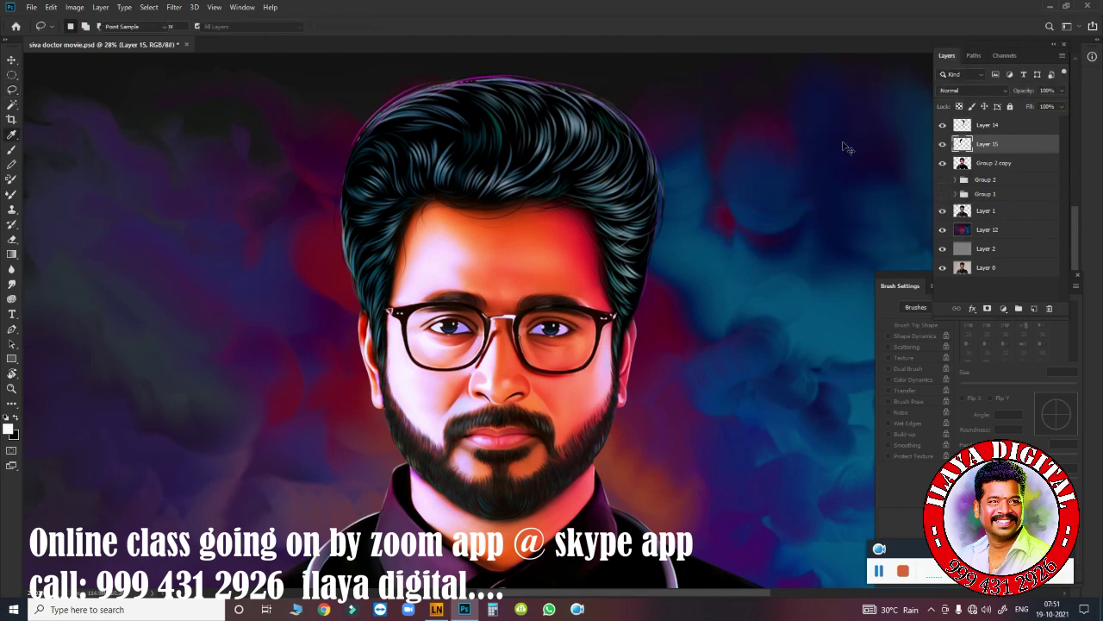
key(ctrl+b)
mouse_move(775, 202)
mouse_down()
mouse_move(719, 209)
mouse_move(777, 190)
mouse_move(731, 179)
mouse_move(763, 178)
mouse_move(756, 203)
mouse_move(778, 178)
mouse_move(789, 193)
mouse_move(752, 191)
mouse_move(764, 203)
mouse_up()
click(779, 192)
click(746, 236)
click(809, 236)
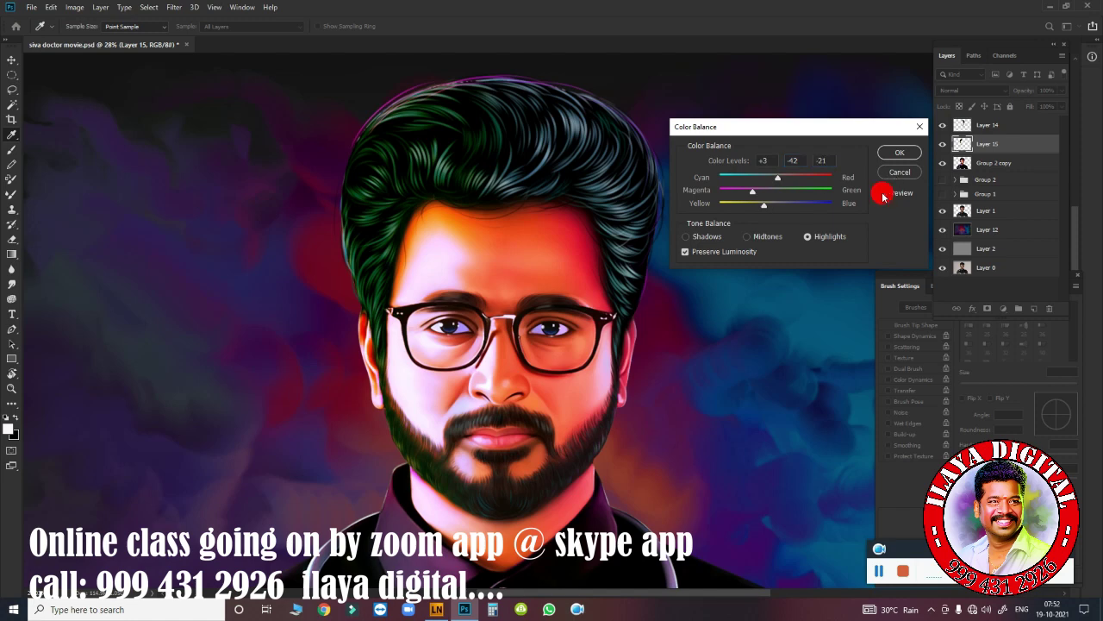
click(899, 172)
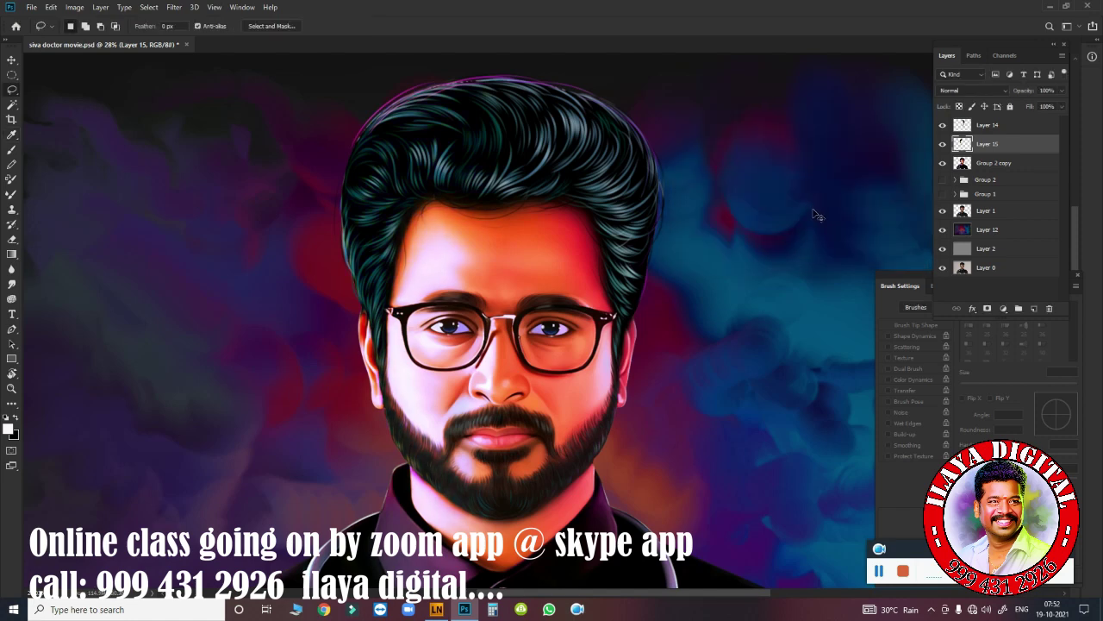
- Push the Color Balance highlights fully to Blue (+100)
key(ctrl+b)
click(807, 237)
drag(810, 204, 833, 203)
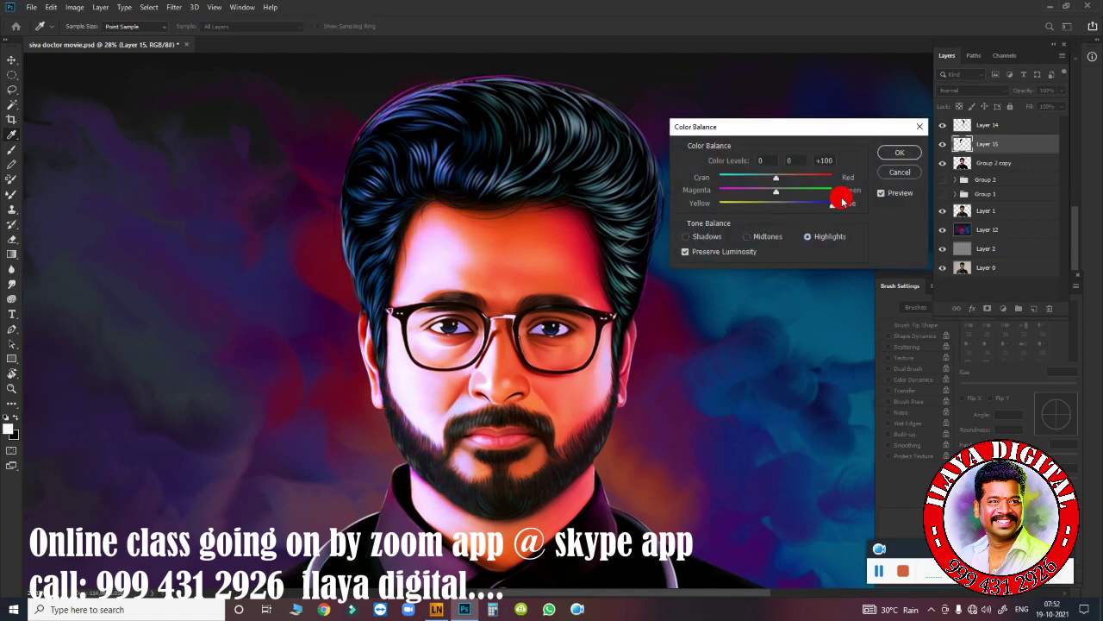
click(899, 153)
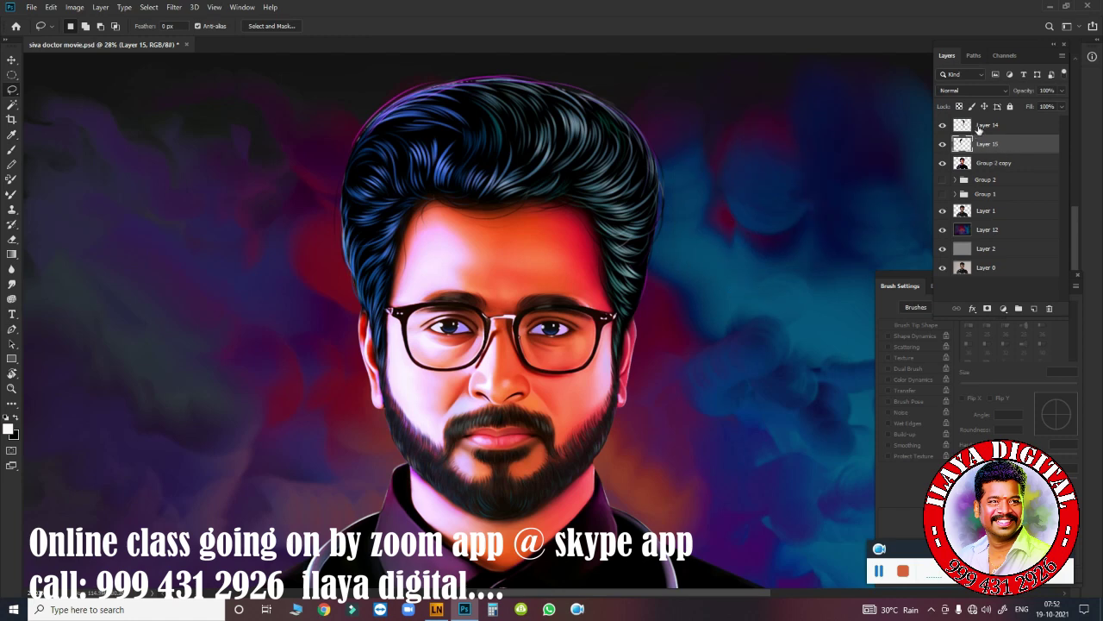
- Compare Layer 14's tint, then merge Layer 14, Layer 15 and Group 2 copy
click(992, 125)
click(942, 125)
click(943, 126)
click(942, 126)
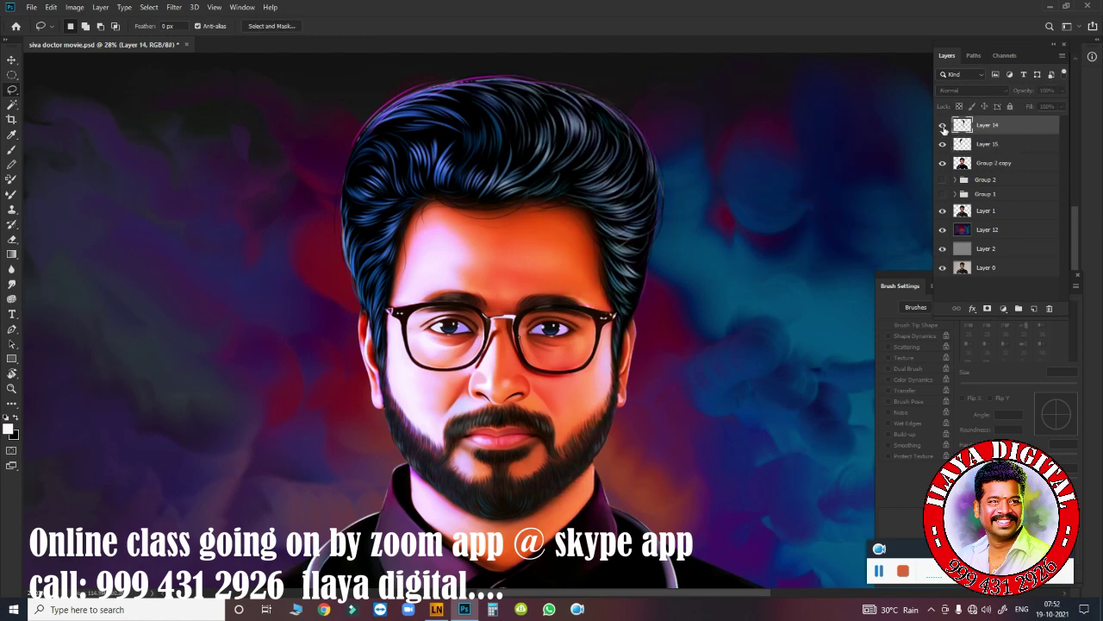
click(942, 126)
click(942, 126)
click(942, 125)
click(1000, 163)
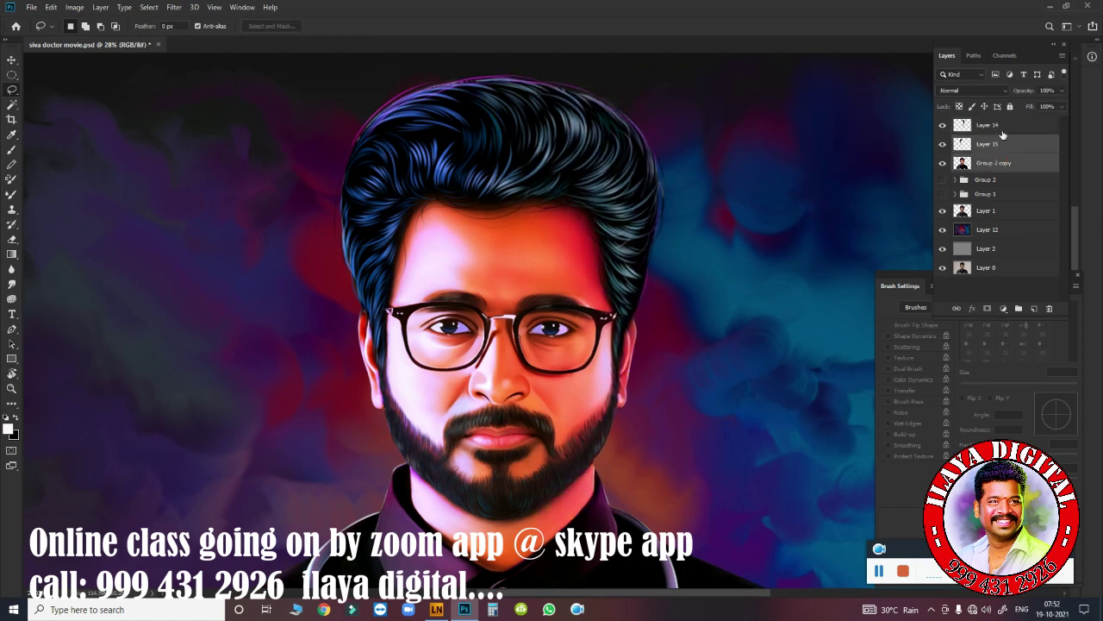
shift+click(986, 125)
key(ctrl+e)
- Warm the merged layer's midtones toward yellow and slightly adjust the highlights with Color Balance
key(ctrl+b)
drag(776, 204, 765, 207)
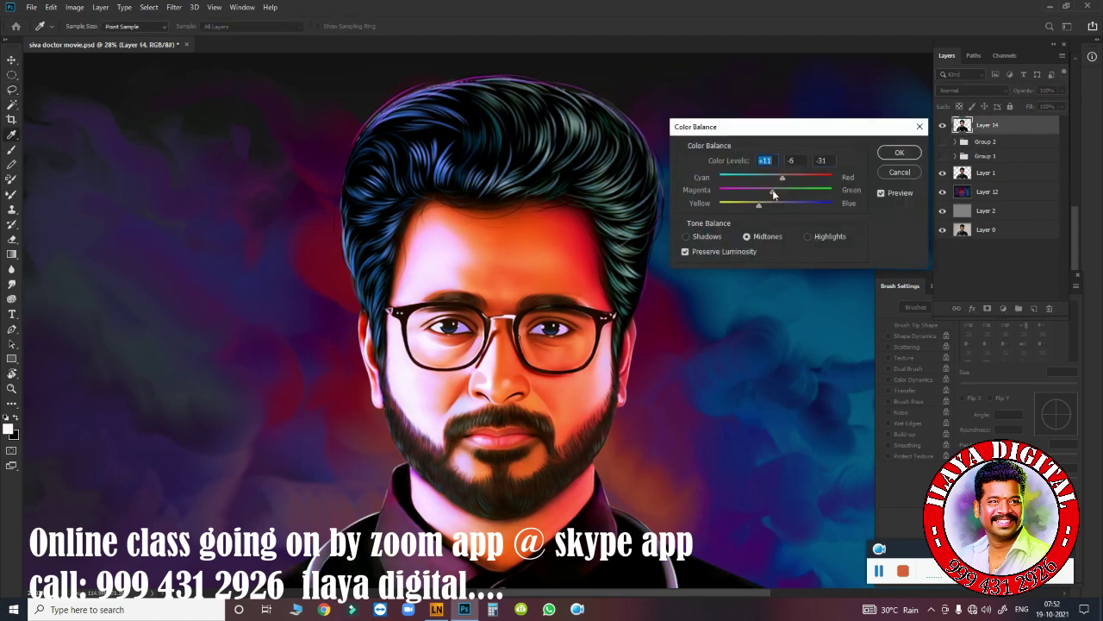
click(807, 236)
drag(791, 210, 787, 207)
key(Return)
- Boost the layer's colour intensity to 116 with Match Color
click(75, 7)
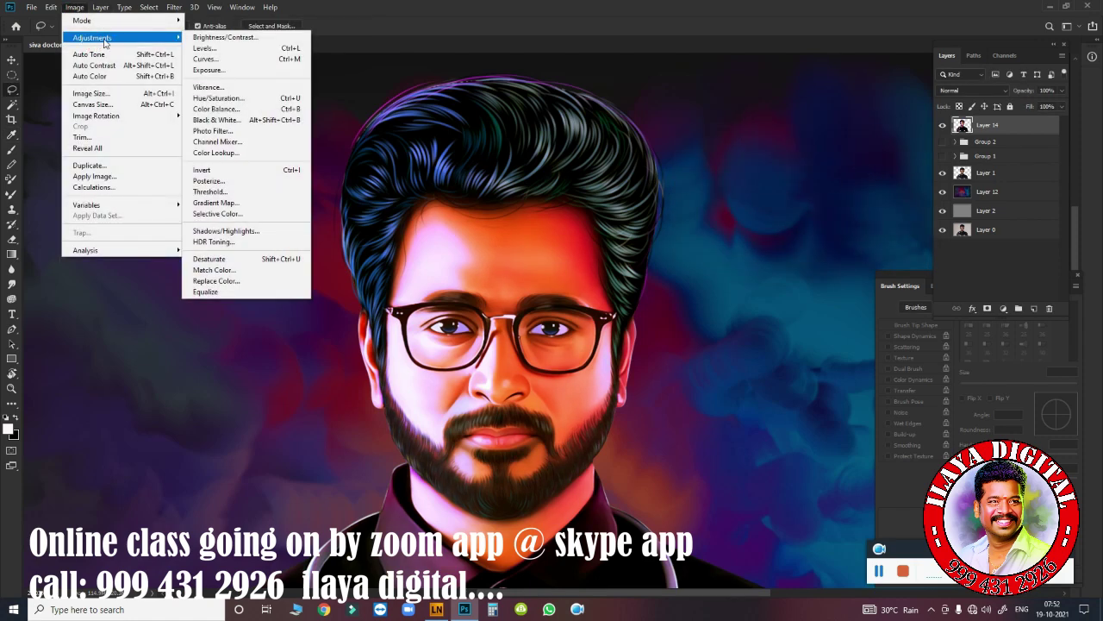
click(232, 270)
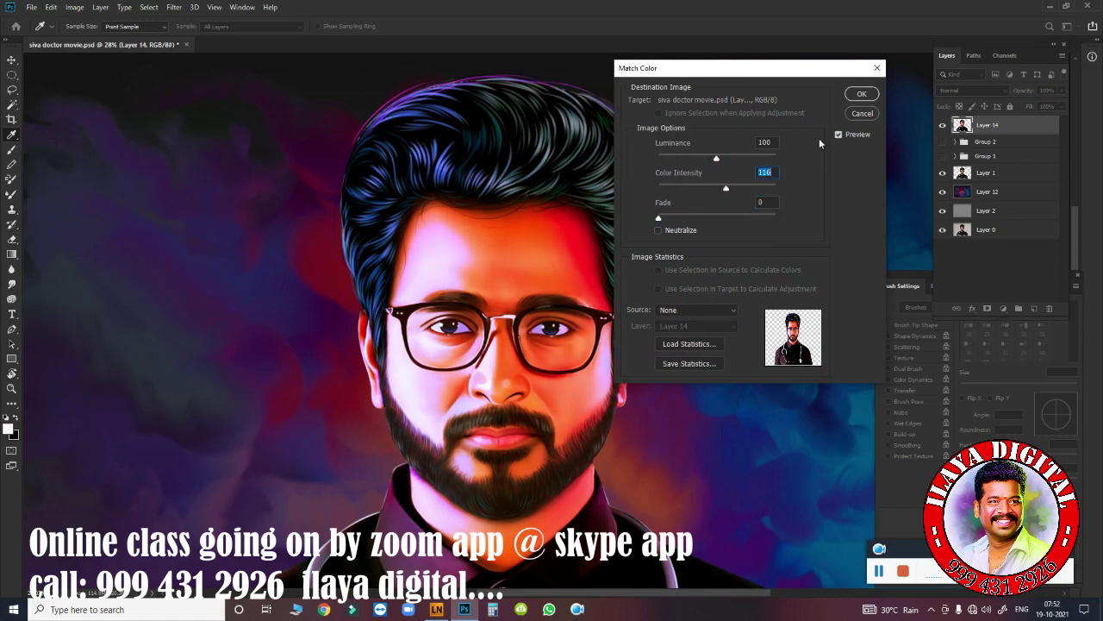
key(Return)
- Add a new empty layer and pick a 5 px brush tip
mouse_move(646, 362)
mouse_down()
mouse_move(606, 400)
mouse_move(701, 306)
mouse_up()
key(ctrl+shift+n)
key(Return)
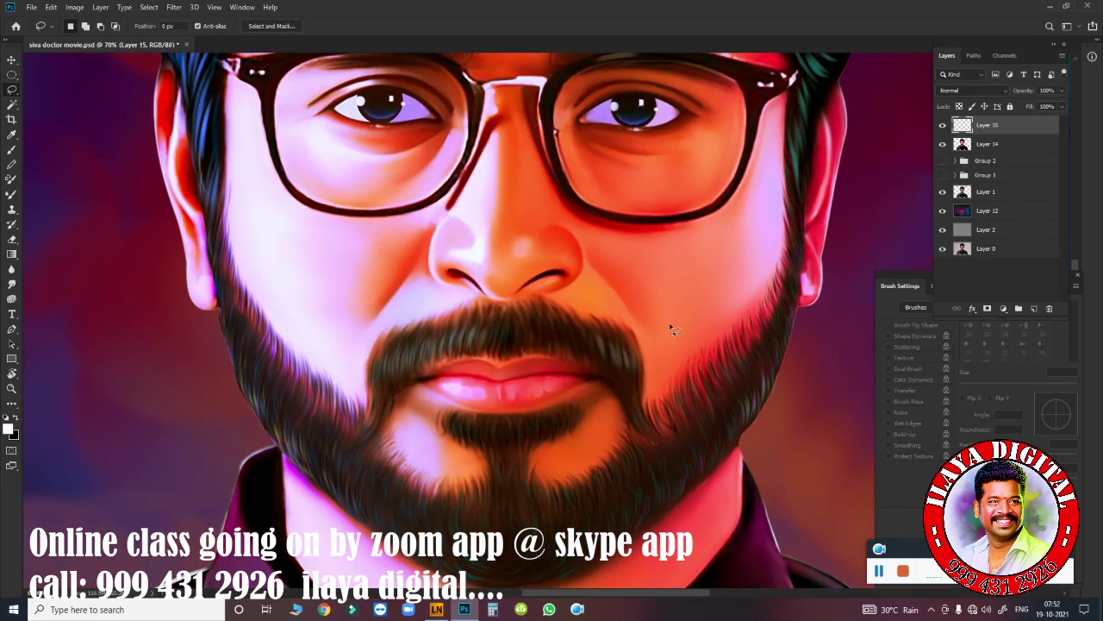
key(b)
right_click(672, 278)
double_click(830, 512)
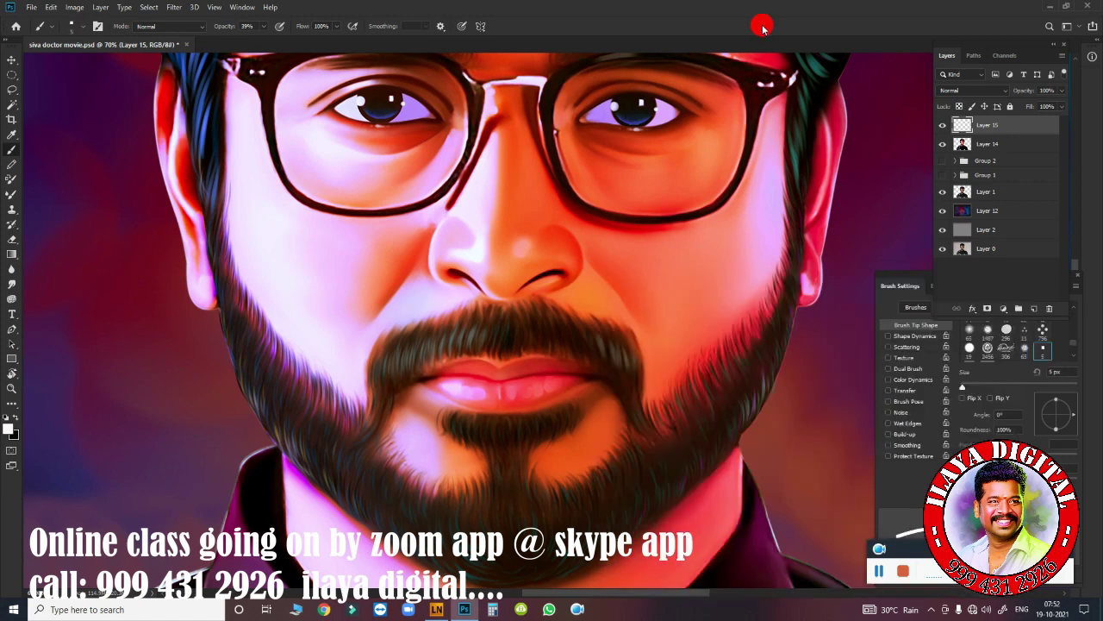
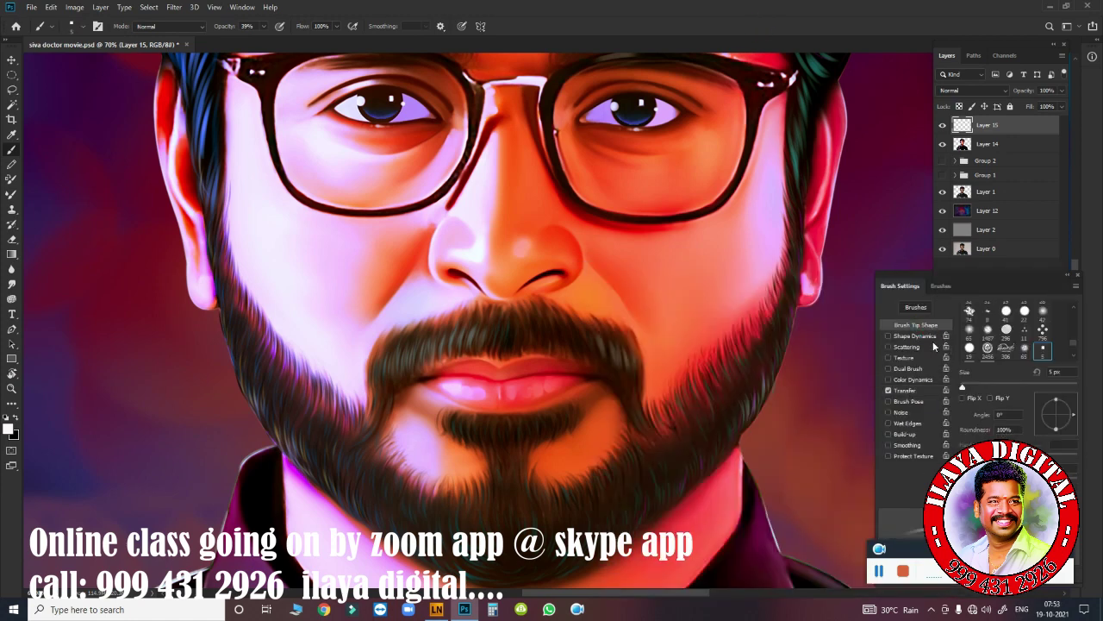
- Make brush opacity pressure-sensitive with Transfer and raise brush opacity from 39% to 55%
click(919, 391)
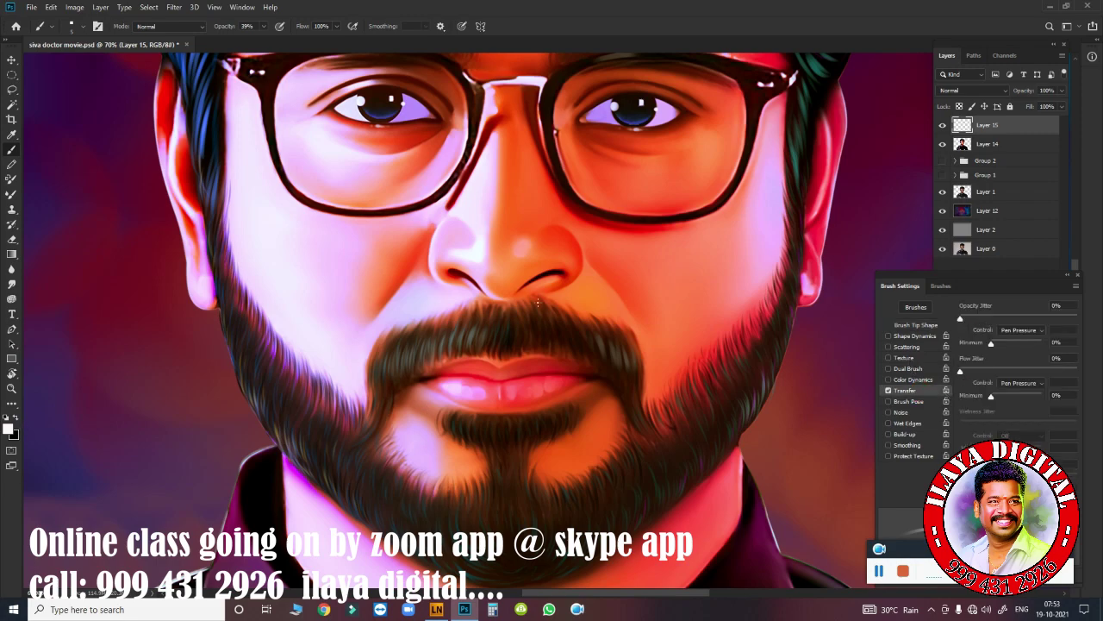
scroll(537, 301, up, 2)
scroll(569, 337, up, 2)
scroll(539, 348, up, 1)
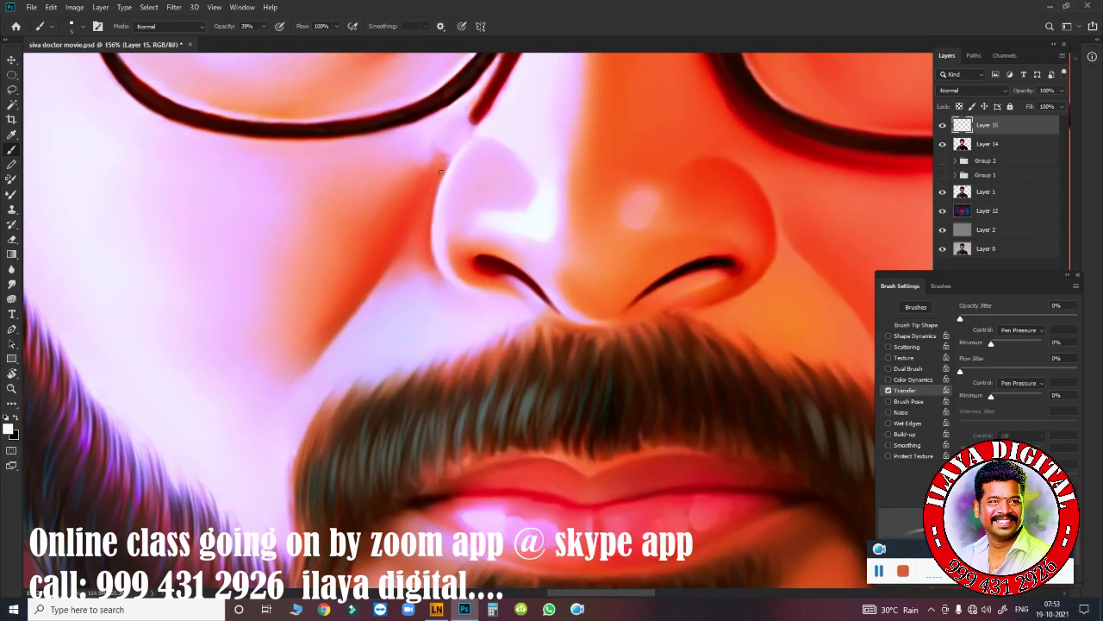
drag(265, 27, 272, 40)
- Sample the nose's pale pink and paint a soft highlight on the nose tip, redoing the too-bright stroke
click(12, 434)
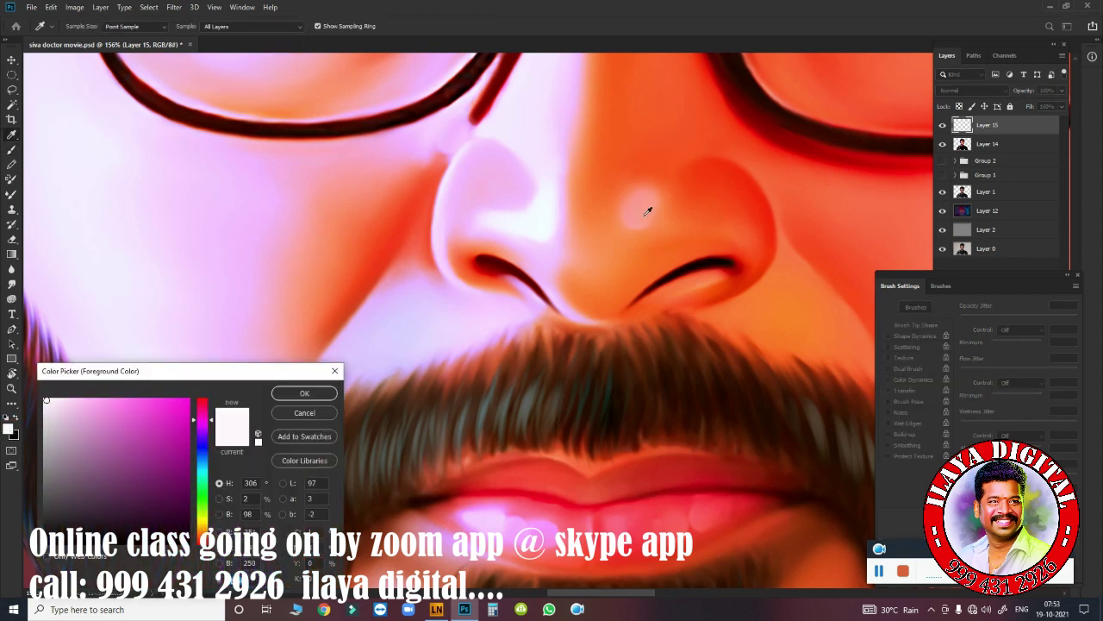
click(641, 206)
click(642, 207)
click(302, 391)
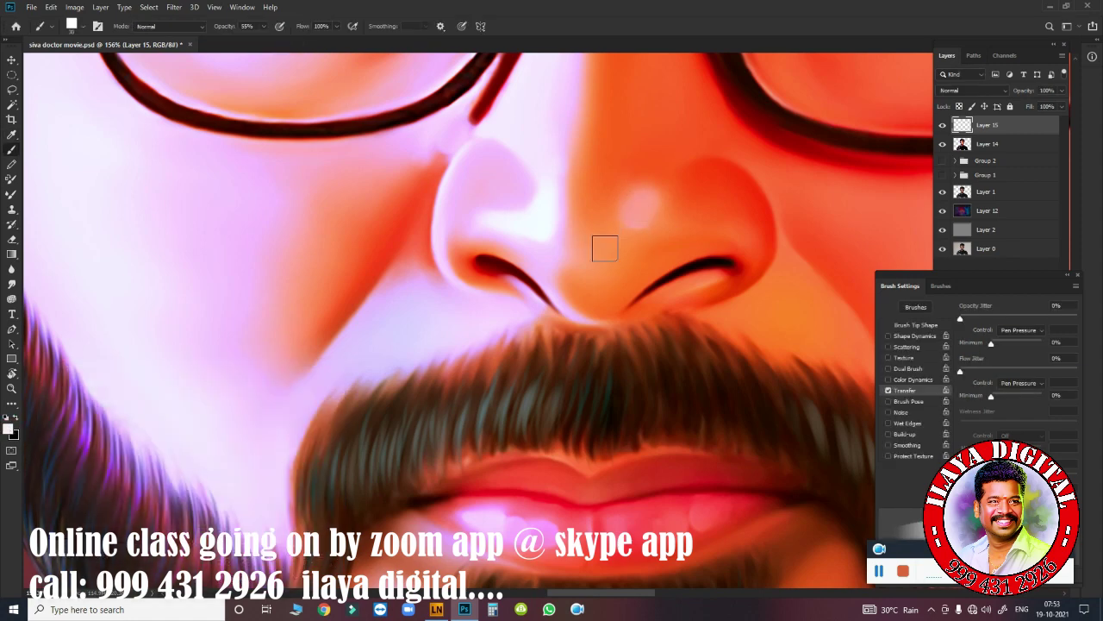
drag(641, 215, 648, 177)
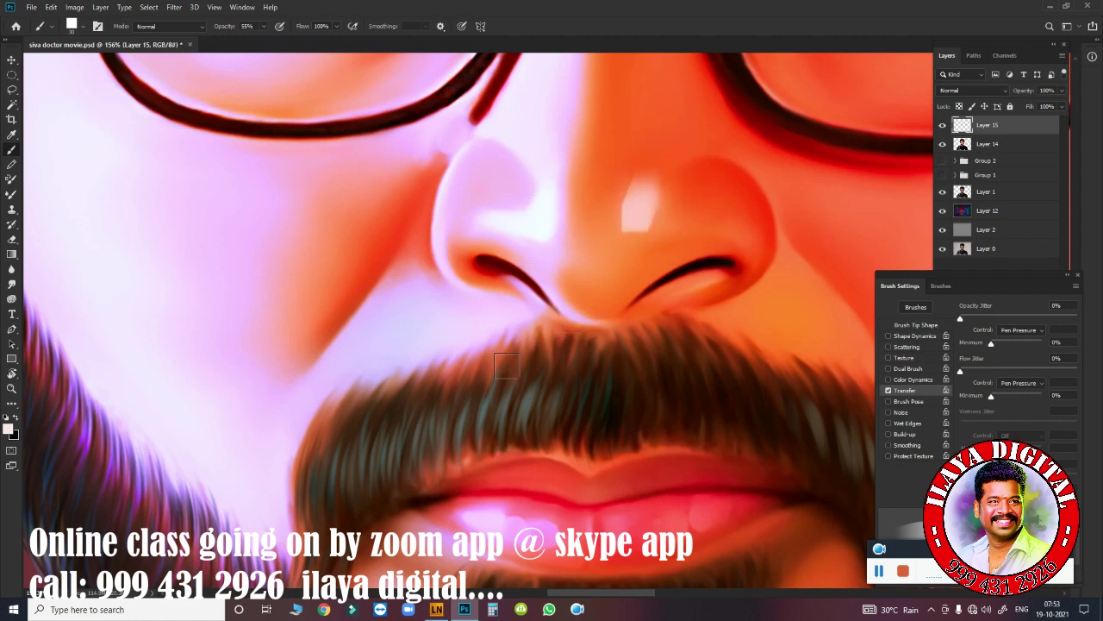
key(ctrl+z)
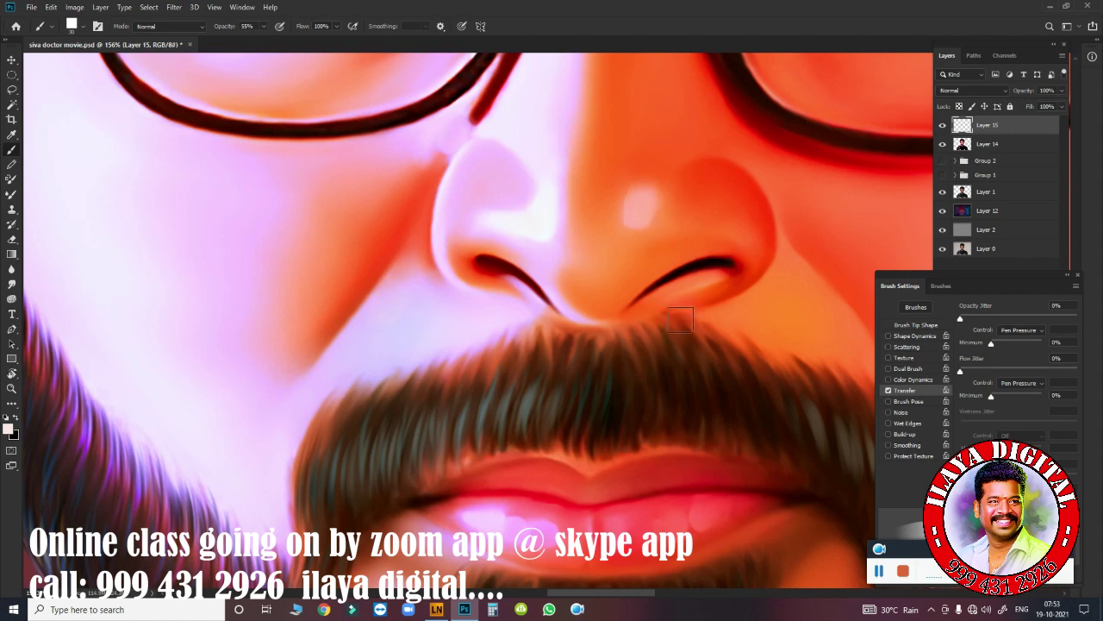
key(bracketleft)
key(bracketleft)
key(bracketleft)
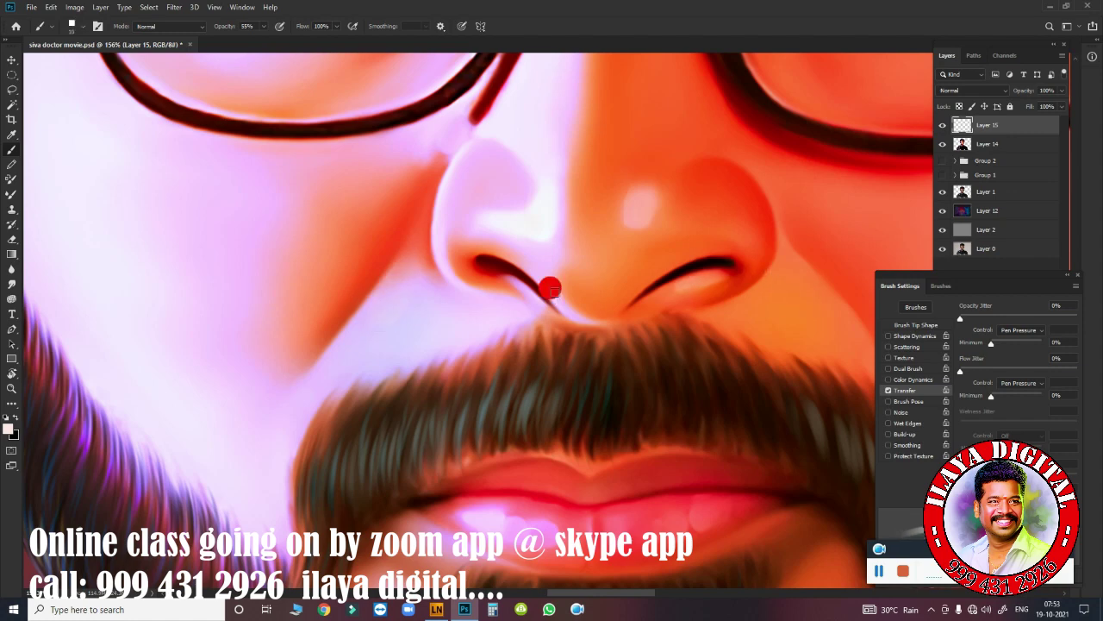
key(bracketright)
key(bracketright)
key(bracketright)
drag(729, 220, 743, 231)
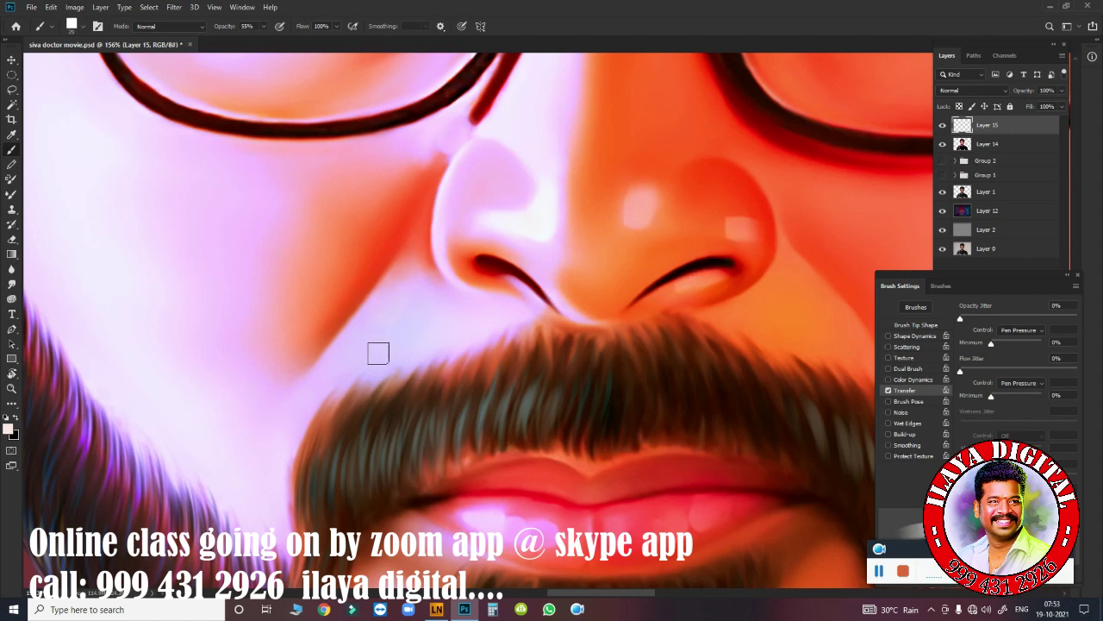
- Set the foreground to a deeper red and zoom in on the mustache and lips
click(8, 429)
click(123, 405)
click(305, 393)
click(7, 428)
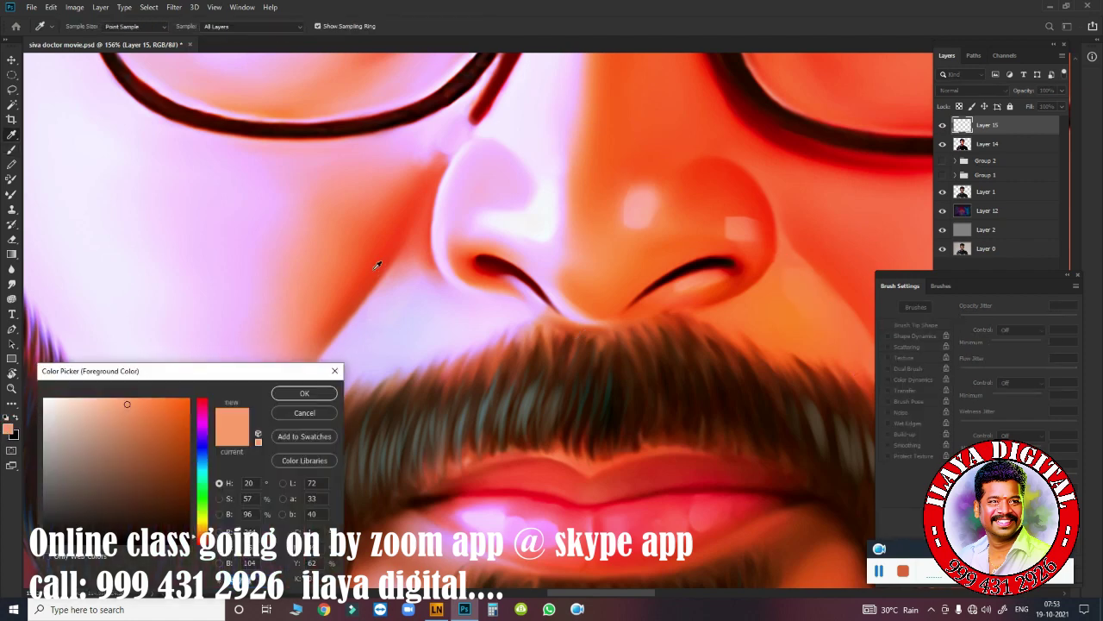
click(170, 433)
click(278, 393)
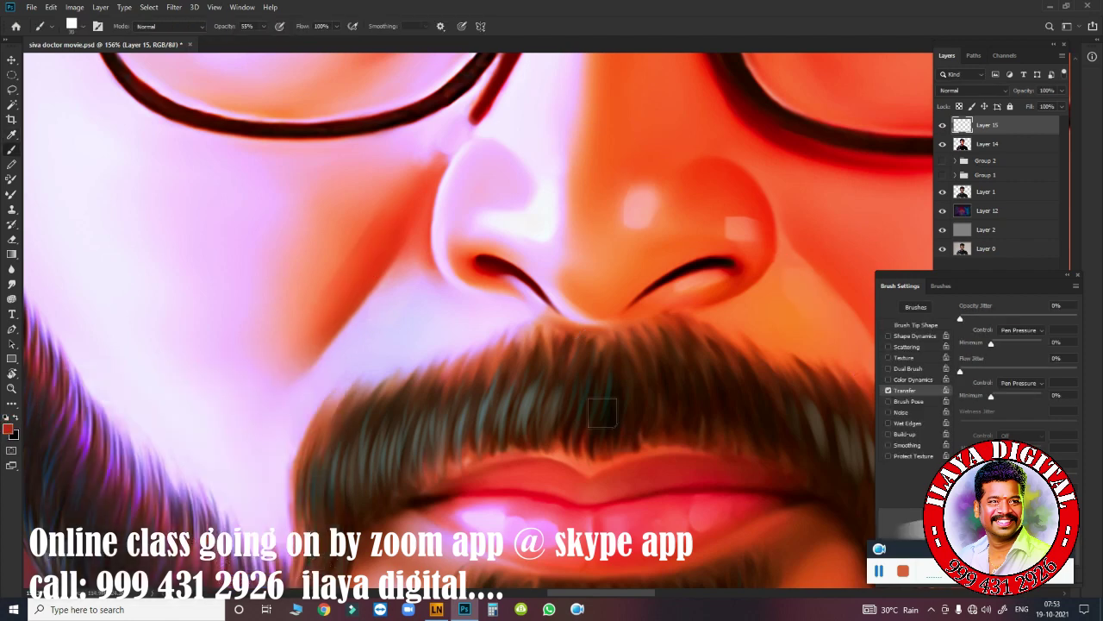
drag(394, 222, 360, 127)
click(8, 428)
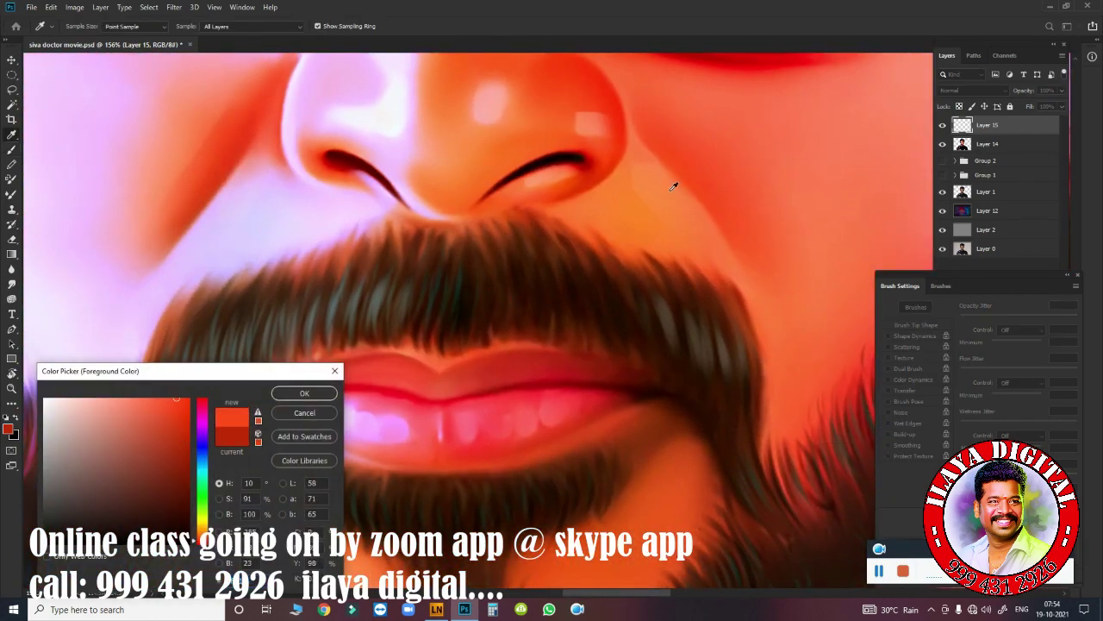
key(Return)
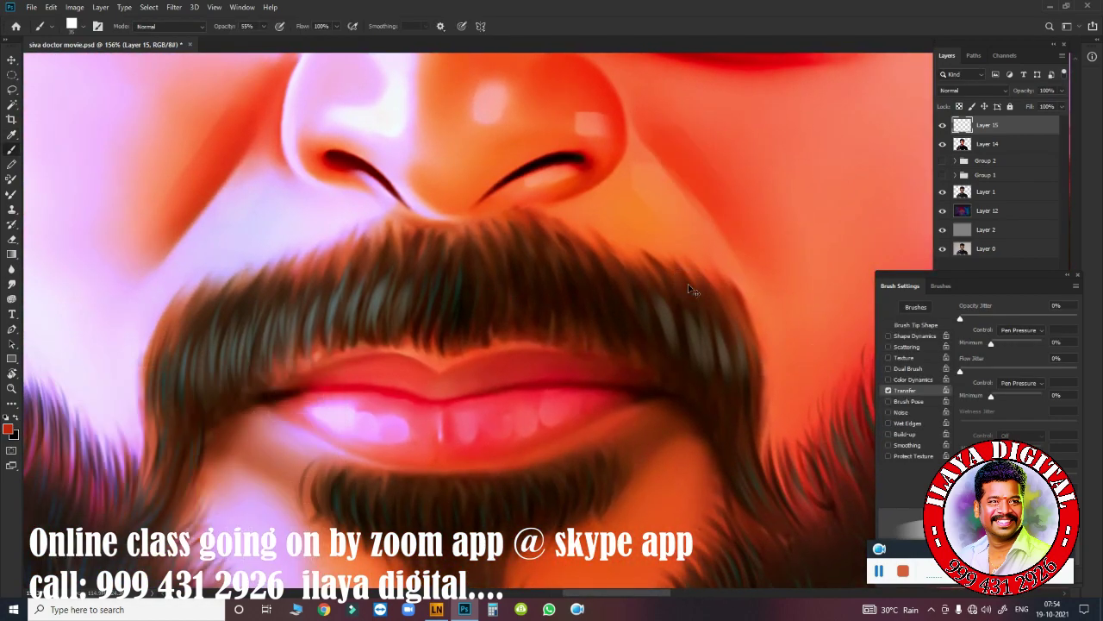
drag(665, 369, 680, 365)
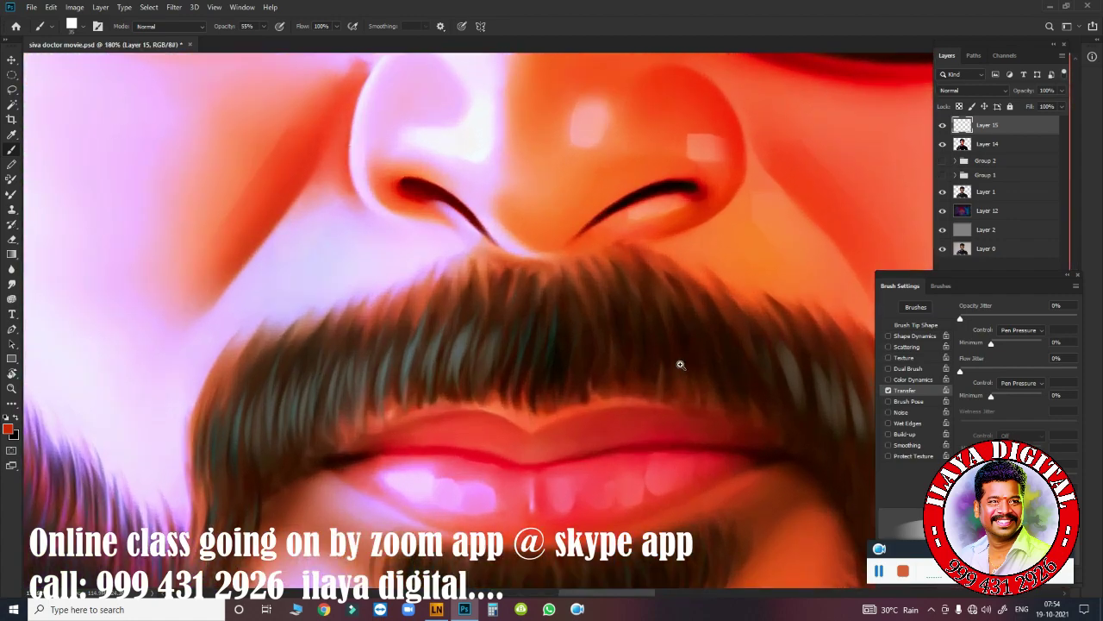
- Paint light pink highlights on the teeth and along the upper lip
scroll(681, 365, down, 5)
click(8, 428)
click(109, 400)
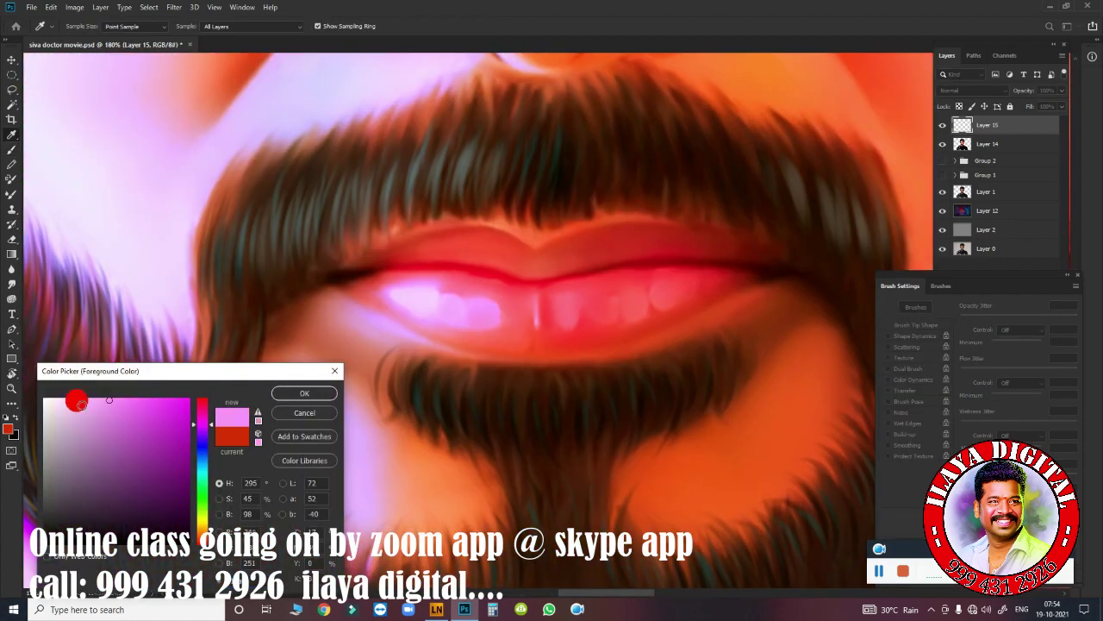
key(Return)
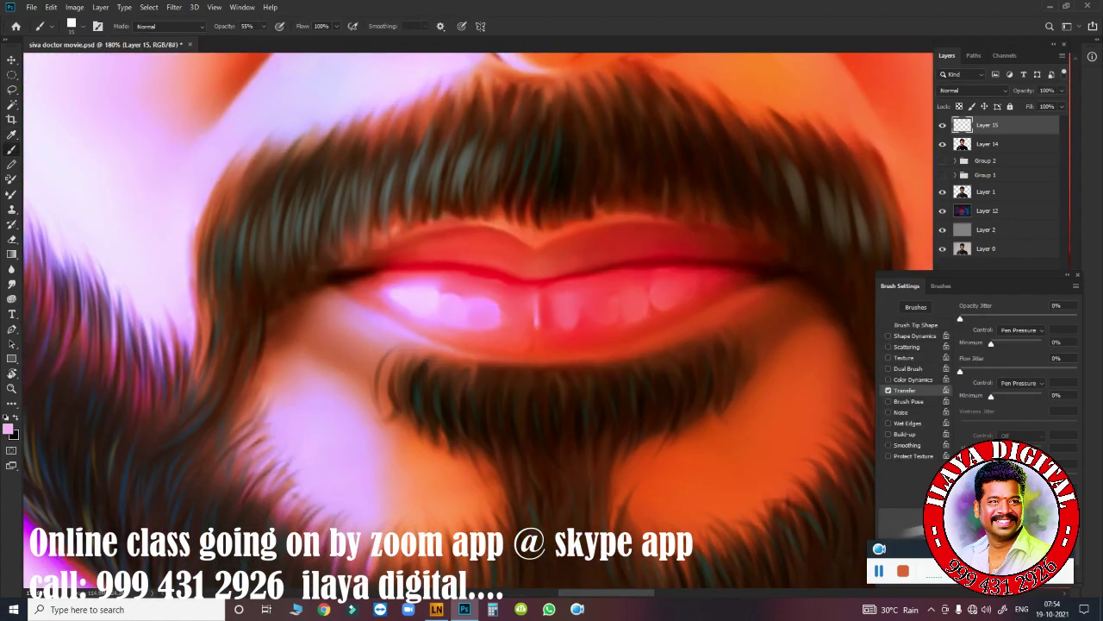
click(468, 301)
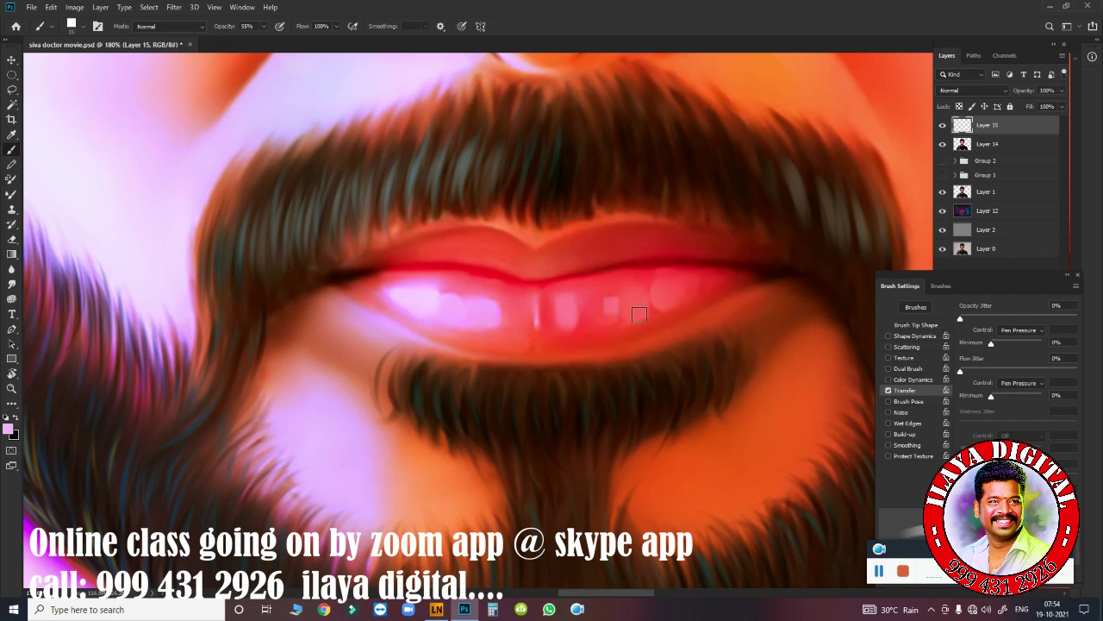
click(570, 254)
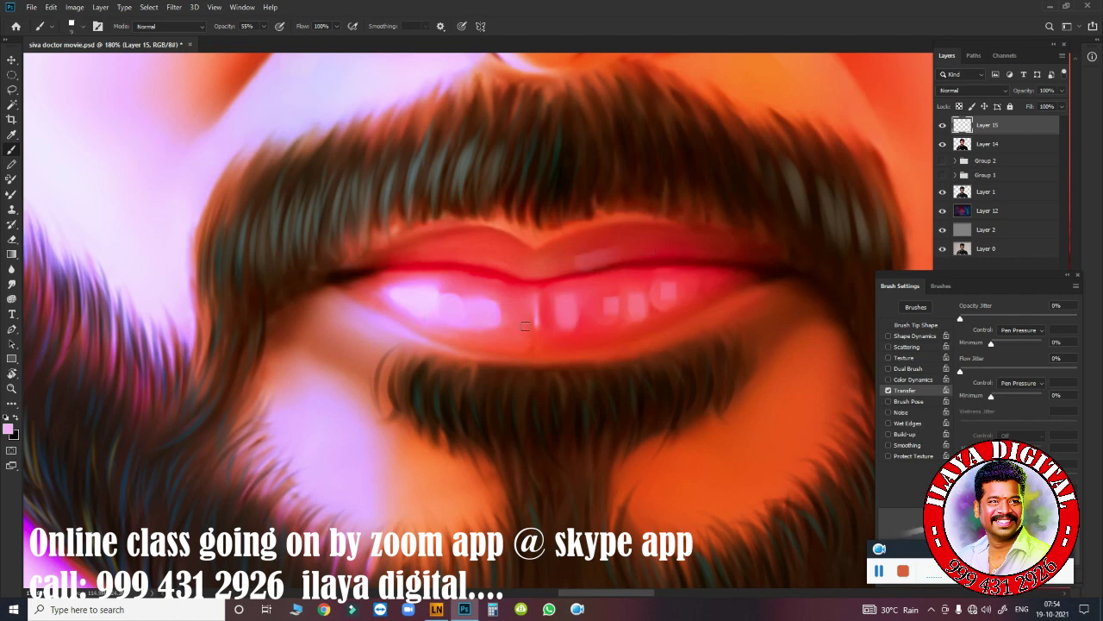
drag(453, 252, 407, 248)
- Sample the lip red and paint a faint stroke at the lower lip's left corner
click(10, 431)
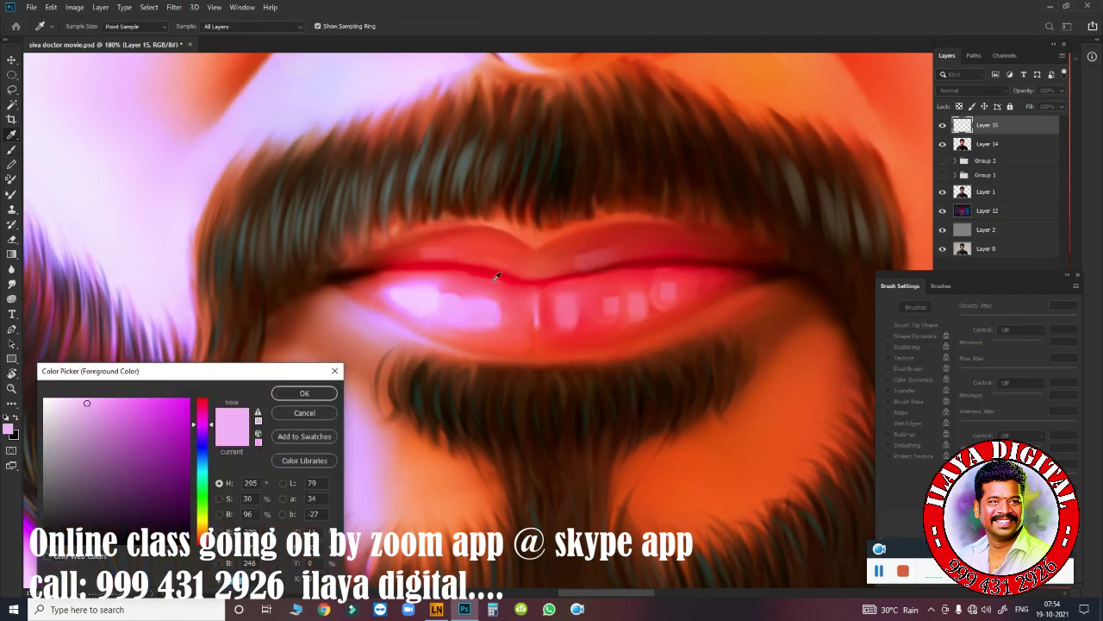
click(513, 282)
click(316, 393)
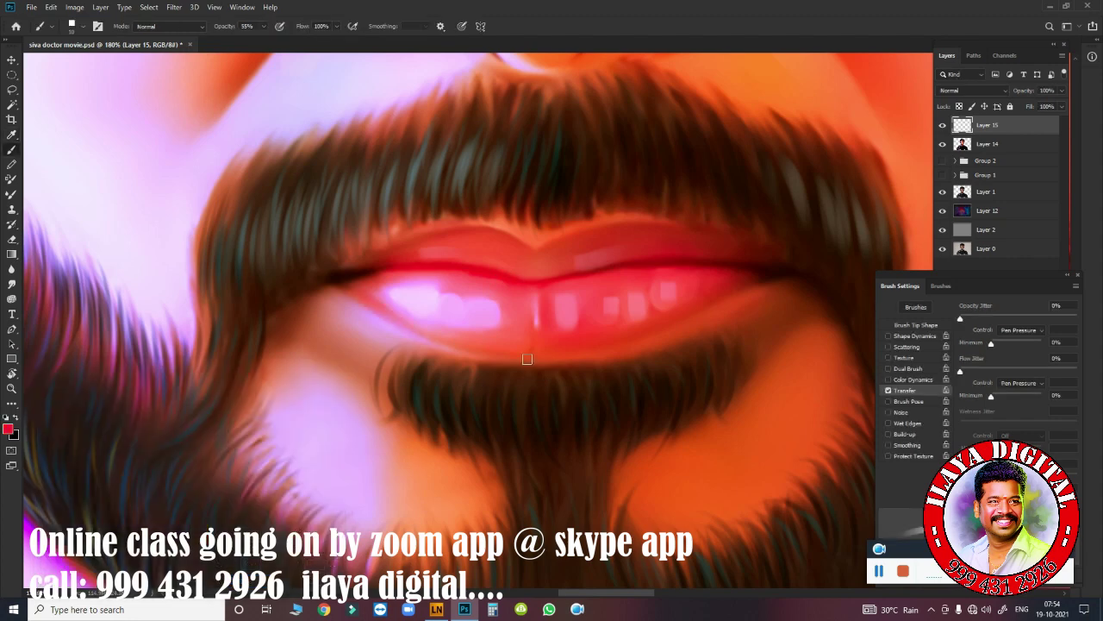
drag(421, 336, 350, 285)
- Make the foreground a soft peach-salmon (H 10, S 55, B 96) sampled from the face
click(10, 428)
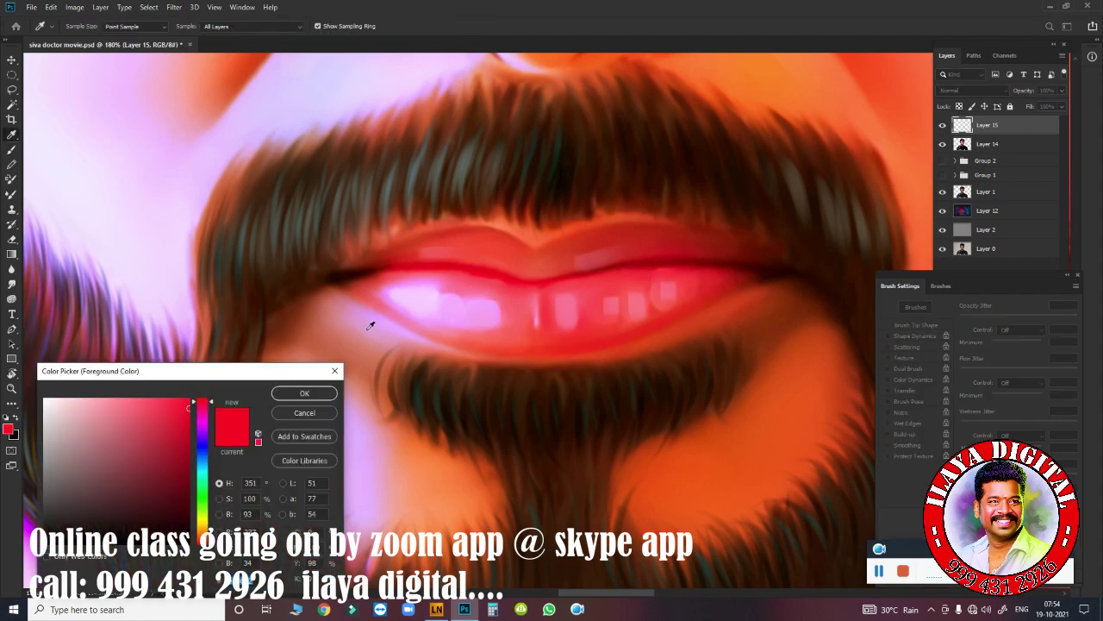
click(66, 405)
click(305, 390)
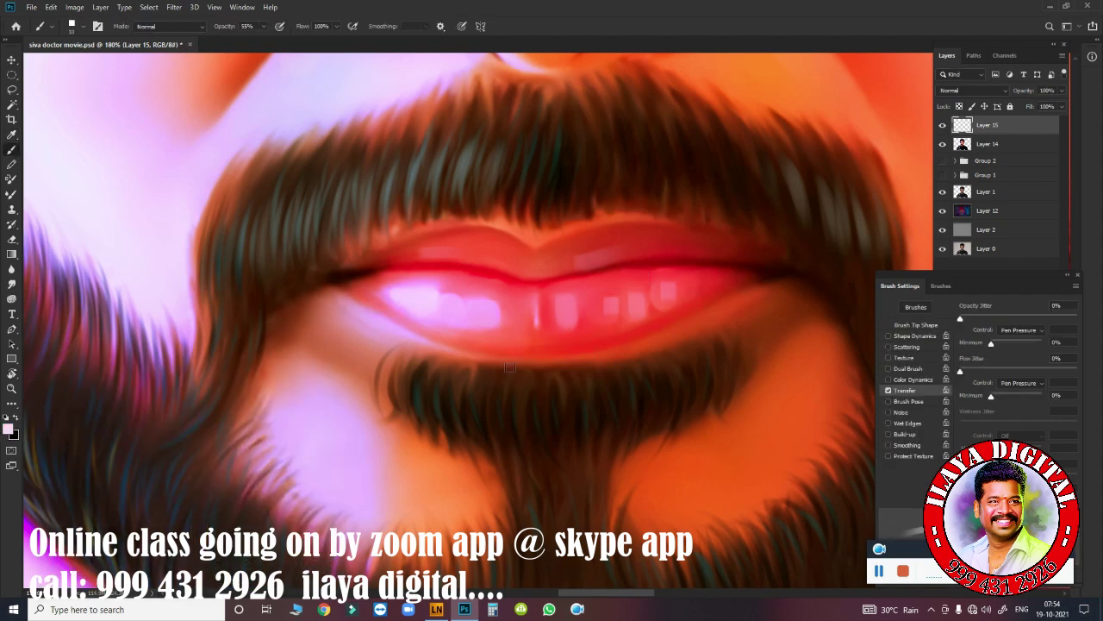
click(10, 428)
click(200, 387)
click(122, 401)
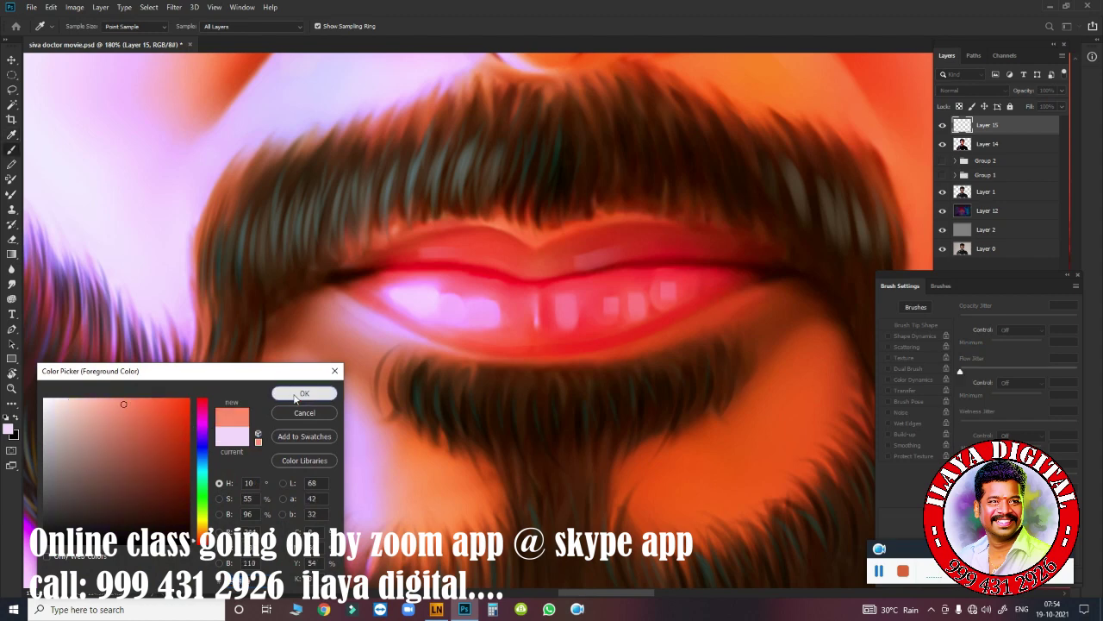
click(302, 391)
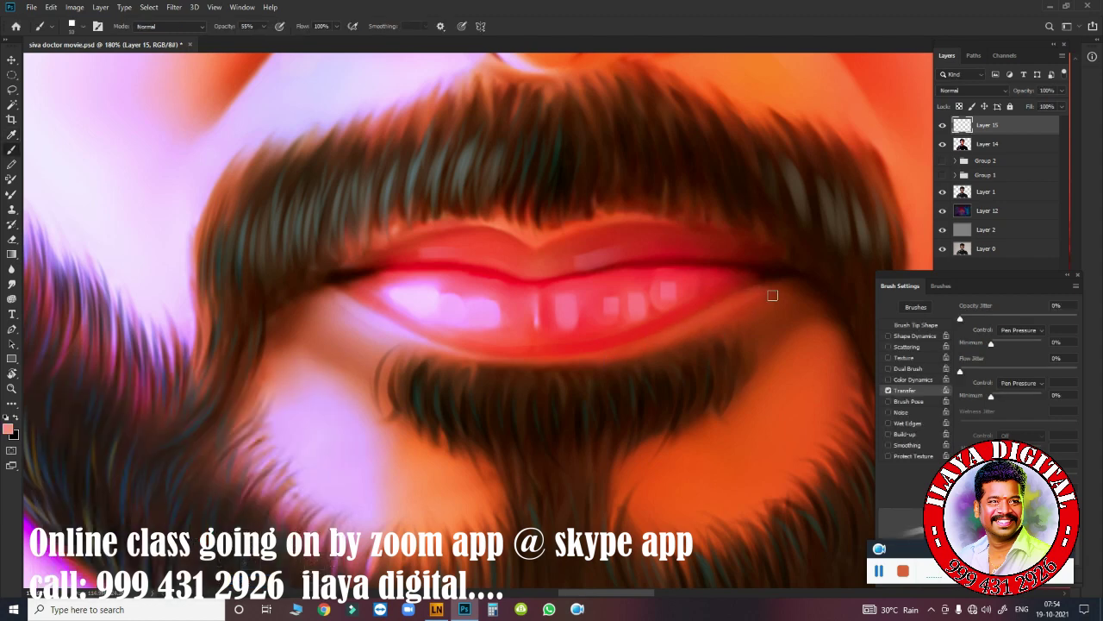
scroll(766, 368, down, 5)
- Sample a darker red from the face as the painting colour
scroll(557, 346, up, 1)
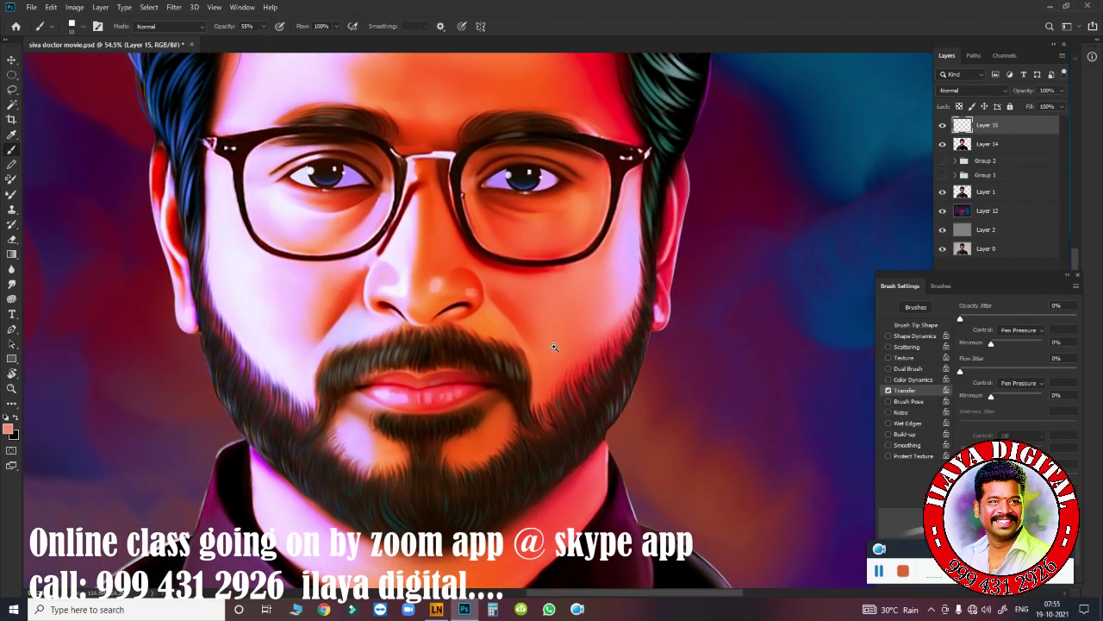
click(556, 347)
scroll(557, 347, up, 2)
scroll(584, 344, up, 2)
scroll(583, 343, up, 3)
scroll(714, 399, up, 2)
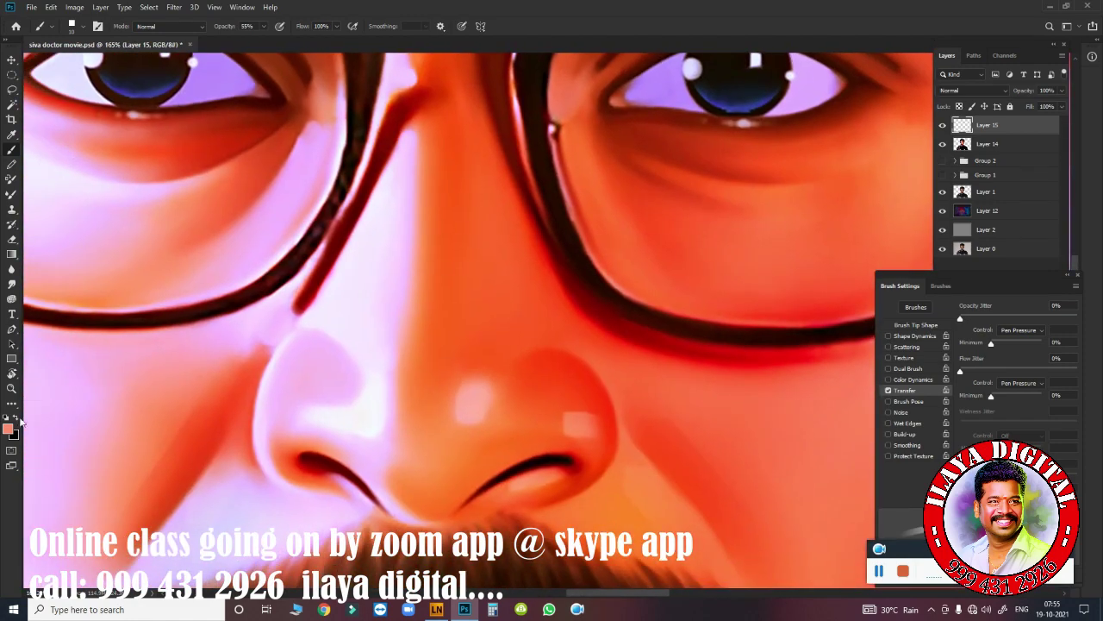
click(10, 429)
click(730, 174)
key(Return)
- With a larger brush and light salmon, paint a faint highlight under the eye behind the glasses
click(9, 428)
click(606, 249)
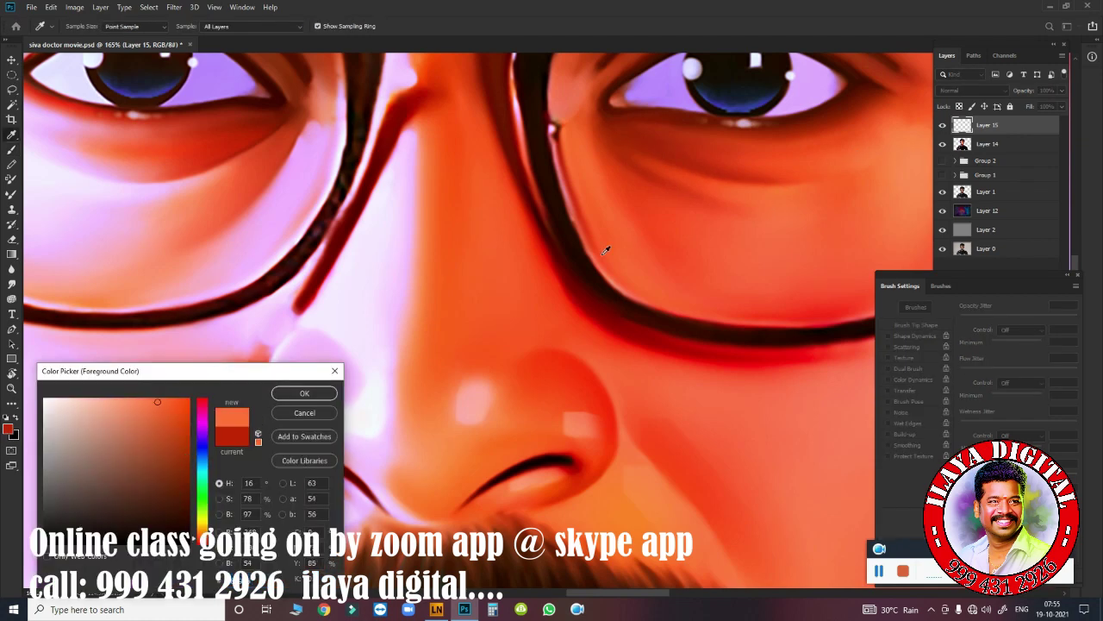
click(788, 184)
key(Return)
key(bracketright)
key(bracketright)
key(bracketright)
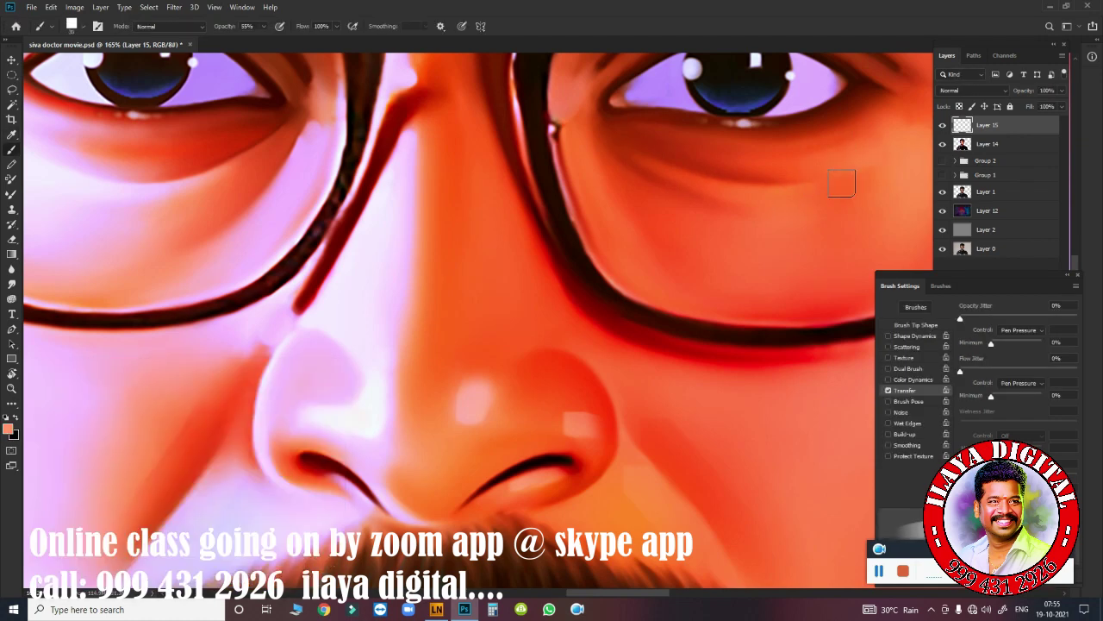
mouse_move(660, 318)
mouse_down()
mouse_move(480, 439)
mouse_move(731, 99)
mouse_up()
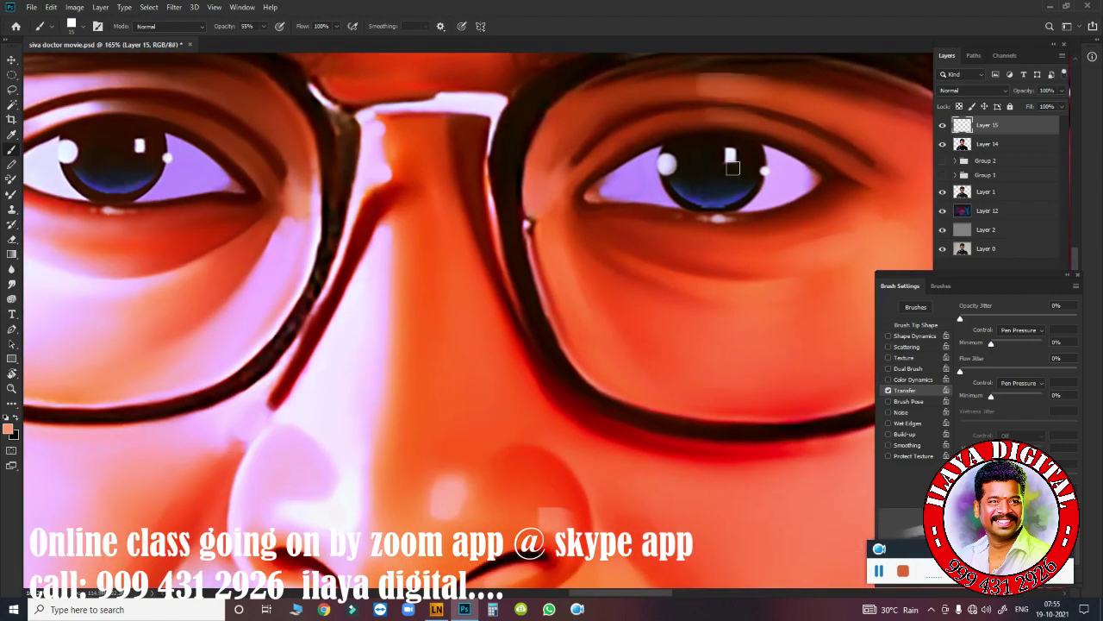
mouse_move(296, 280)
mouse_down()
mouse_move(362, 303)
mouse_move(603, 185)
mouse_up()
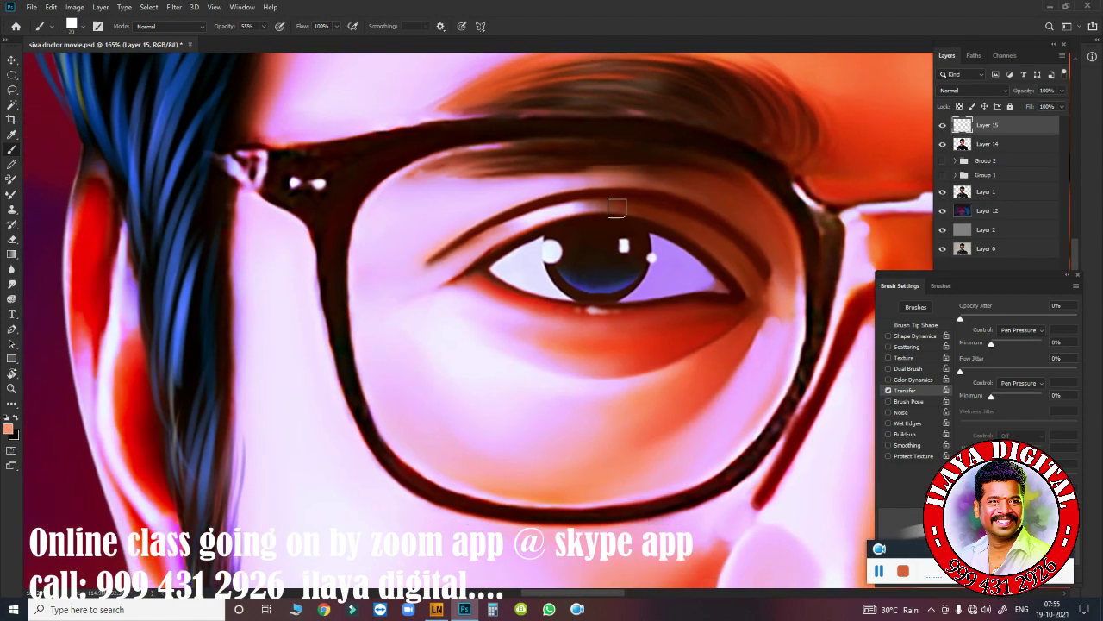
drag(497, 347, 527, 349)
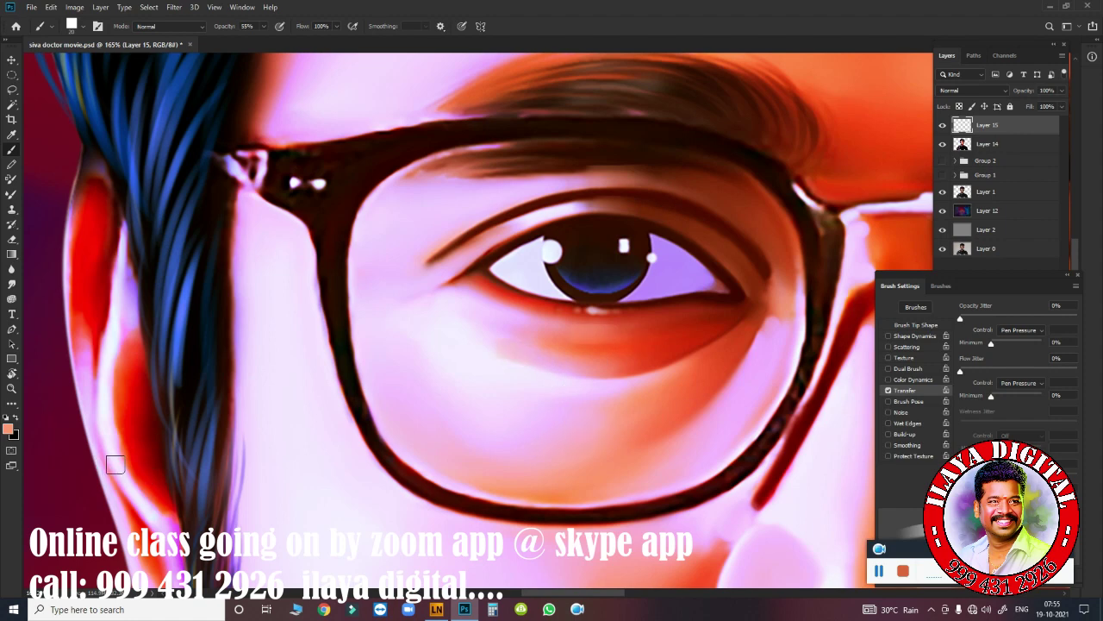
- Brighten the under-eye area with a light pink stroke
click(8, 428)
click(474, 302)
click(303, 392)
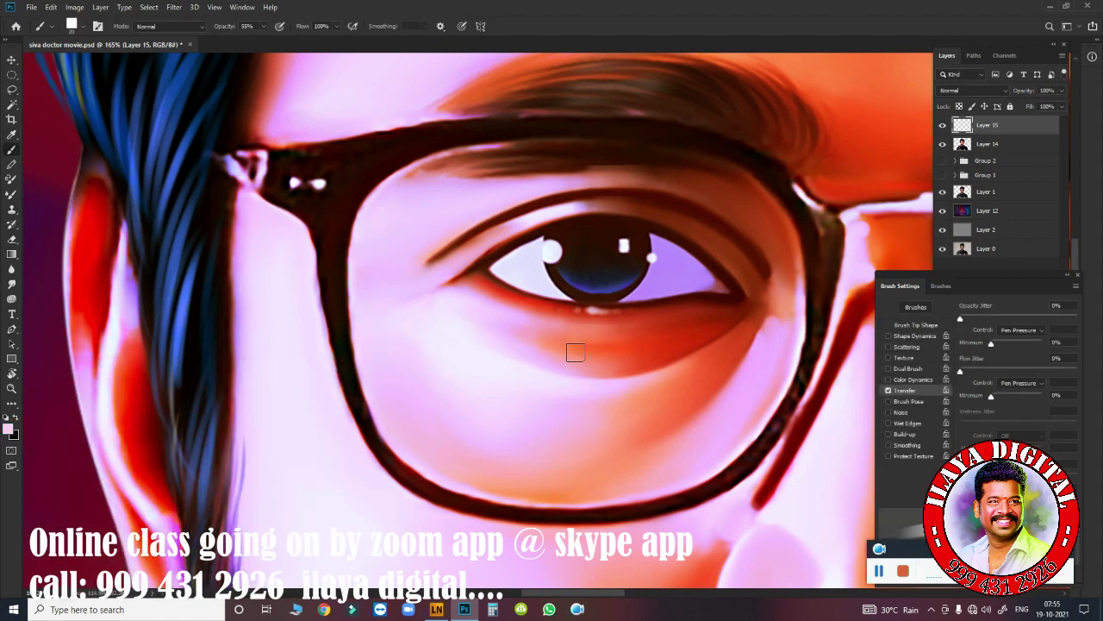
drag(575, 352, 550, 356)
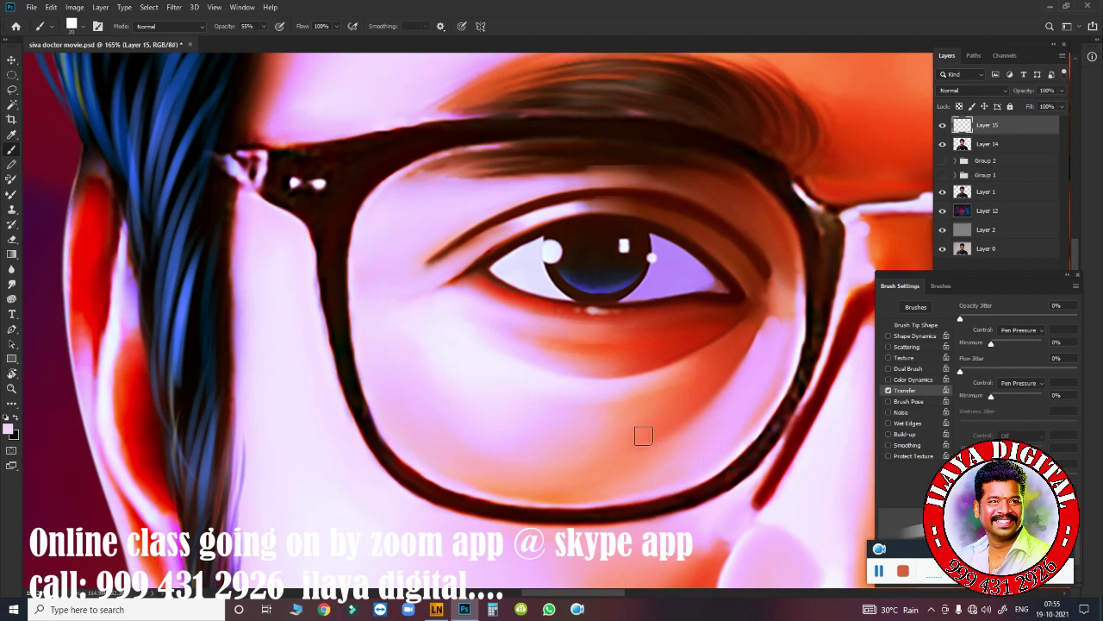
- Frame the nose and both eyes, enlarge the brush, and switch from dark red to light salmon
click(8, 428)
click(735, 351)
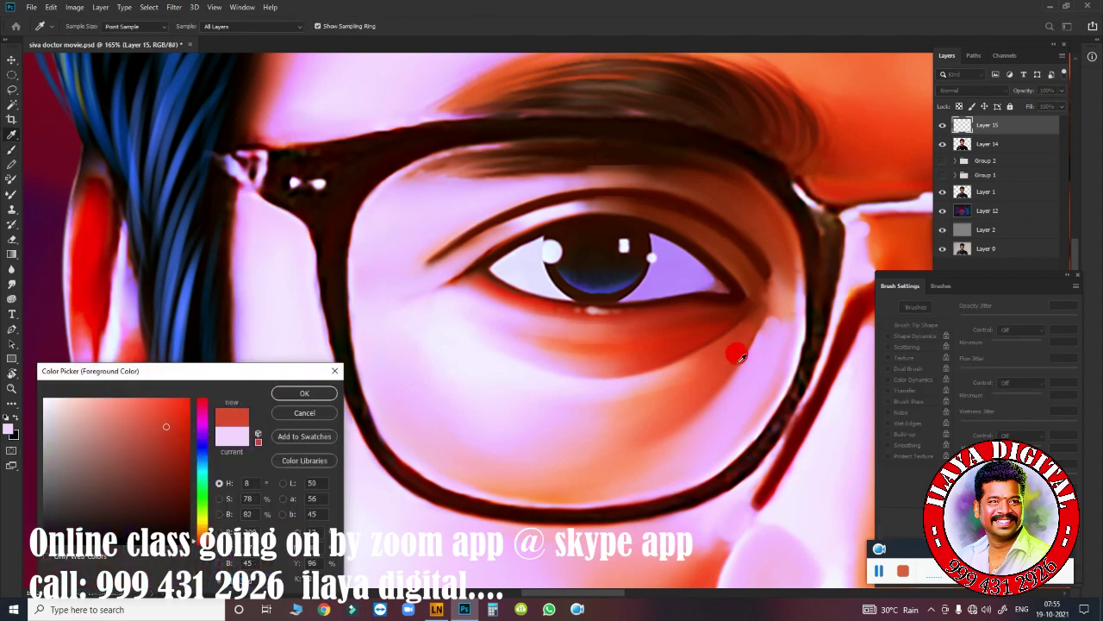
click(291, 395)
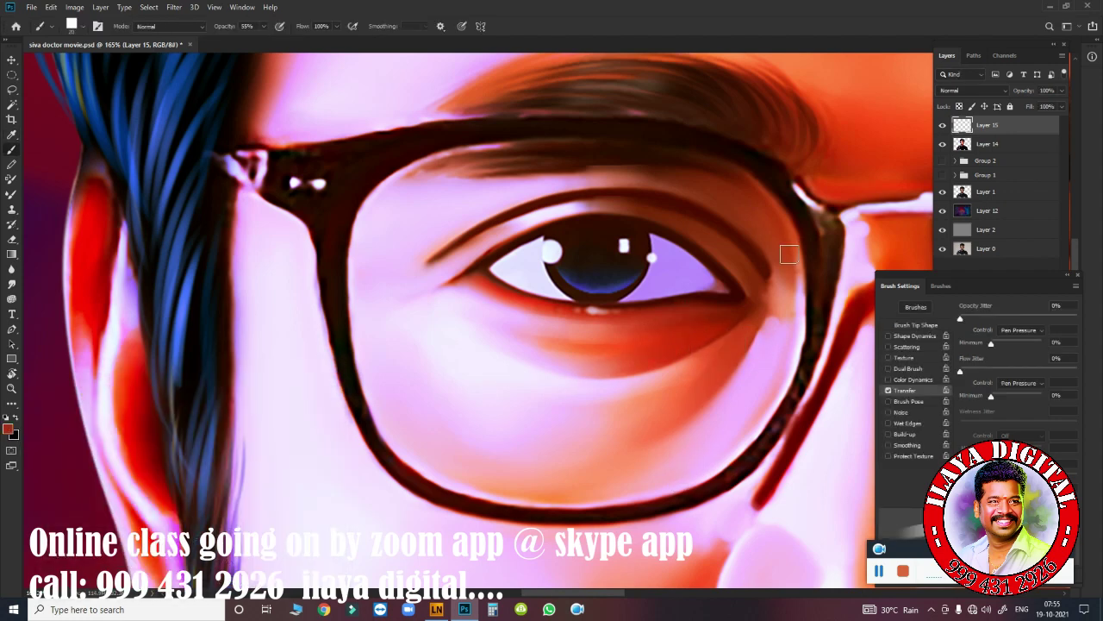
drag(810, 405, 552, 283)
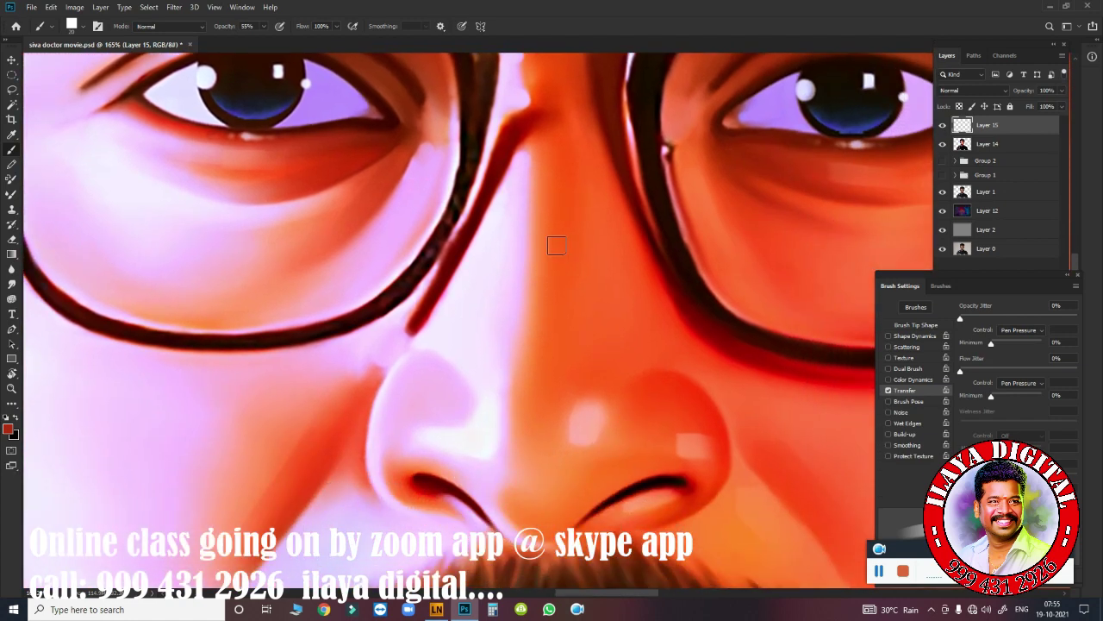
key(bracketright)
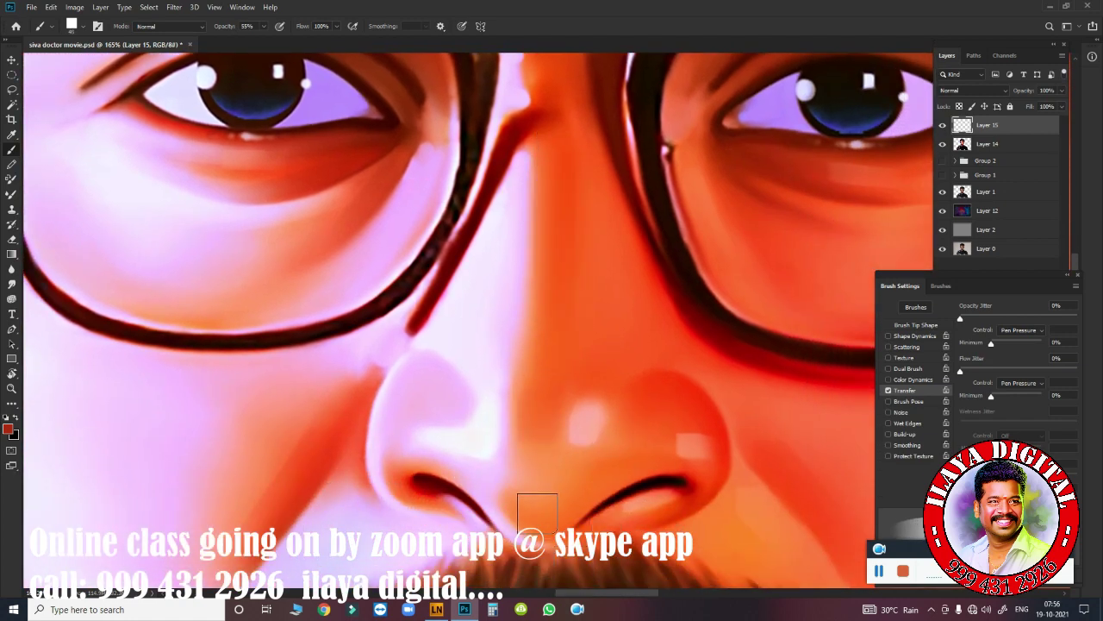
scroll(537, 513, down, 6)
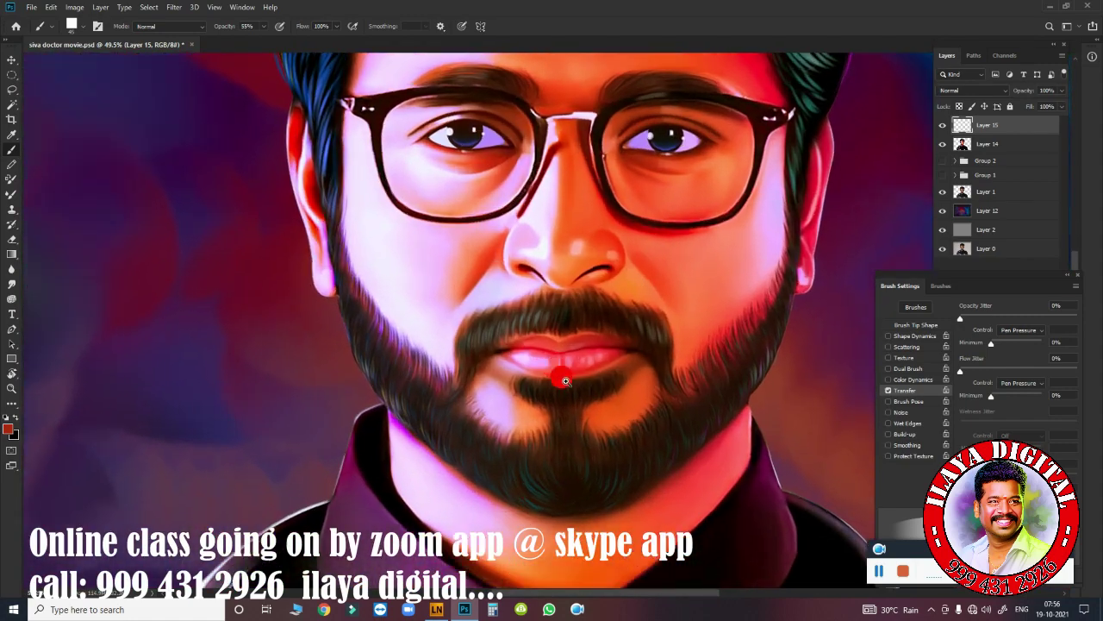
scroll(565, 380, up, 2)
click(8, 428)
click(743, 244)
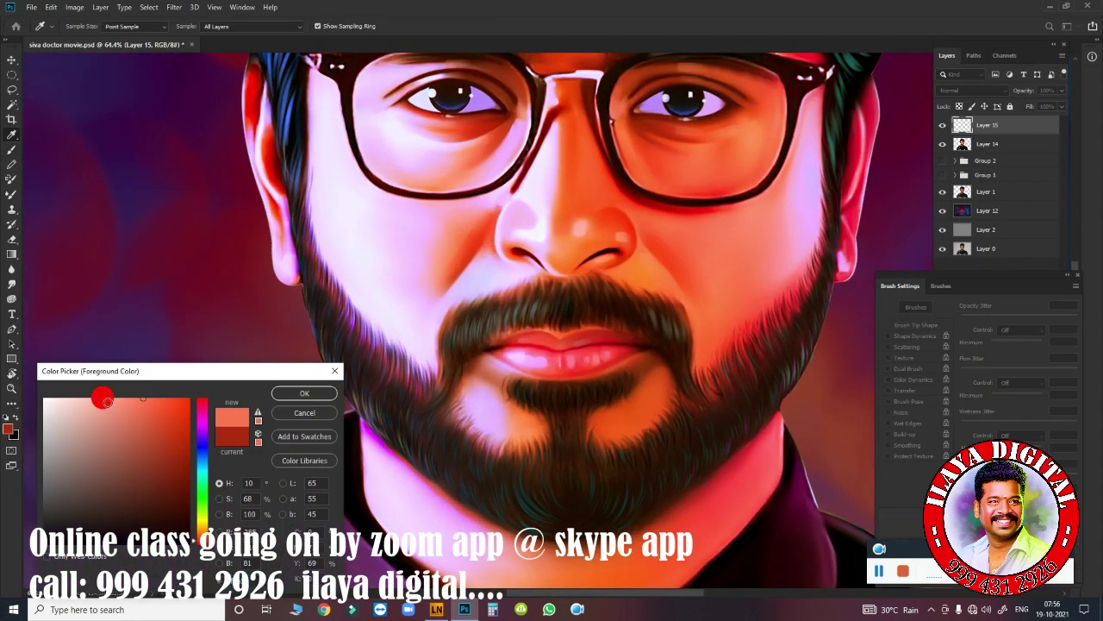
key(Return)
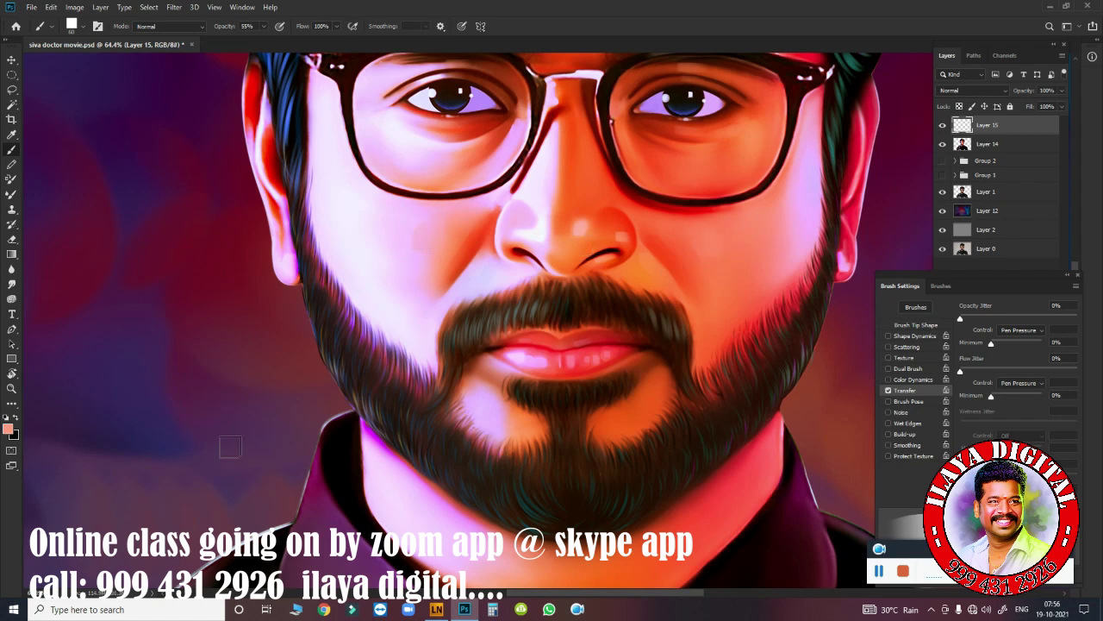
- Dab light pink and salmon highlights onto both cheeks beside the nose
click(7, 429)
click(76, 425)
click(50, 396)
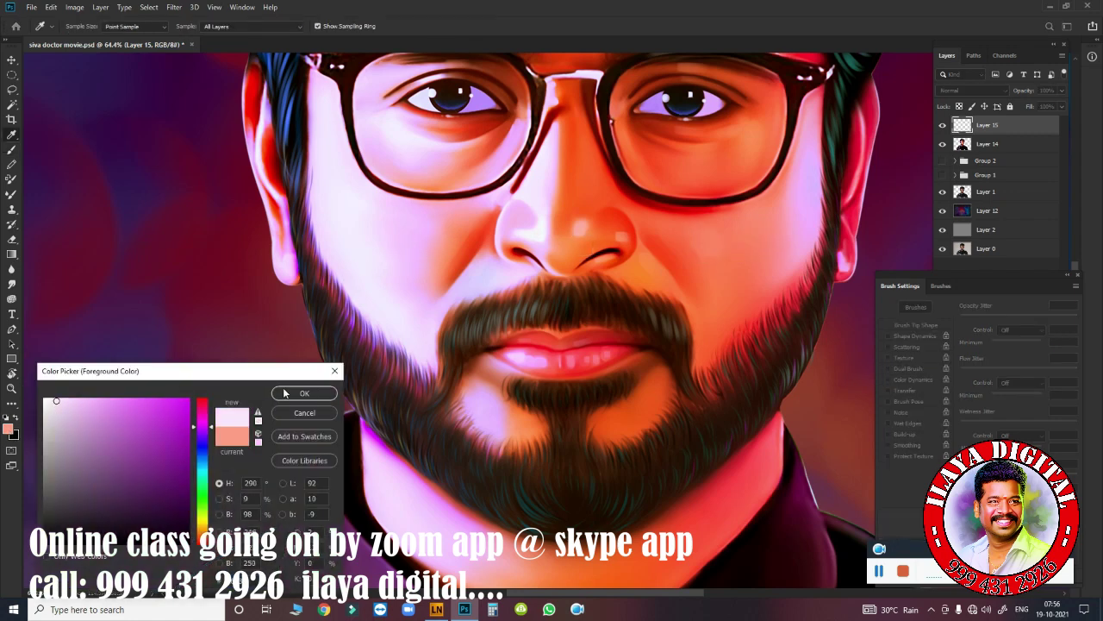
click(297, 392)
click(425, 246)
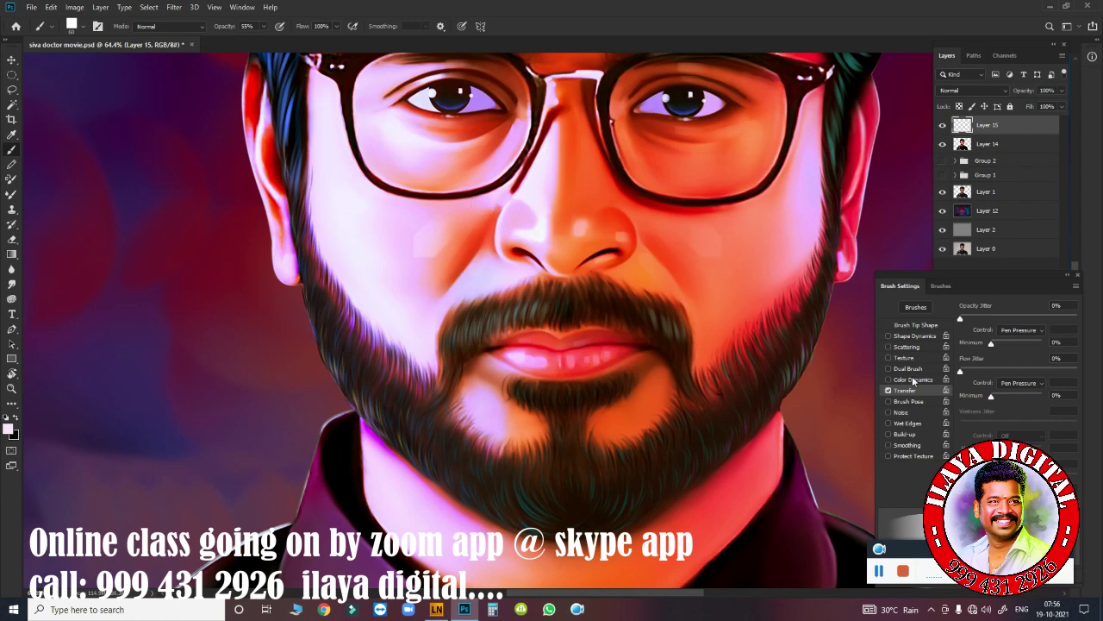
click(7, 428)
click(696, 249)
click(293, 393)
click(708, 244)
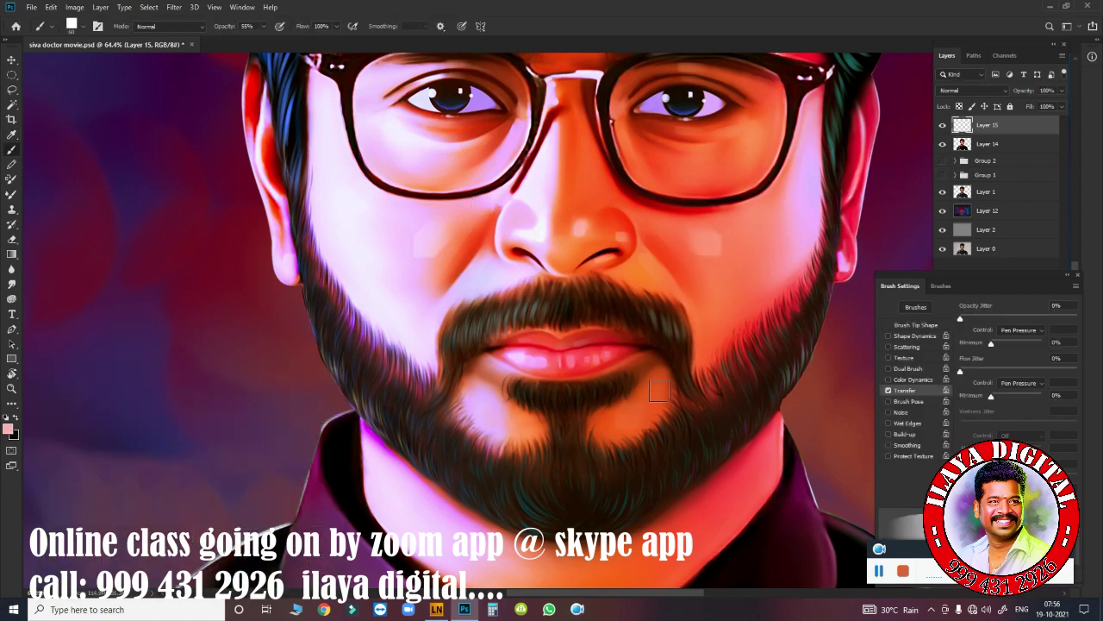
- Paint a light stroke on the neck, then undo it
scroll(561, 516, down, 4)
drag(657, 386, 621, 353)
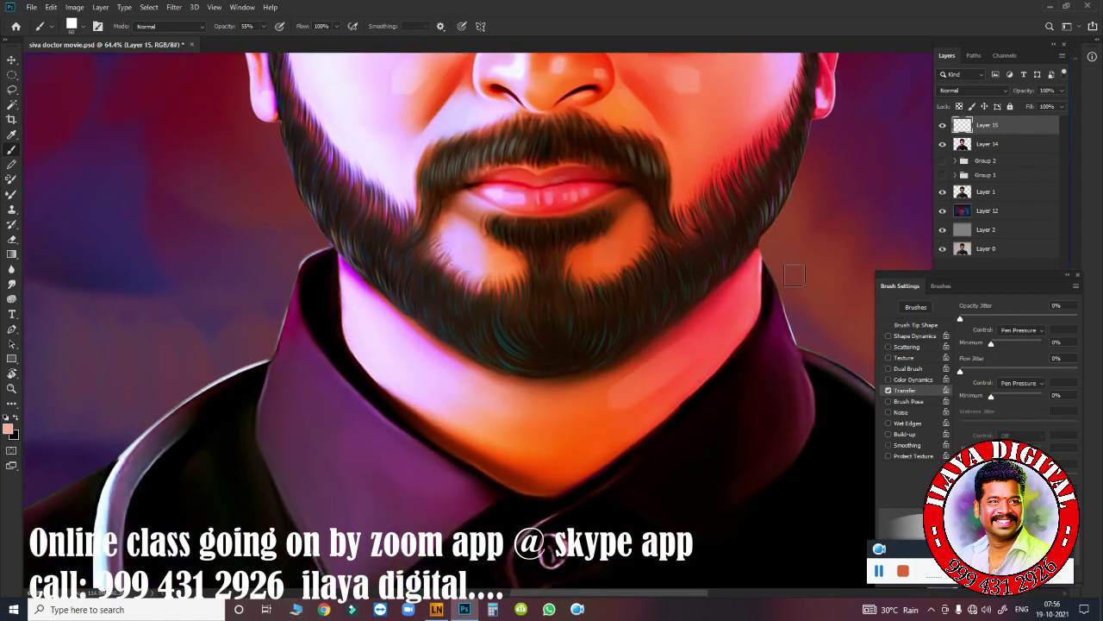
key(ctrl+z)
click(7, 428)
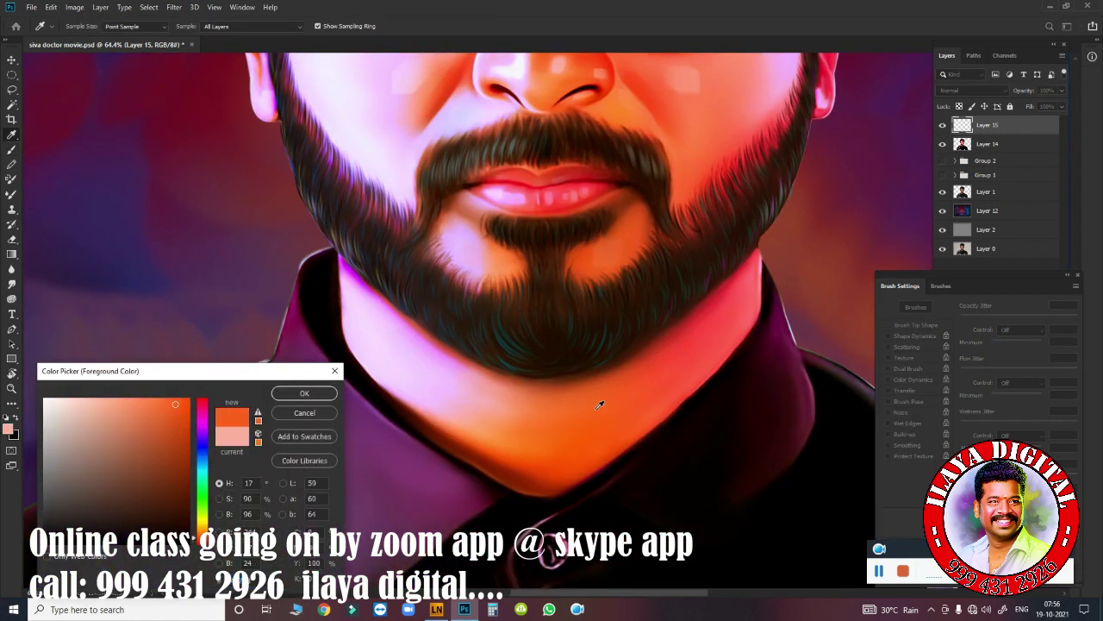
click(304, 393)
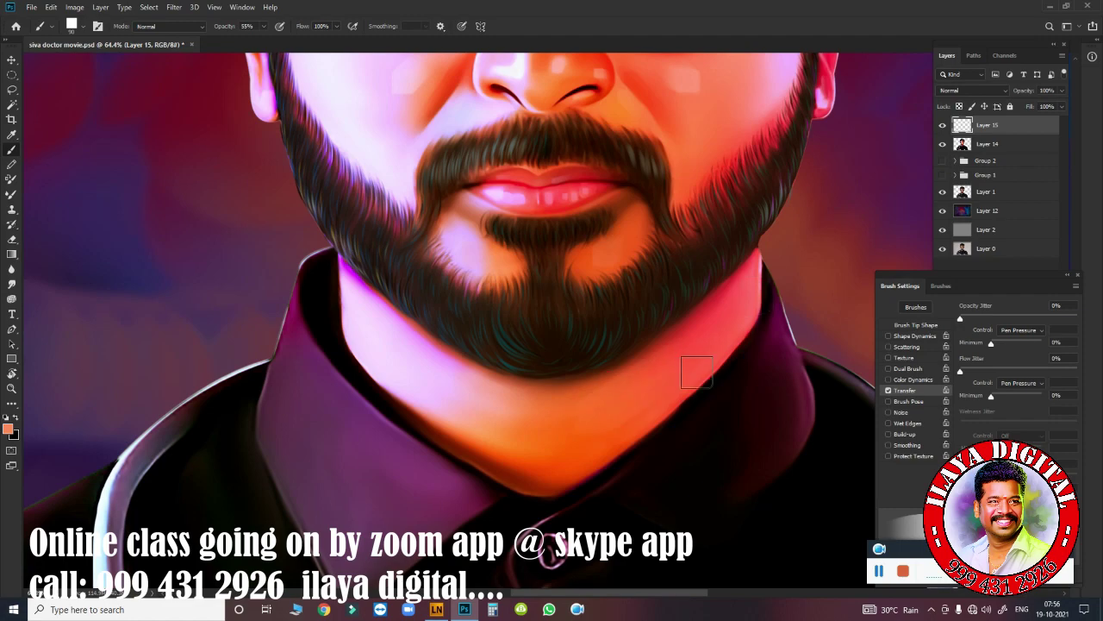
- Try a lighter peach, then a light lavender-pink, as the foreground colour
scroll(572, 296, down, 3)
scroll(638, 129, up, 2)
scroll(638, 130, up, 3)
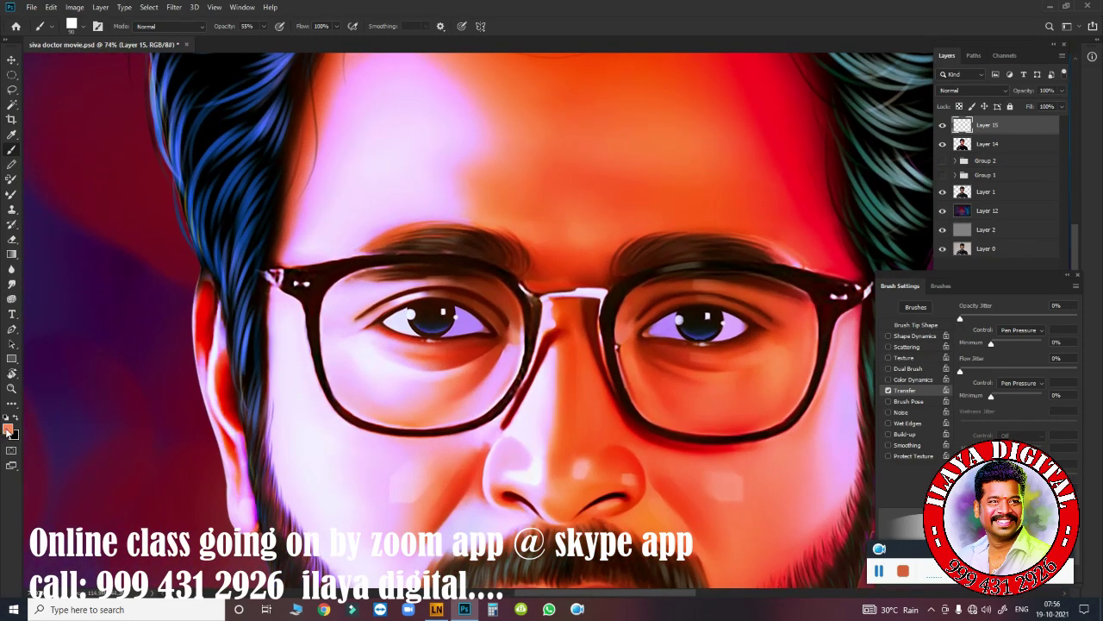
click(8, 428)
click(115, 397)
click(304, 393)
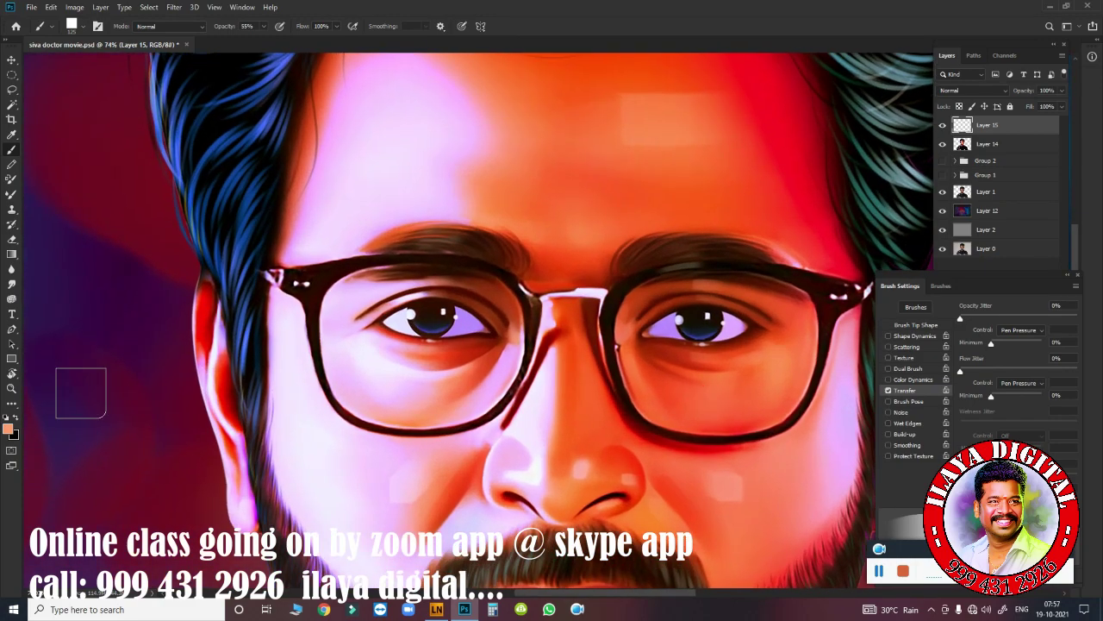
click(8, 429)
click(170, 368)
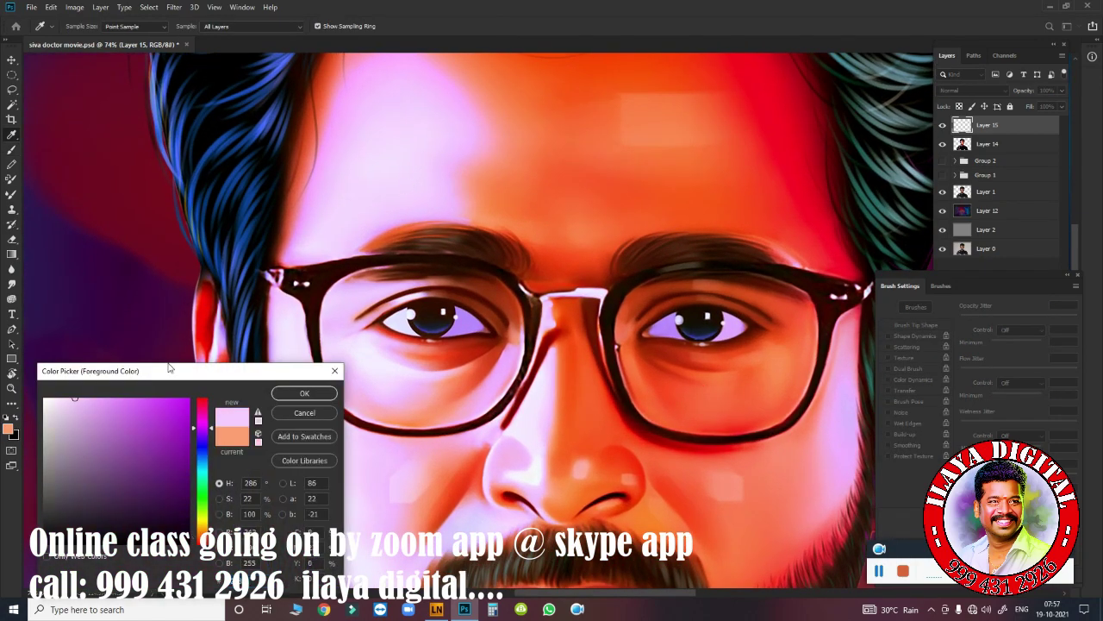
click(301, 393)
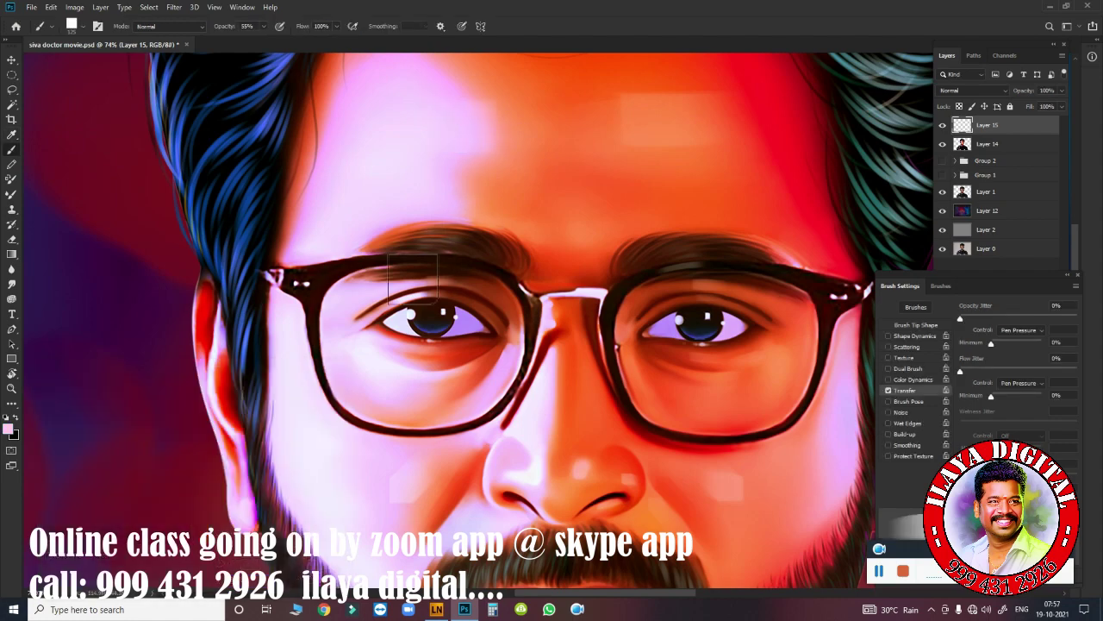
- Sample the peach forehead skin tone and paint a light patch on the forehead
scroll(451, 128, down, 5)
scroll(604, 353, up, 5)
click(10, 428)
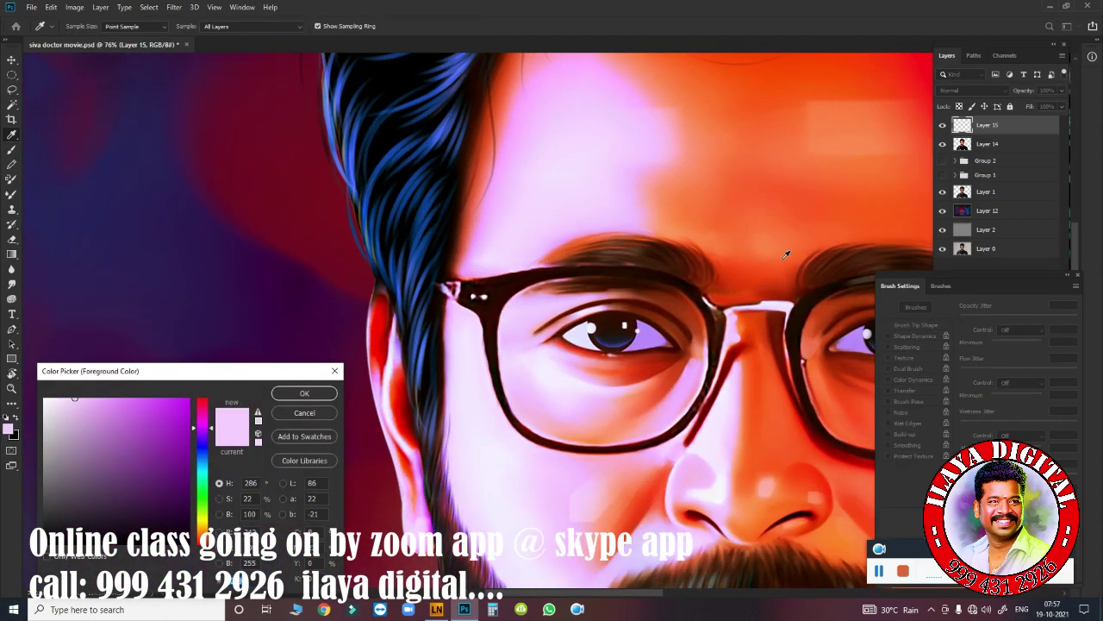
click(775, 248)
click(303, 391)
click(769, 244)
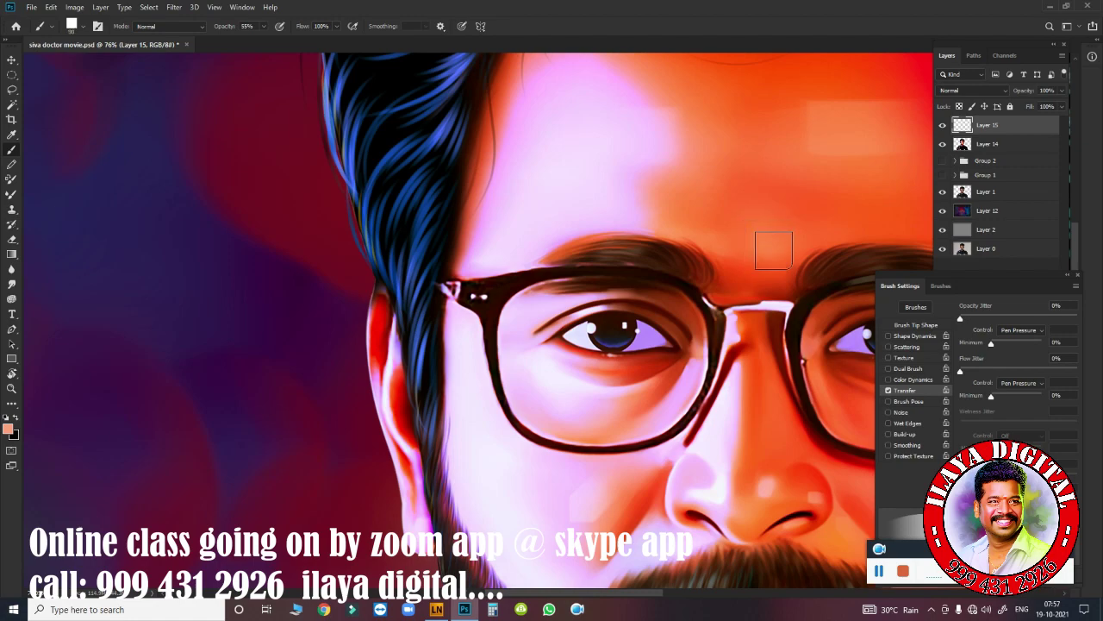
key([)
key([)
key([)
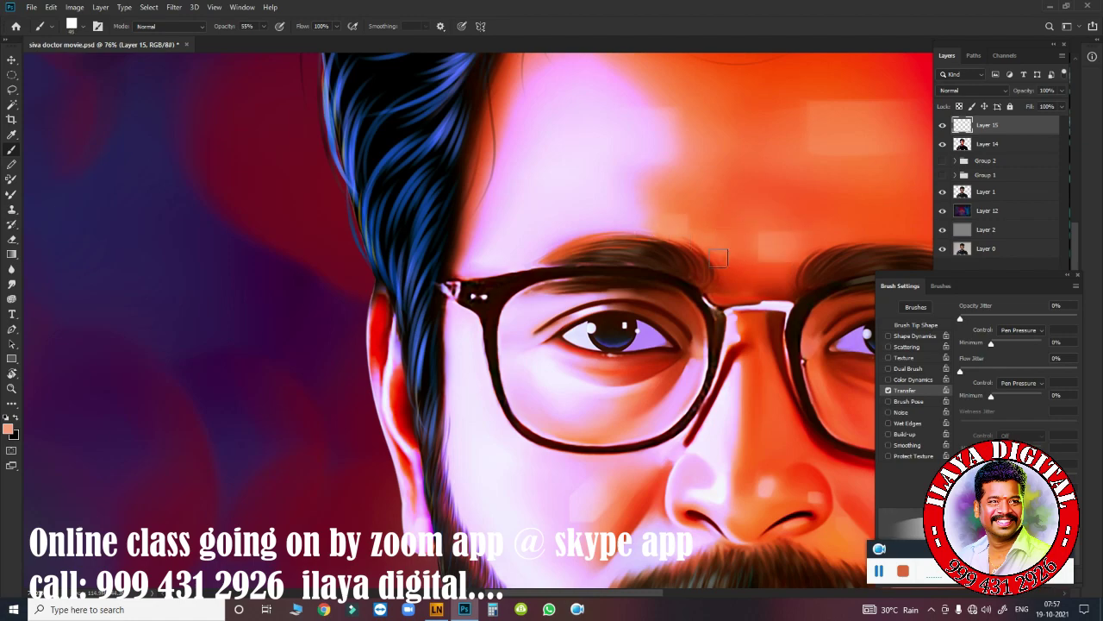
- Set the foreground colour to a light pink tone
scroll(797, 368, down, 5)
scroll(664, 357, up, 3)
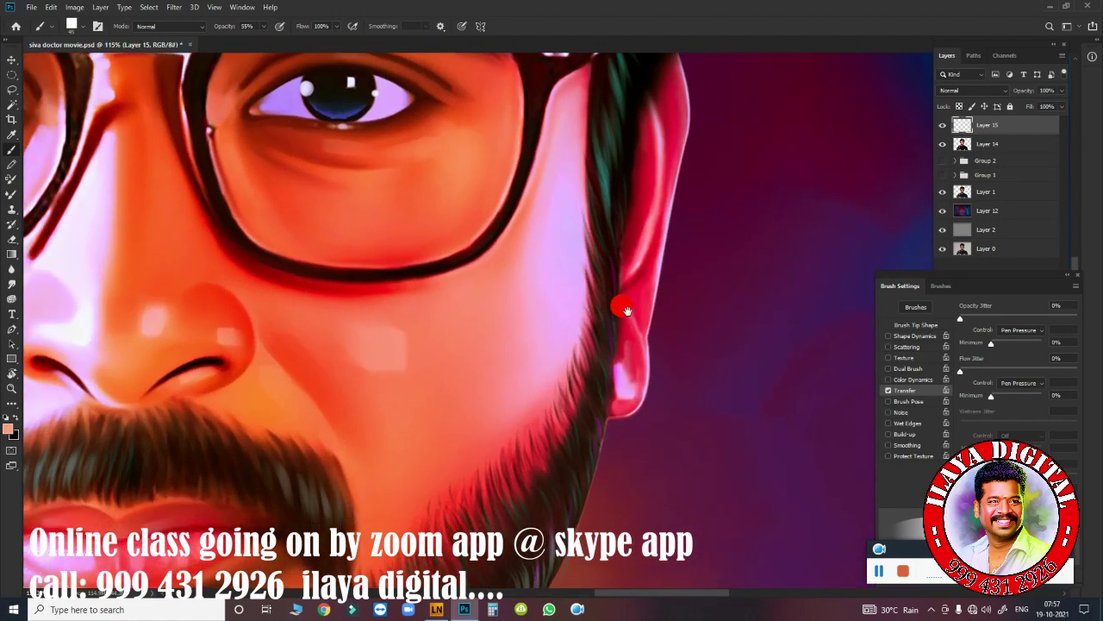
scroll(615, 305, up, 3)
click(8, 428)
click(197, 404)
click(72, 399)
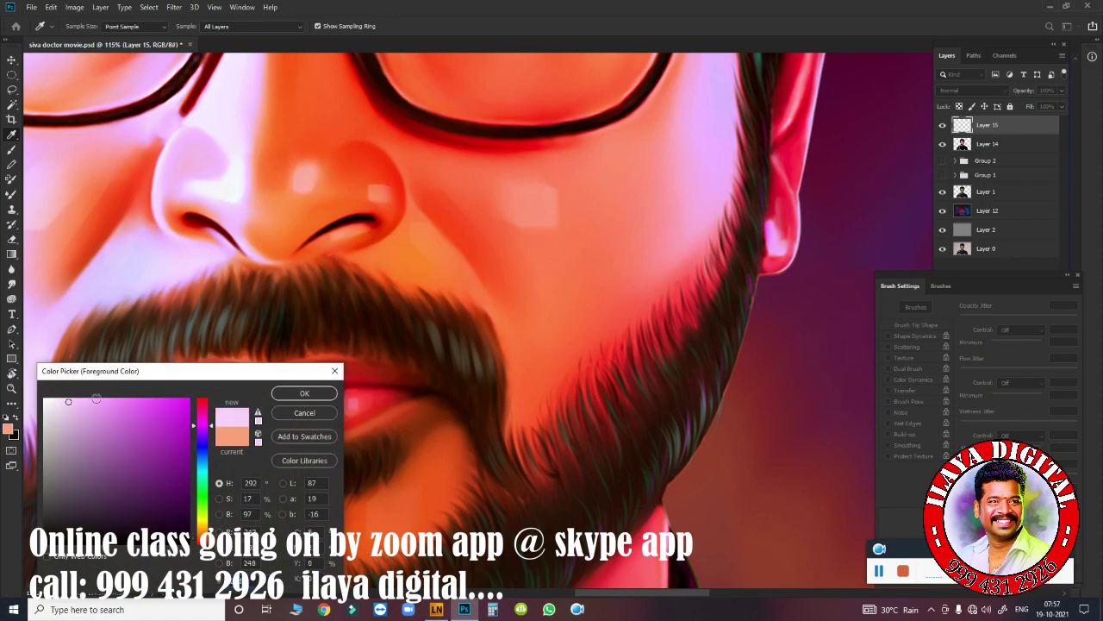
click(298, 391)
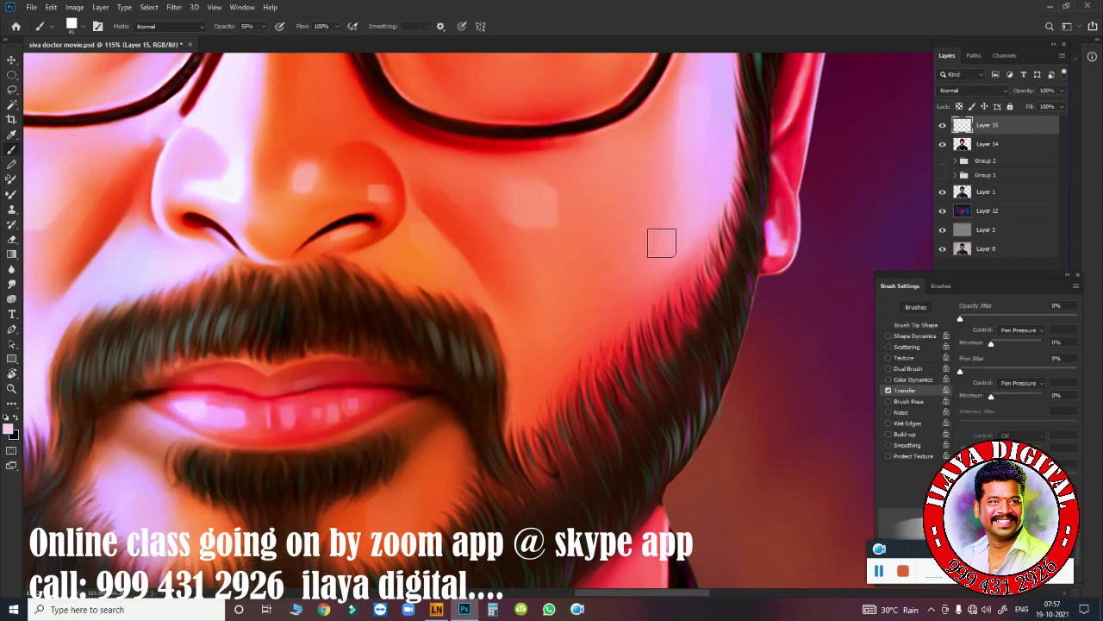
- With a smaller brush, paint pink highlights on the earlobe and along the ear's upper rim
scroll(628, 382, down, 3)
scroll(640, 357, up, 5)
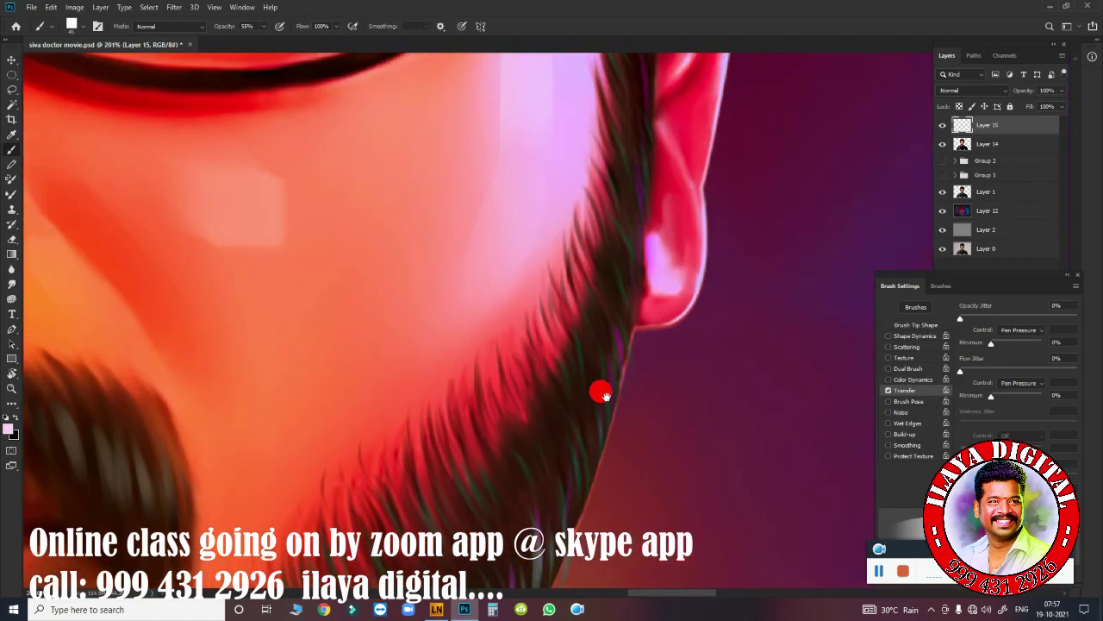
key(bracketleft)
key(bracketleft)
key(bracketleft)
drag(621, 288, 624, 241)
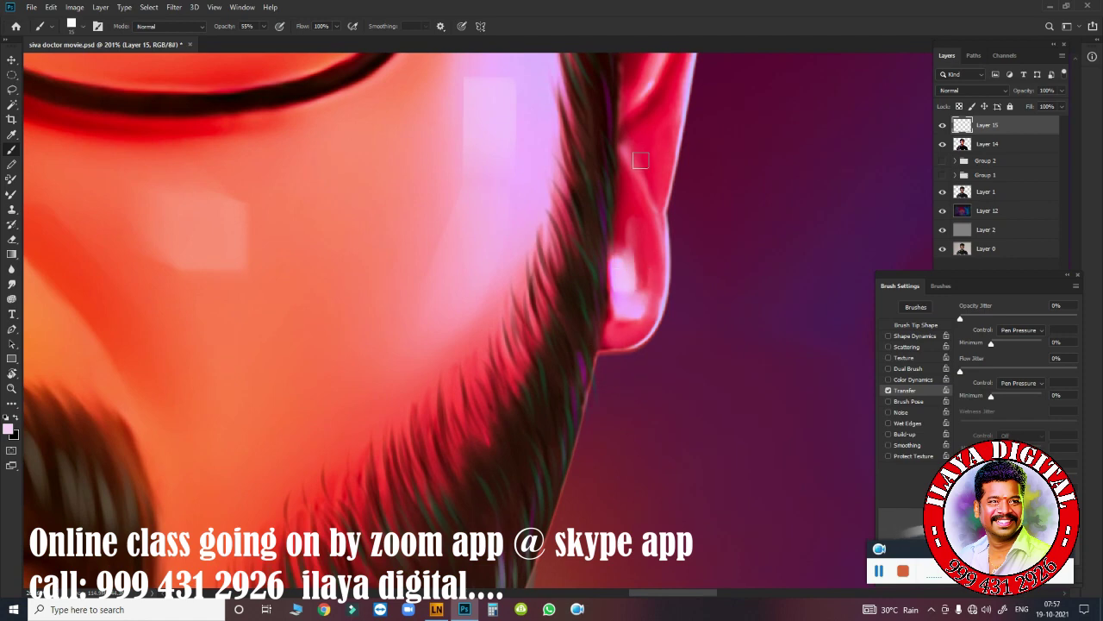
drag(638, 155, 622, 185)
scroll(665, 278, up, 5)
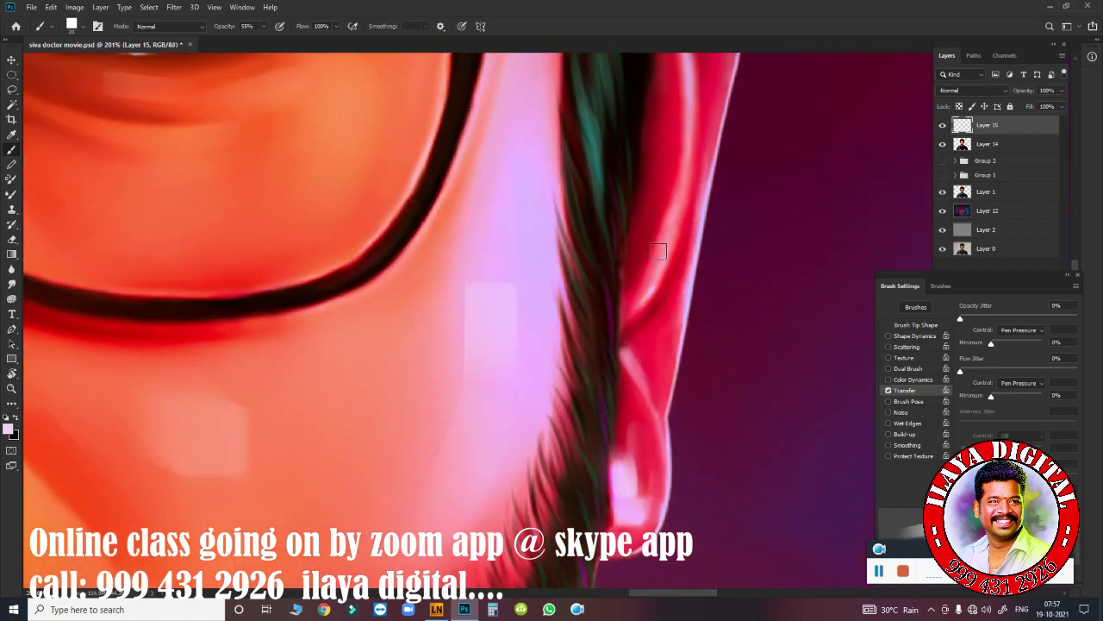
drag(658, 251, 647, 239)
scroll(611, 517, up, 3)
- Lighten the other ear's red outer edge with pink, then zoom out to the whole portrait
mouse_move(611, 517)
mouse_down()
mouse_move(511, 291)
mouse_move(613, 339)
mouse_up()
drag(396, 335, 407, 332)
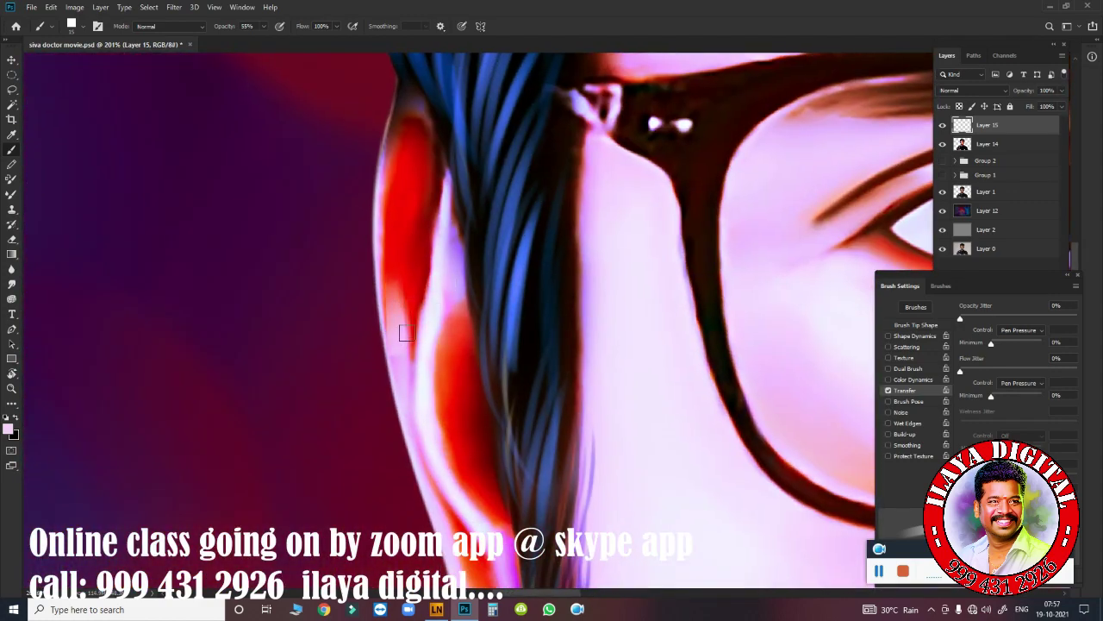
scroll(415, 276, down, 5)
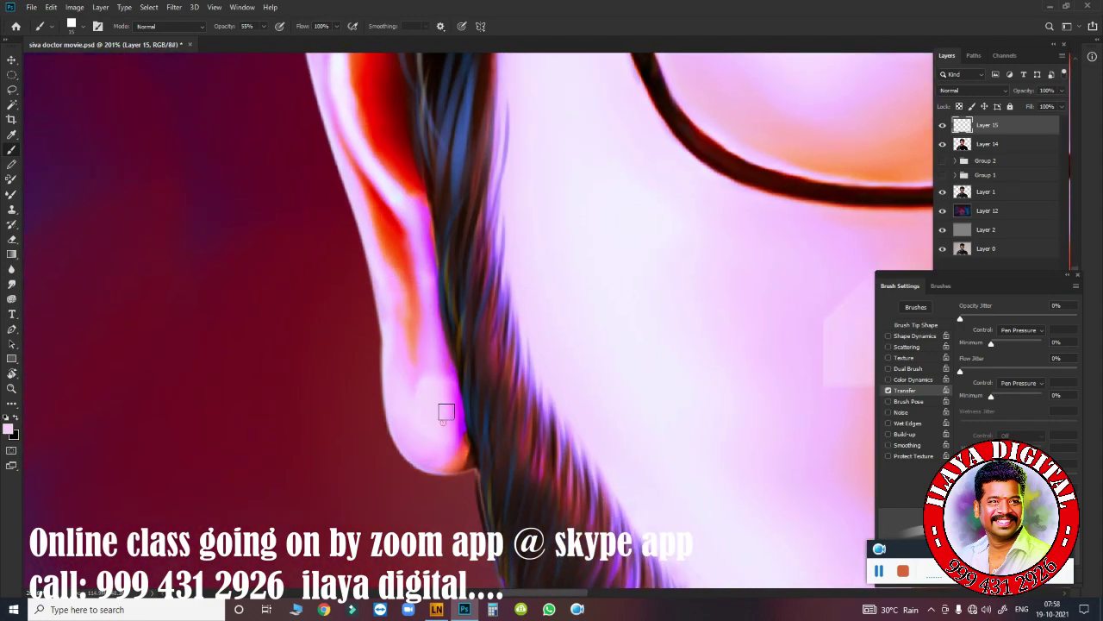
mouse_move(670, 401)
mouse_down()
mouse_move(433, 297)
mouse_move(445, 288)
mouse_up()
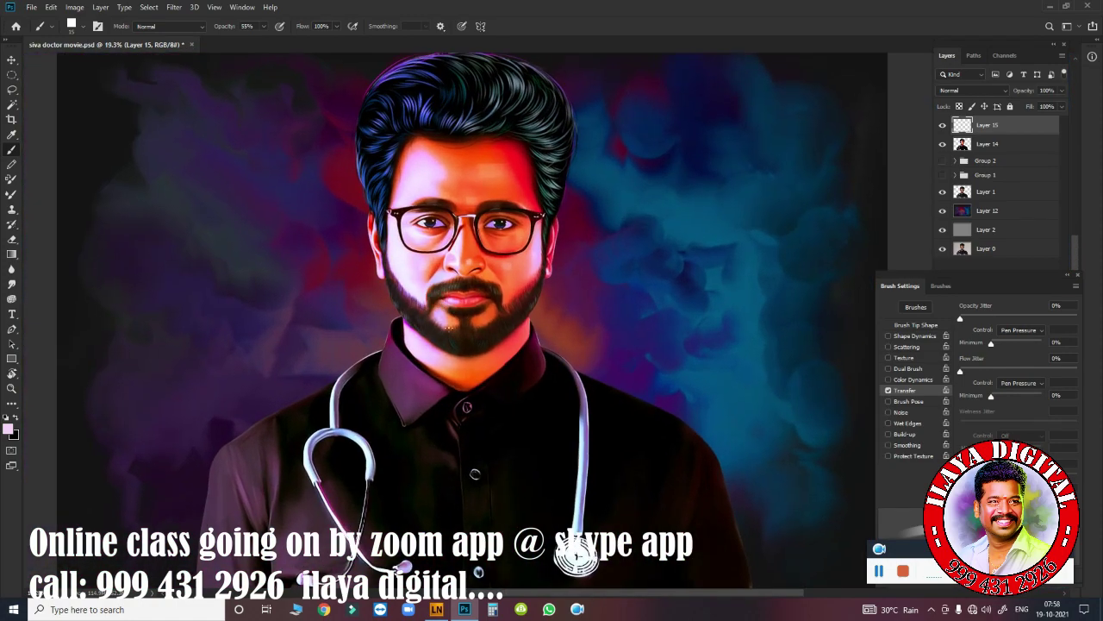
- Merge the highlight layer into the portrait, apply Hue 2 and Saturation +6, and save
key(ctrl+s)
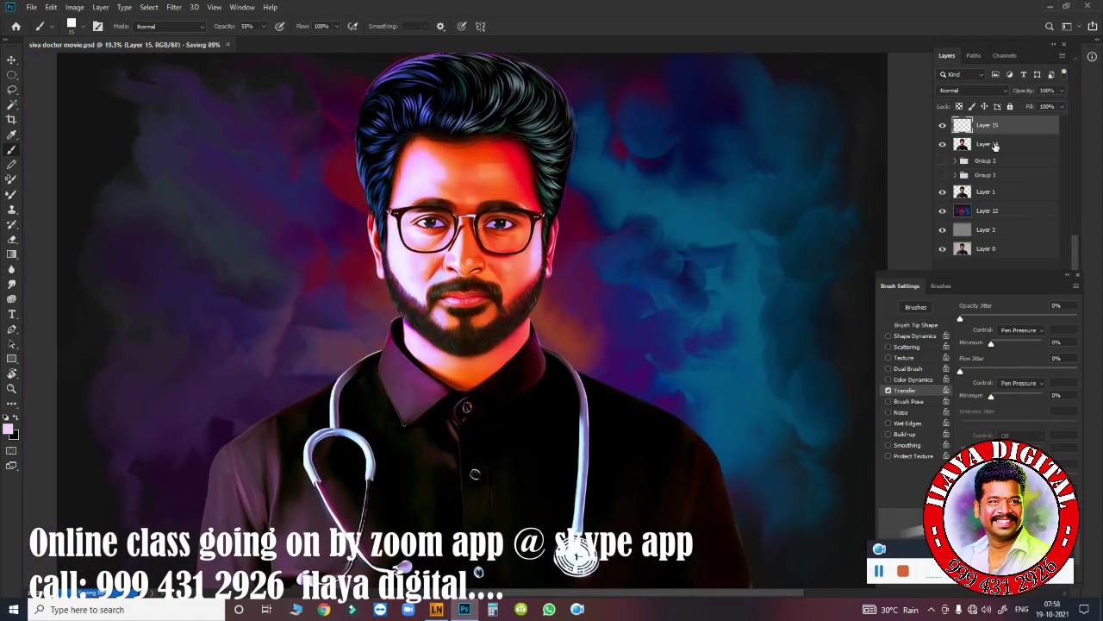
mouse_move(1061, 106)
mouse_down()
mouse_move(1052, 127)
mouse_move(1066, 122)
mouse_up()
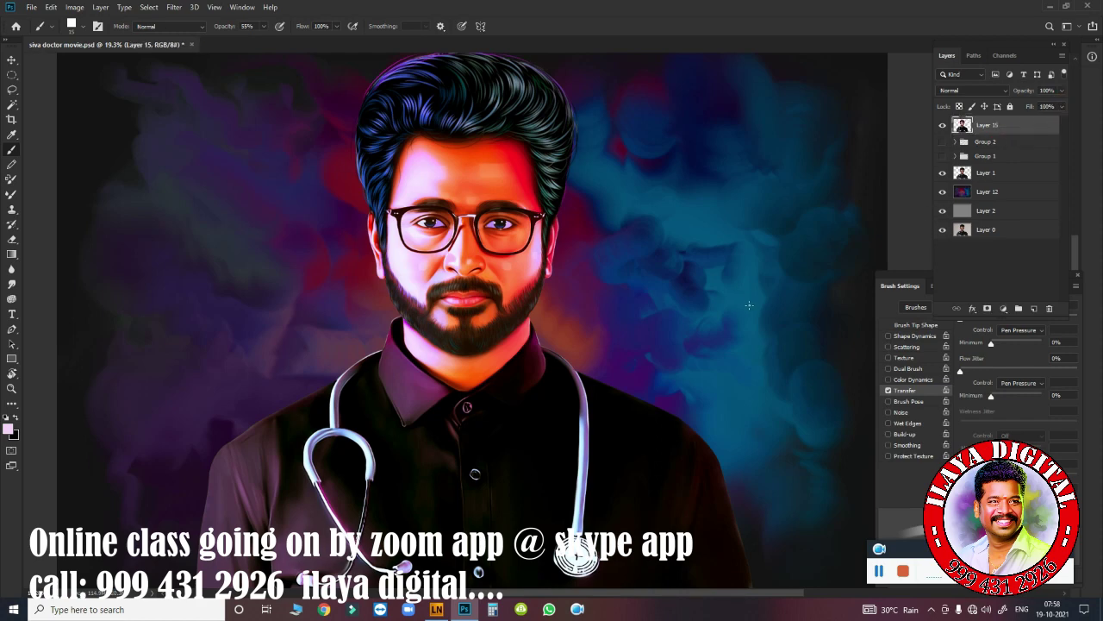
key(ctrl+u)
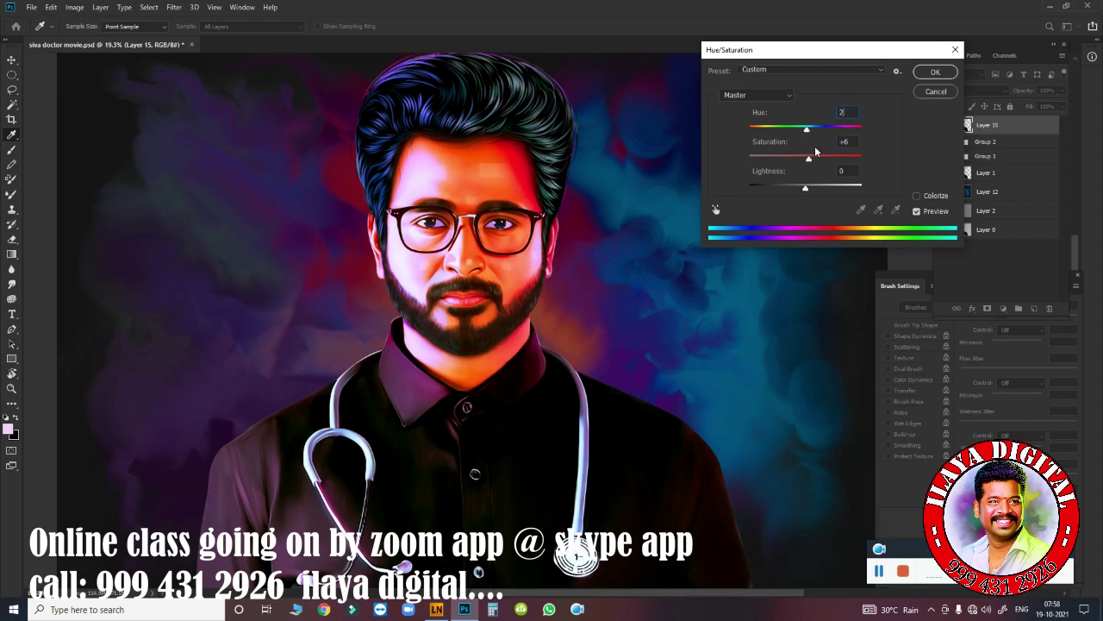
click(935, 71)
key(ctrl+s)
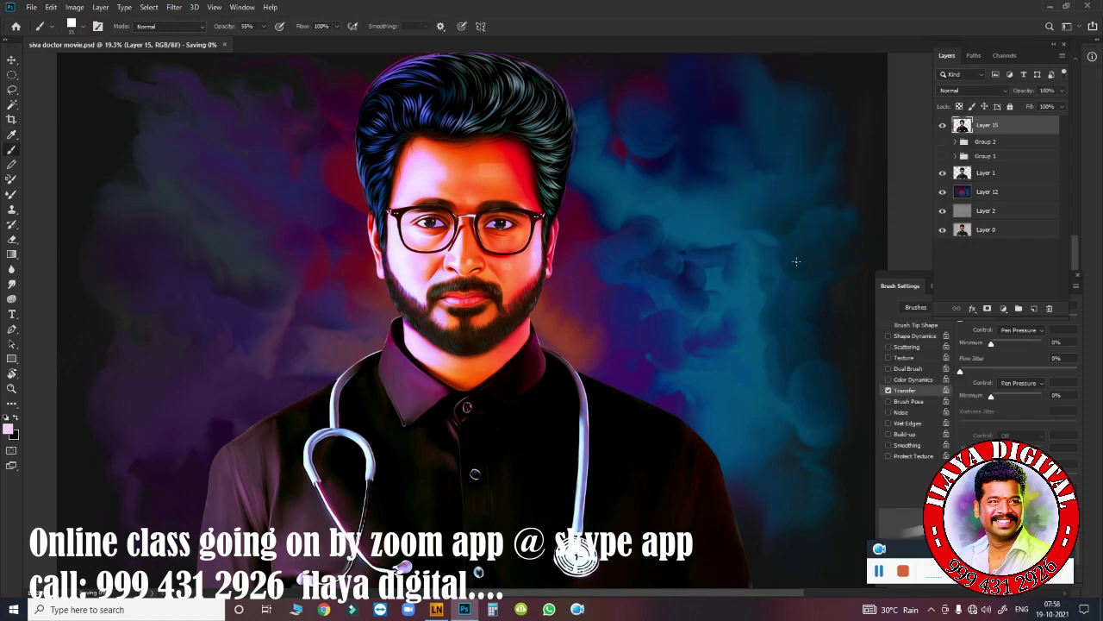